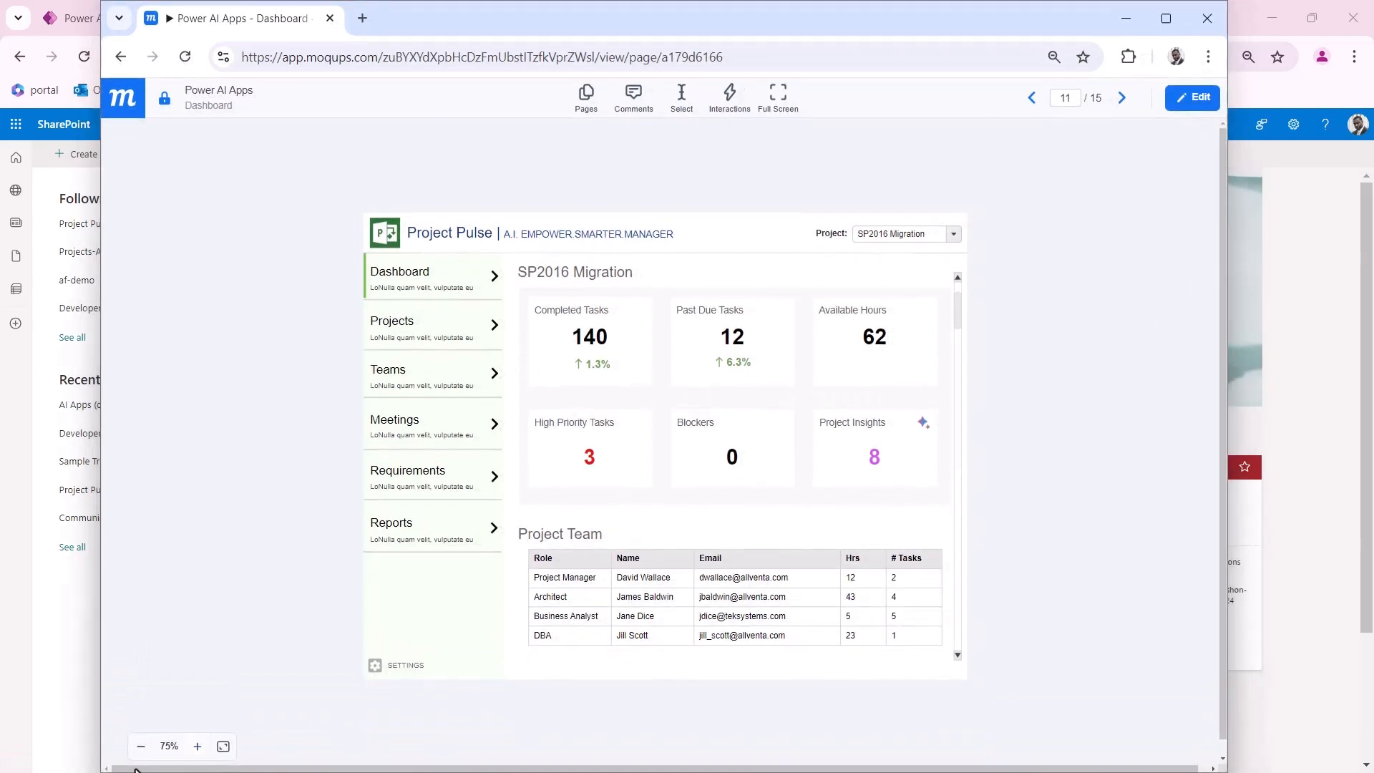
Step: Review the Project Pulse mockup's Dashboard and Projects pages at 100% zoom, and move the mockup window out of view
left_click(197, 746)
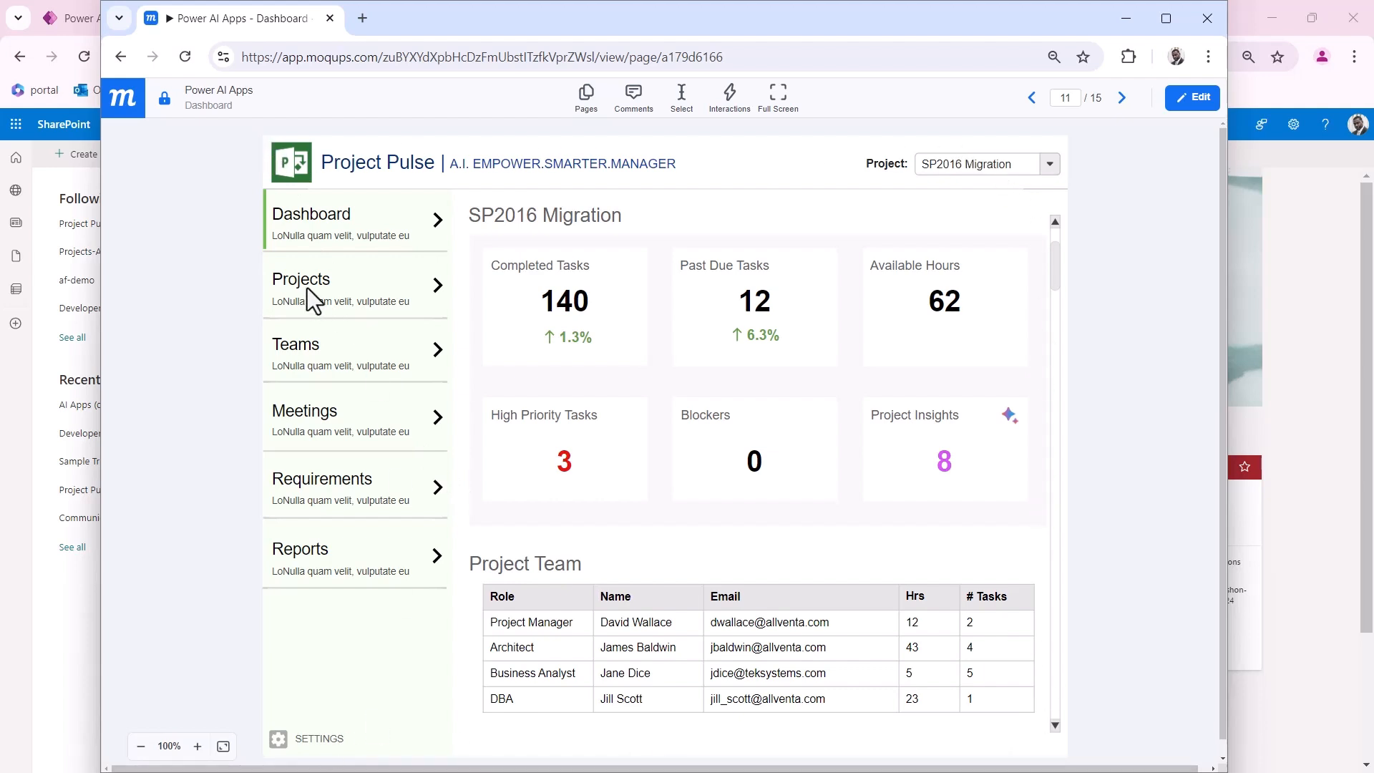
left_click(1122, 98)
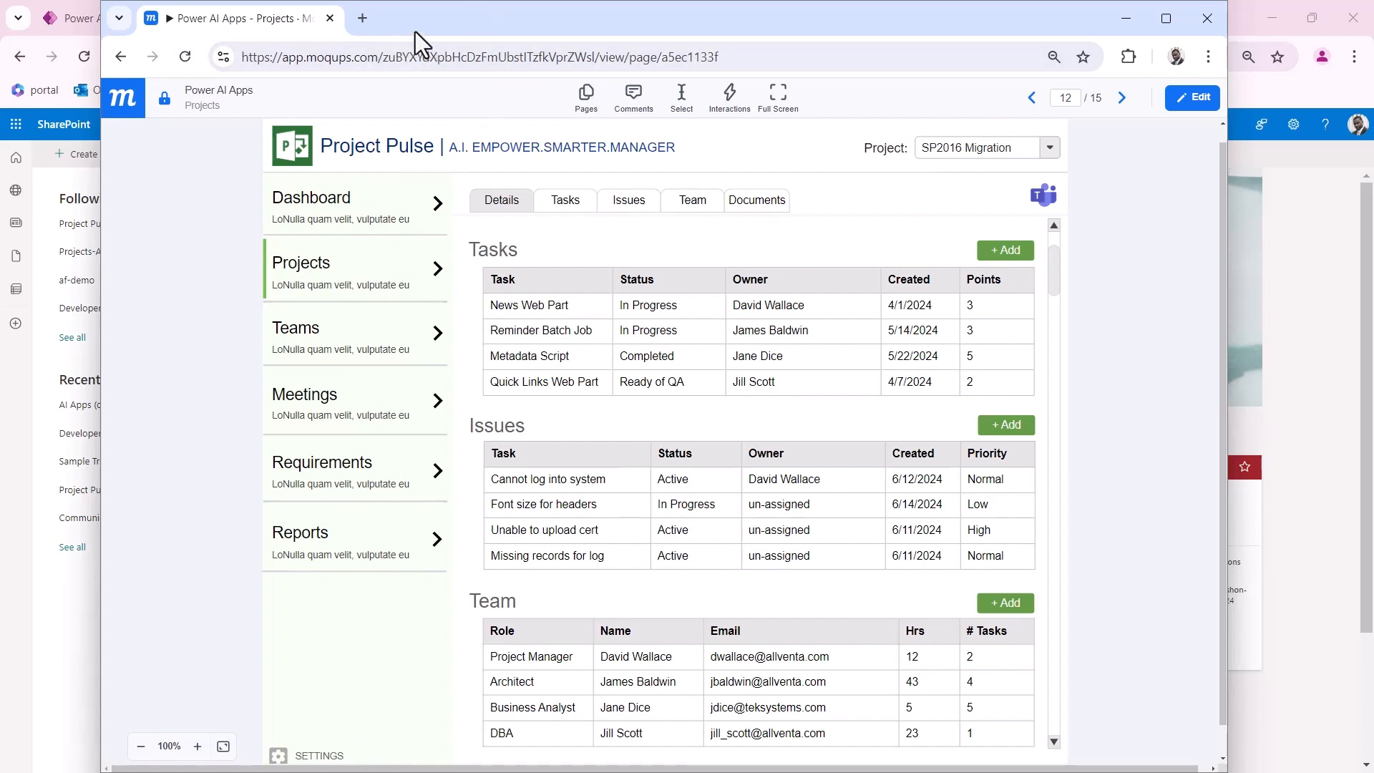
left_click_drag(357, 16, 0, 79)
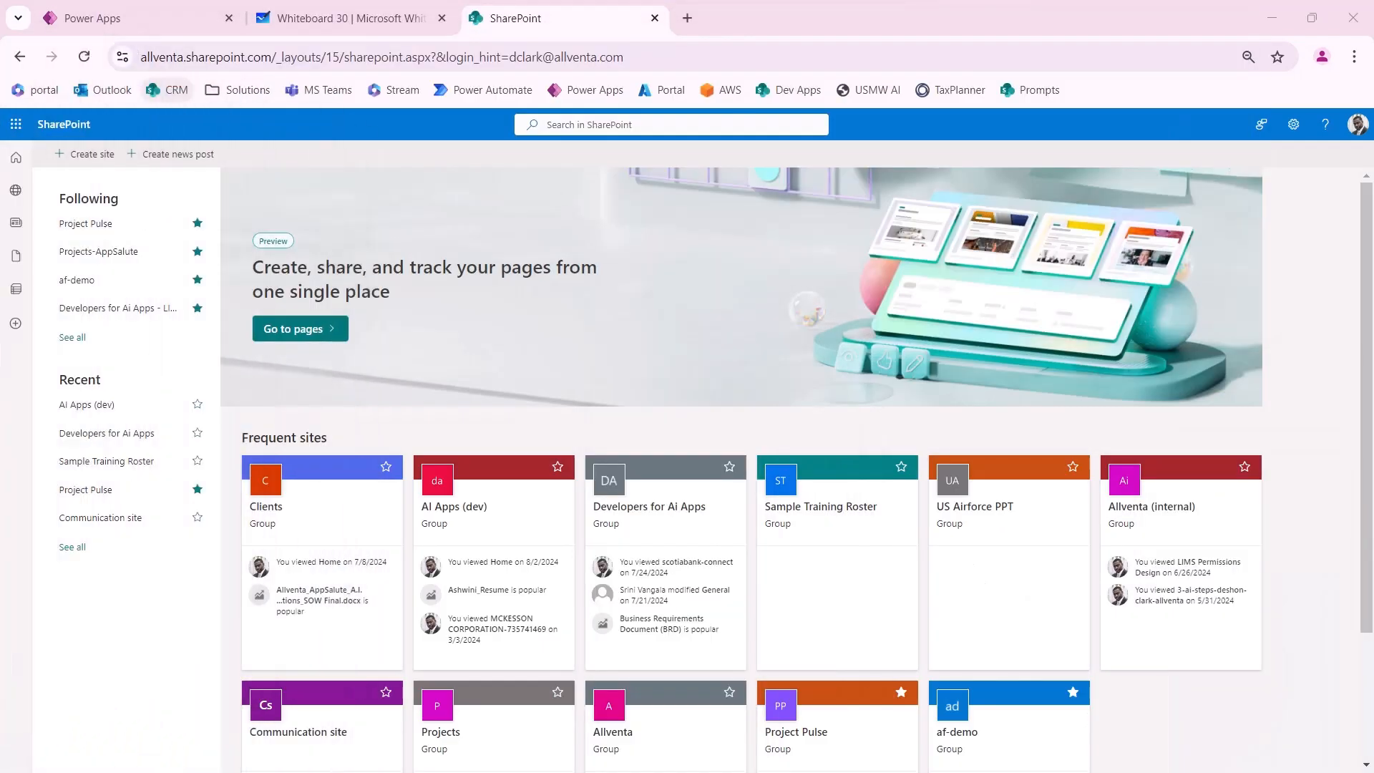
Step: Switch to Power Apps and start a new app from a page design
left_click(150, 20)
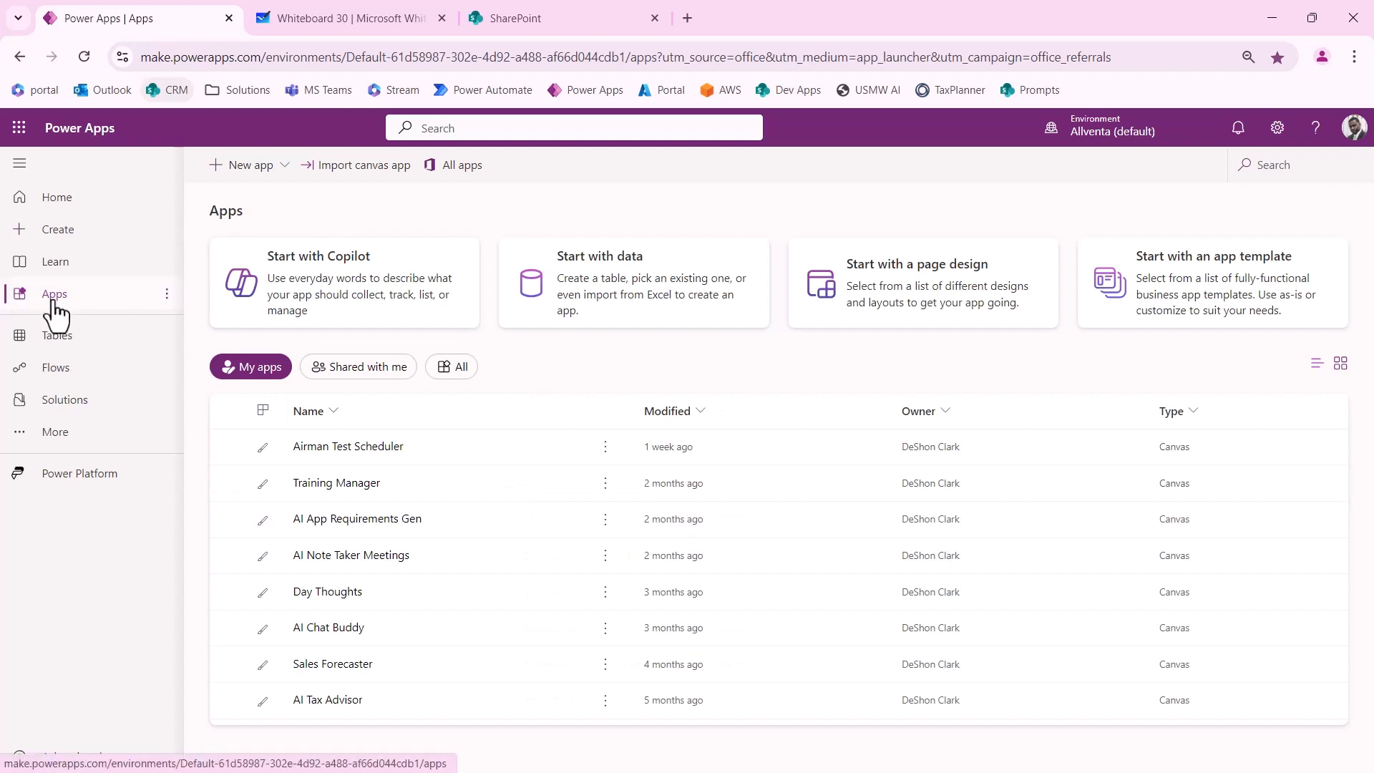
left_click(255, 171)
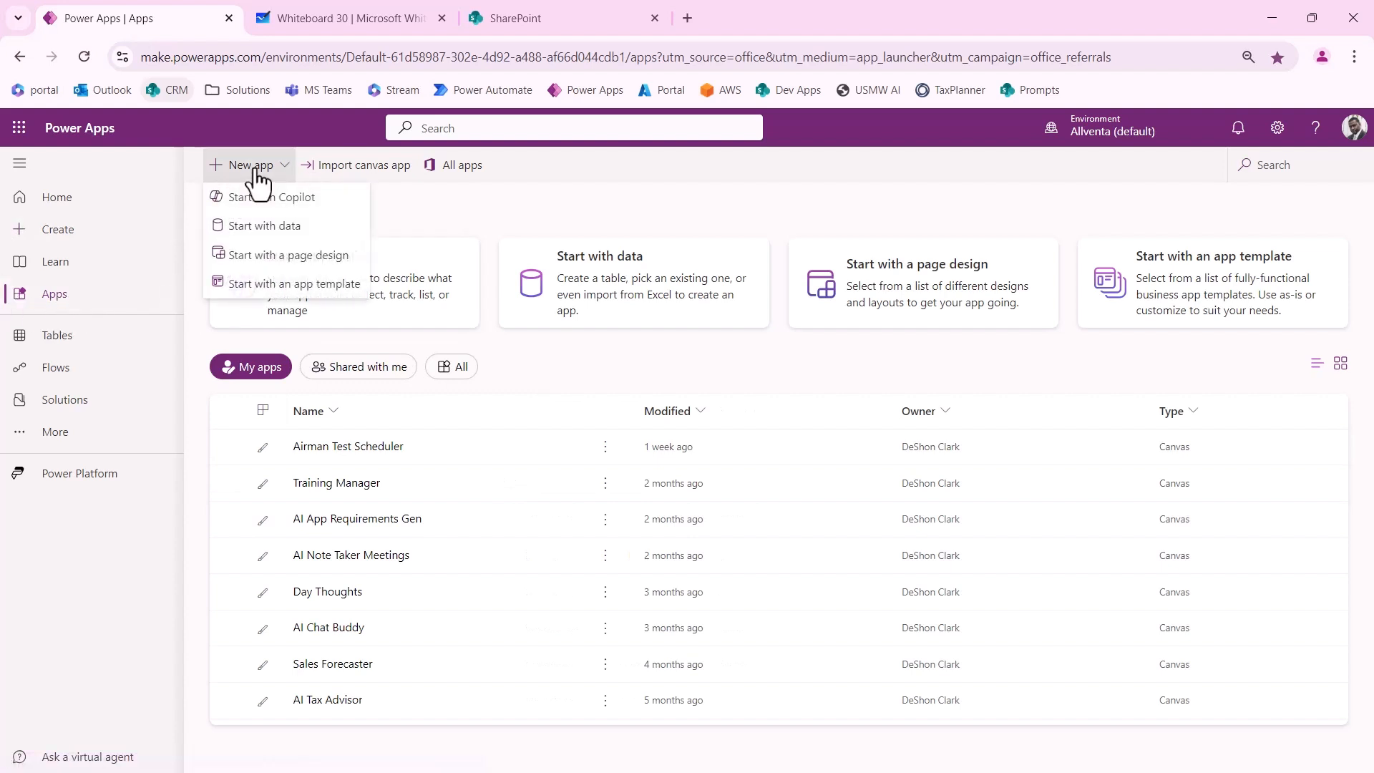
left_click(282, 259)
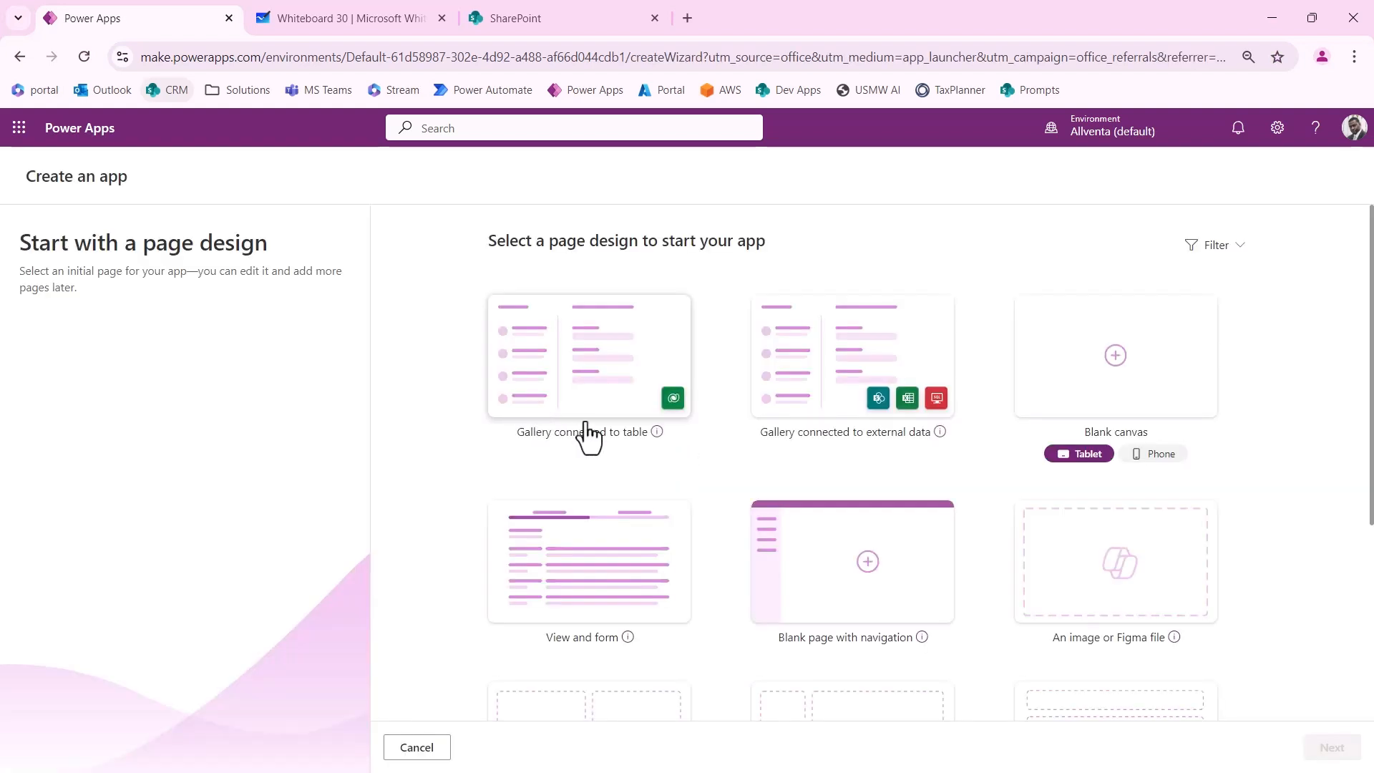
Step: Compare the page designs with the mockup, create the app from the Sidebar layout, and skip the welcome dialog
scroll(601, 366, "down", 4)
scroll(601, 366, "down", 1)
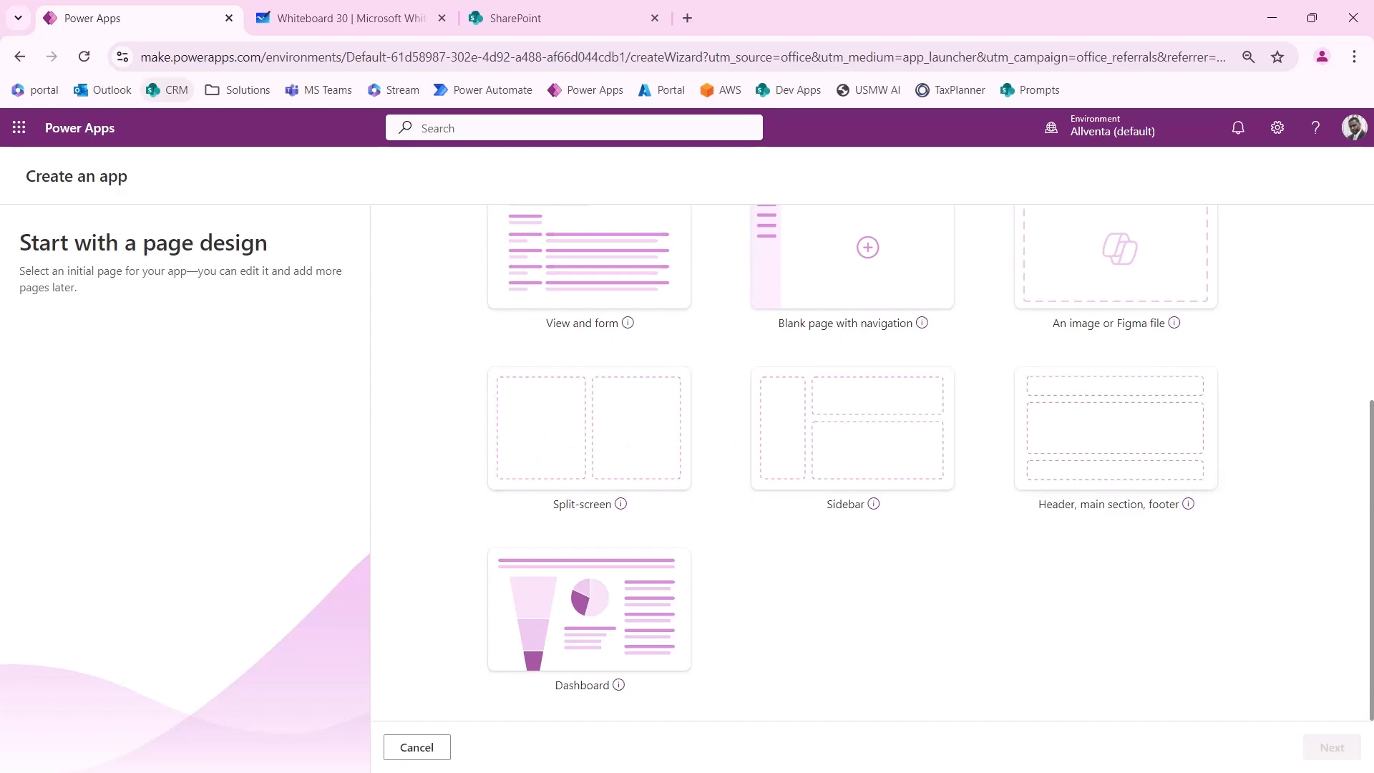
left_click_drag(1, 272, 1110, 162)
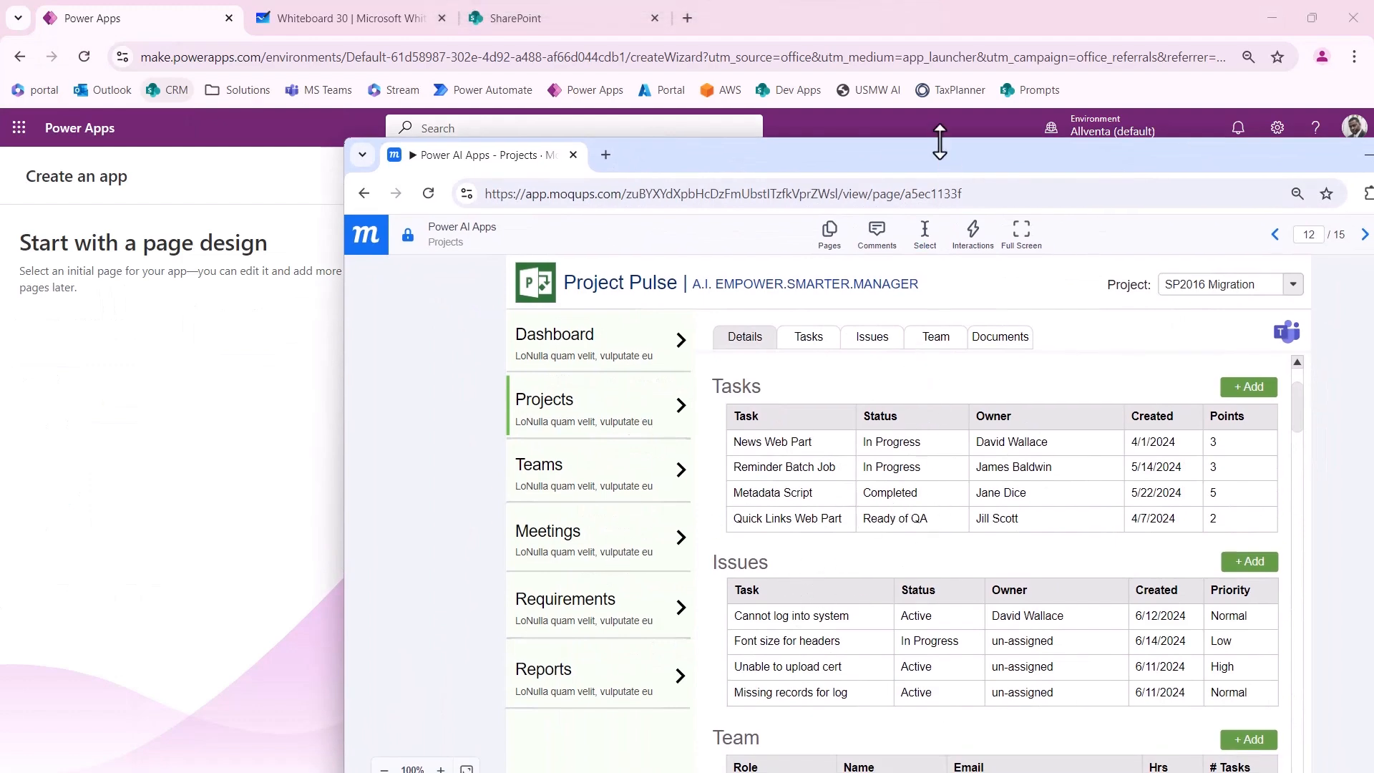
left_click_drag(938, 156, 1, 99)
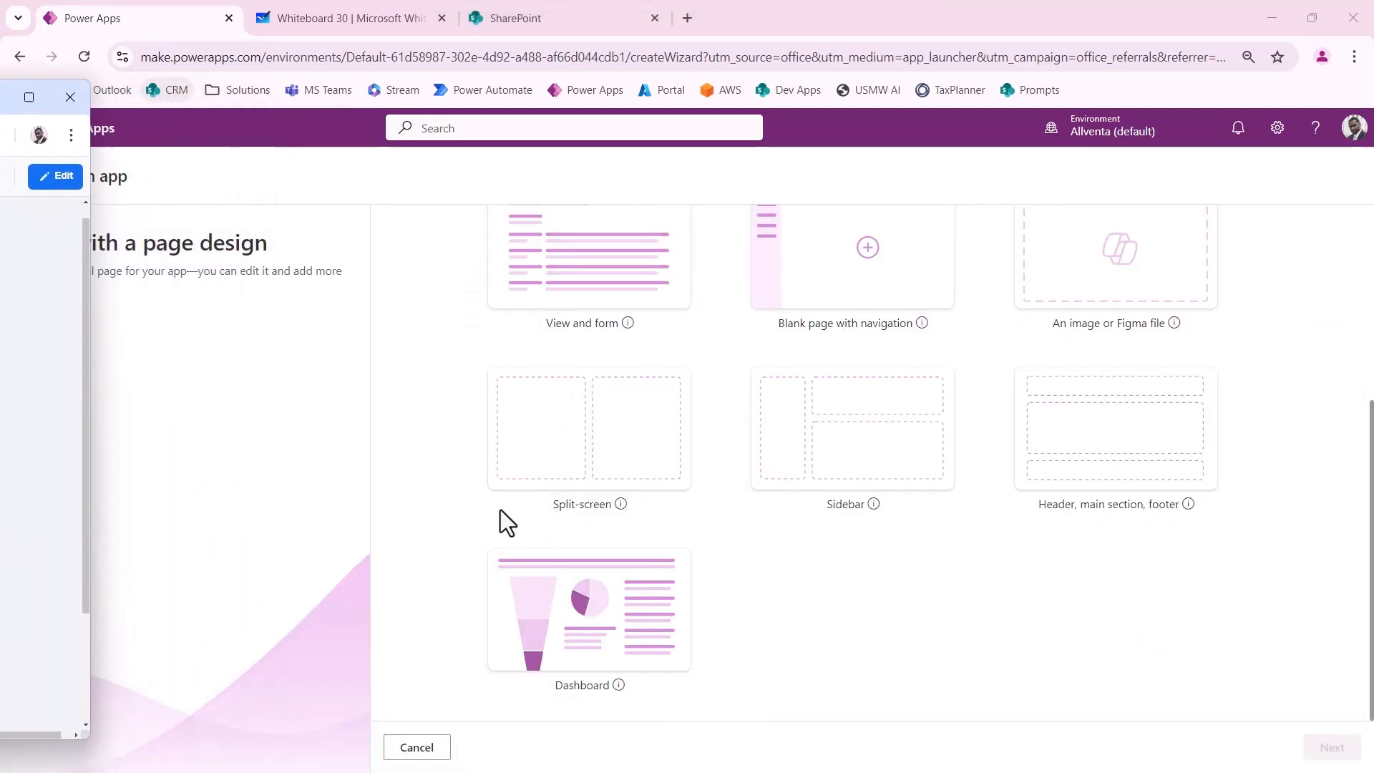
double_click(867, 455)
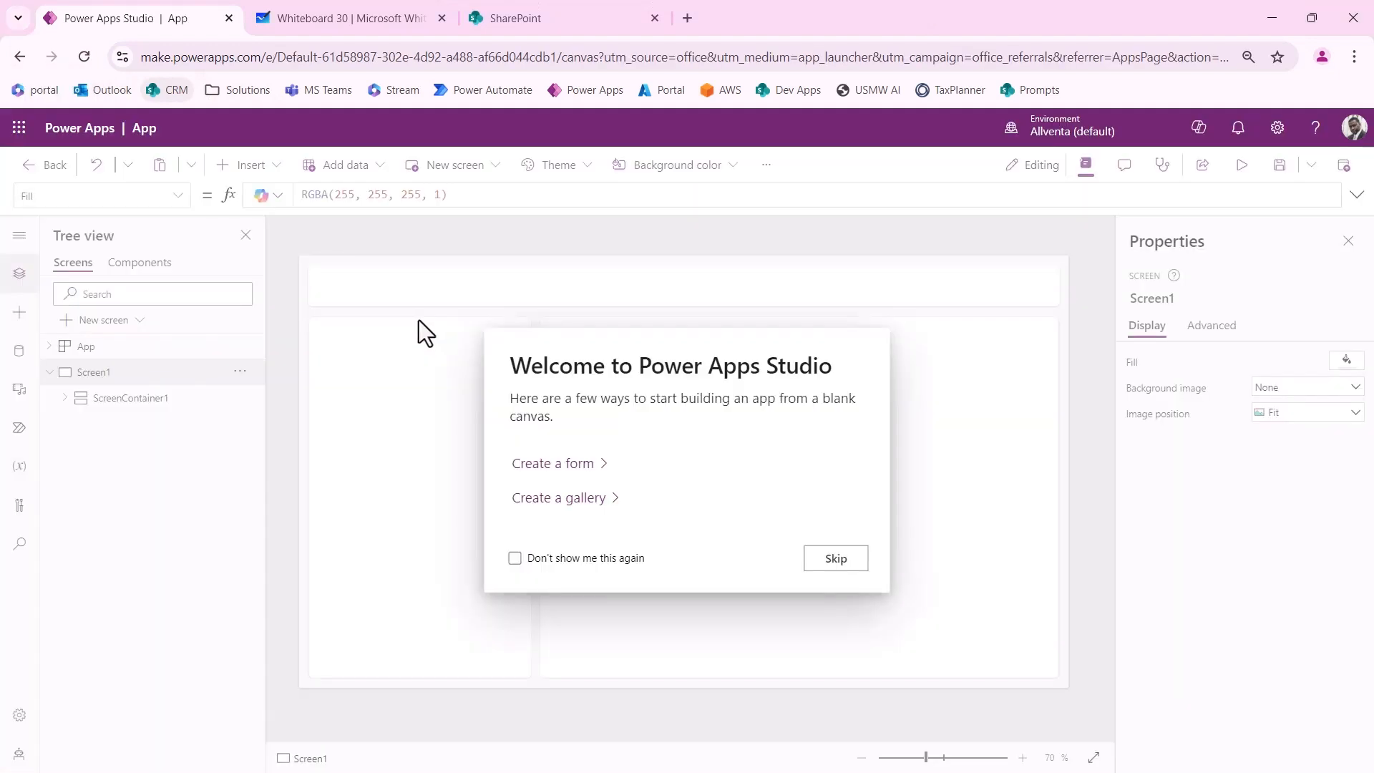
left_click(846, 566)
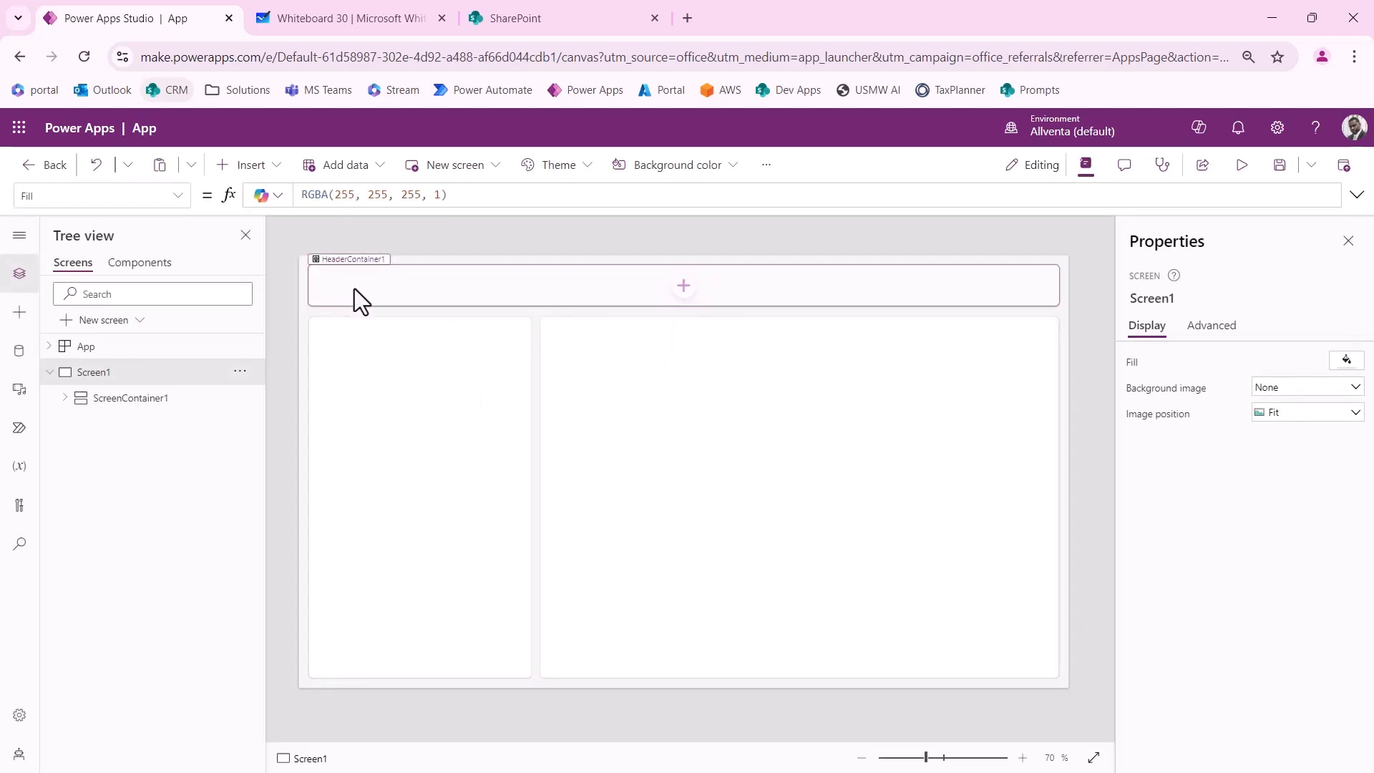
Step: Compare the mockup's header, navigation and content areas with the blank sidebar layout
left_click_drag(0, 107, 718, 401)
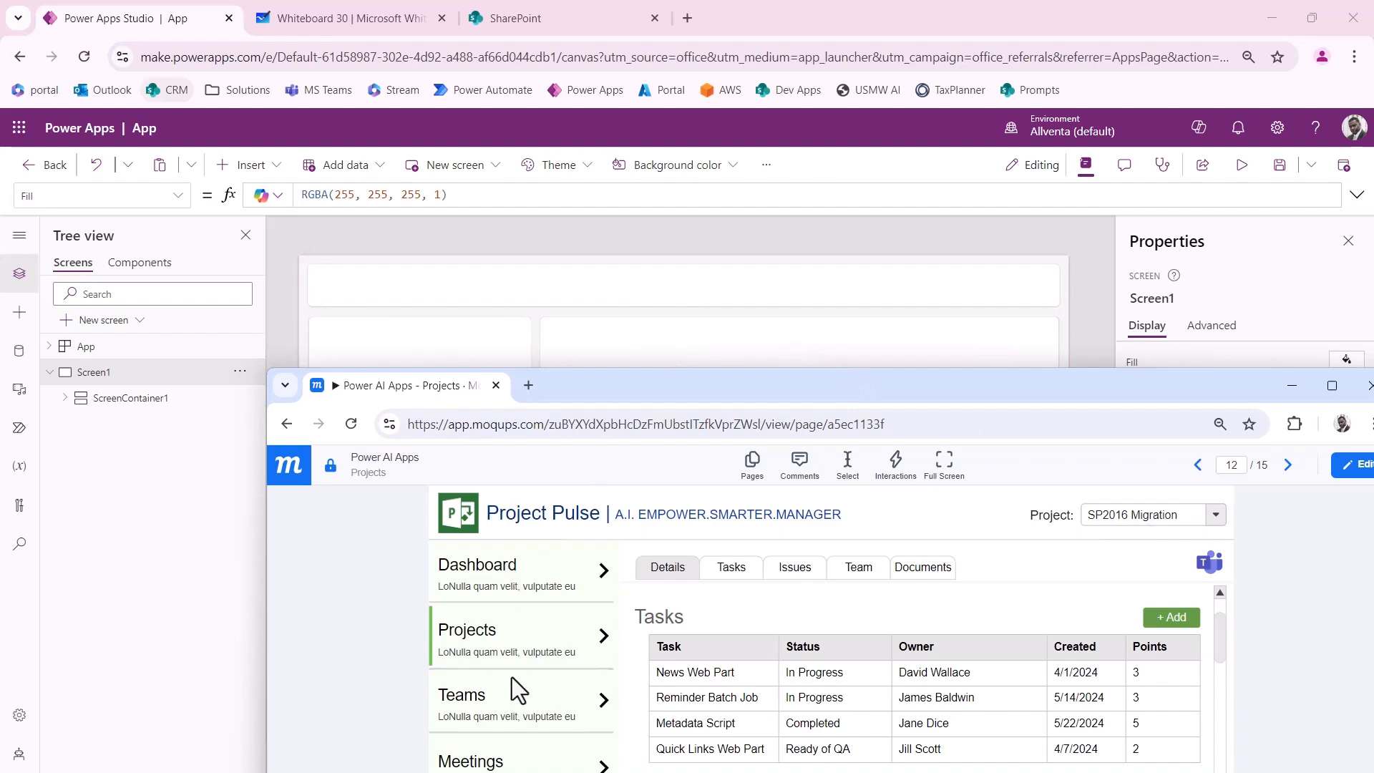
left_click_drag(559, 375, 533, 581)
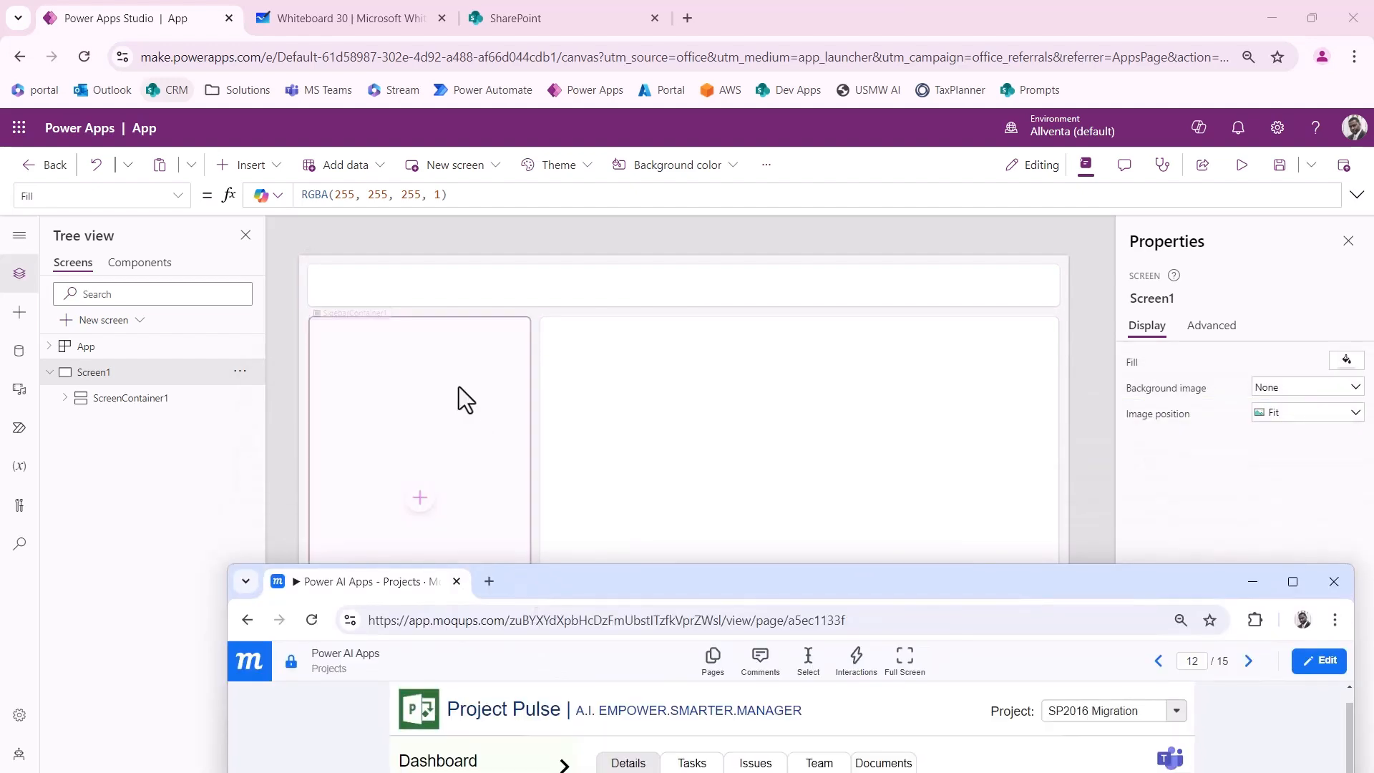
left_click_drag(662, 580, 630, 388)
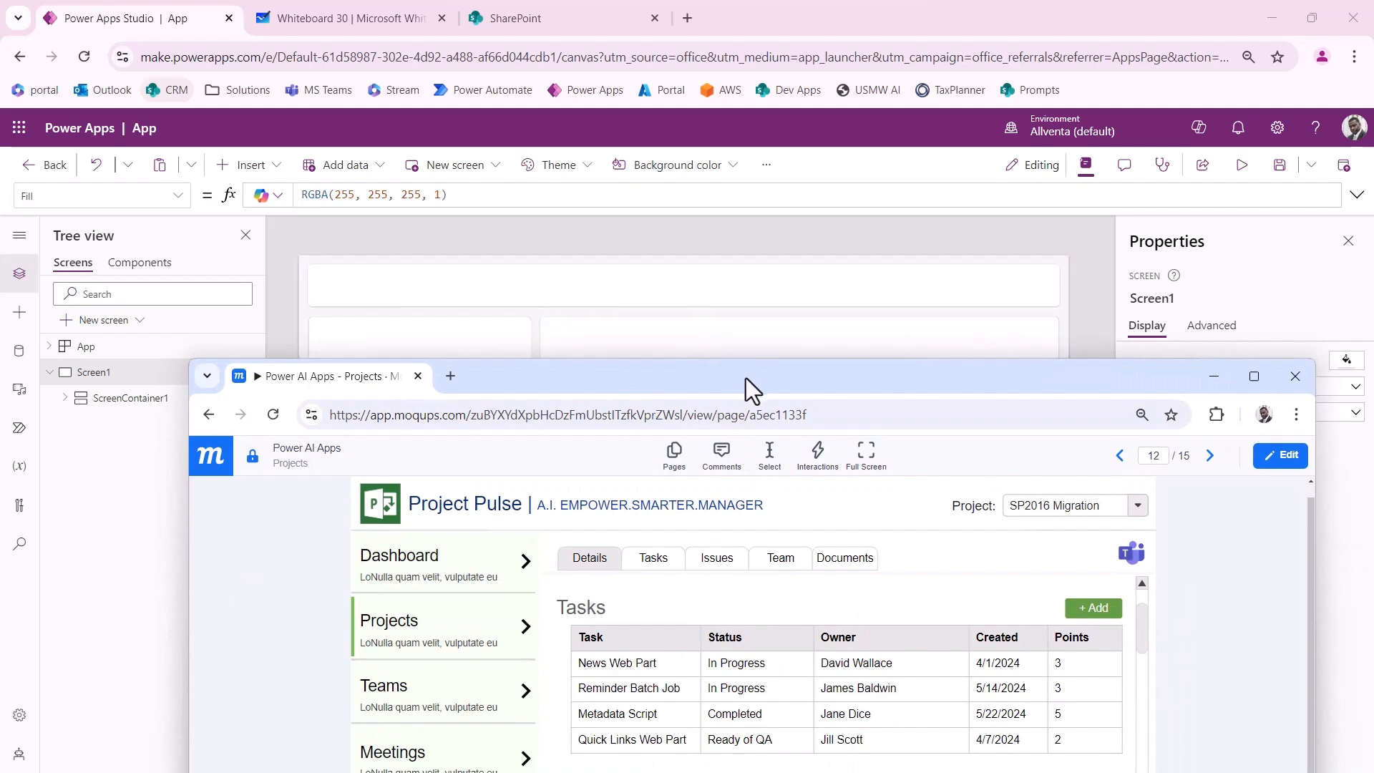
left_click_drag(745, 380, 0, 284)
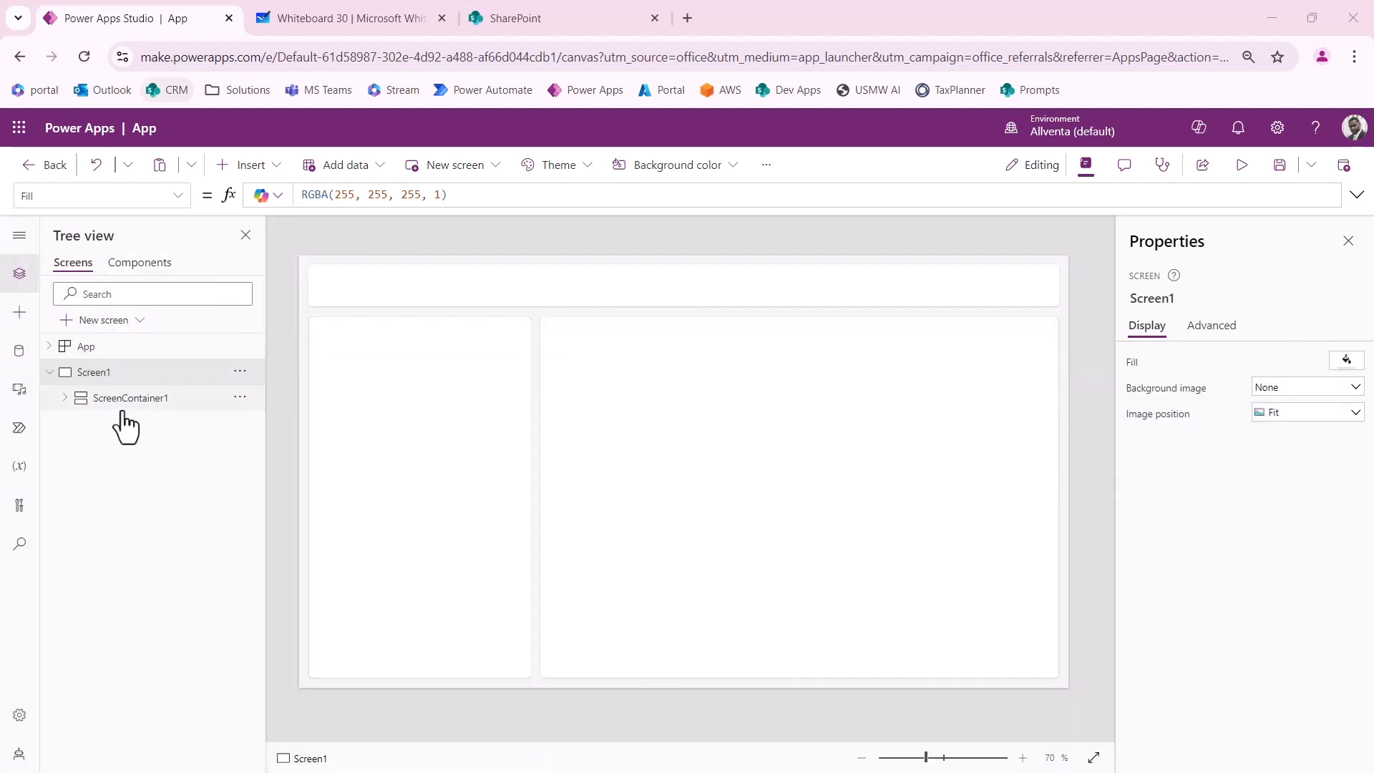
Step: Expand the containers under Screen1 in the tree and select ScreenContainer1 to examine its layout properties
left_click(65, 398)
left_click(80, 450)
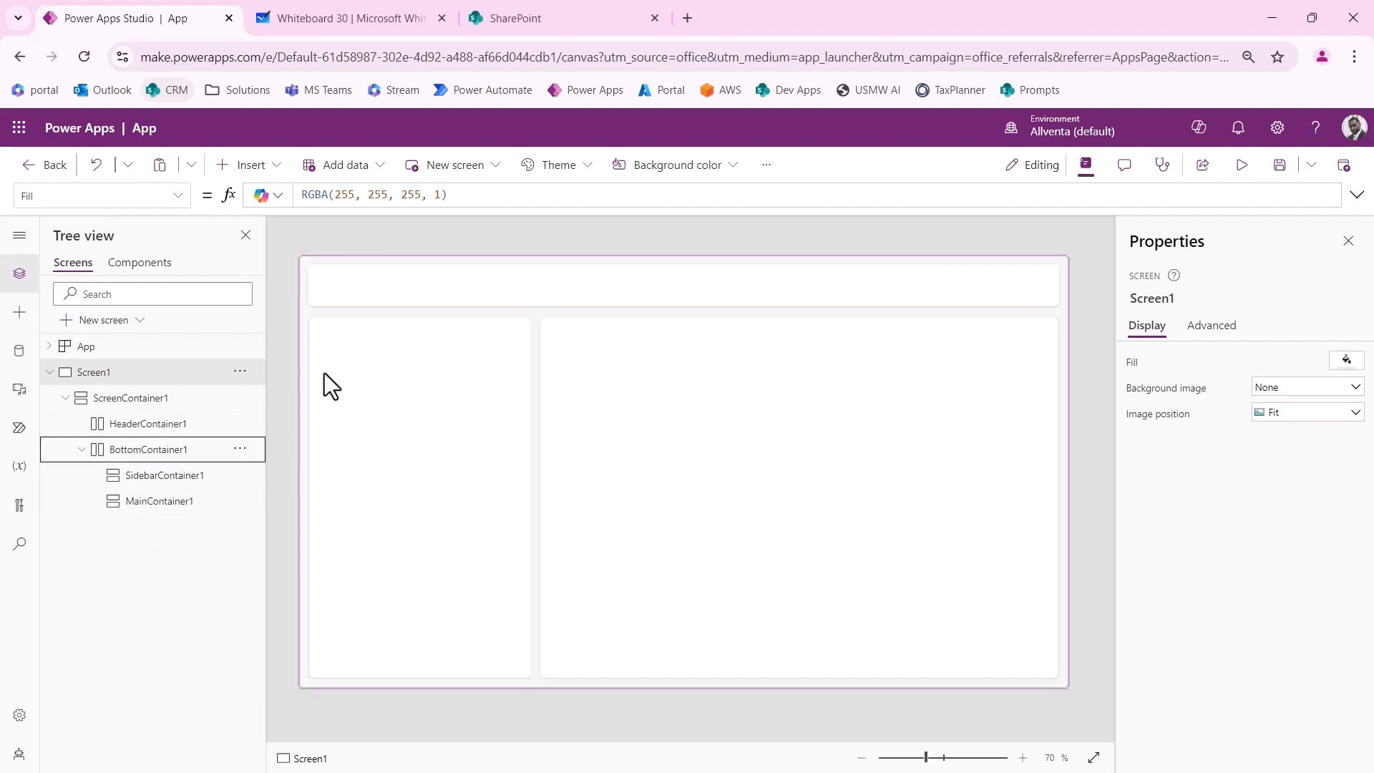
left_click(108, 374)
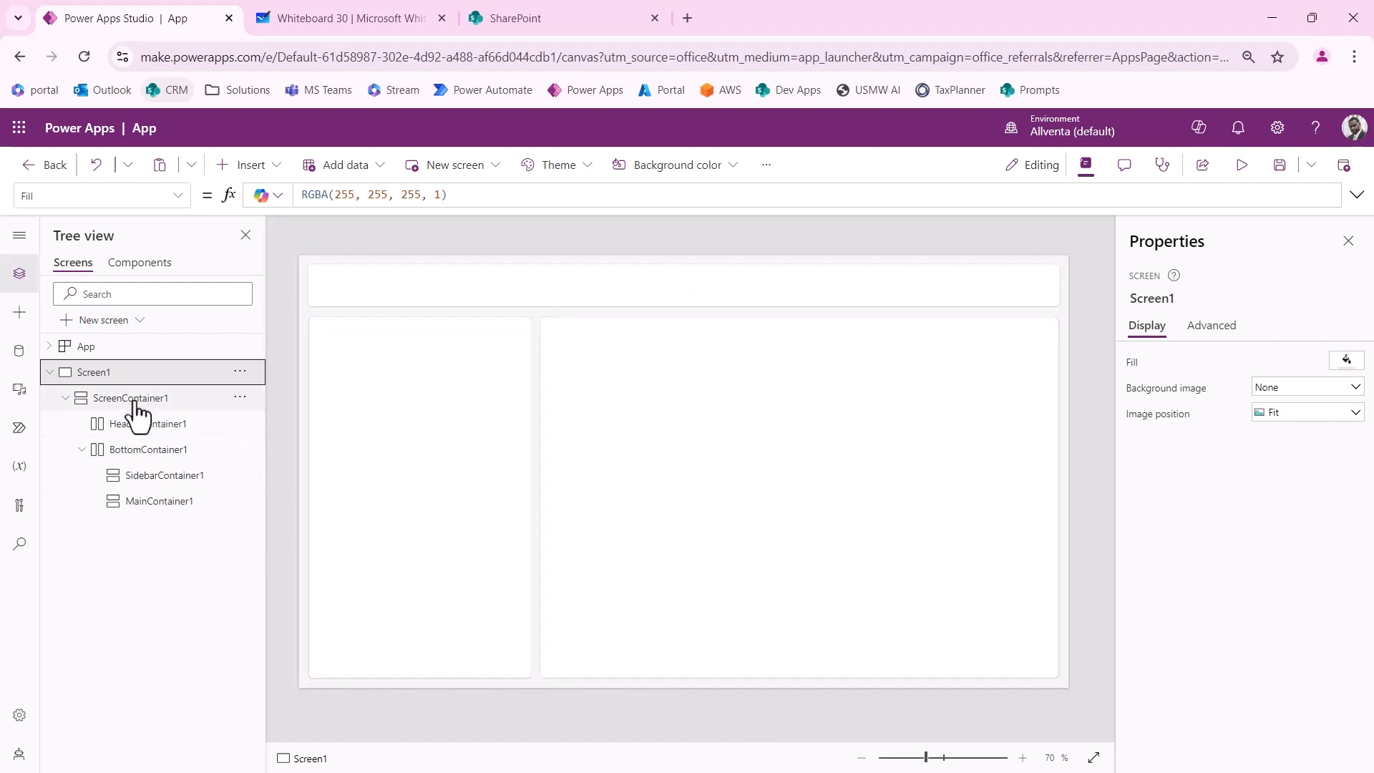
left_click(135, 404)
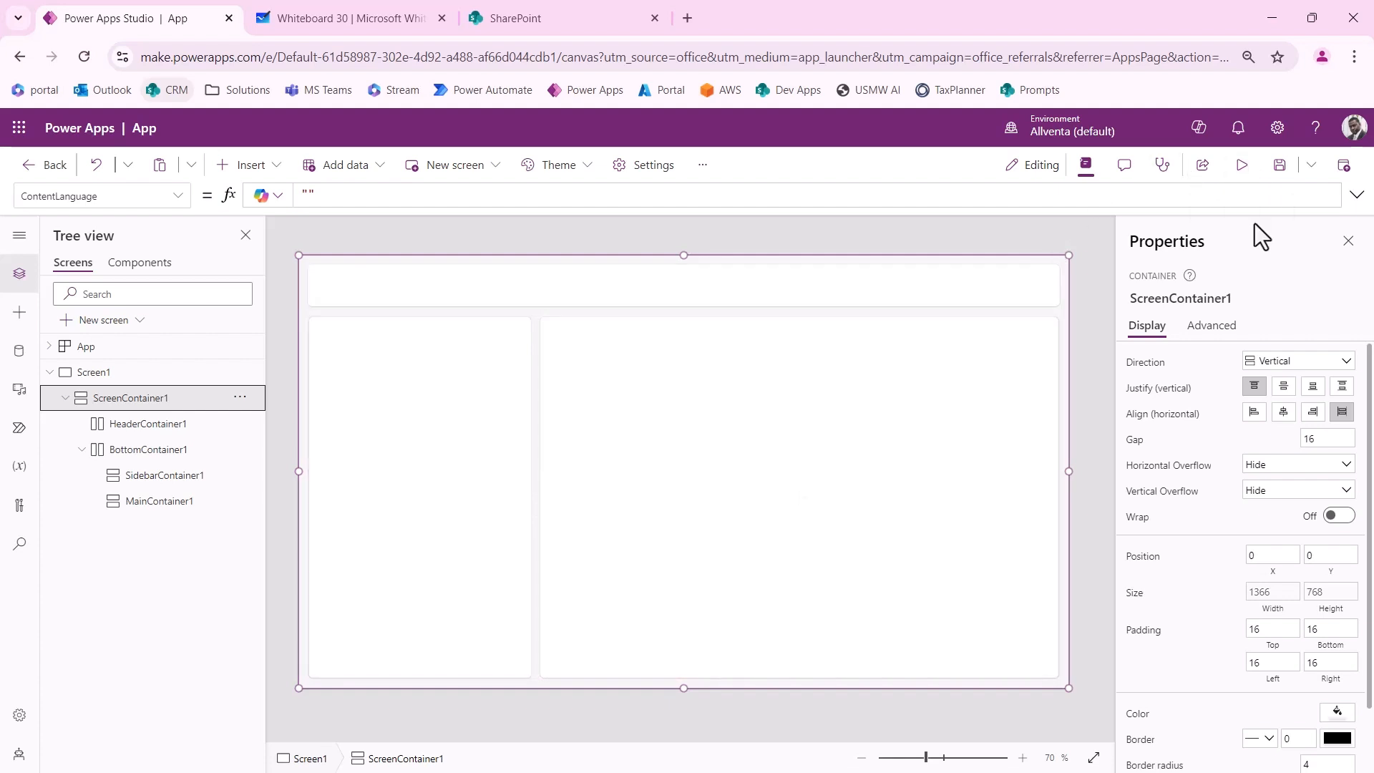
Step: Preview the app and set the preview to Canvas size
left_click(1243, 168)
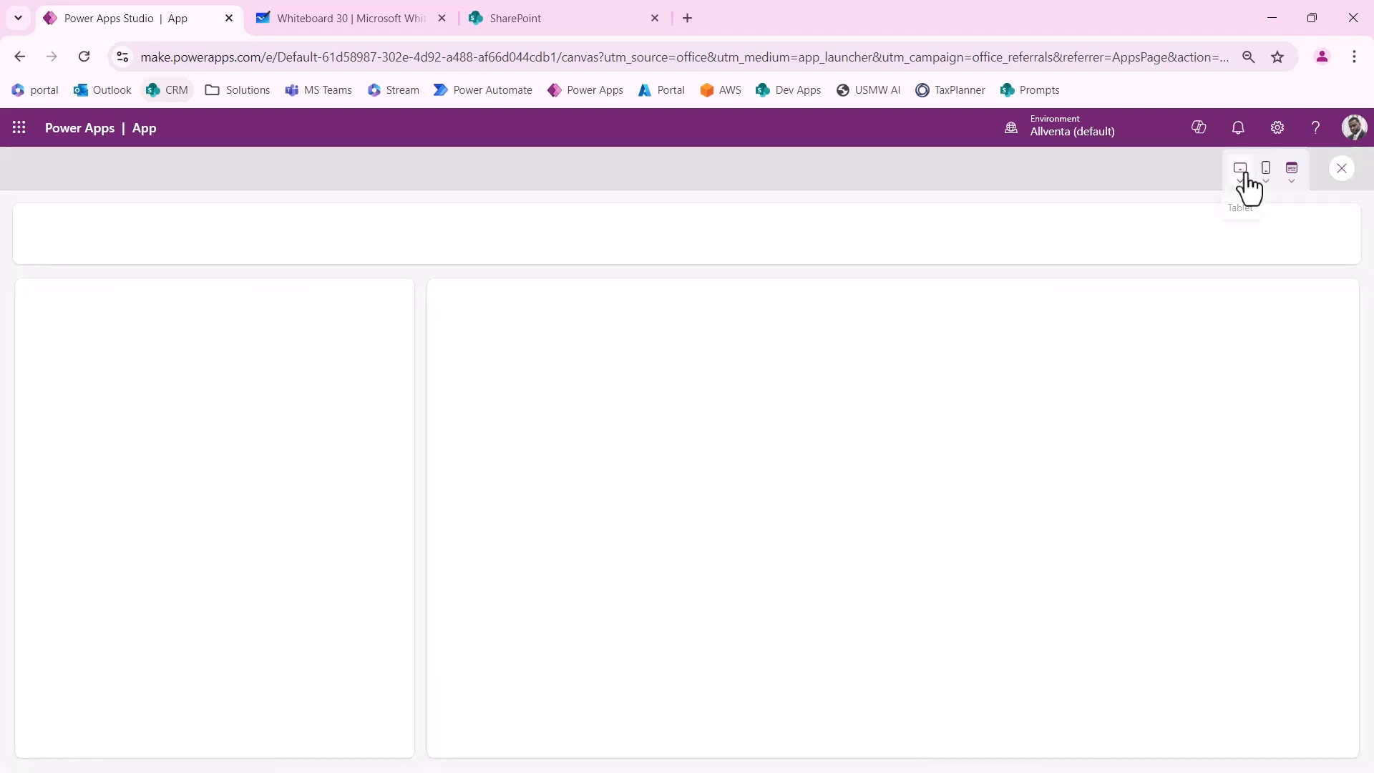
left_click(1292, 185)
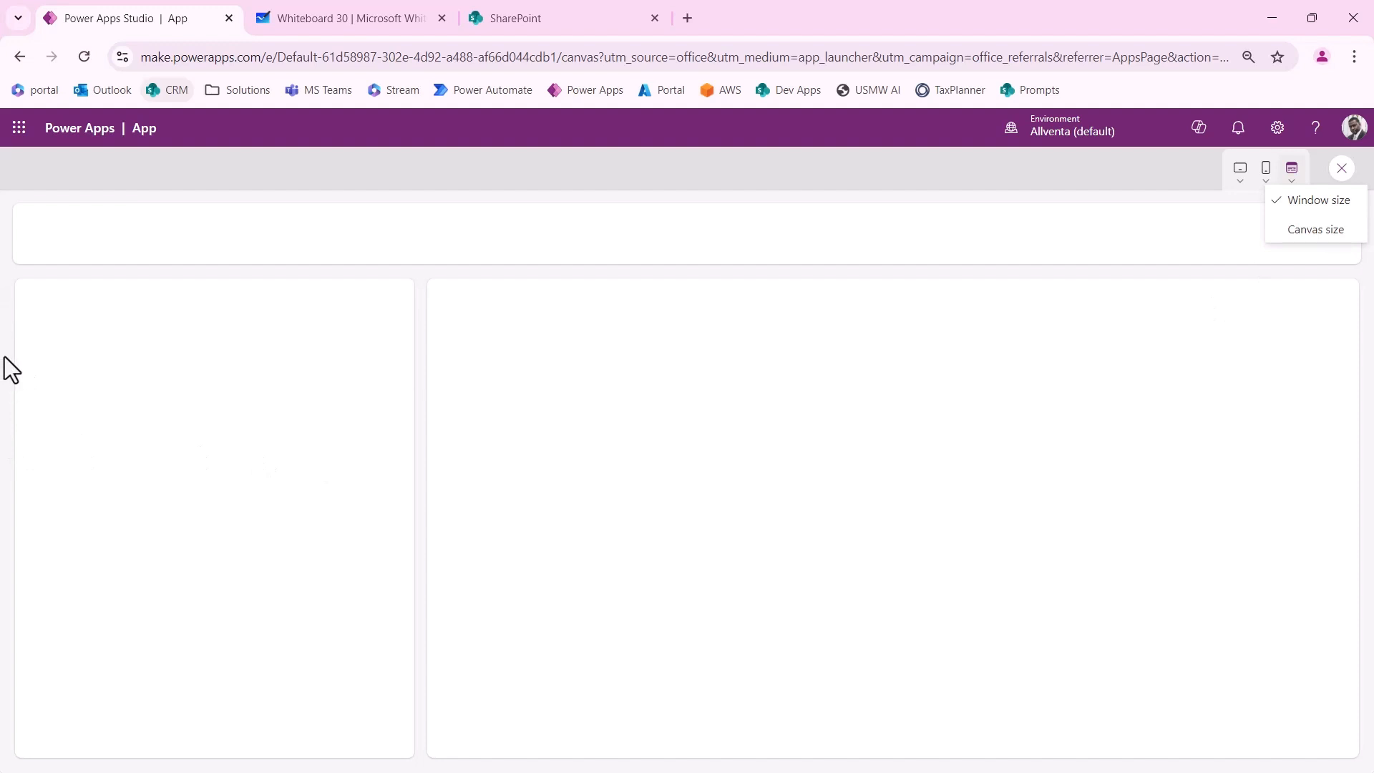
left_click(1317, 230)
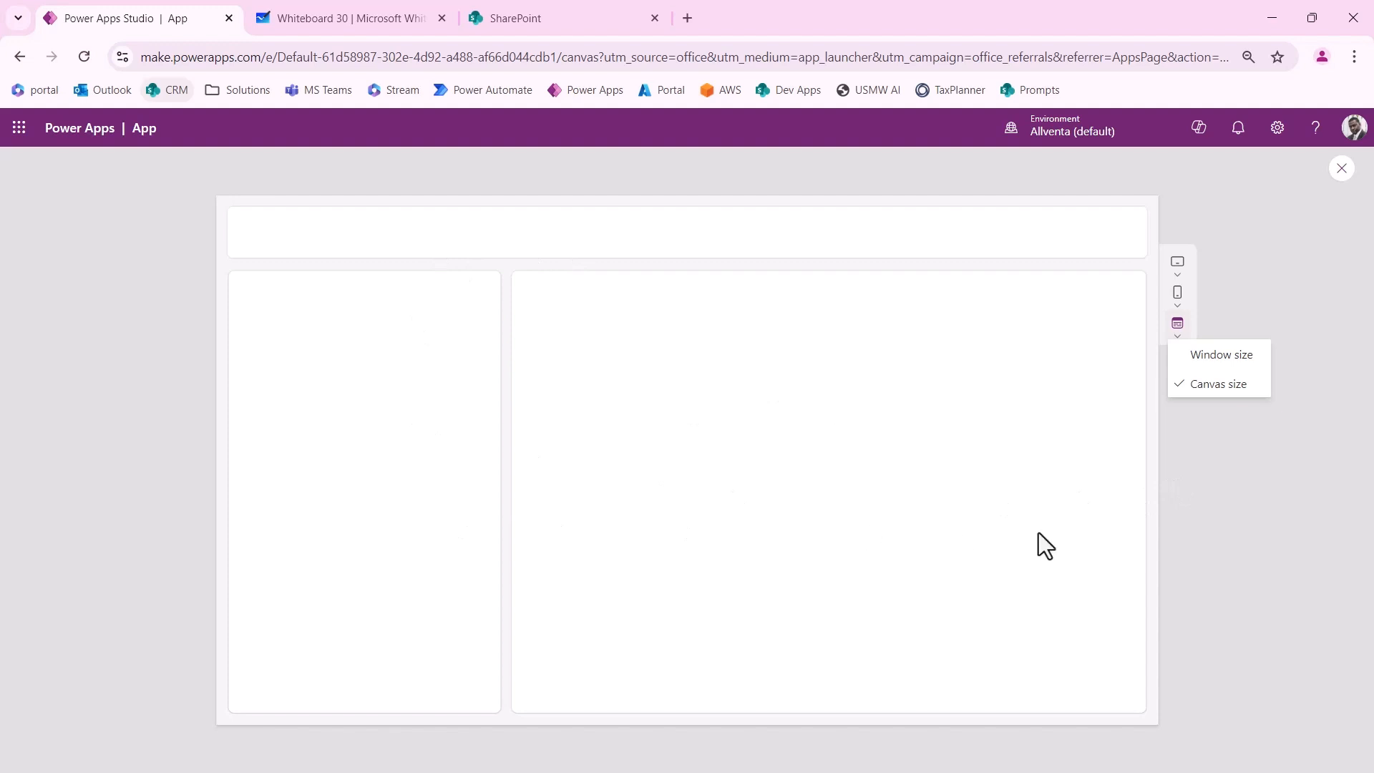
Step: Preview the layout as an Apple iPhone 8 in portrait and landscape orientation, and close the preview
left_click(1178, 308)
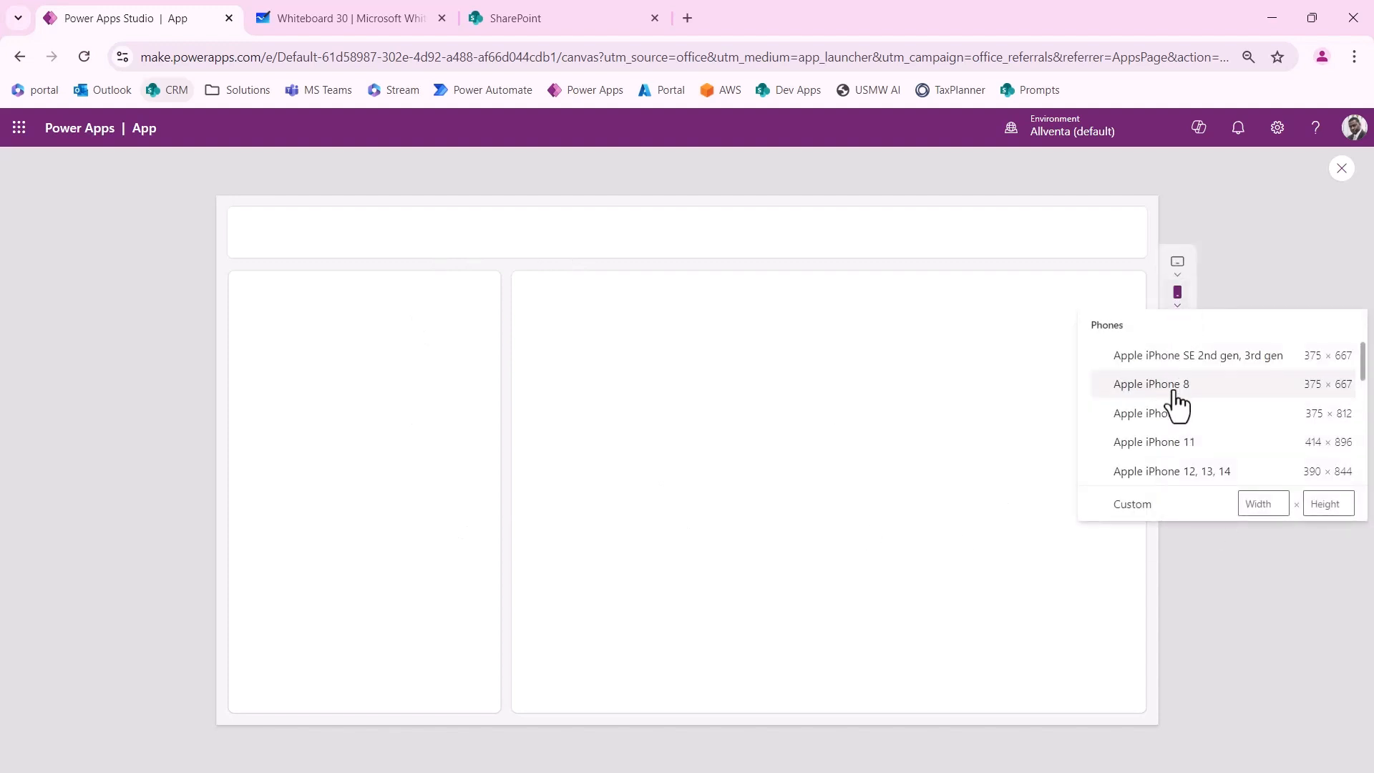
left_click(1175, 386)
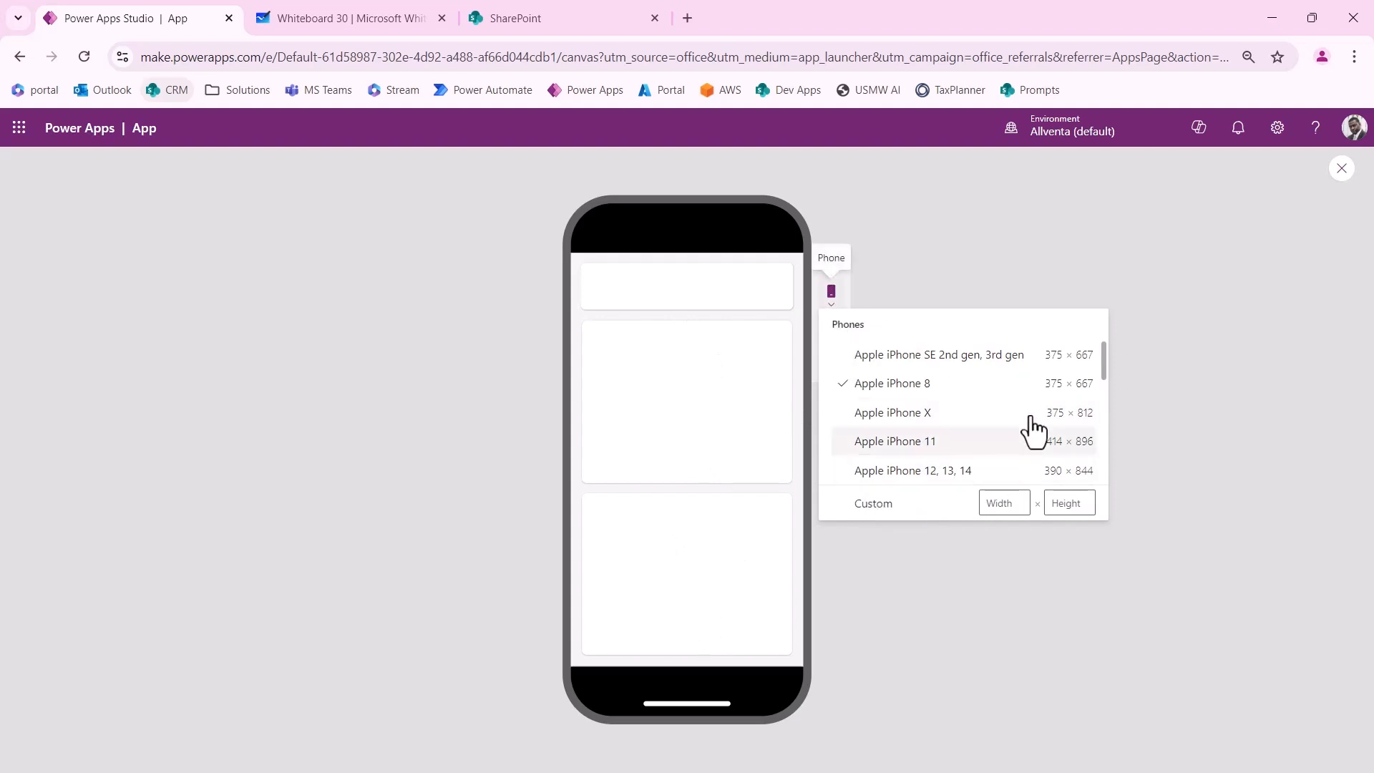
left_click(831, 361)
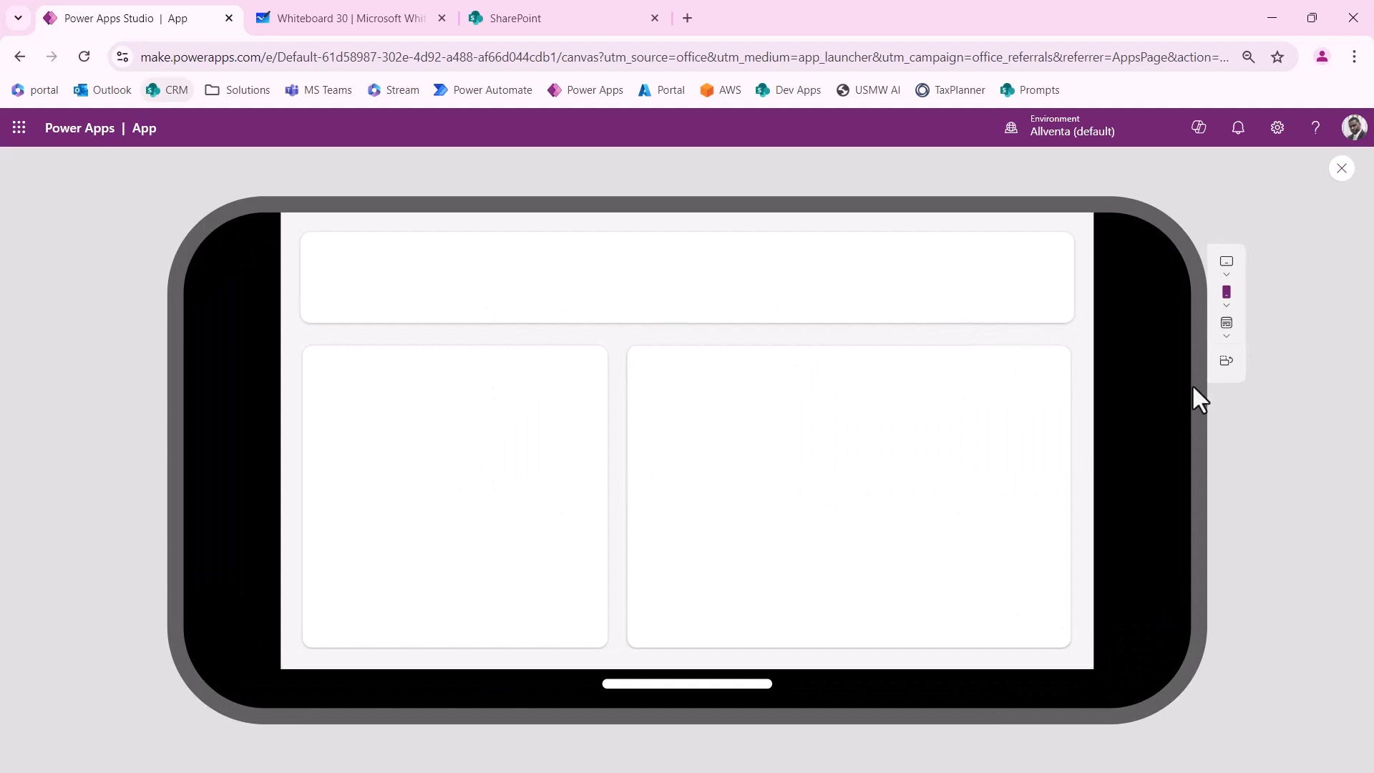
left_click(1229, 361)
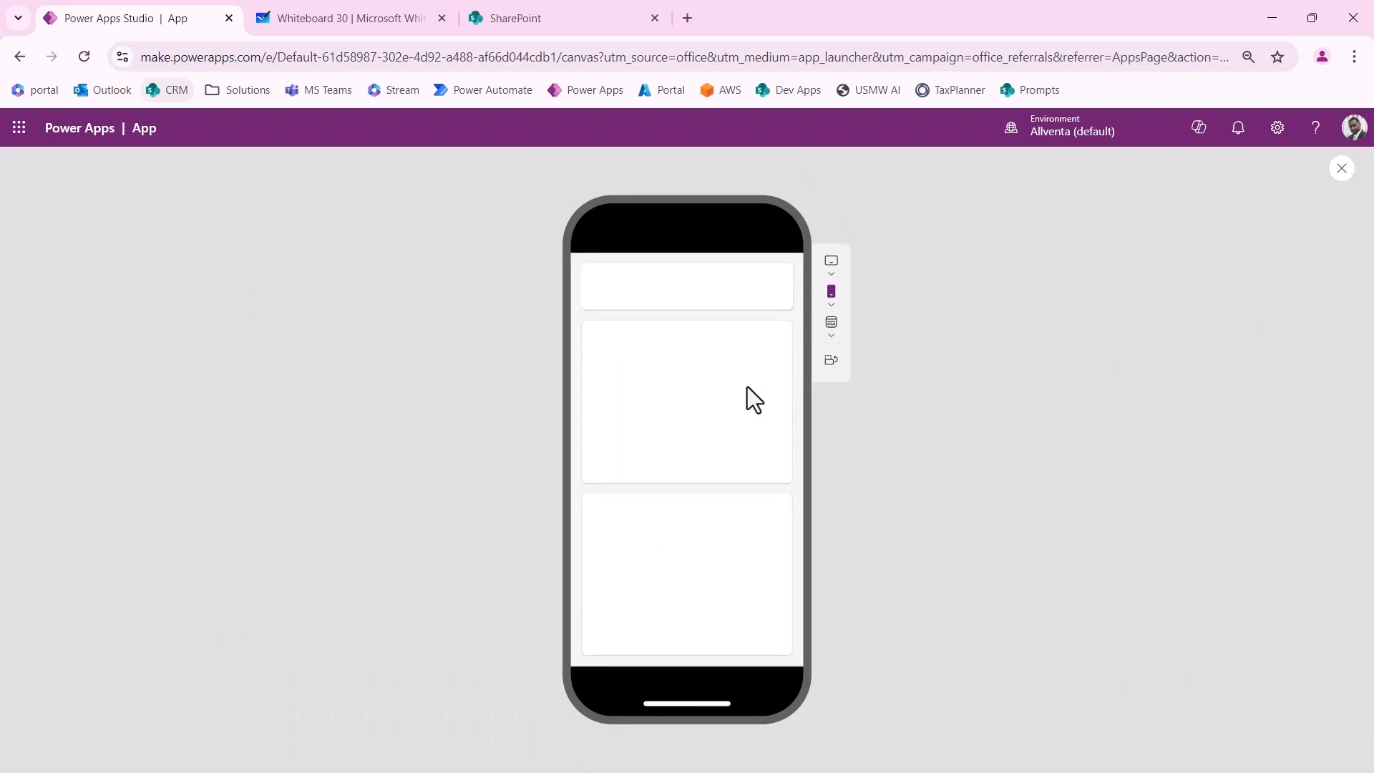
left_click(1341, 169)
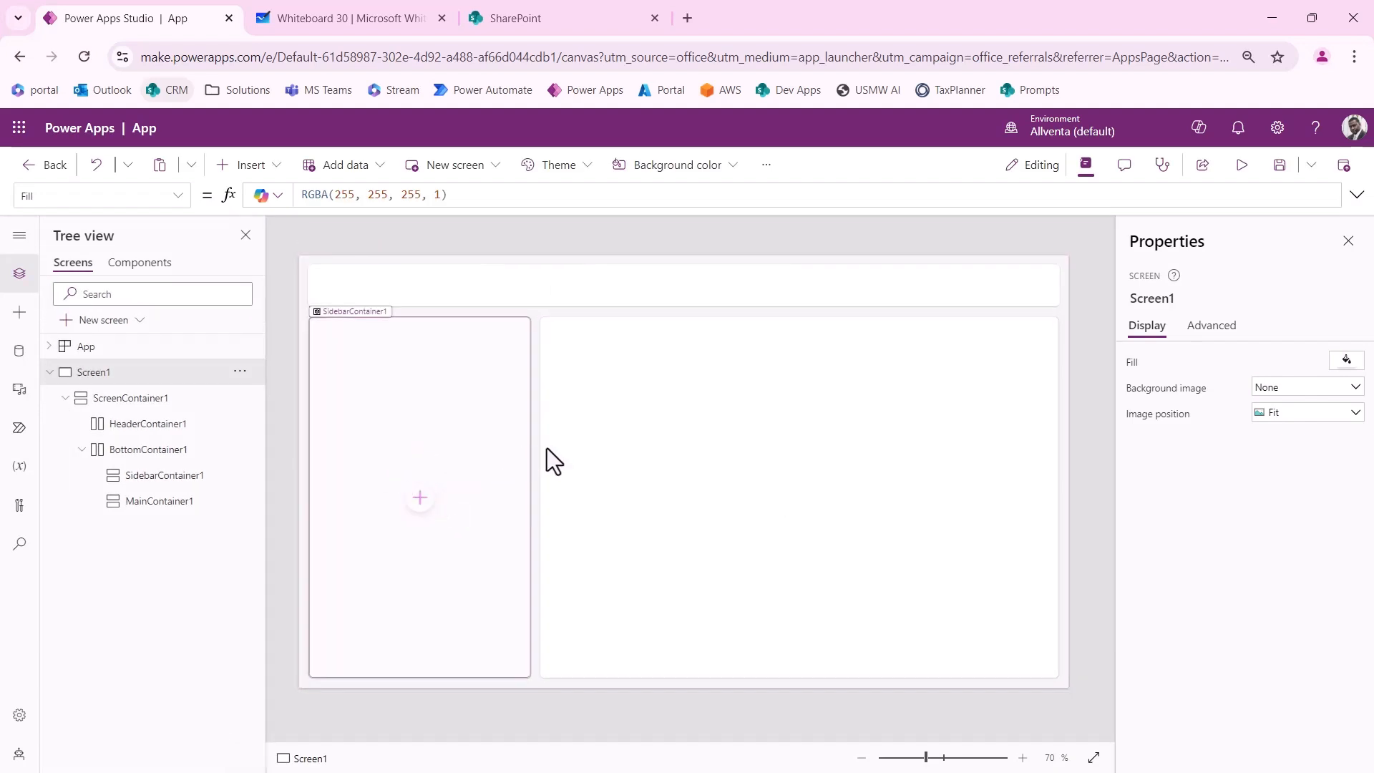
Step: Insert an image control into HeaderContainer1, using the mockup's header logo as reference
left_click(509, 291)
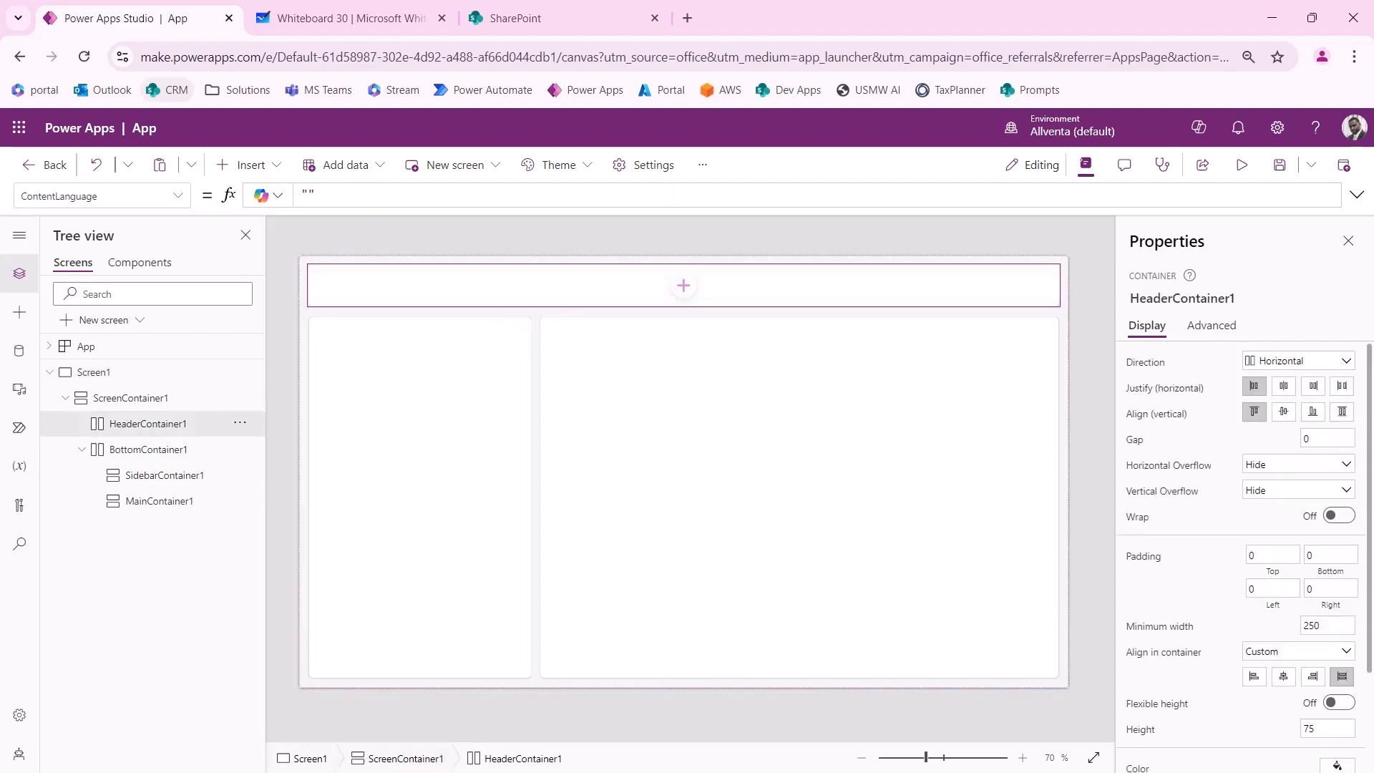
left_click_drag(0, 307, 900, 302)
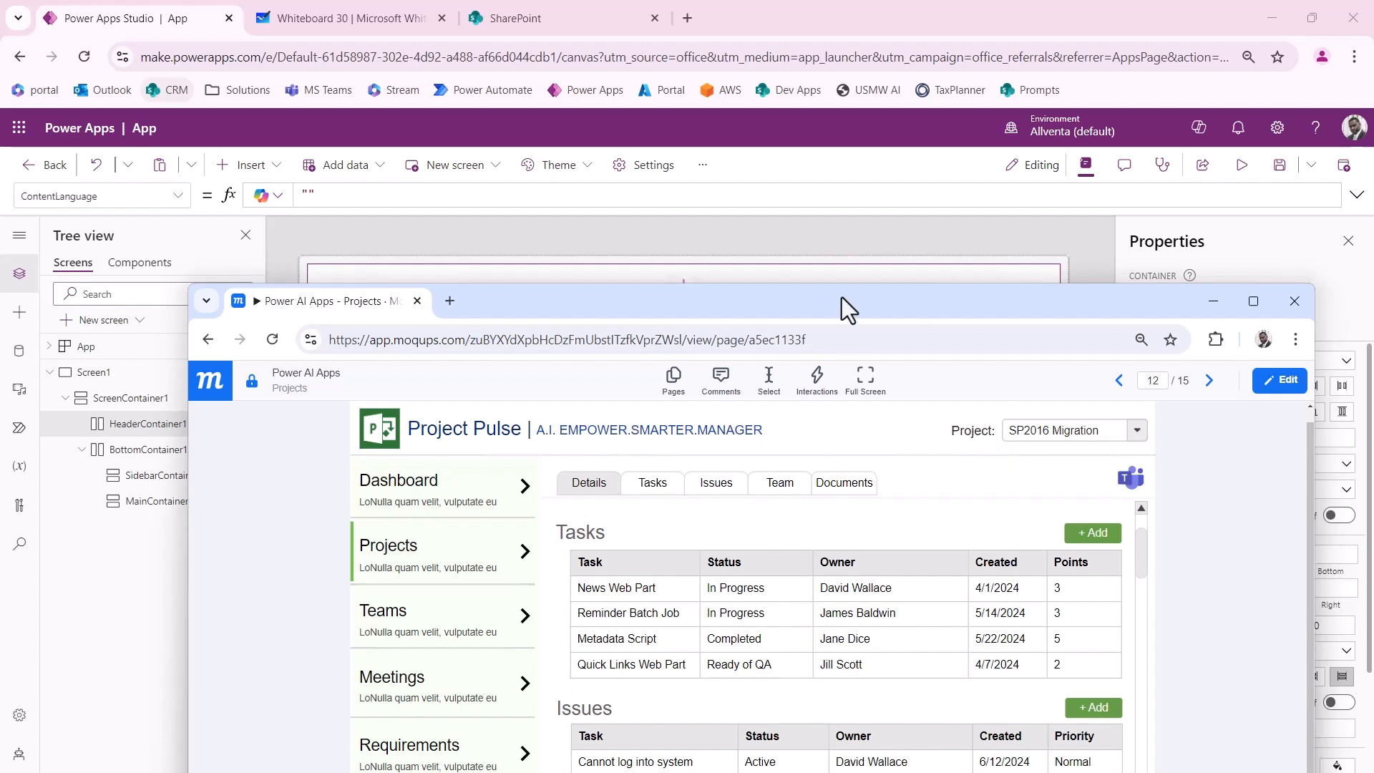
left_click_drag(754, 303, 679, 772)
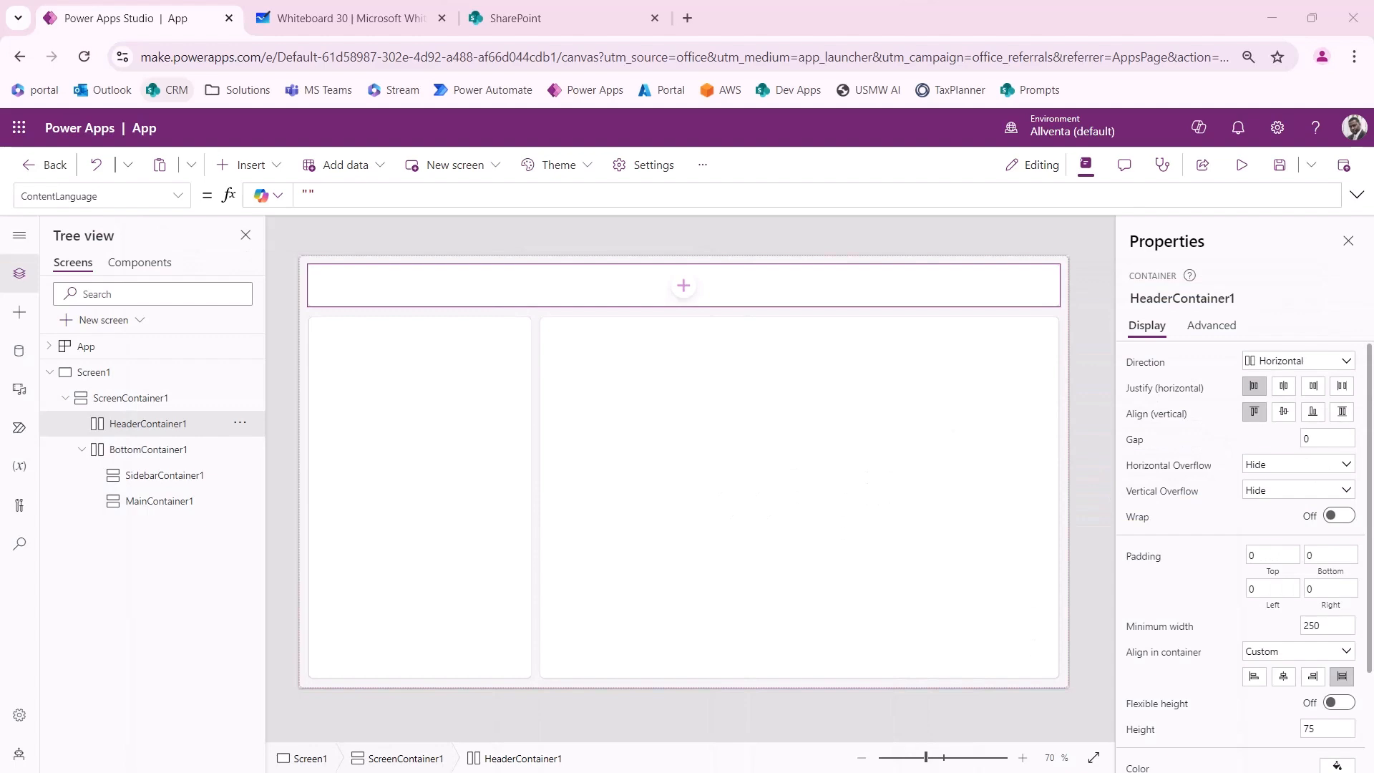
left_click(683, 287)
left_click_drag(630, 772, 1005, 321)
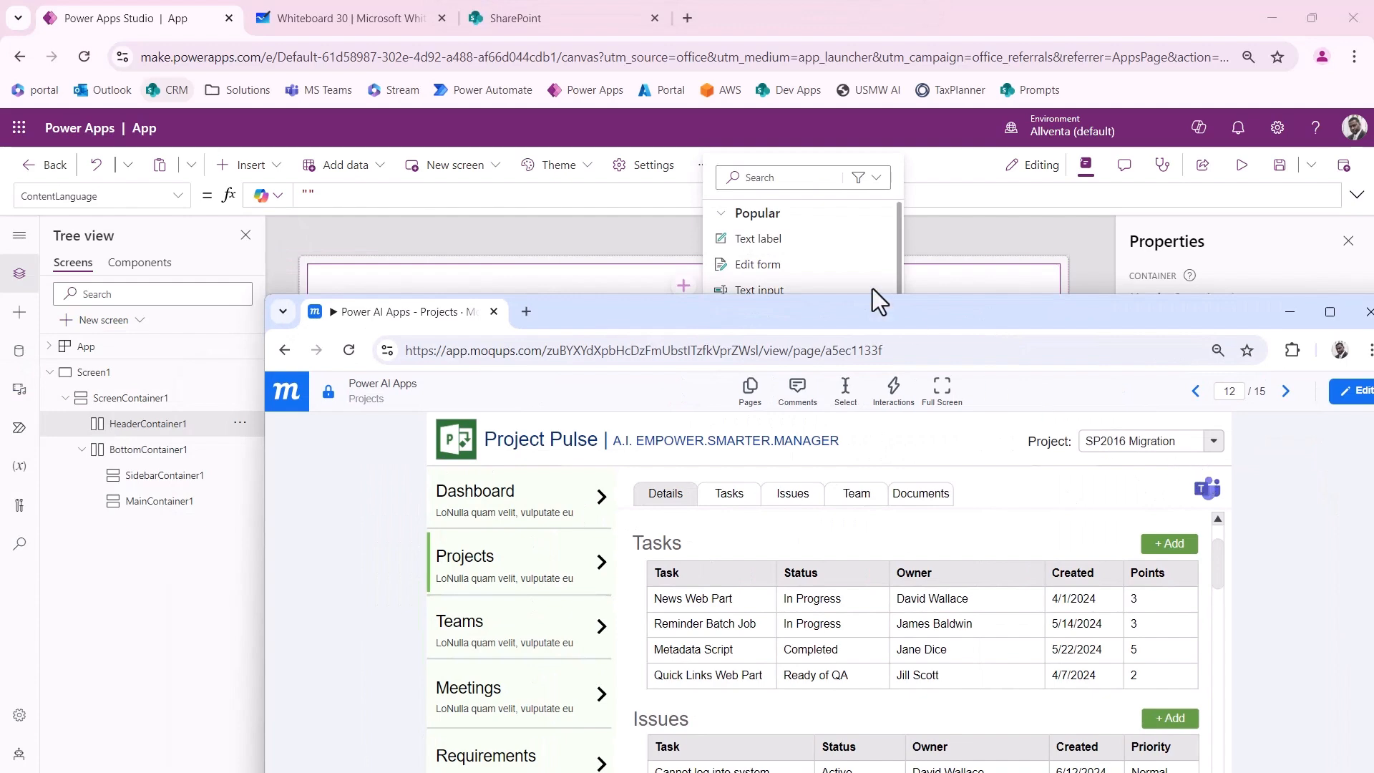
left_click_drag(814, 314, 2, 465)
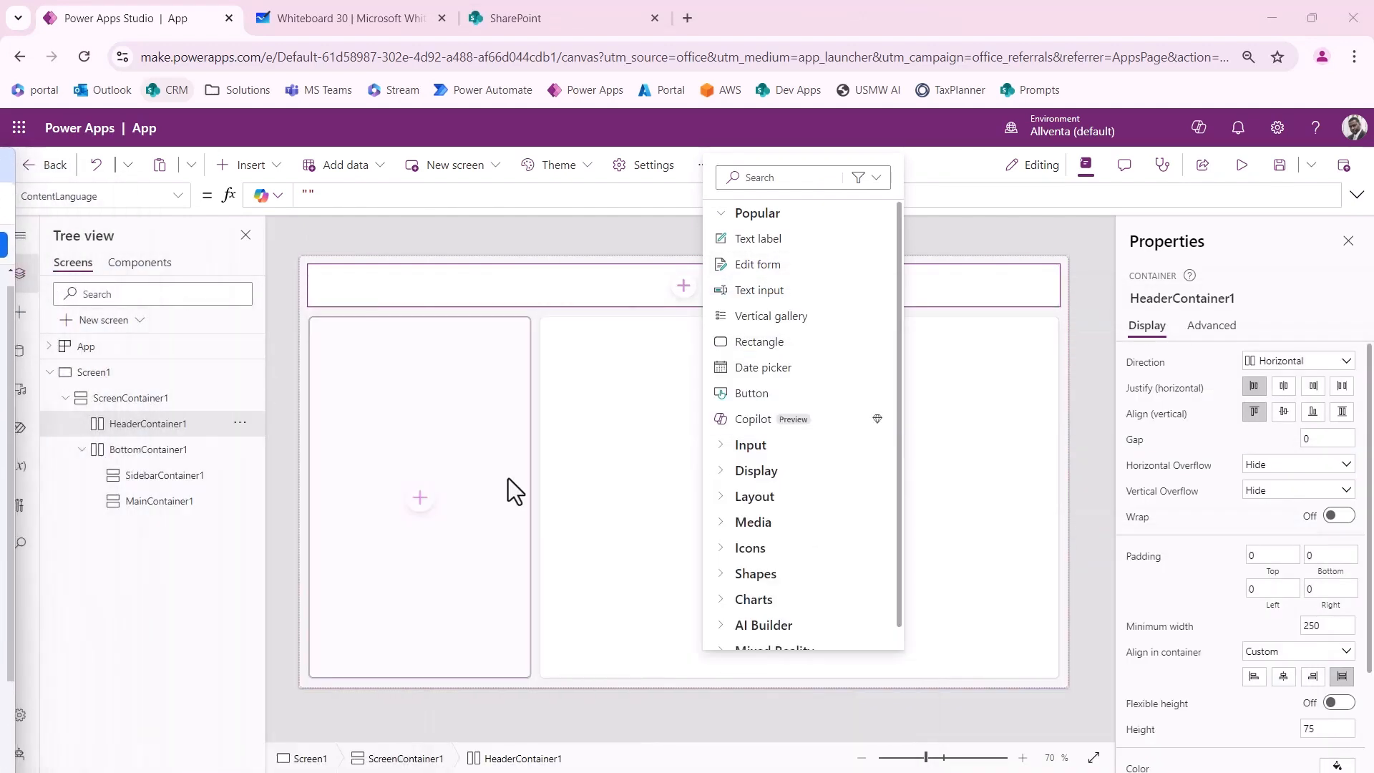
left_click(723, 178)
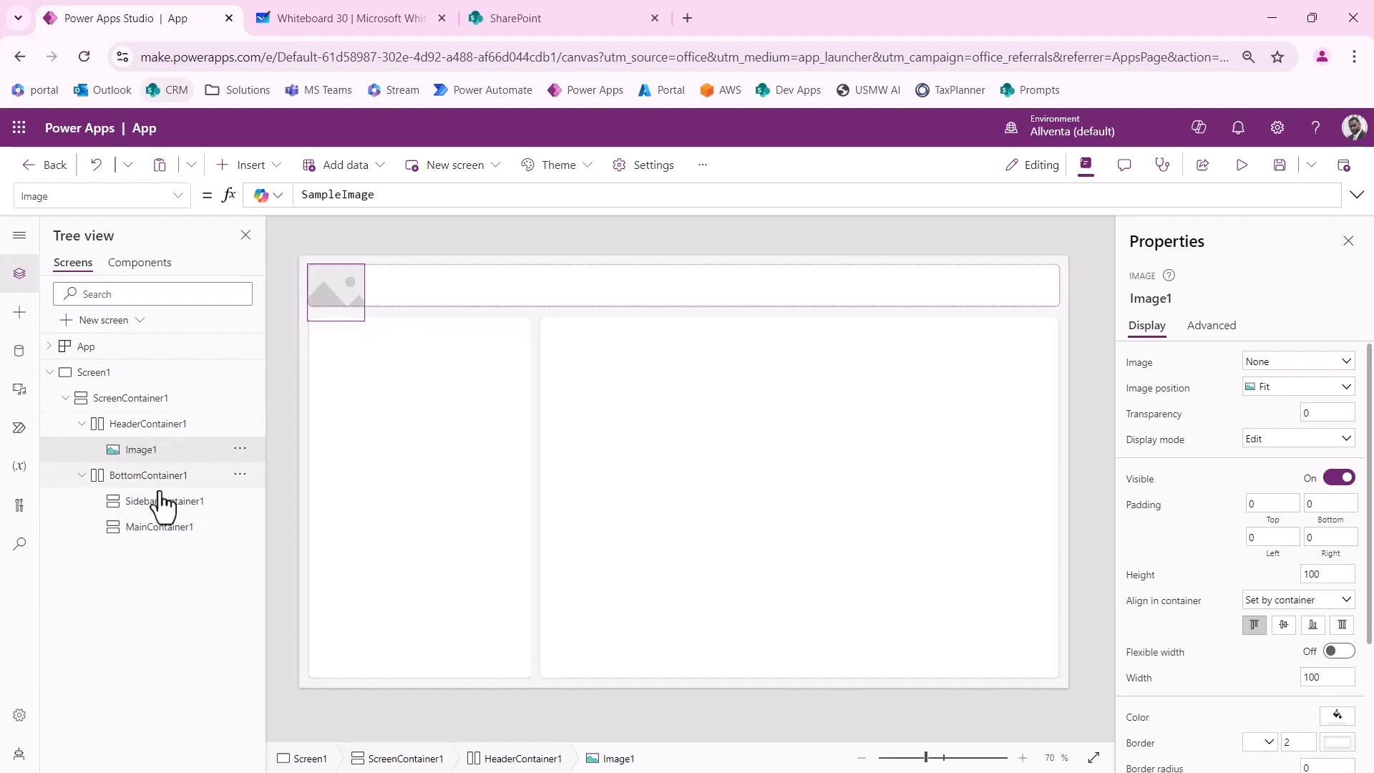
Step: Select Image1, HeaderContainer1 and MainContainer1 to examine how they are nested, and try to move Image1 into SidebarContainer1
mouse_move(341, 286)
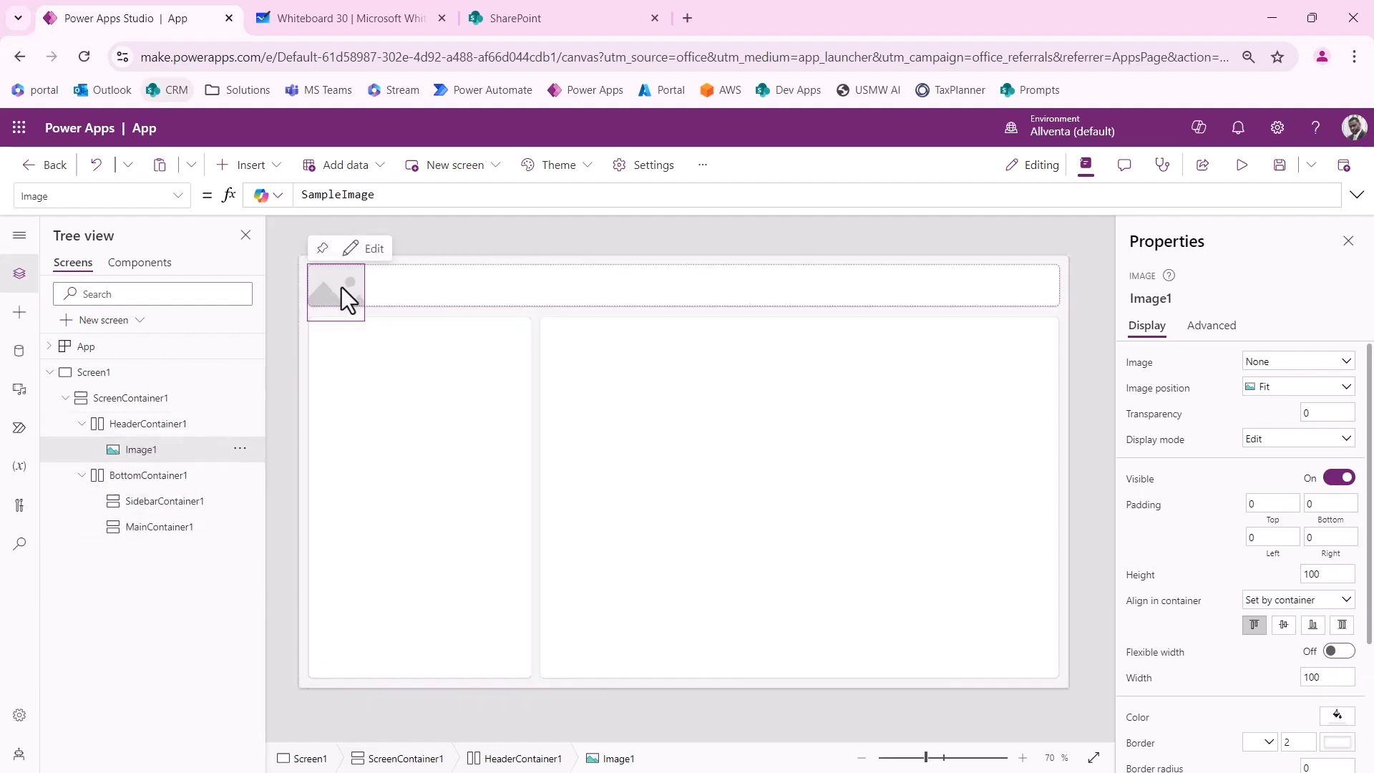
left_click(551, 286)
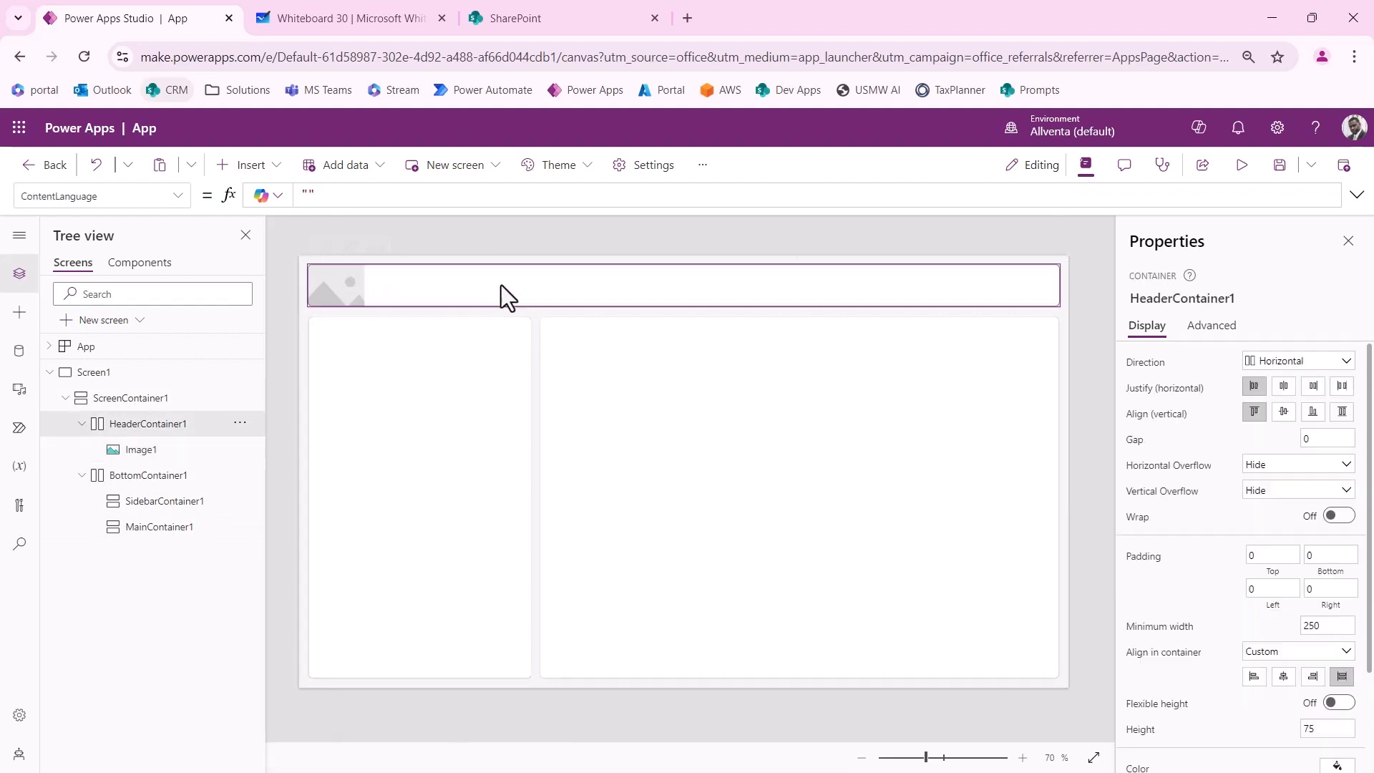
left_click(133, 451)
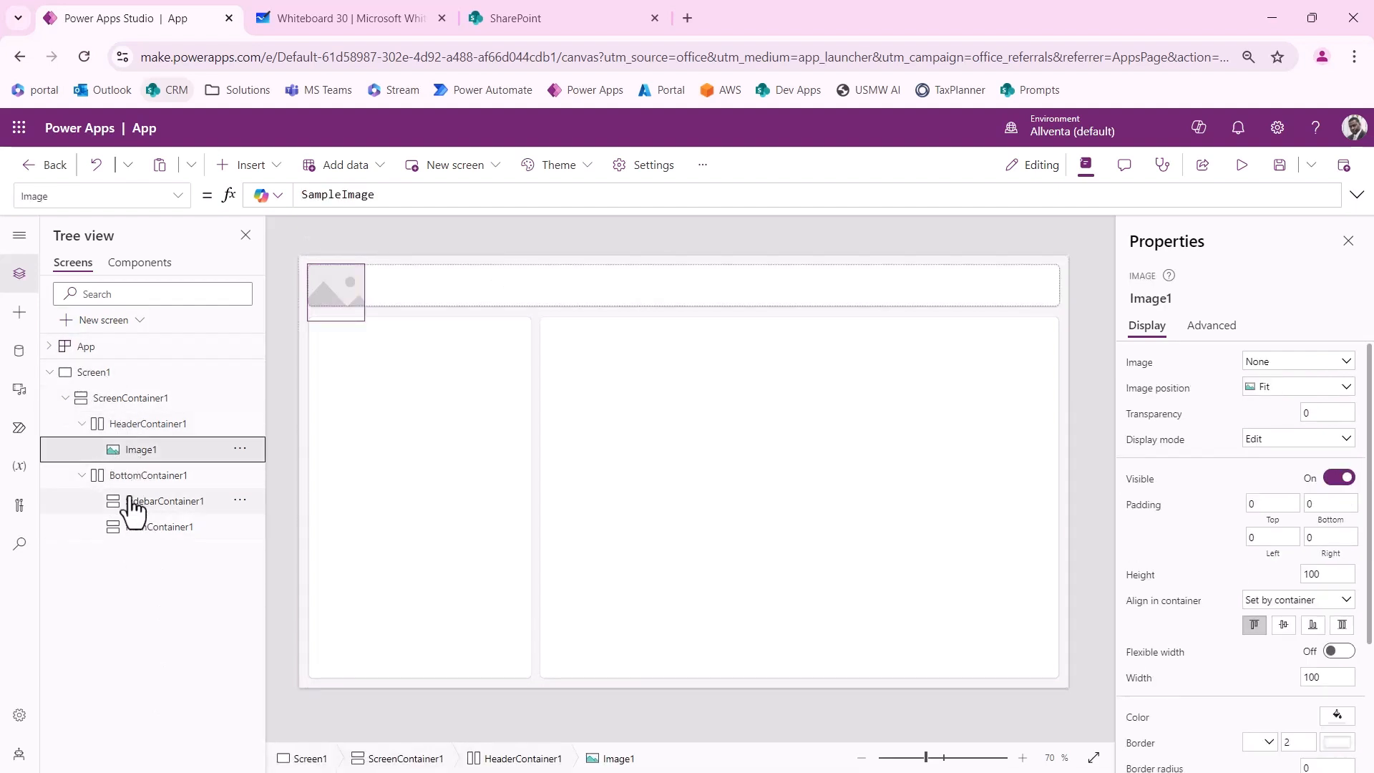
left_click(147, 425)
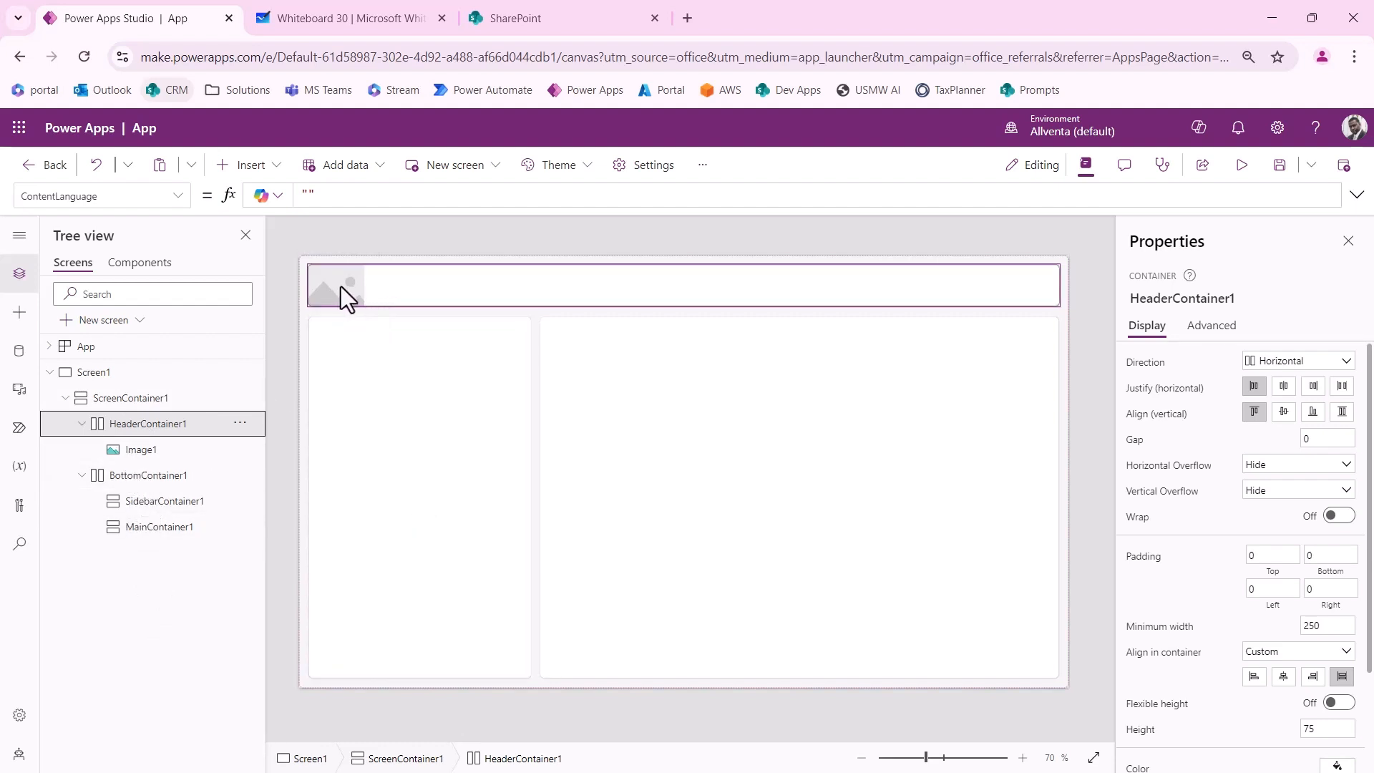
left_click_drag(341, 286, 505, 470)
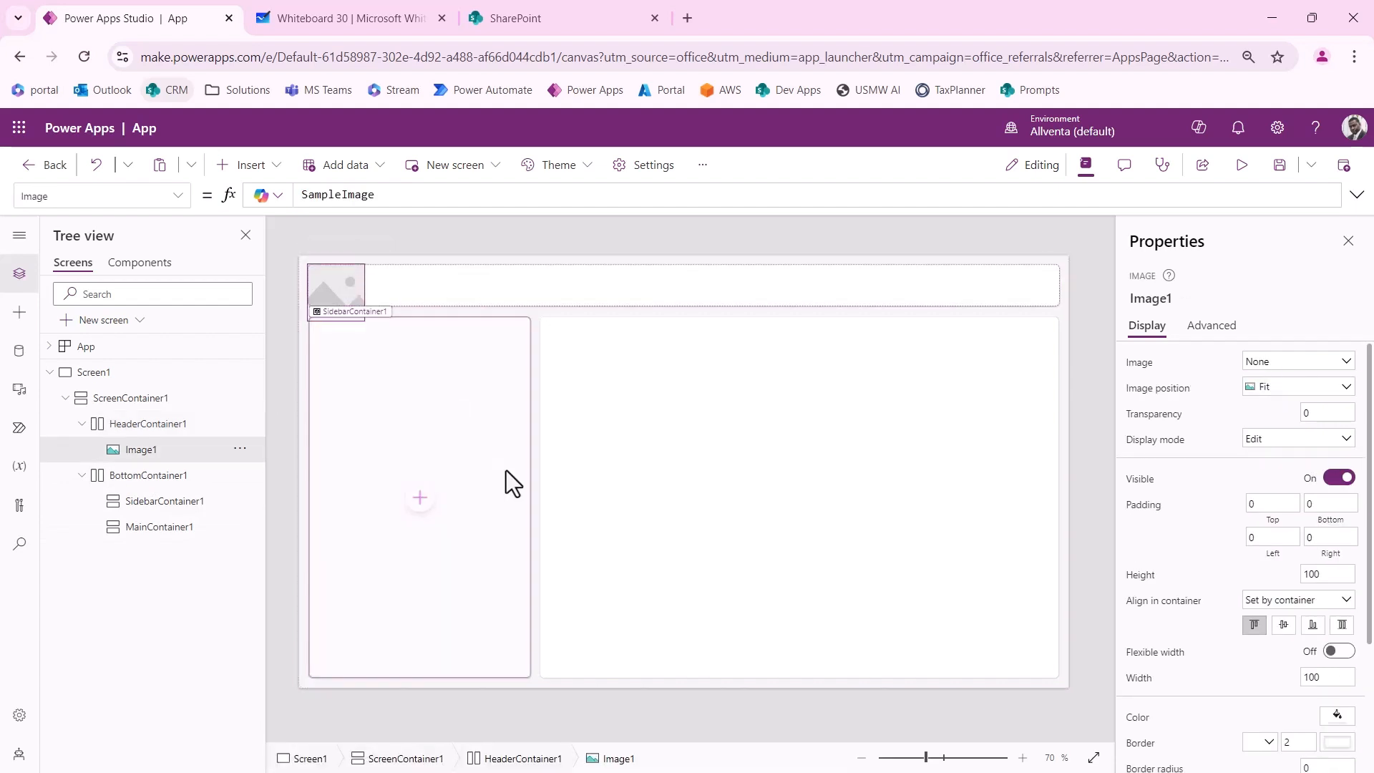
left_click(655, 469)
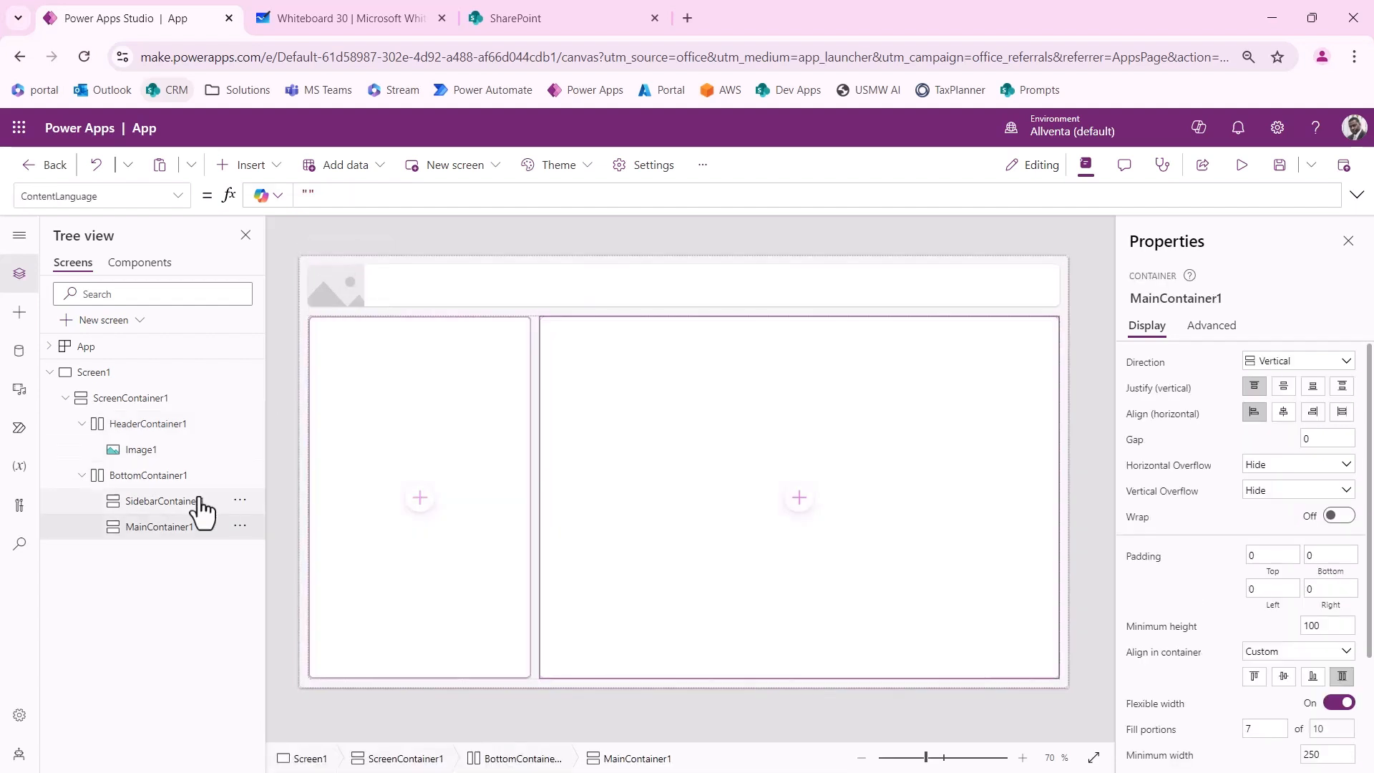
left_click(143, 450)
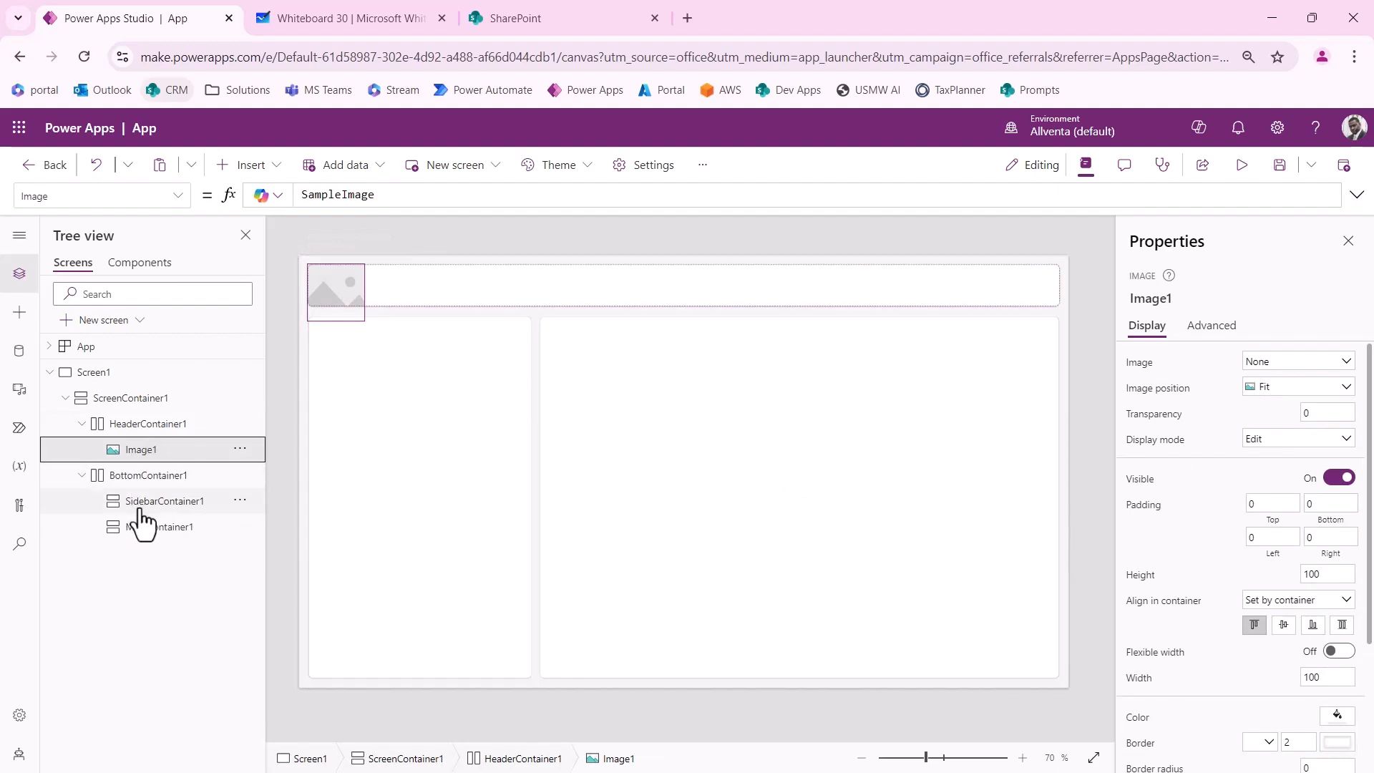
Step: Insert two text labels into HeaderContainer1 after the image, using the title and tagline in the mockup header as reference
left_click(145, 428)
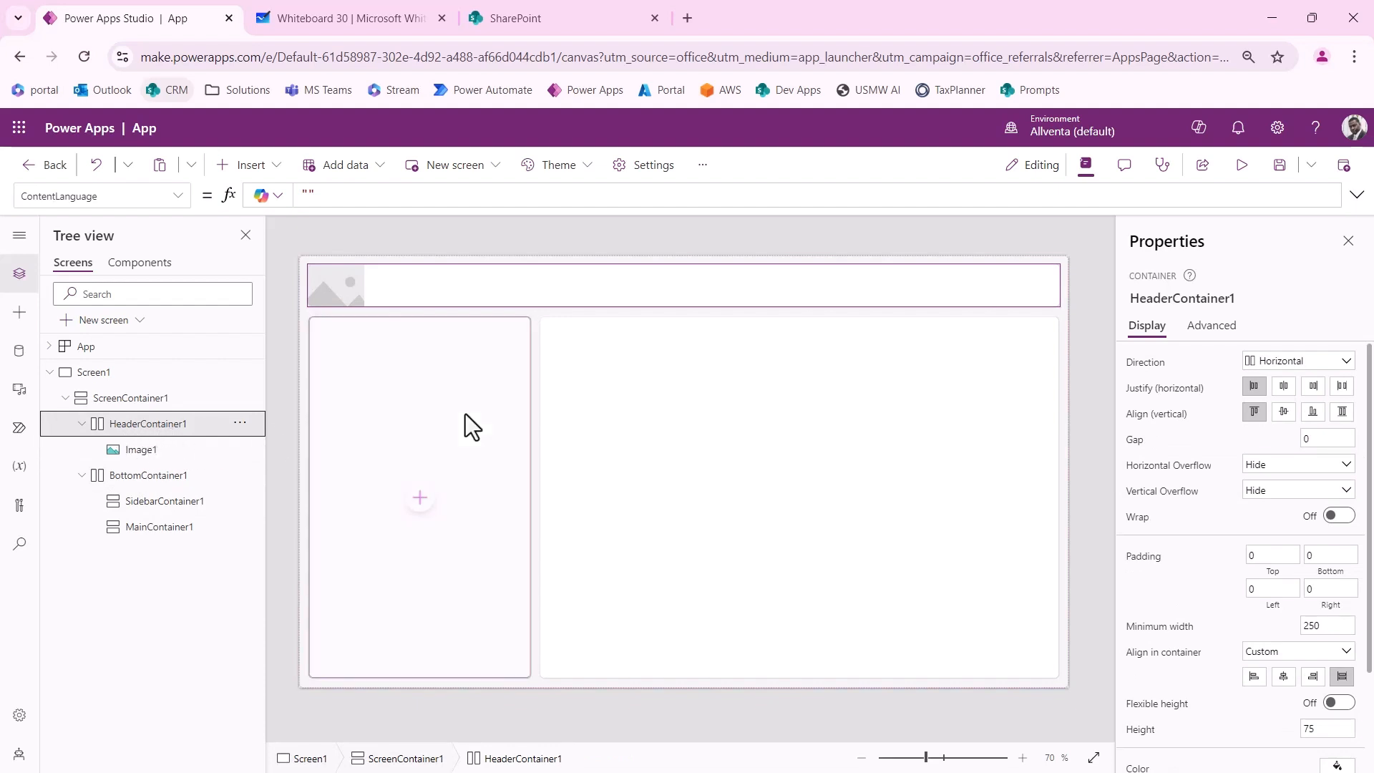
left_click(276, 173)
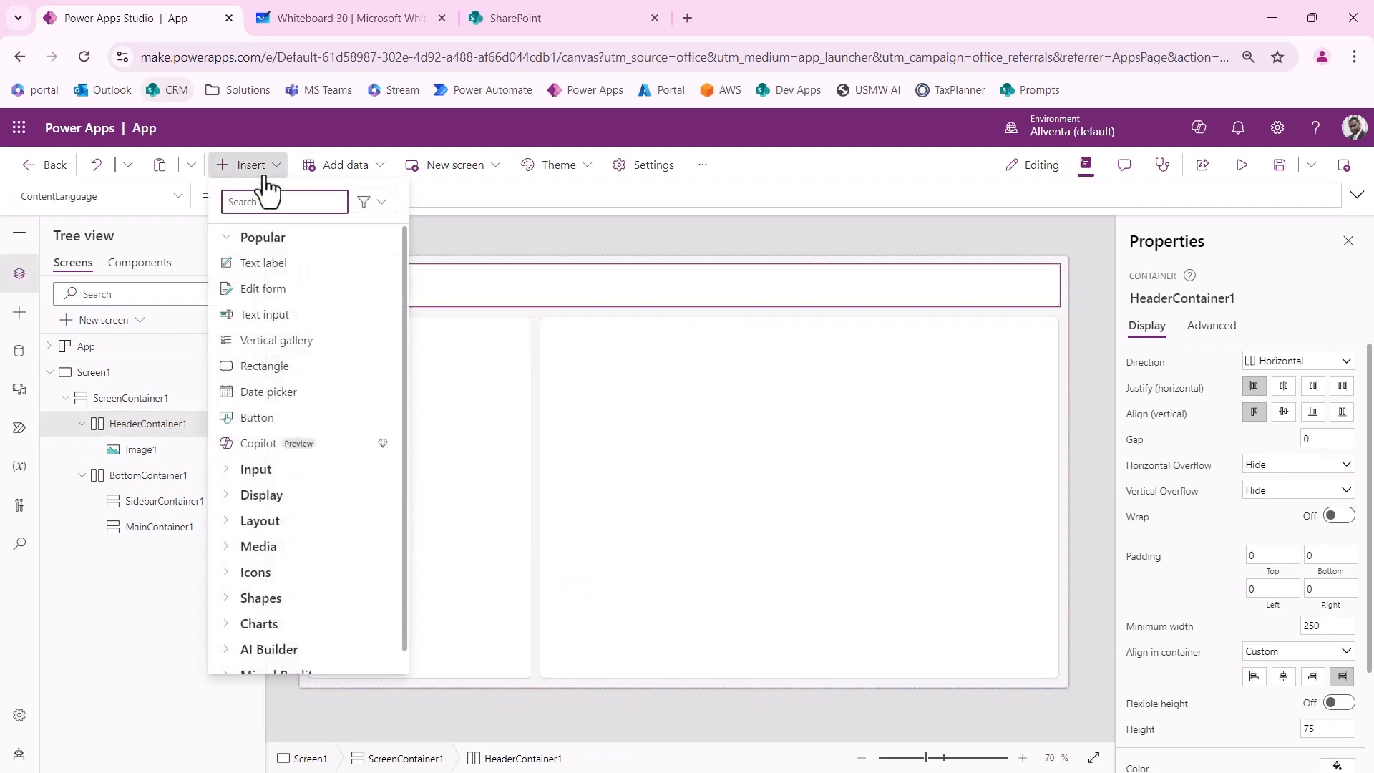
left_click(279, 269)
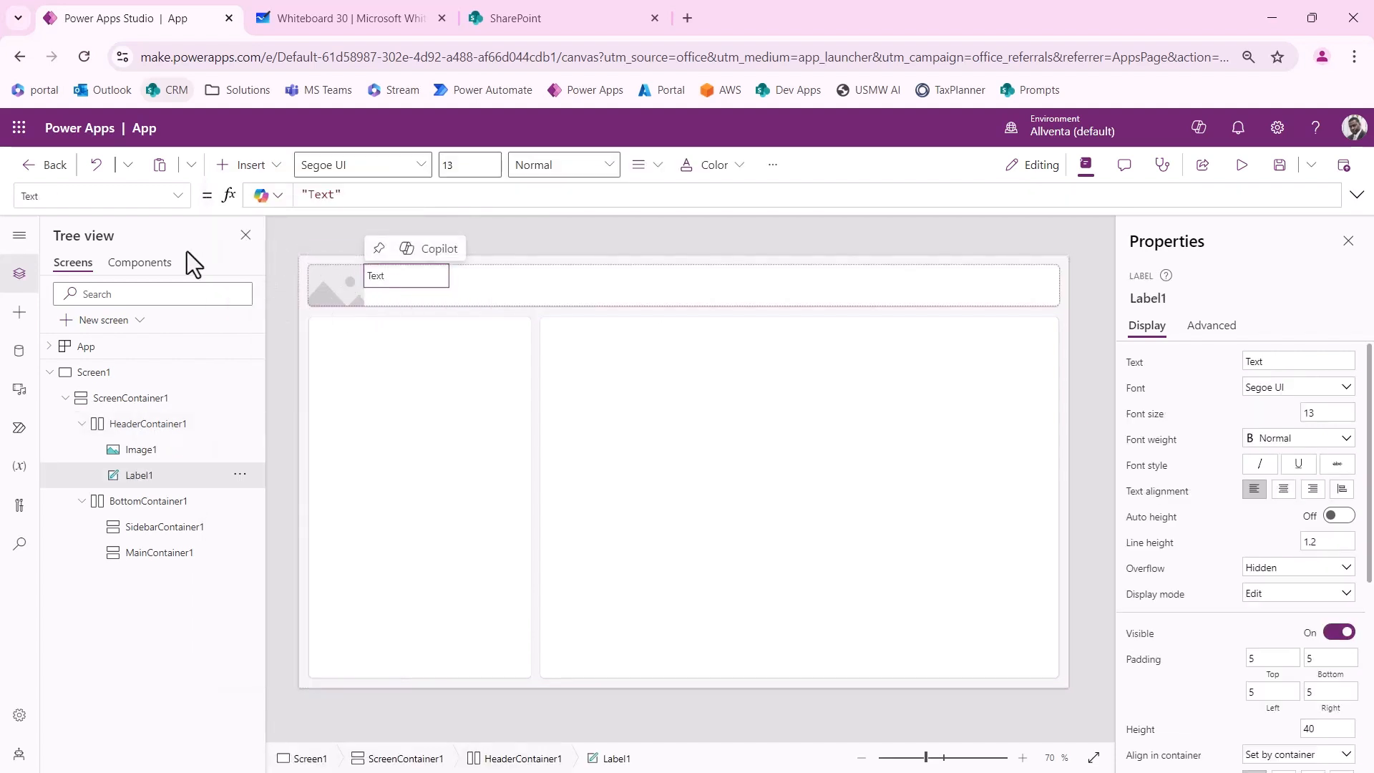
left_click_drag(0, 177, 999, 309)
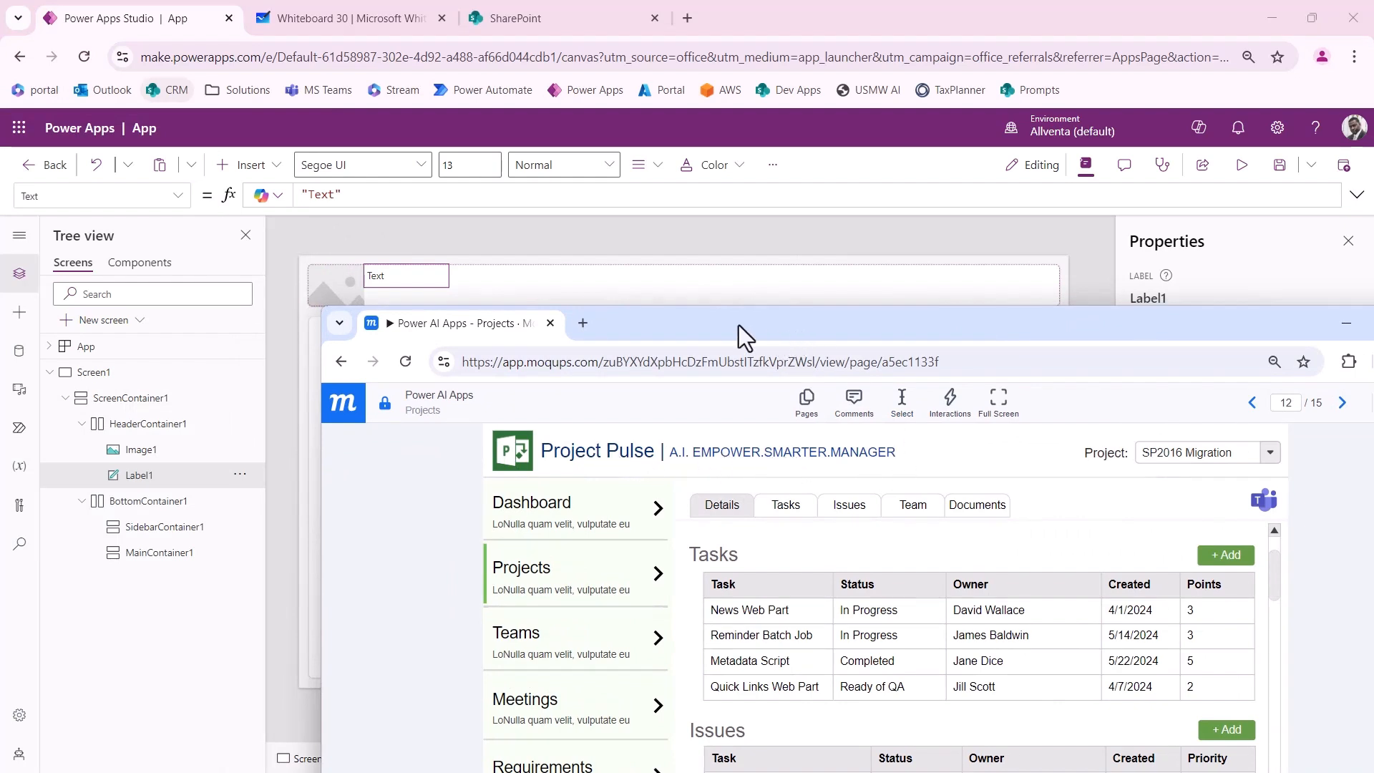
left_click_drag(738, 325, 0, 272)
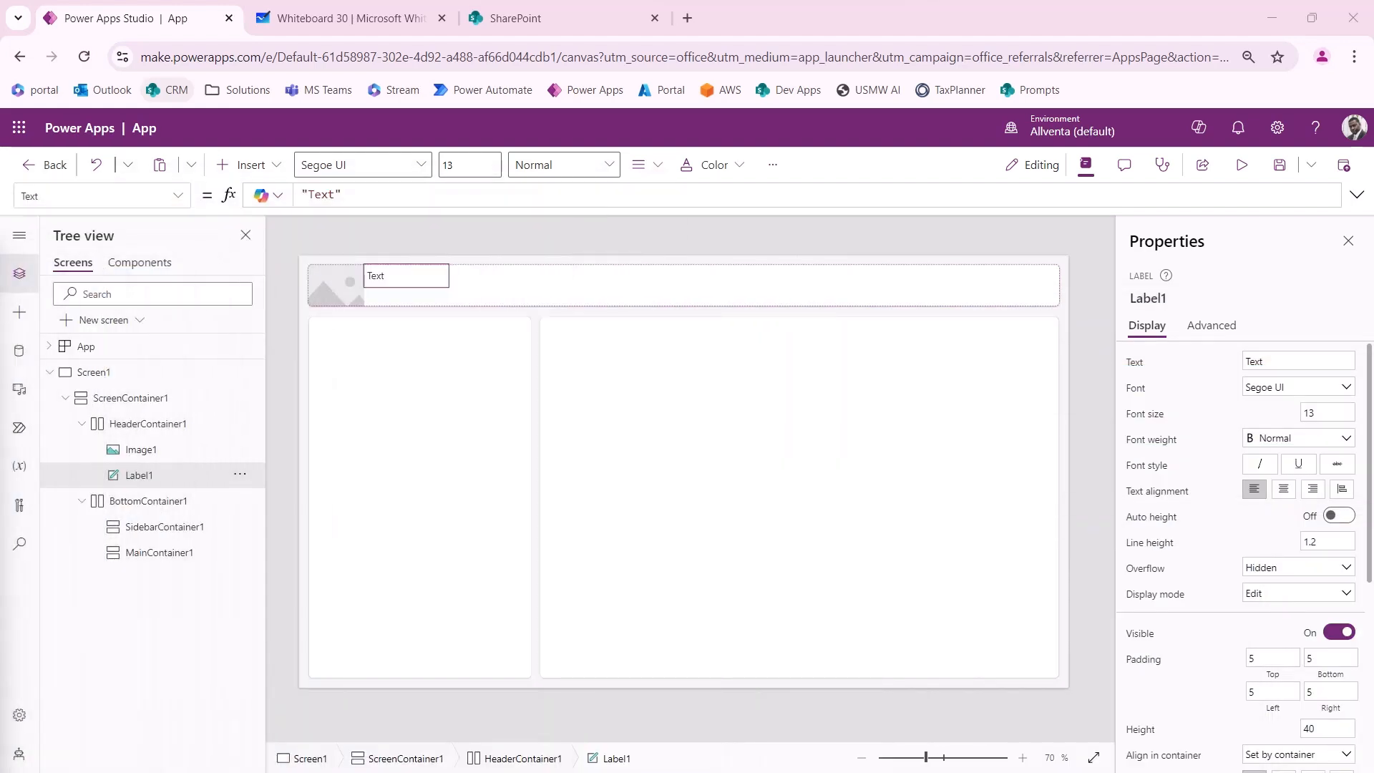
left_click(253, 170)
left_click(261, 265)
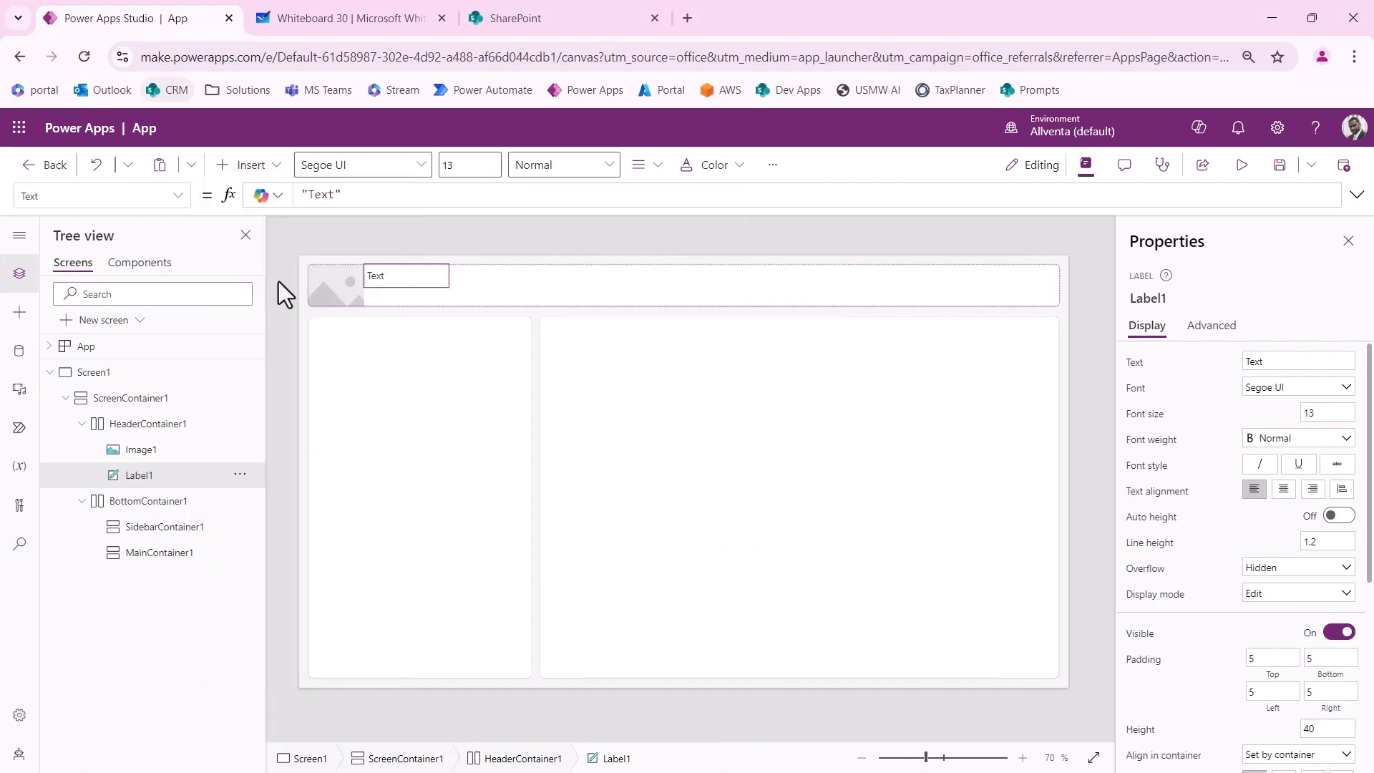
Step: Insert a third text label into HeaderContainer1 for the mockup's "Project:" caption
left_click_drag(0, 344, 962, 338)
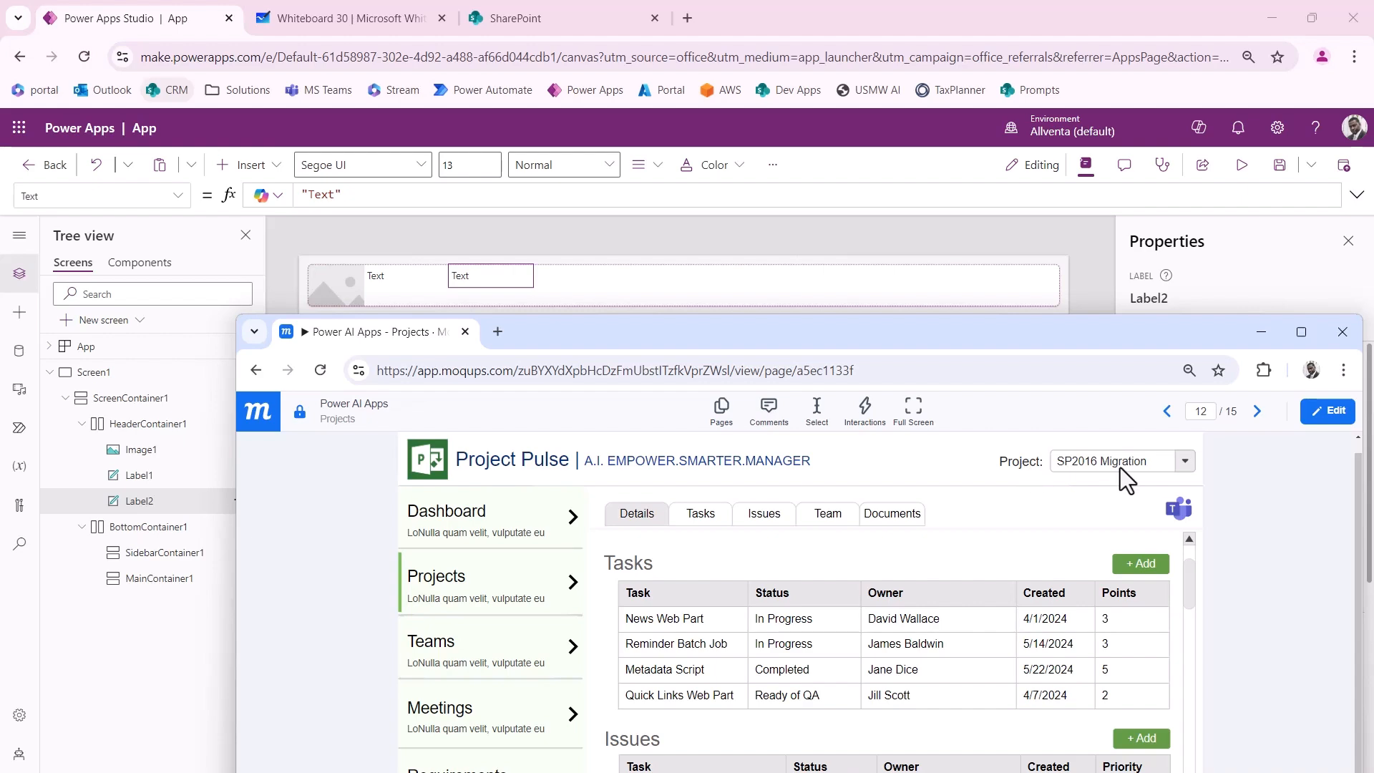
left_click_drag(894, 333, 0, 501)
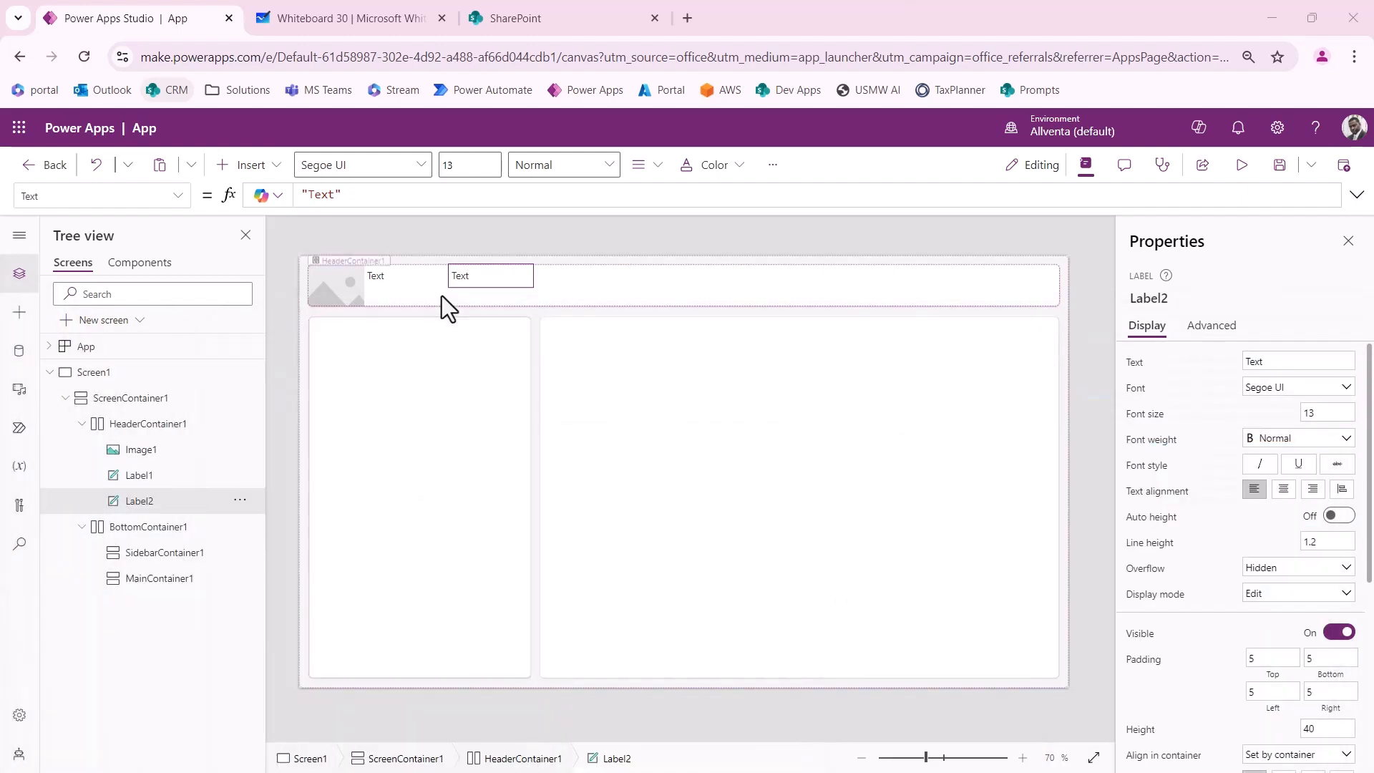
left_click(251, 166)
left_click(285, 262)
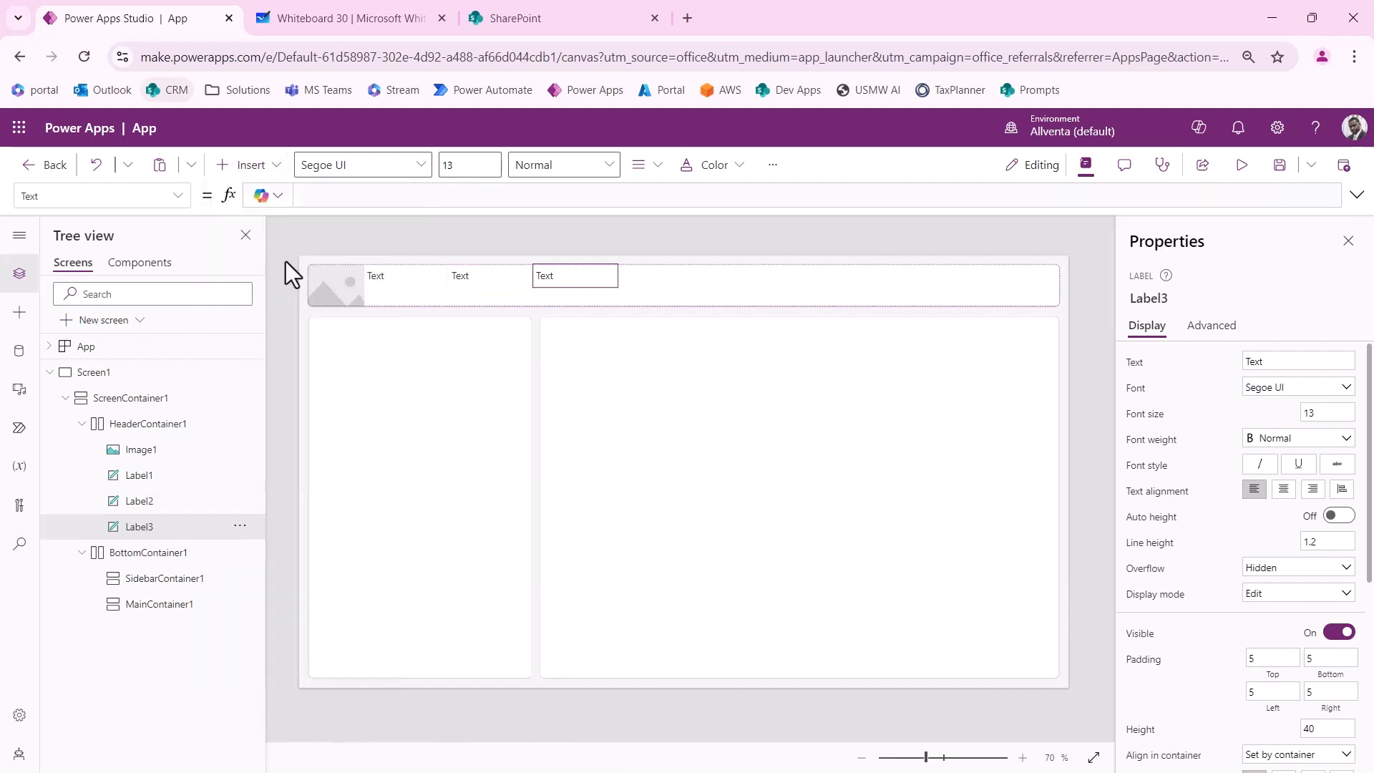
Step: Insert a classic drop down control into HeaderContainer1 after the three labels
left_click(254, 166)
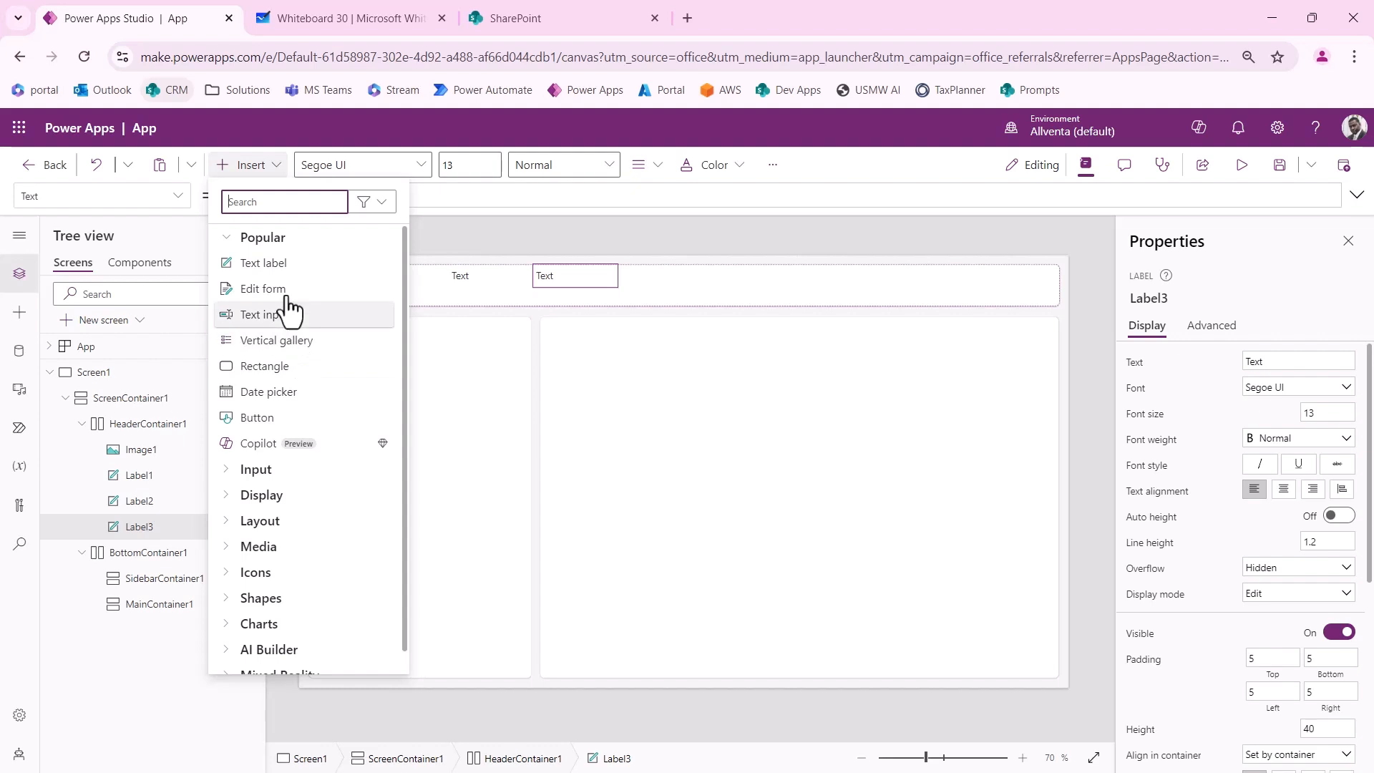
type("drop")
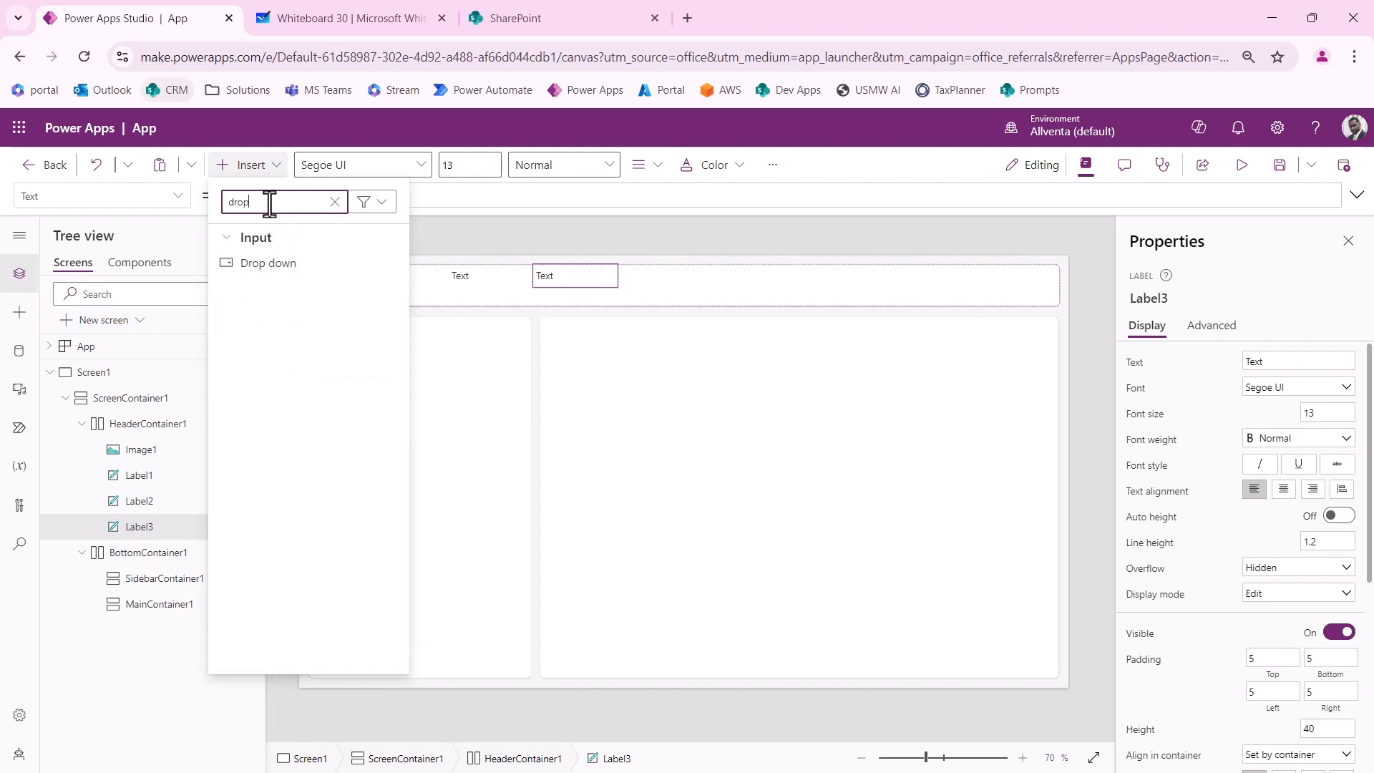
left_click(335, 264)
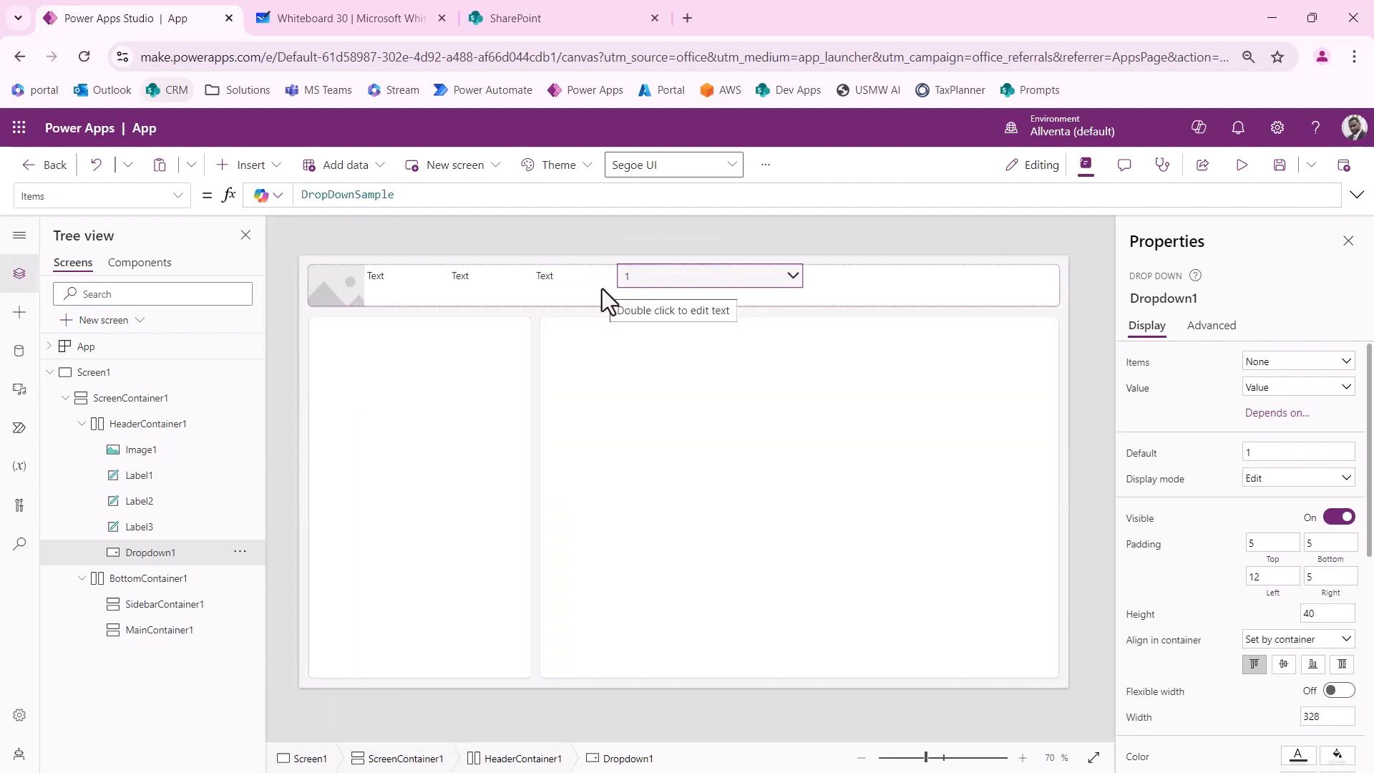
Step: Turn on Modern controls and themes in the app's update settings and close the settings
left_click(240, 170)
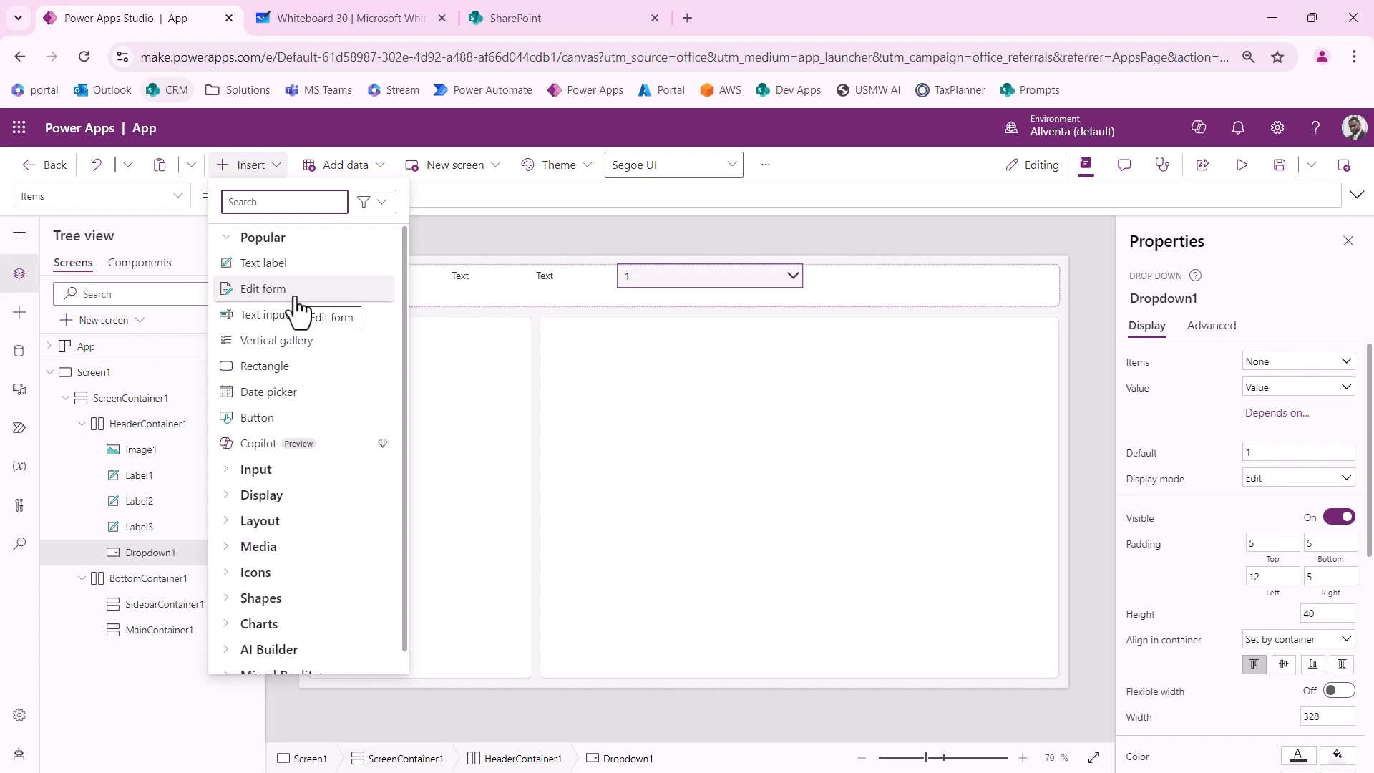
left_click(470, 240)
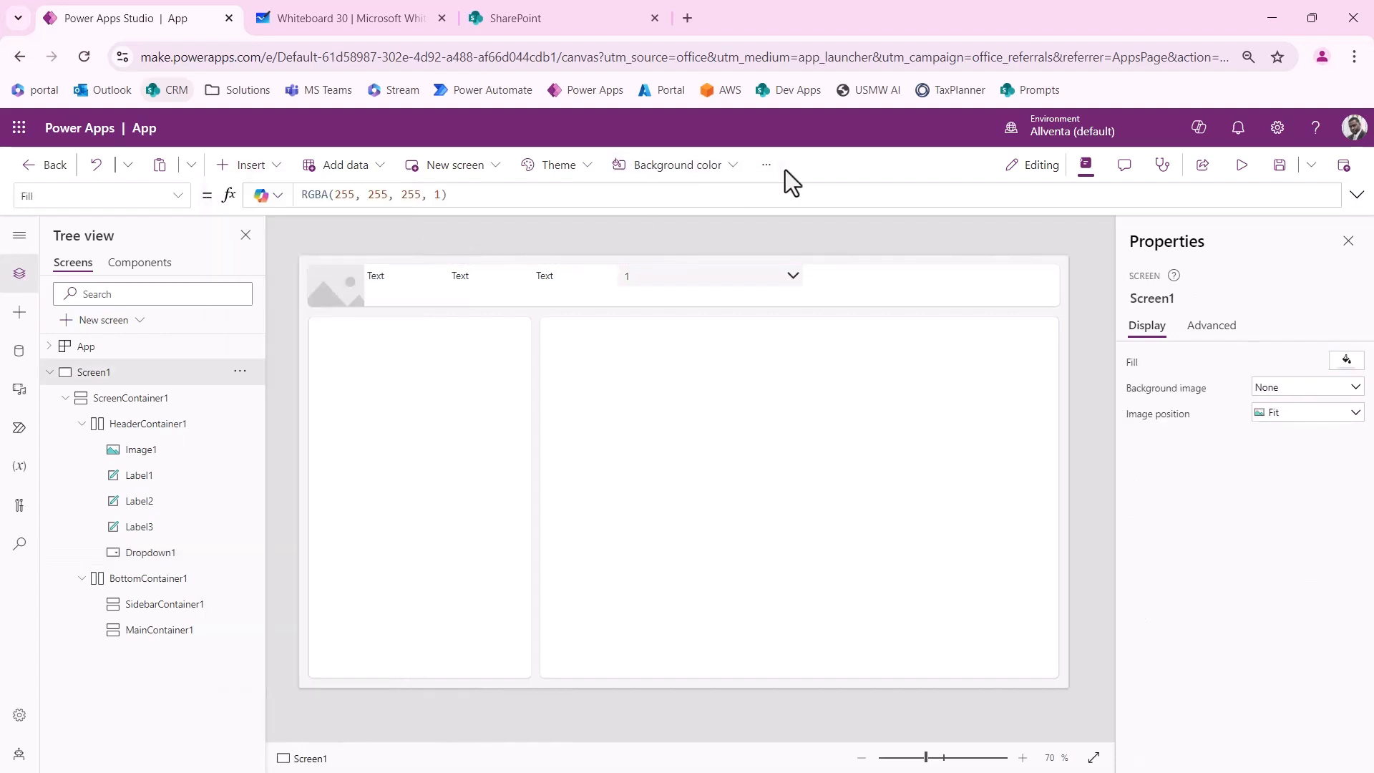
left_click(766, 168)
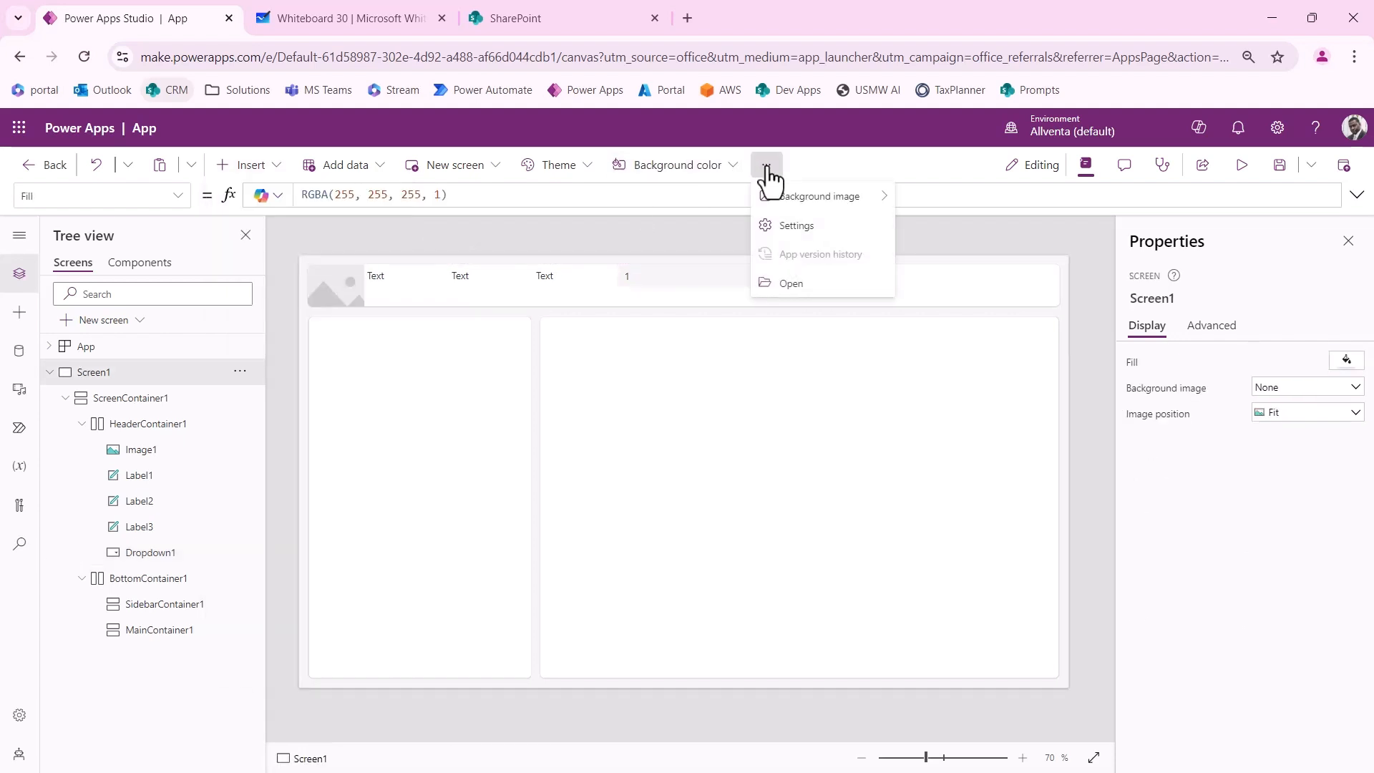
left_click(800, 229)
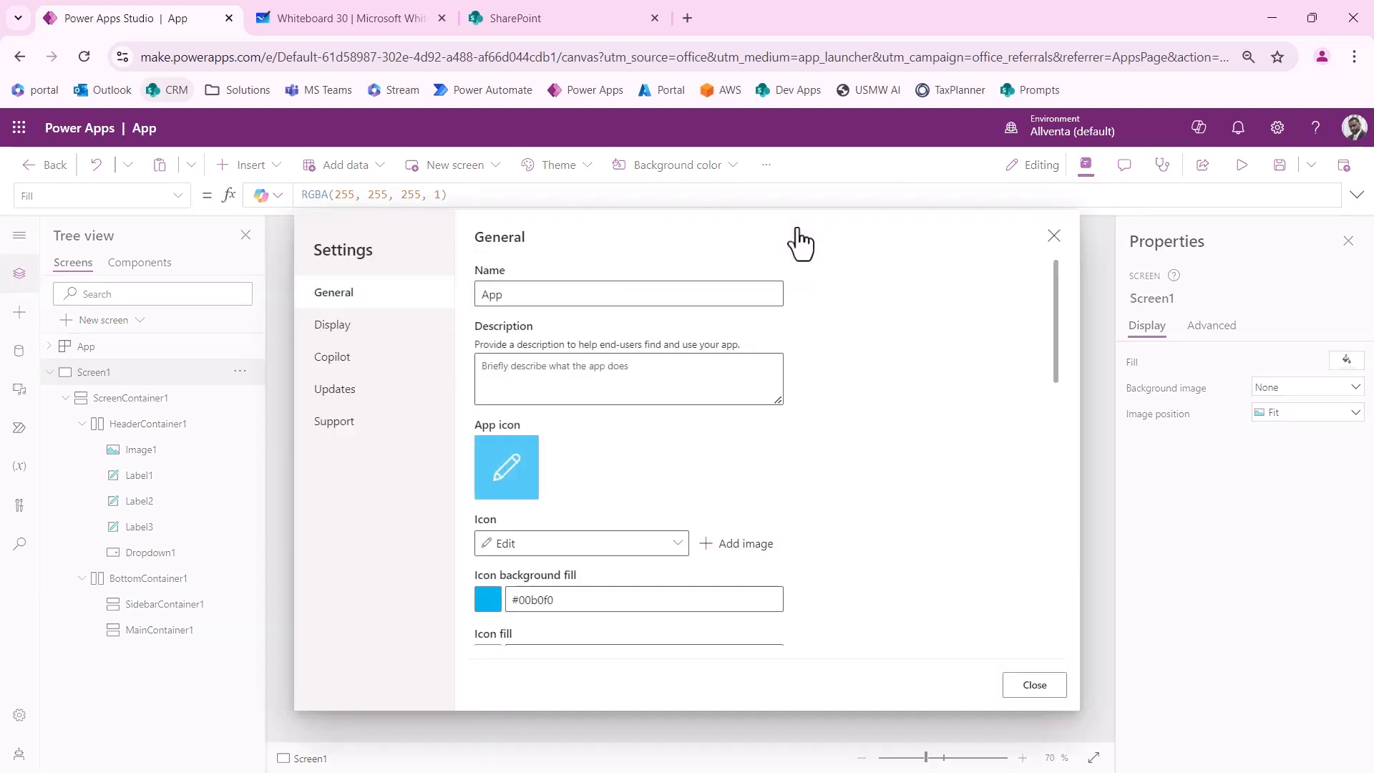
left_click(347, 411)
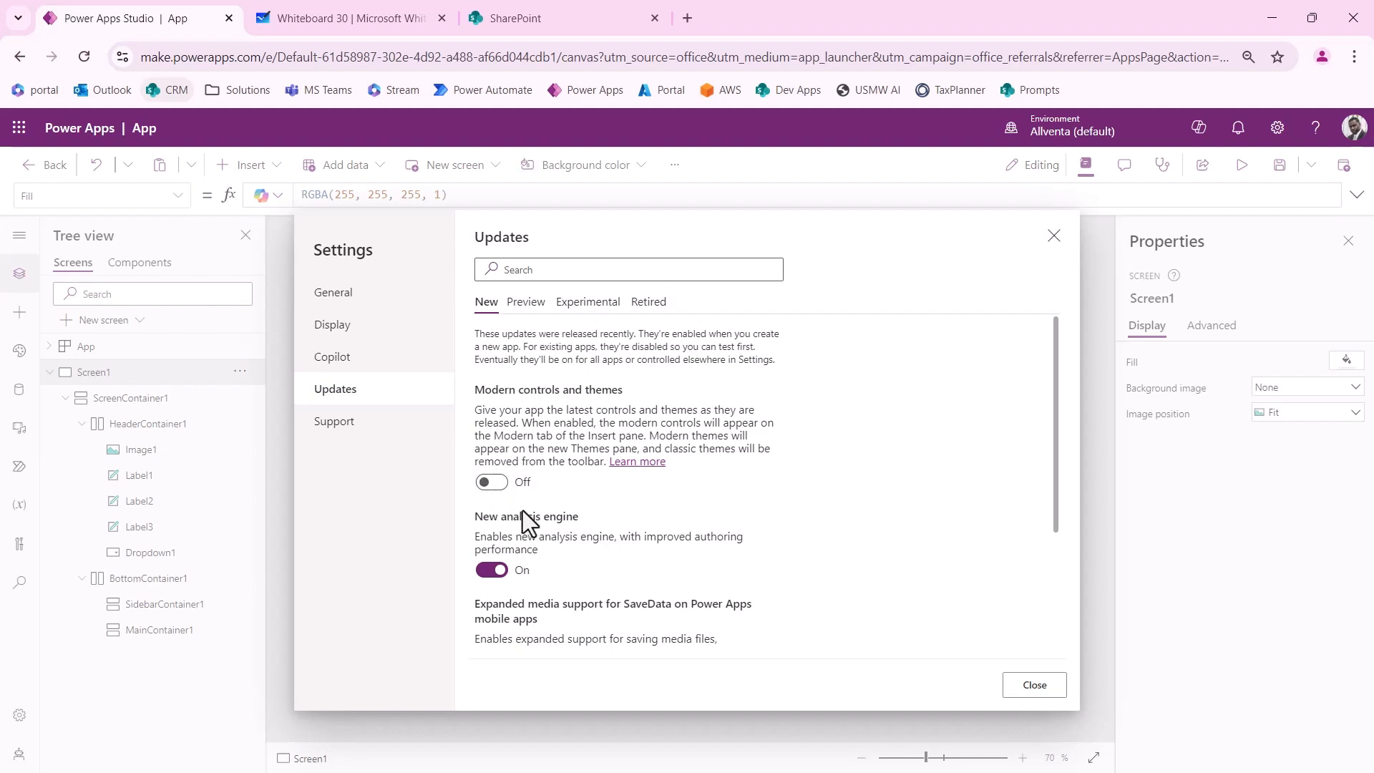
left_click(1034, 686)
Step: Browse the insertable controls to compare the modern controls with those in the Classic group, such as Drop down
left_click(252, 166)
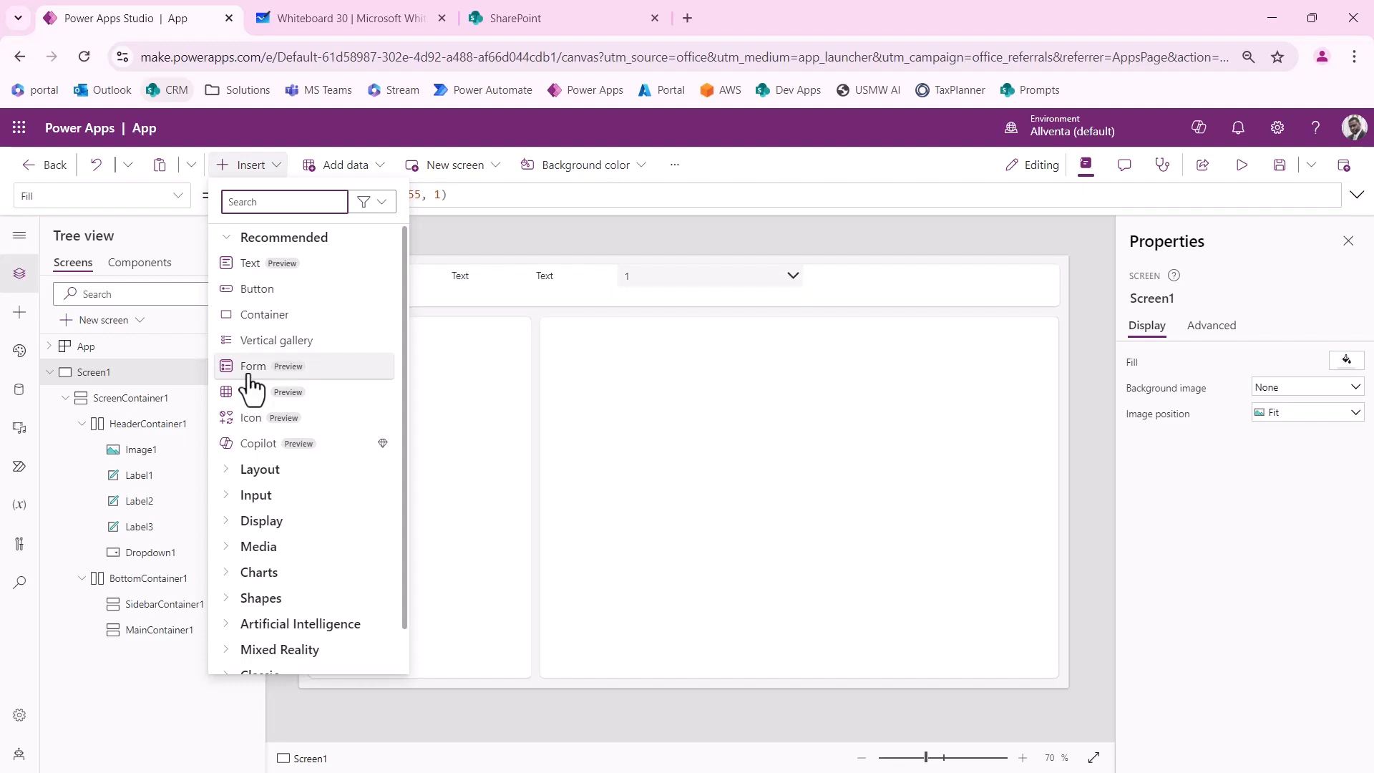
scroll(251, 386, "down", 1)
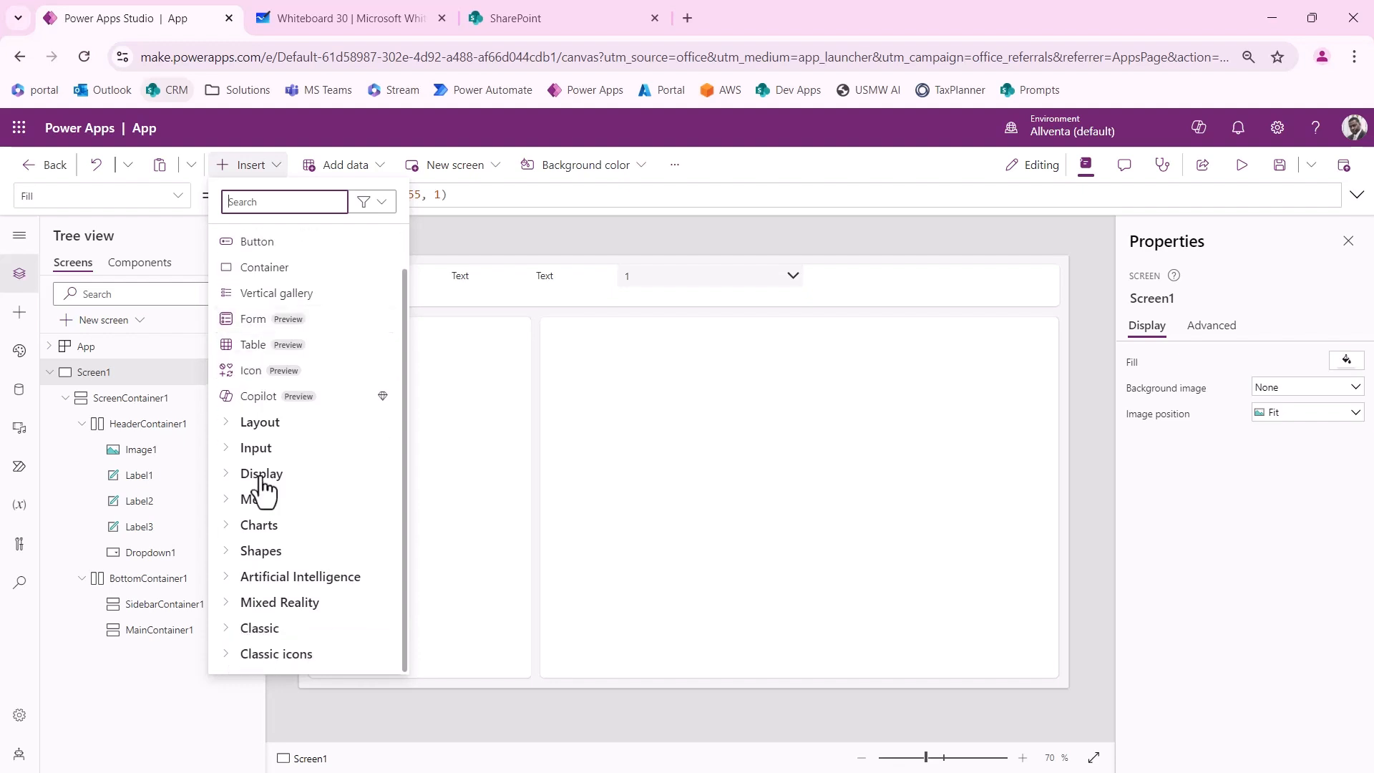
left_click(227, 641)
scroll(268, 500, "down", 4)
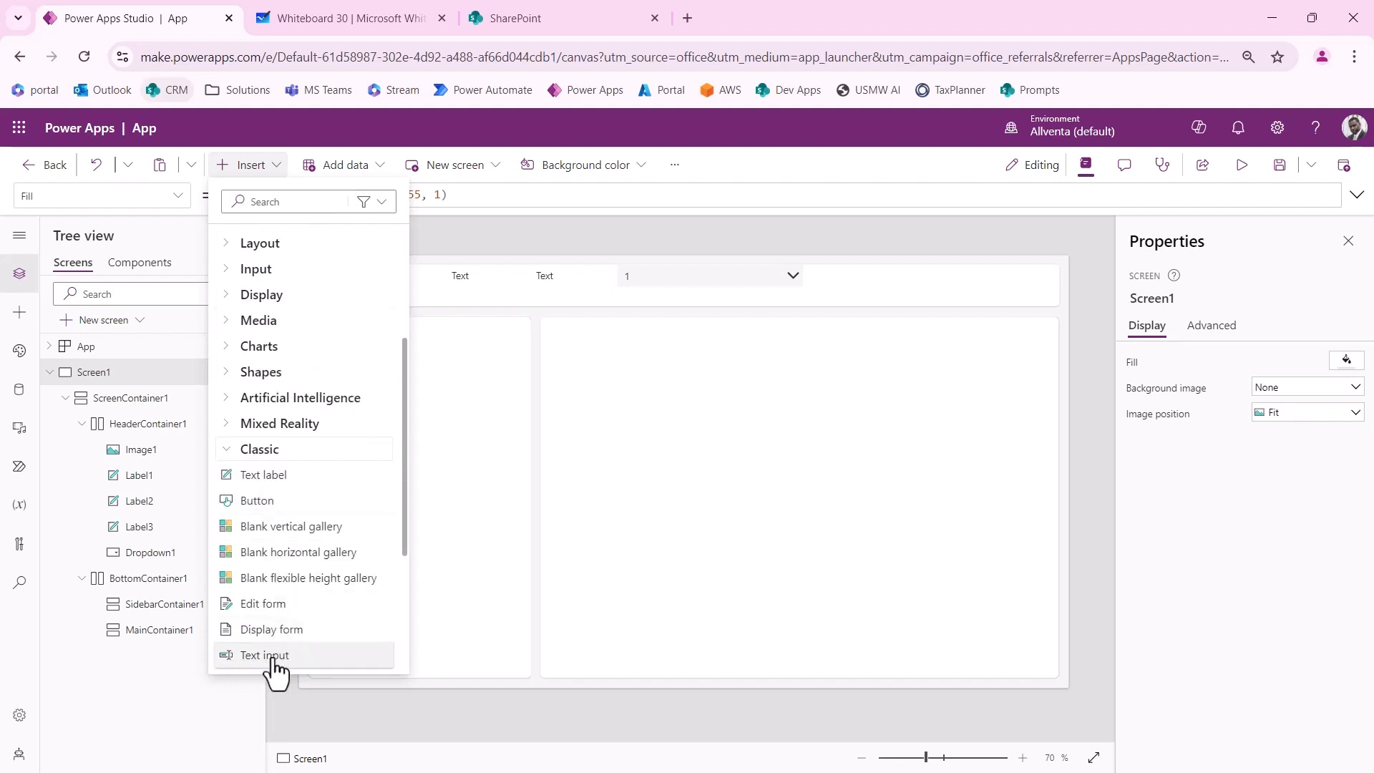
left_click(233, 453)
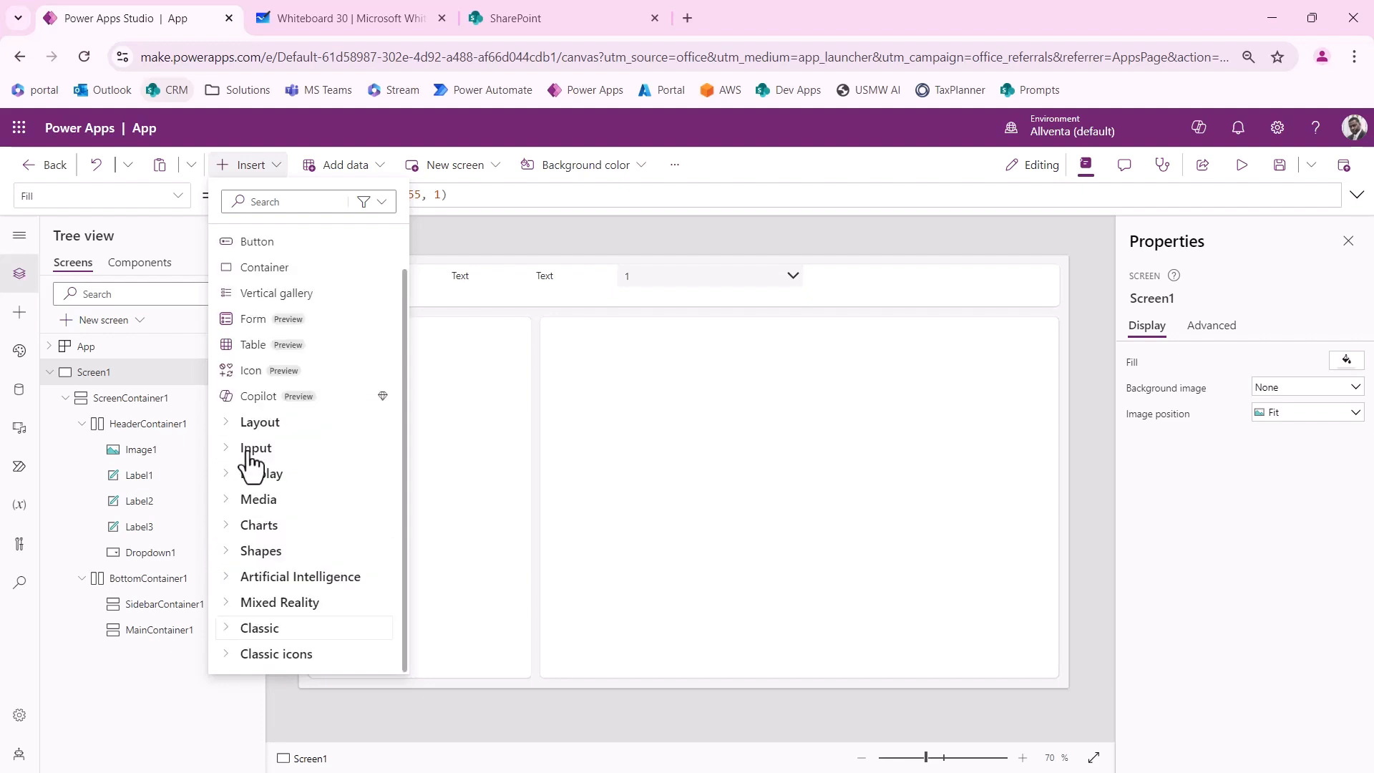
scroll(252, 462, "up", 1)
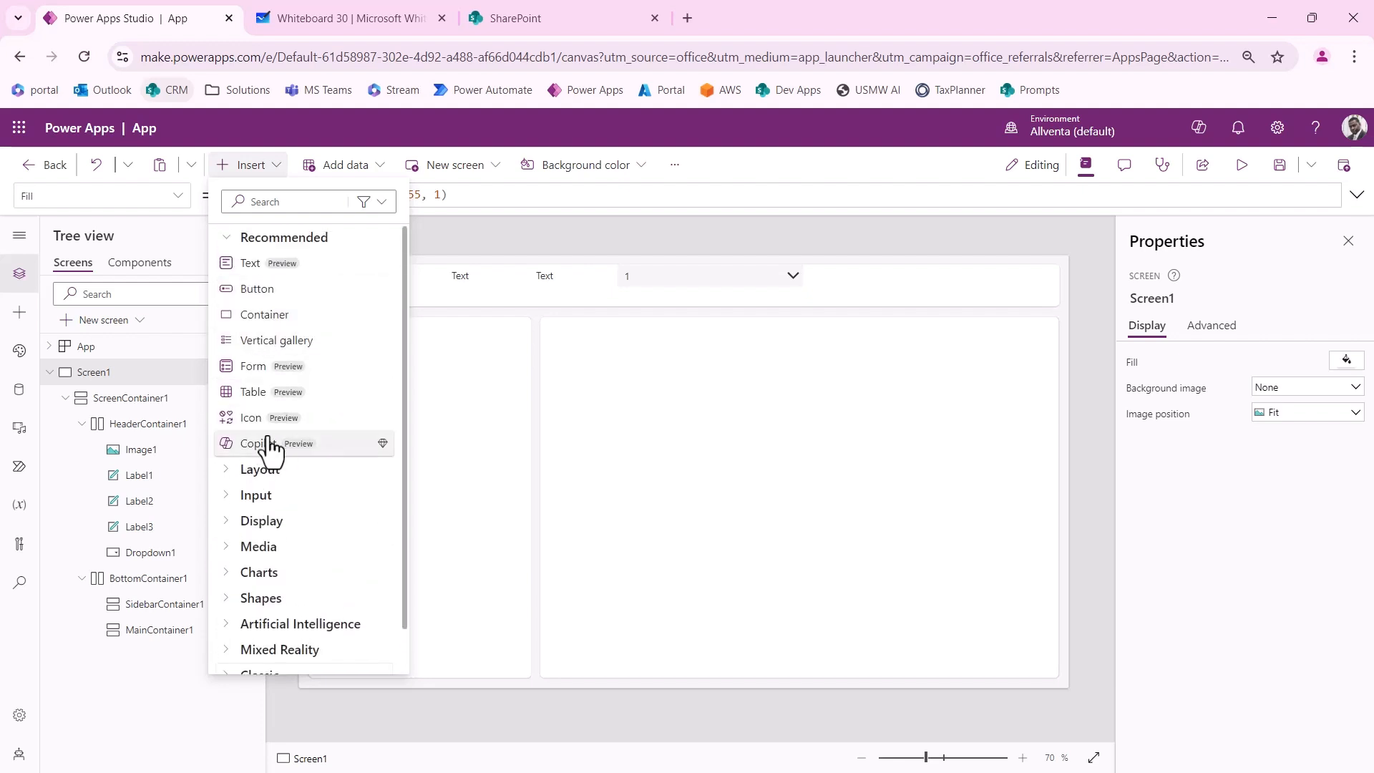
scroll(251, 543, "down", 1)
scroll(231, 644, "down", 3)
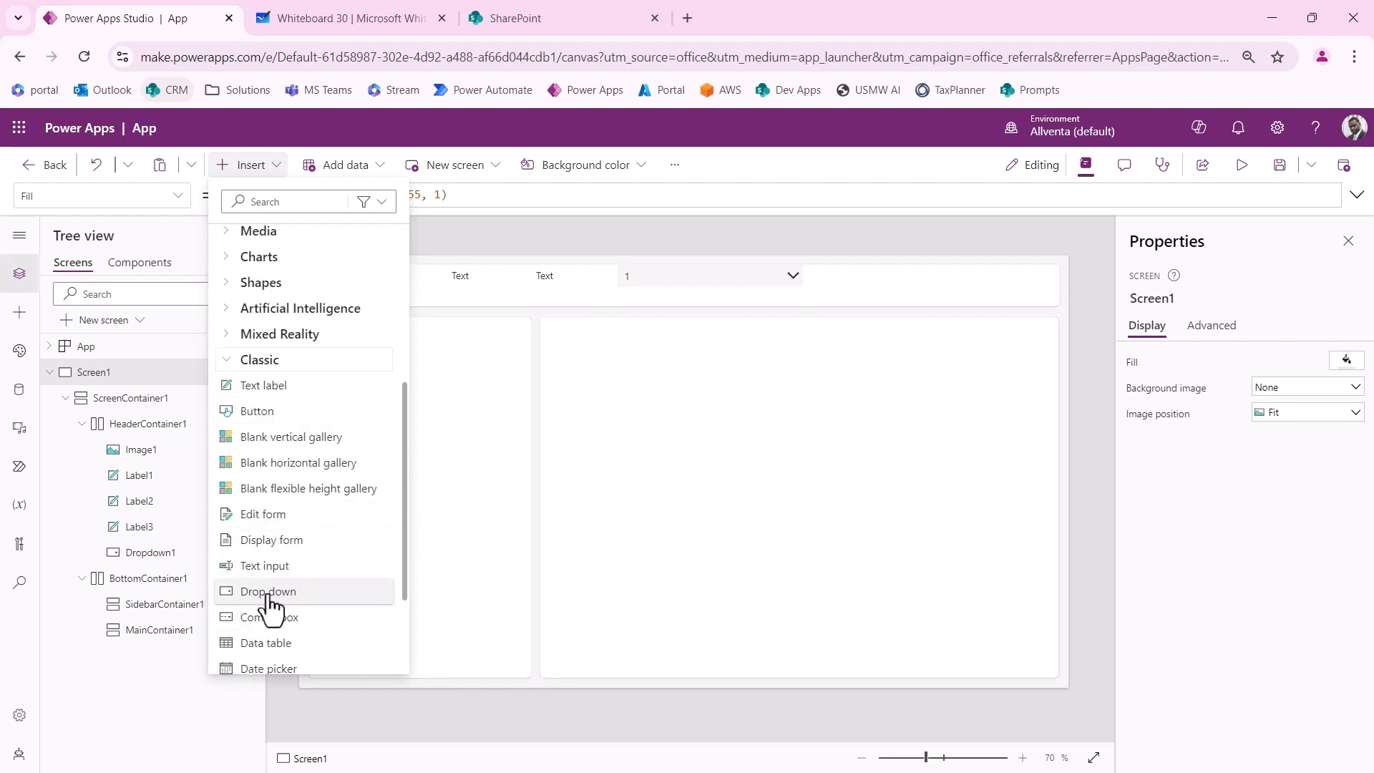
scroll(266, 581, "up", 4)
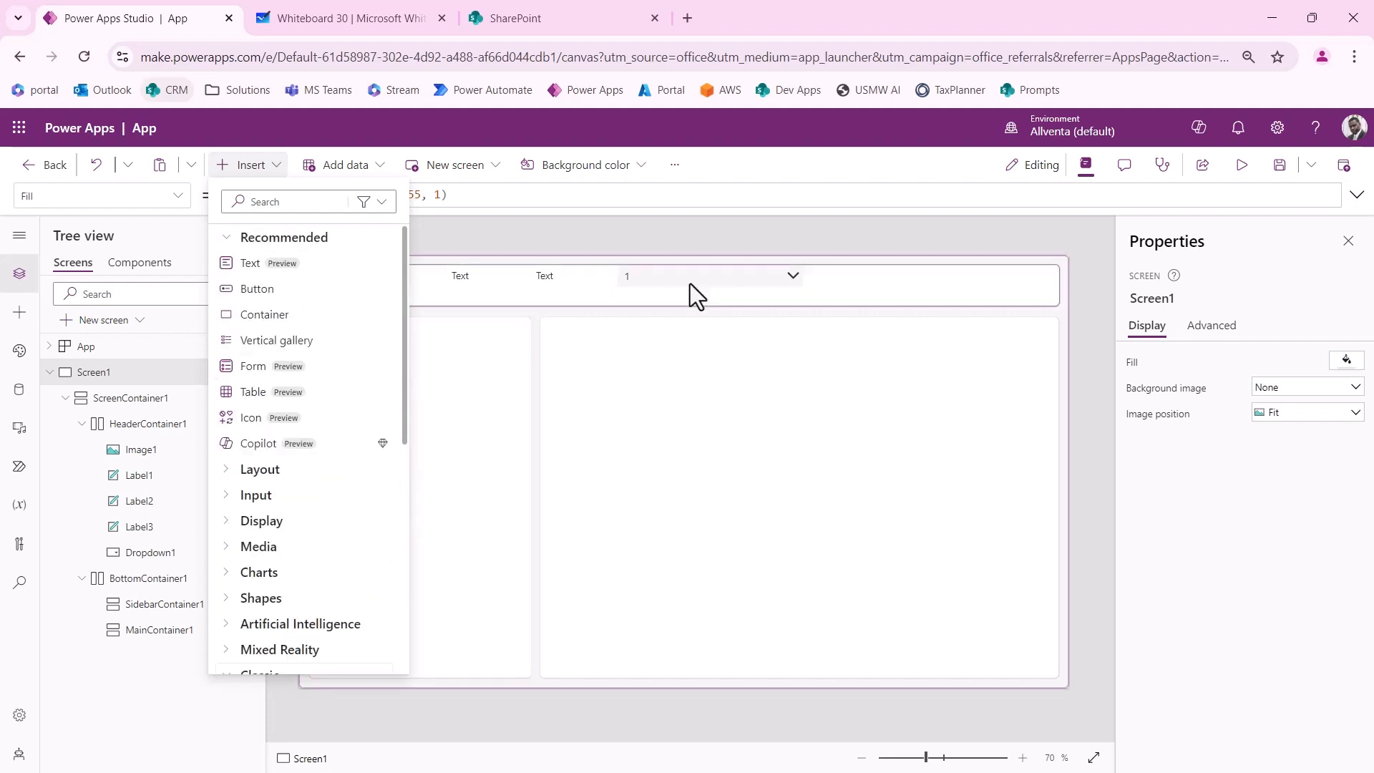
left_click(691, 234)
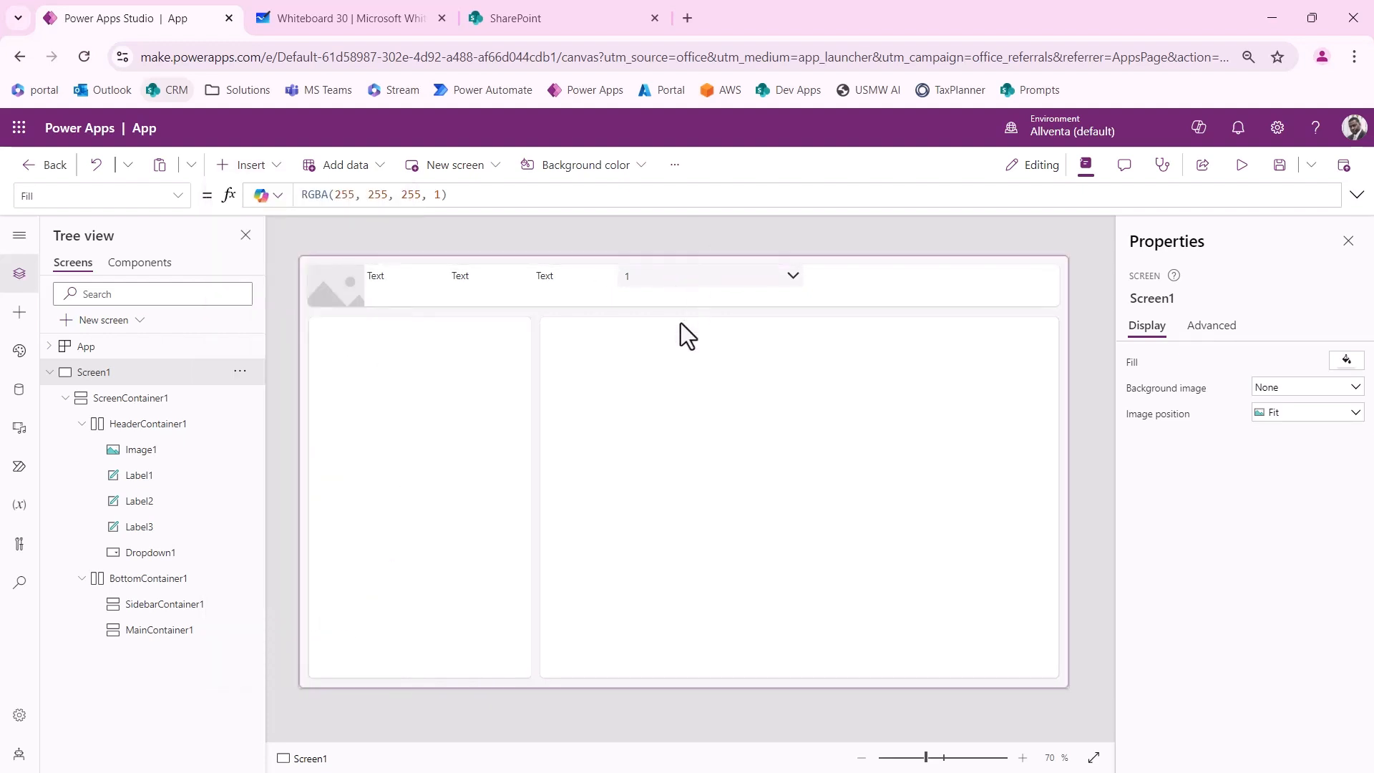
Step: Delete the classic drop down control from the header and select HeaderContainer1
left_click(693, 282)
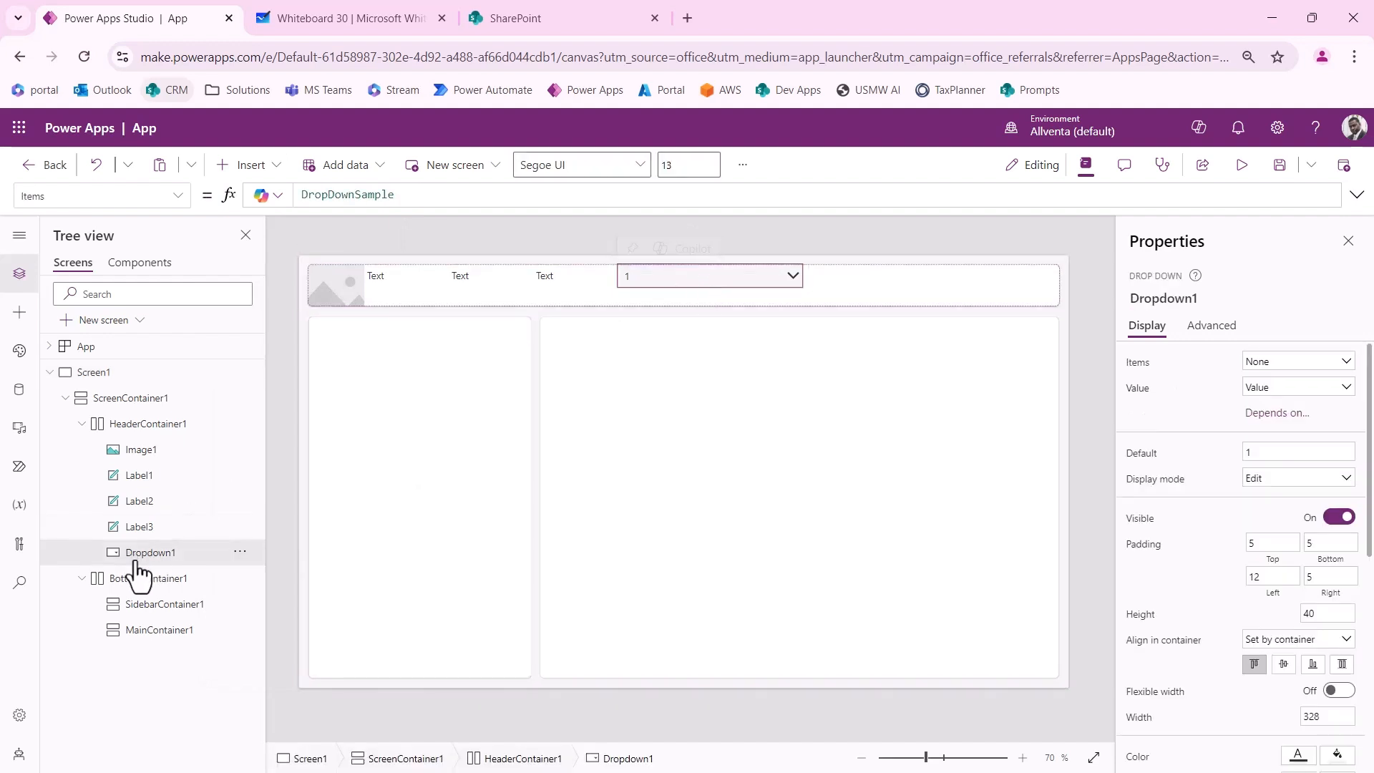
left_click(240, 552)
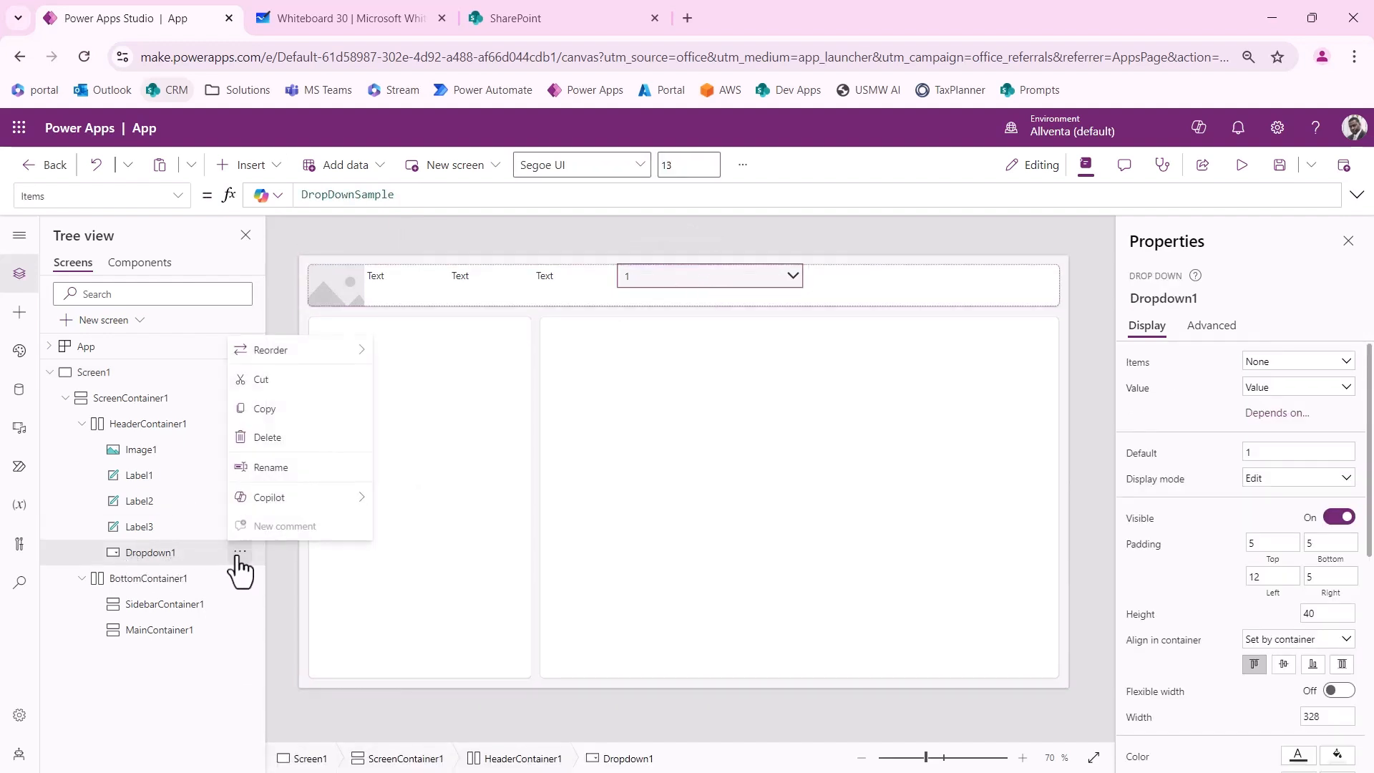
left_click(269, 437)
left_click(150, 428)
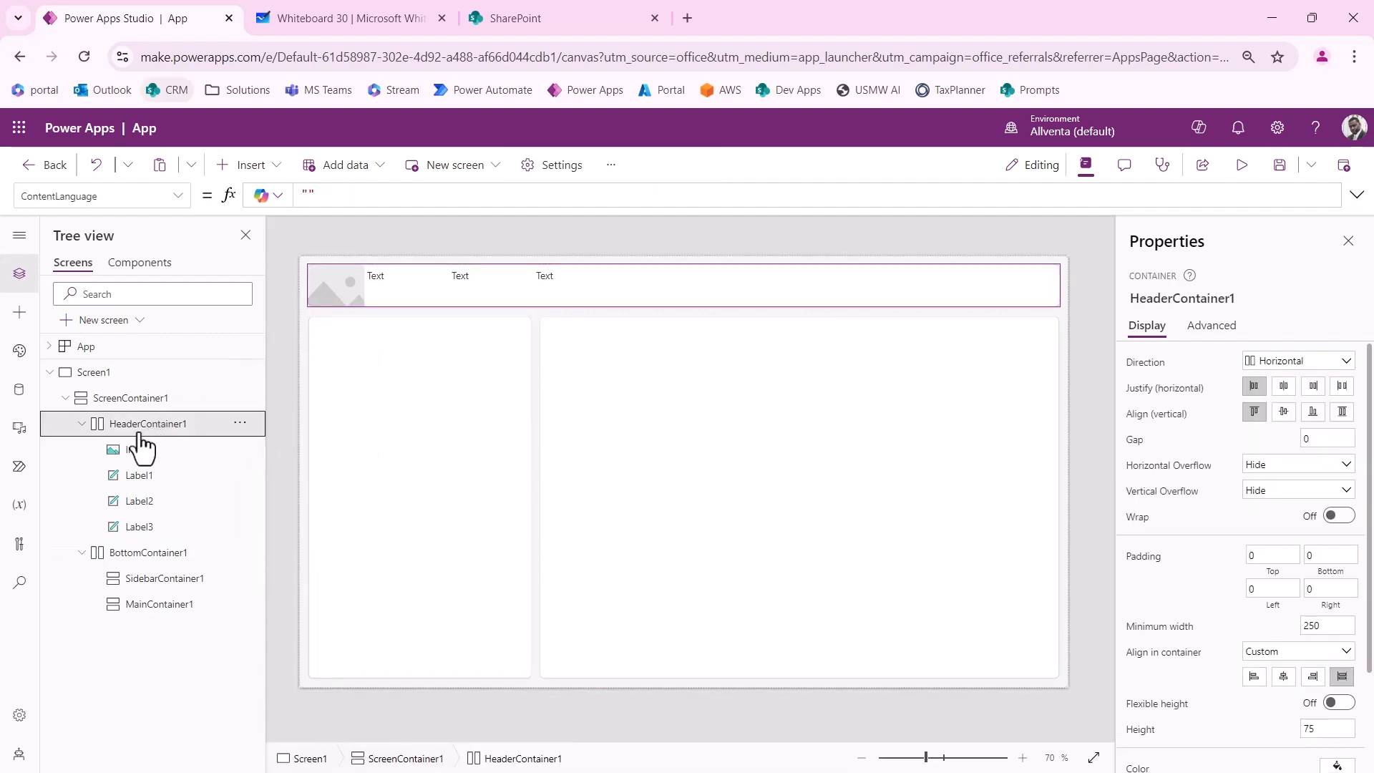
Step: Insert a modern Dropdown control into HeaderContainer1 after the three labels, leaving its data source unset
left_click(259, 169)
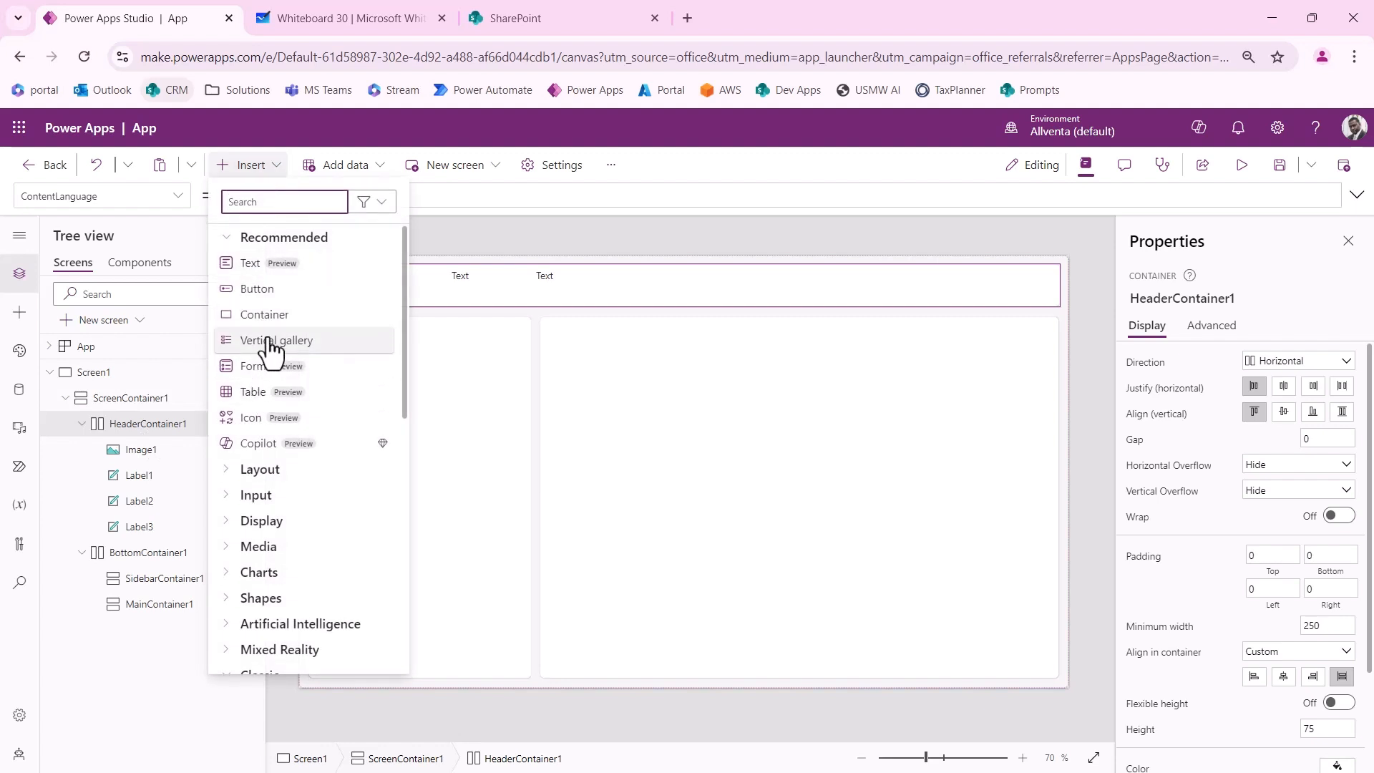
type("drop")
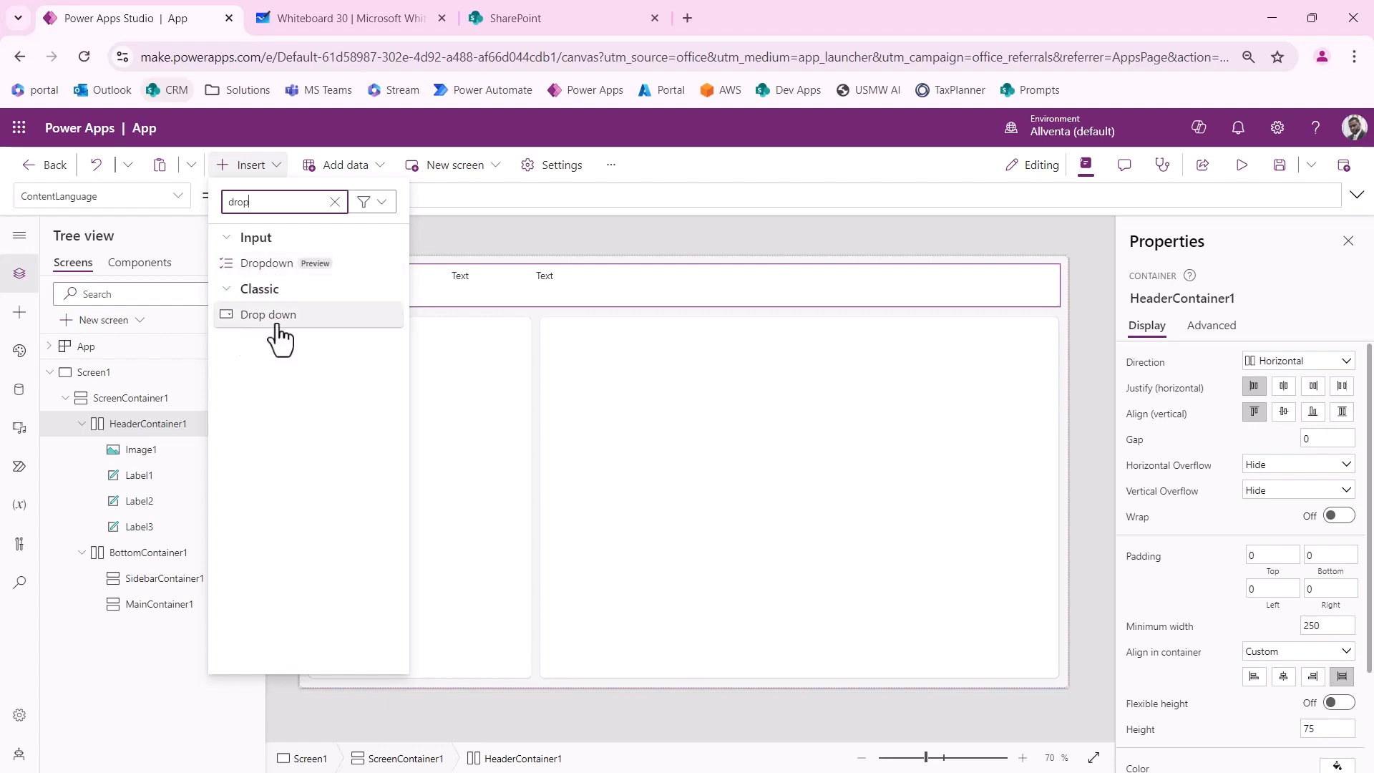
left_click(275, 266)
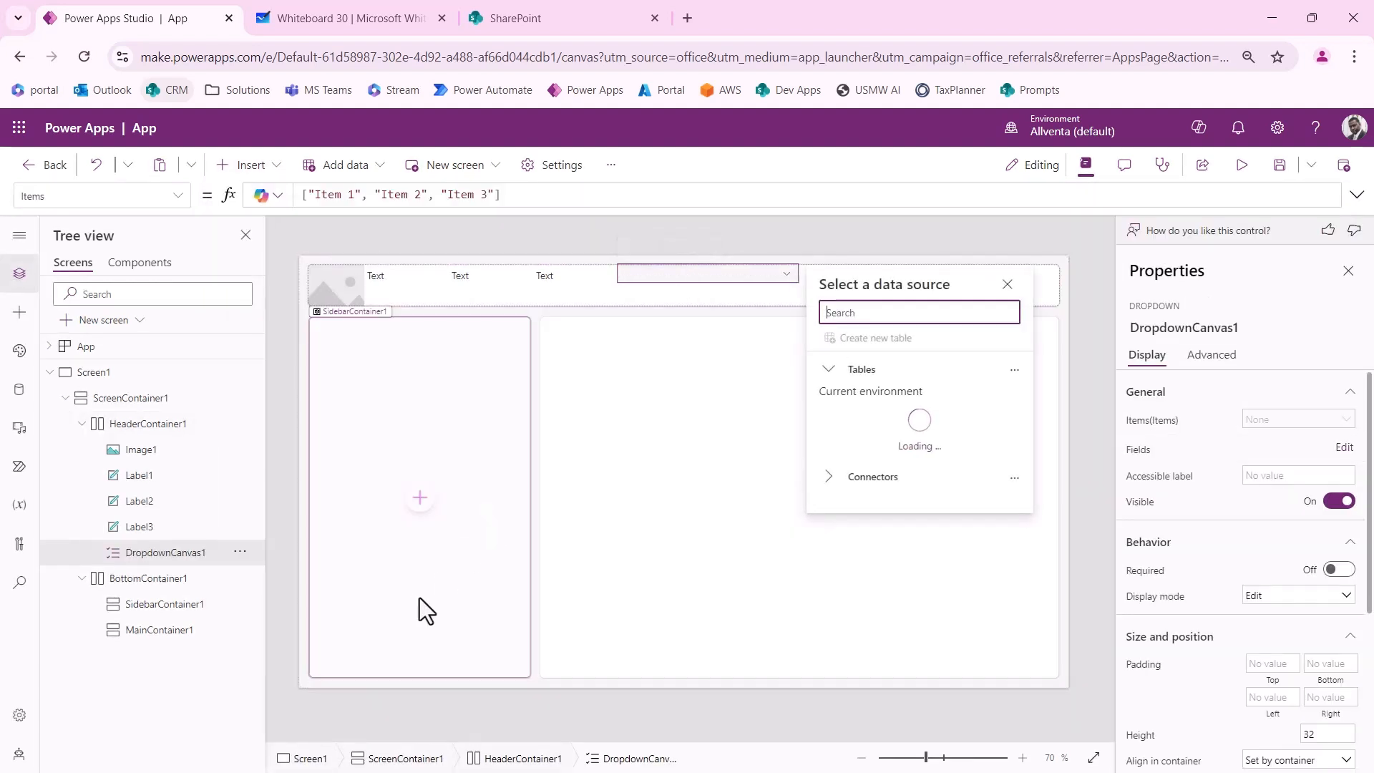
left_click(384, 279)
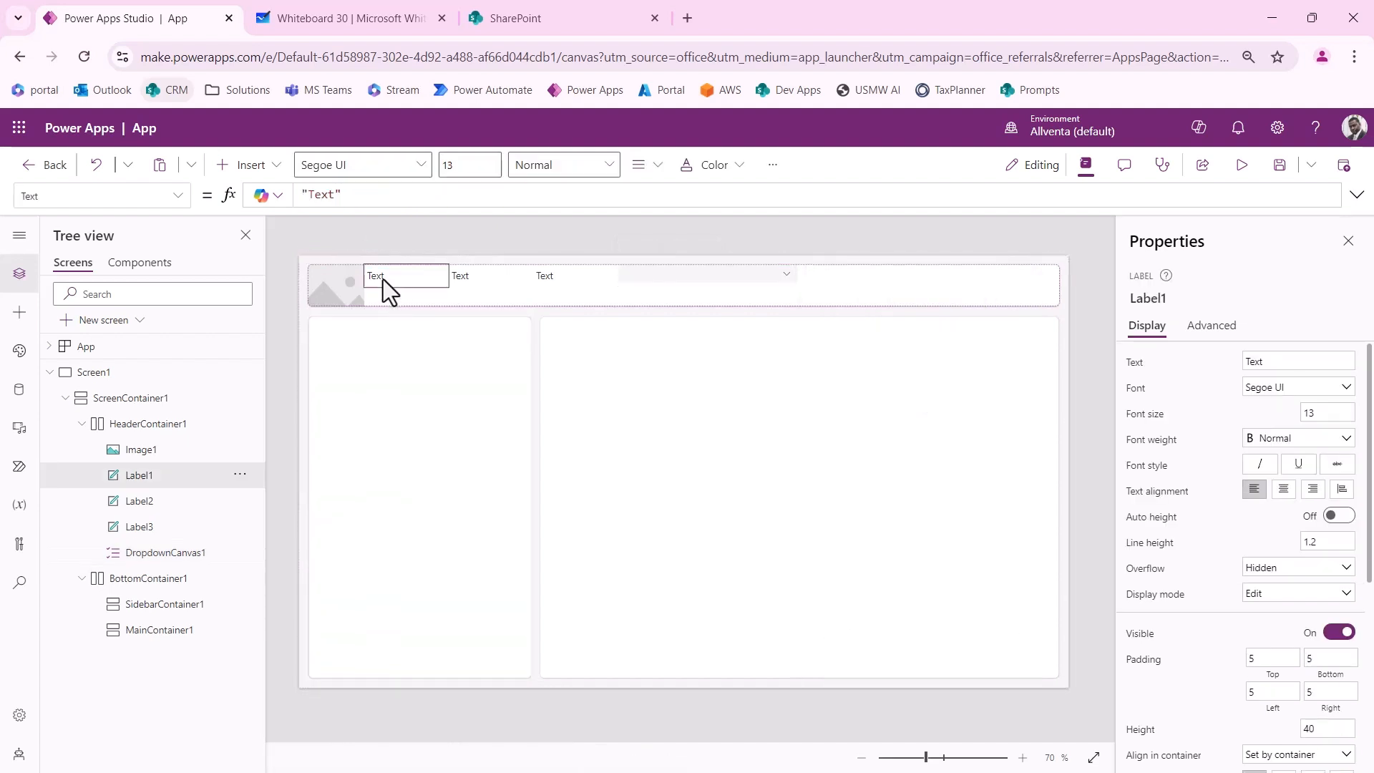
left_click(470, 277)
left_click(538, 279)
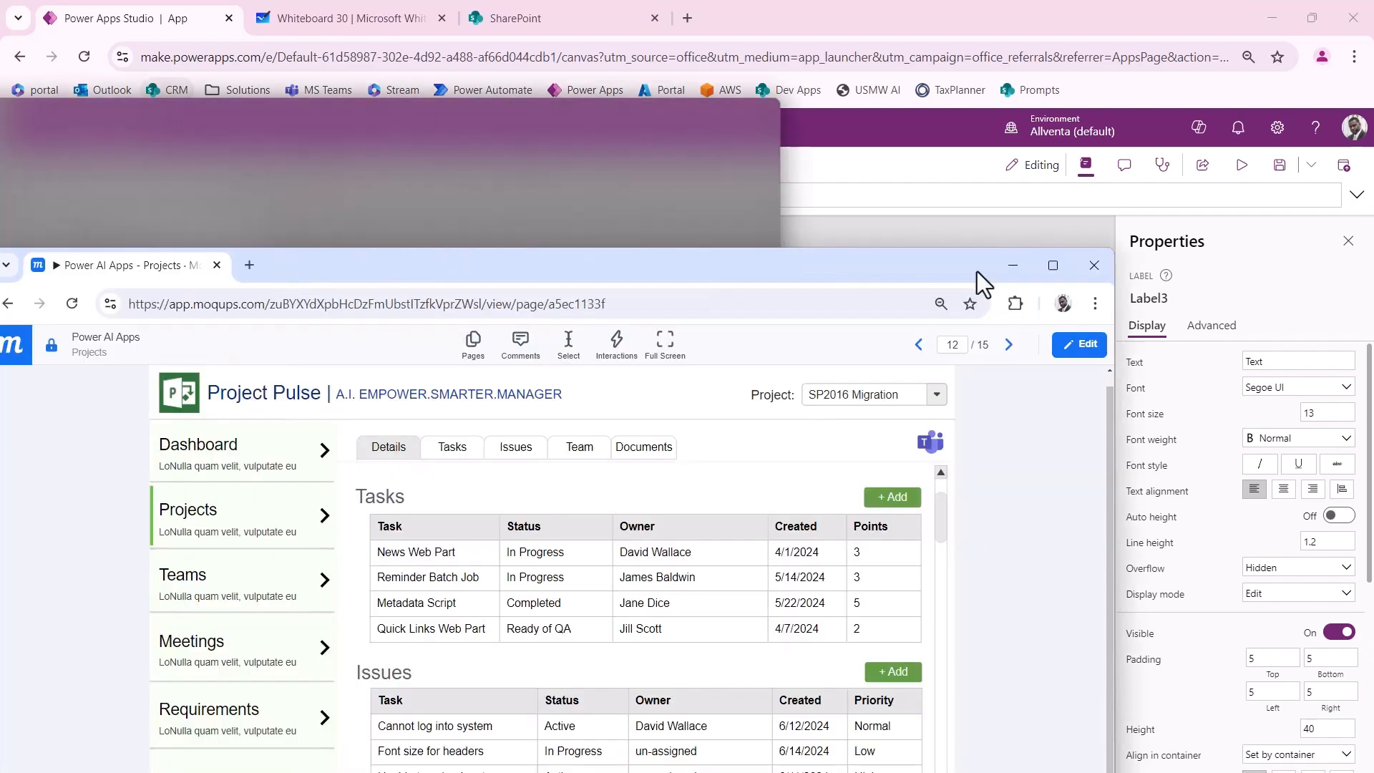
Step: Check the header layout in the Project Pulse mockup and set HeaderContainer1's horizontal justification to space between
left_click_drag(976, 272, 647, 213)
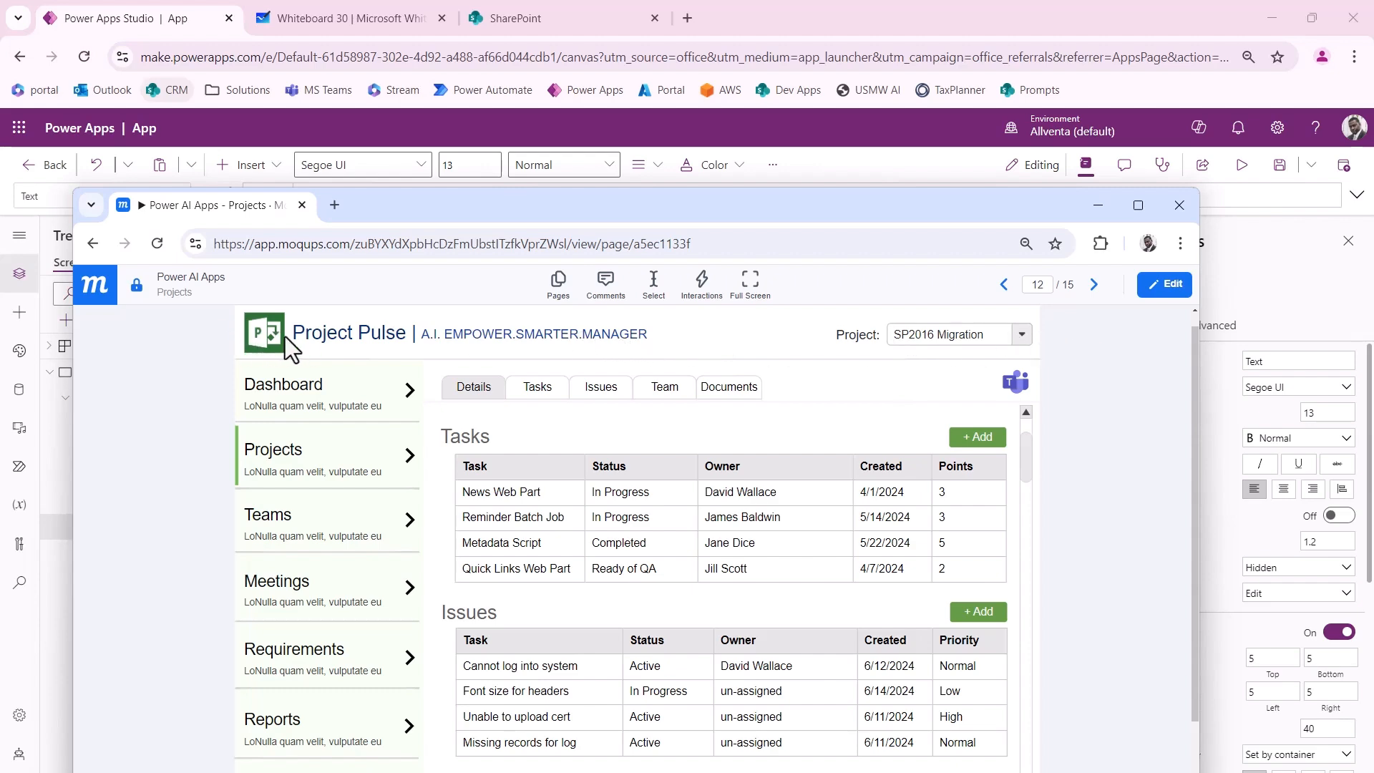
left_click_drag(437, 216, 0, 444)
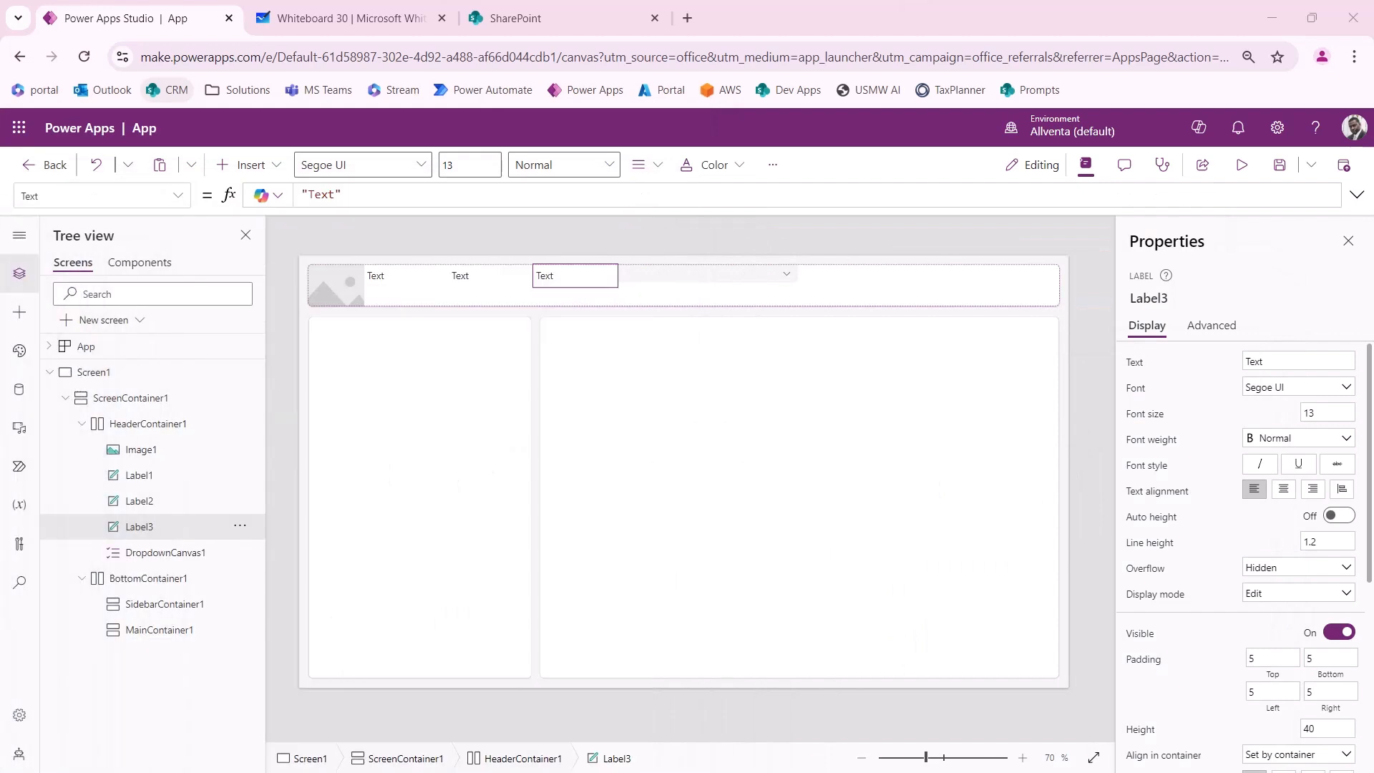
left_click(152, 429)
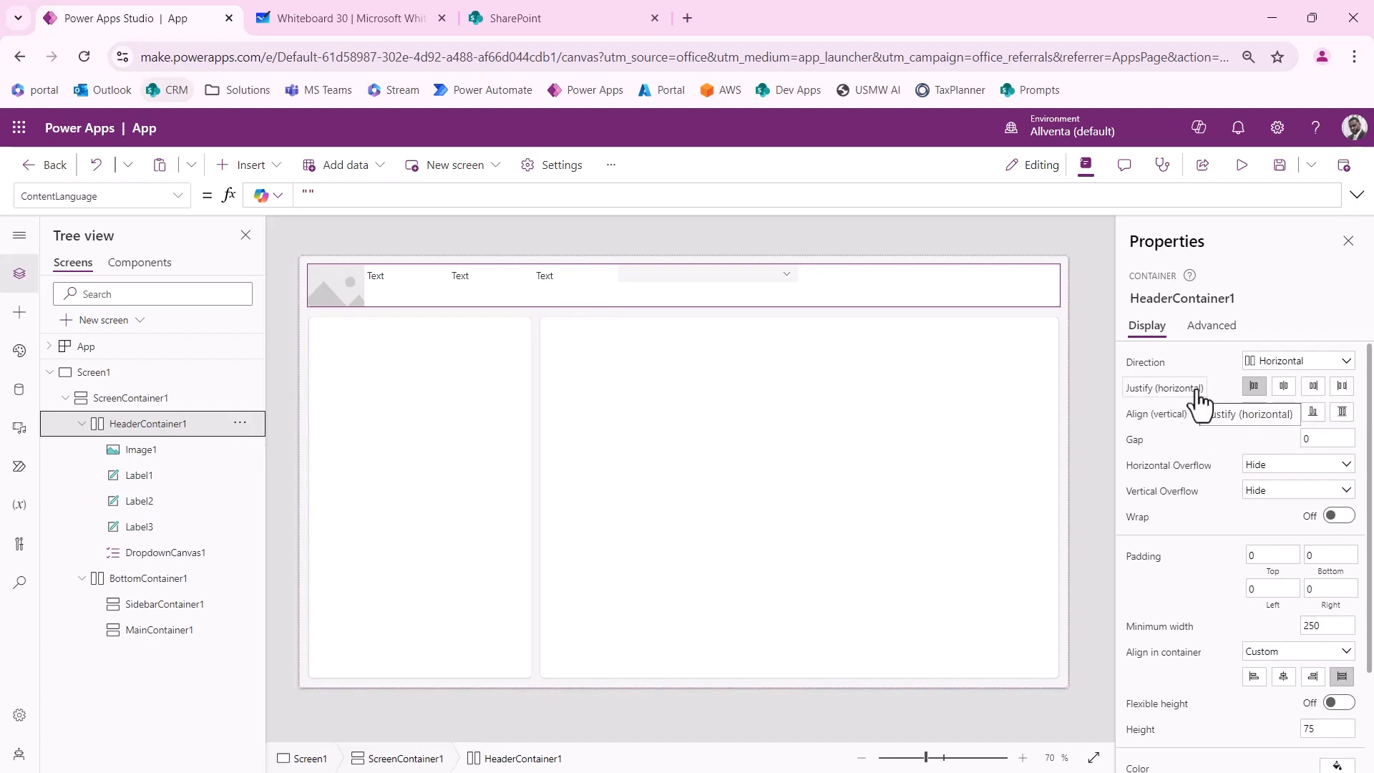
left_click(1343, 390)
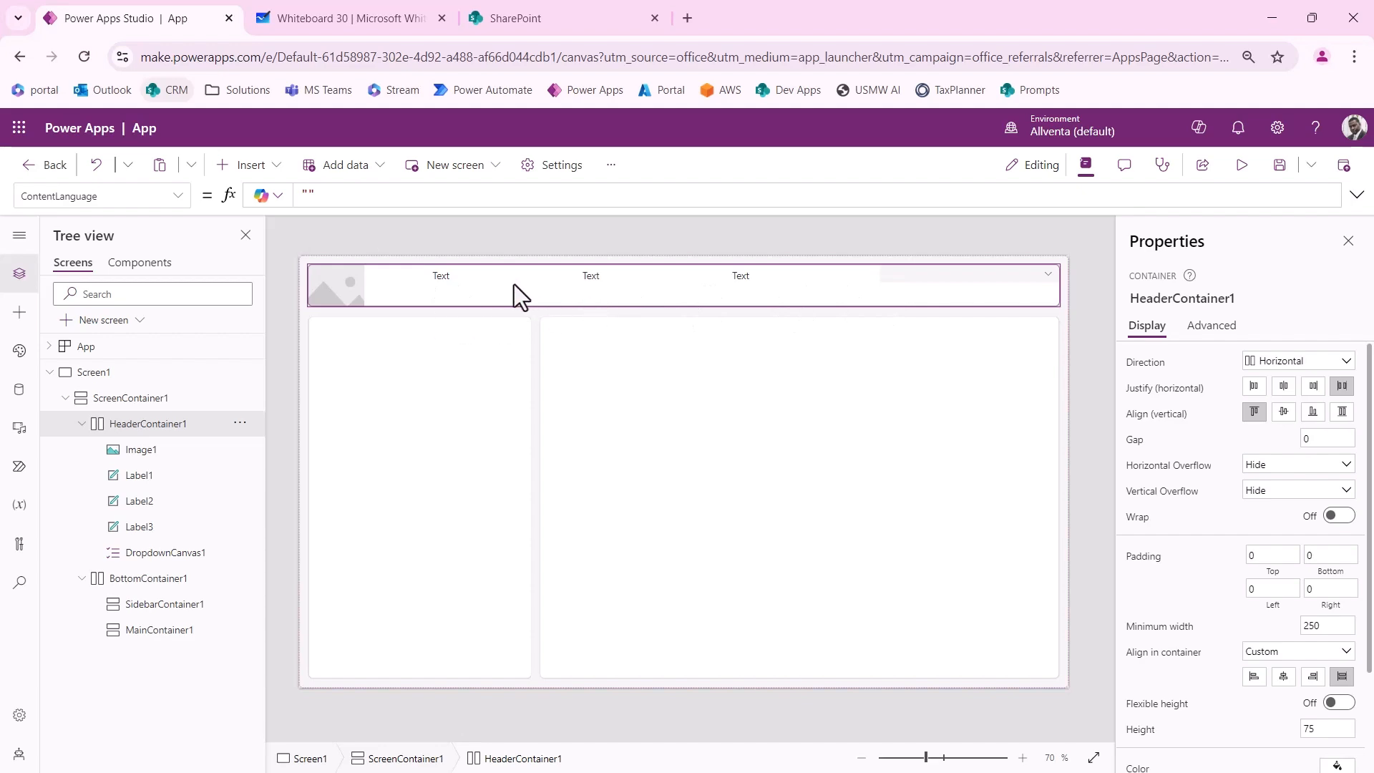
Step: Zoom the Project Pulse mockup in Moqups to 75% and copy a screen snip of the whole page
left_click_drag(822, 772, 980, 93)
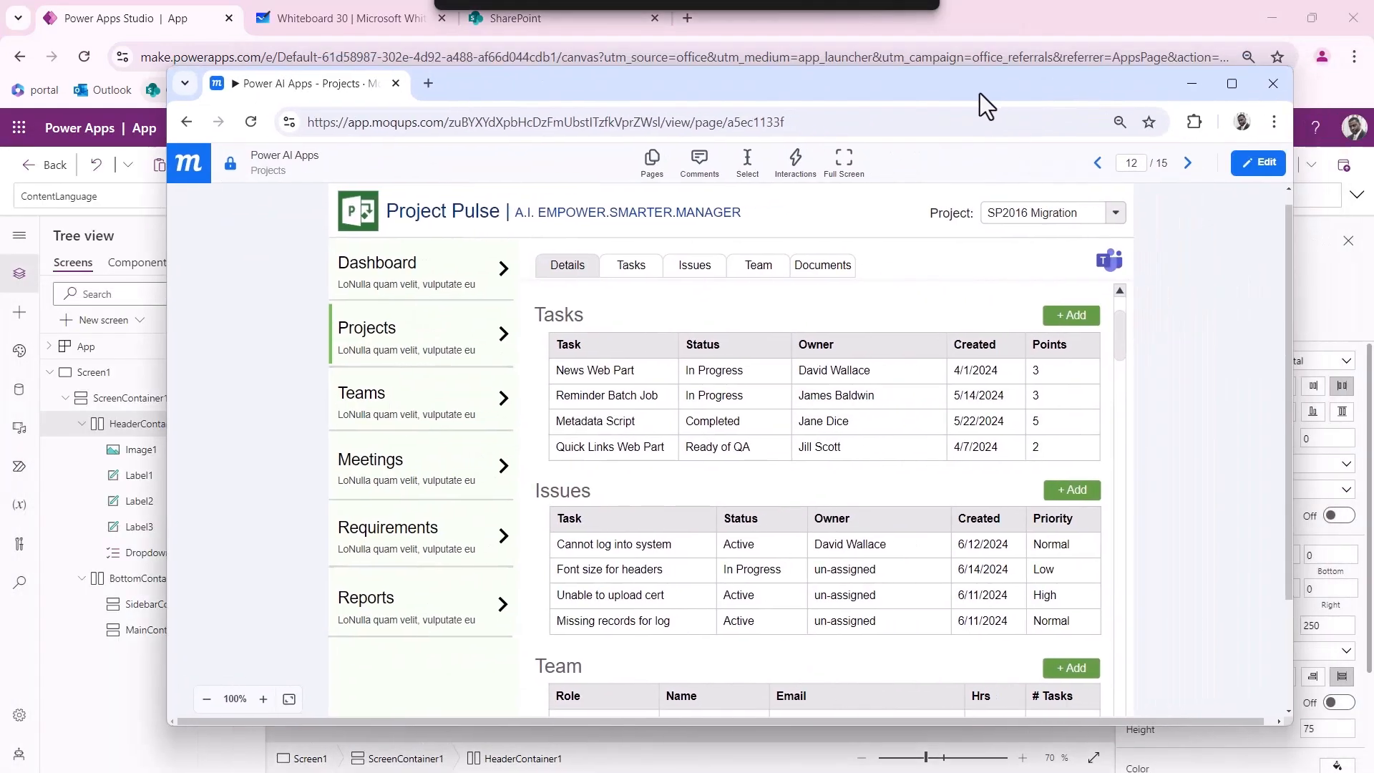
left_click_drag(889, 729, 886, 736)
double_click(886, 734)
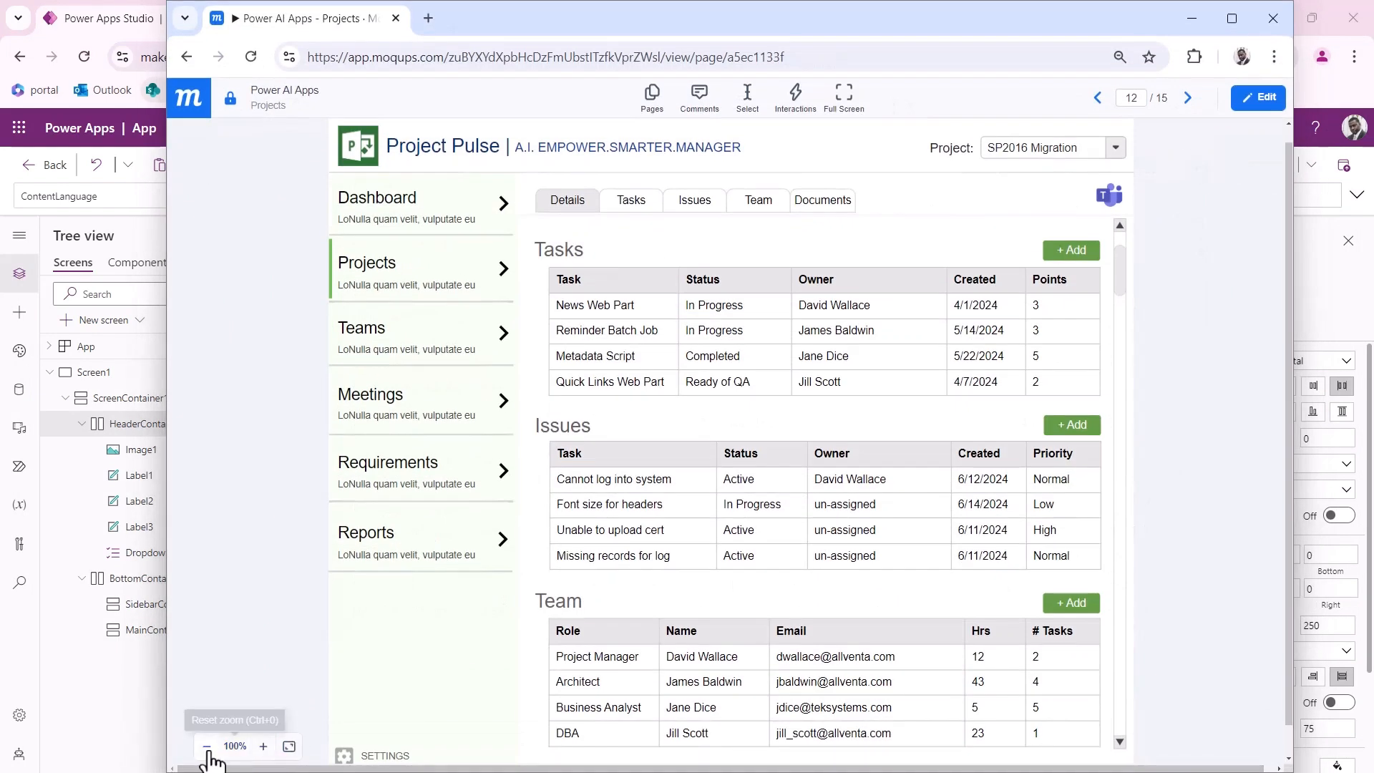
left_click(206, 748)
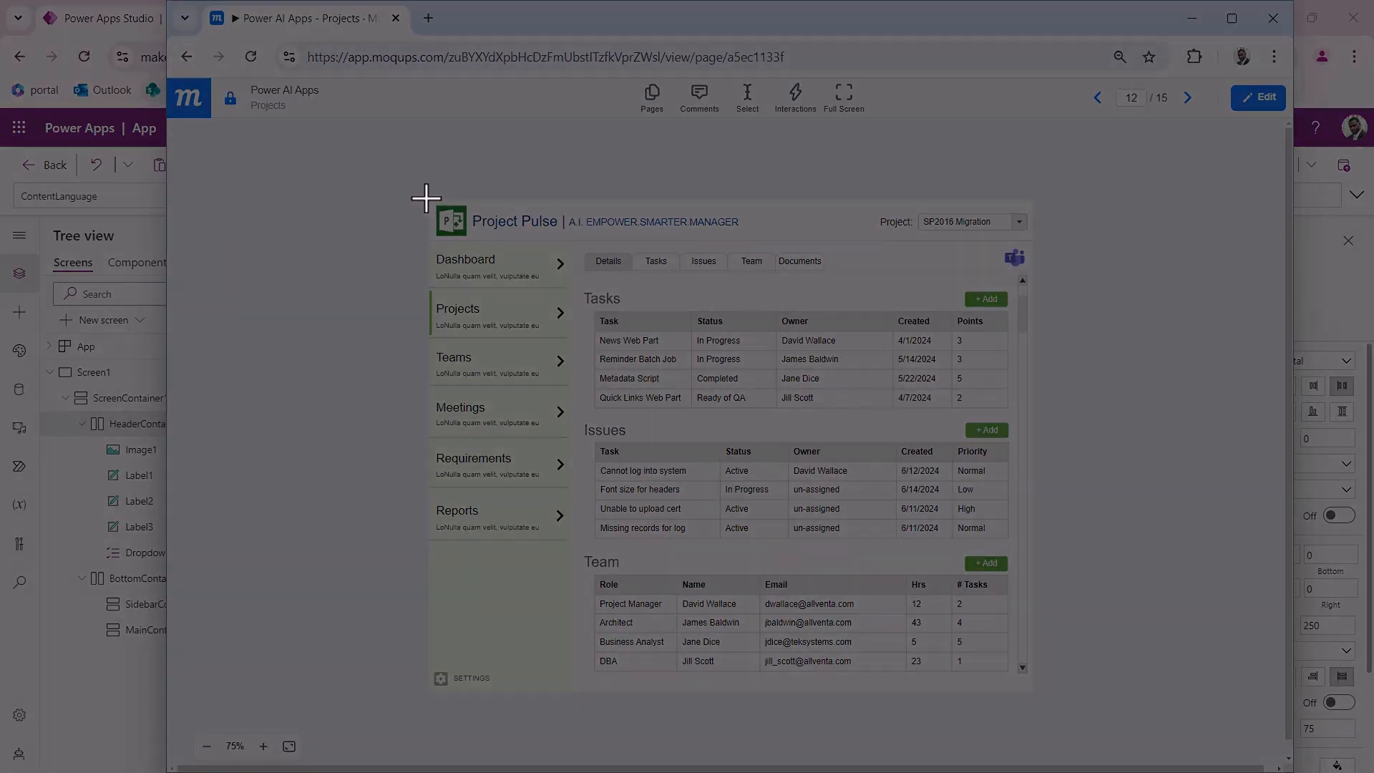
key("super+shift+s")
left_click_drag(425, 203, 1036, 694)
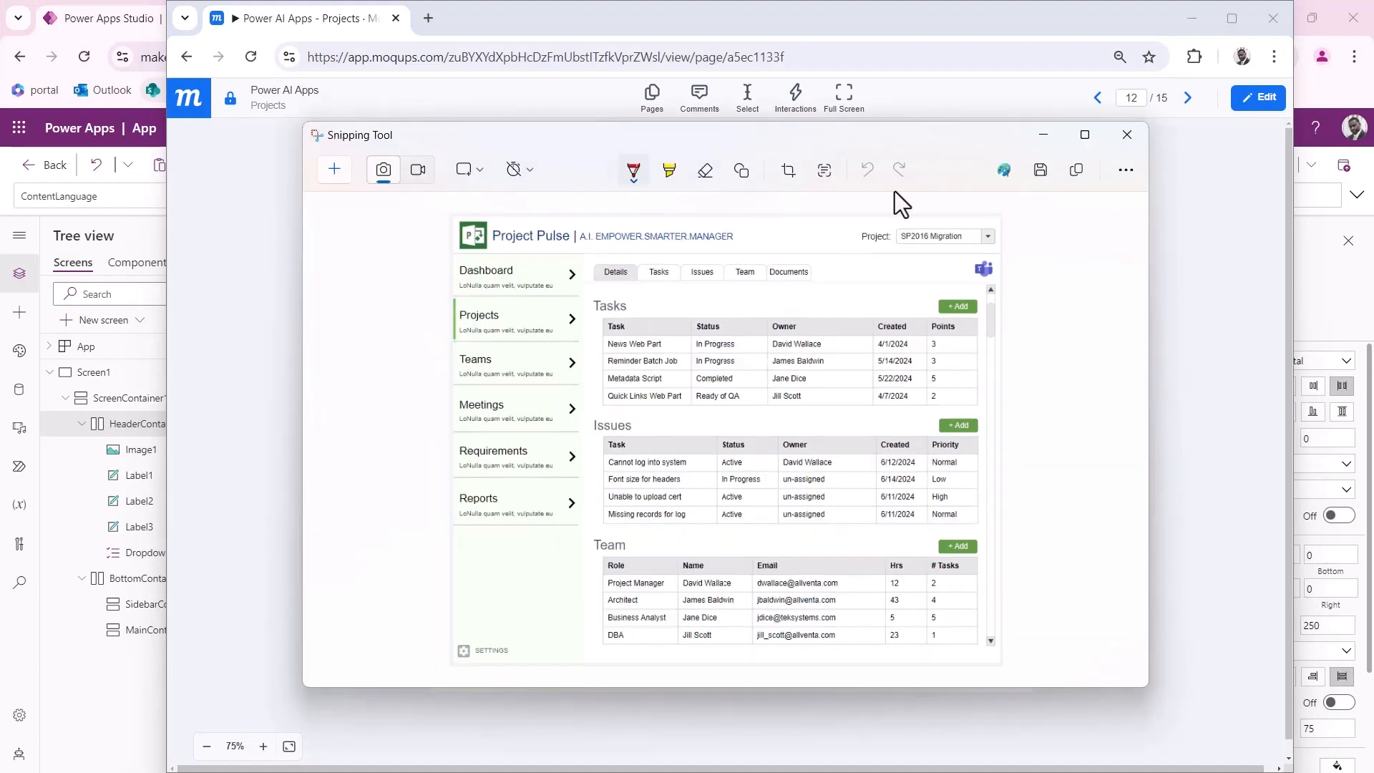
left_click(1076, 170)
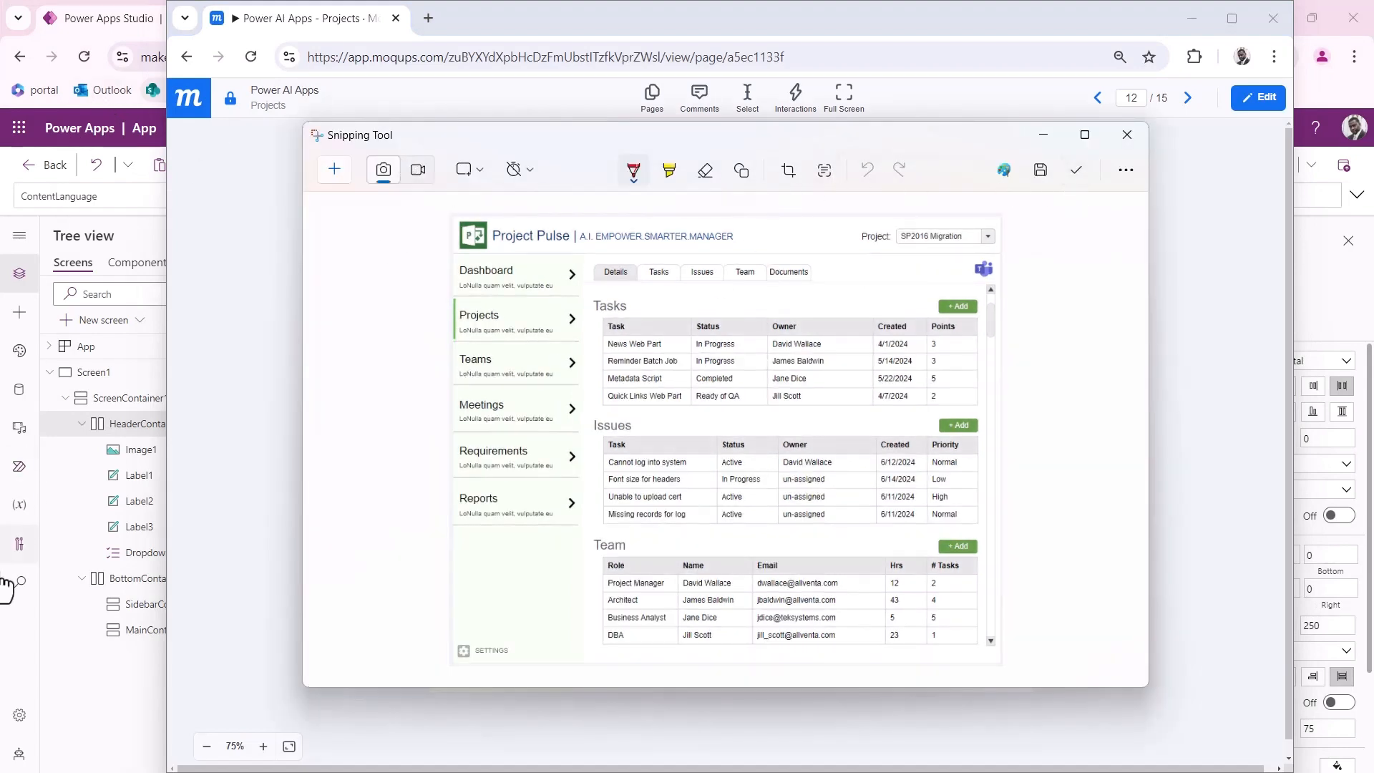
Step: Switch to Whiteboard 30, paste the mockup snip, and enlarge and centre it on the canvas
left_click(18, 676)
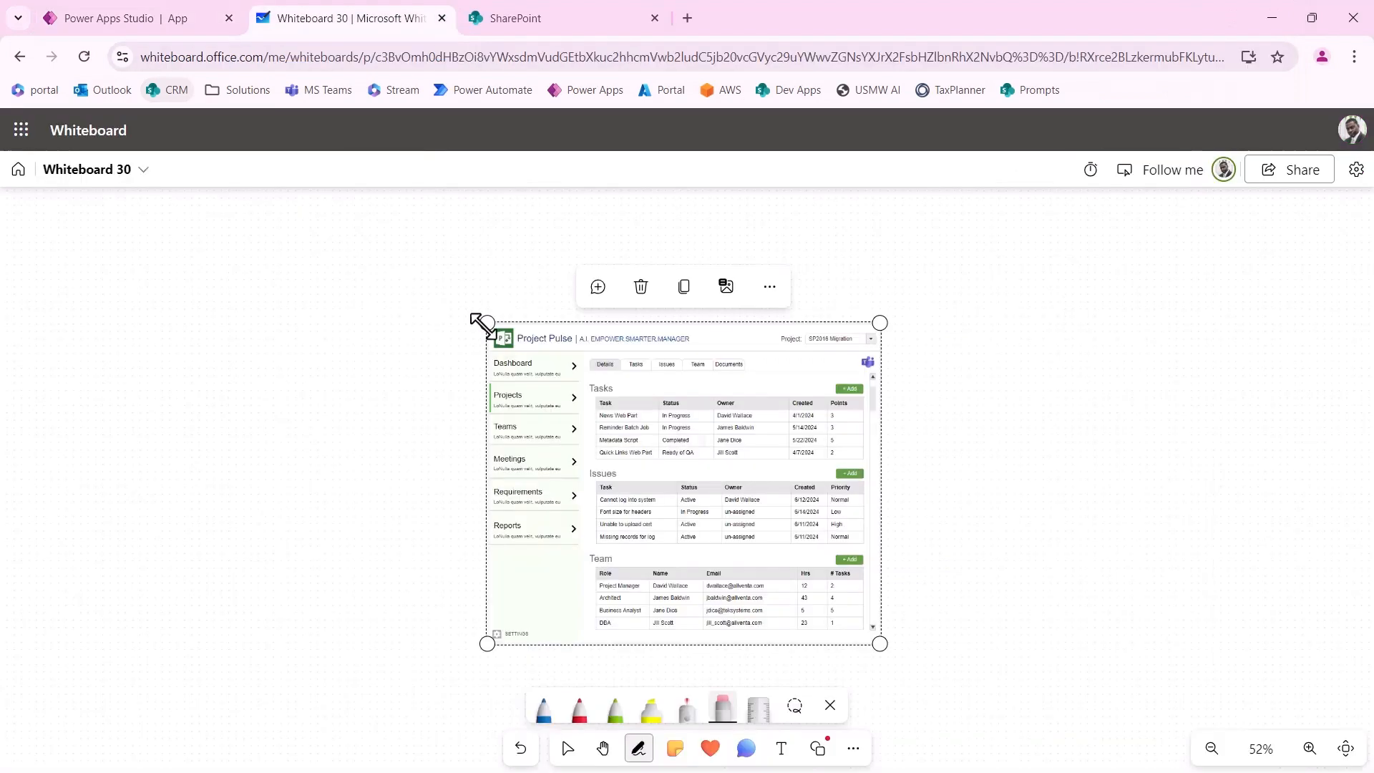
left_click_drag(481, 322, 109, 274)
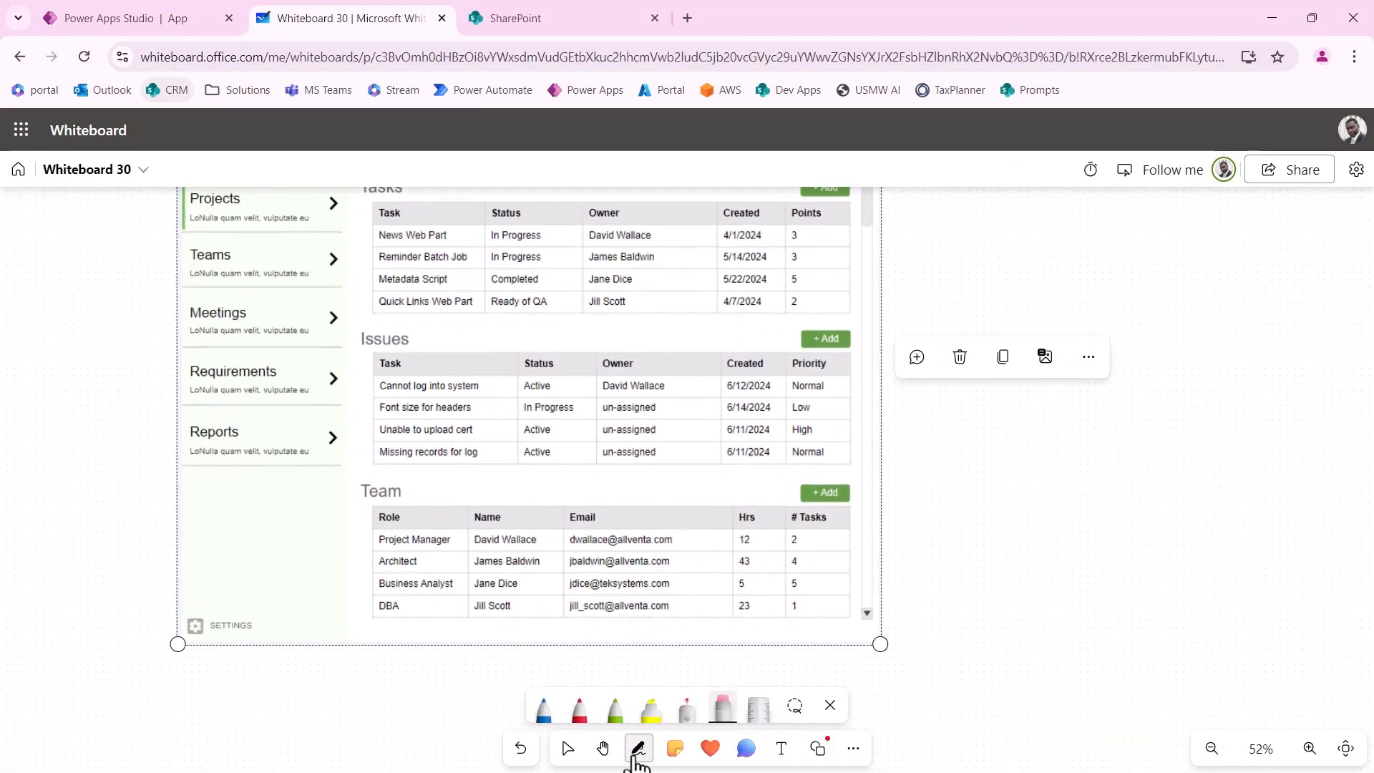
left_click(568, 748)
mouse_move(680, 394)
left_mouse_down()
mouse_move(932, 522)
mouse_move(880, 503)
left_mouse_up()
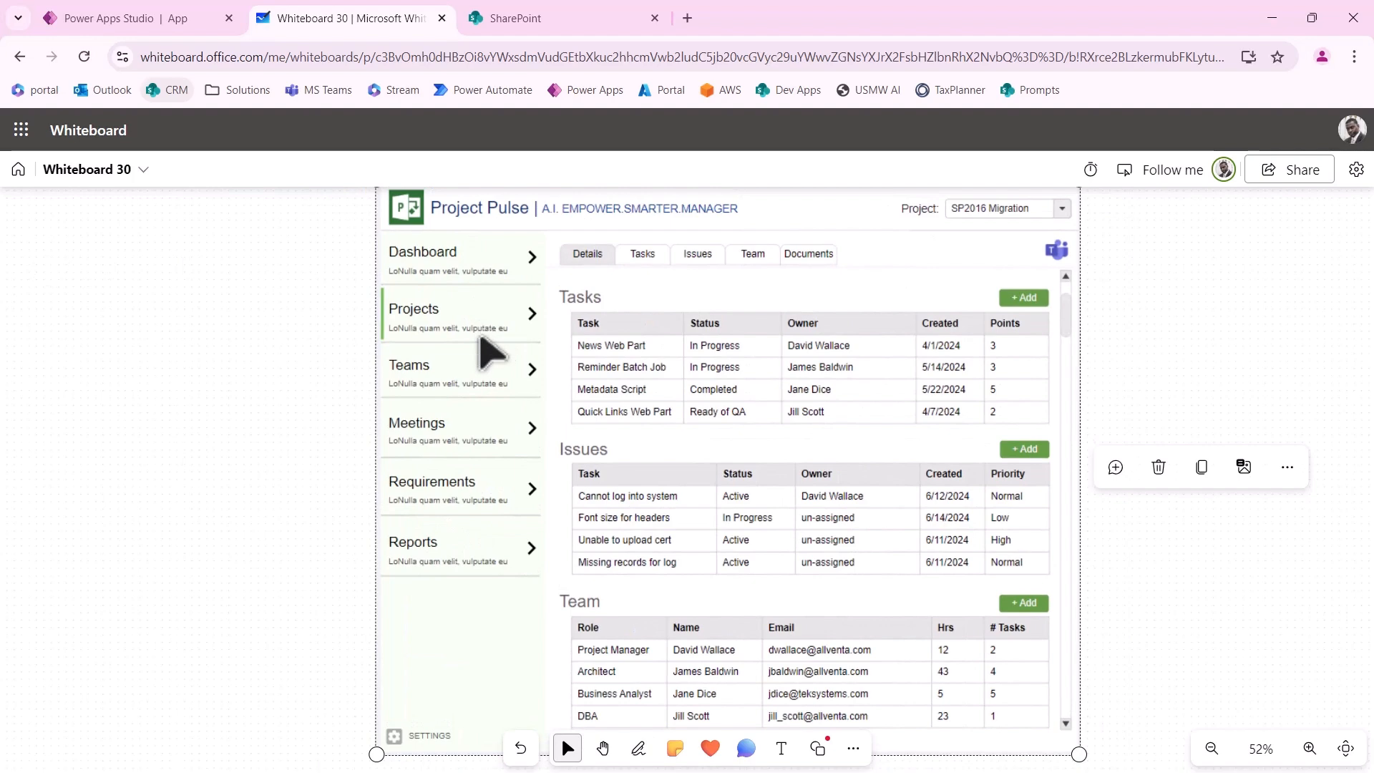
left_click_drag(379, 190, 426, 228)
mouse_move(554, 382)
left_mouse_down()
mouse_move(558, 413)
mouse_move(533, 354)
left_mouse_up()
left_click(282, 508)
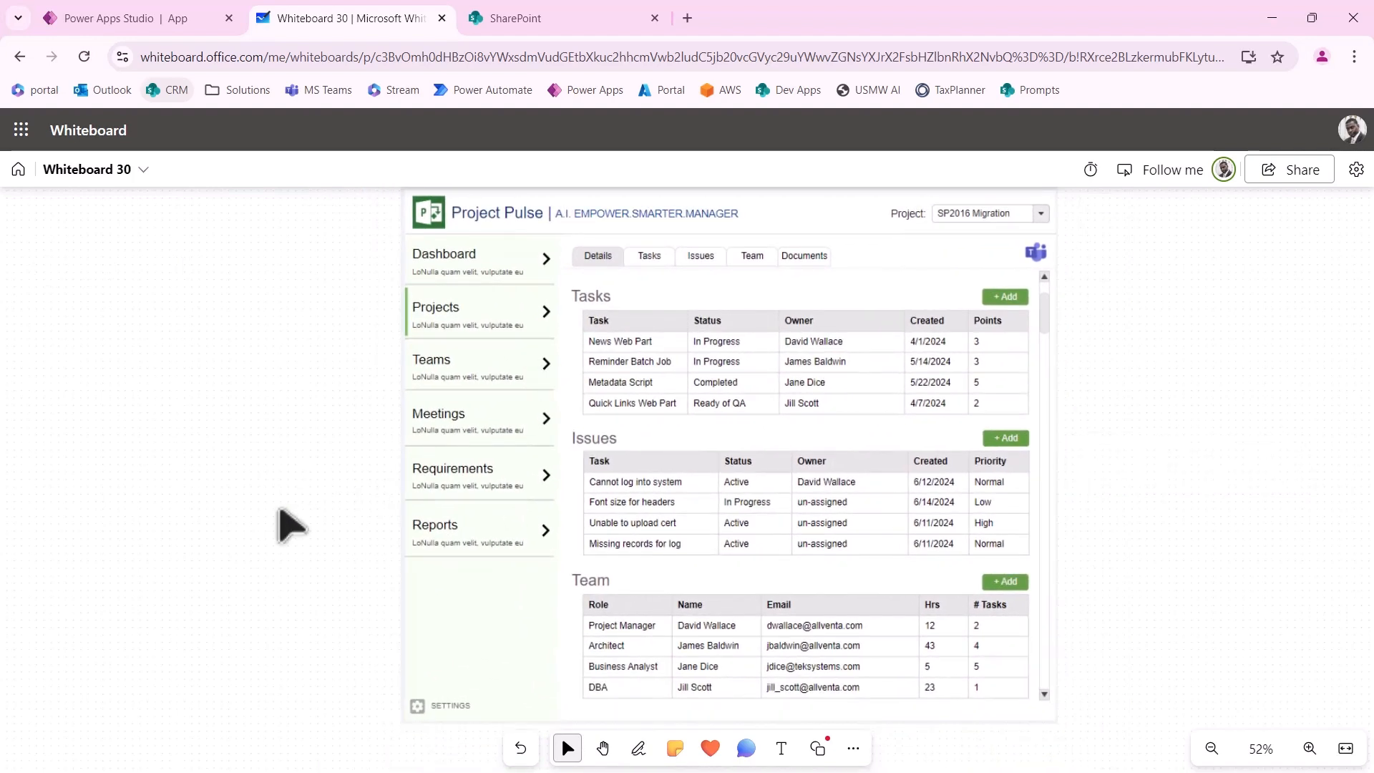
left_click_drag(586, 447, 578, 453)
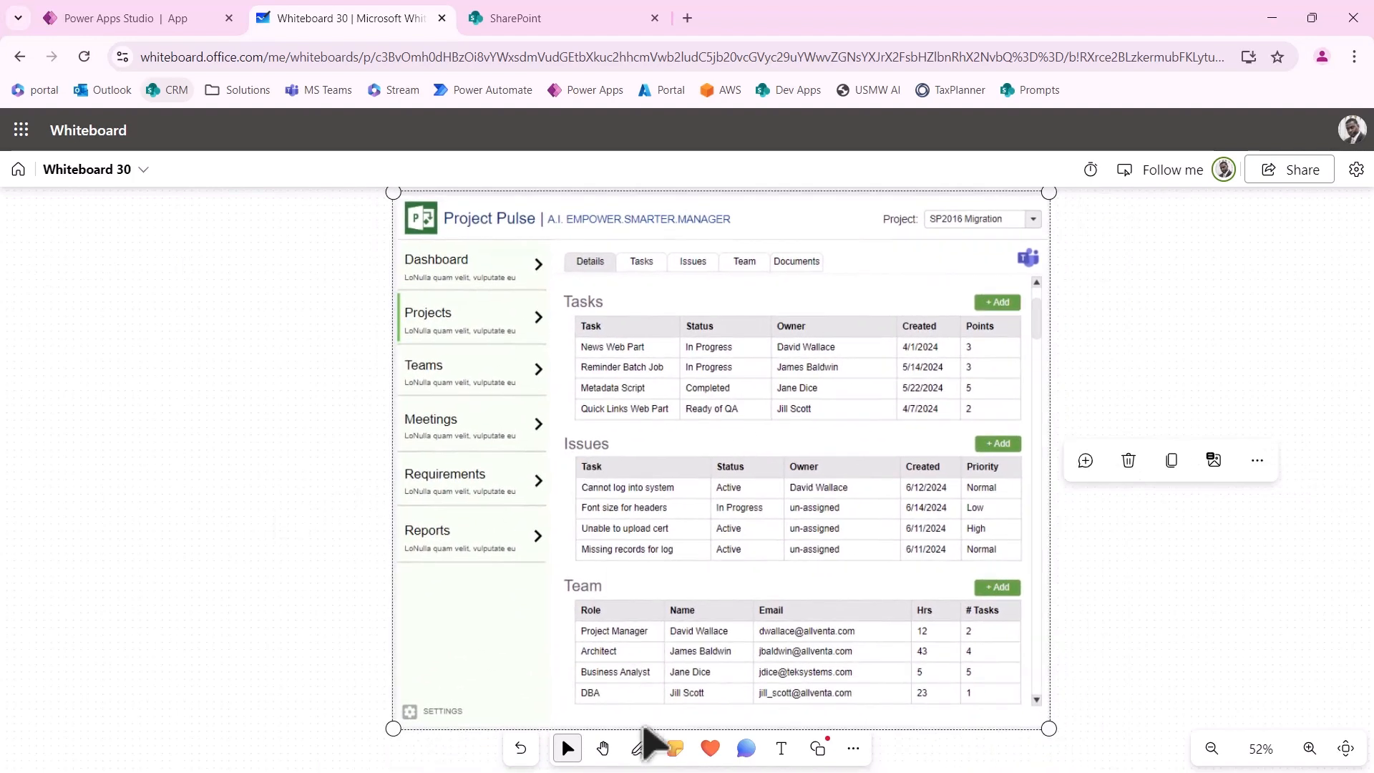
Step: Outline the mockup's entire header with a green pen rectangle
left_click(638, 748)
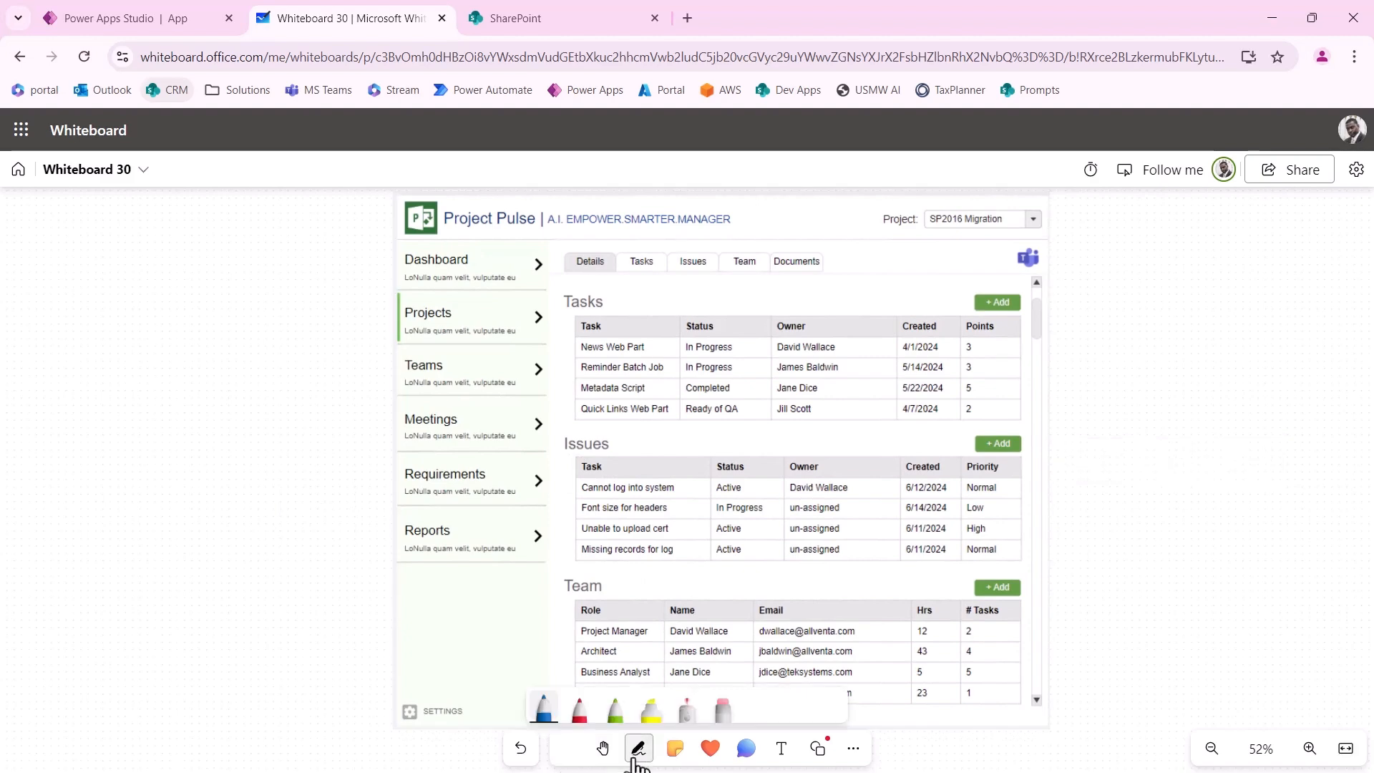
left_click(615, 707)
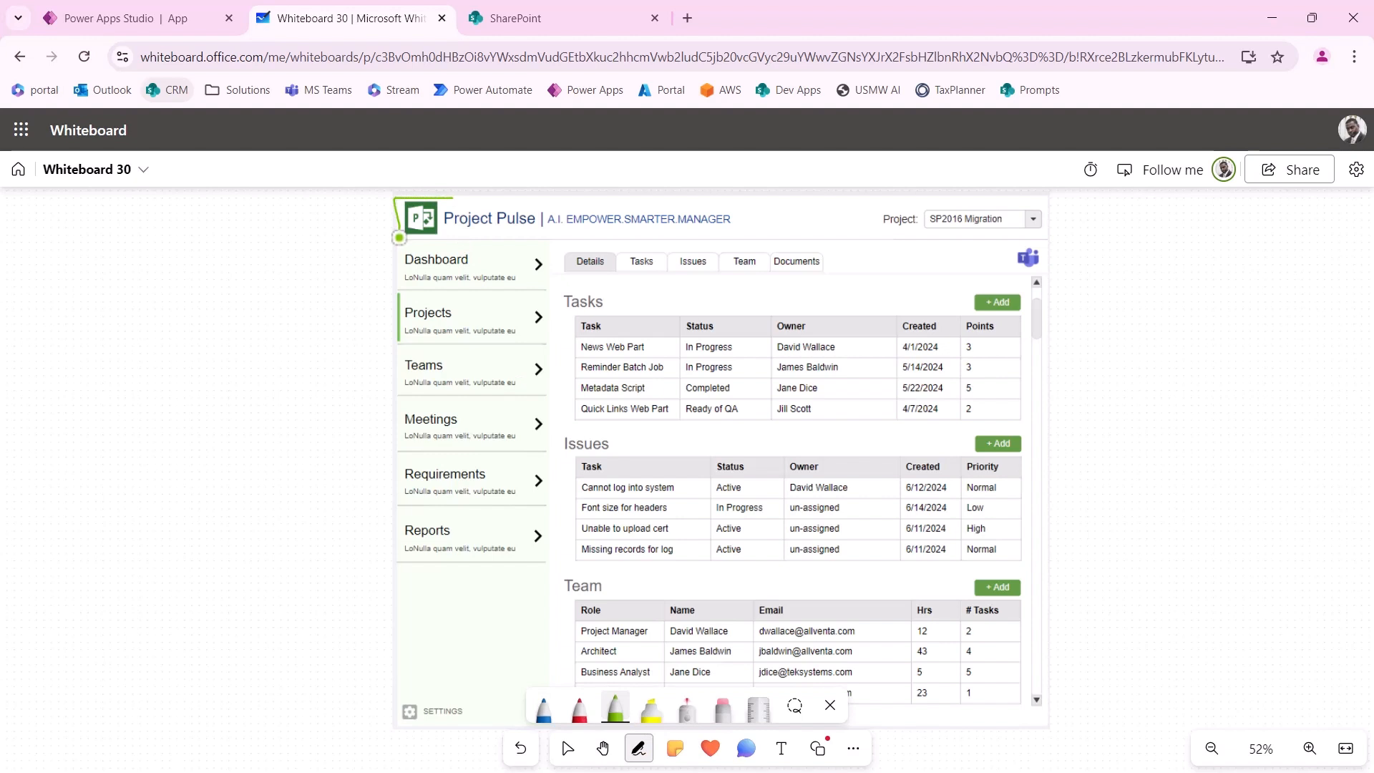
left_click_drag(399, 237, 595, 238)
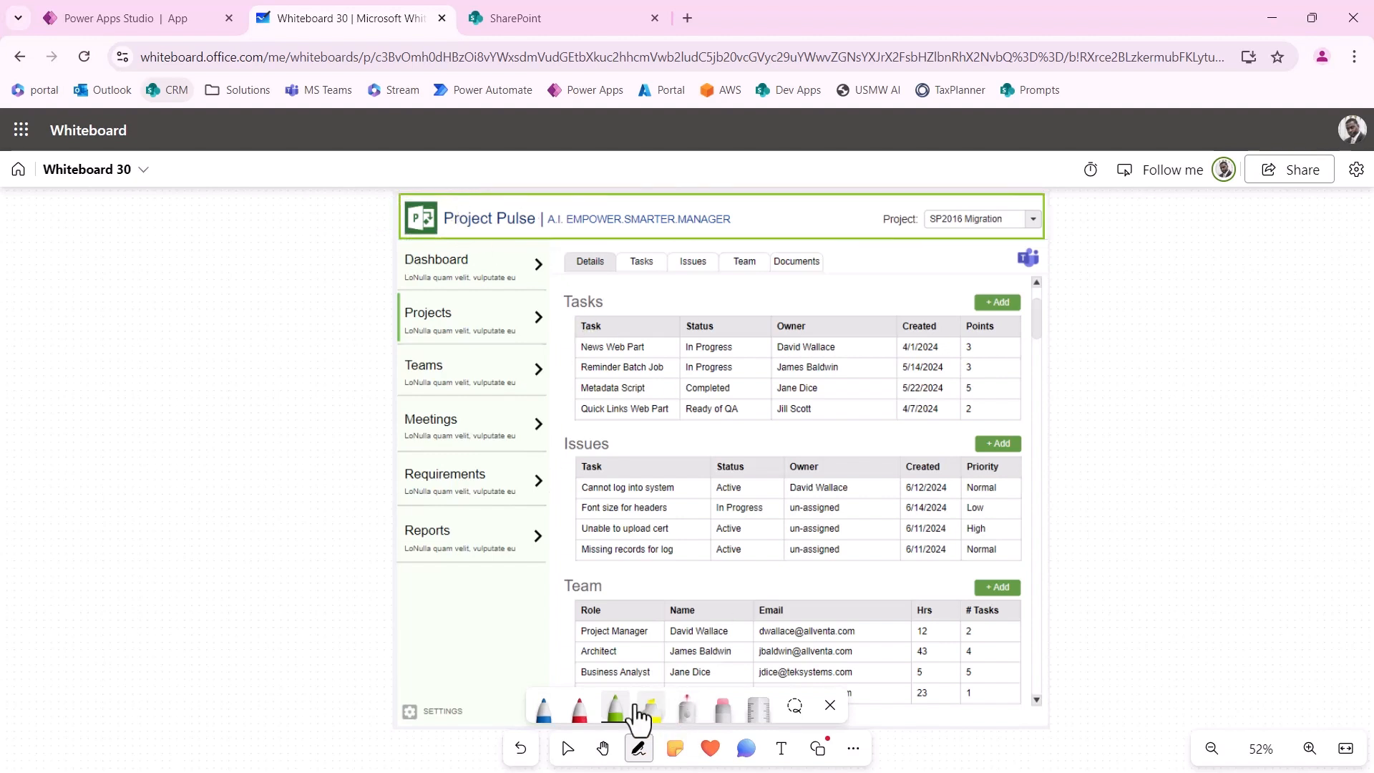
Step: Box the logo and title texts with a red rectangle and circle the Project label and drop down with a blue ellipse
left_click(580, 707)
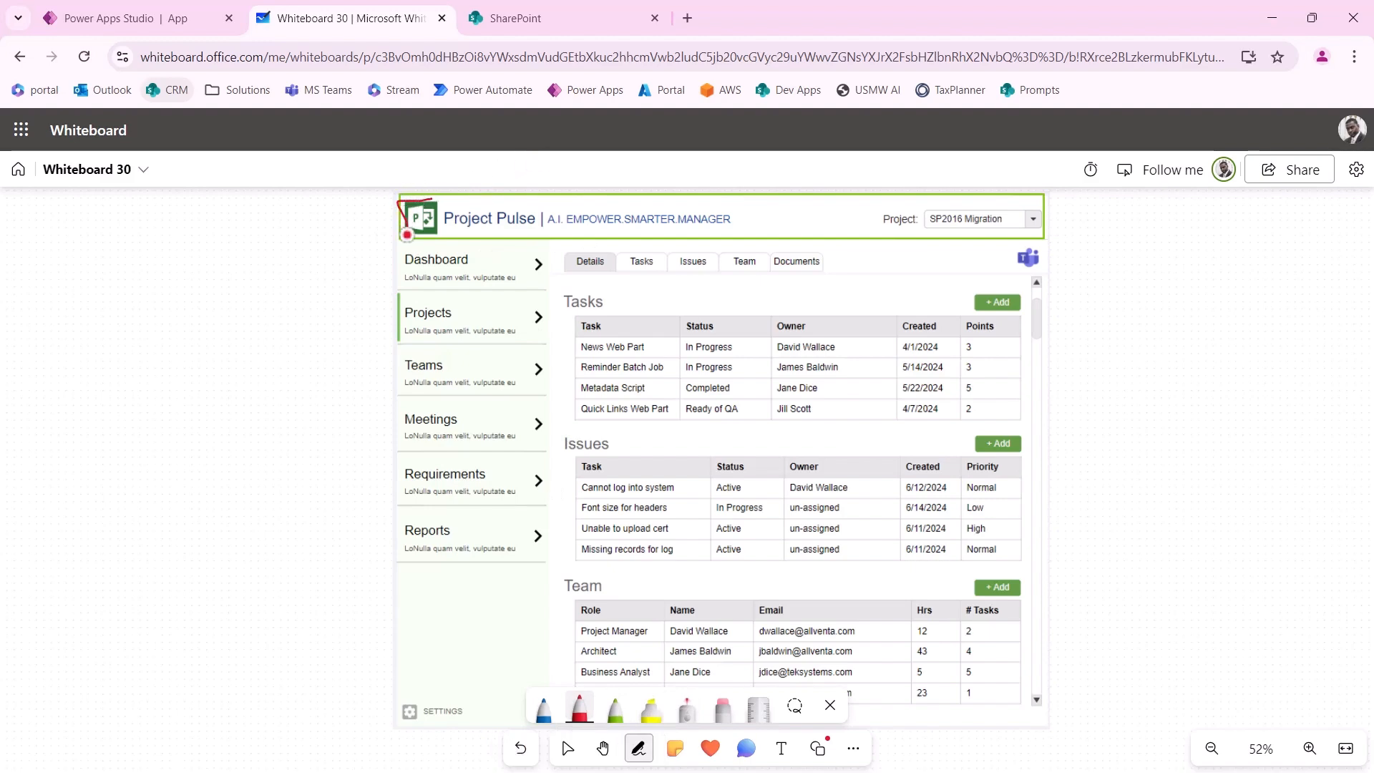
mouse_move(406, 234)
left_mouse_down()
mouse_move(735, 235)
mouse_move(684, 196)
mouse_move(600, 196)
left_mouse_up()
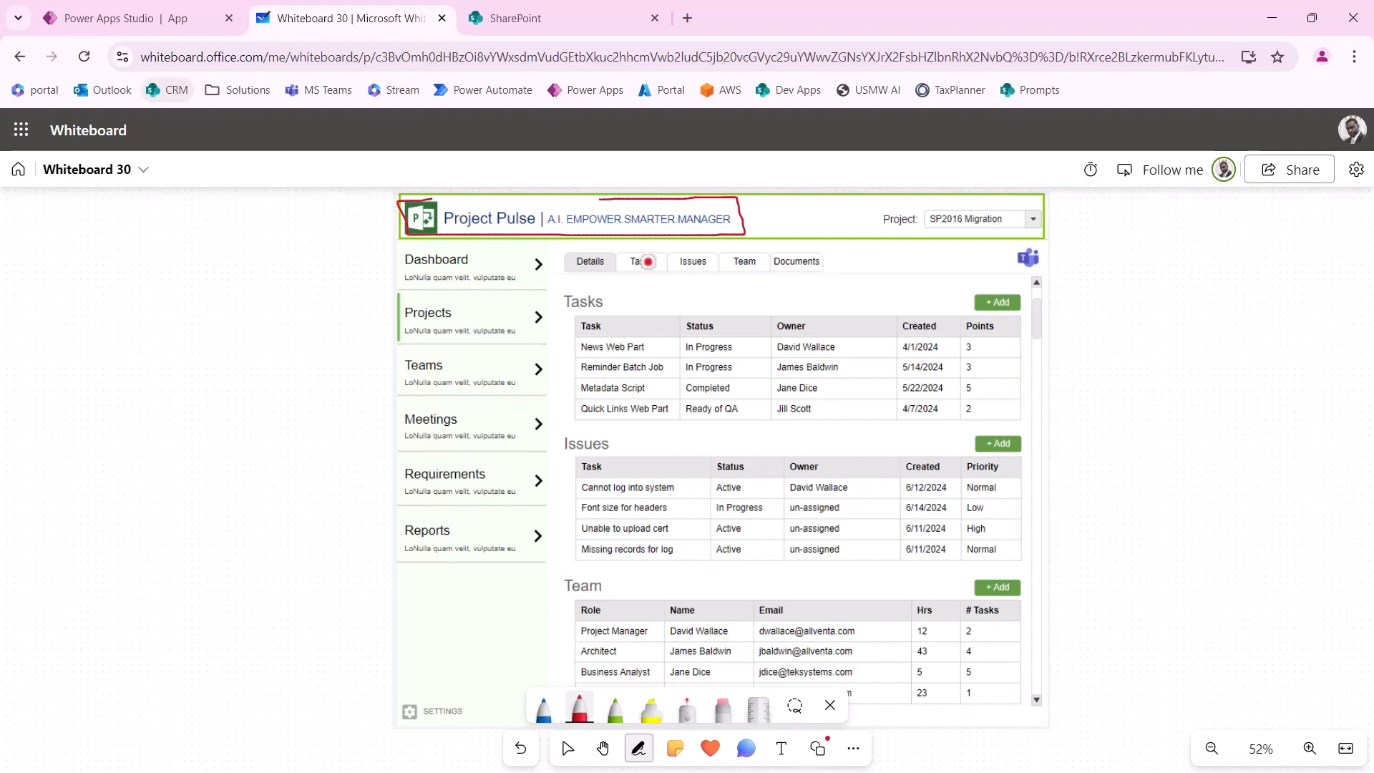
left_click(548, 717)
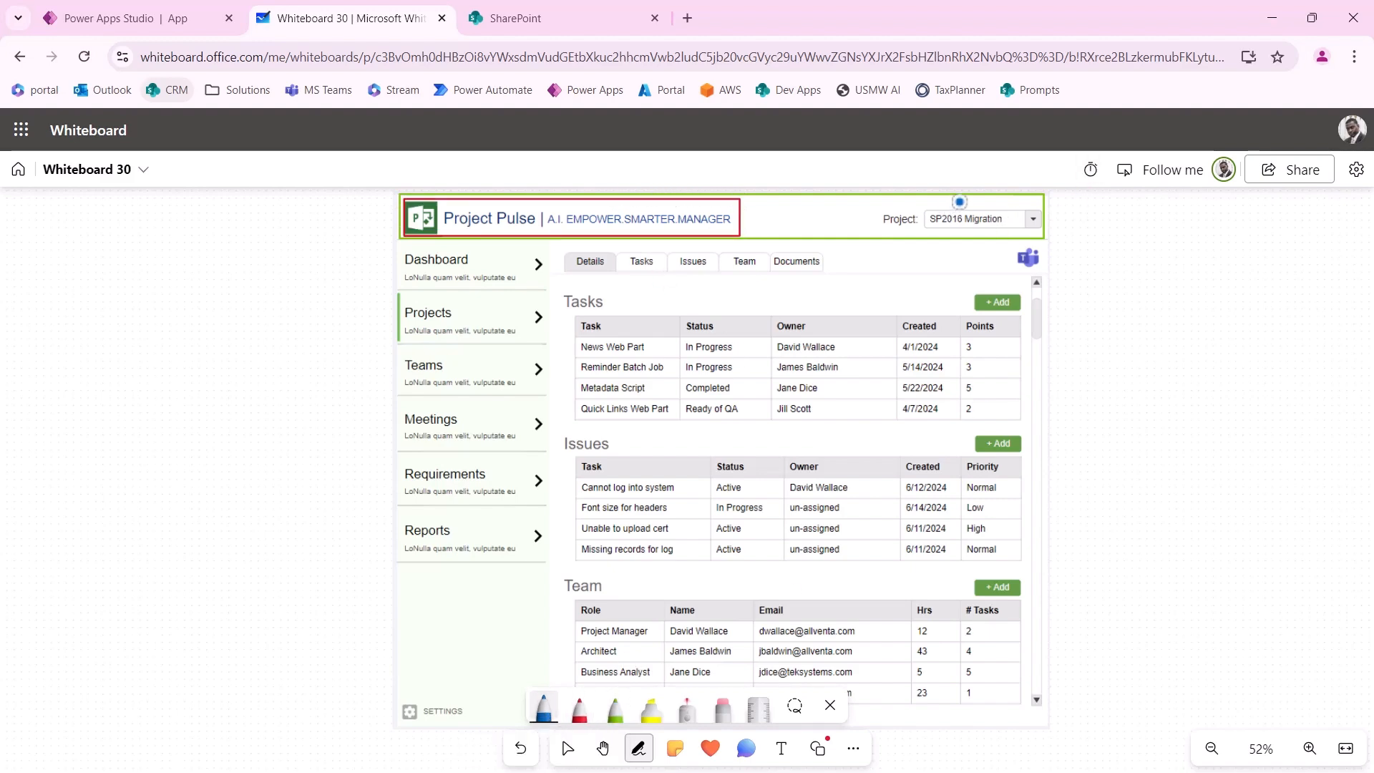
mouse_move(959, 199)
left_mouse_down()
mouse_move(866, 211)
mouse_move(887, 233)
mouse_move(959, 196)
left_mouse_up()
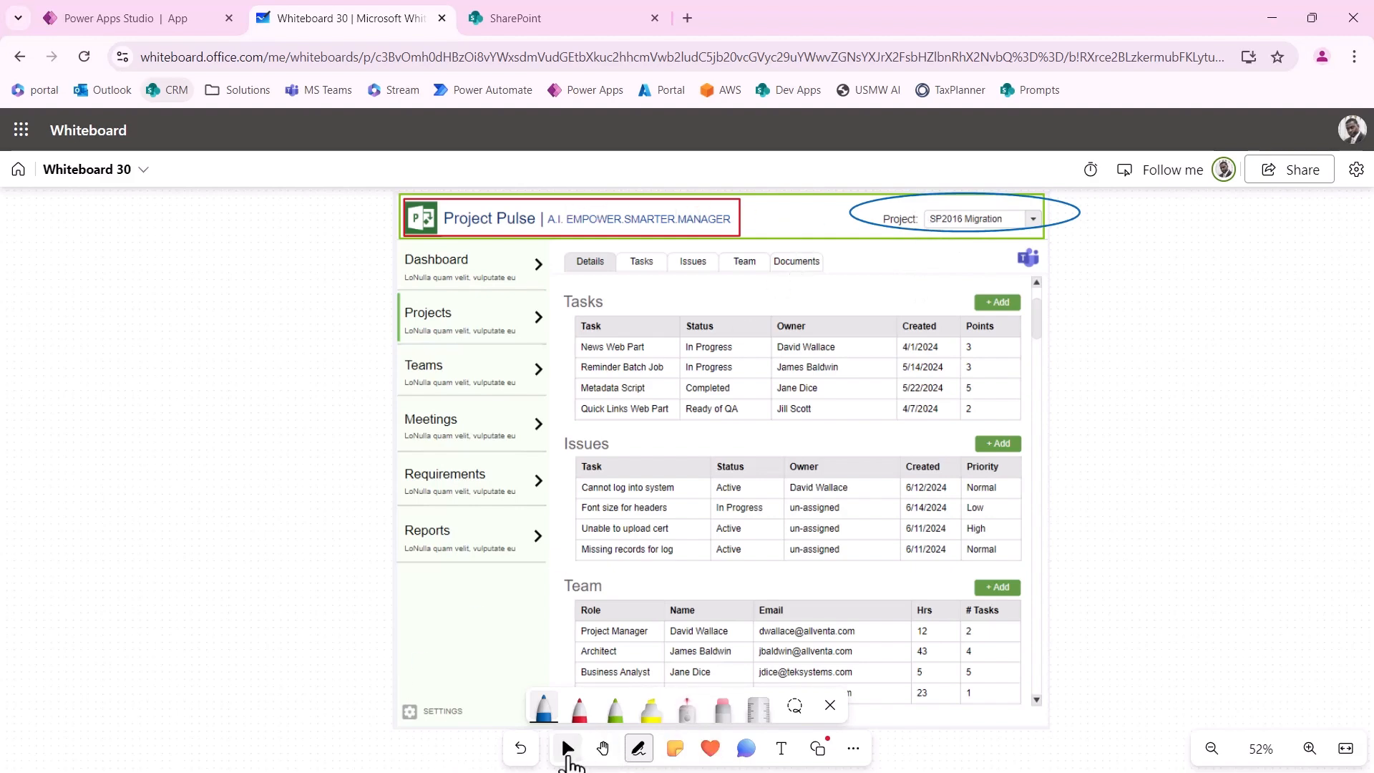
Step: Change the red pen to black, draw an arrow to the red title box and mark the gap before the blue ellipse
left_click(580, 707)
left_click(581, 705)
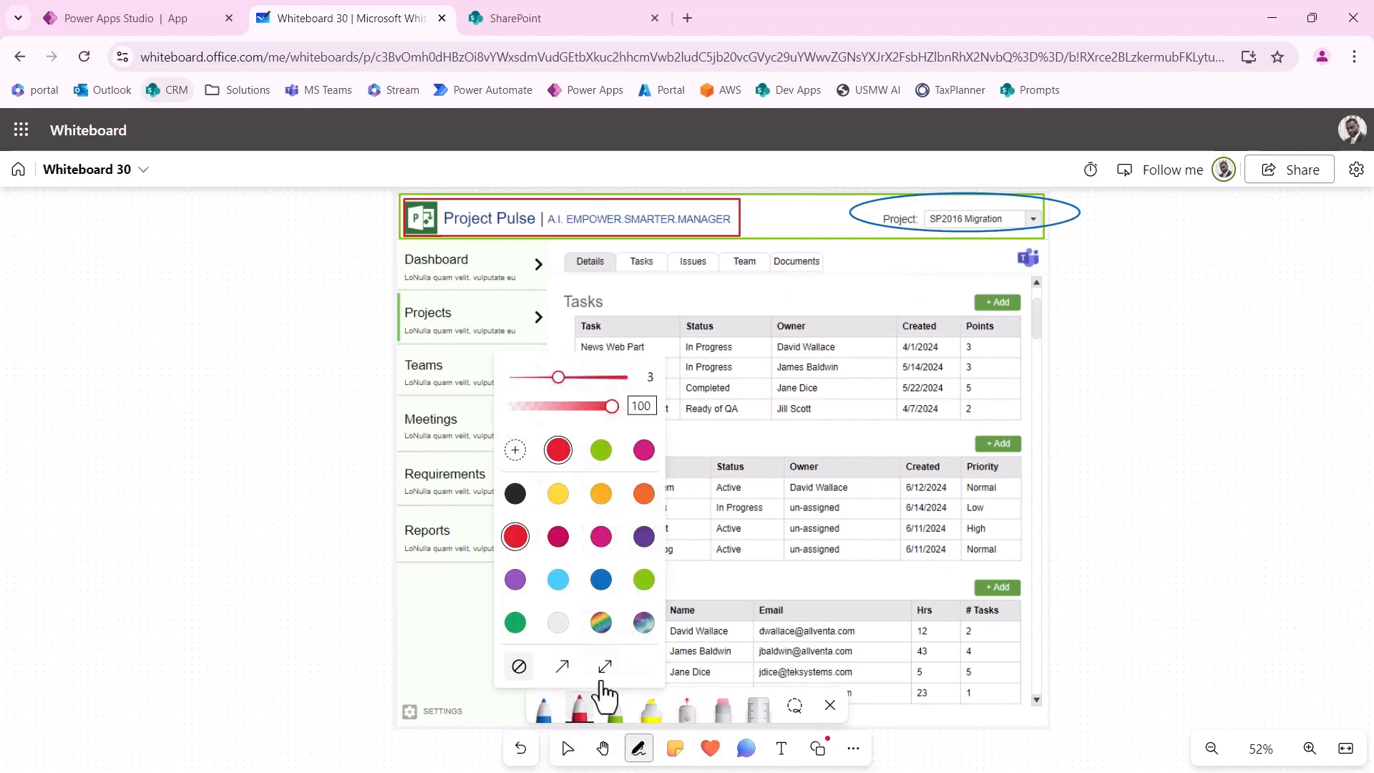
left_click(515, 493)
mouse_move(214, 396)
left_mouse_down()
mouse_move(217, 346)
mouse_move(392, 213)
left_mouse_up()
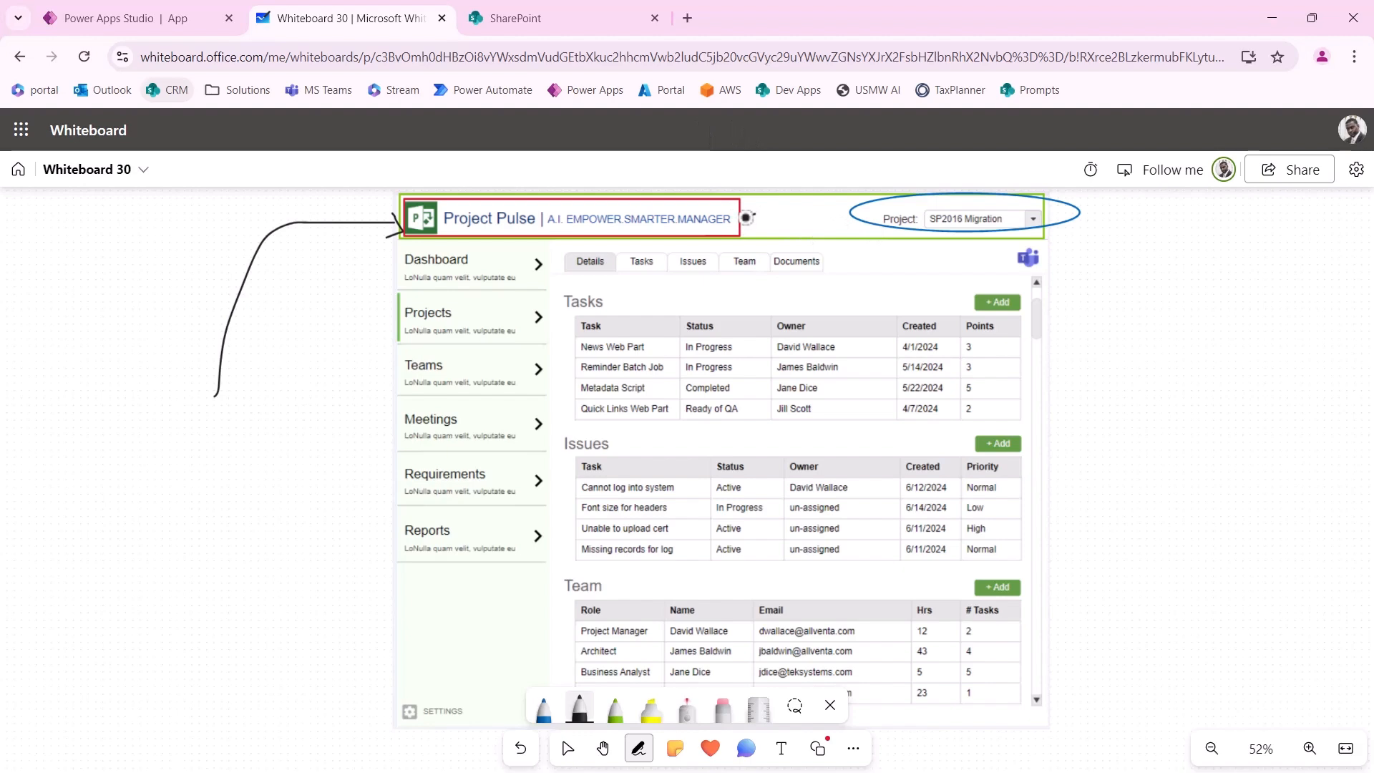
left_click_drag(745, 216, 755, 212)
left_click_drag(840, 217, 843, 216)
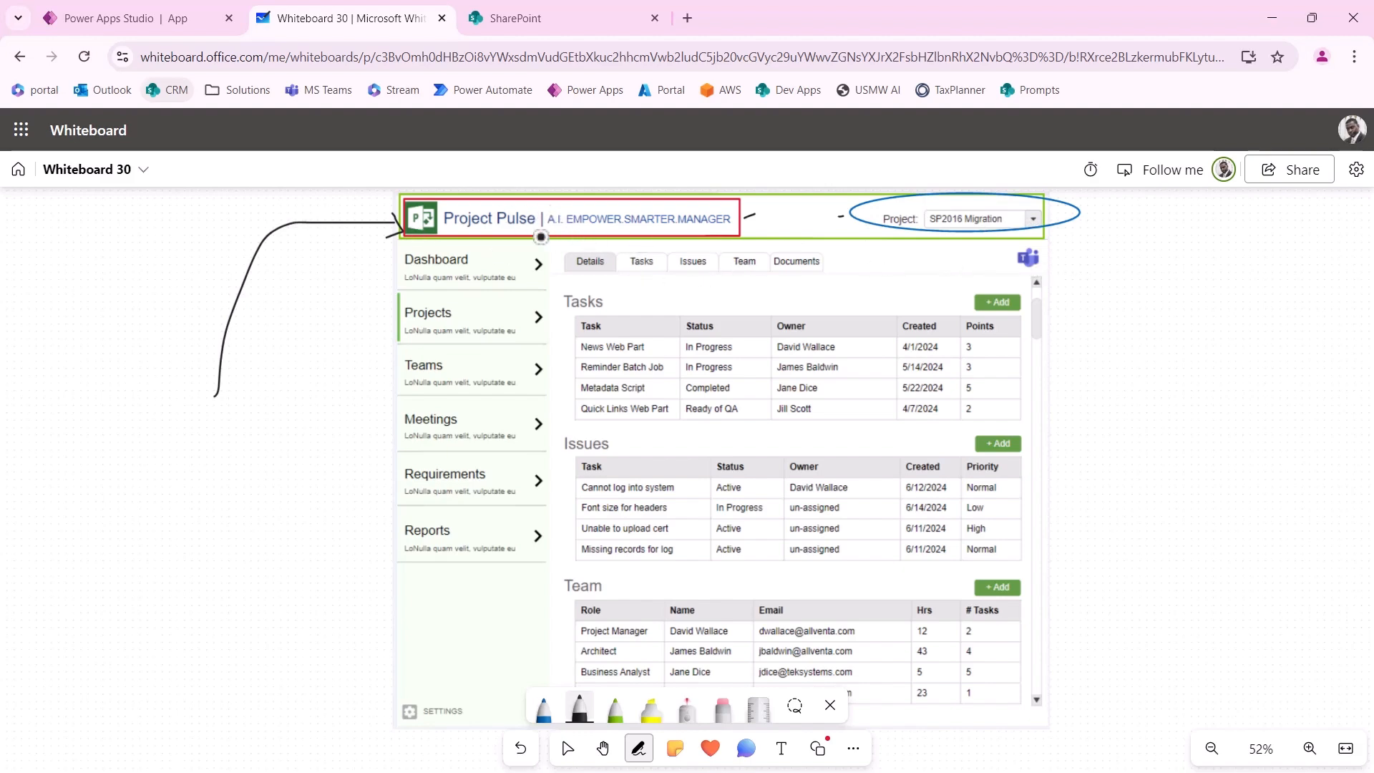
Step: Draw black callout lines to the logo, title, tagline, Project label and drop down, and return to Power Apps Studio
mouse_move(321, 311)
left_mouse_down()
mouse_move(405, 311)
mouse_move(426, 235)
left_mouse_up()
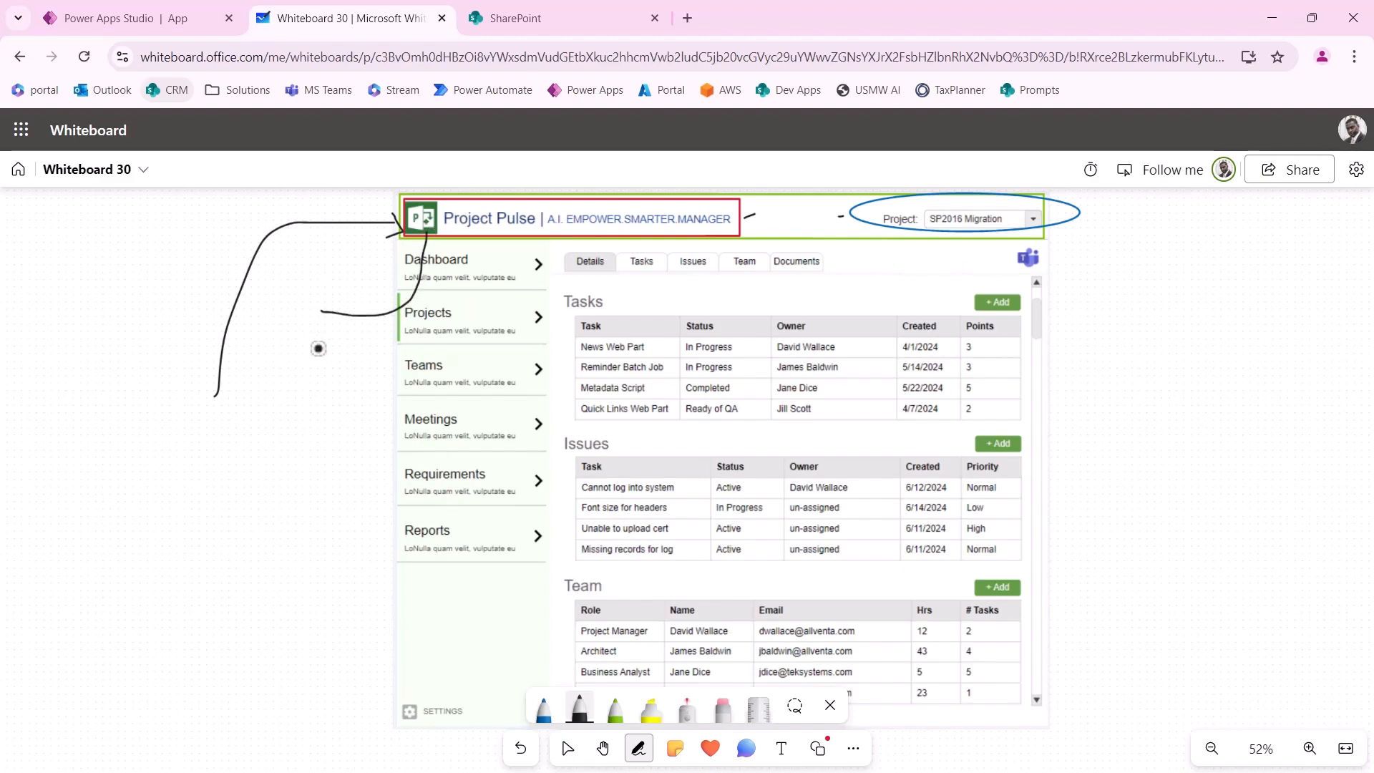
mouse_move(317, 349)
left_mouse_down()
mouse_move(481, 315)
mouse_move(497, 237)
left_mouse_up()
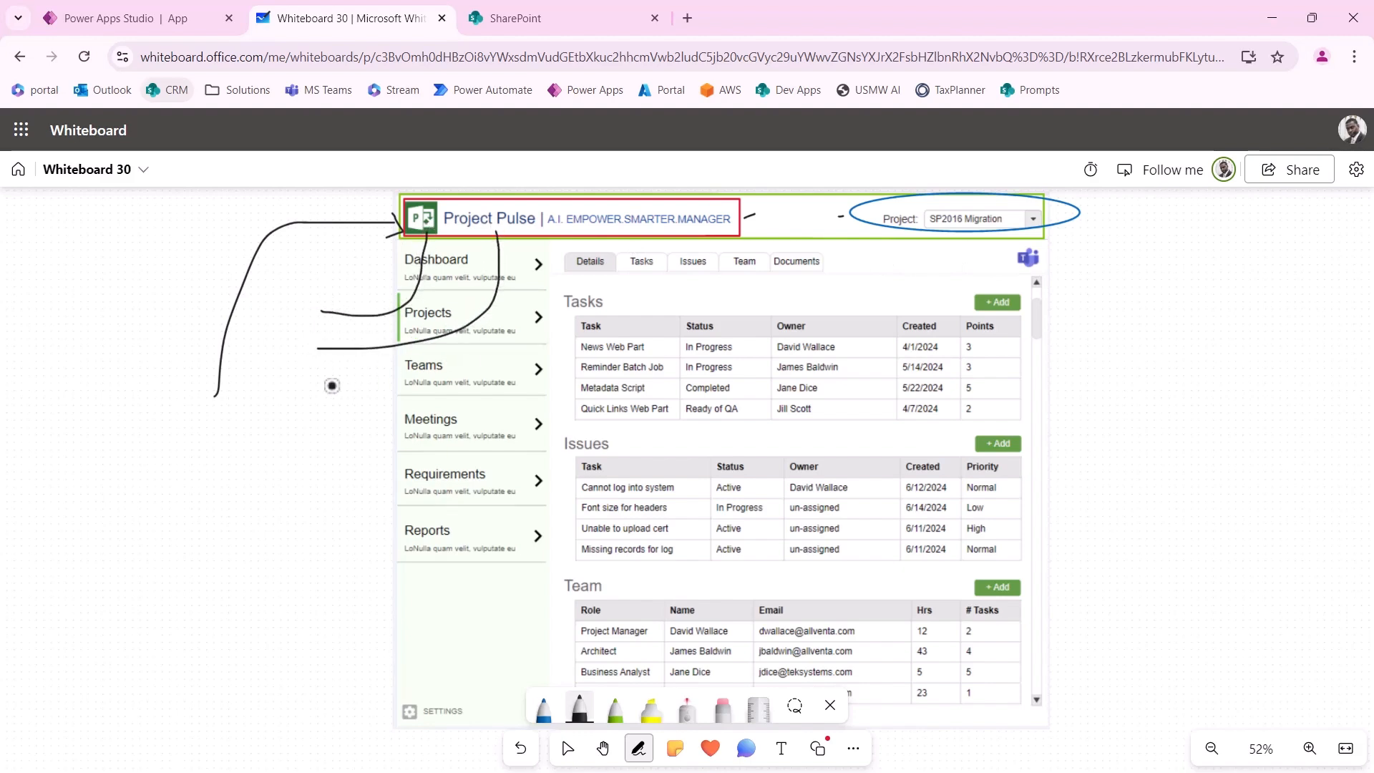
mouse_move(327, 387)
left_mouse_down()
mouse_move(659, 280)
mouse_move(656, 237)
left_mouse_up()
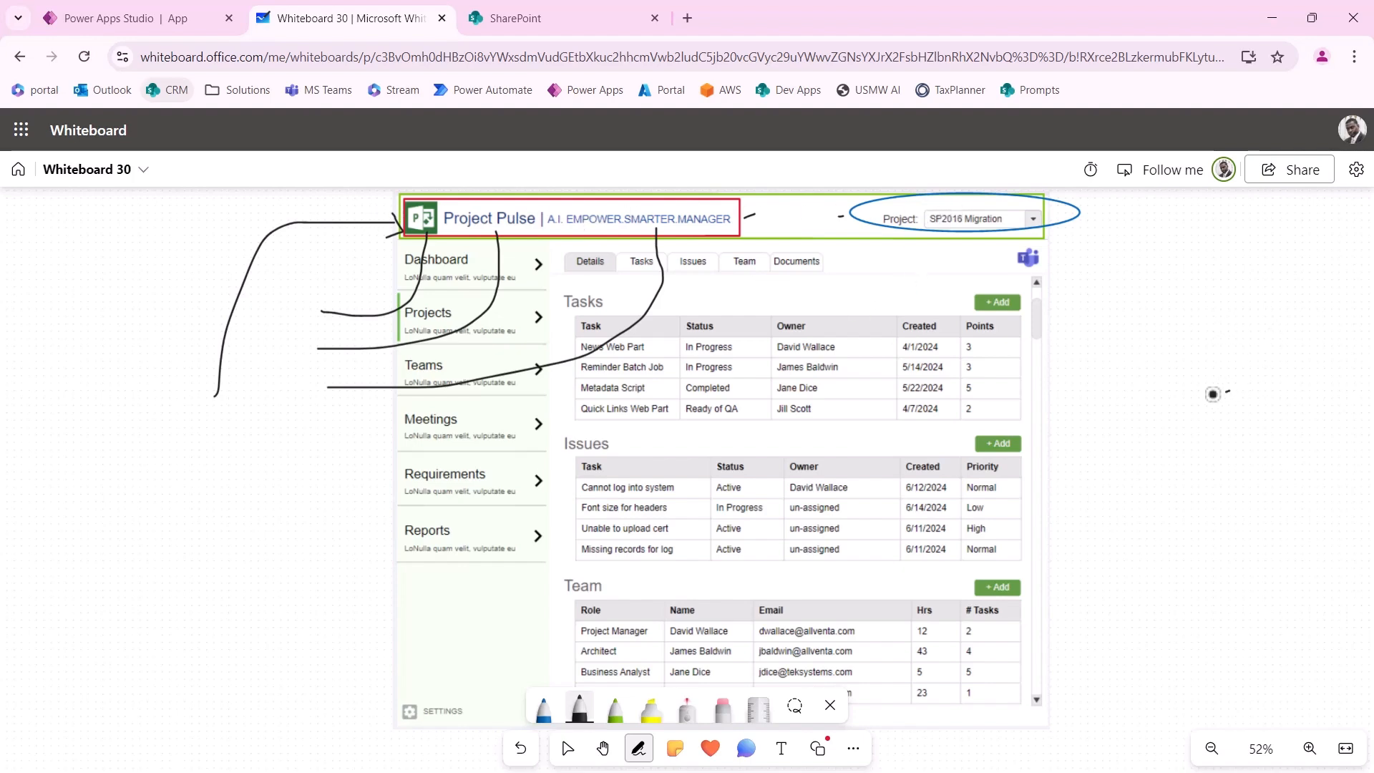
mouse_move(1227, 392)
left_mouse_down()
mouse_move(959, 298)
mouse_move(905, 237)
left_mouse_up()
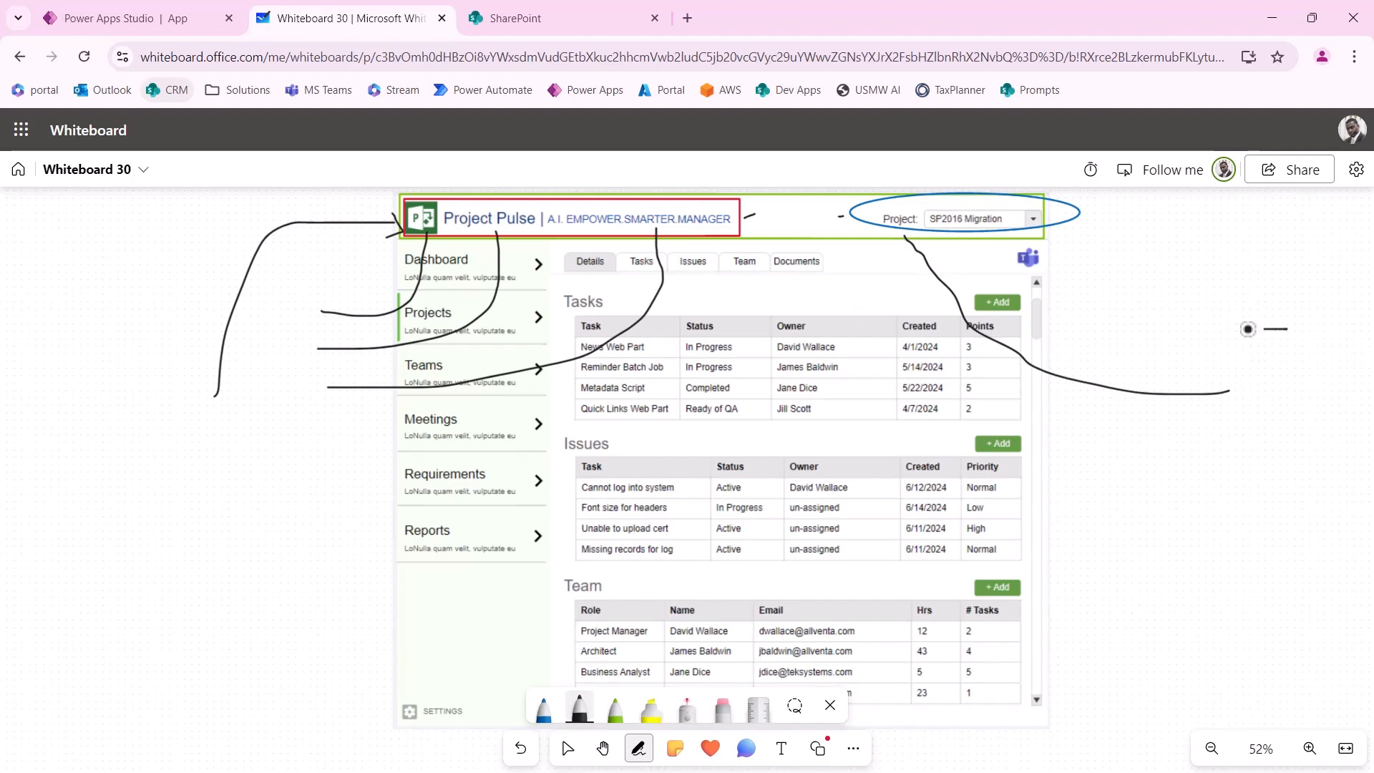
mouse_move(1248, 328)
left_mouse_down()
mouse_move(1034, 271)
mouse_move(999, 234)
left_mouse_up()
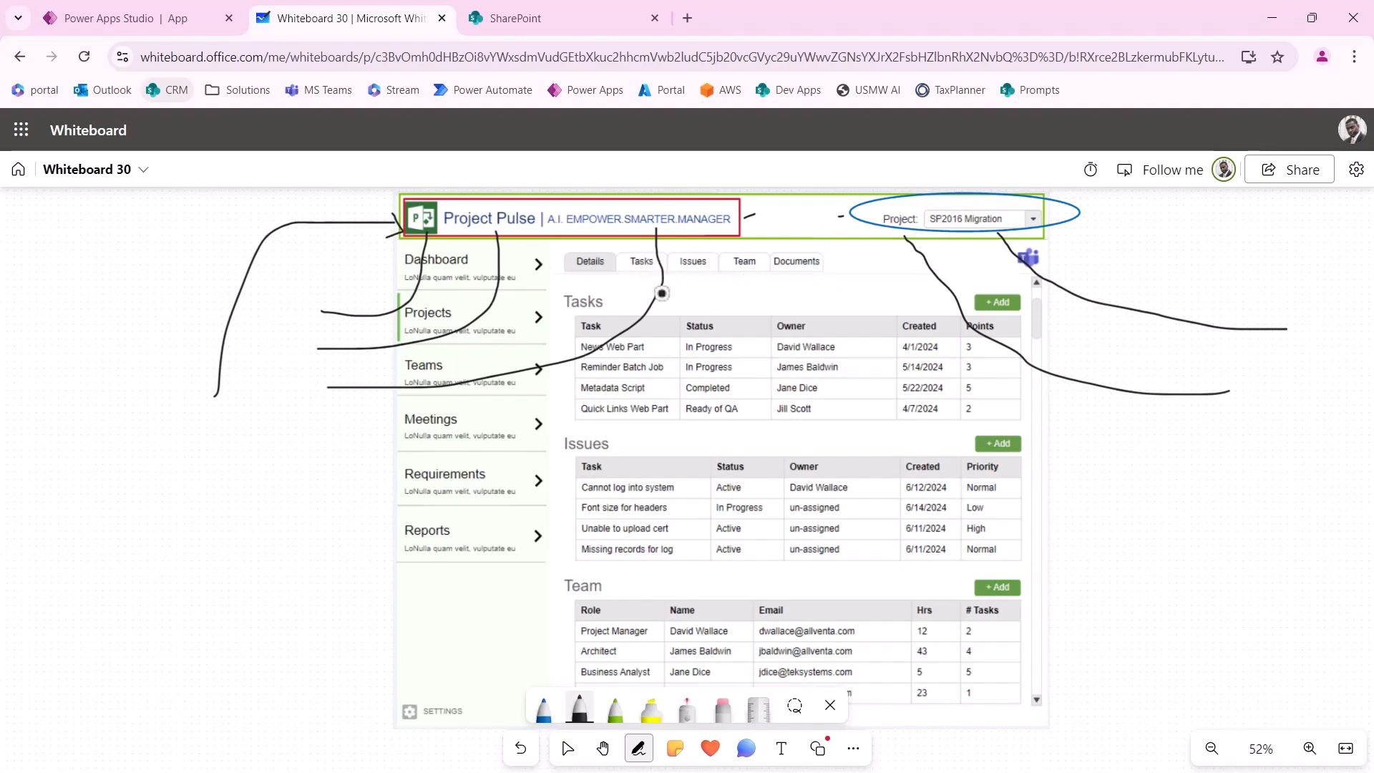
left_click(140, 22)
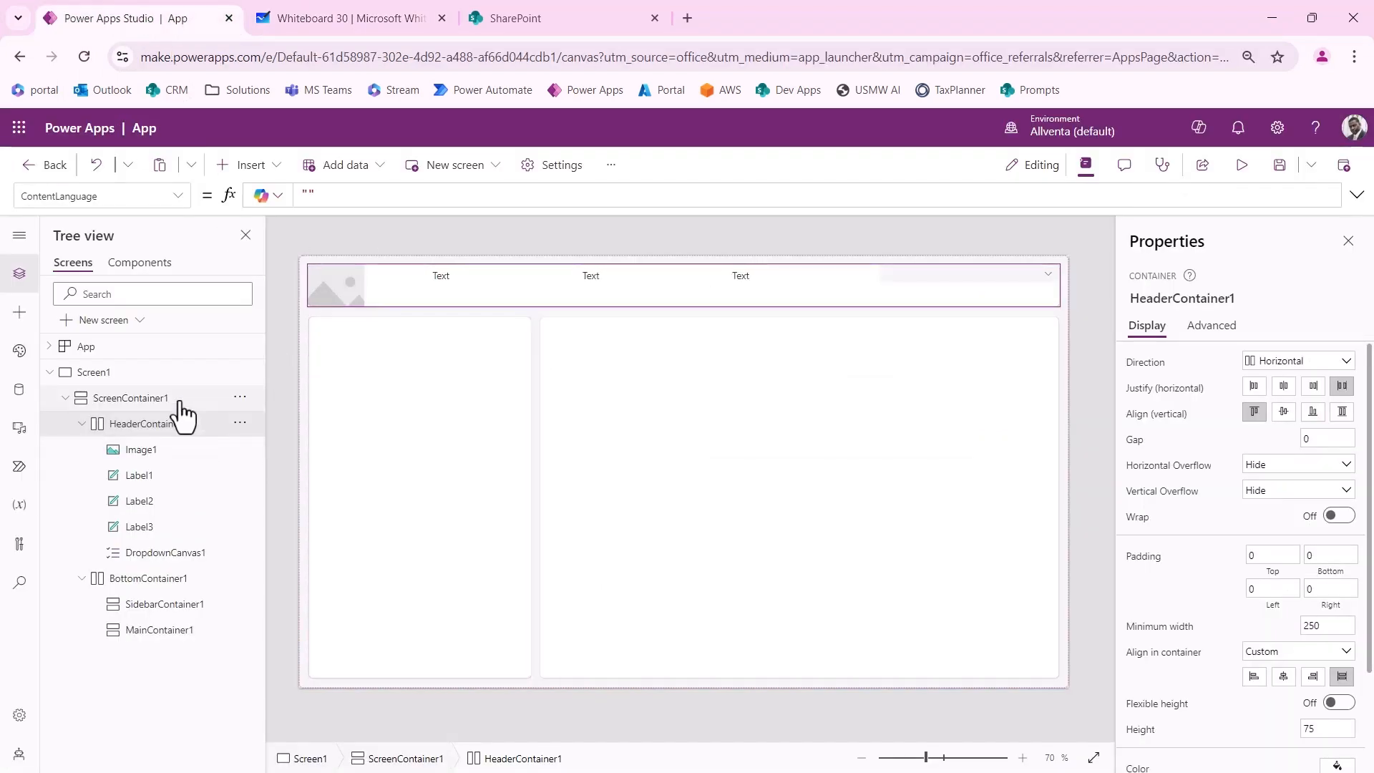
Step: Insert a horizontal container into HeaderContainer1 and reorder it ahead of the image, labels and drop down
left_click(272, 171)
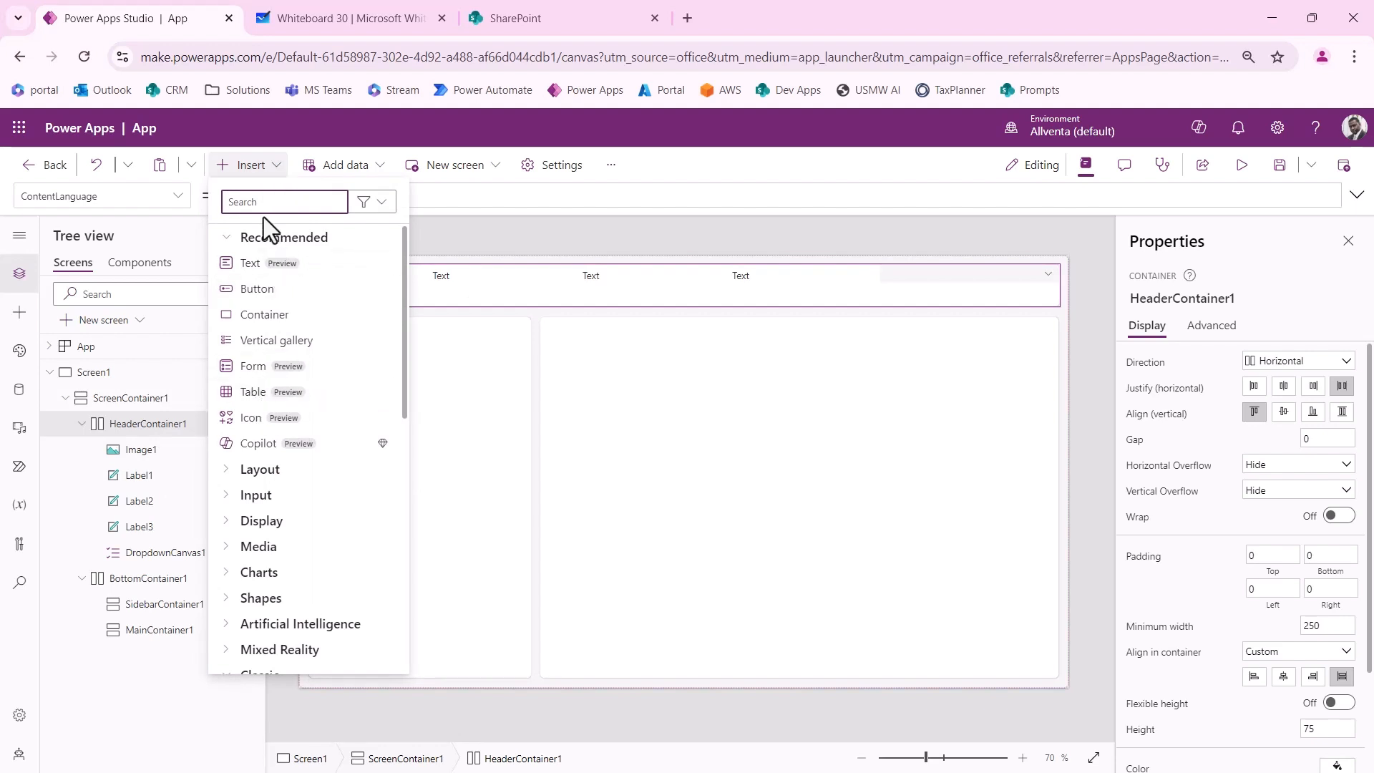
type("cont")
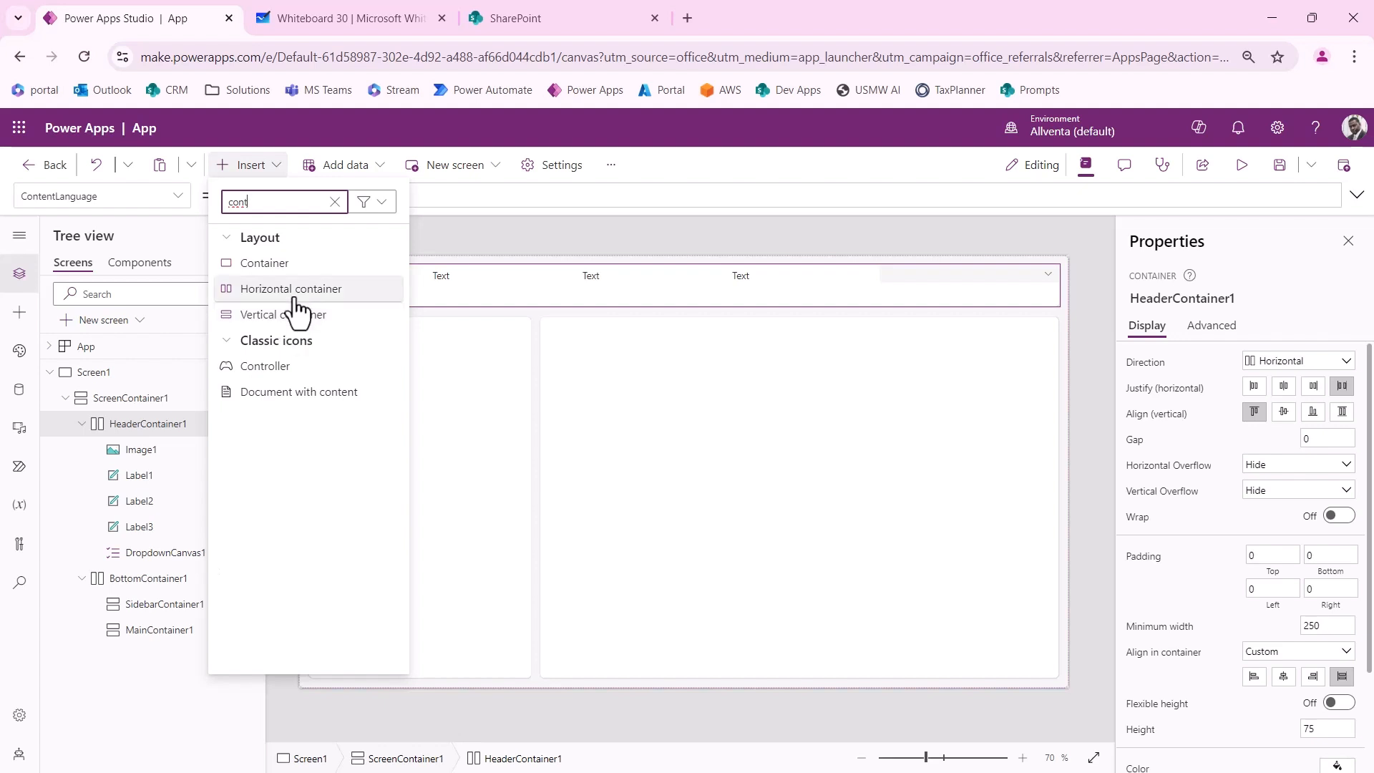
left_click(294, 300)
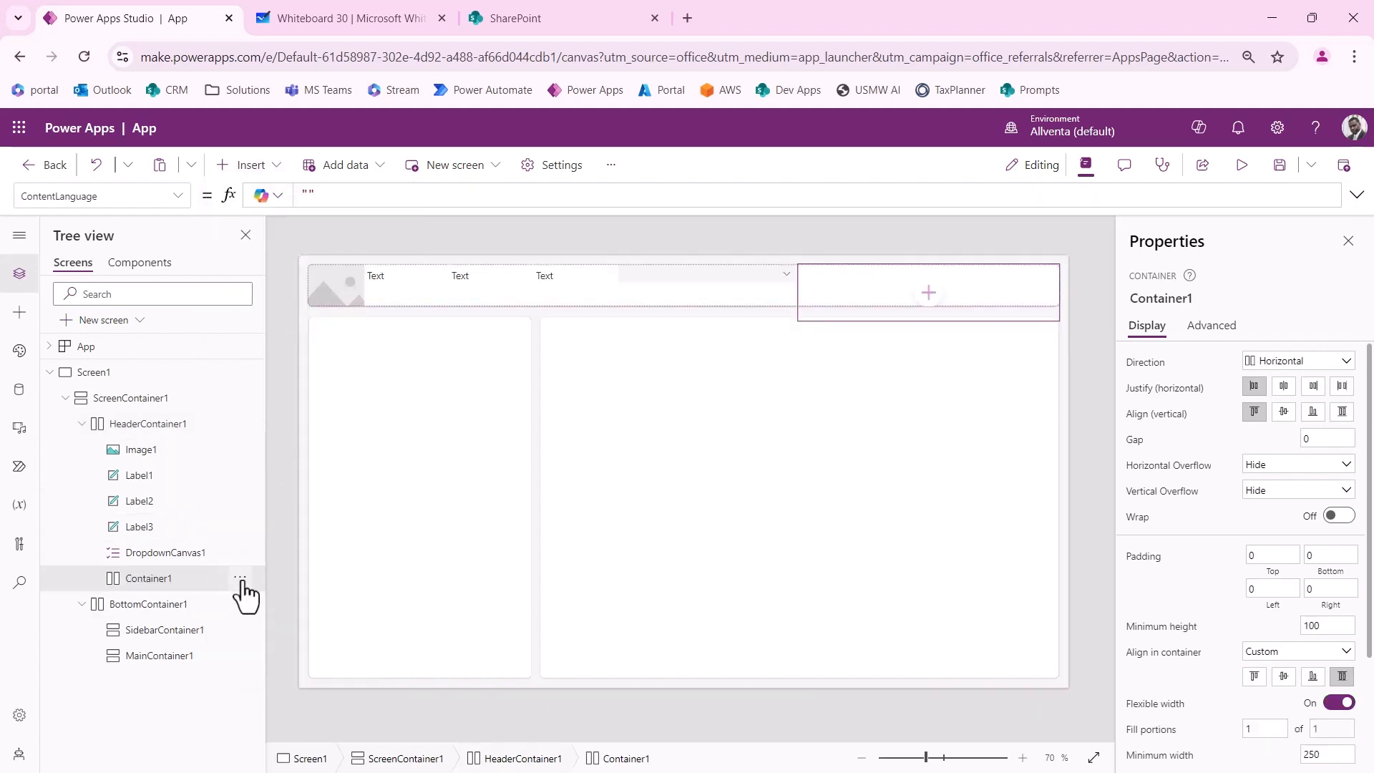
left_click(242, 578)
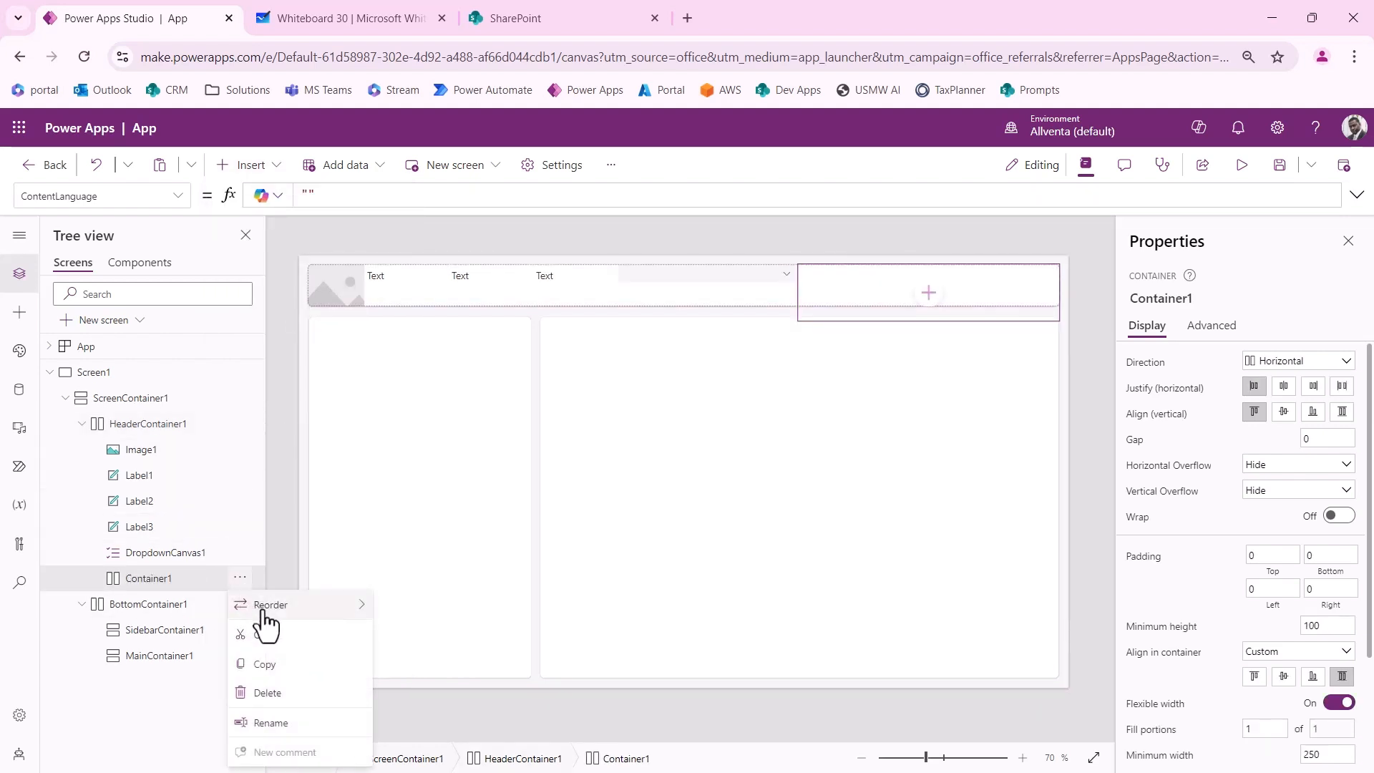
left_click(401, 605)
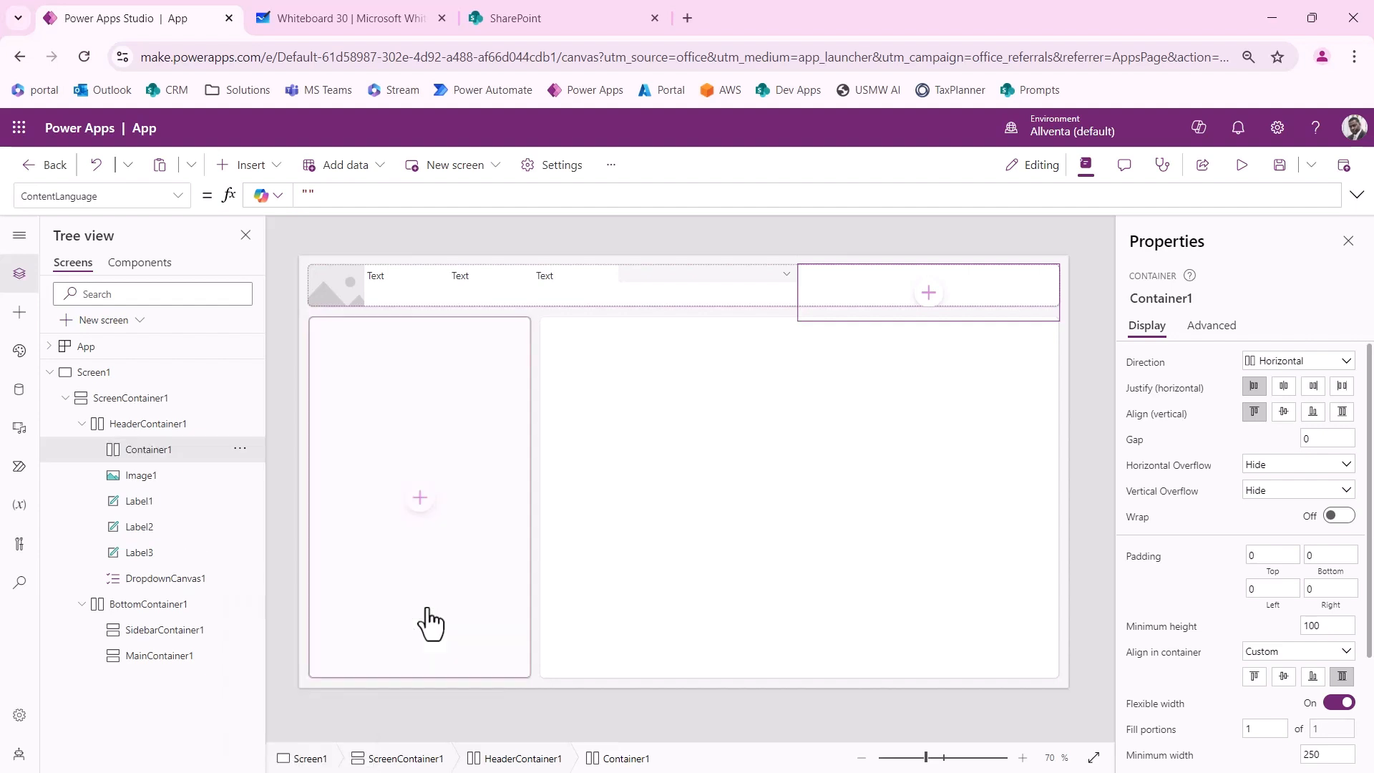
Step: Move Image1, Label1 and Label2 out of the header and into Container1
left_click(141, 477)
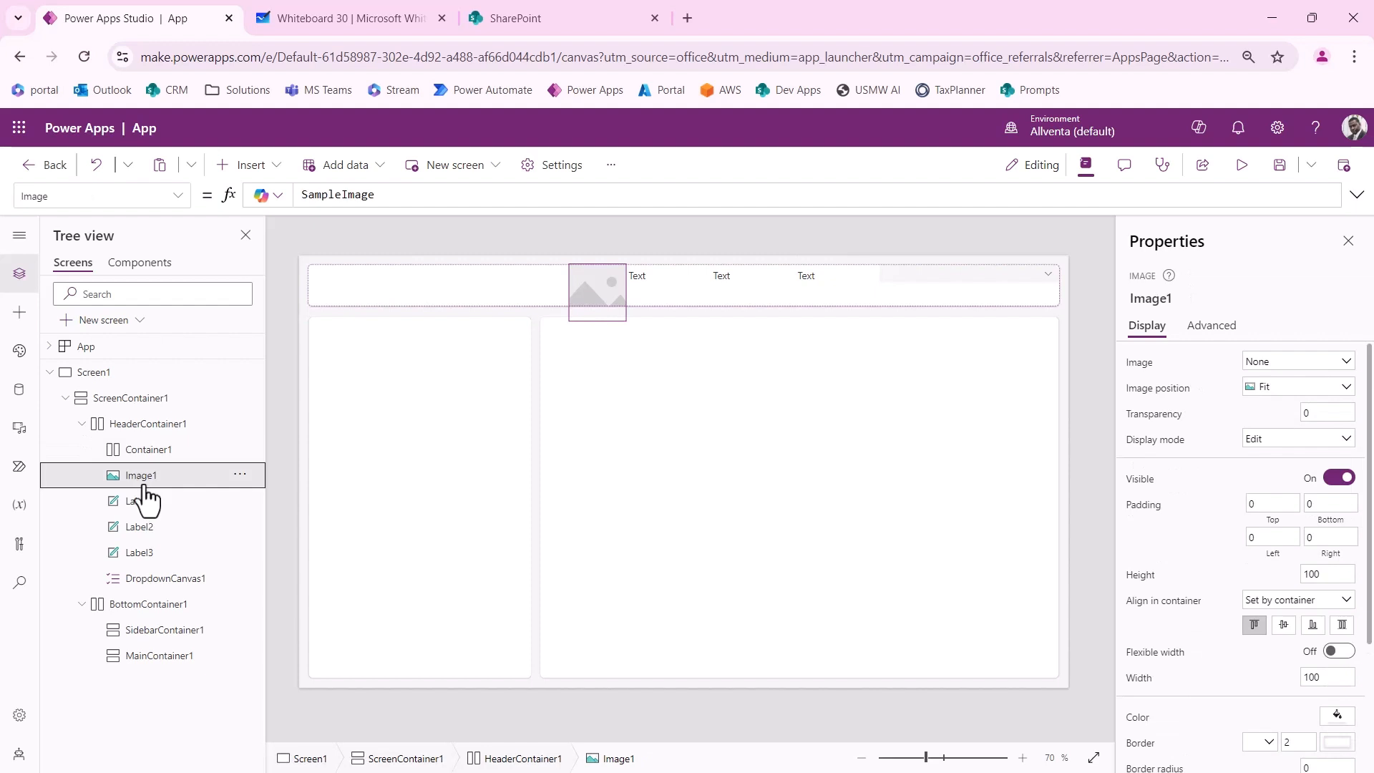
left_click(147, 502, "ctrl")
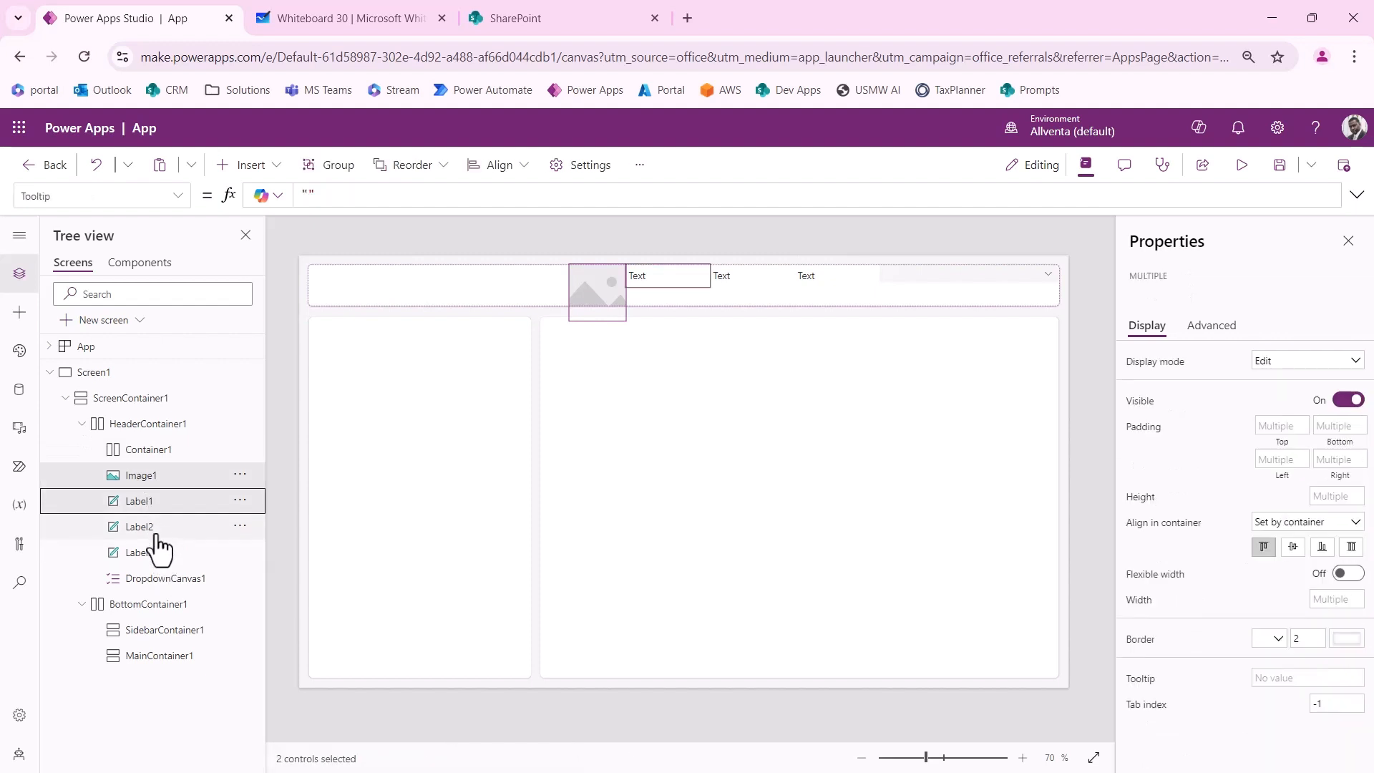
left_click(154, 528, "ctrl")
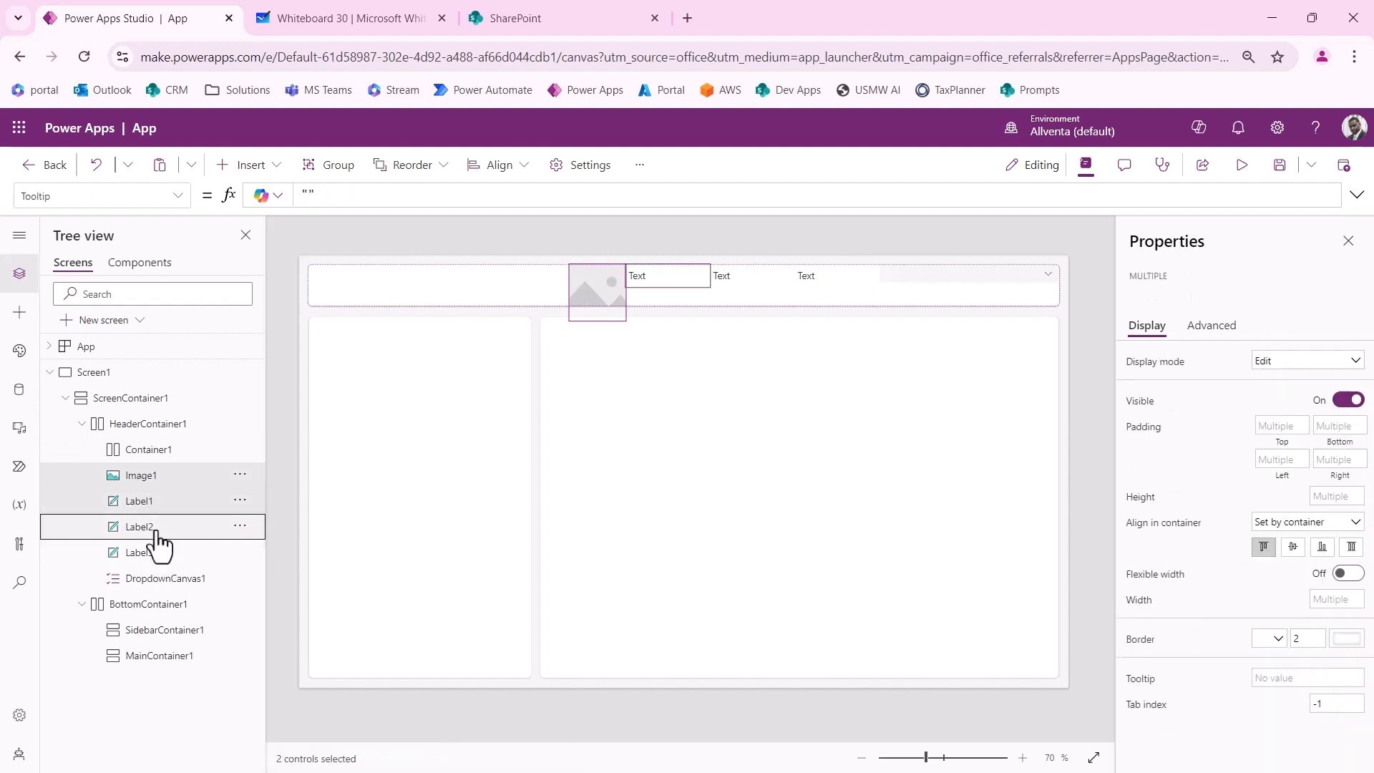
left_click(243, 495)
left_click(272, 530)
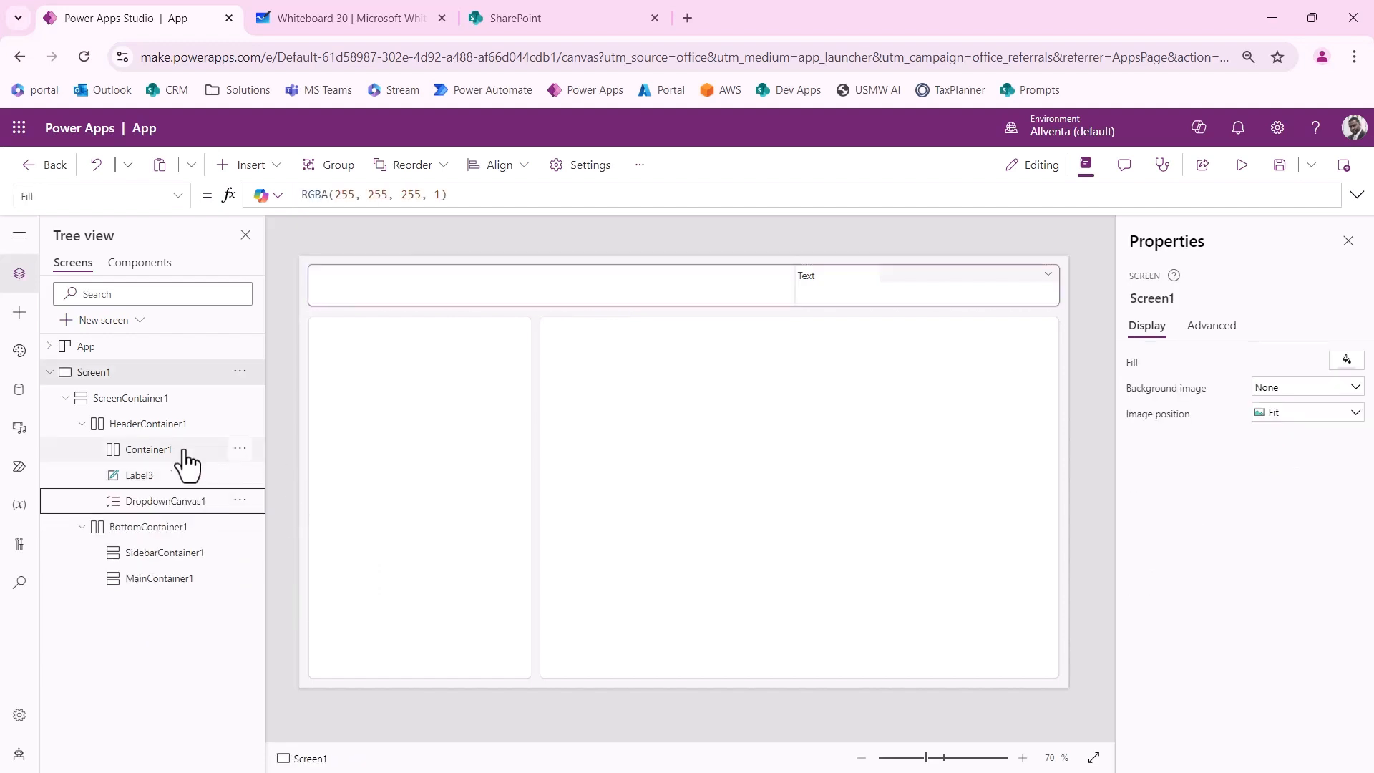
left_click(146, 465)
left_click(240, 448)
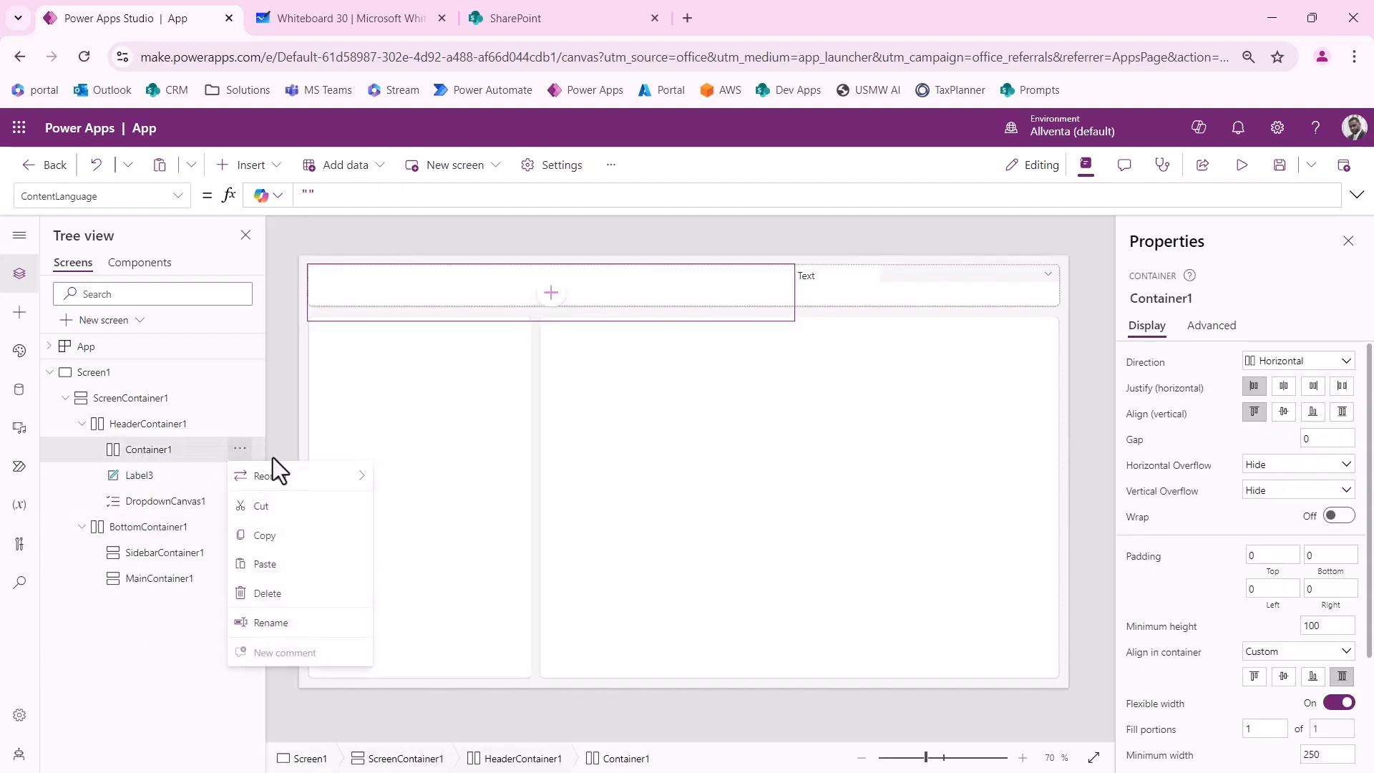
left_click(266, 567)
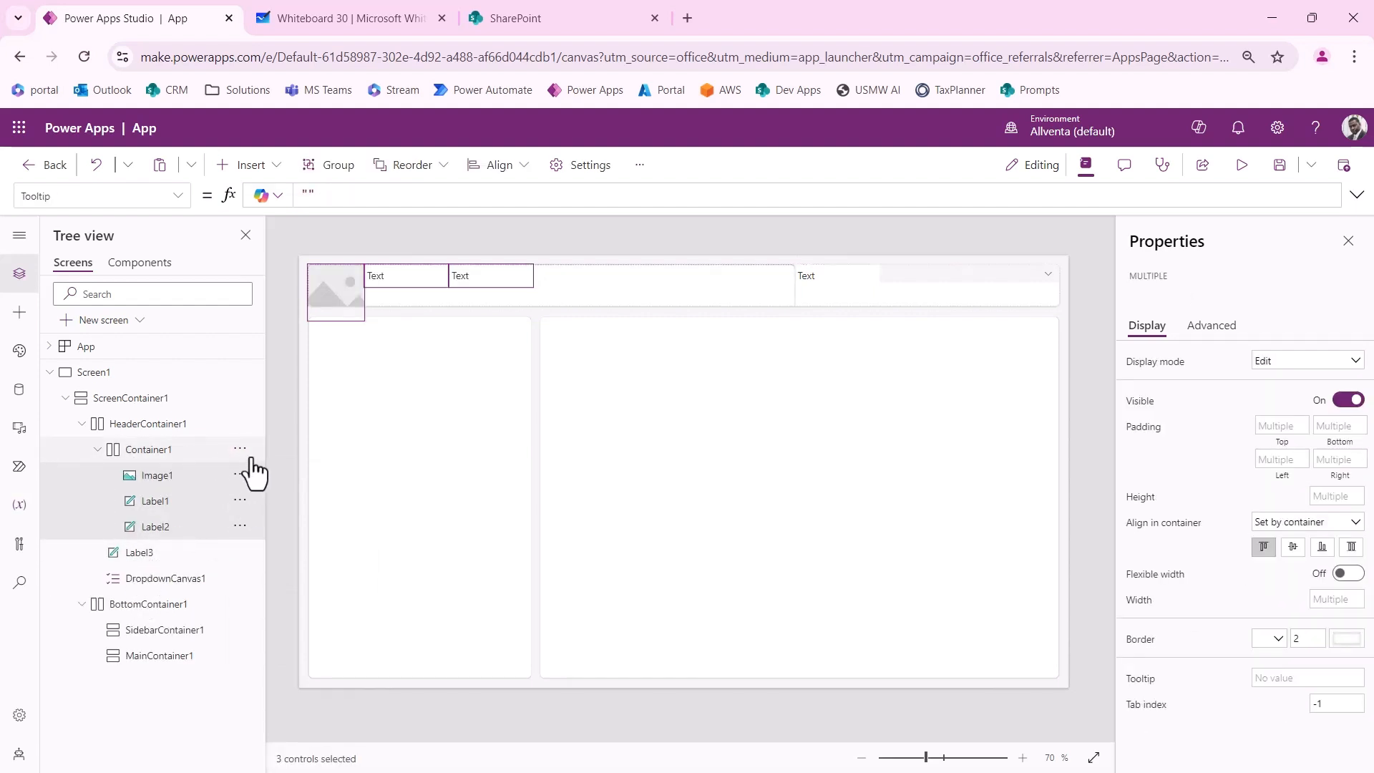
Step: Insert a second horizontal container into HeaderContainer1
left_click(210, 427)
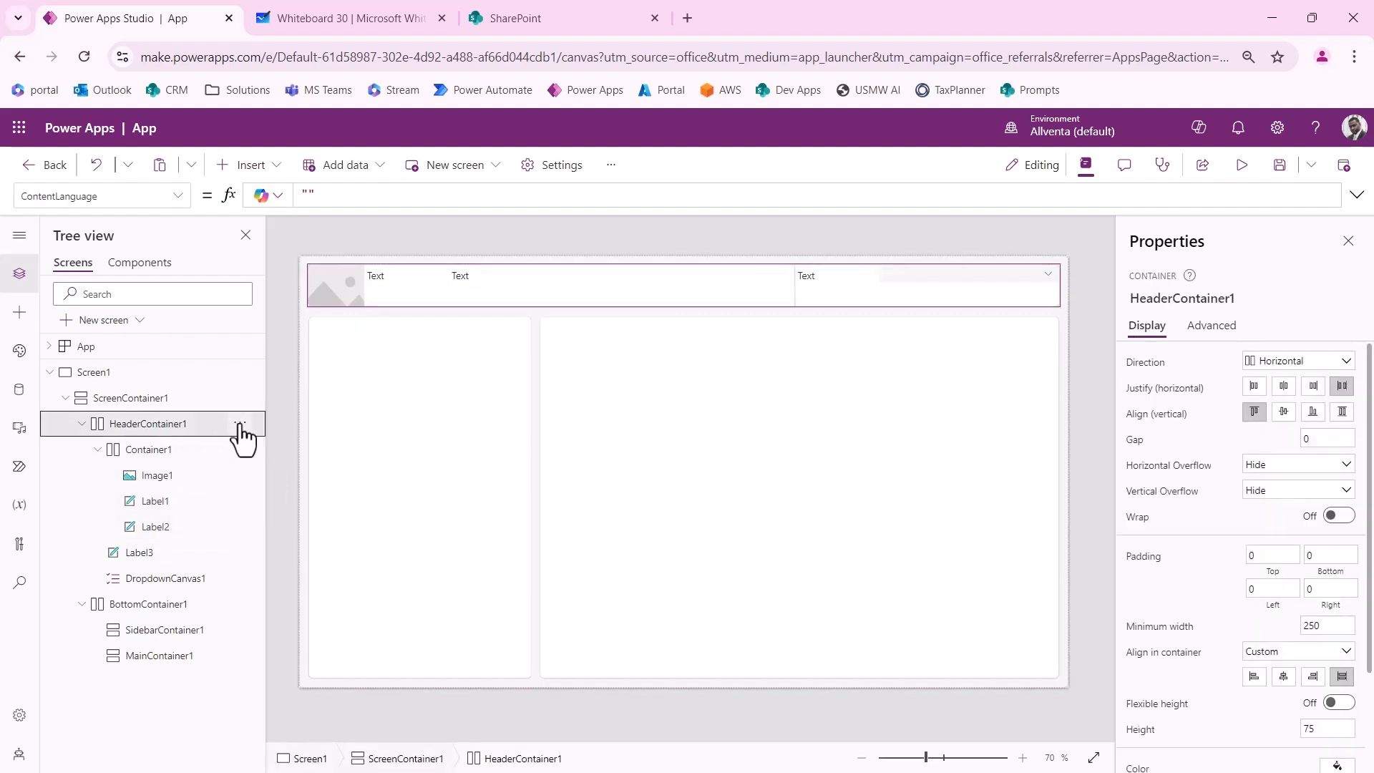
left_click(257, 169)
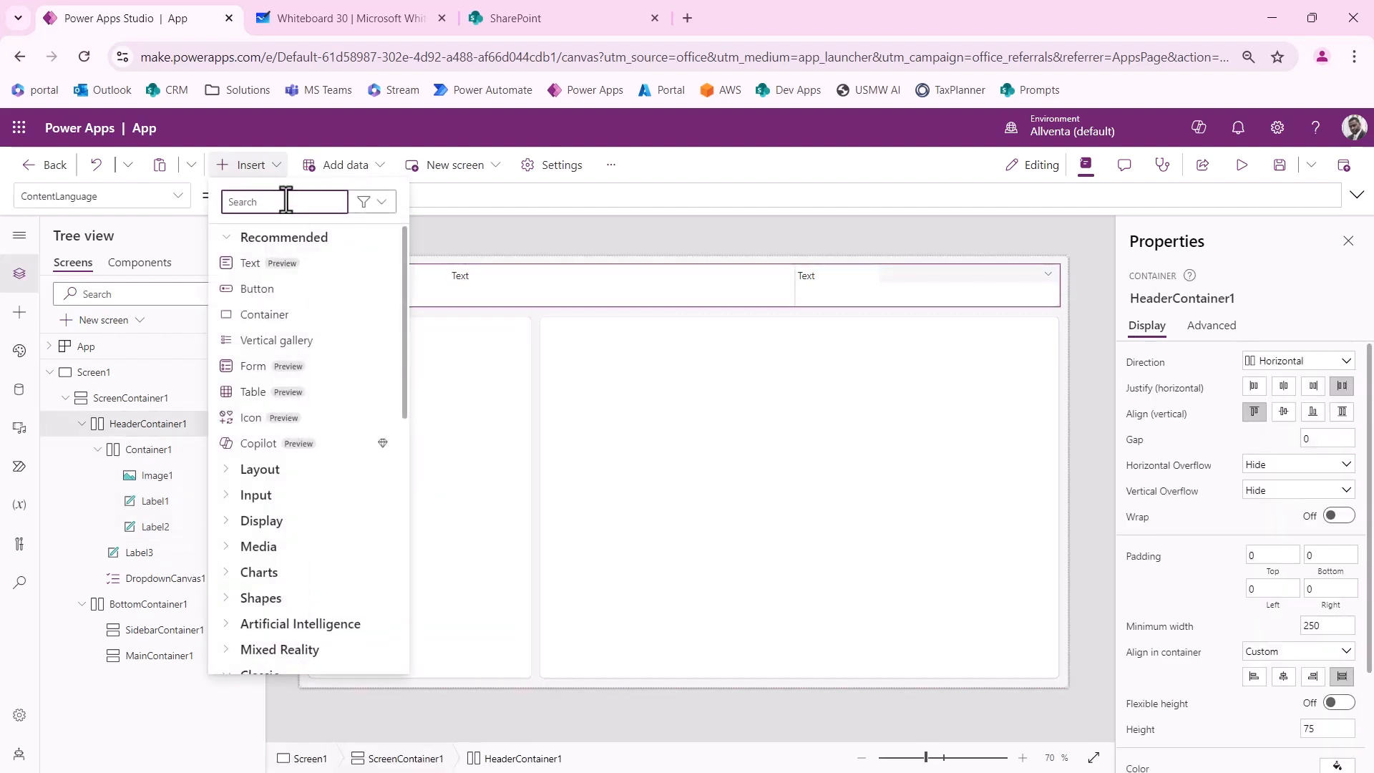
type("cont")
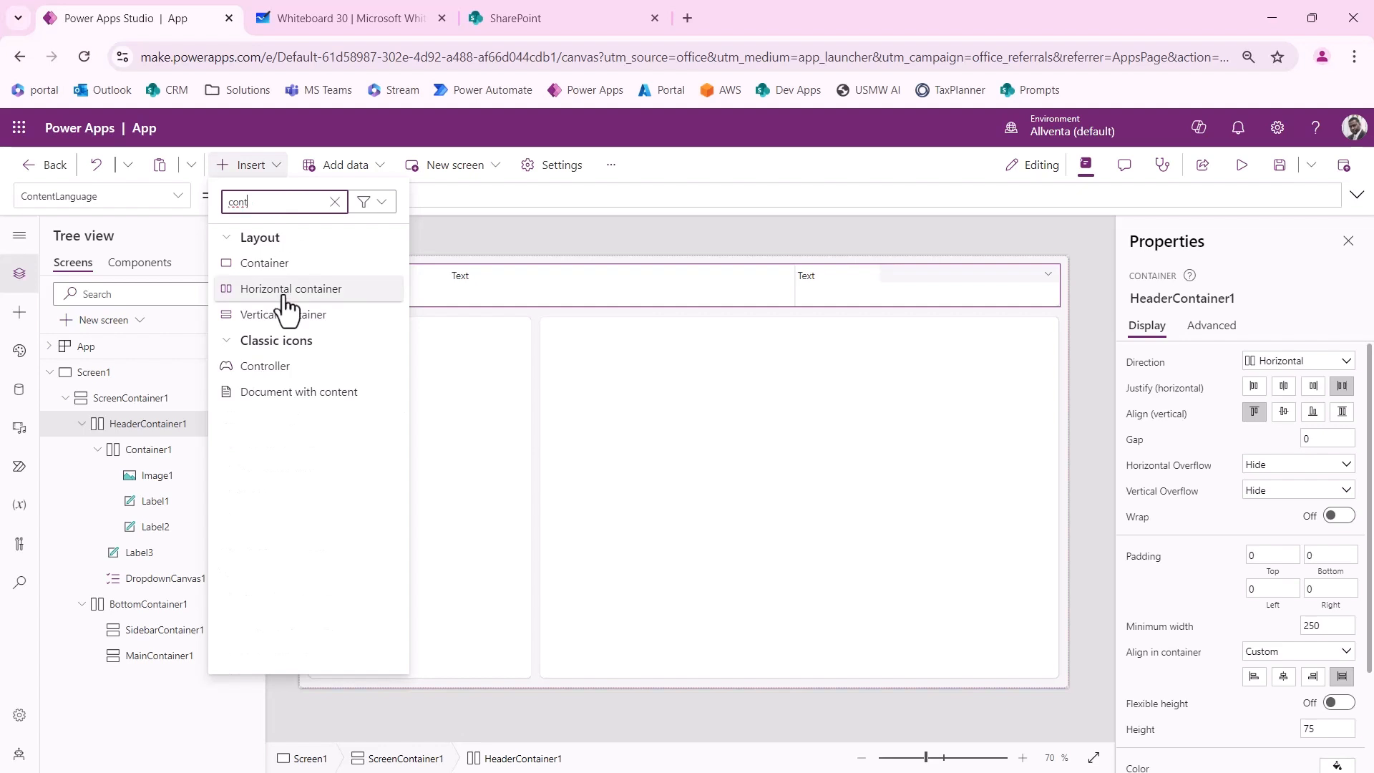
left_click(285, 296)
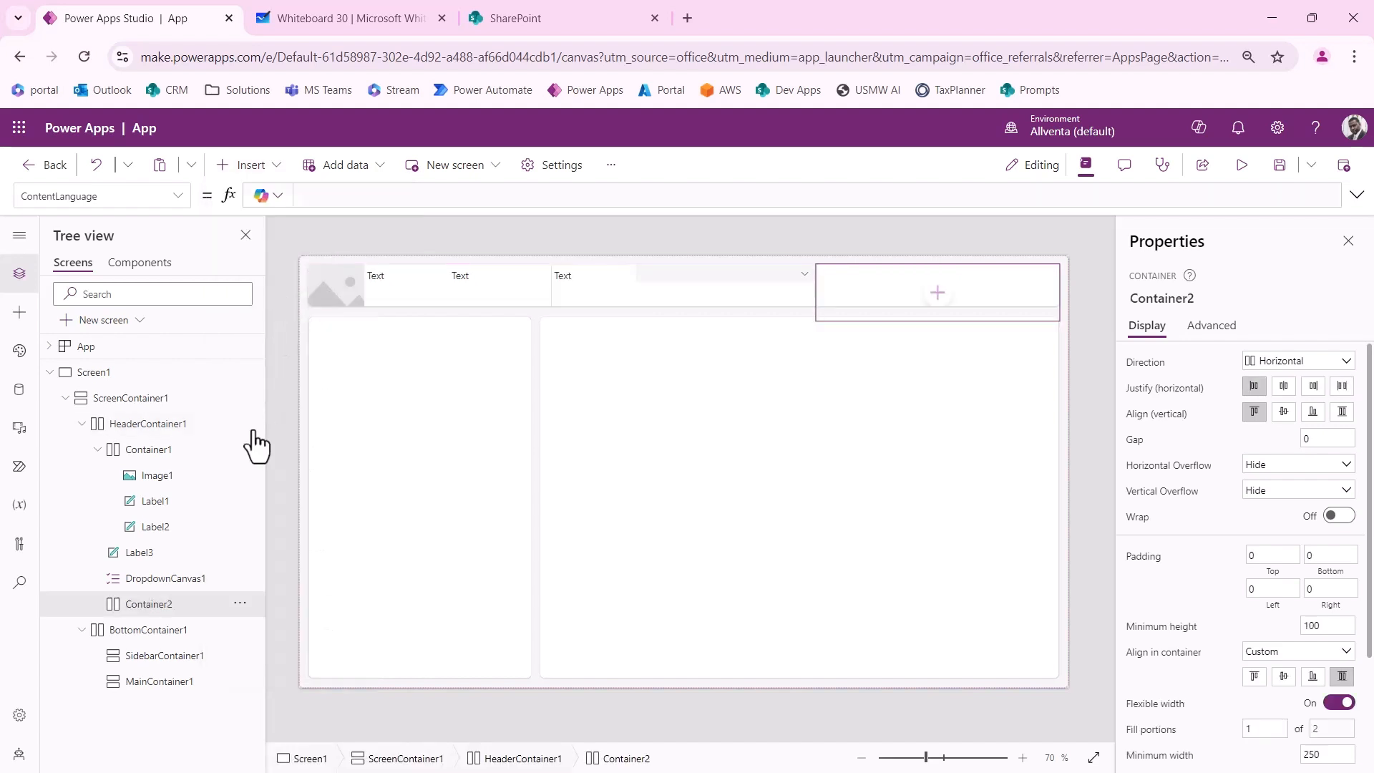
Step: Move Label3 and DropdownCanvas1 into Container2
left_click(172, 555)
left_click(176, 577, "ctrl")
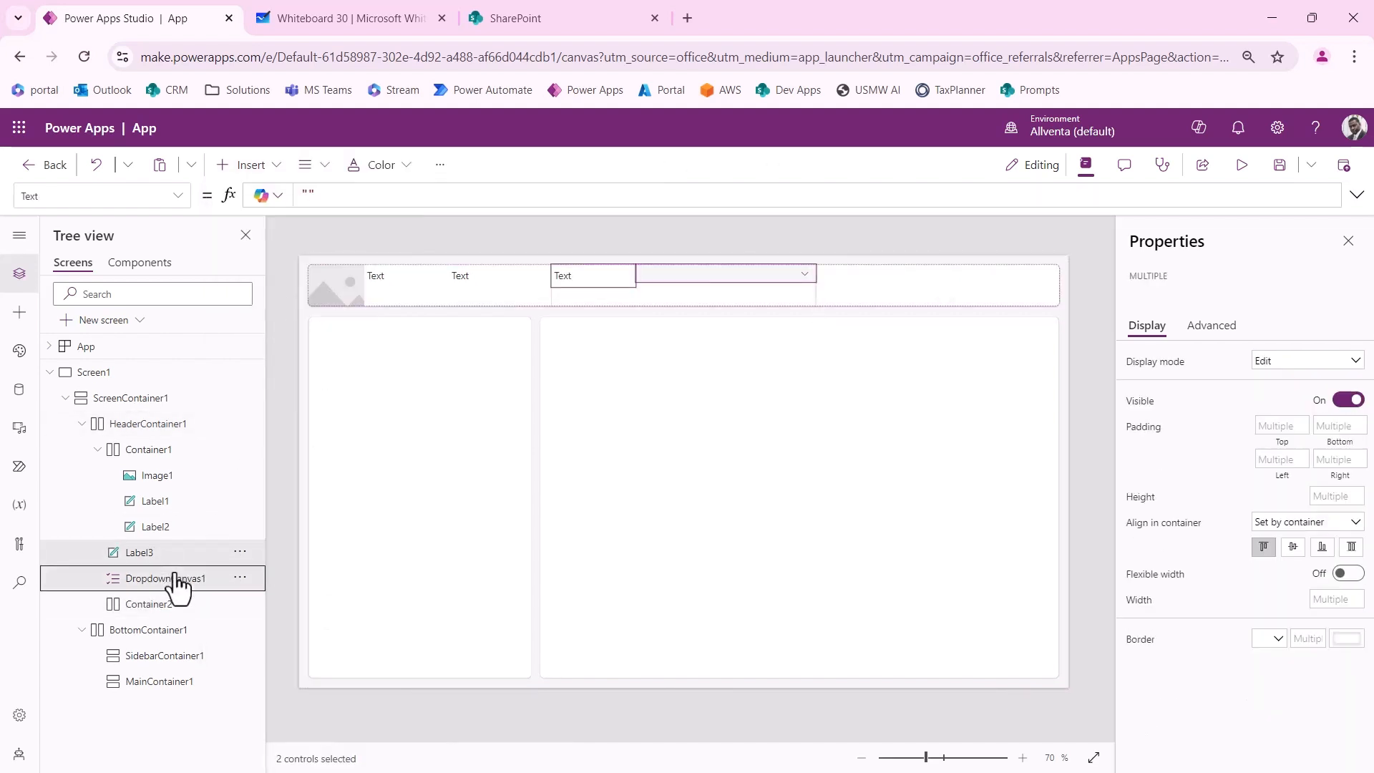
left_click(242, 578)
left_click(281, 382)
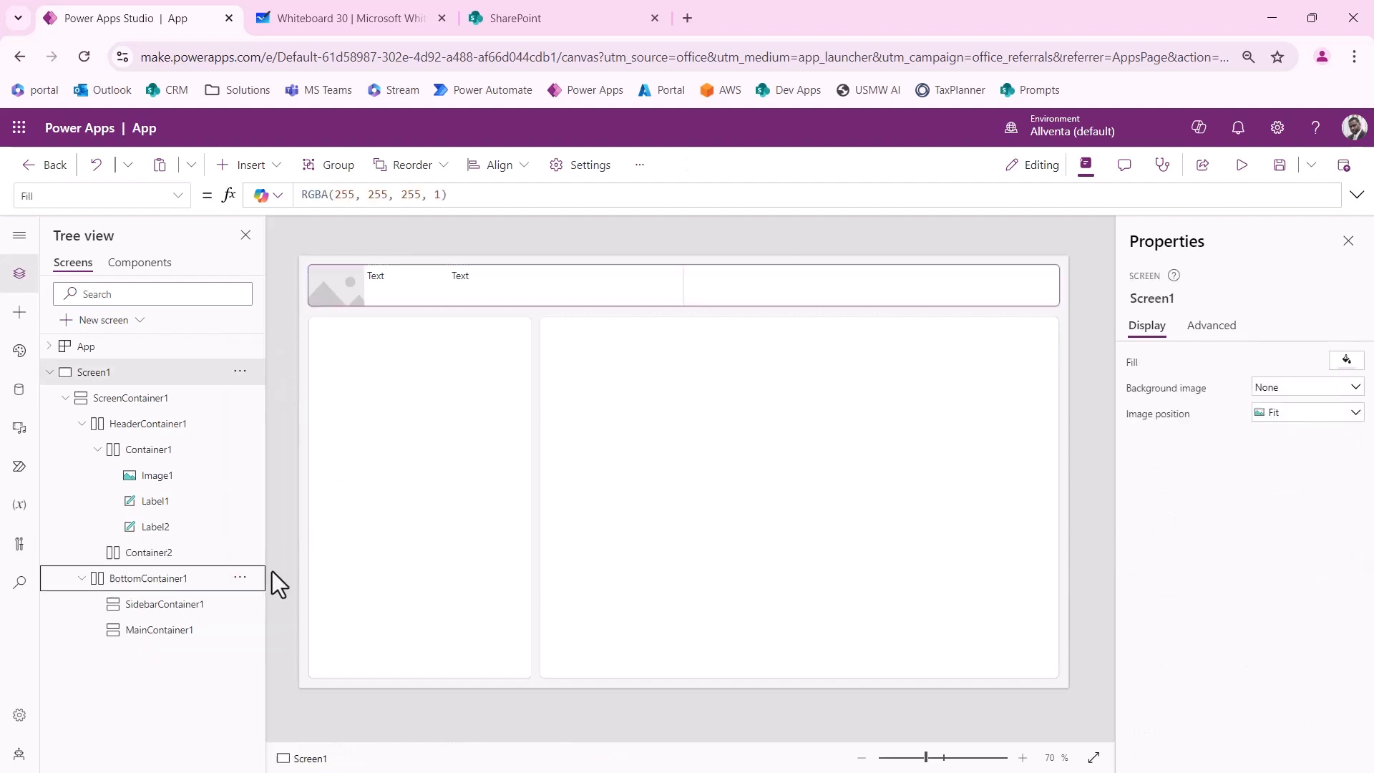
left_click(240, 557)
left_click(240, 554)
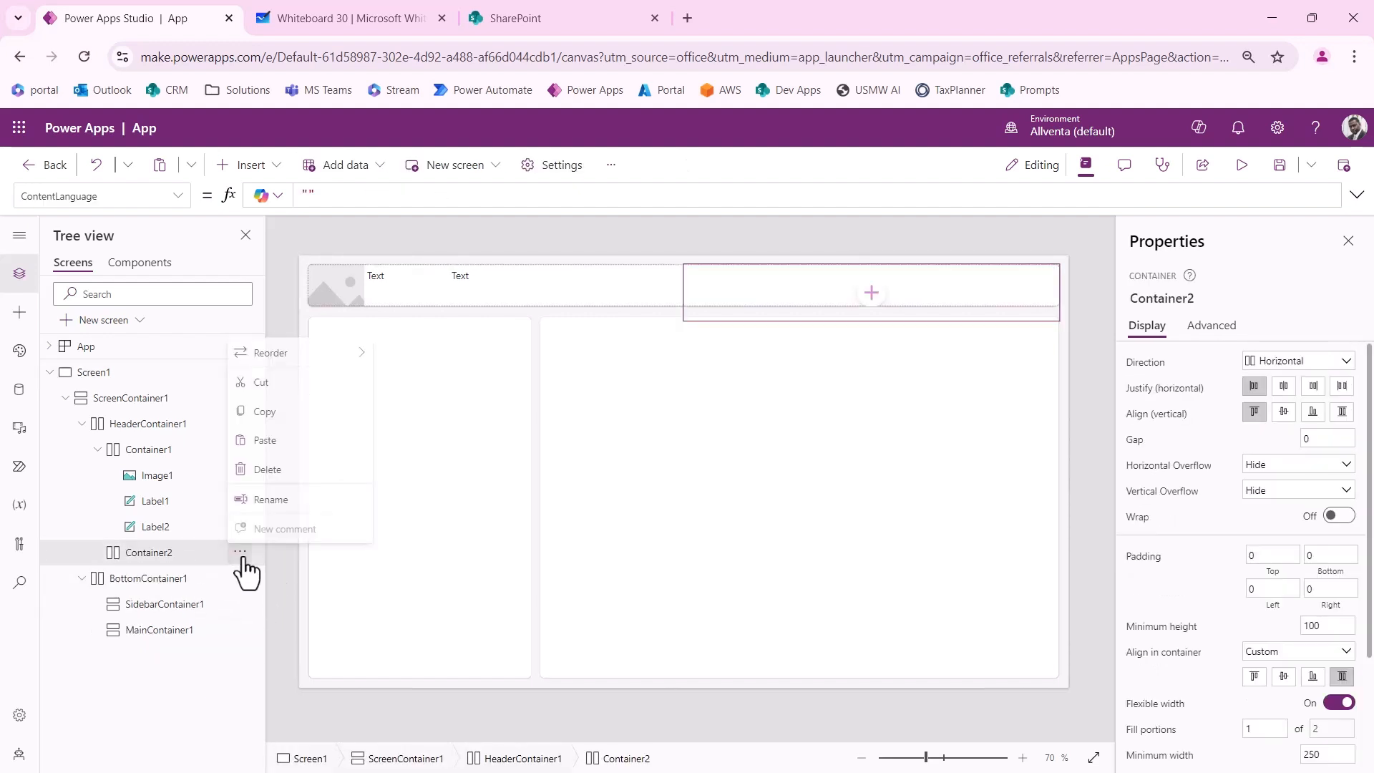
left_click(270, 437)
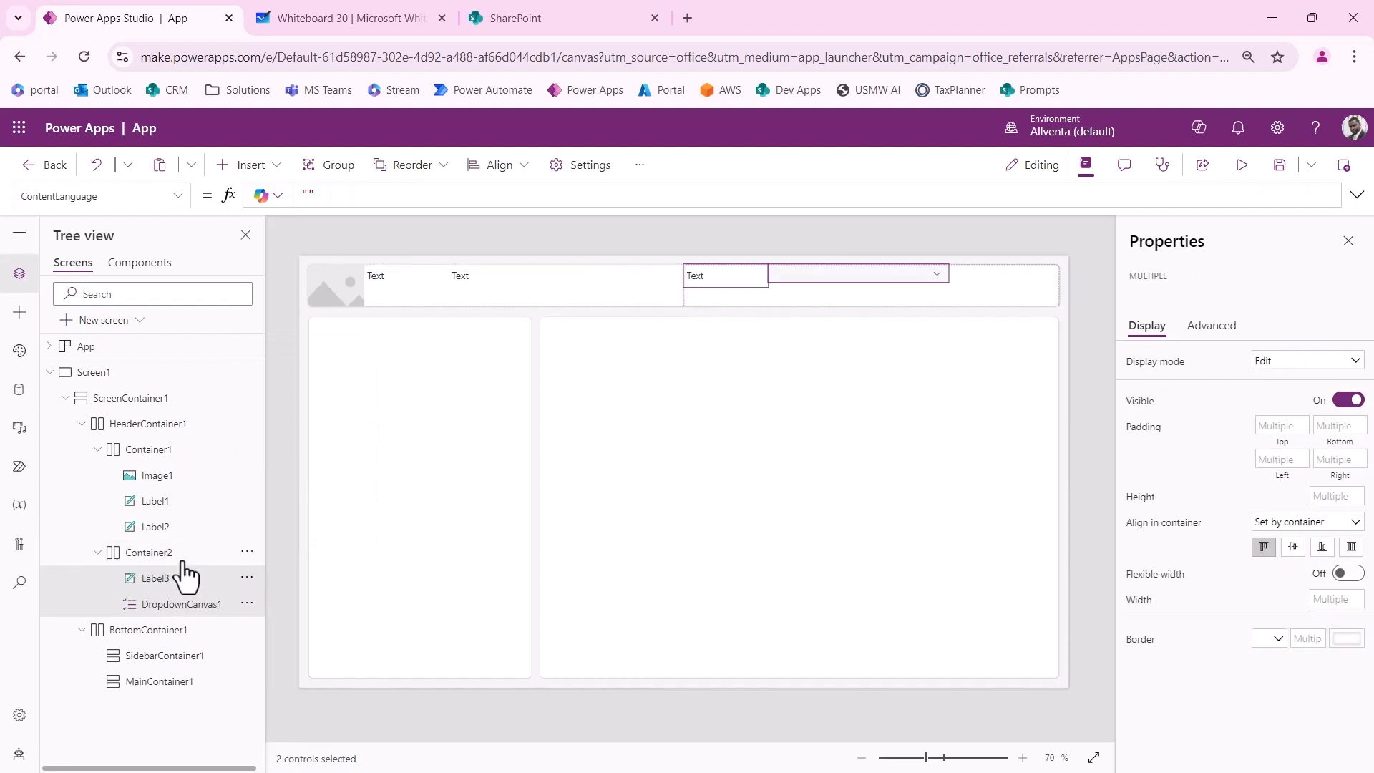
left_click(176, 586)
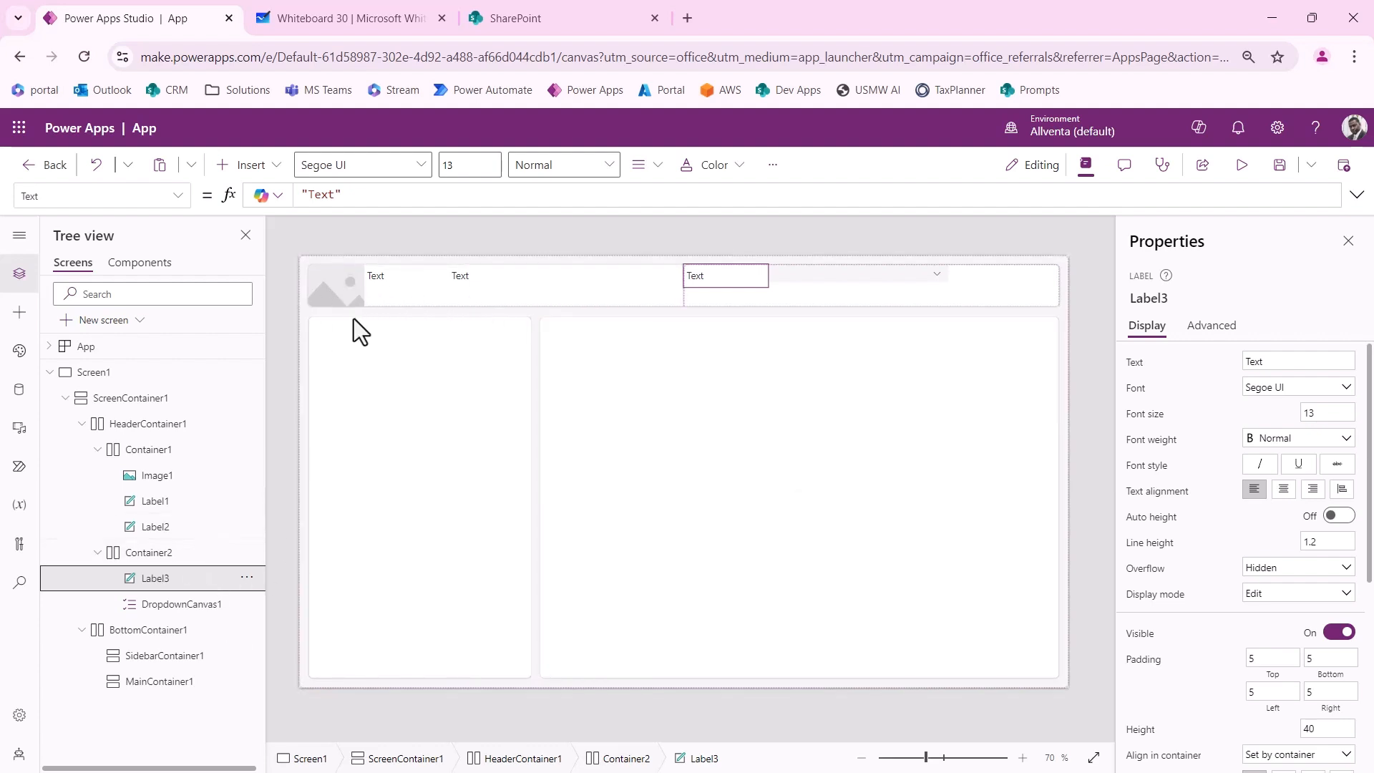
left_click(350, 294)
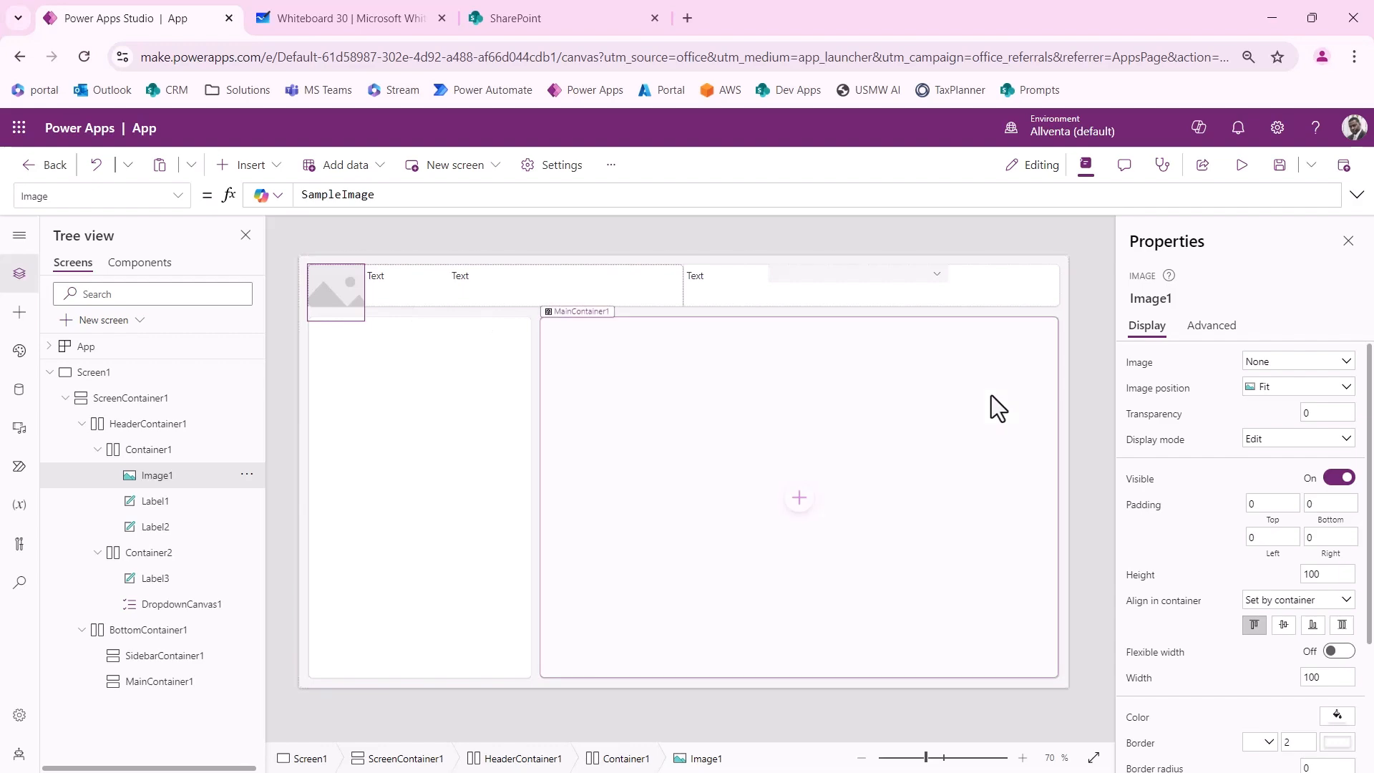
left_click(1263, 363)
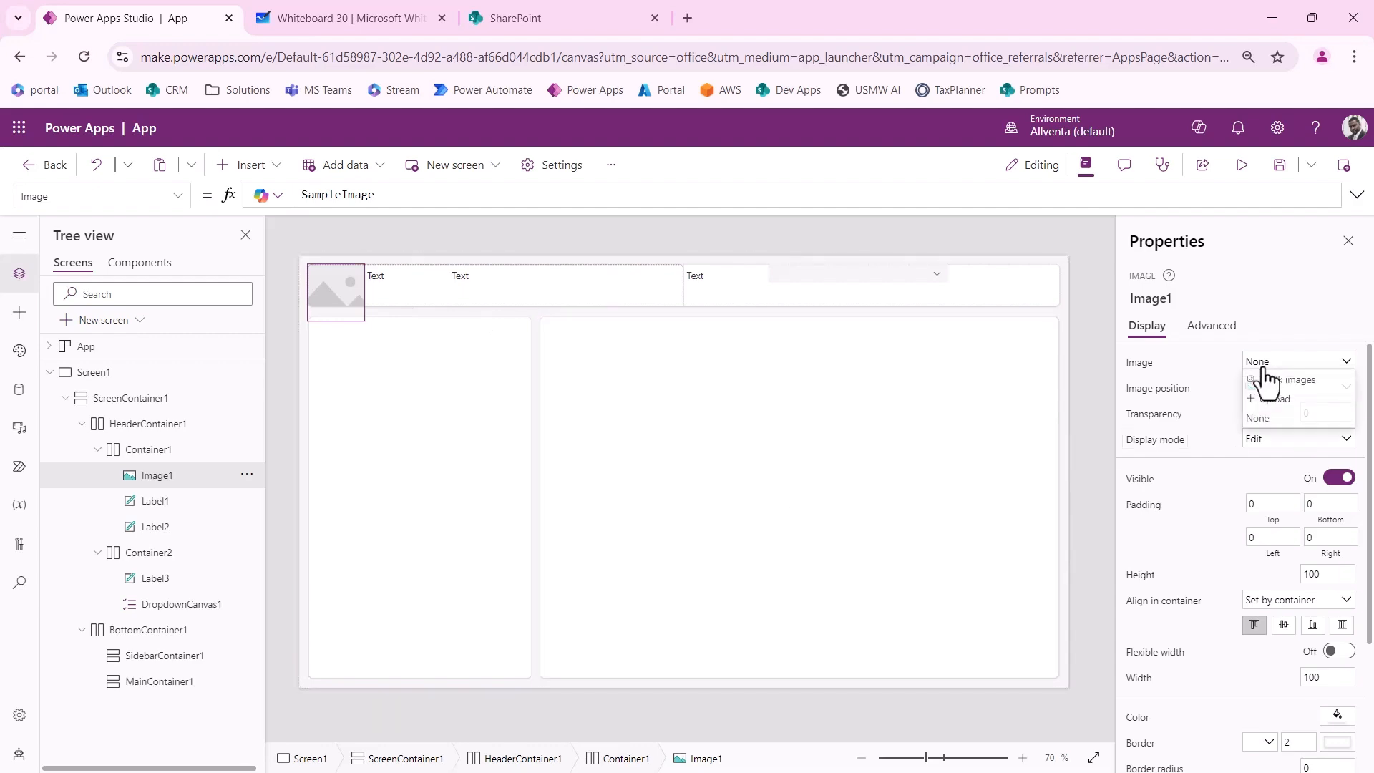
left_click(1285, 405)
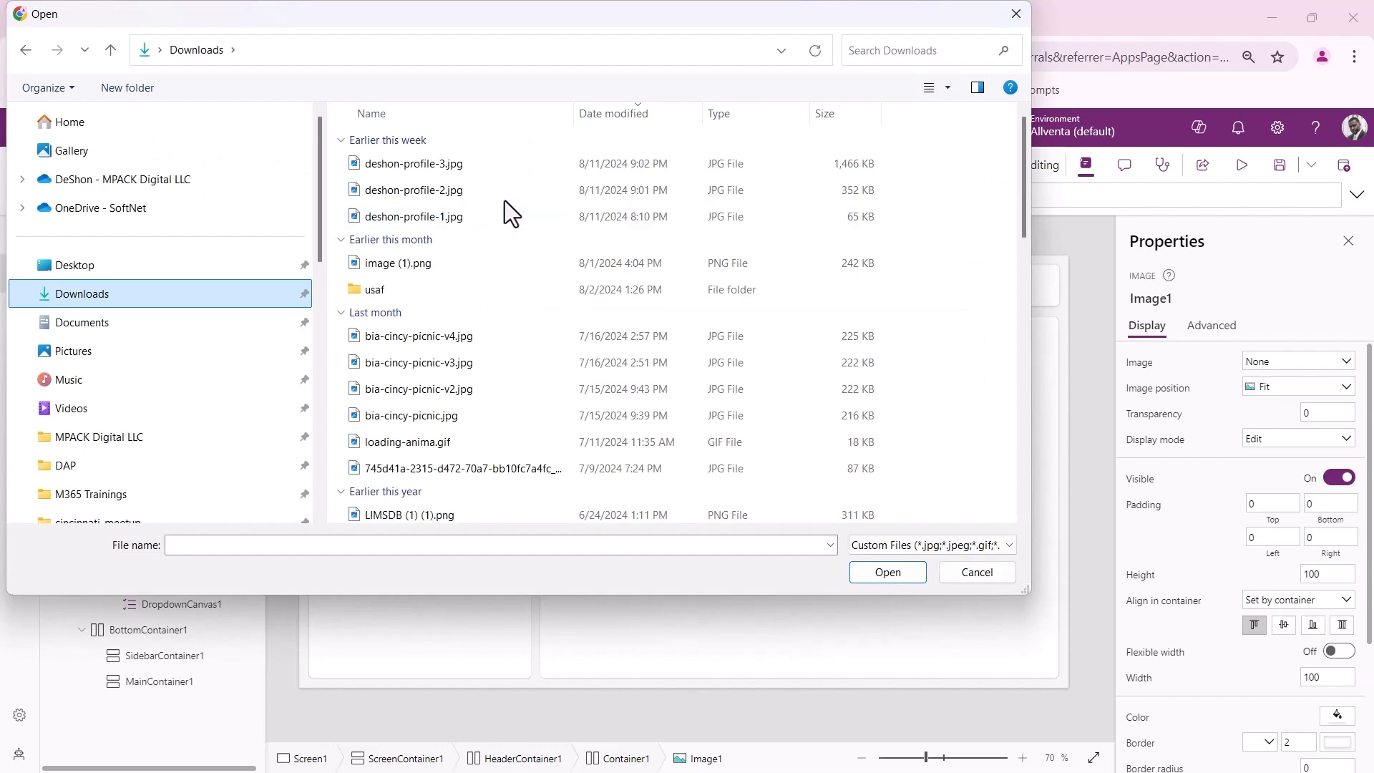
scroll(481, 249, "down", 5)
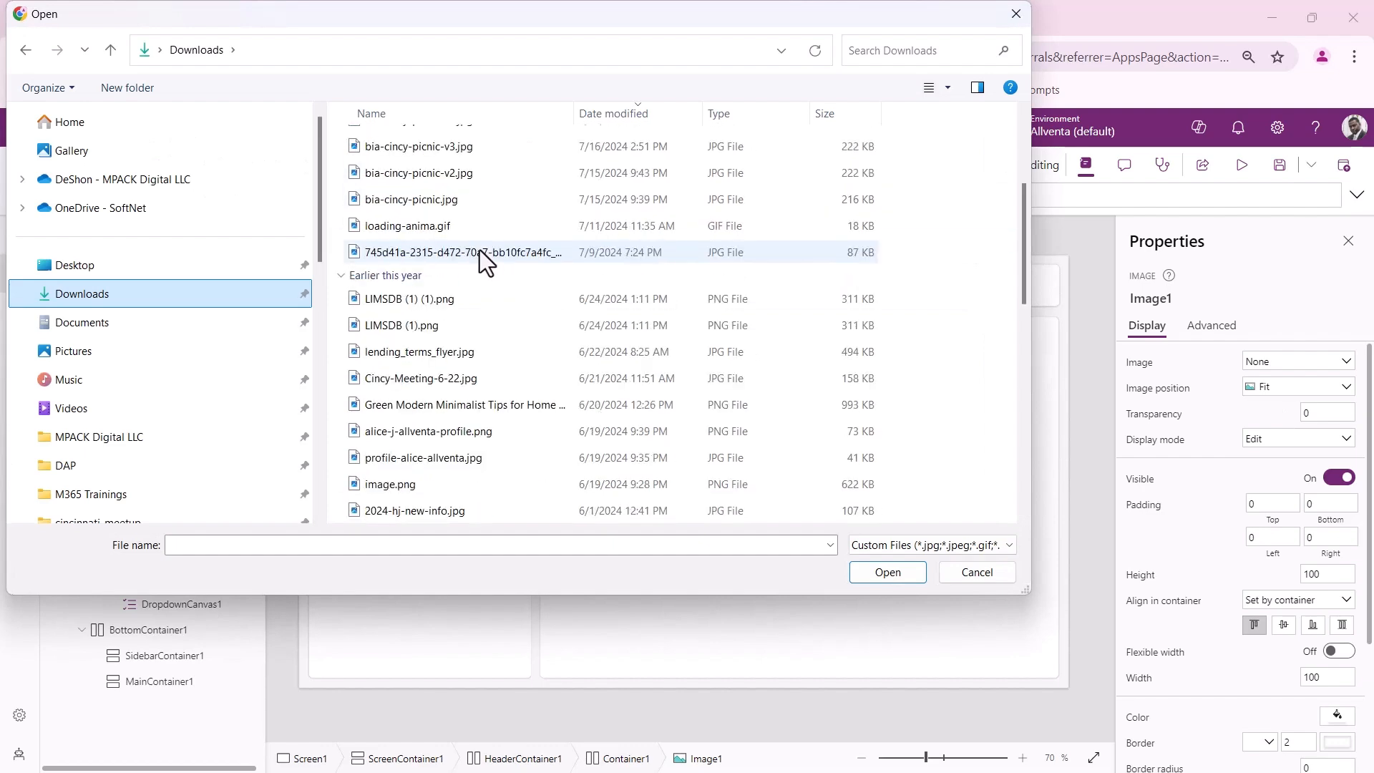
scroll(479, 251, "up", 3)
scroll(478, 250, "up", 2)
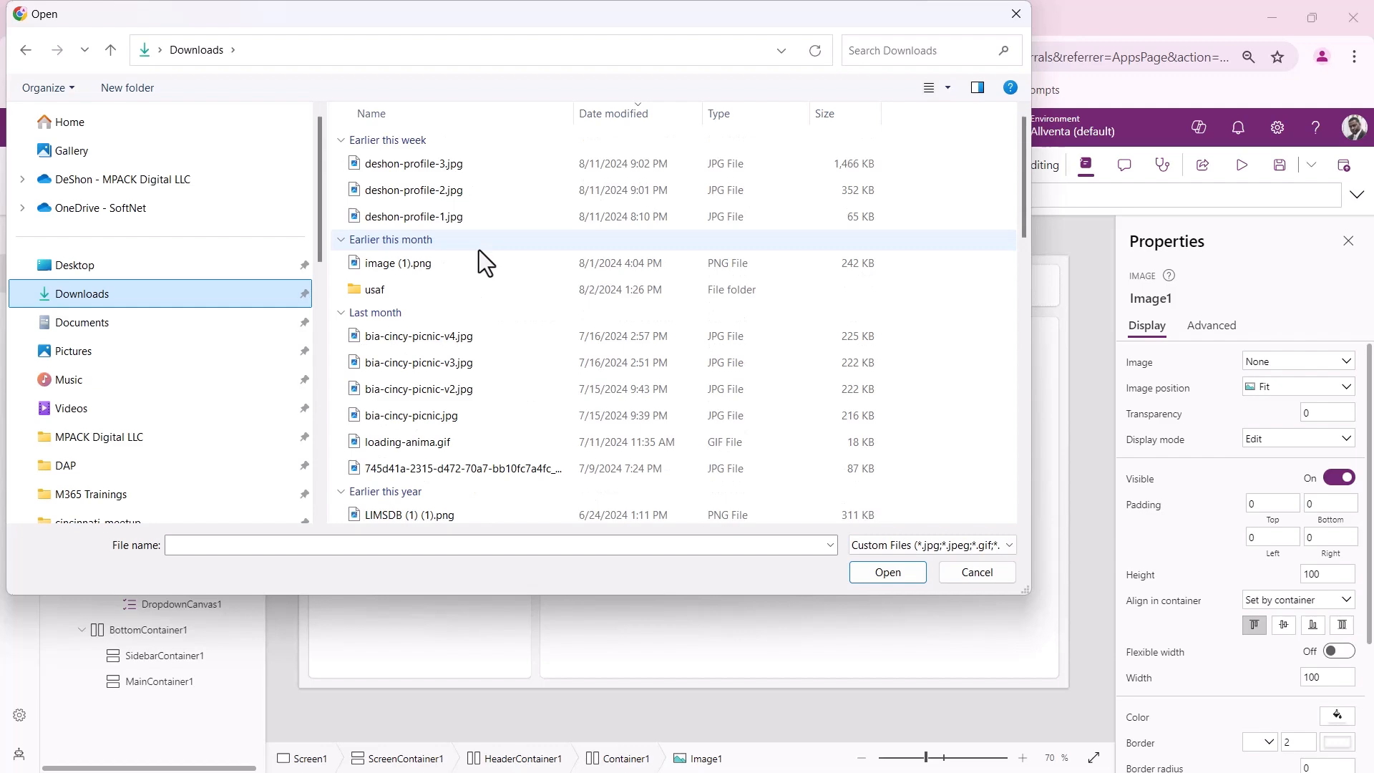
left_click(948, 91)
scroll(698, 281, "down", 10)
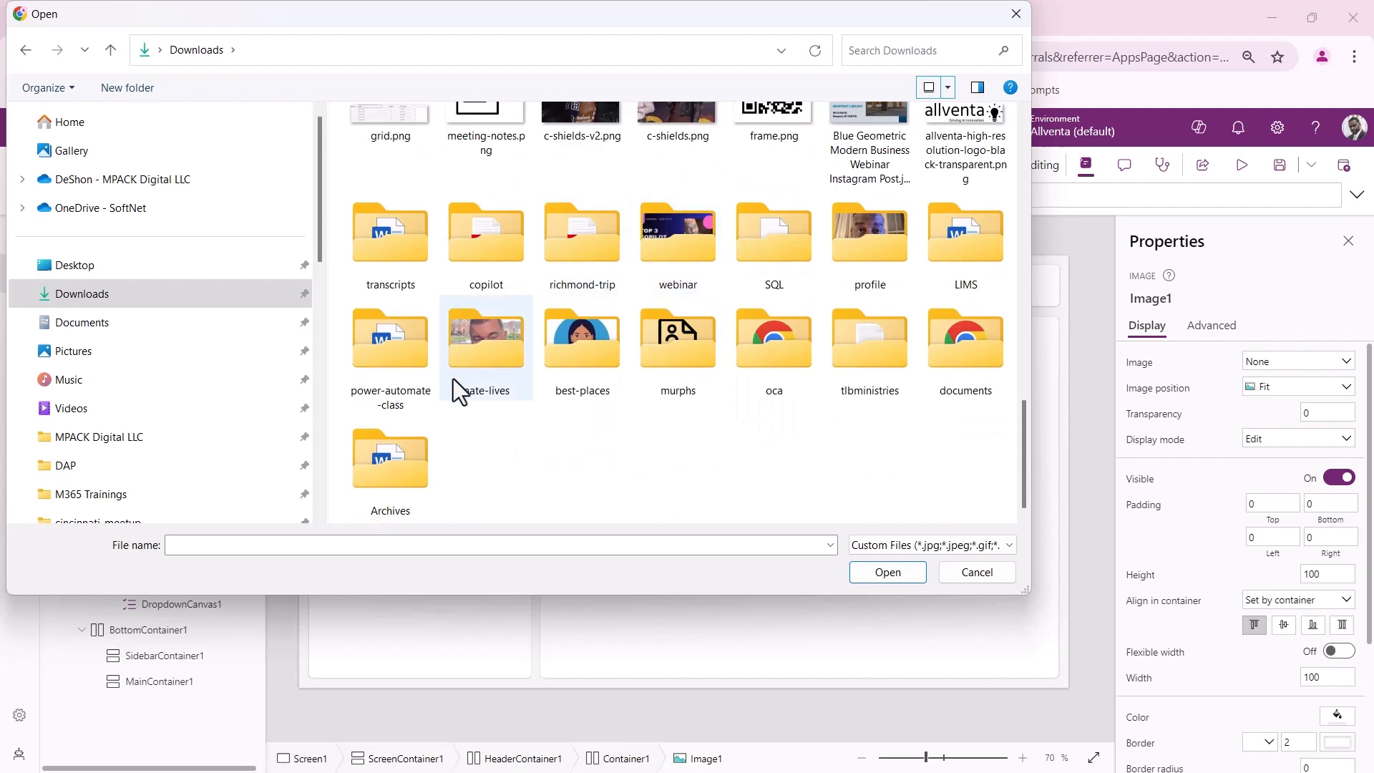
left_click(977, 572)
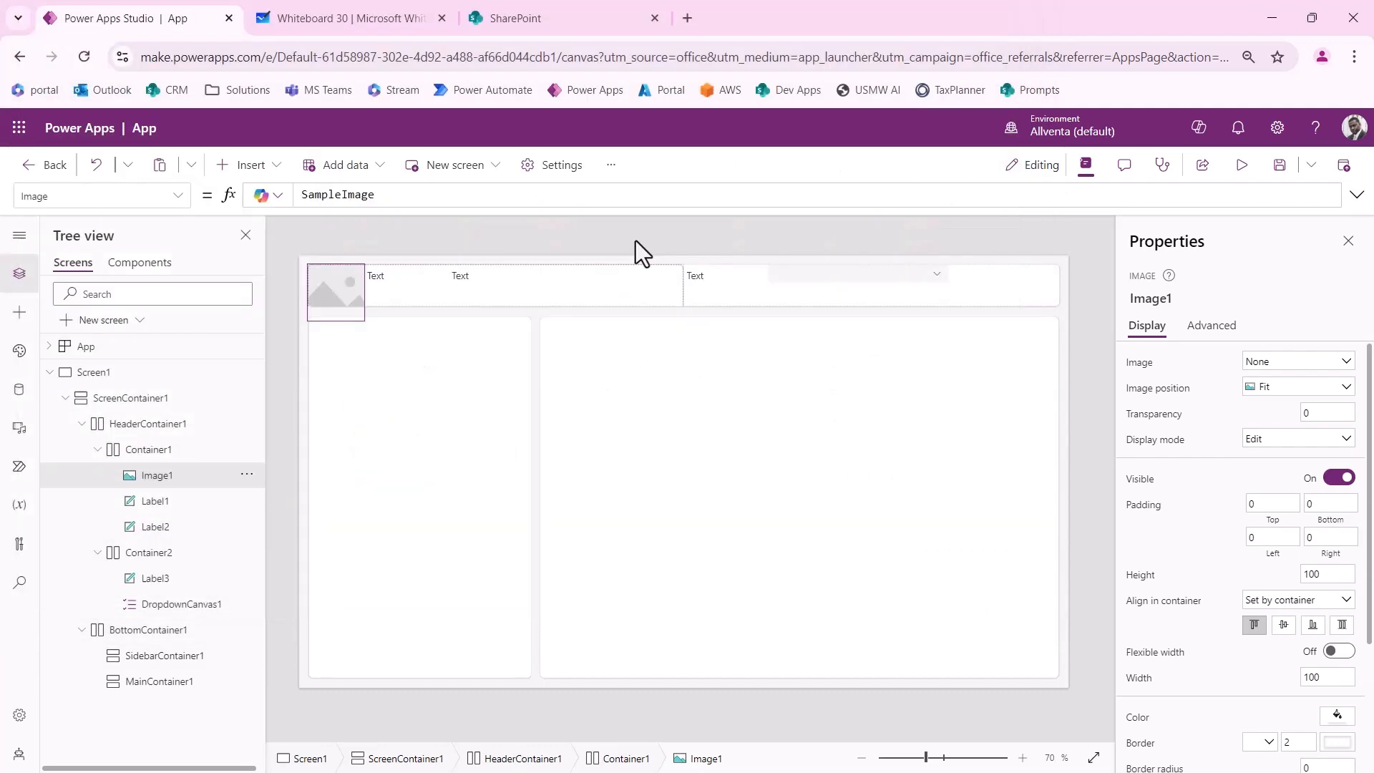
Step: Search Google Images for "project icon" in a new browser tab
left_click(687, 19)
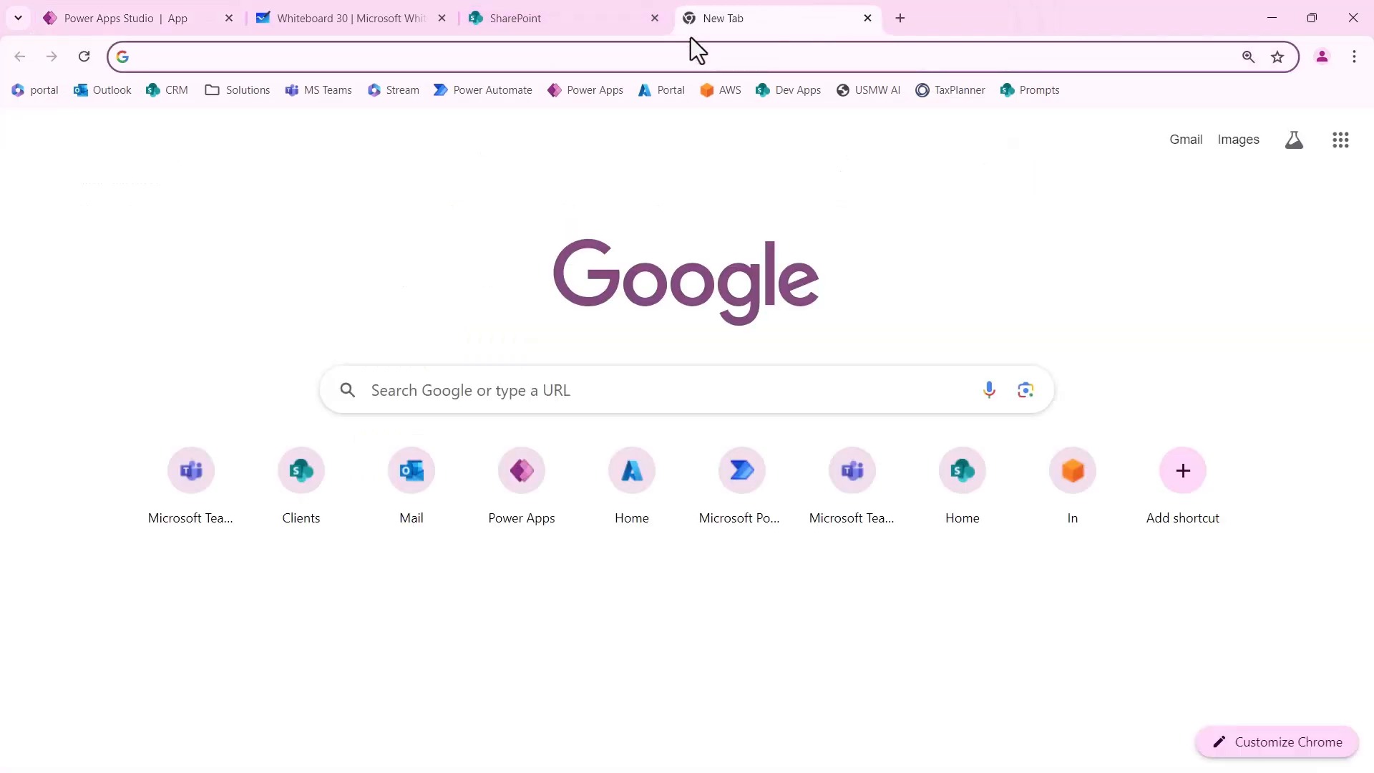
type("project icon")
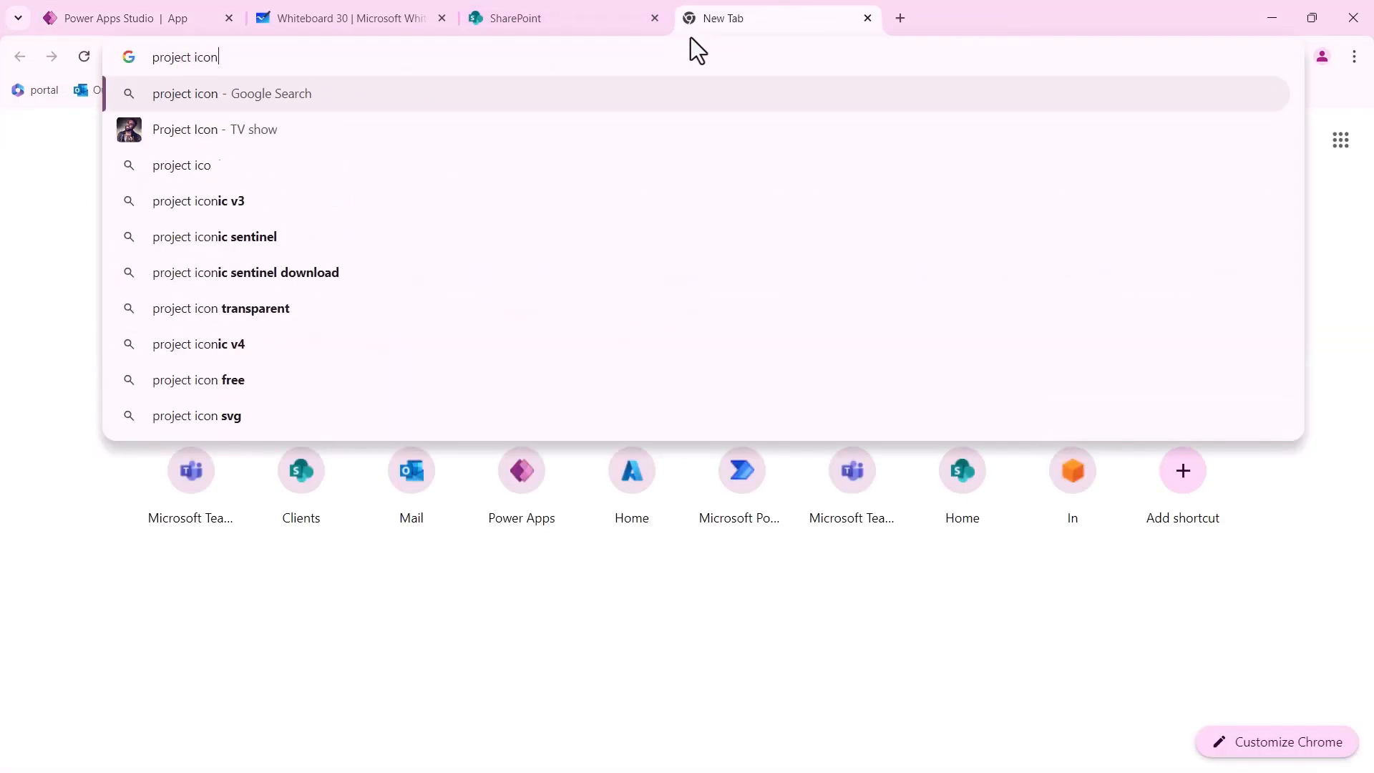
key("Return")
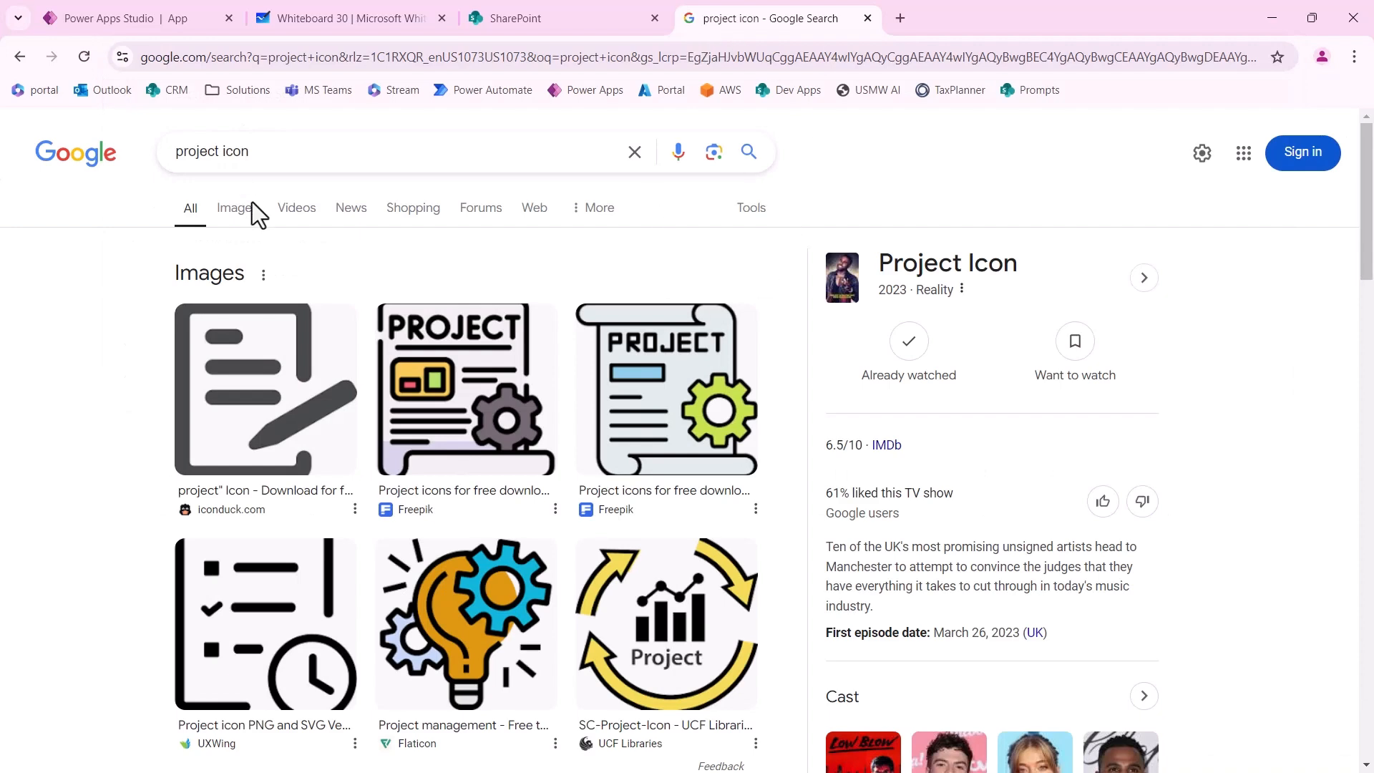
left_click(247, 212)
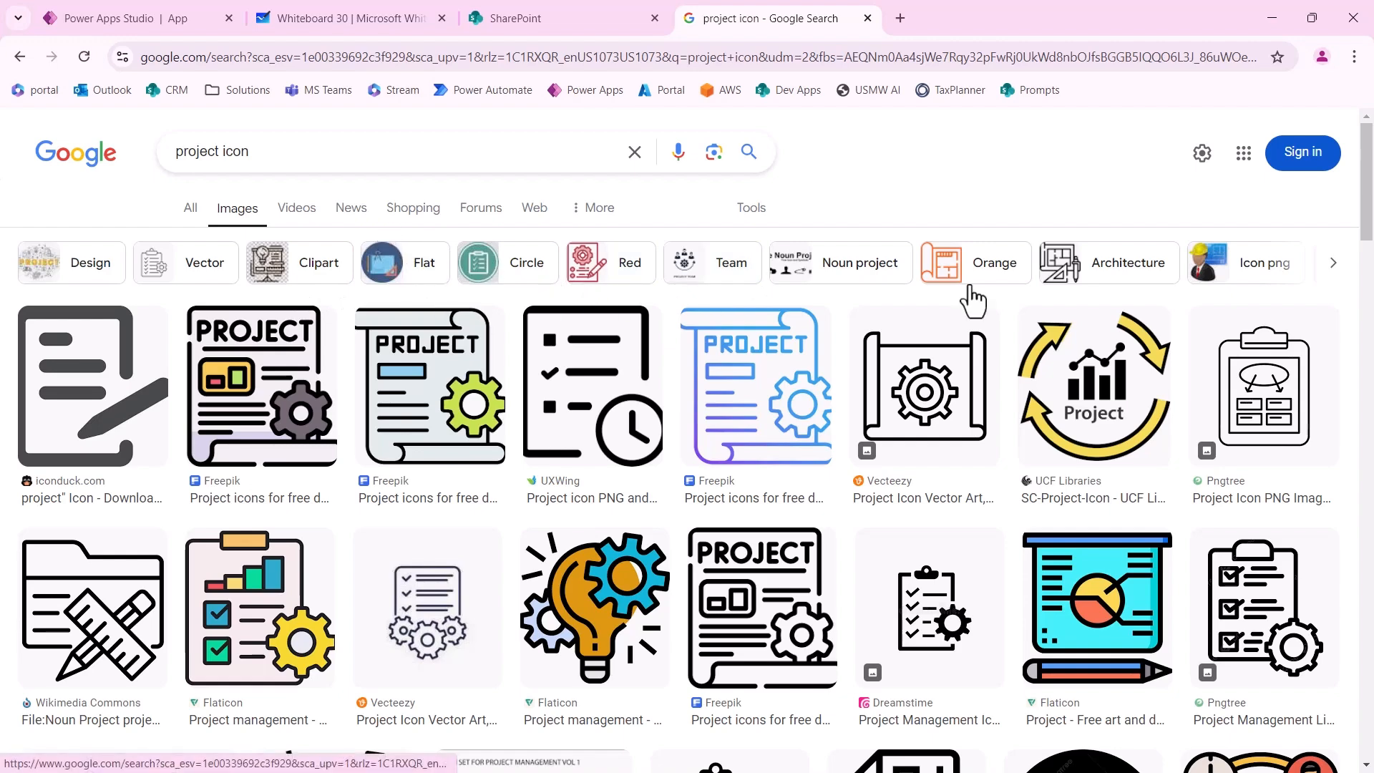
Step: Browse the image results and open the green Microsoft Project icon from Icon Archive
scroll(1077, 404, "down", 1)
scroll(1077, 406, "down", 8)
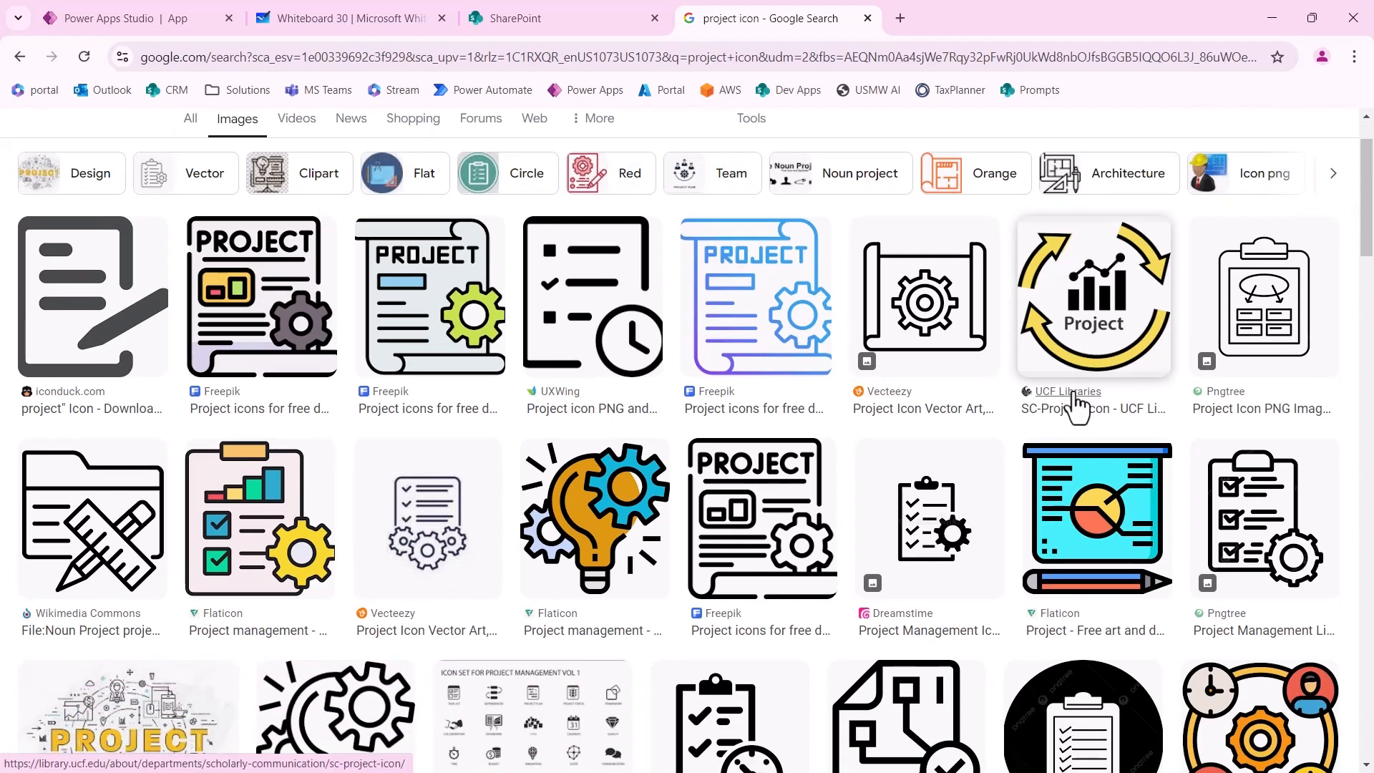
scroll(1077, 406, "down", 8)
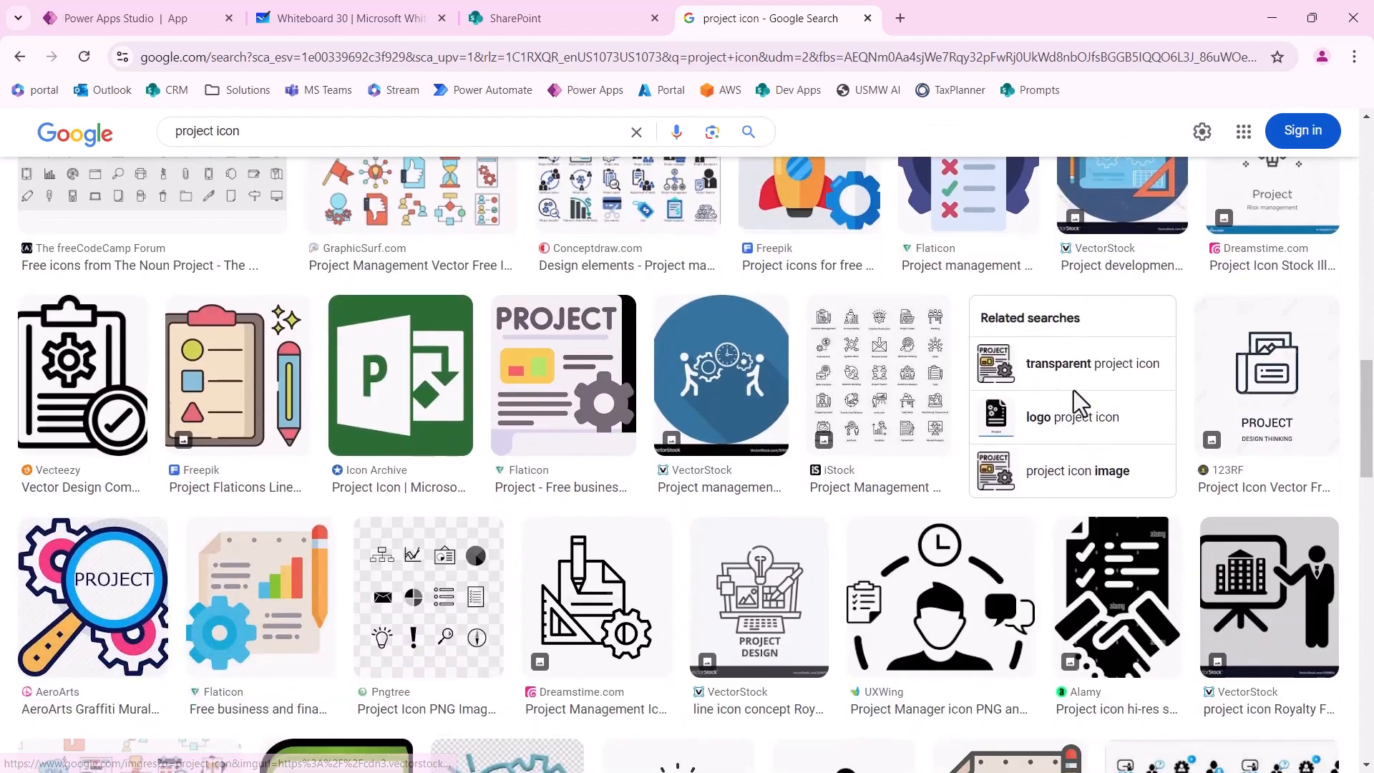
left_click(373, 413)
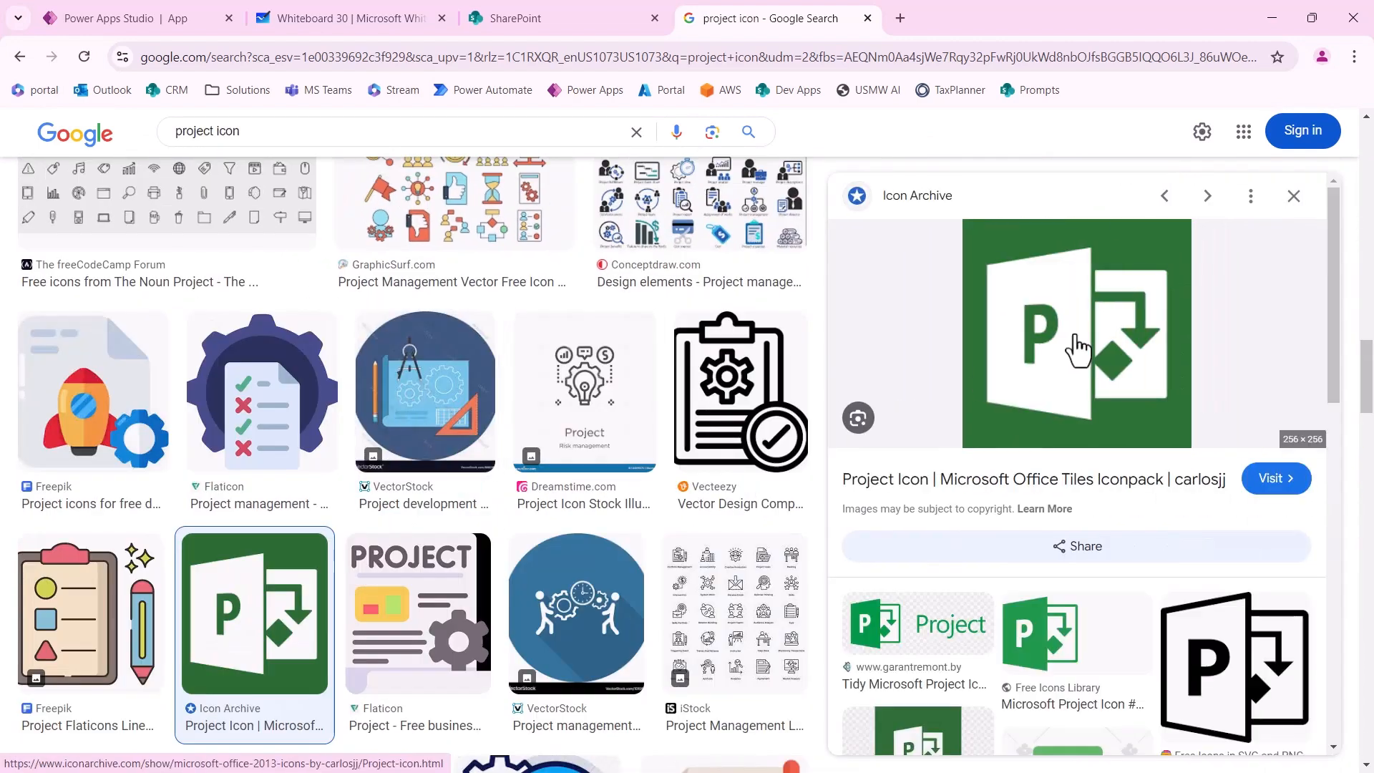
Step: Save the previewed image as Project-icon.png in a new Downloads subfolder named project-pulse
right_click(1076, 334)
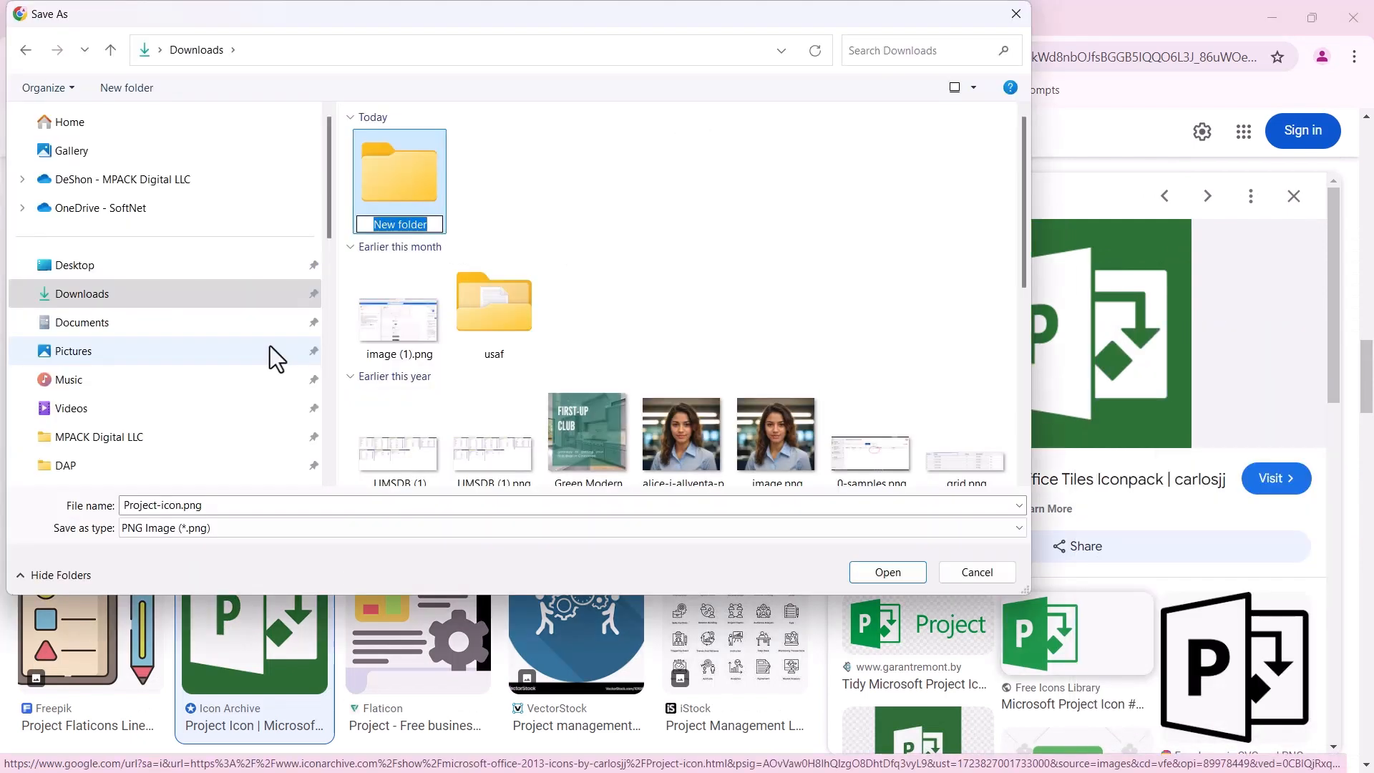
type("pro")
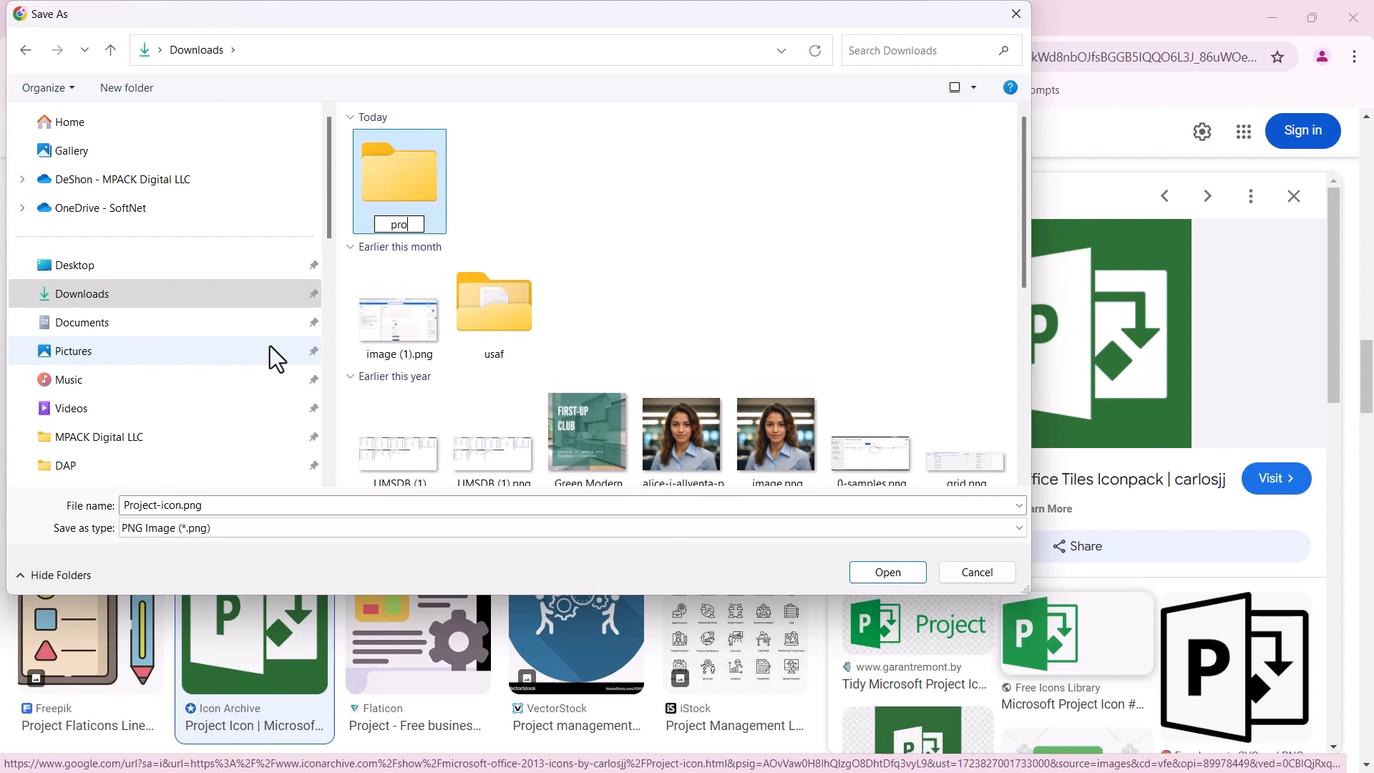
type("ject-pulse")
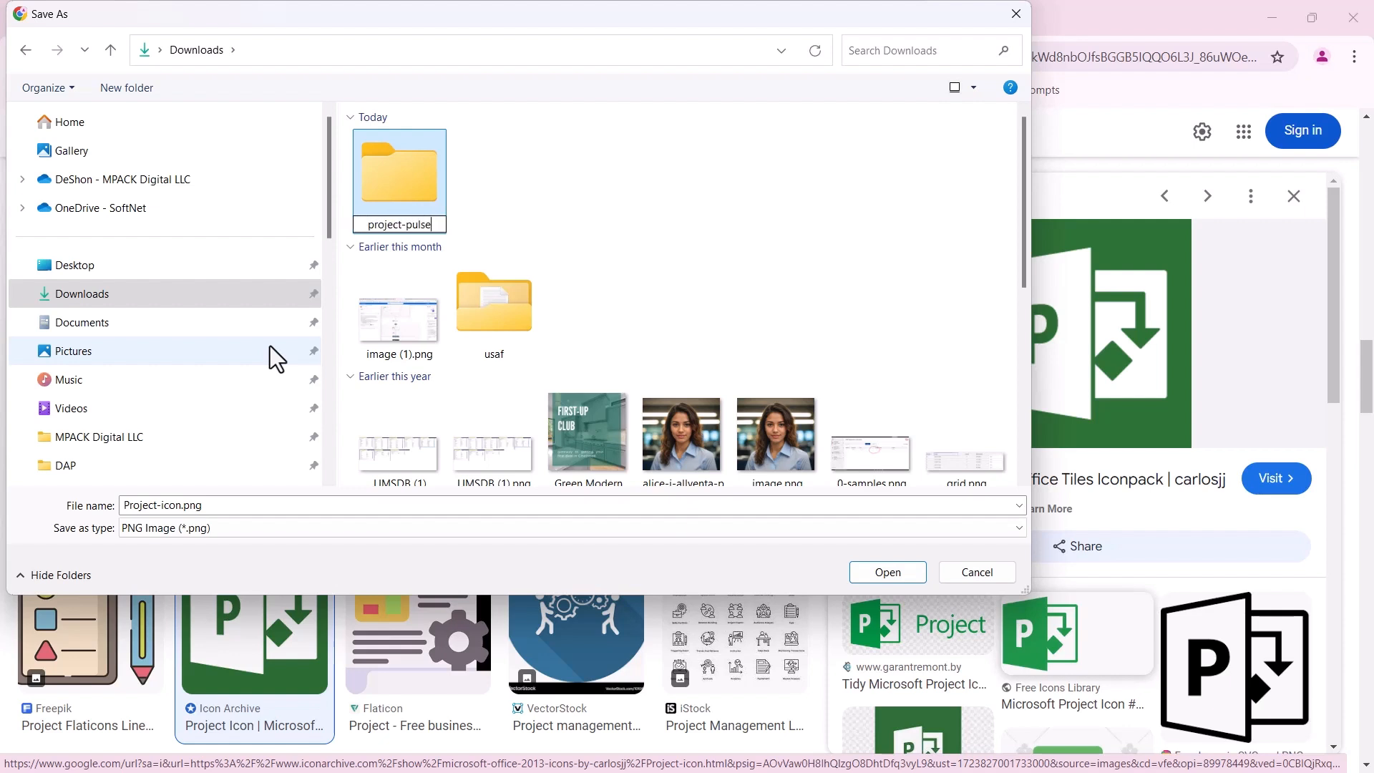
key("Return")
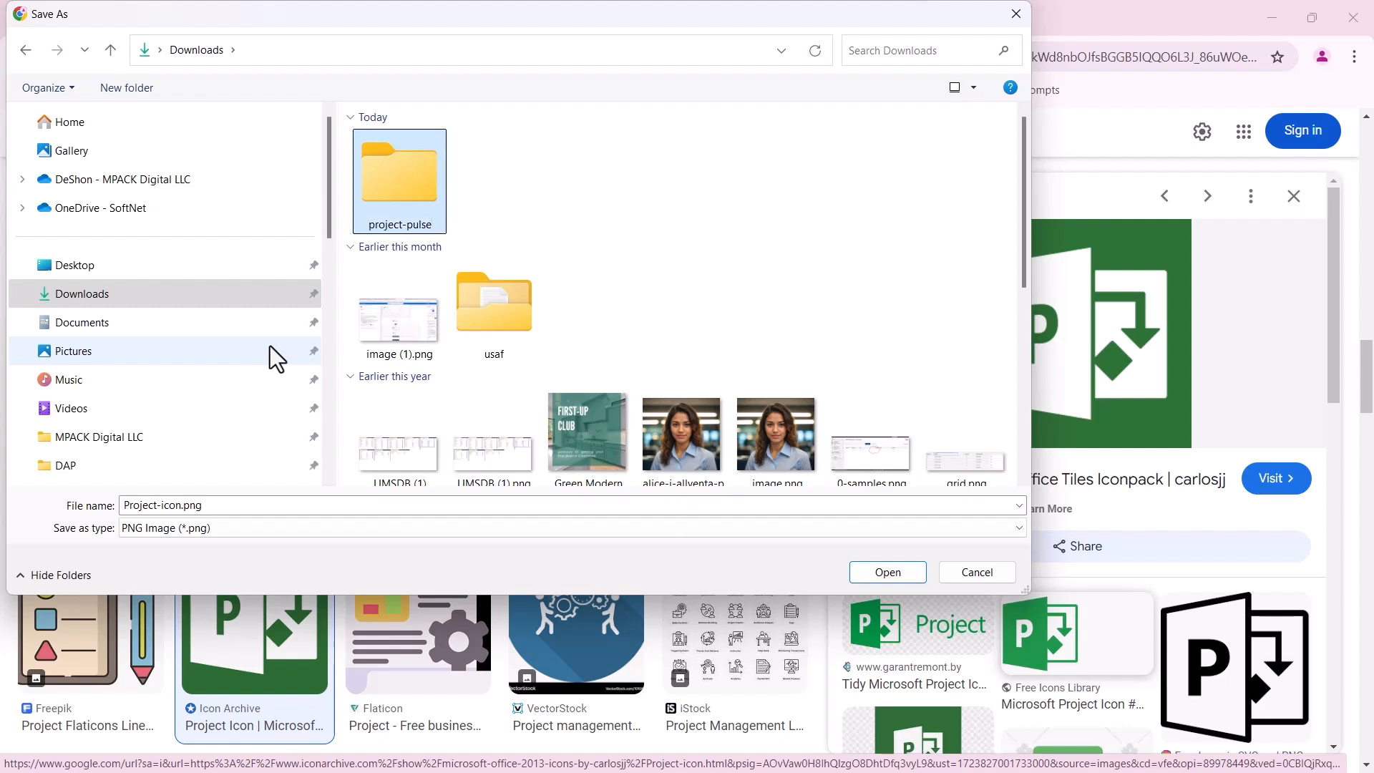
double_click(386, 185)
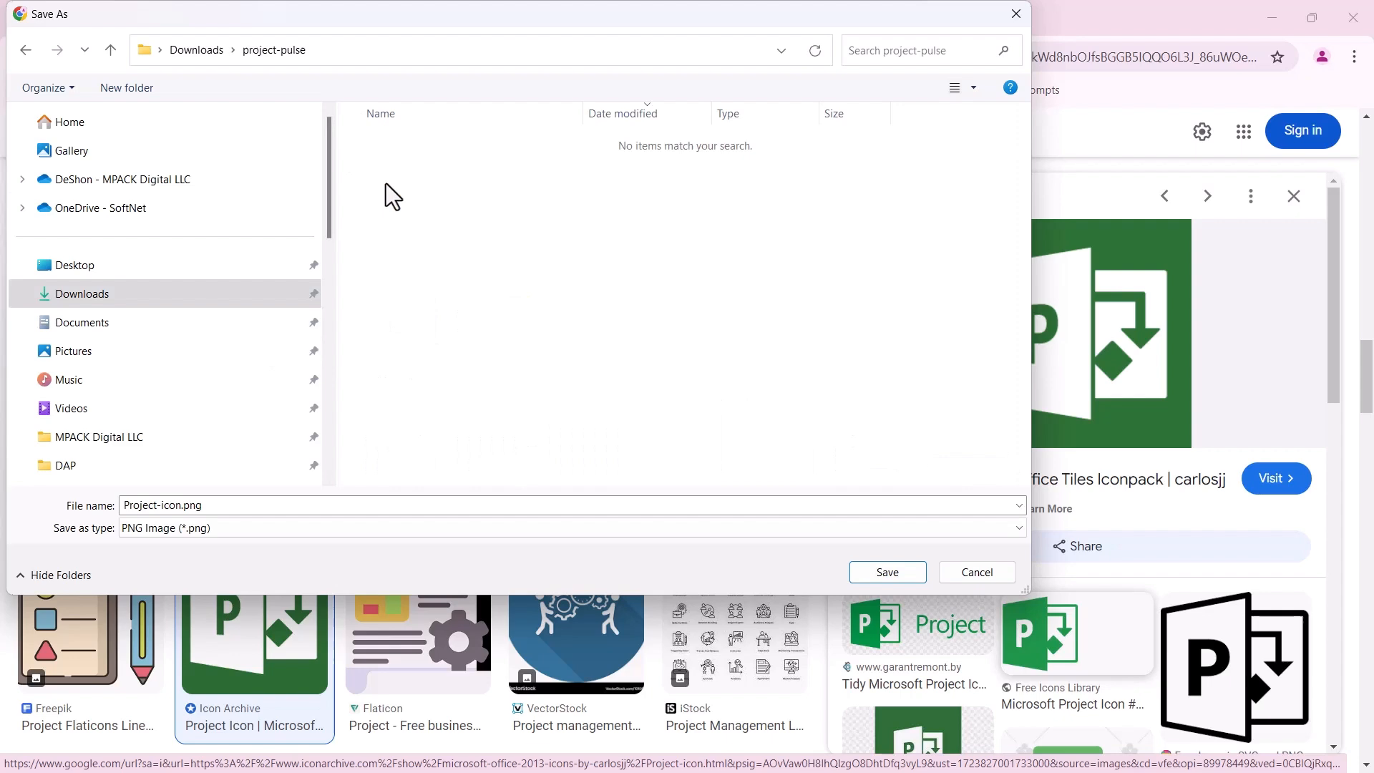
left_click(900, 574)
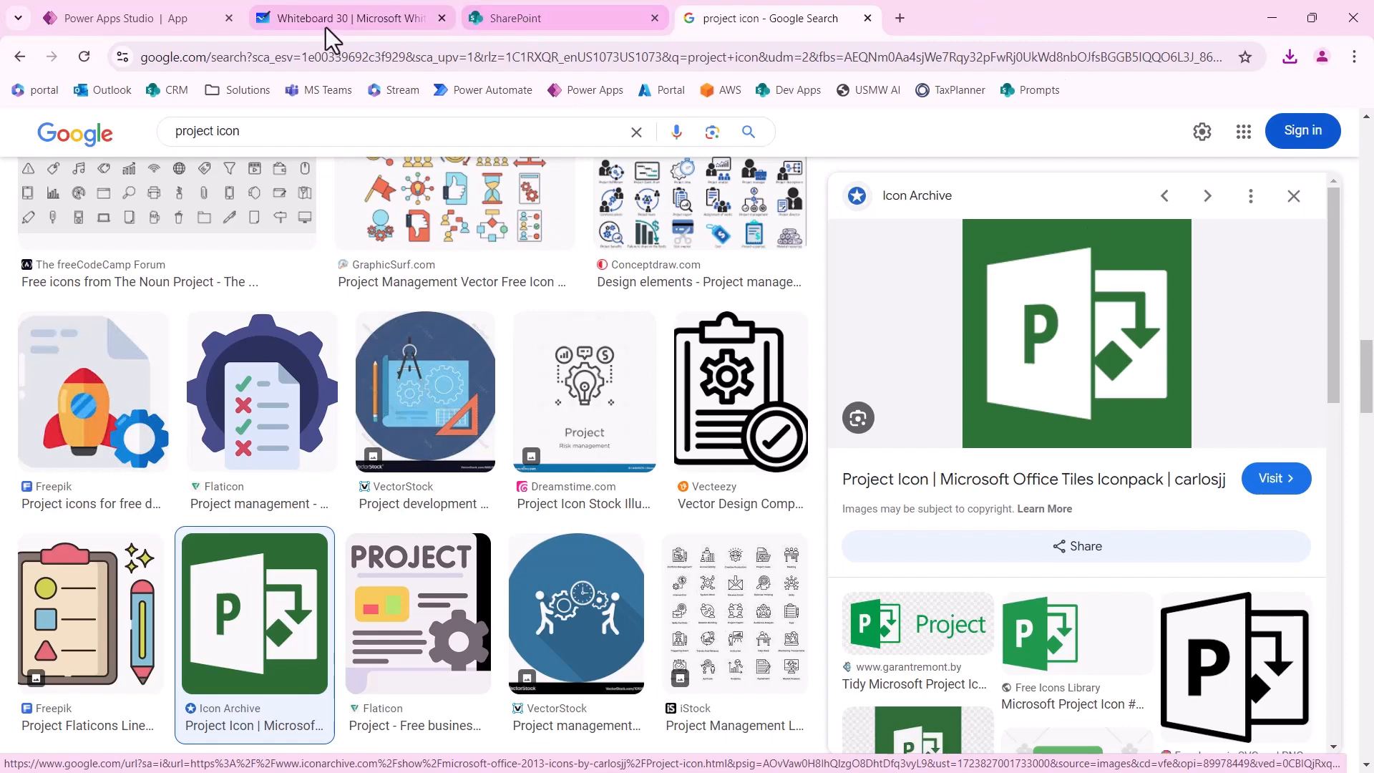
Step: Switch back to Power Apps Studio and upload Project-icon.png from Downloads/project-pulse as the picture for Image1
left_click(175, 18)
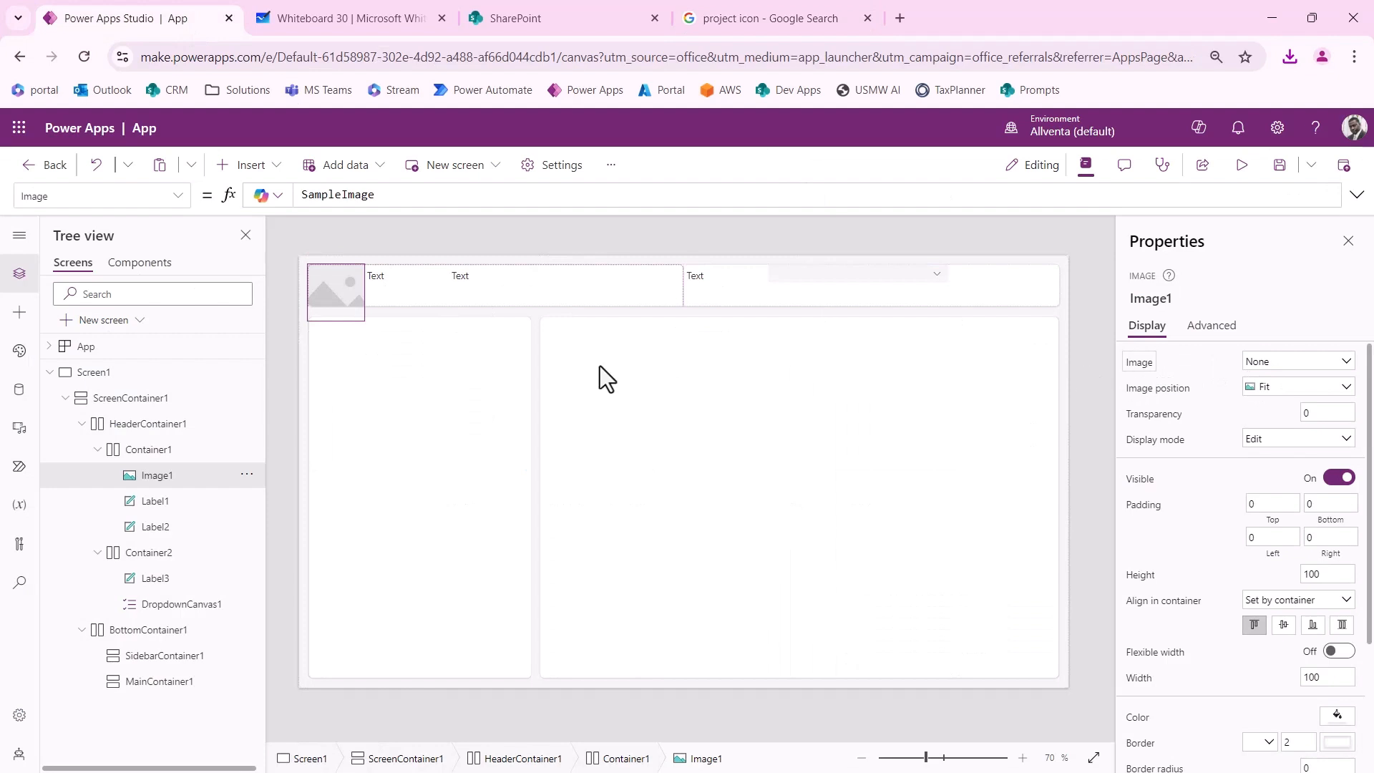
mouse_move(329, 290)
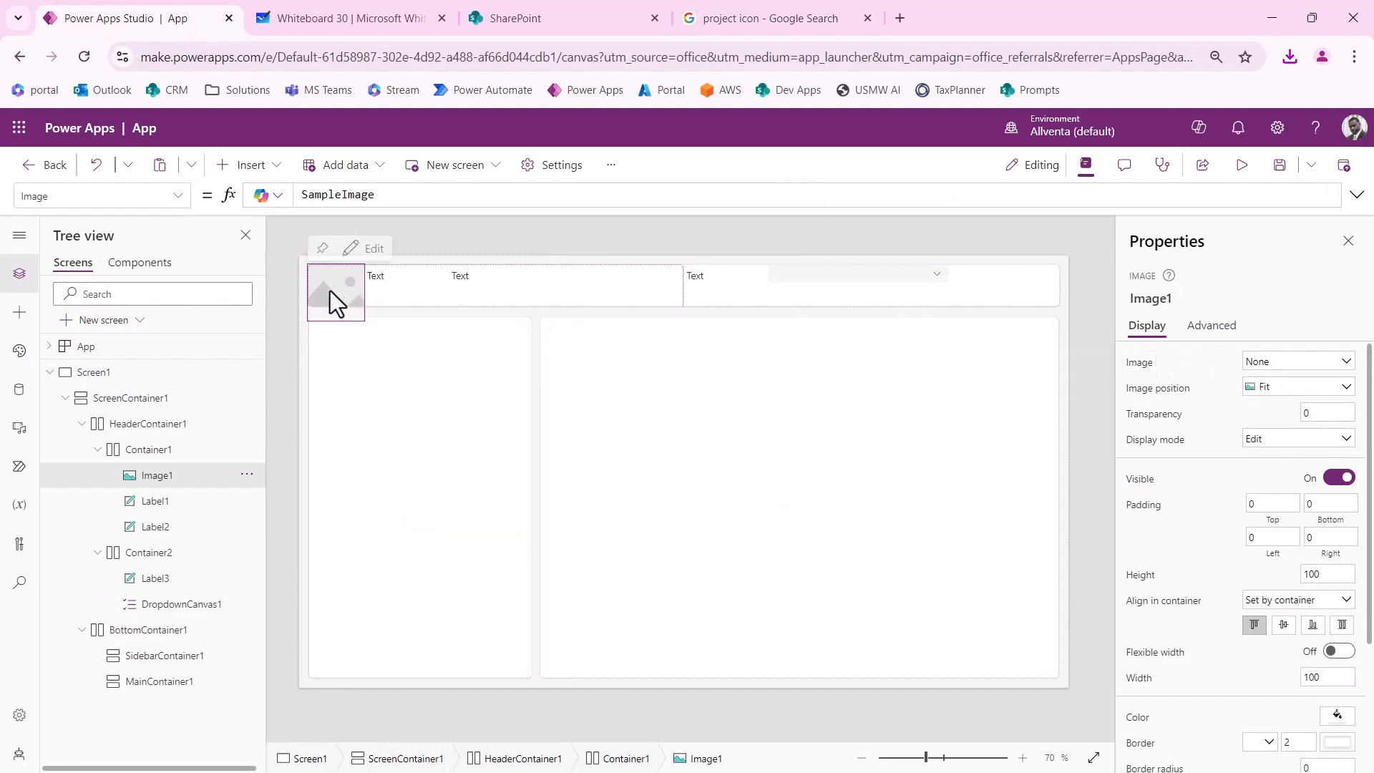
left_click(1288, 374)
left_click(1287, 404)
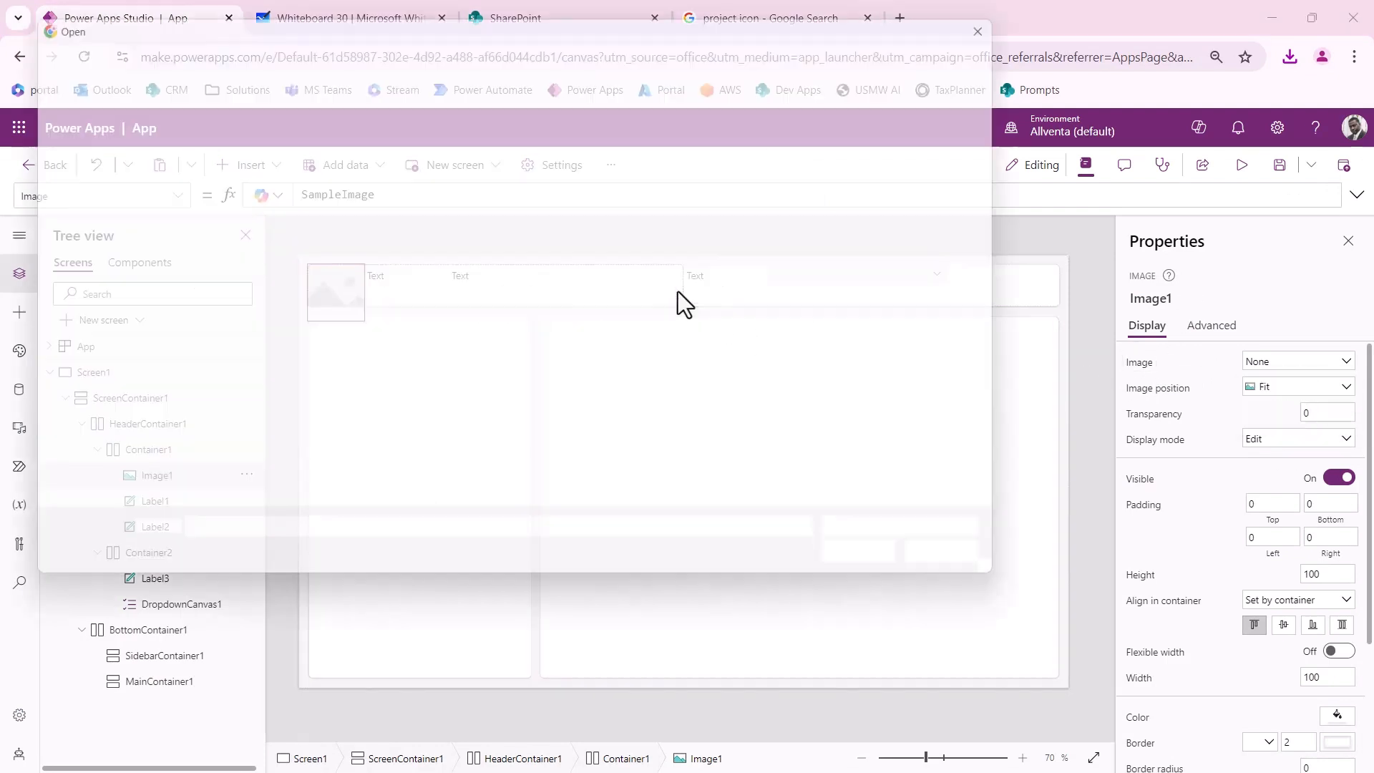
scroll(178, 194, "up", 10)
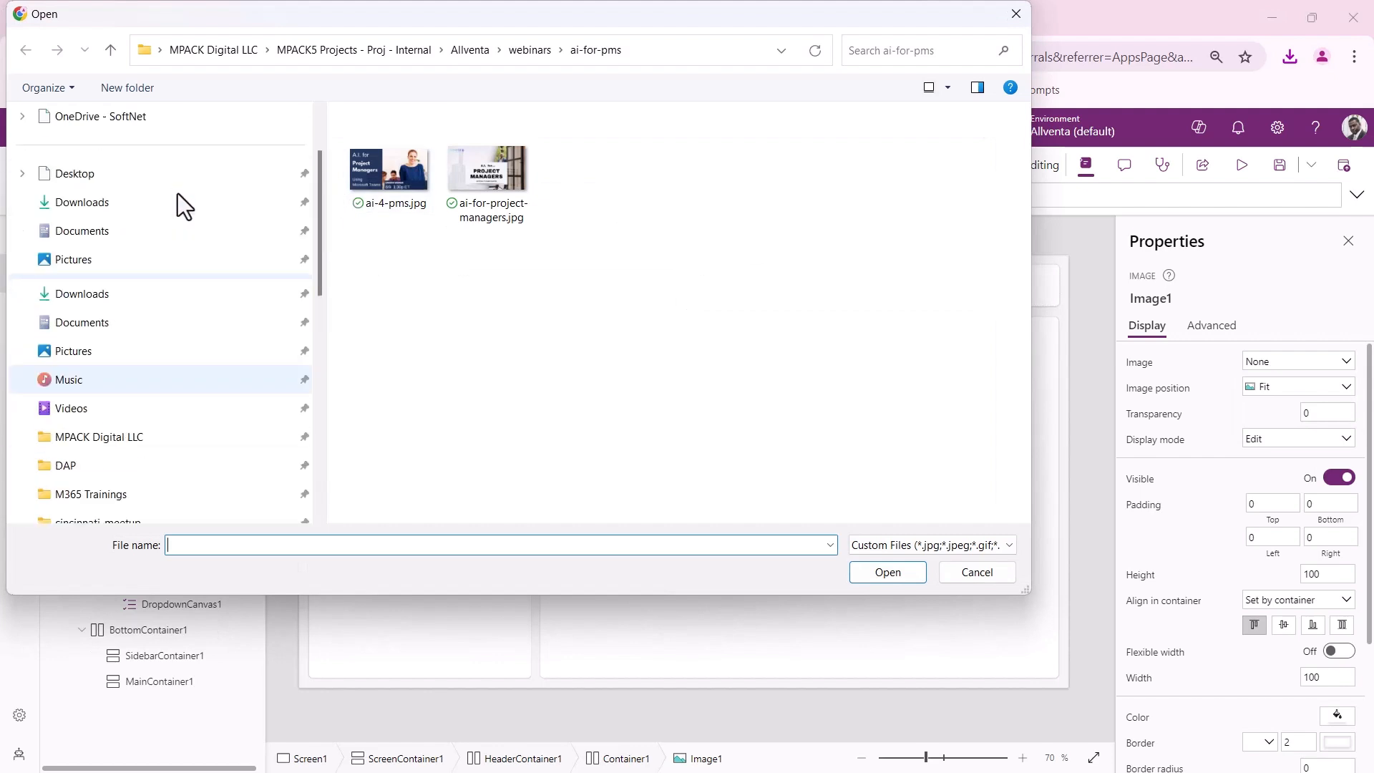
left_click(115, 295)
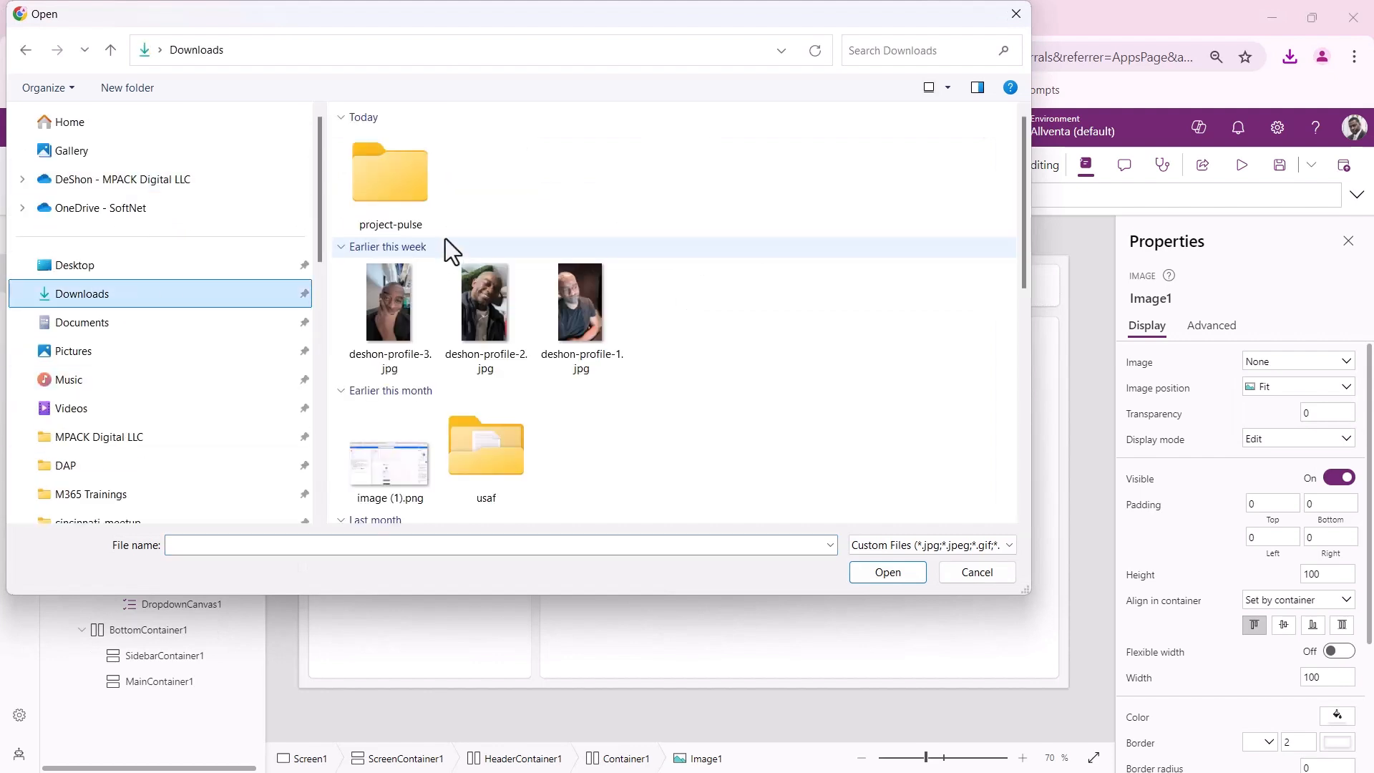
double_click(401, 175)
left_click(404, 162)
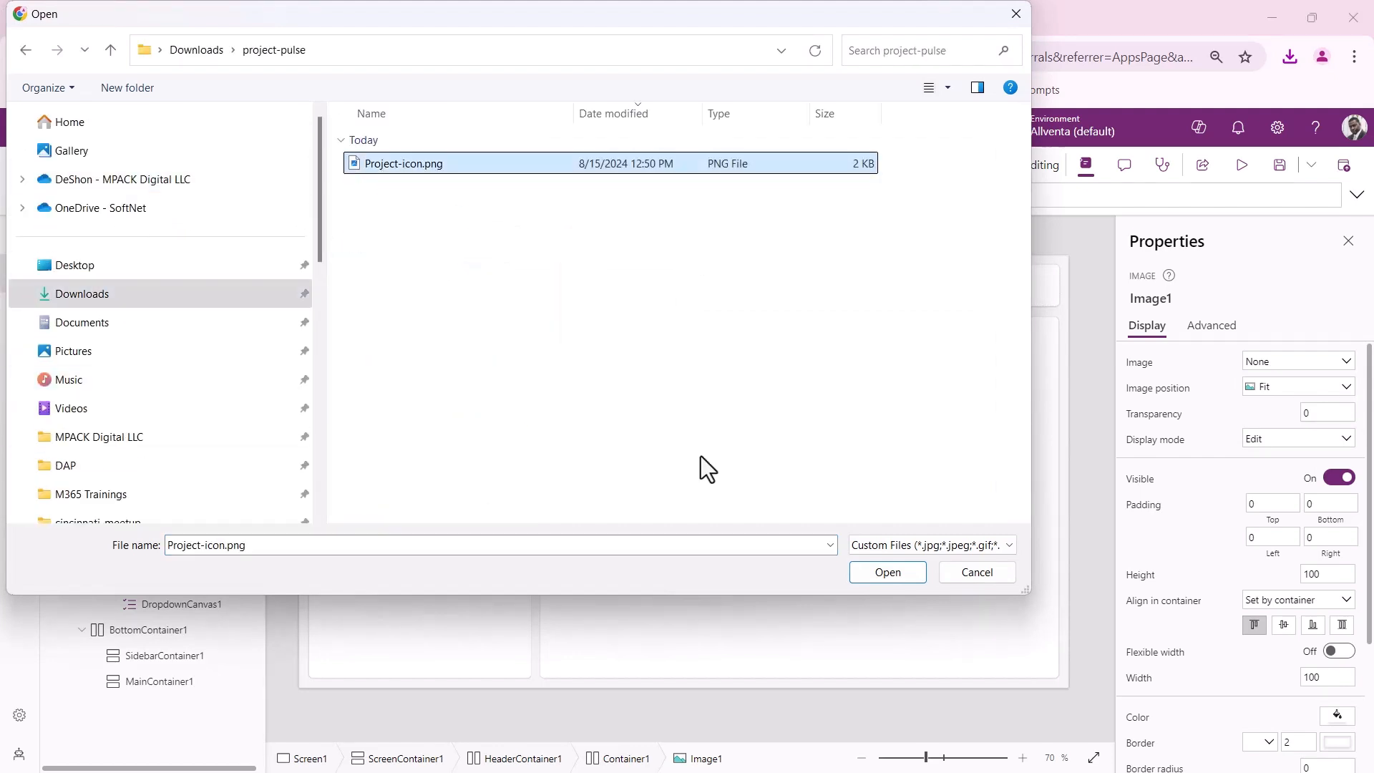
left_click(867, 580)
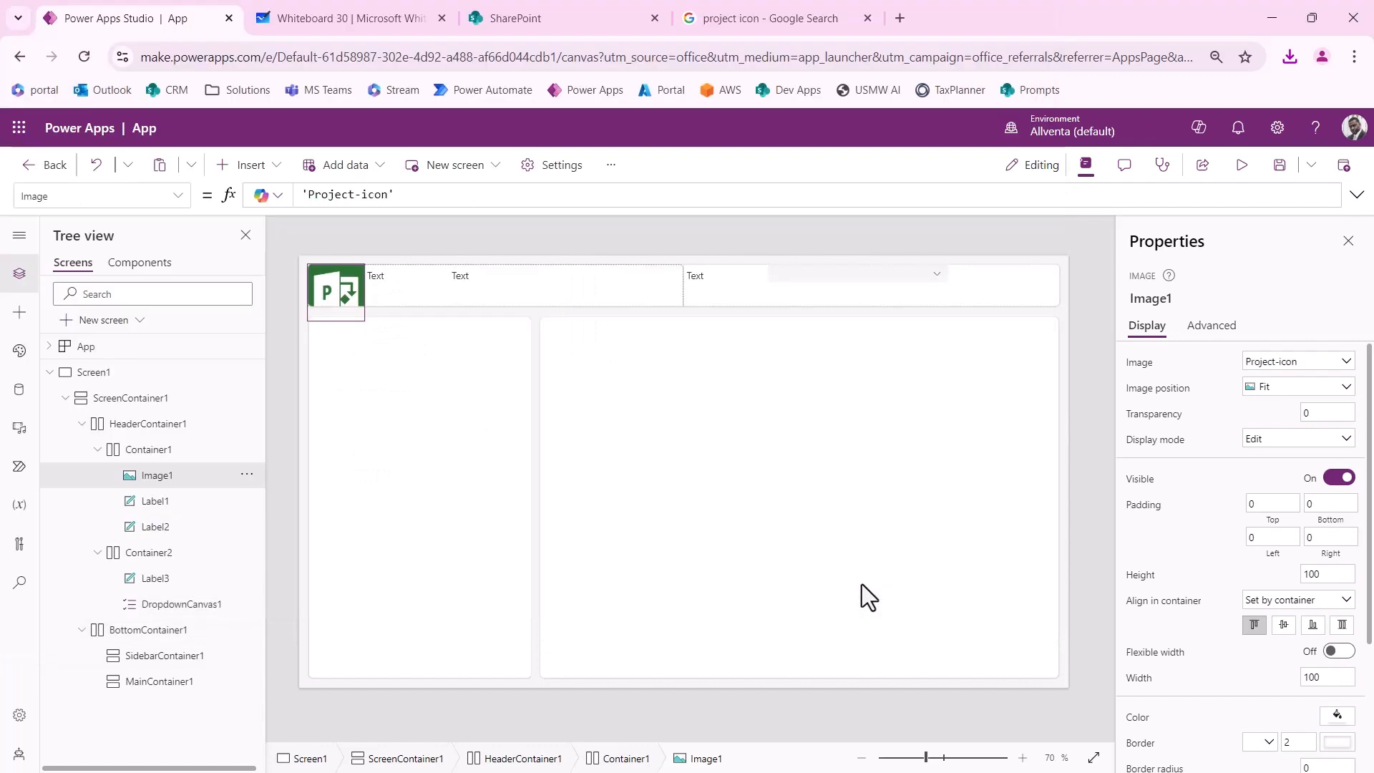
Step: Try the Fill image position on Image1 and set it back to Fit
left_click(380, 281)
left_click(343, 307)
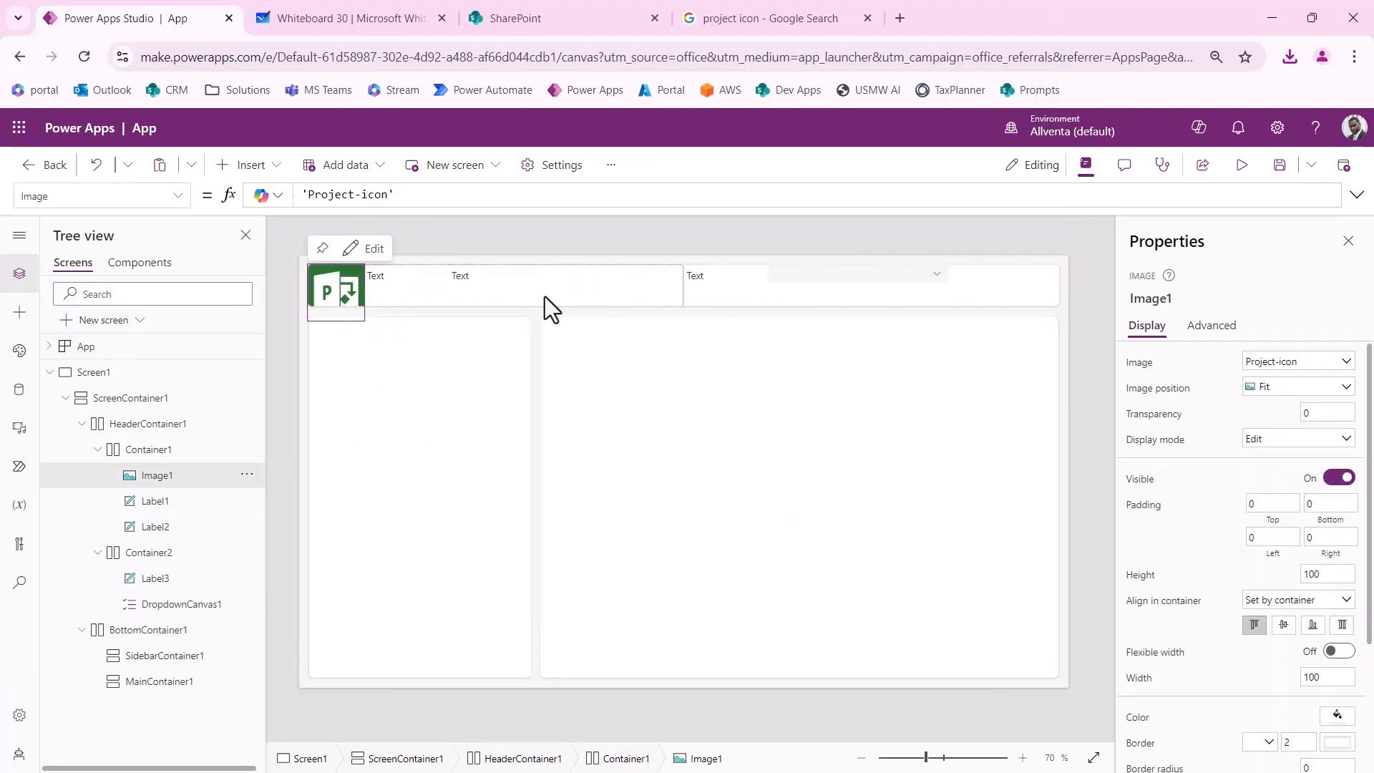
left_click(1267, 390)
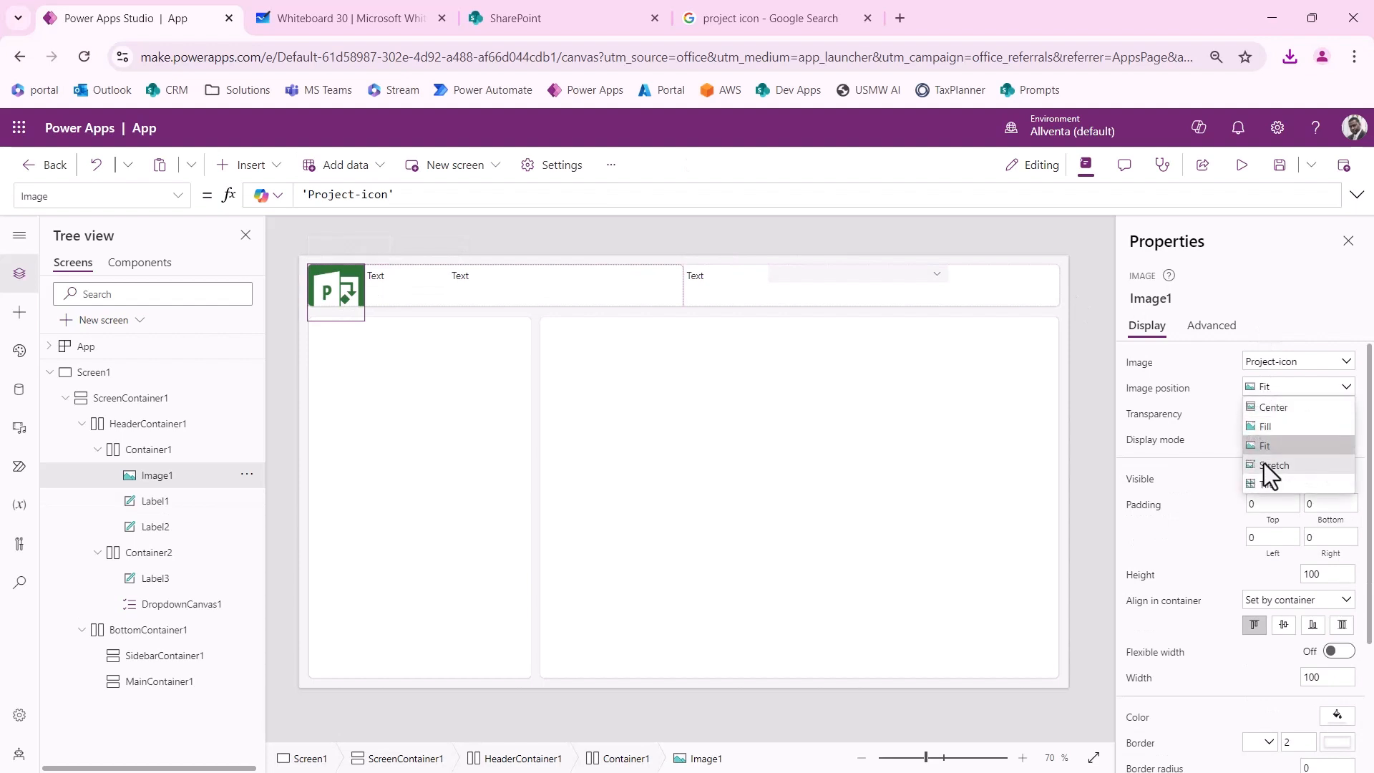
left_click(1265, 428)
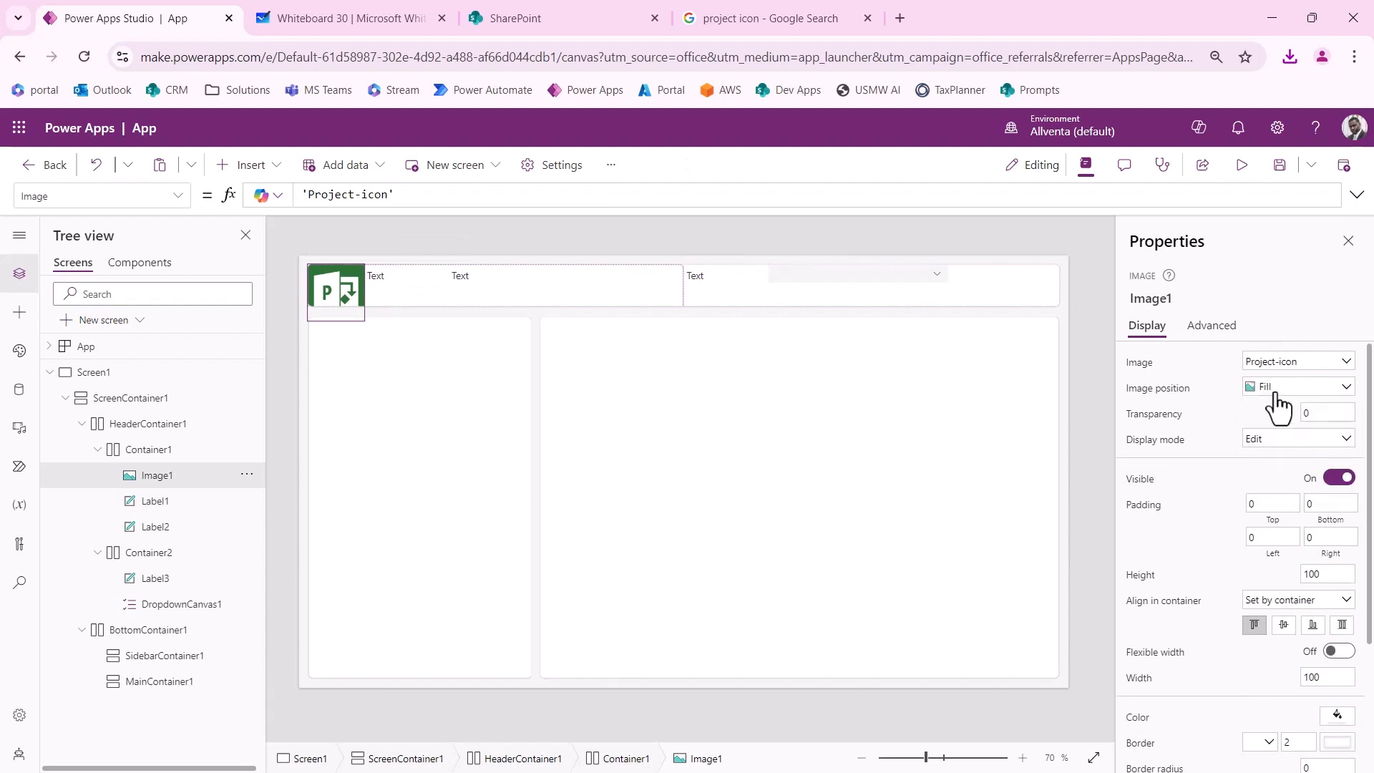
left_click(1275, 390)
left_click(1271, 449)
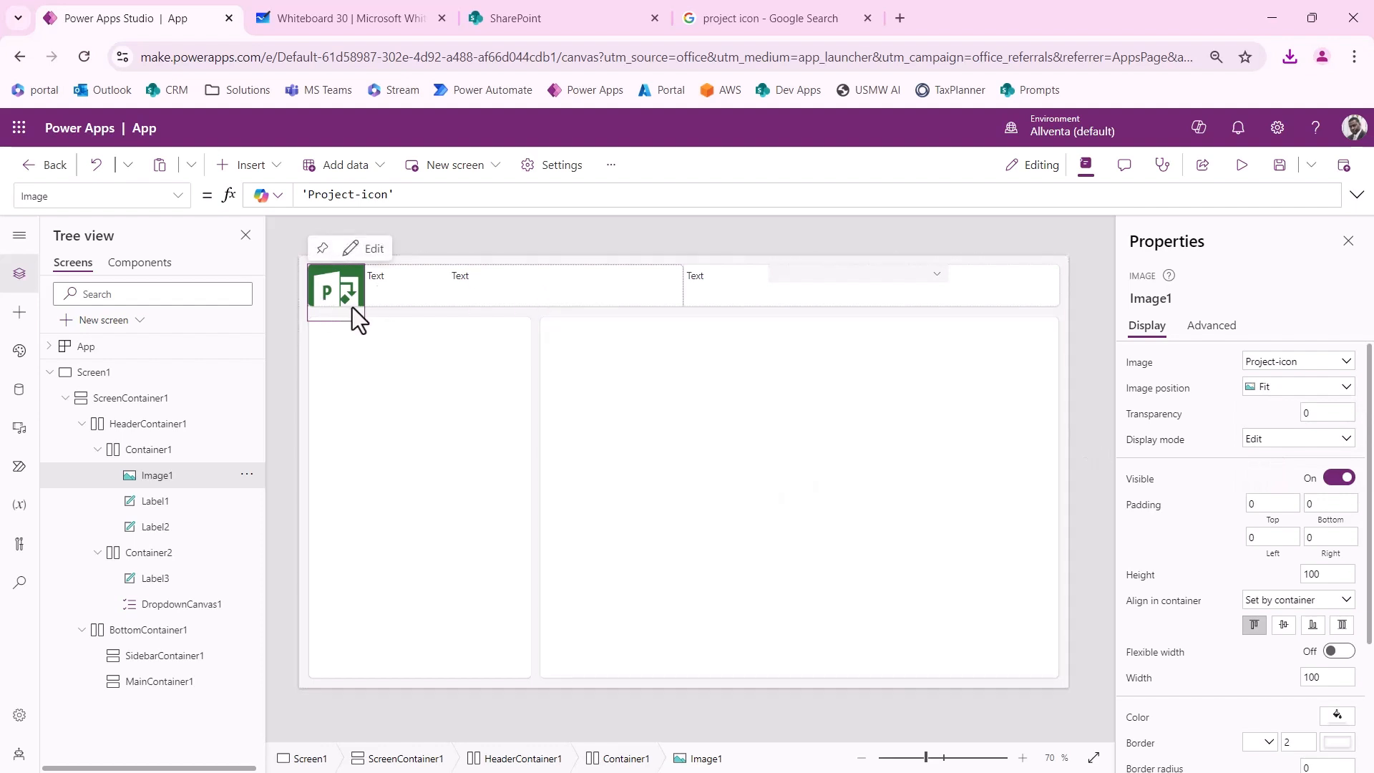
Step: Set Image1's height and width to 80
left_click(1022, 758)
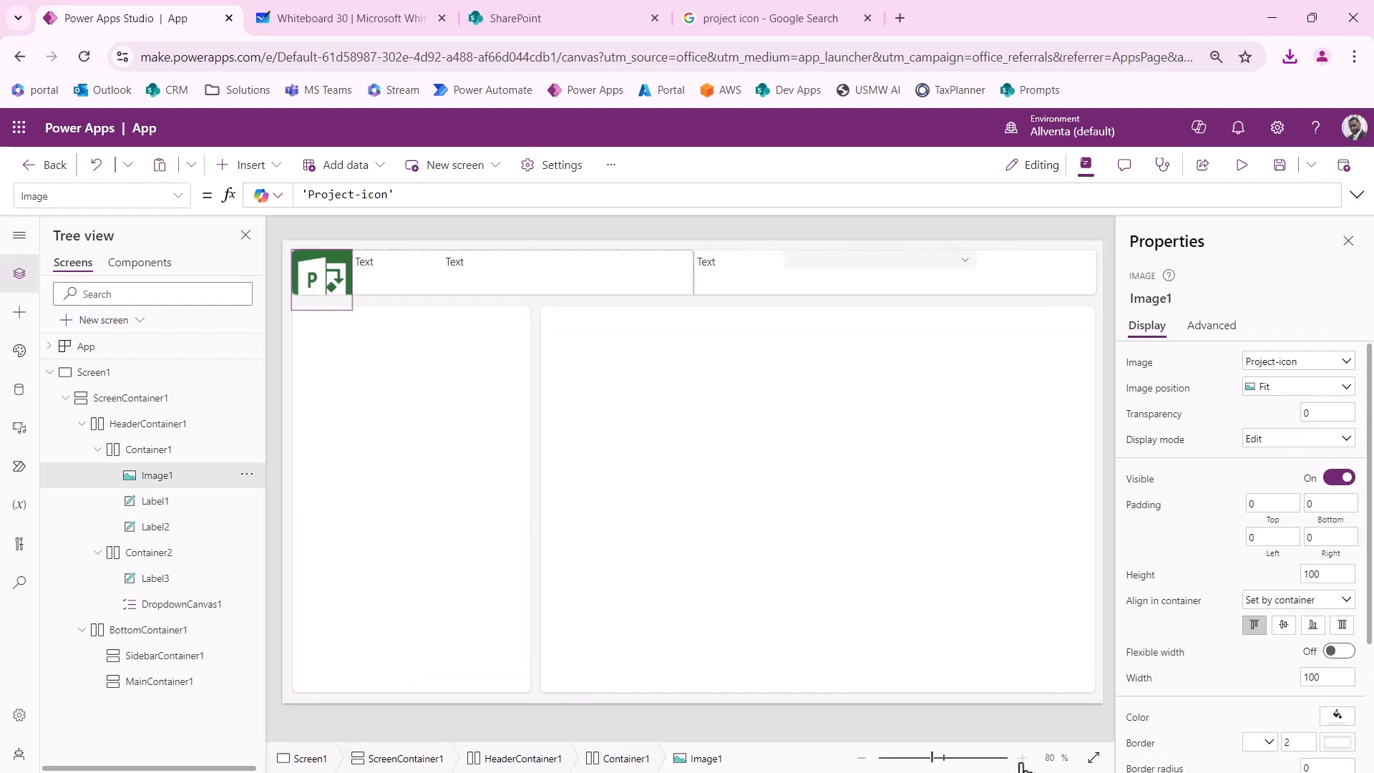
left_click(1022, 759)
left_click(1023, 758)
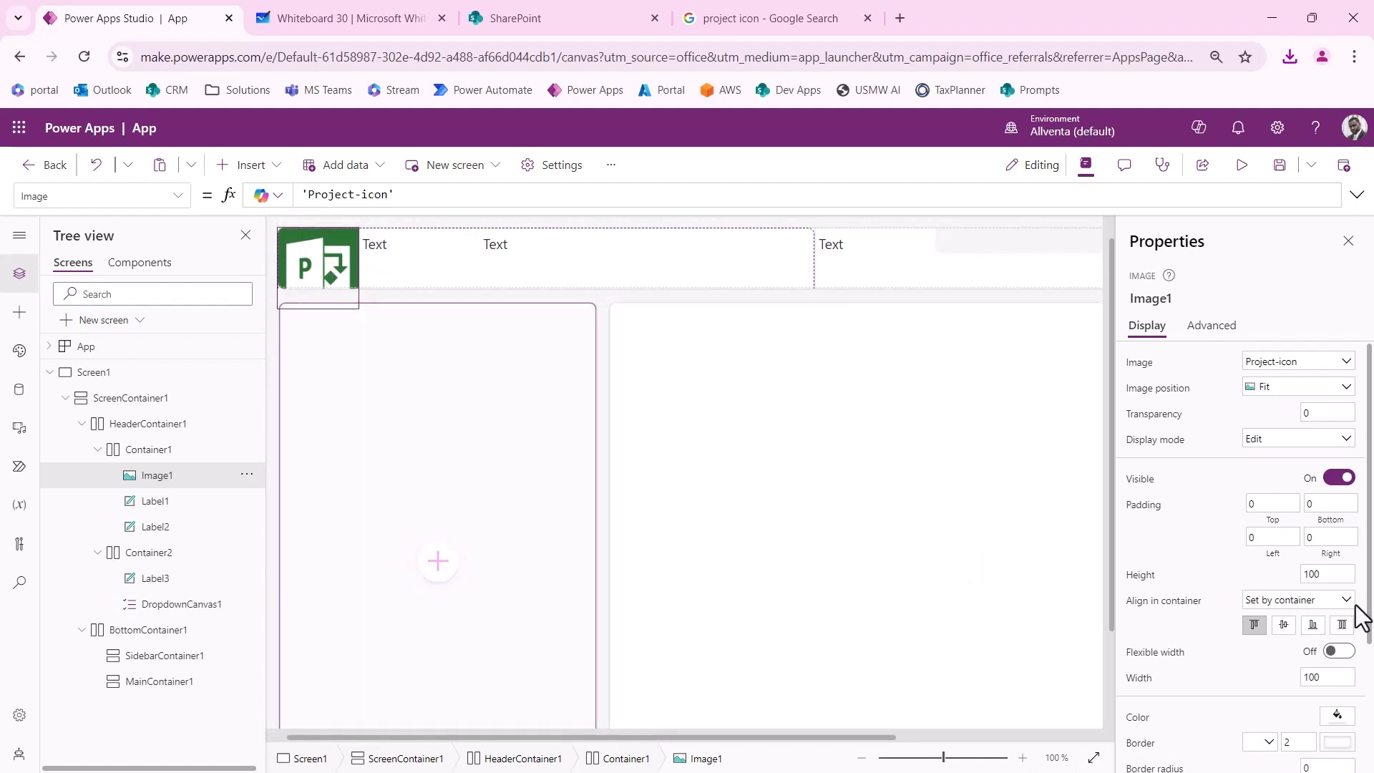
scroll(1209, 532, "down", 3)
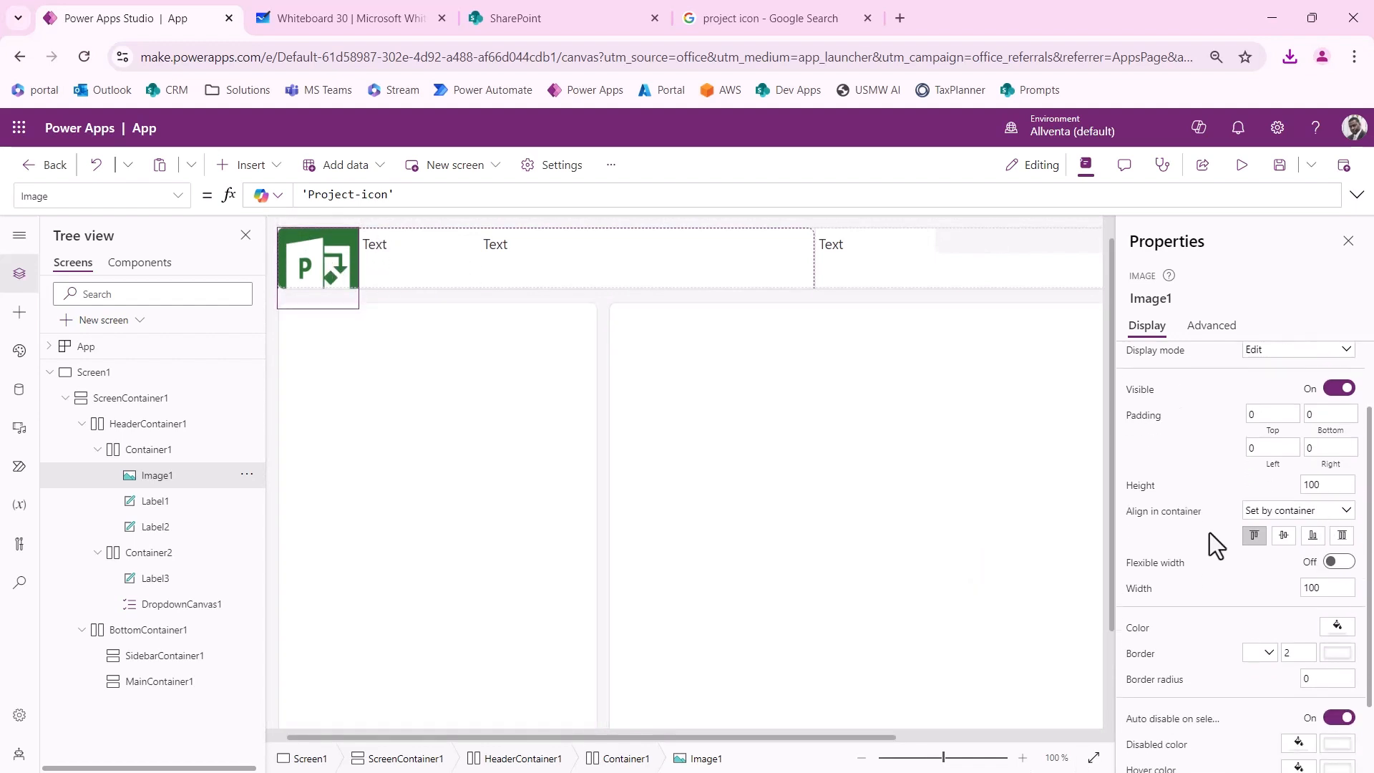
scroll(1294, 495, "up", 2)
left_click(1325, 484)
left_click(1332, 588)
left_click(1325, 484)
type("80")
left_click(1325, 589)
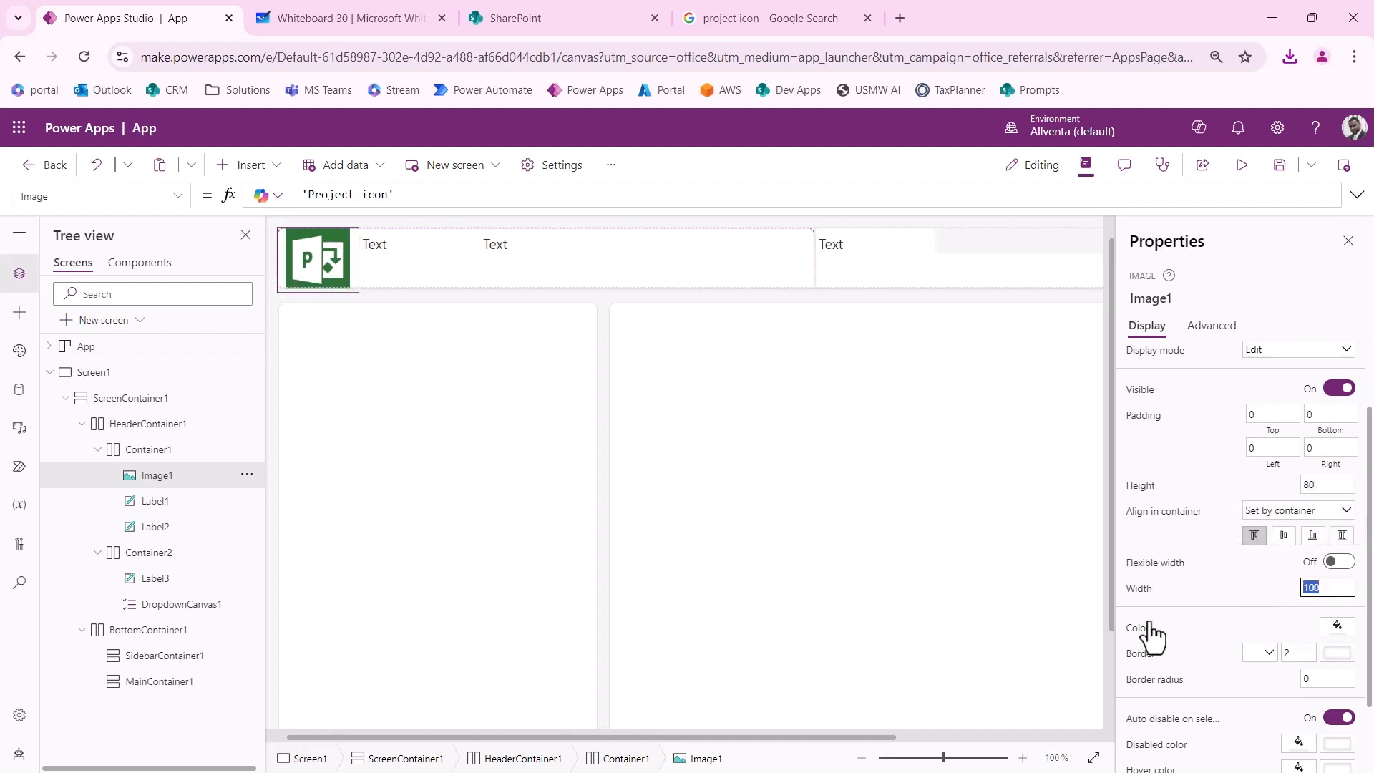
left_click(1268, 594)
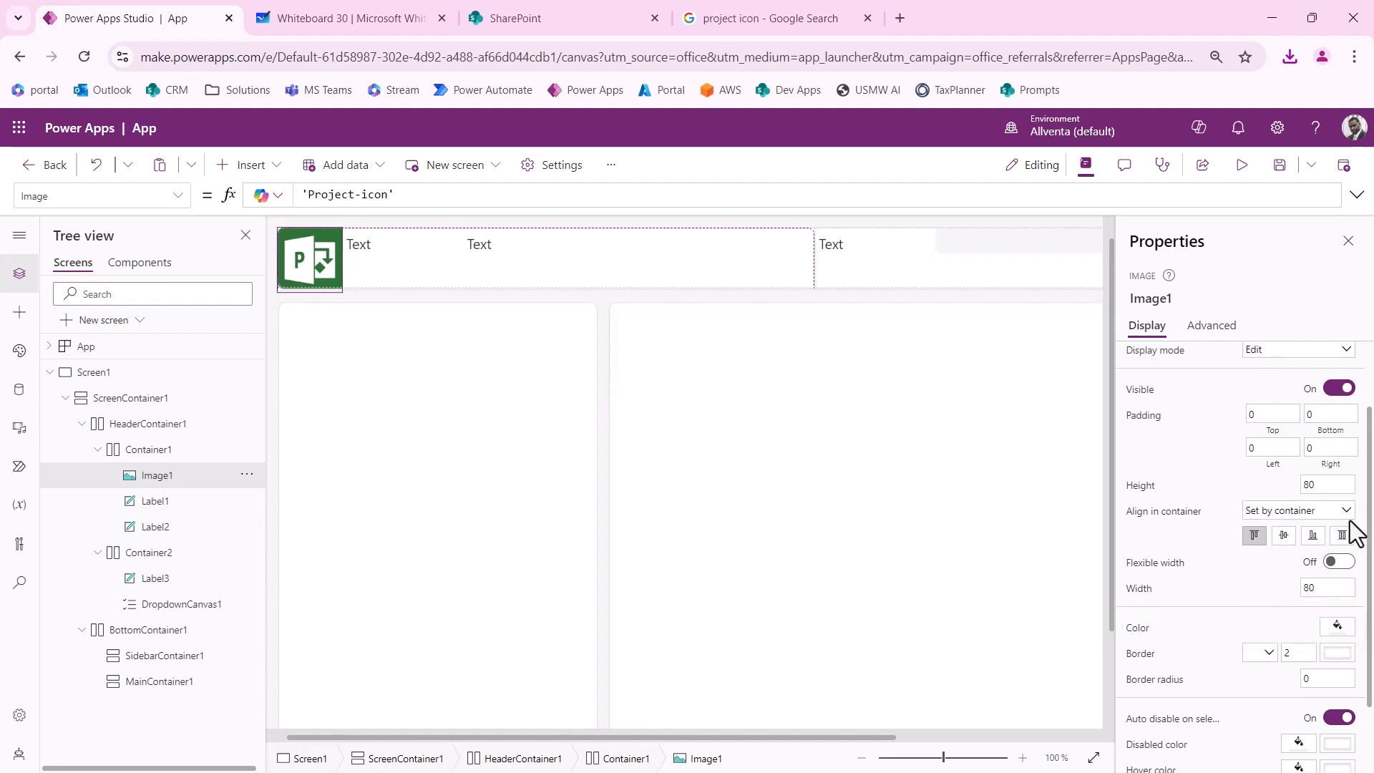
Step: Set Image1's height and width to 70
left_click(1331, 482)
type("70")
left_click(1255, 602)
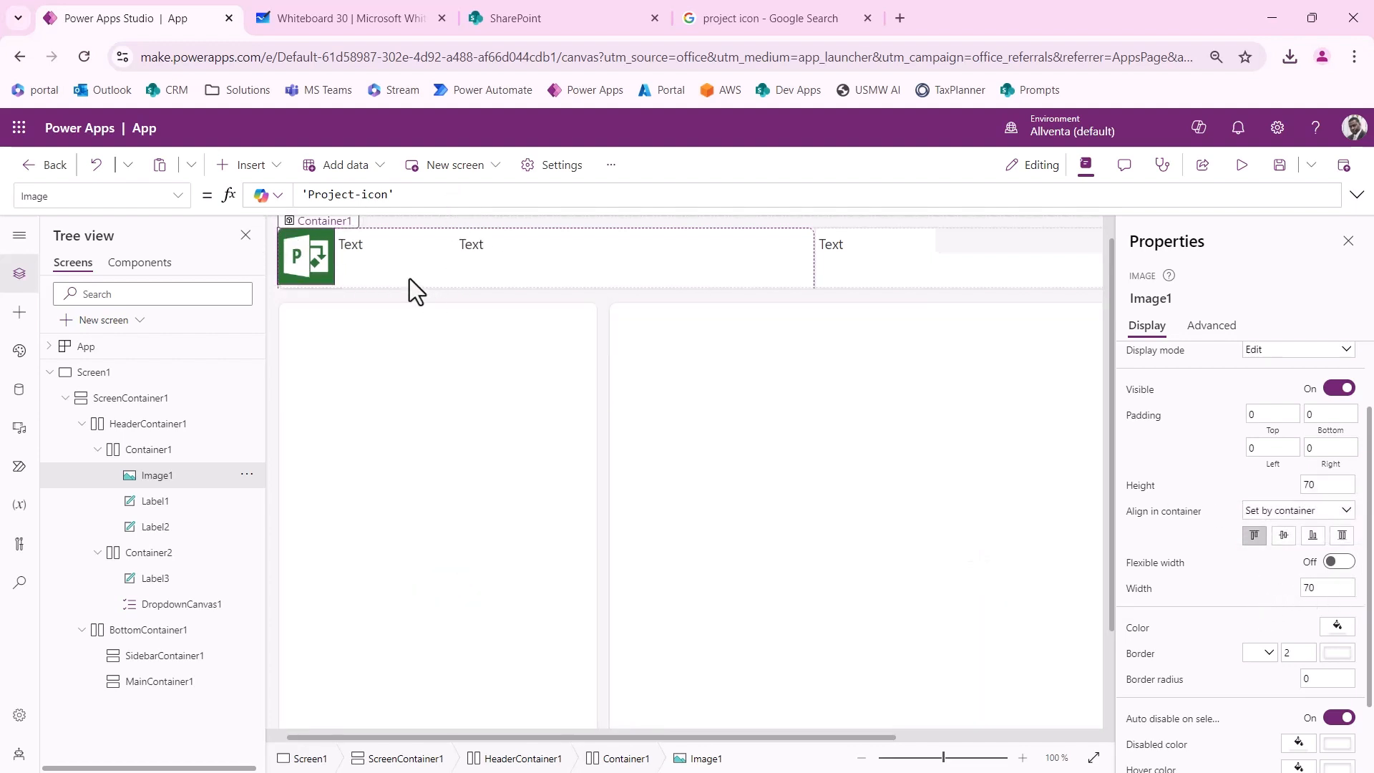
left_click(309, 264)
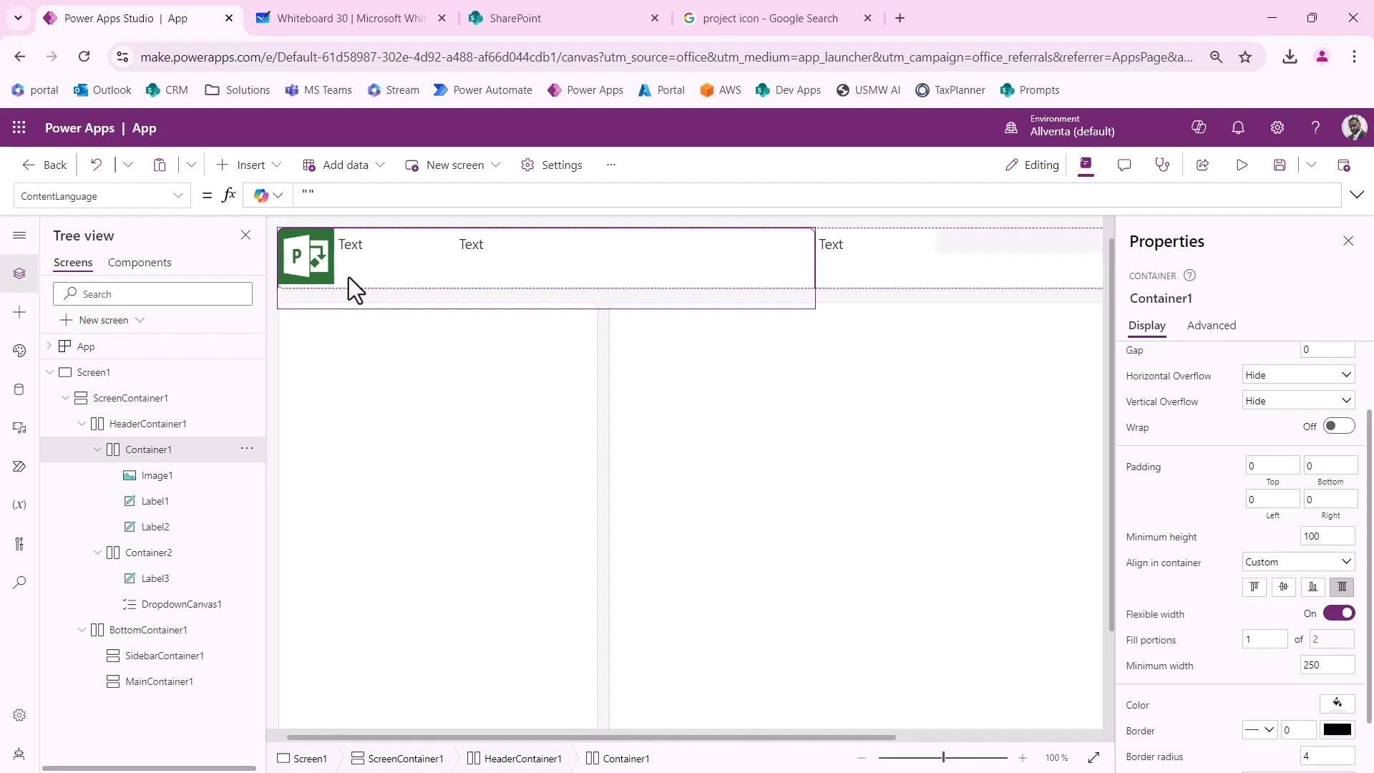
Step: Select Label1 and check the header's title text in the Whiteboard mockup before returning to Power Apps Studio
left_click(356, 245)
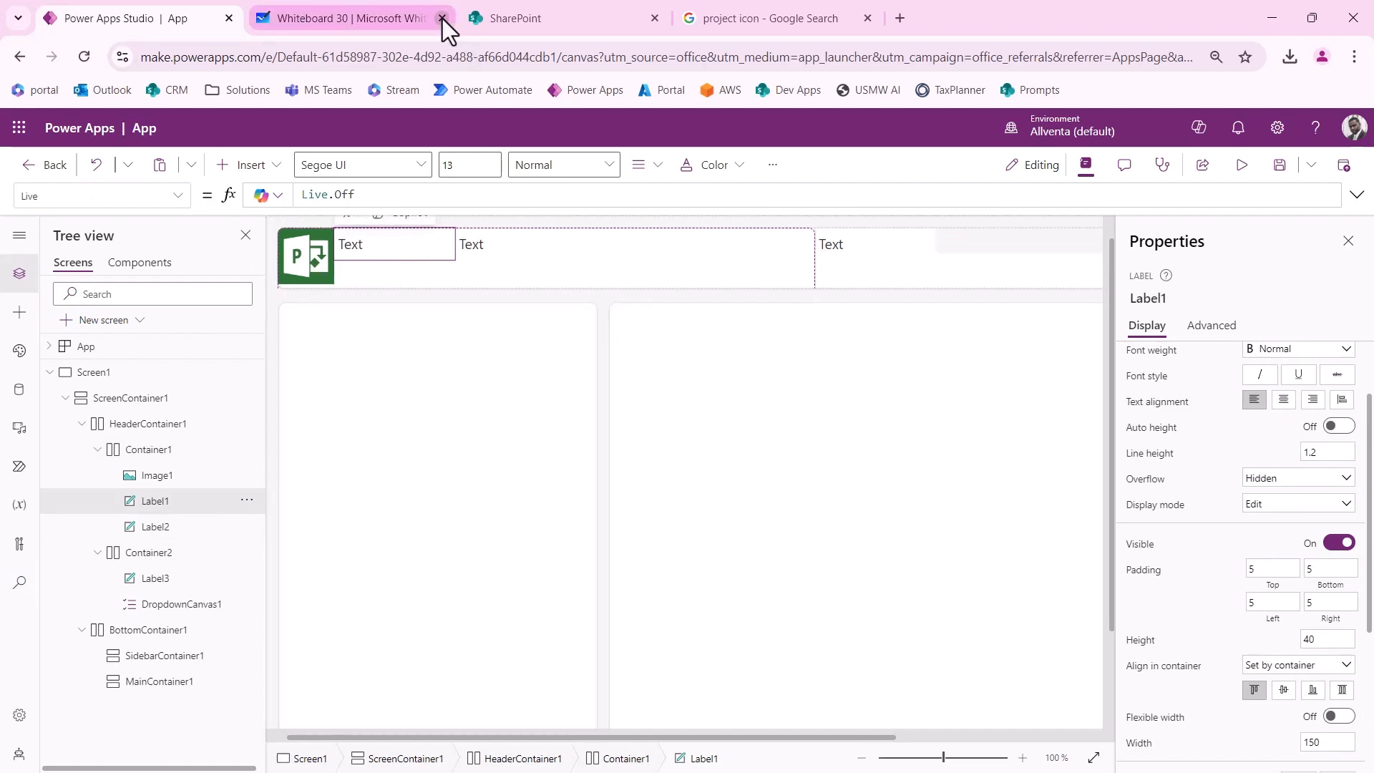
left_click(424, 19)
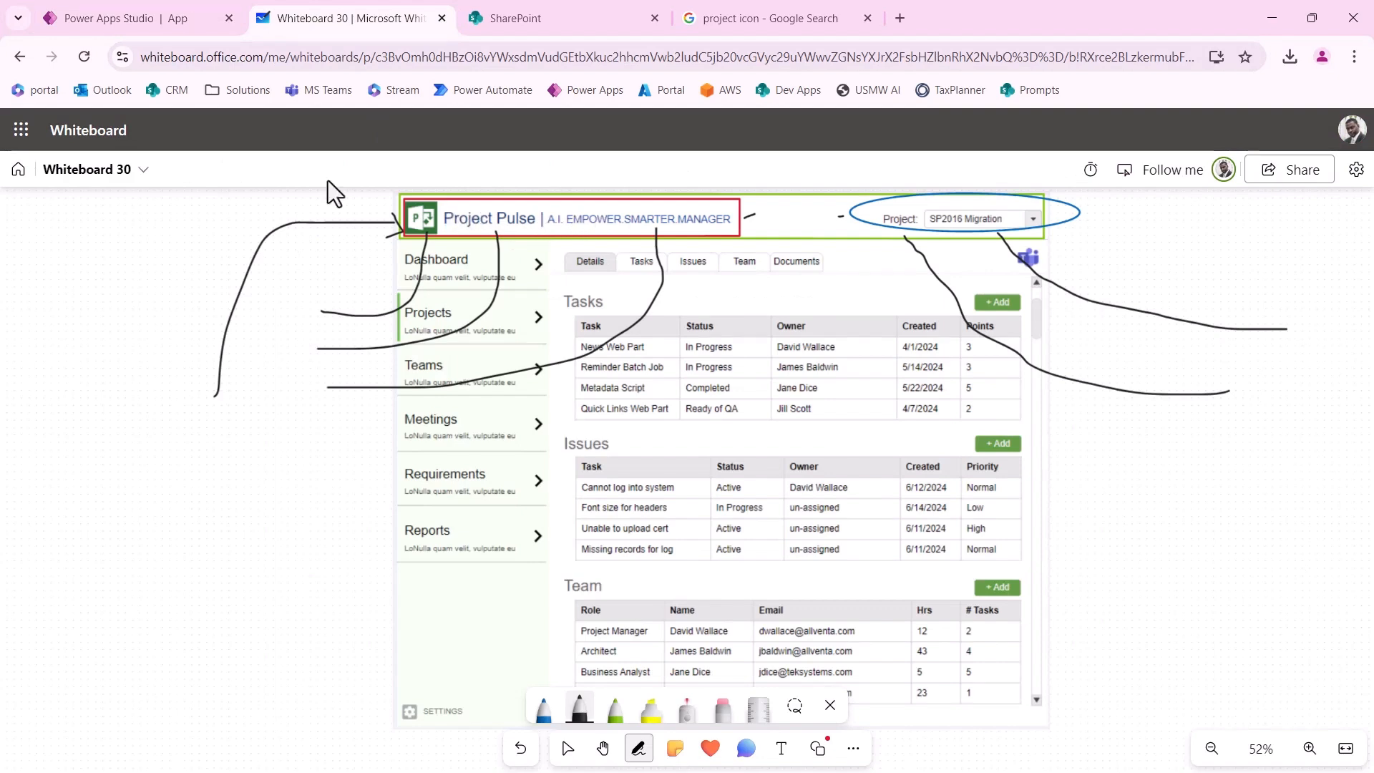
left_click(149, 20)
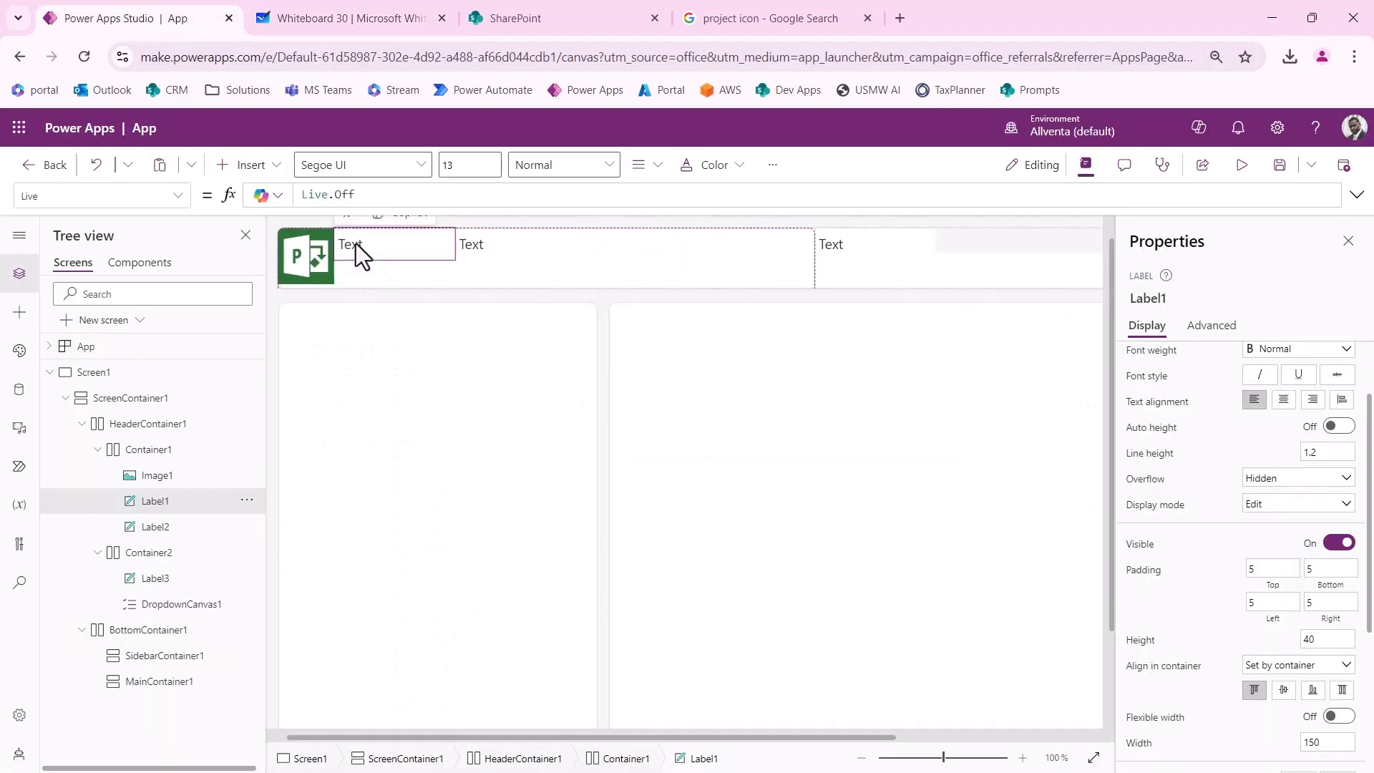
Step: Examine where Label1's Text property can be edited, comparing its display properties, formula properties and advanced properties
scroll(1225, 442, "up", 1)
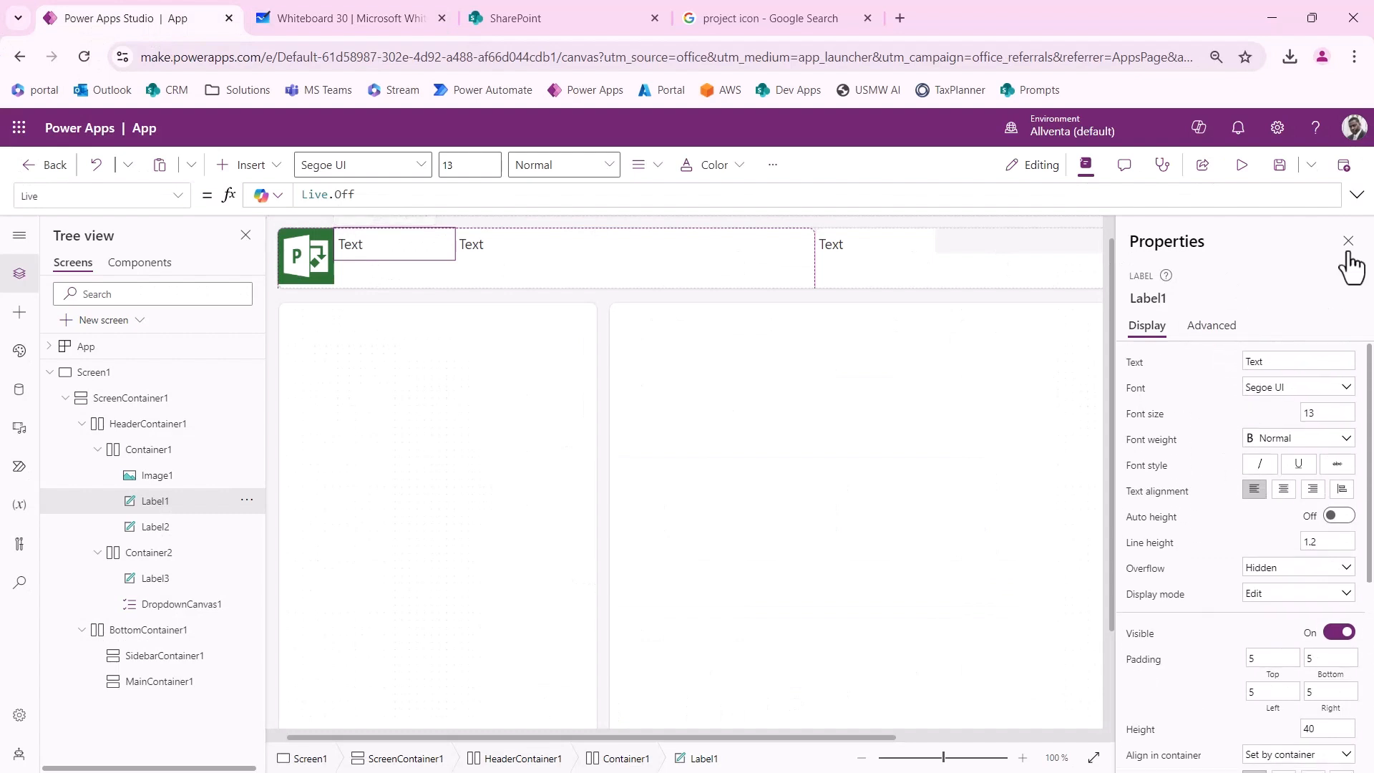
left_click(1135, 362)
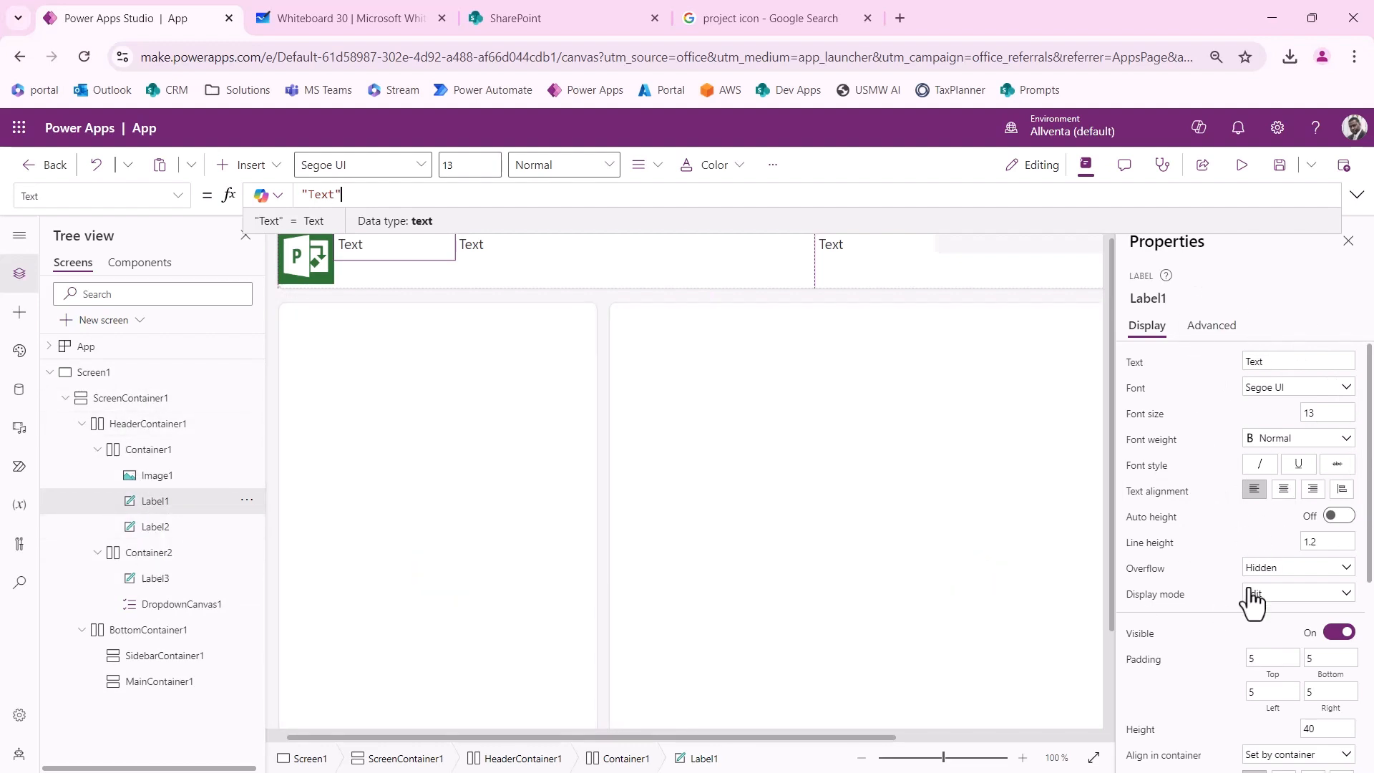
left_click(177, 194)
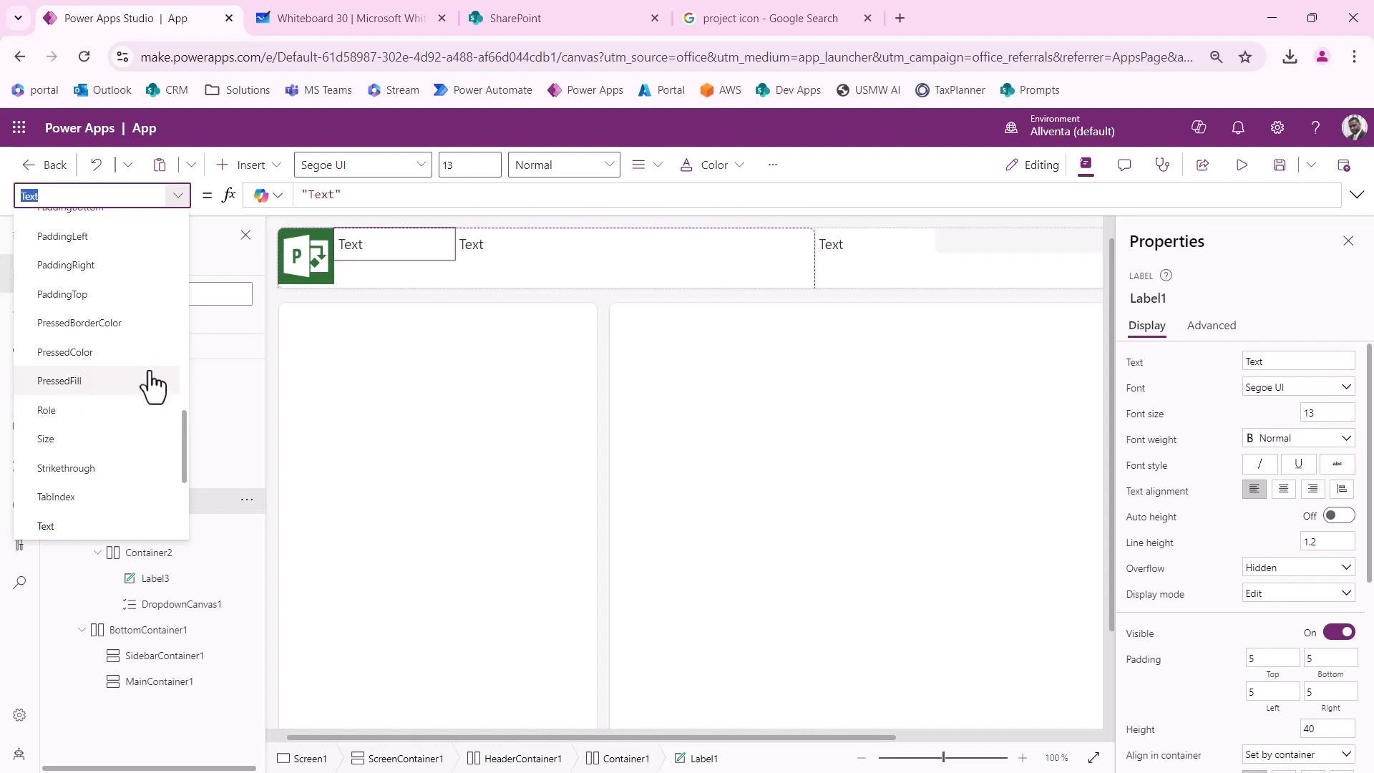
left_click(508, 247)
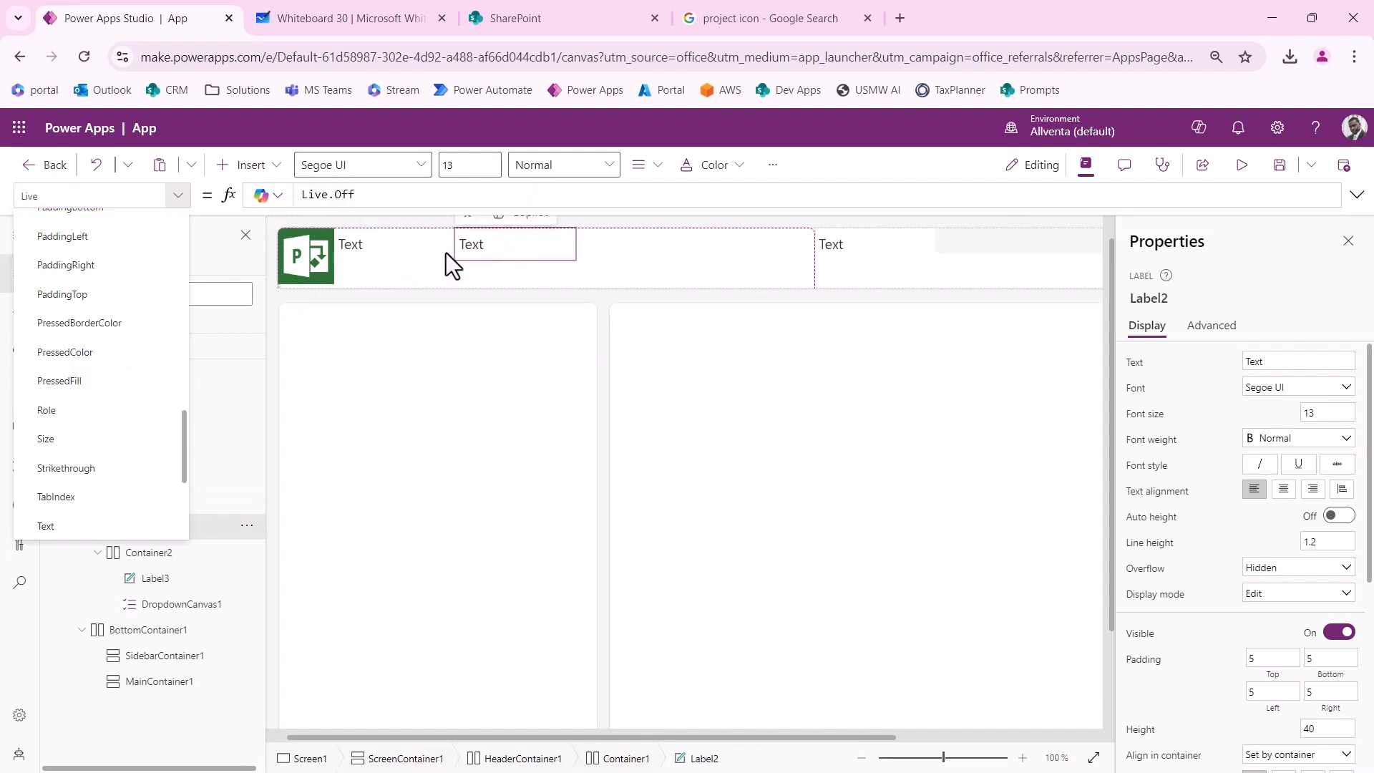
left_click(422, 250)
left_click(179, 202)
left_click(178, 197)
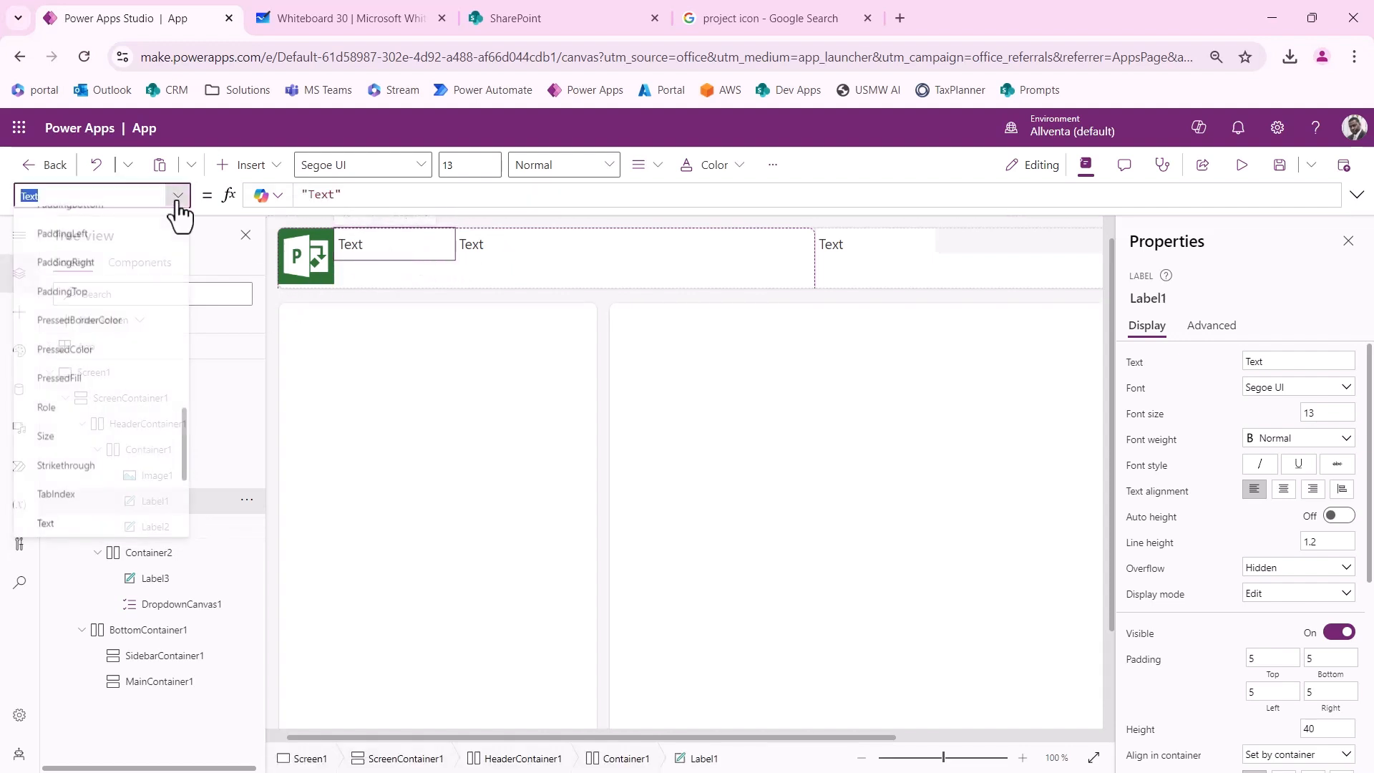
left_click(1285, 325)
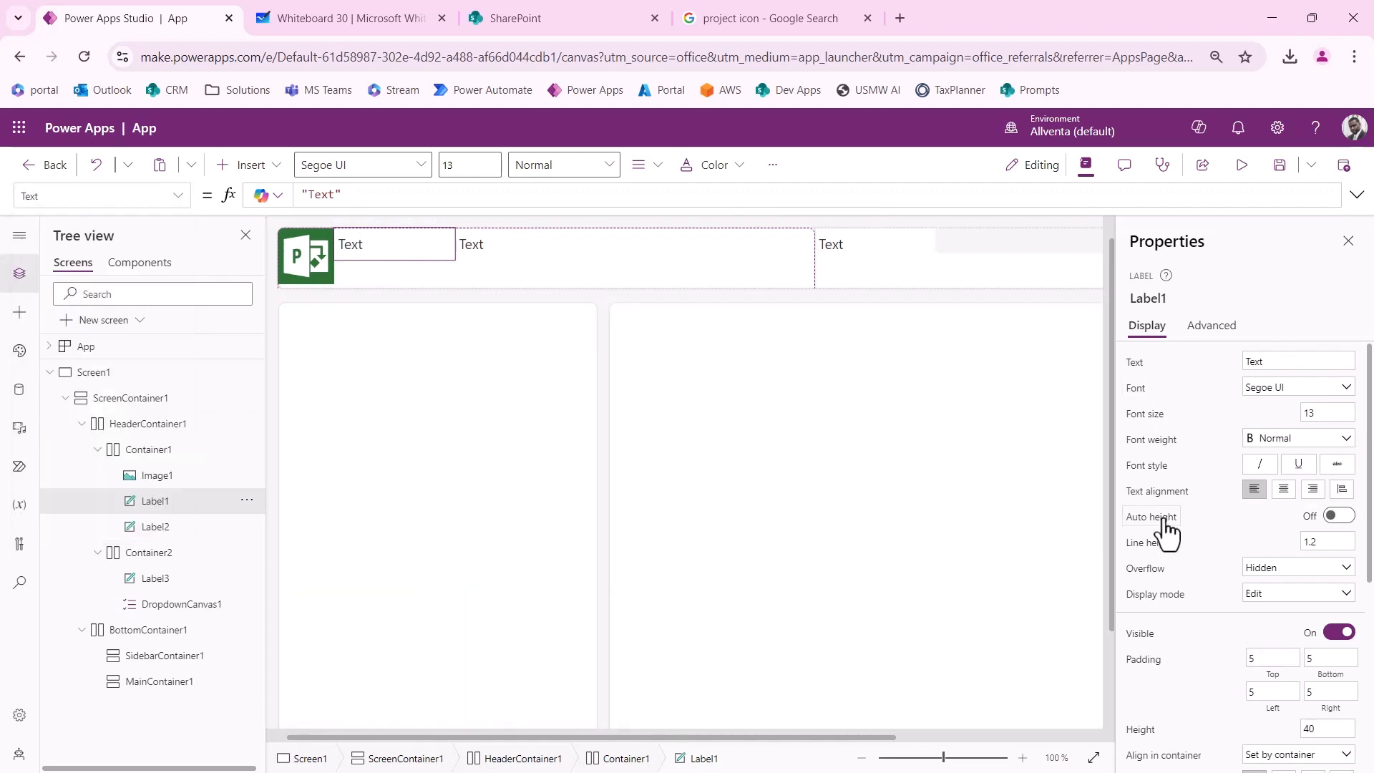
left_click(1217, 348)
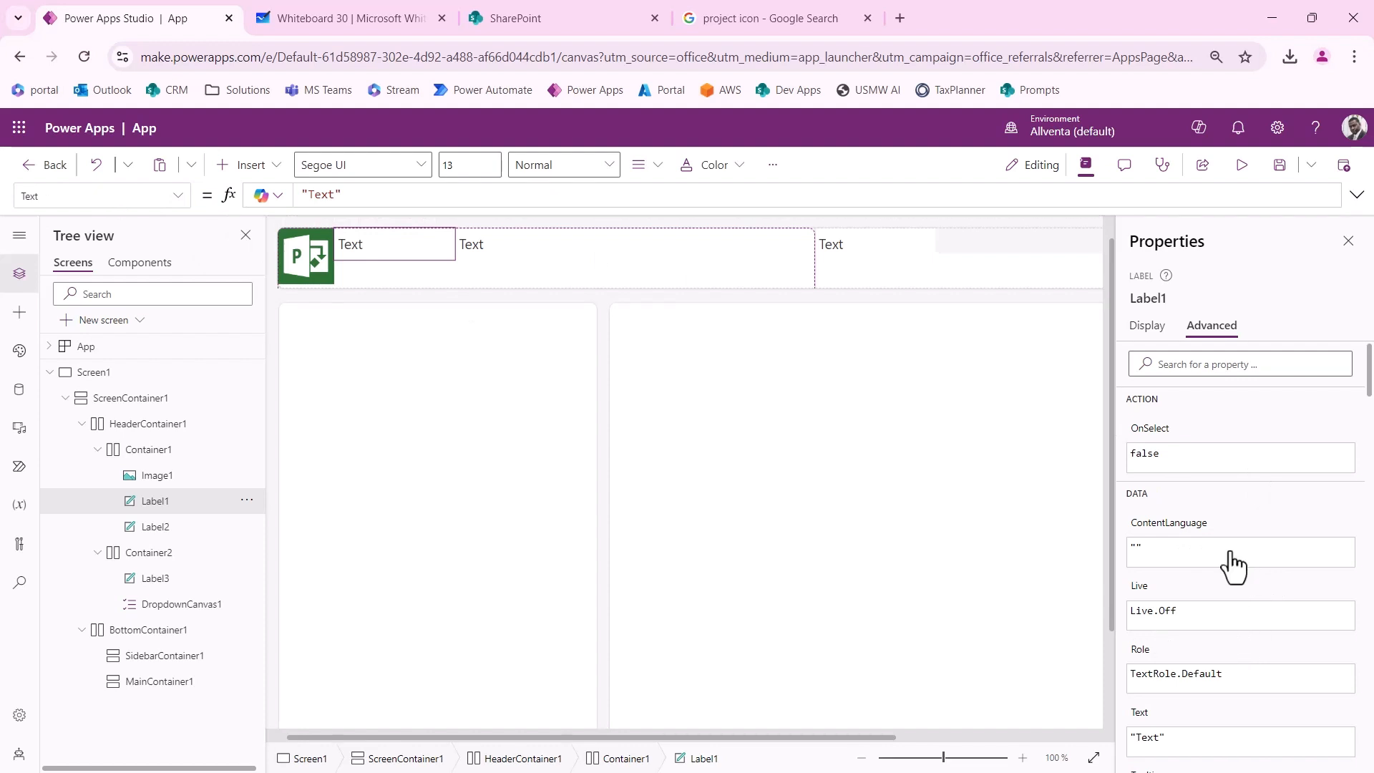
left_click(1148, 331)
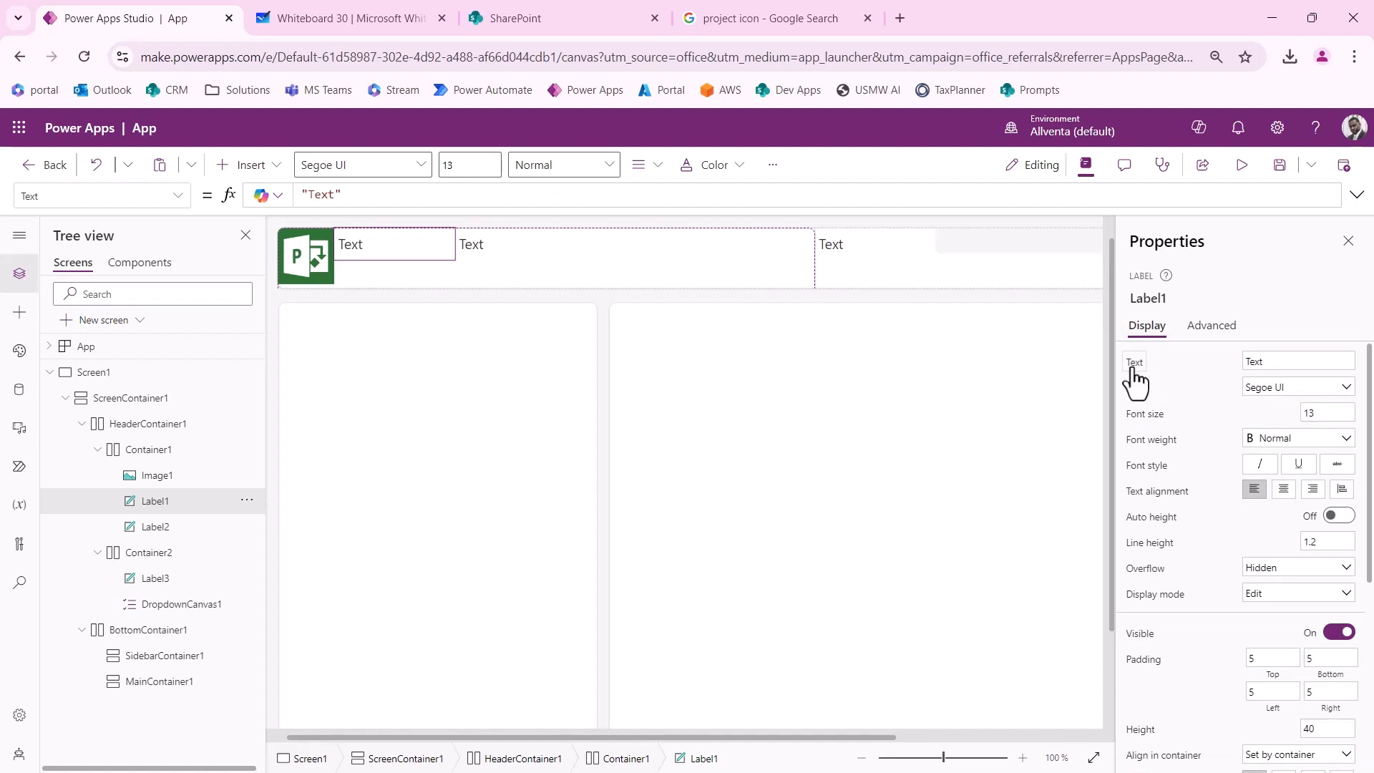
Step: Set Label1's Text formula to "Project Pulse |"
left_click(1134, 368)
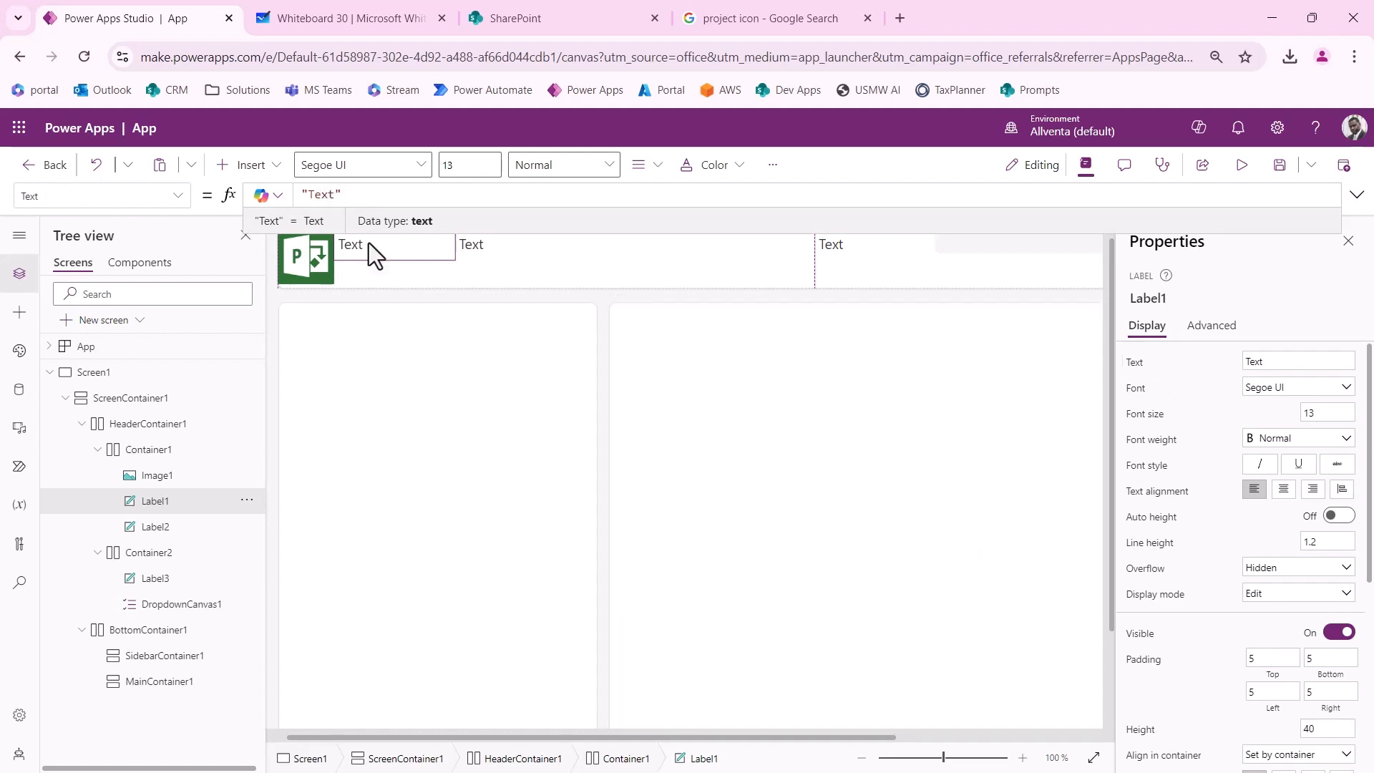
key("Left")
key("BackSpace")
key("BackSpace")
key("BackSpace")
key("BackSpace")
type("Pr")
type("ct Pulse")
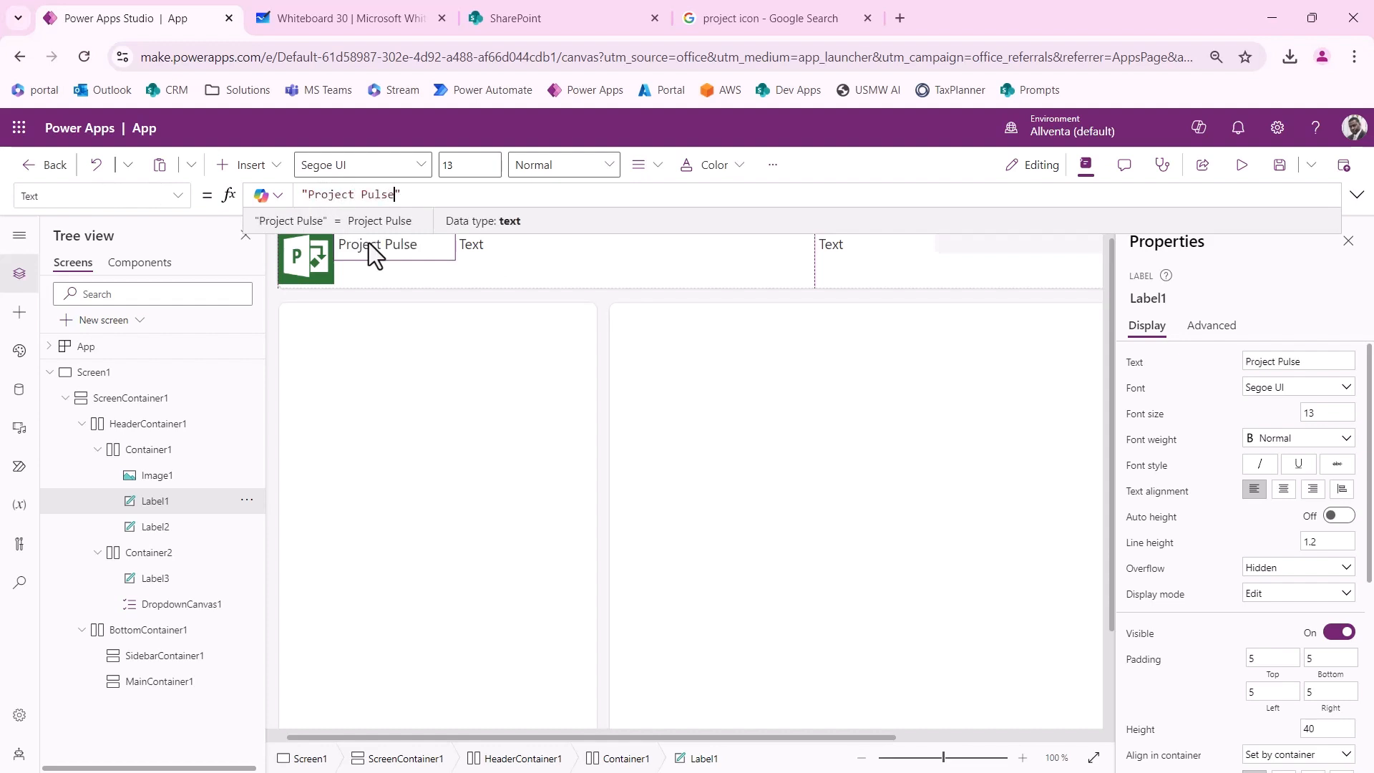
type(" |")
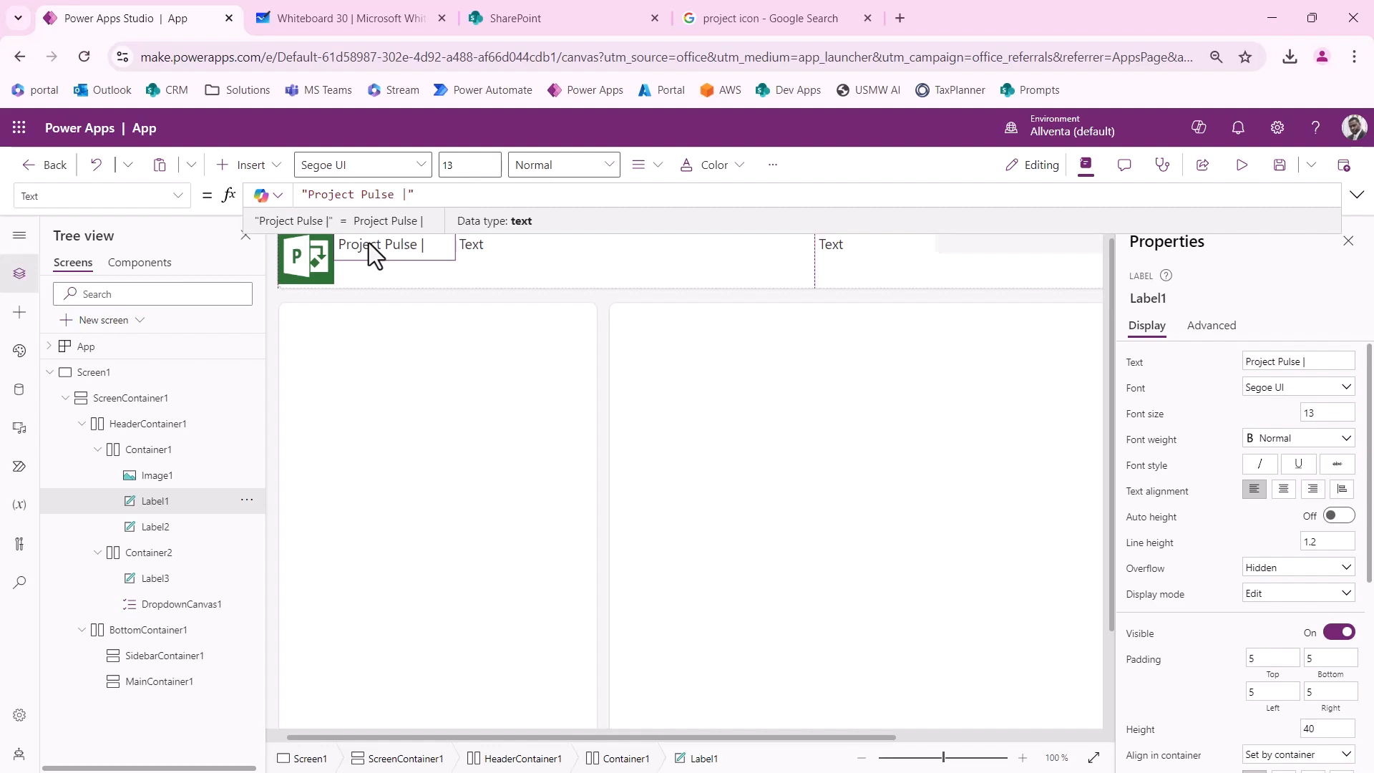
Step: Clear the default text inside the quotes of Label2's Text formula
left_click(475, 251)
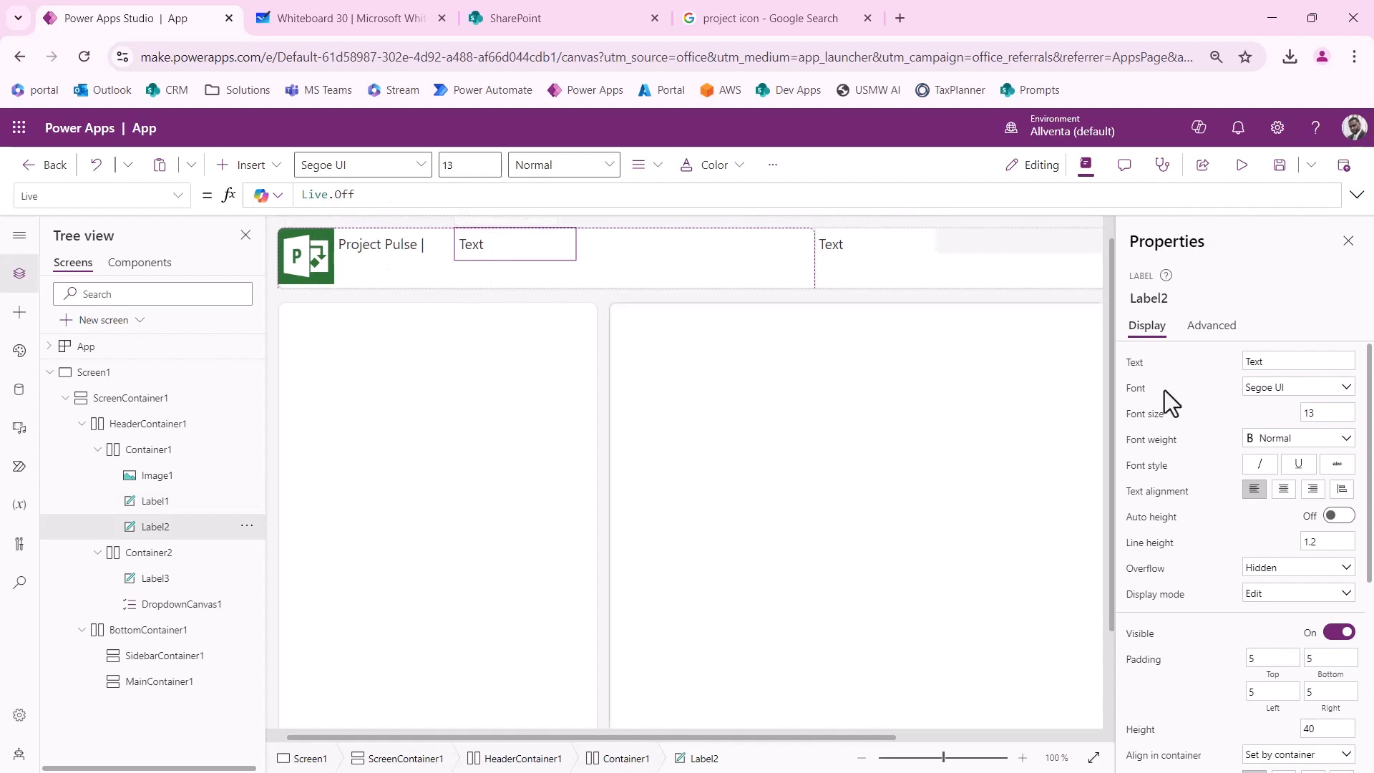
left_click(1132, 366)
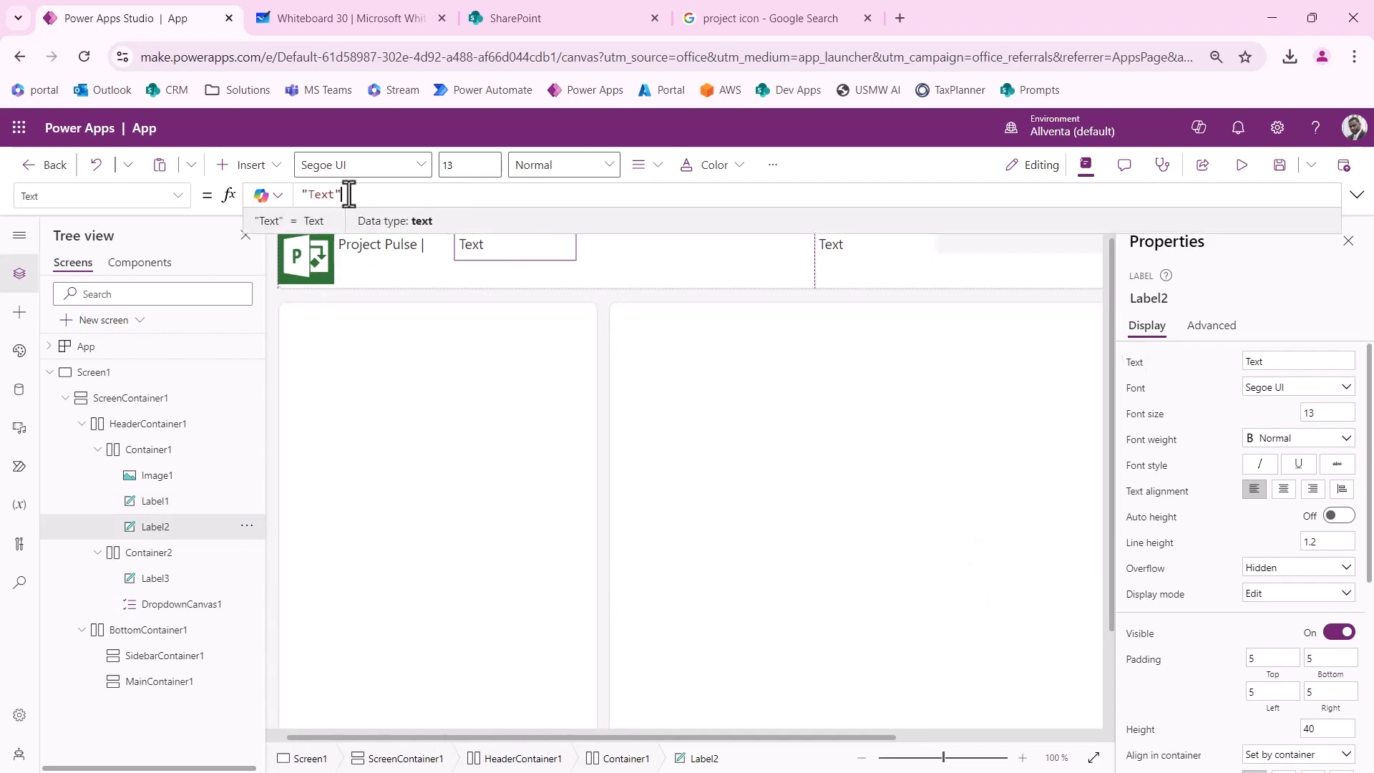
left_click_drag(338, 194, 309, 194)
key("BackSpace")
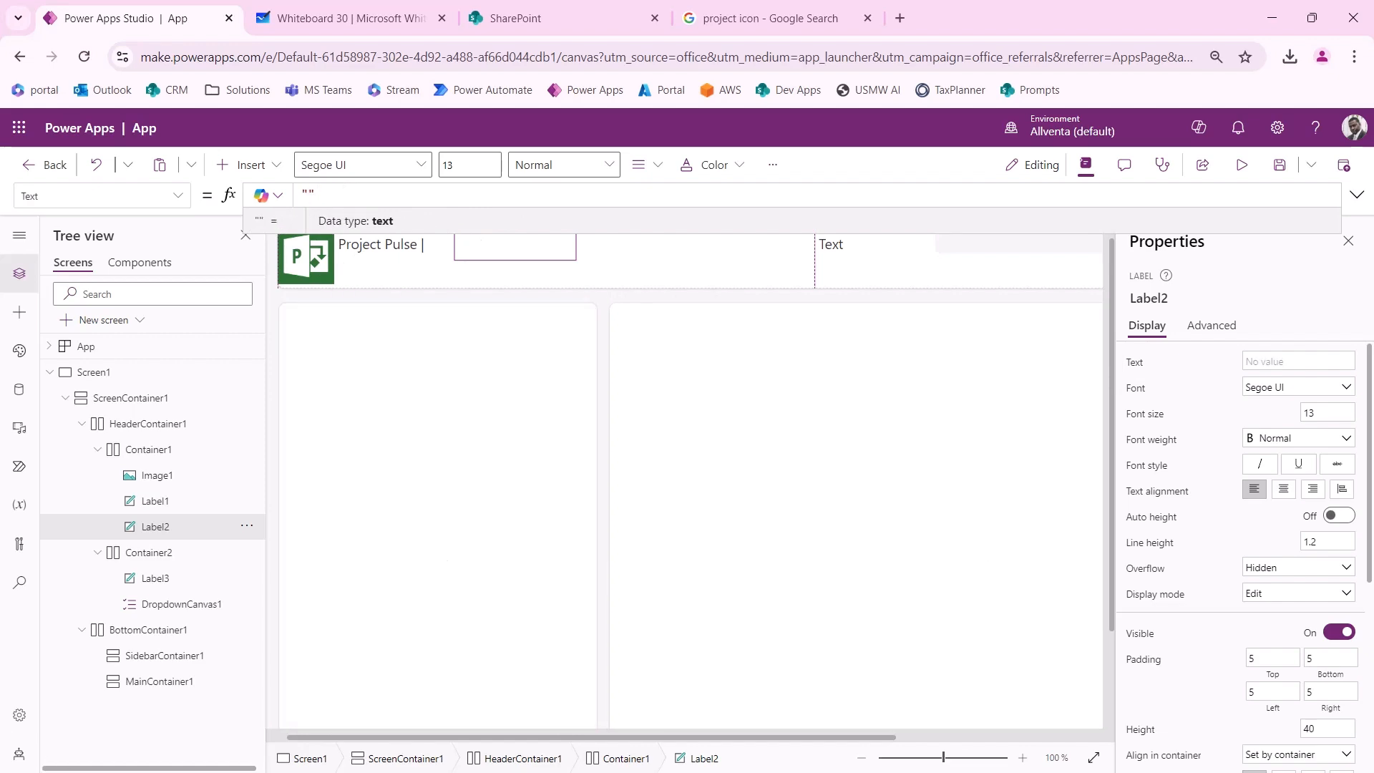
Step: Switch to the Moqups mockup and enlarge its header to read the tagline beside the Project Pulse title
key("alt+Tab")
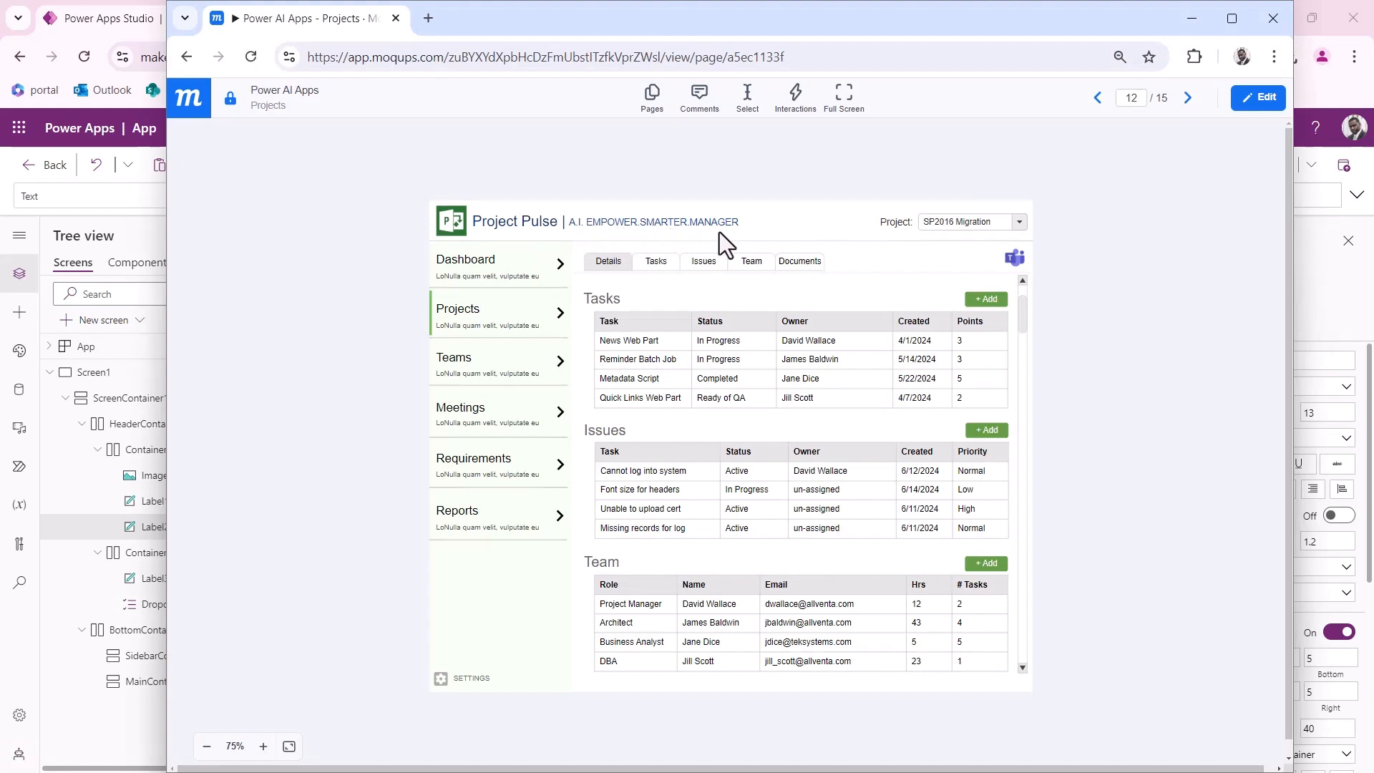
left_click(264, 746)
left_click(263, 746)
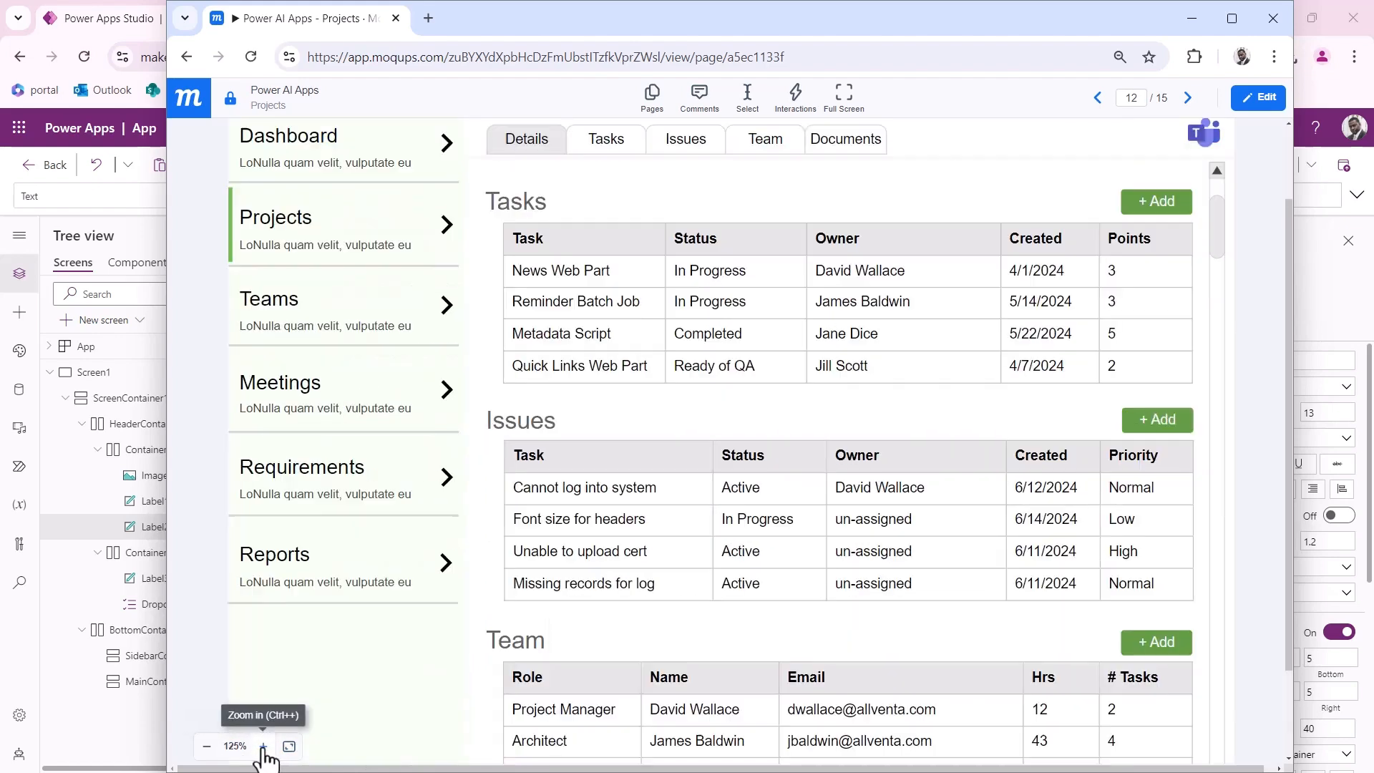
left_click(264, 748)
left_click(264, 747)
scroll(792, 309, "up", 4)
scroll(469, 187, "left", 2)
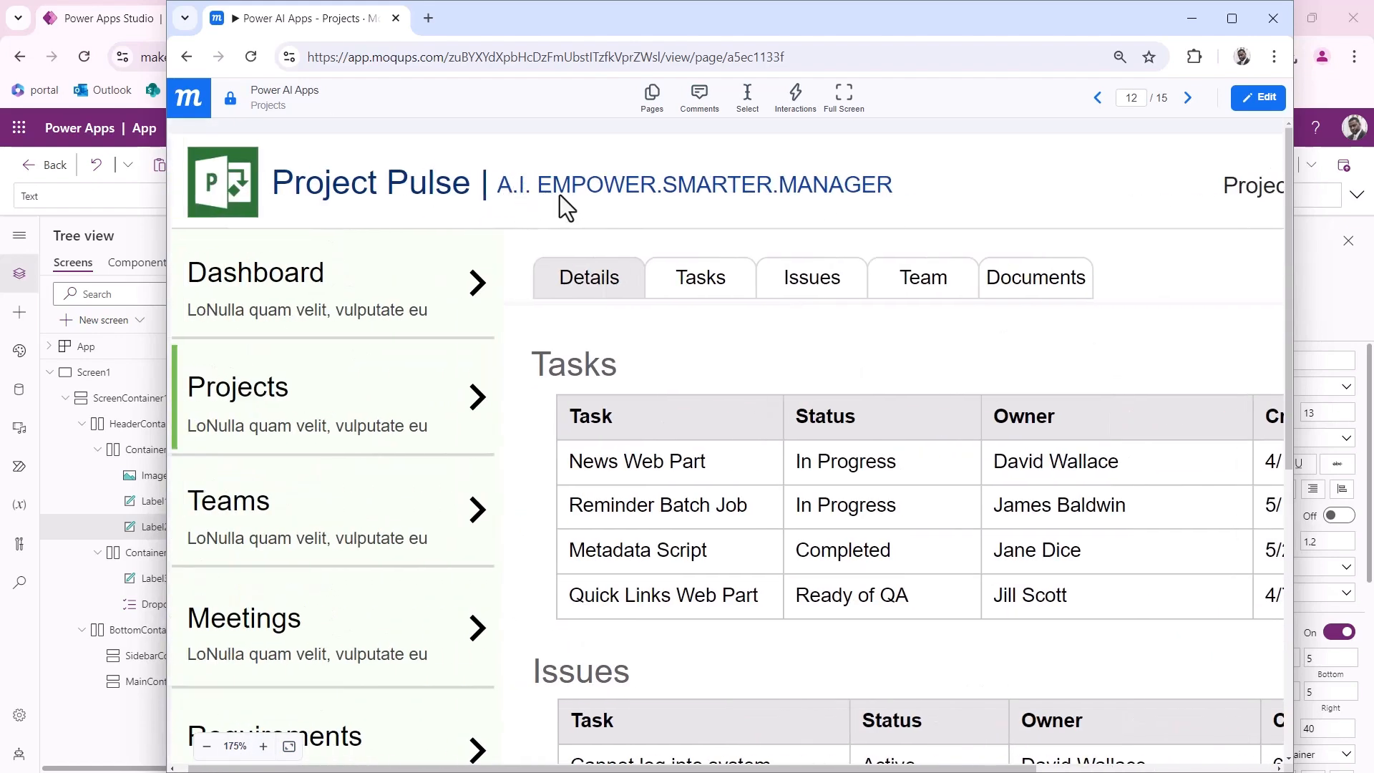
Step: Return to Power Apps Studio and set Label2's text to "A.I. EMPOWER.SMARTER.MANAGER"
left_click(127, 238)
left_click(308, 195)
type("A.I. Empo")
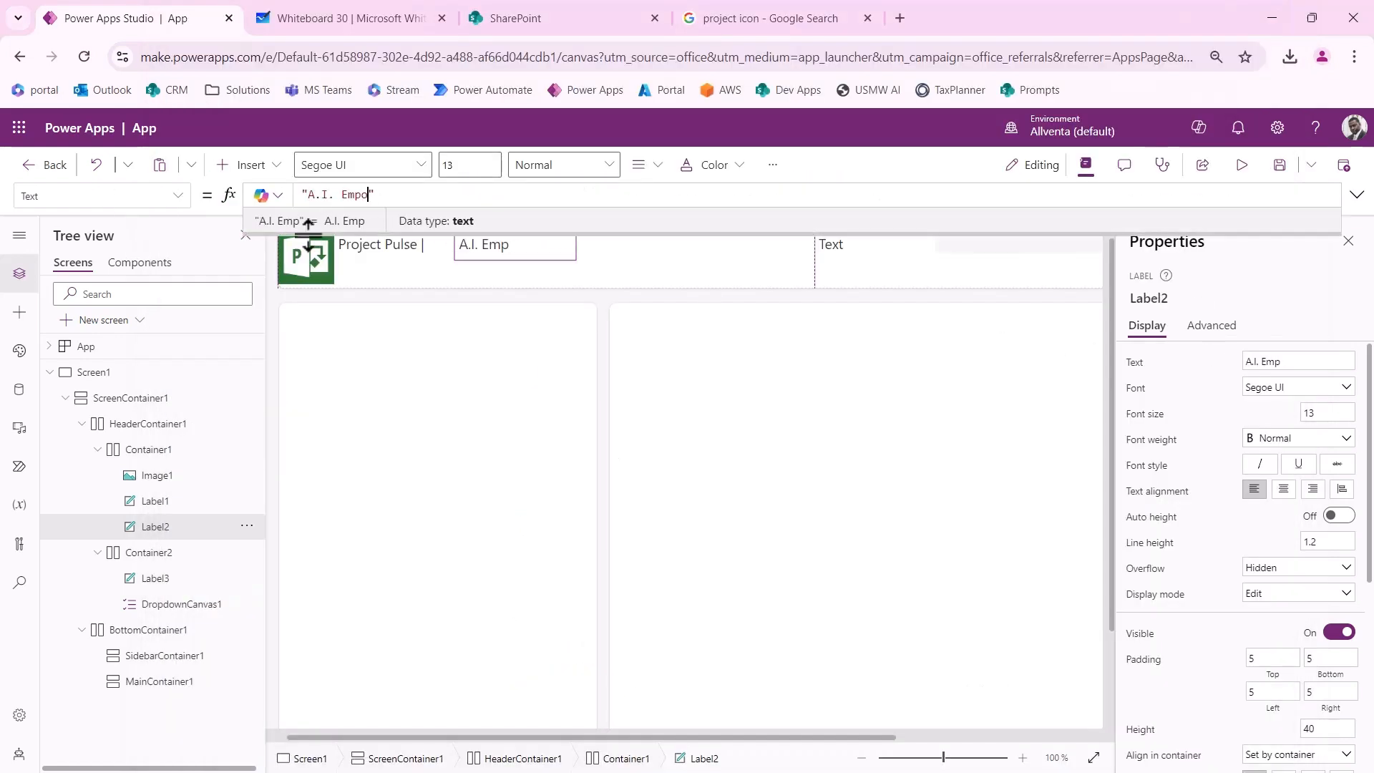
key("BackSpace")
key("BackSpace")
key("BackSpace")
type("MPOWER.SMARTER.MANAEG")
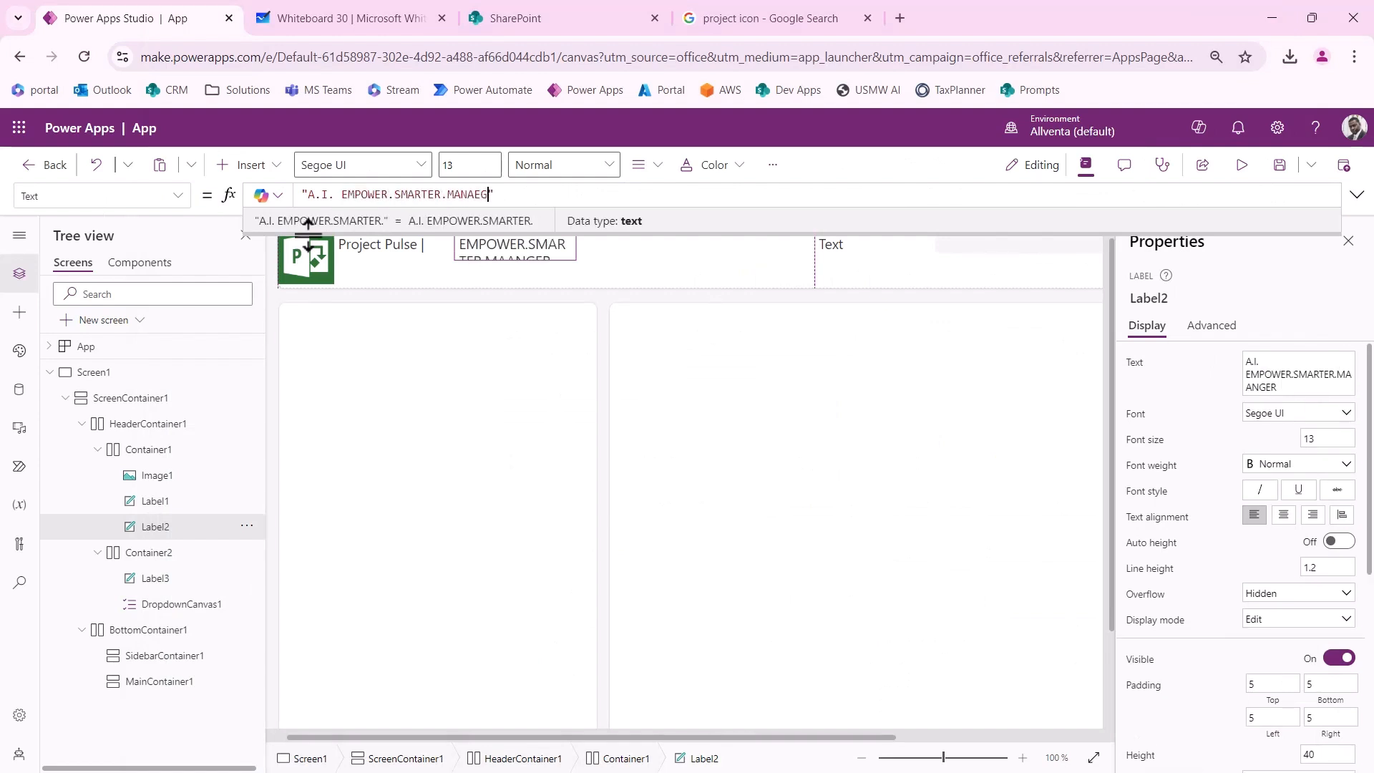
key("BackSpace")
key("BackSpace")
type("GER")
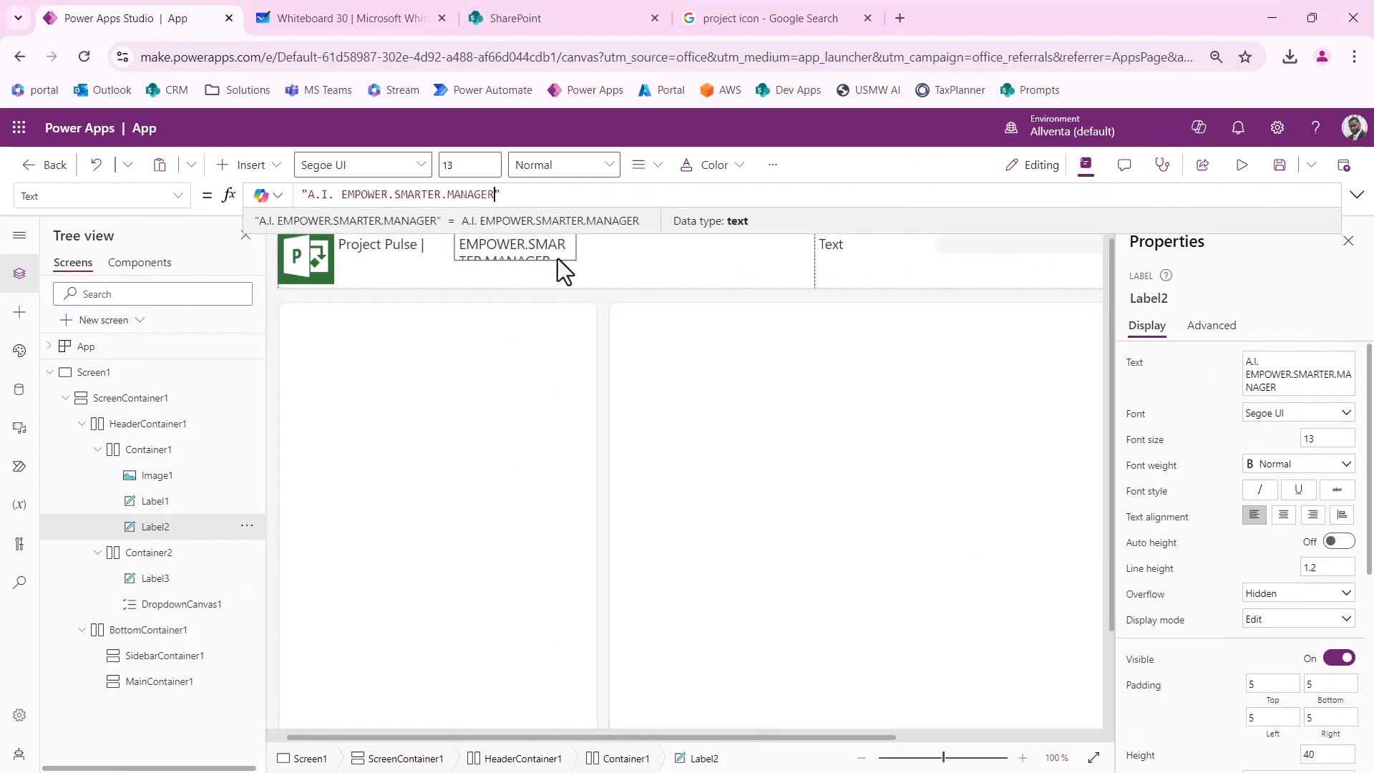
left_click(619, 255)
left_click(529, 250)
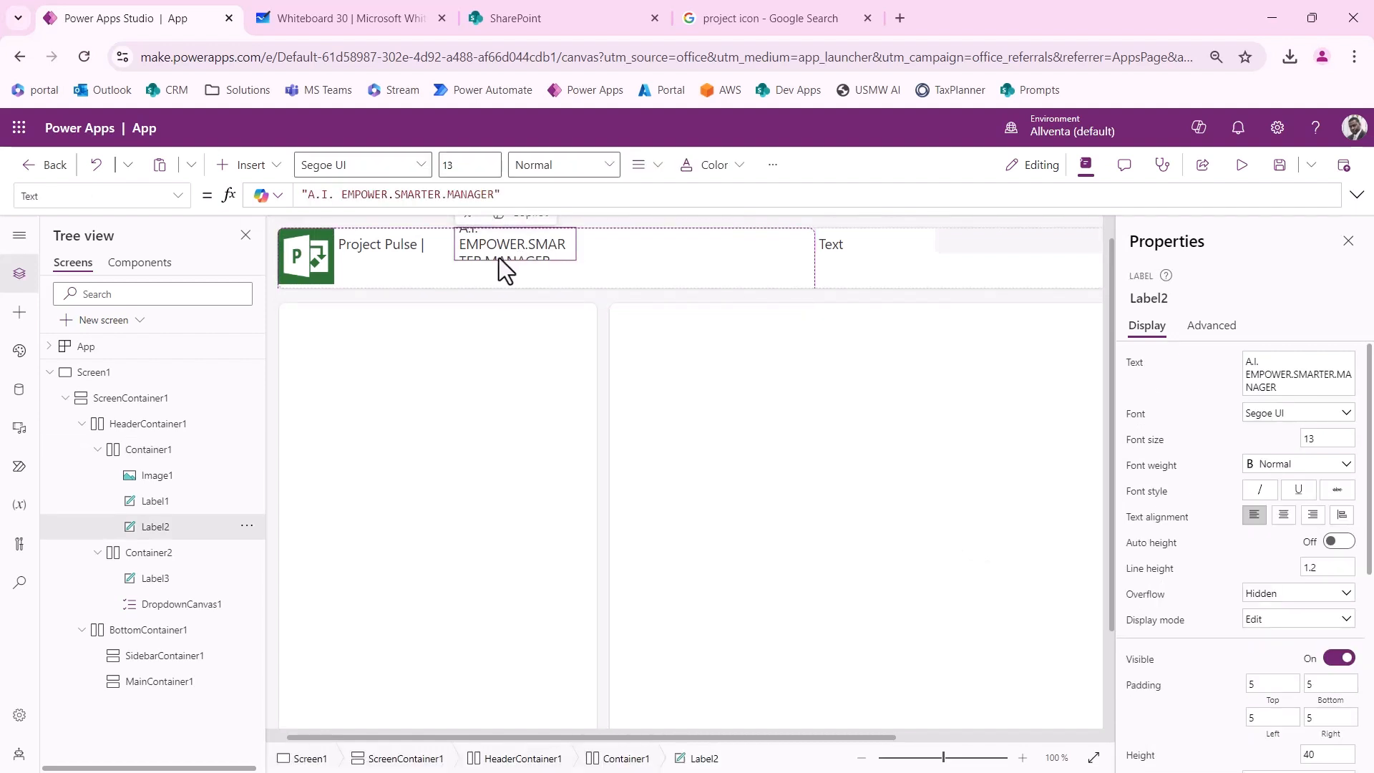
Step: Check the project selector's caption in the Moqups mockup and set Label3's text to "Project:" in Power Apps Studio
left_click(831, 252)
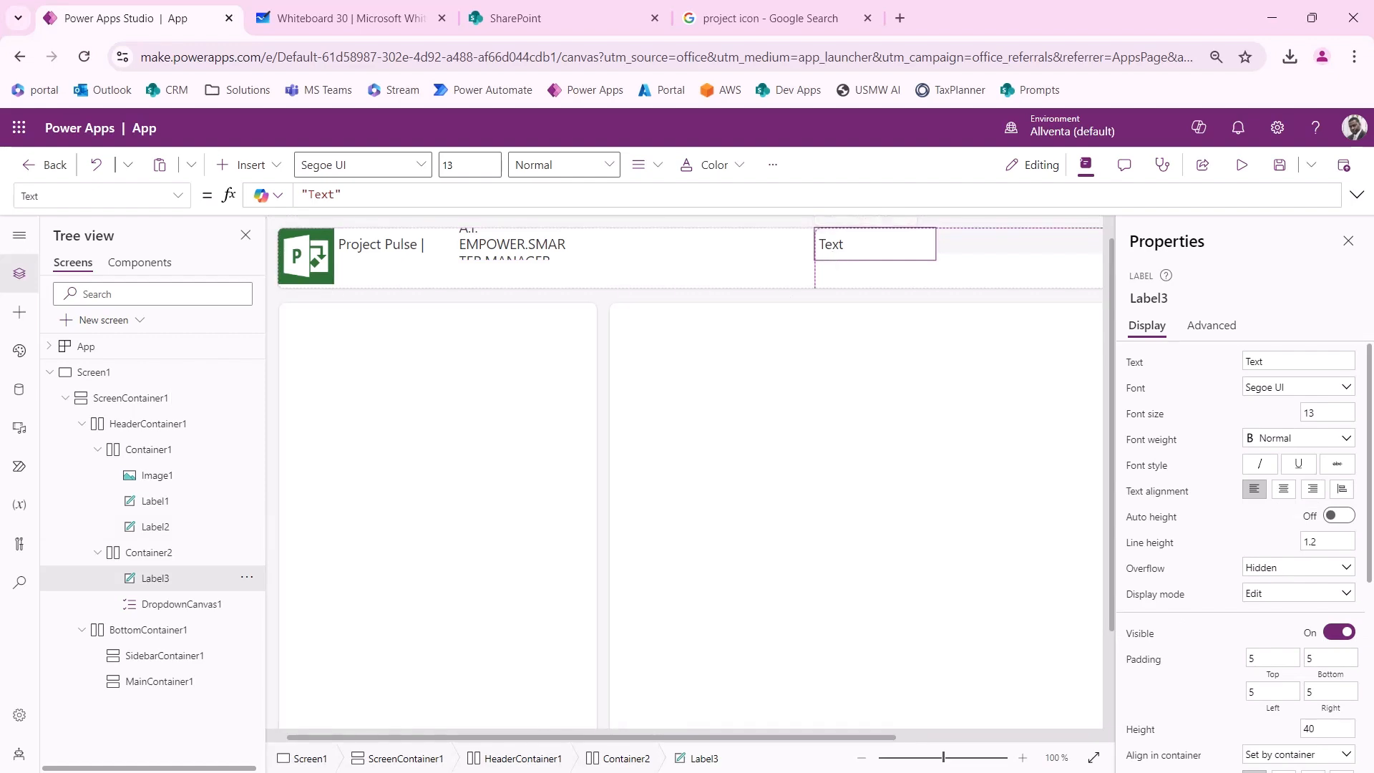
key("alt+Tab")
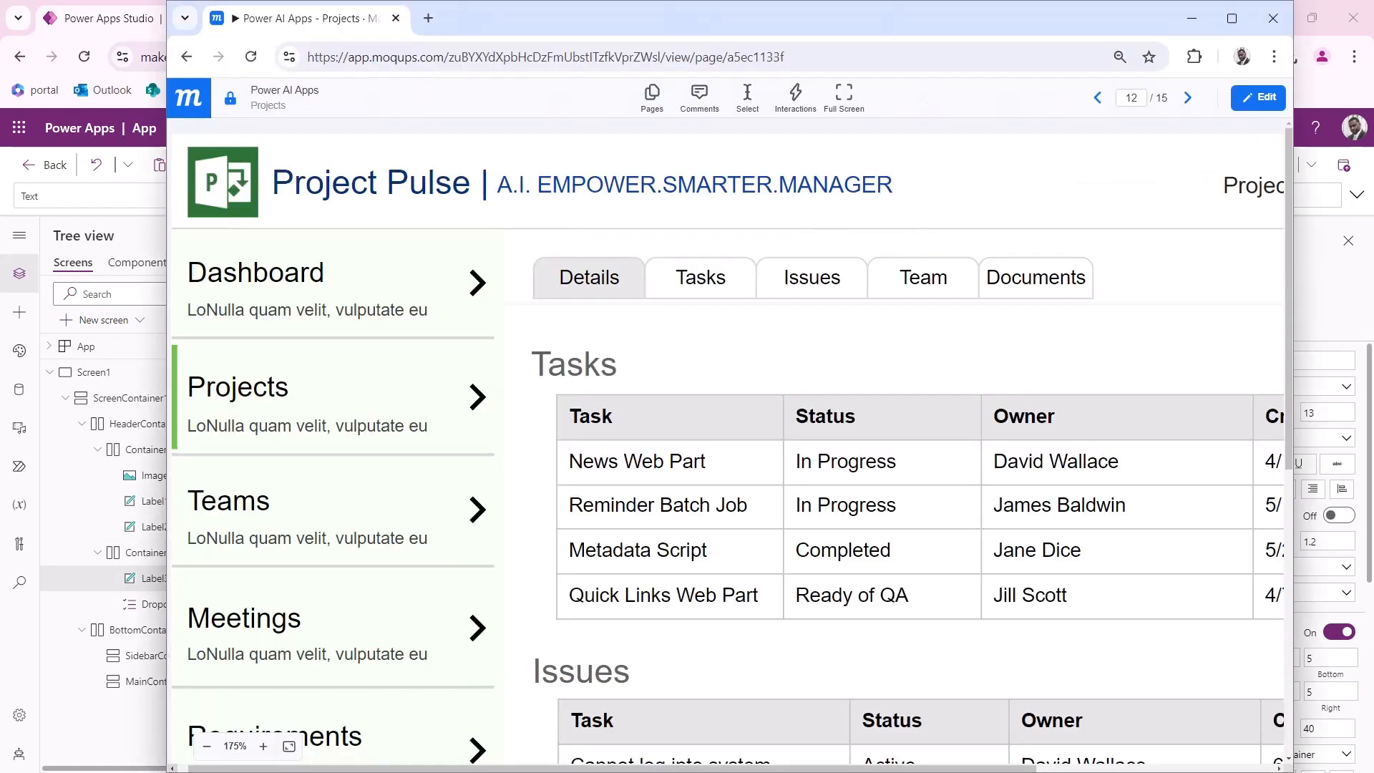
scroll(967, 127, "right", 5)
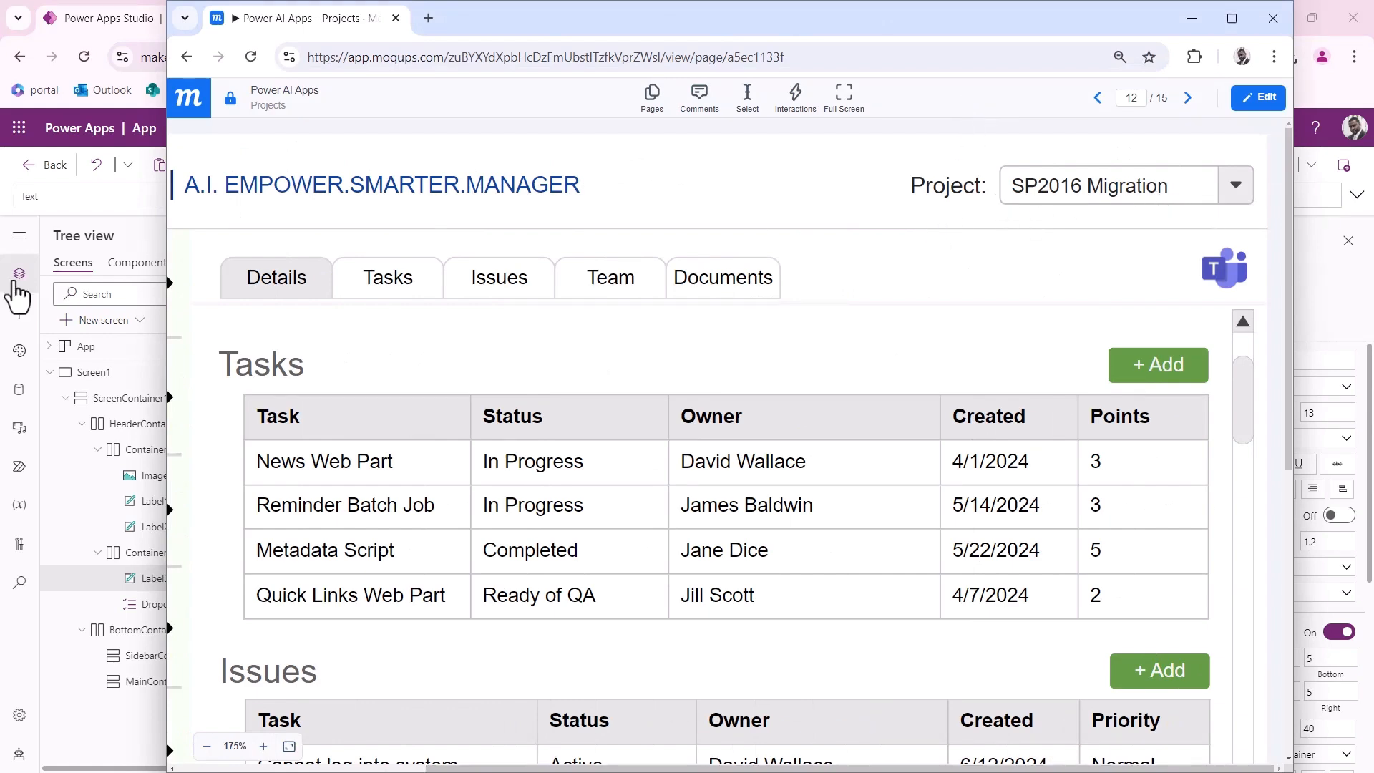
key("alt+Tab")
type("Project")
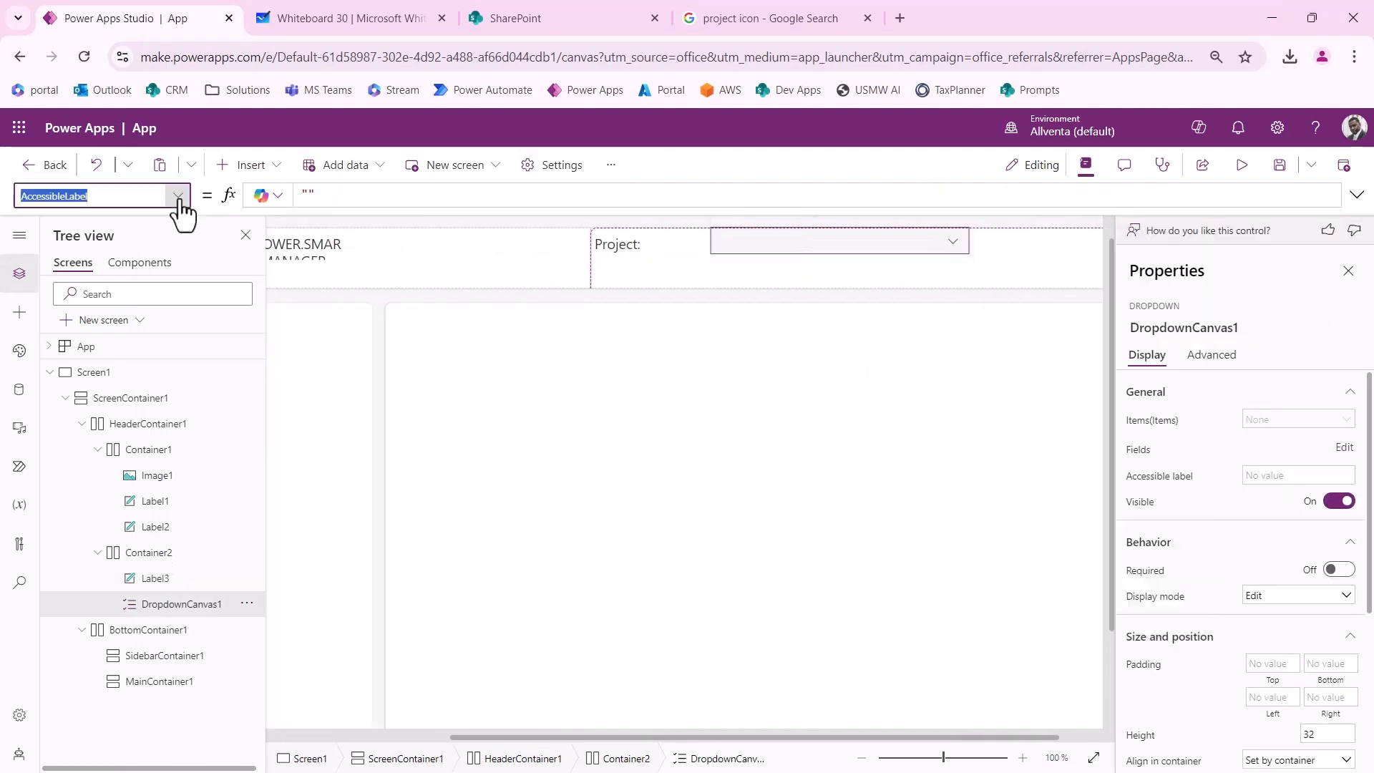
Step: Set DropdownCanvas1's Items formula to ["Project 1","Project 2","Project 3"] and review it in the expanded formula editor
left_click(179, 198)
left_click(43, 357)
left_click(488, 197)
key("BackSpace")
key("BackSpace")
key("BackSpace")
key("BackSpace")
key("BackSpace")
key("BackSpace")
key("BackSpace")
key("BackSpace")
key("BackSpace")
key("BackSpace")
key("BackSpace")
key("BackSpace")
key("BackSpace")
key("BackSpace")
key("BackSpace")
key("BackSpace")
key("BackSpace")
key("BackSpace")
key("BackSpace")
key("BackSpace")
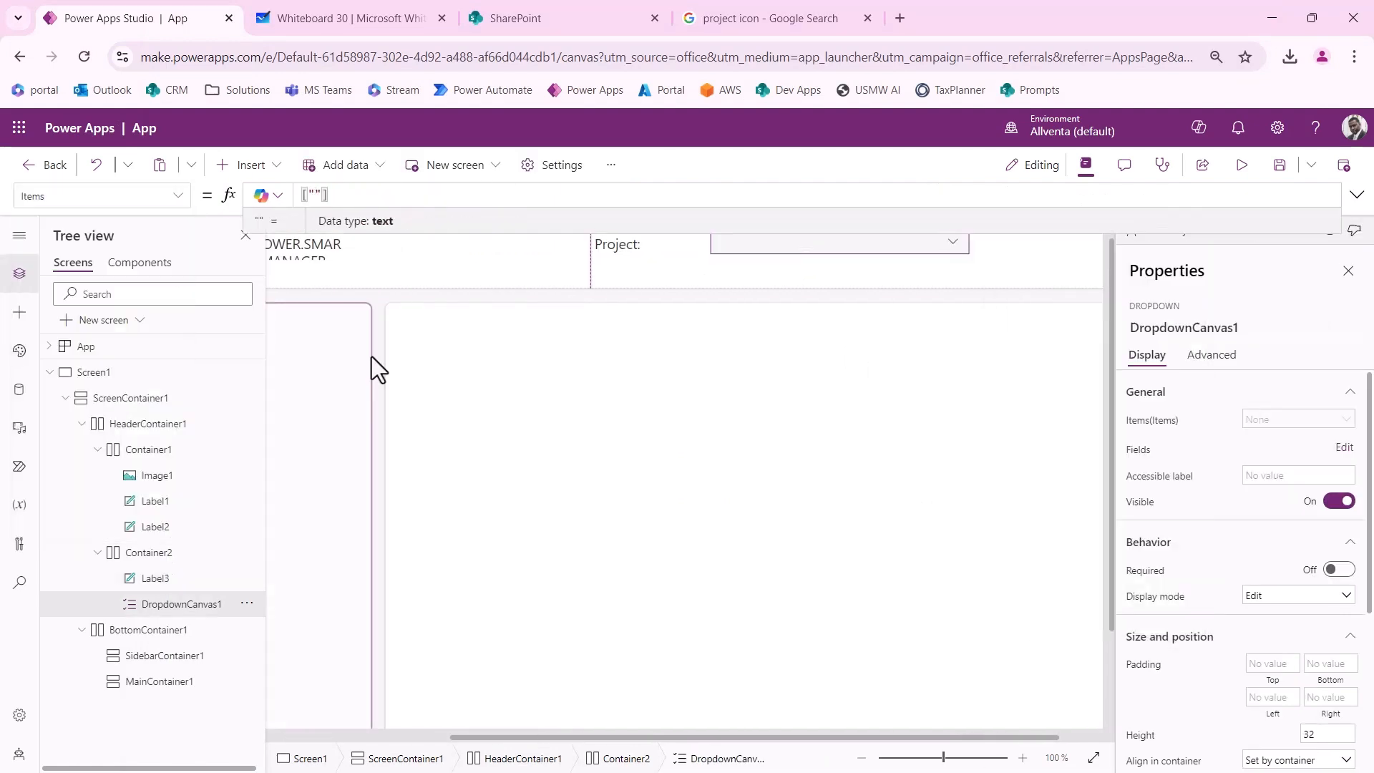
type("Project 1\",\"Project 2\",\"Project 3")
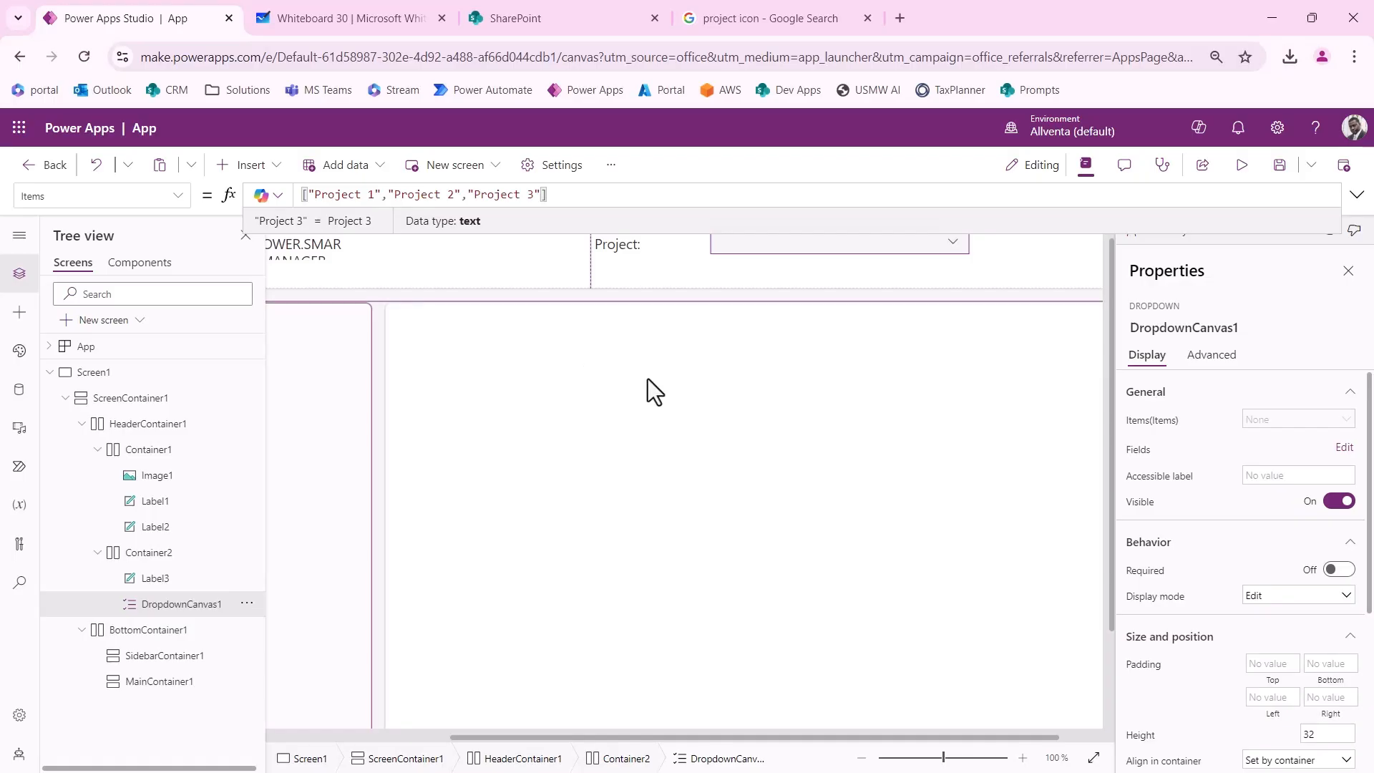
left_click(1357, 198)
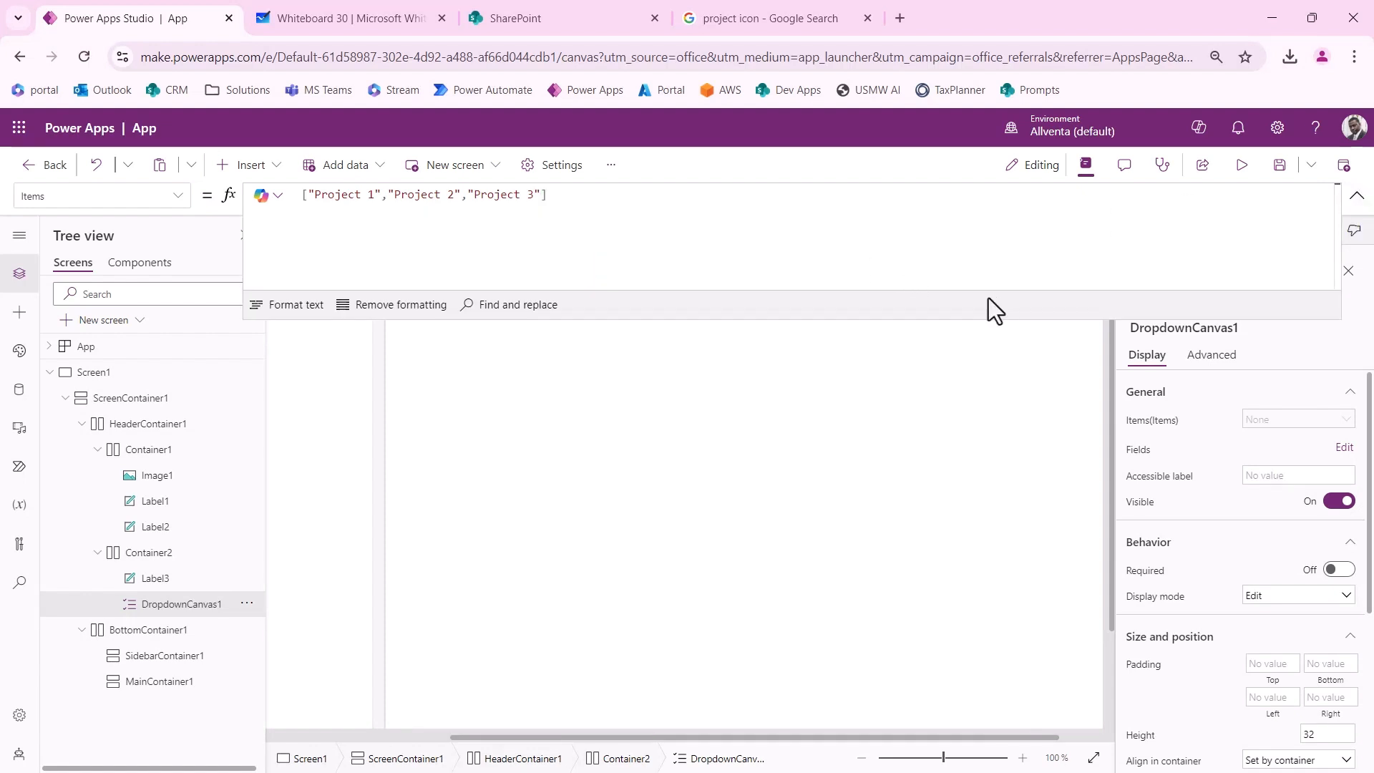
left_click(1357, 197)
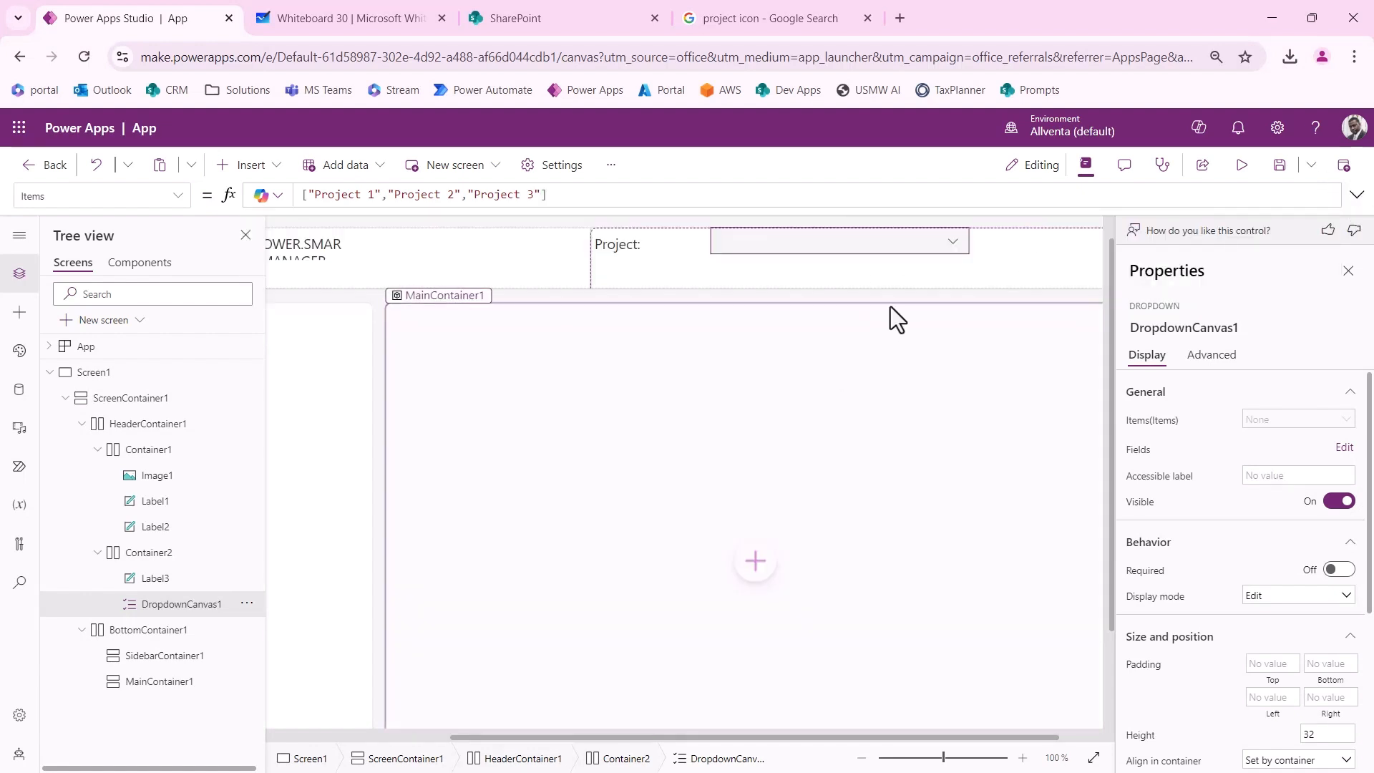
Step: Test the header's project dropdown by switching its selection between Project 2 and Project 1, ending on Project 2
left_click(951, 244)
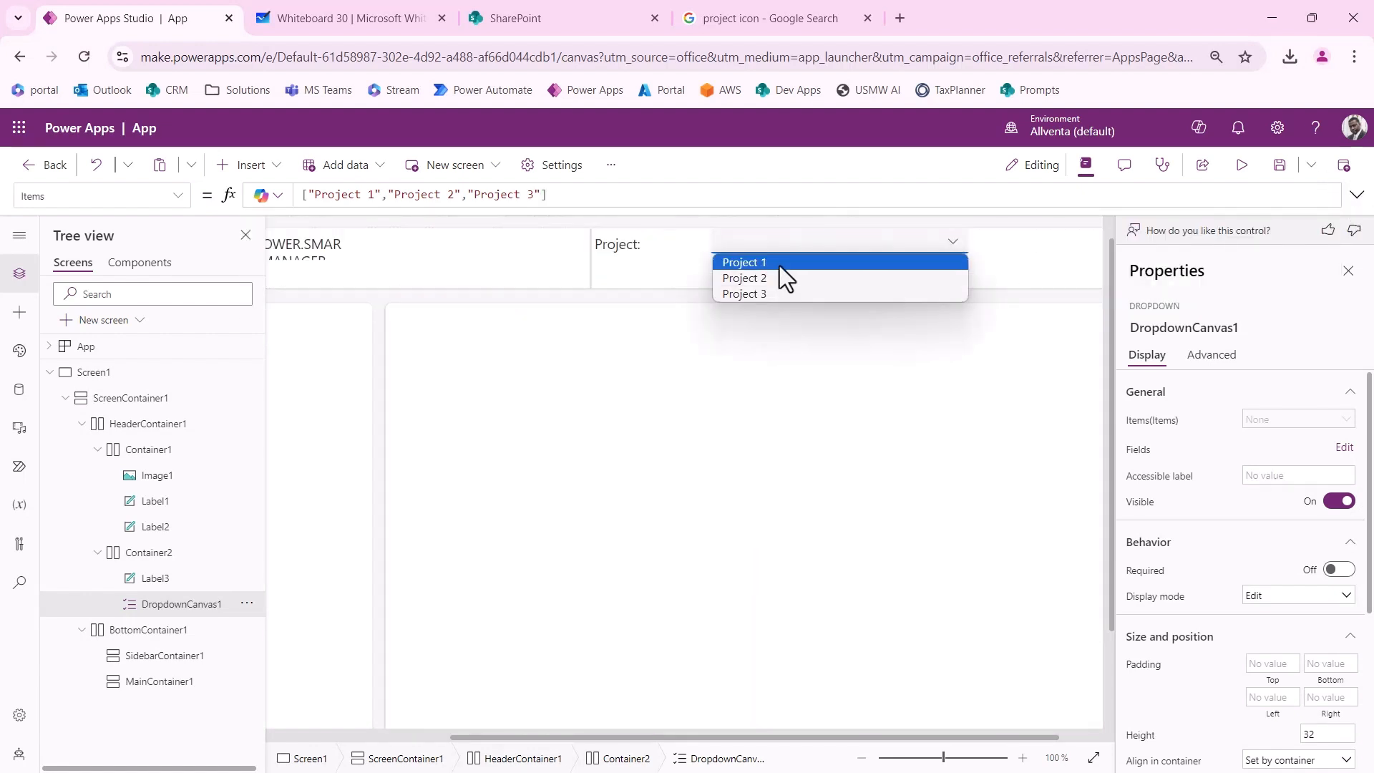
left_click(761, 281)
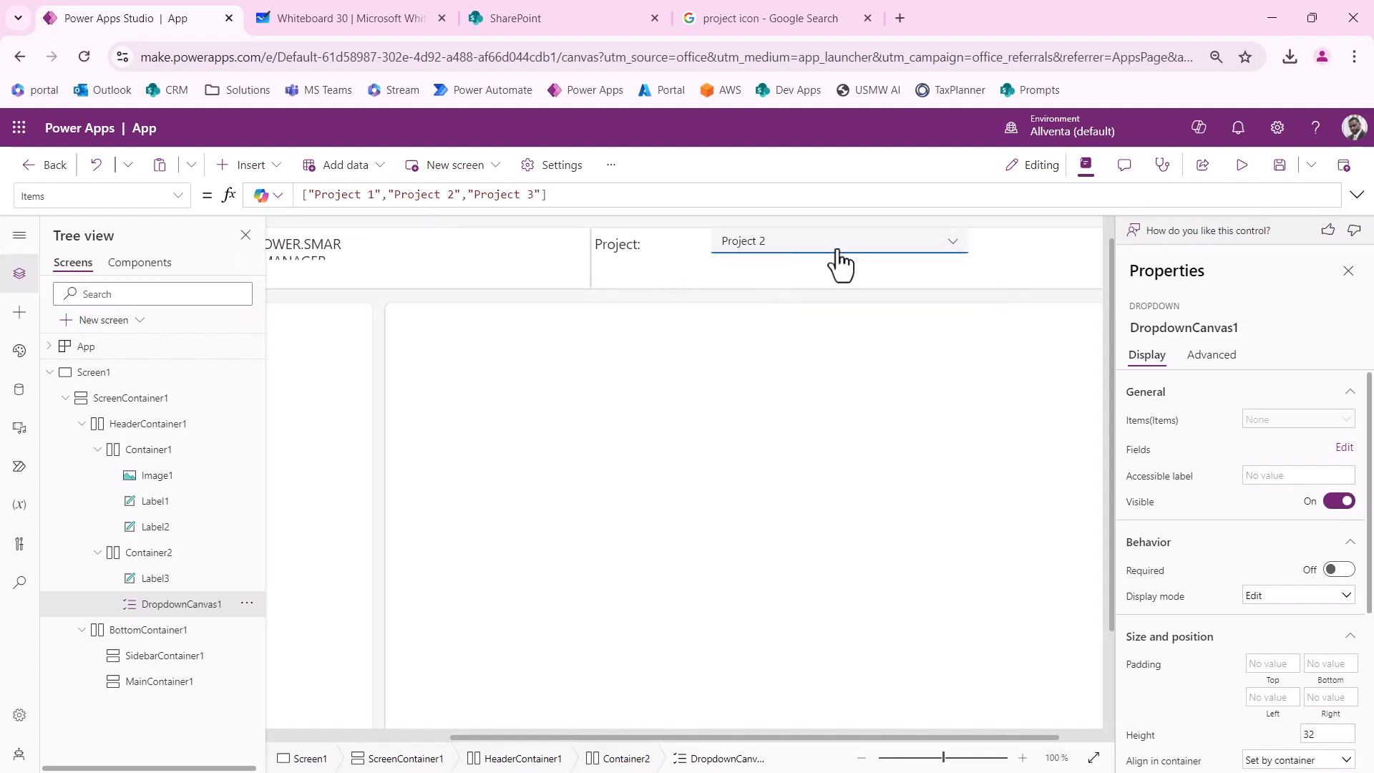
left_click(787, 244)
left_click(759, 261)
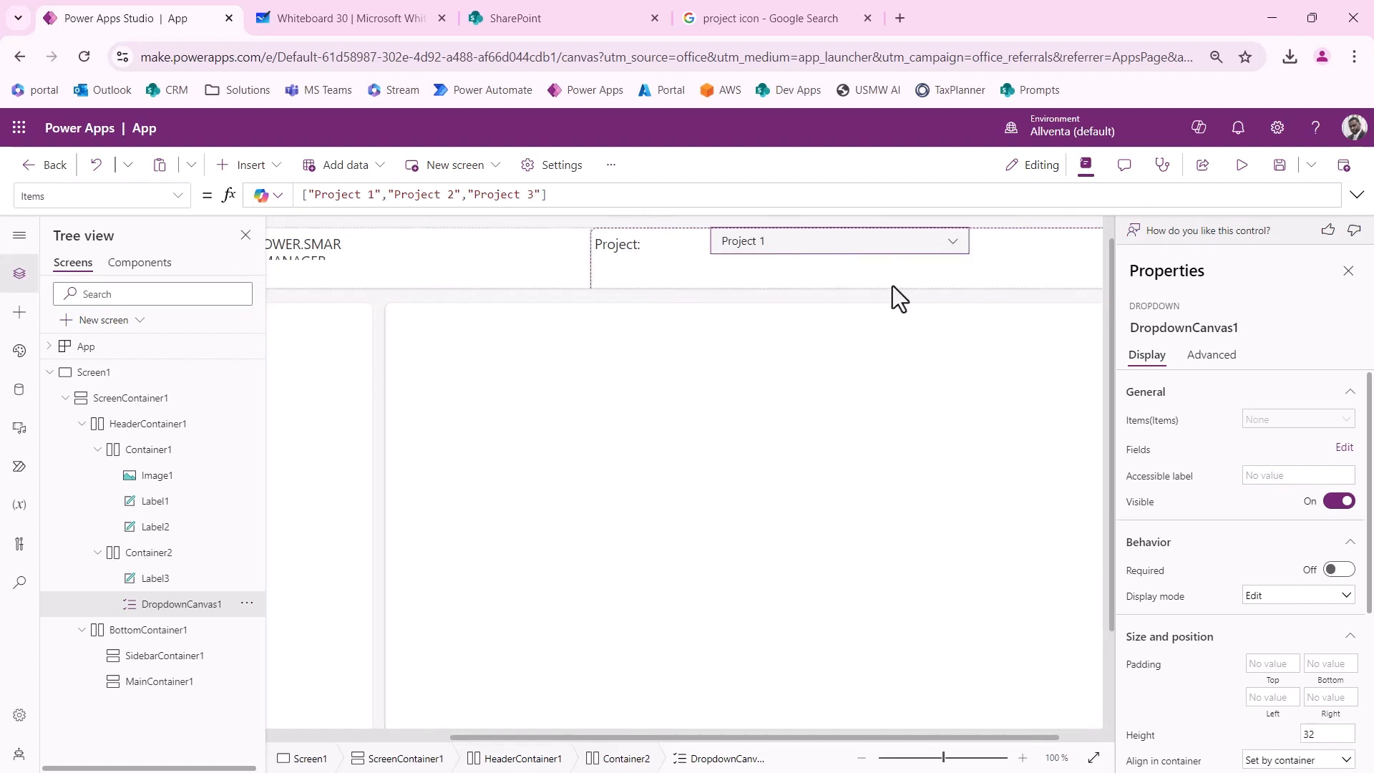
left_click(785, 247)
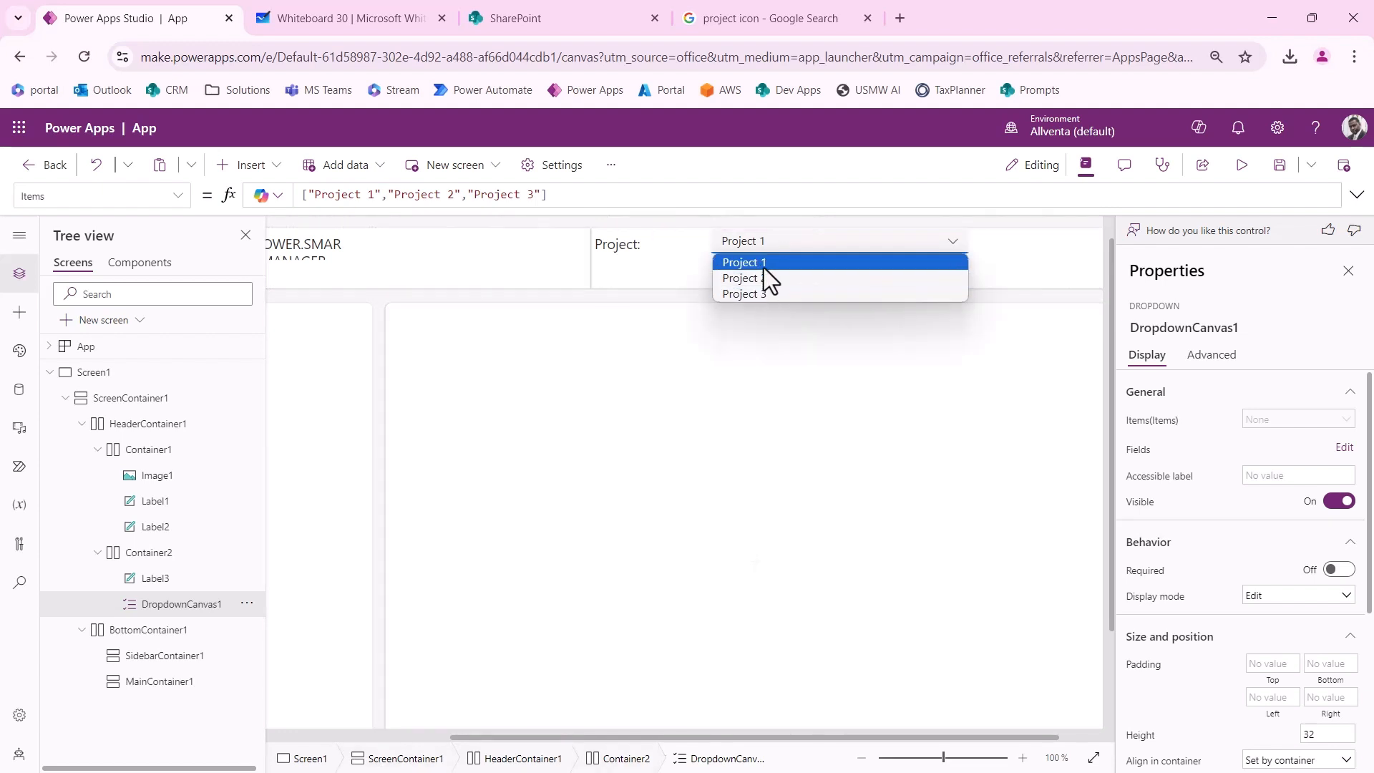
left_click(760, 265)
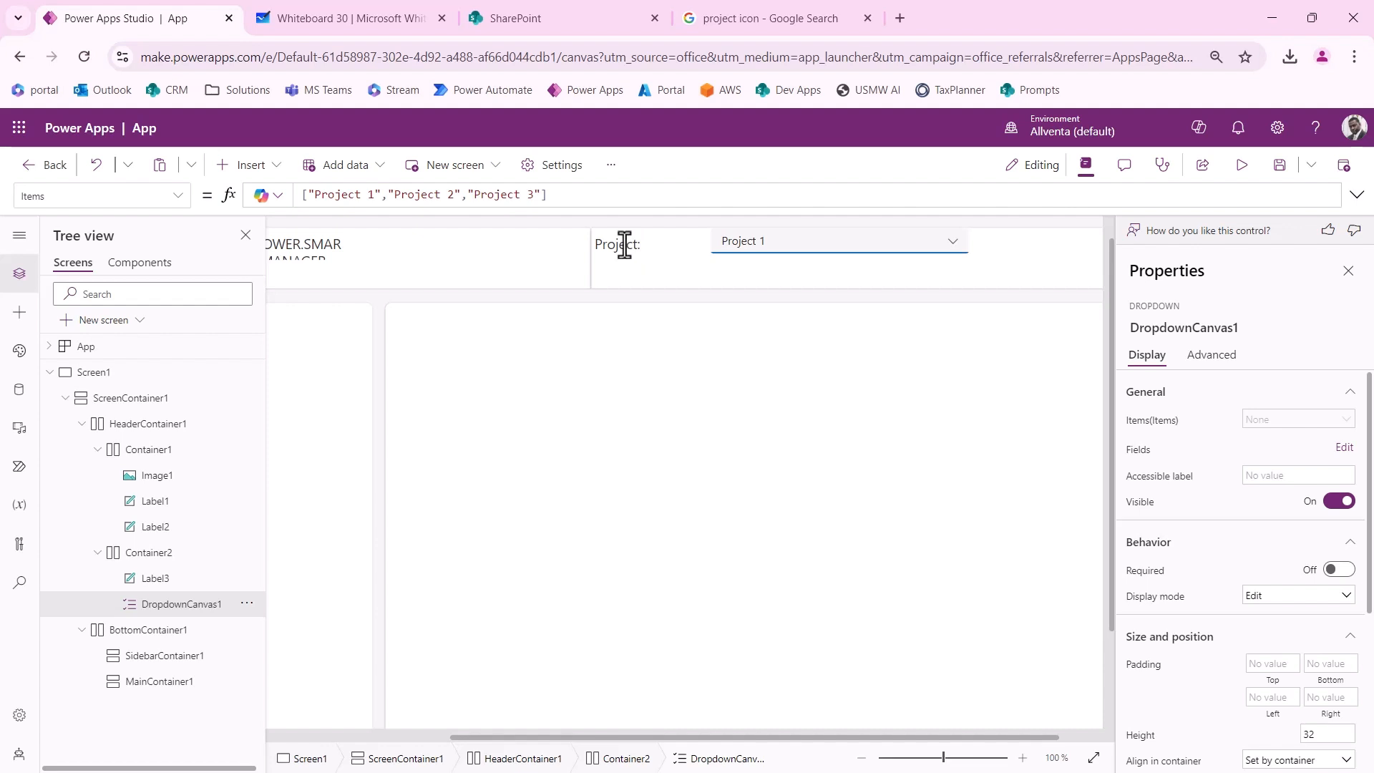
left_click(784, 243)
left_click(759, 280)
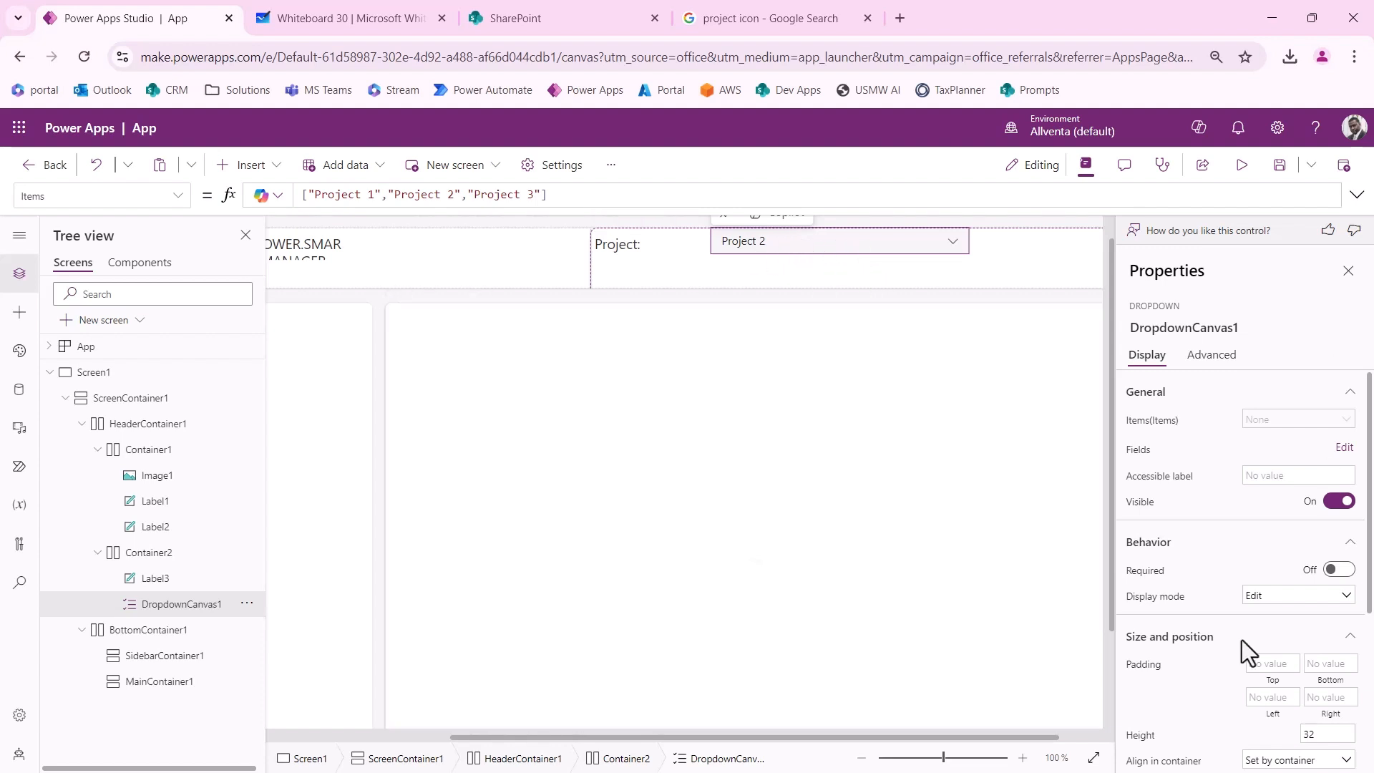
Step: Justify Container2's contents horizontally to the end so the project label and dropdown align right in the header
left_click(863, 758)
left_click(863, 758)
left_click(863, 758)
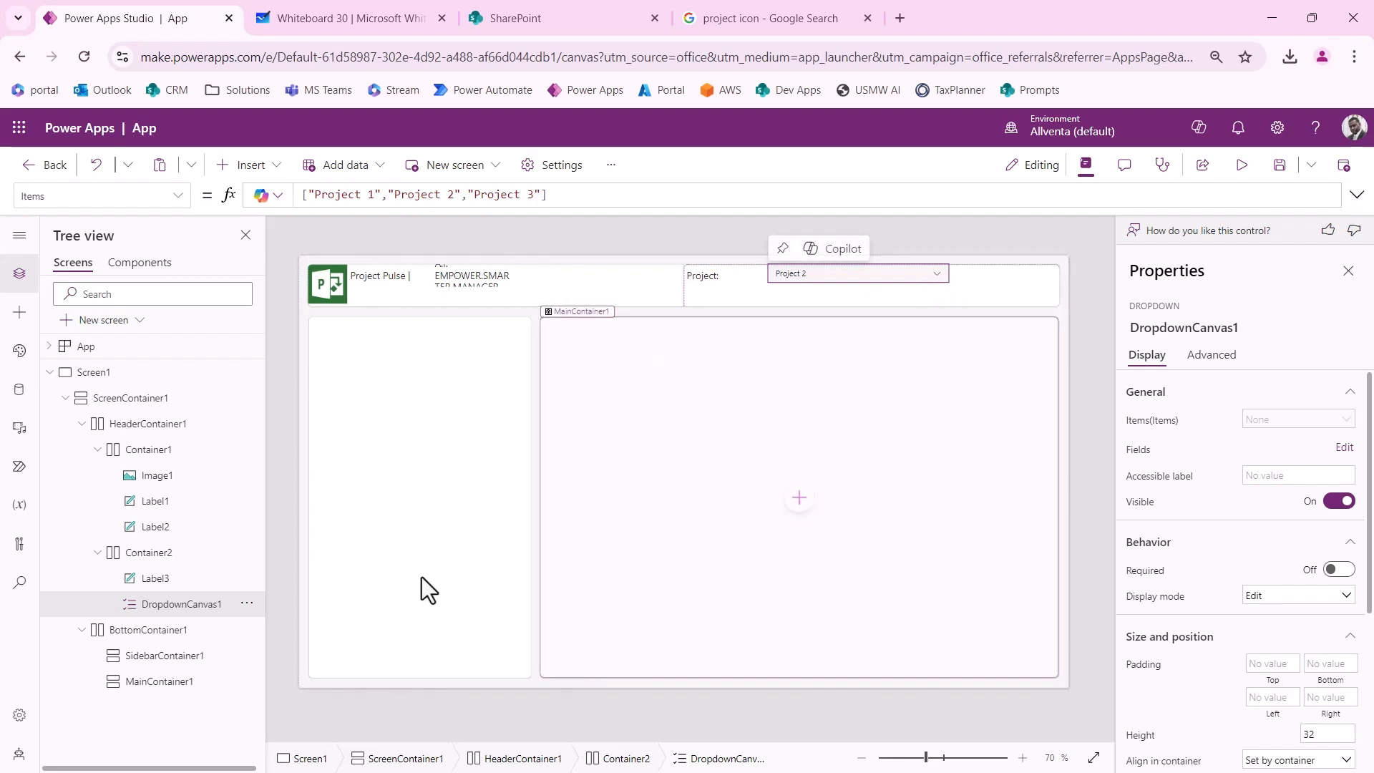
left_click(162, 557)
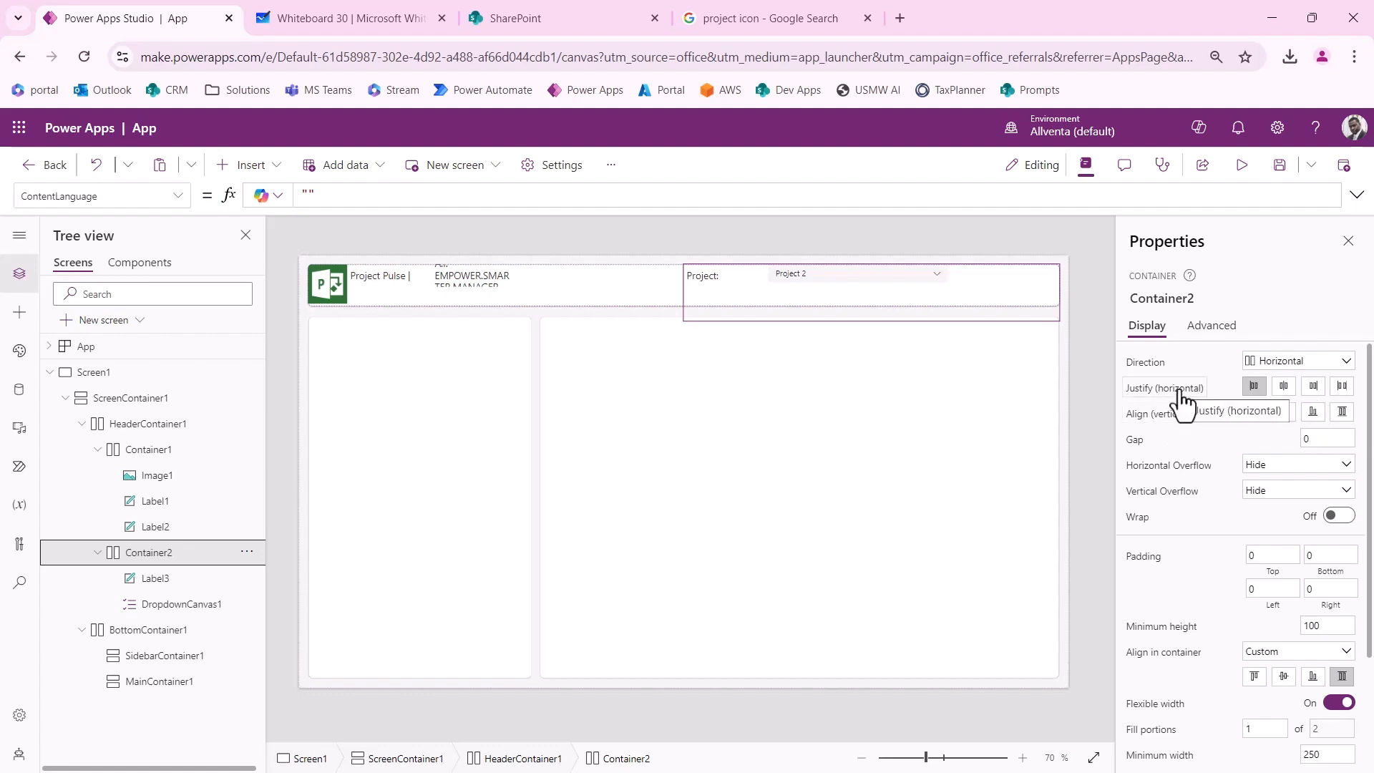
left_click(1312, 391)
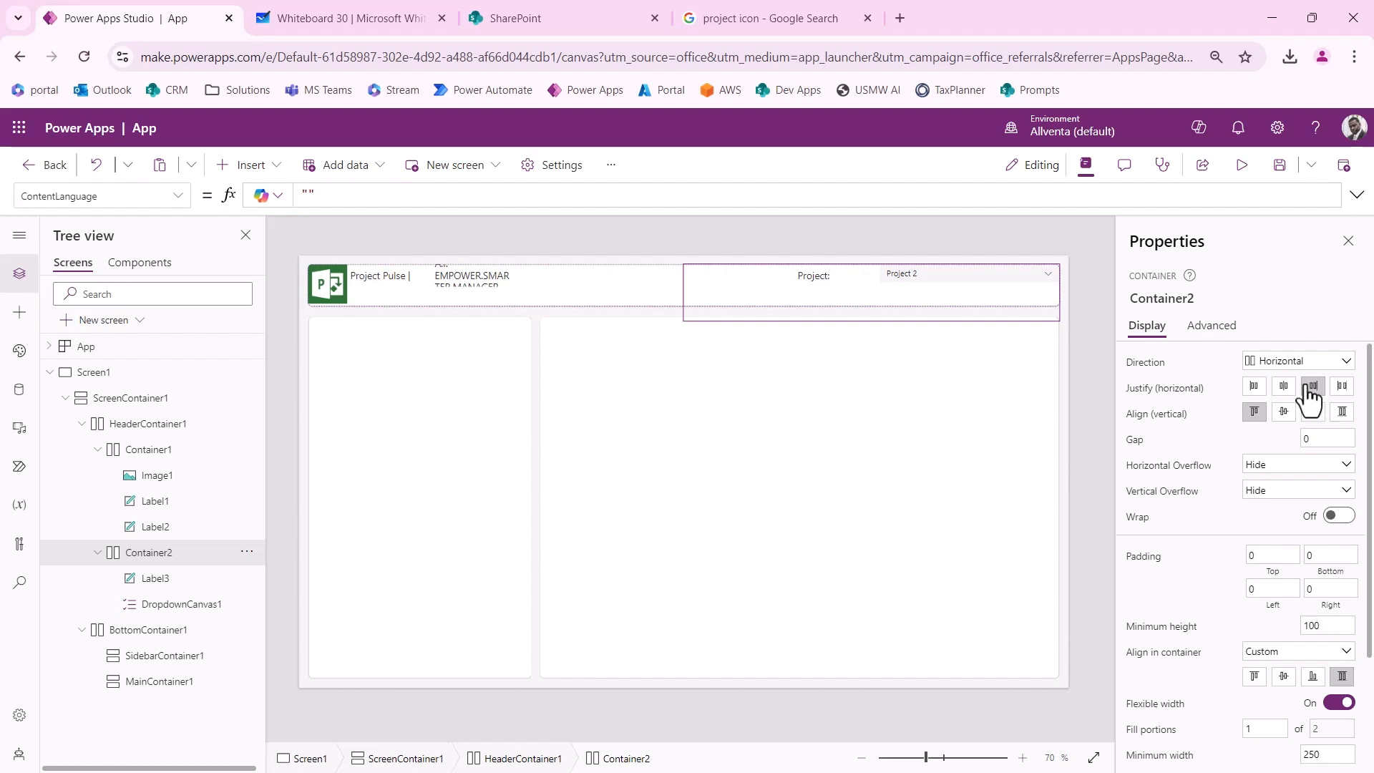
Step: Widen Label2, which holds the header tagline, to 300 and then to 350
left_click(383, 275)
left_click(479, 285)
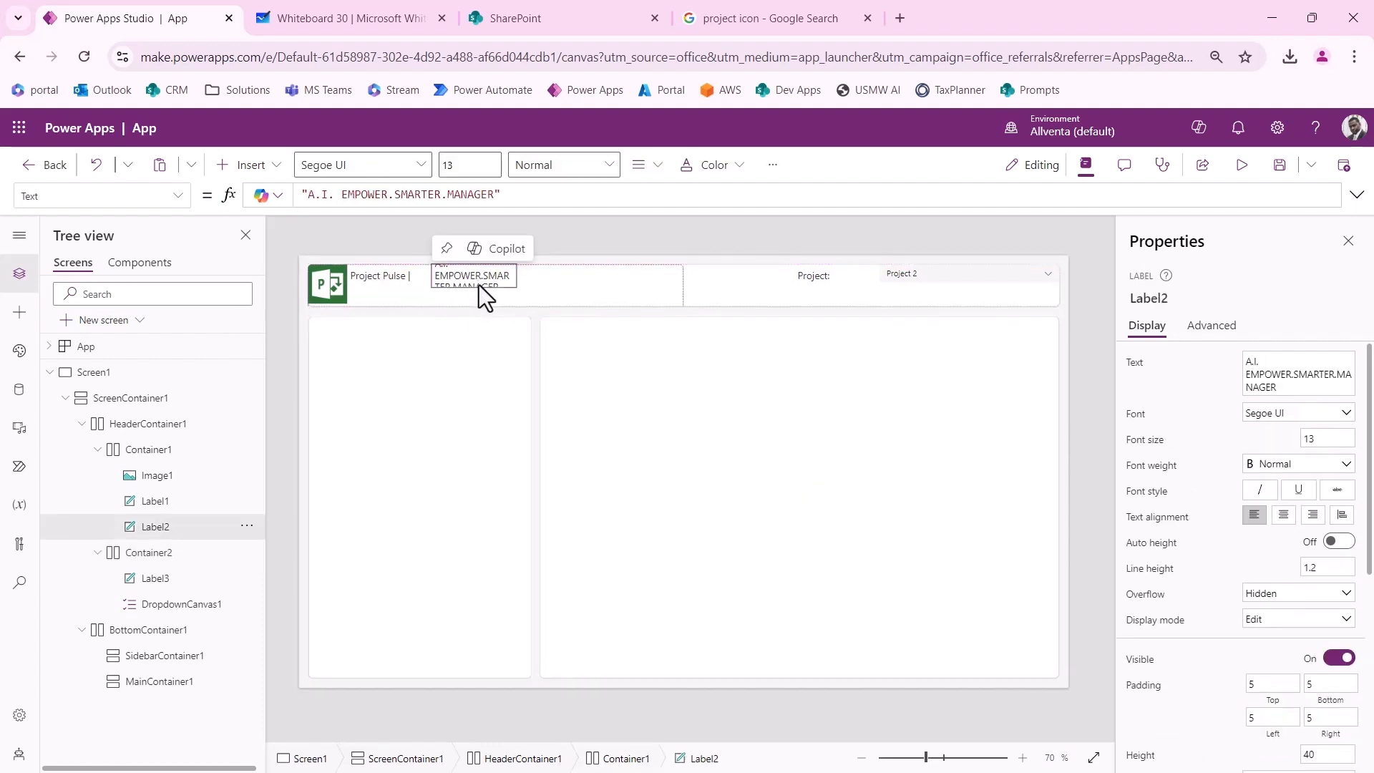
left_click(162, 530)
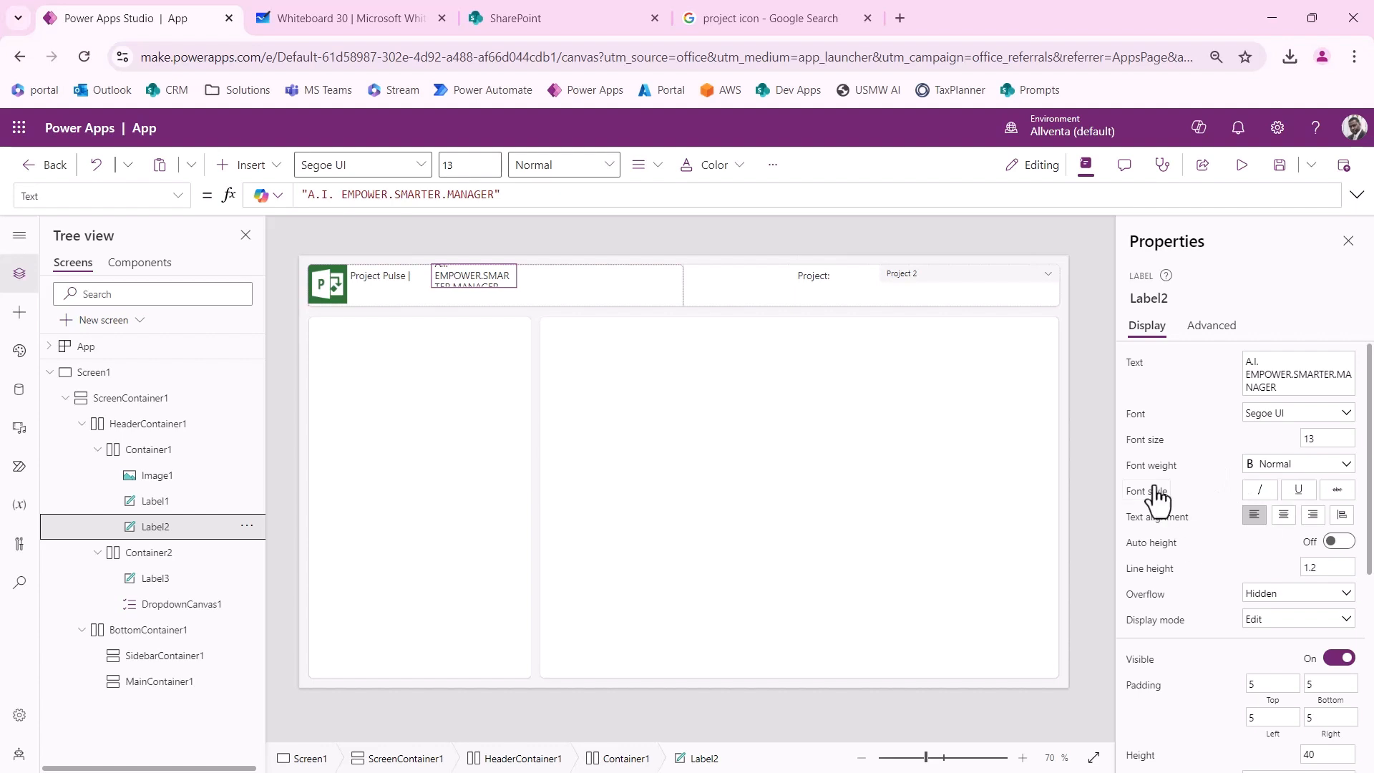
scroll(1151, 486, "down", 3)
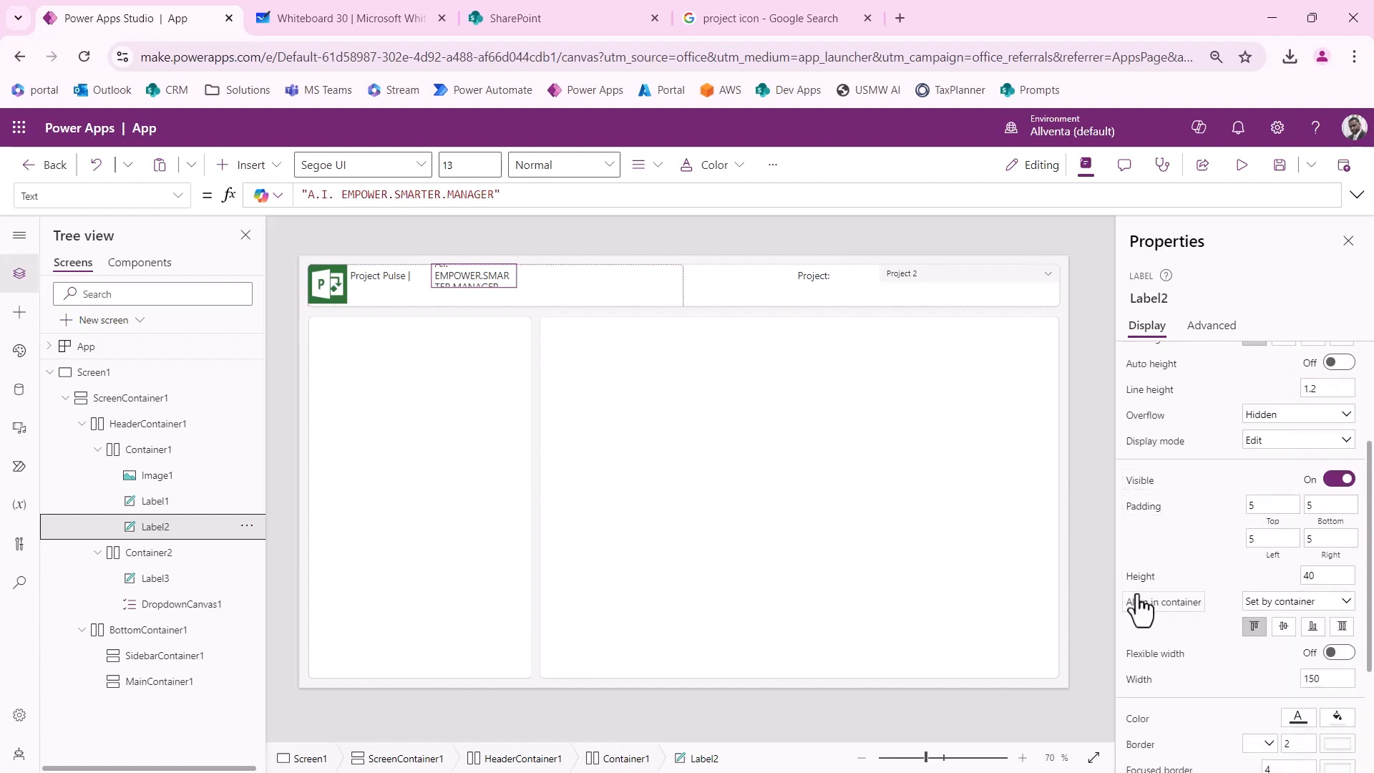
scroll(1136, 604, "down", 2)
left_click(1332, 588)
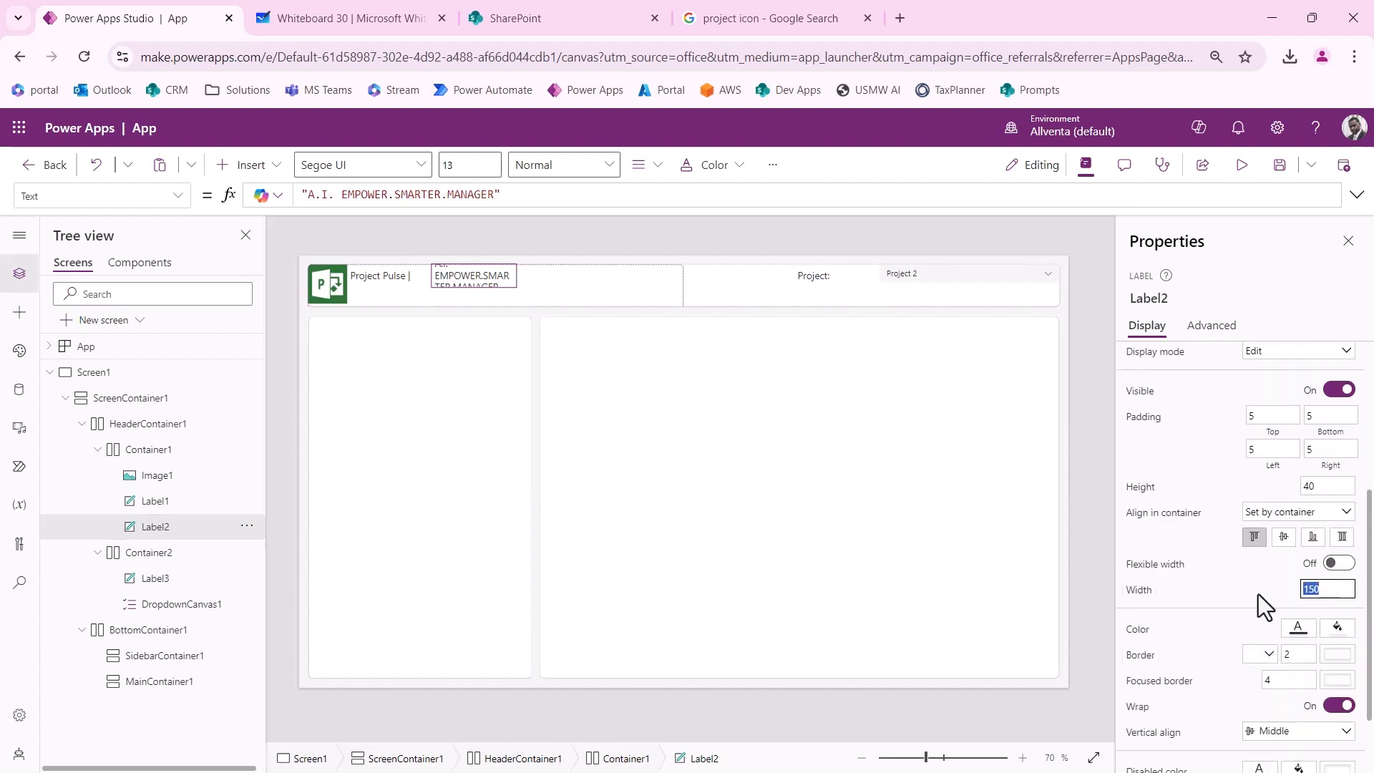
type("300")
key("Return")
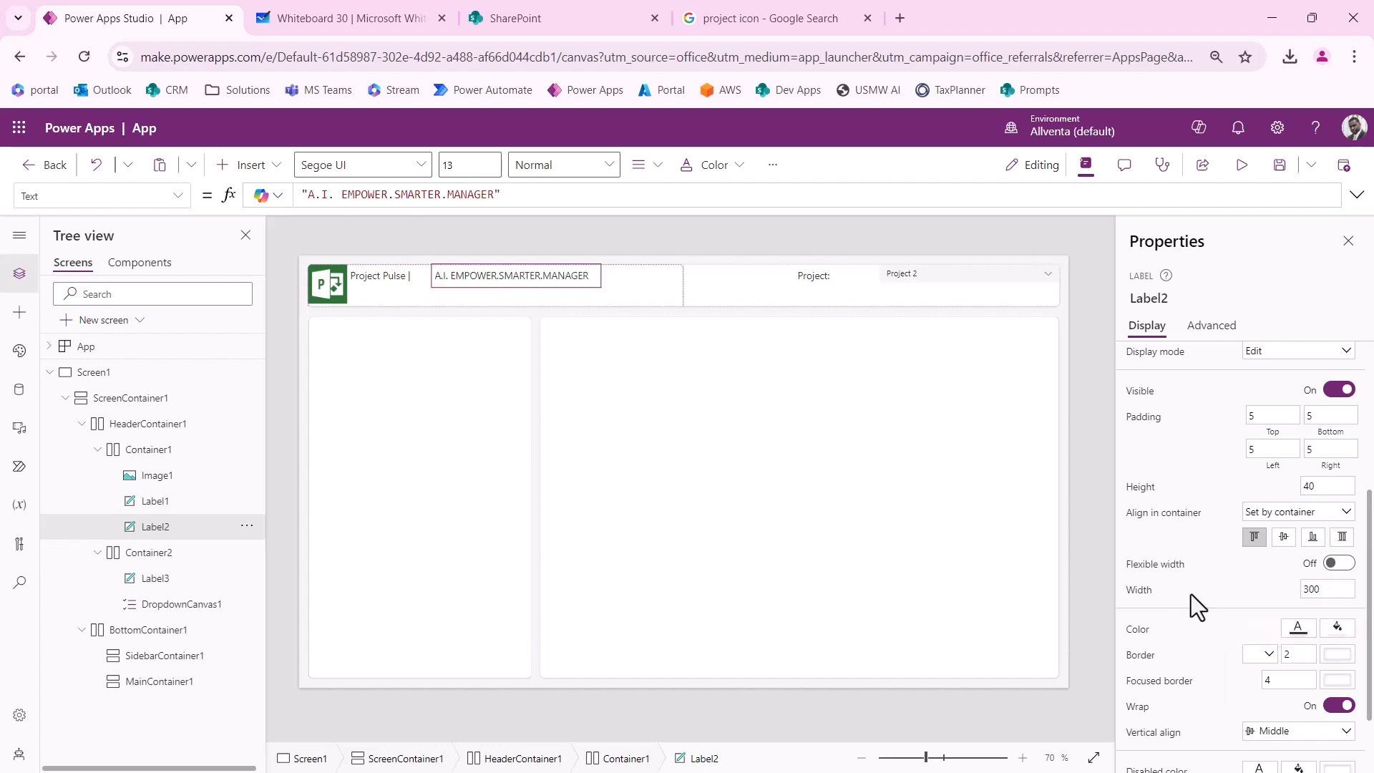
left_click(1319, 591)
type("350")
key("Return")
Step: Check the header title's styling in the Moqups mockup and set Label1's font size to 20 in Power Apps Studio
left_click(385, 277)
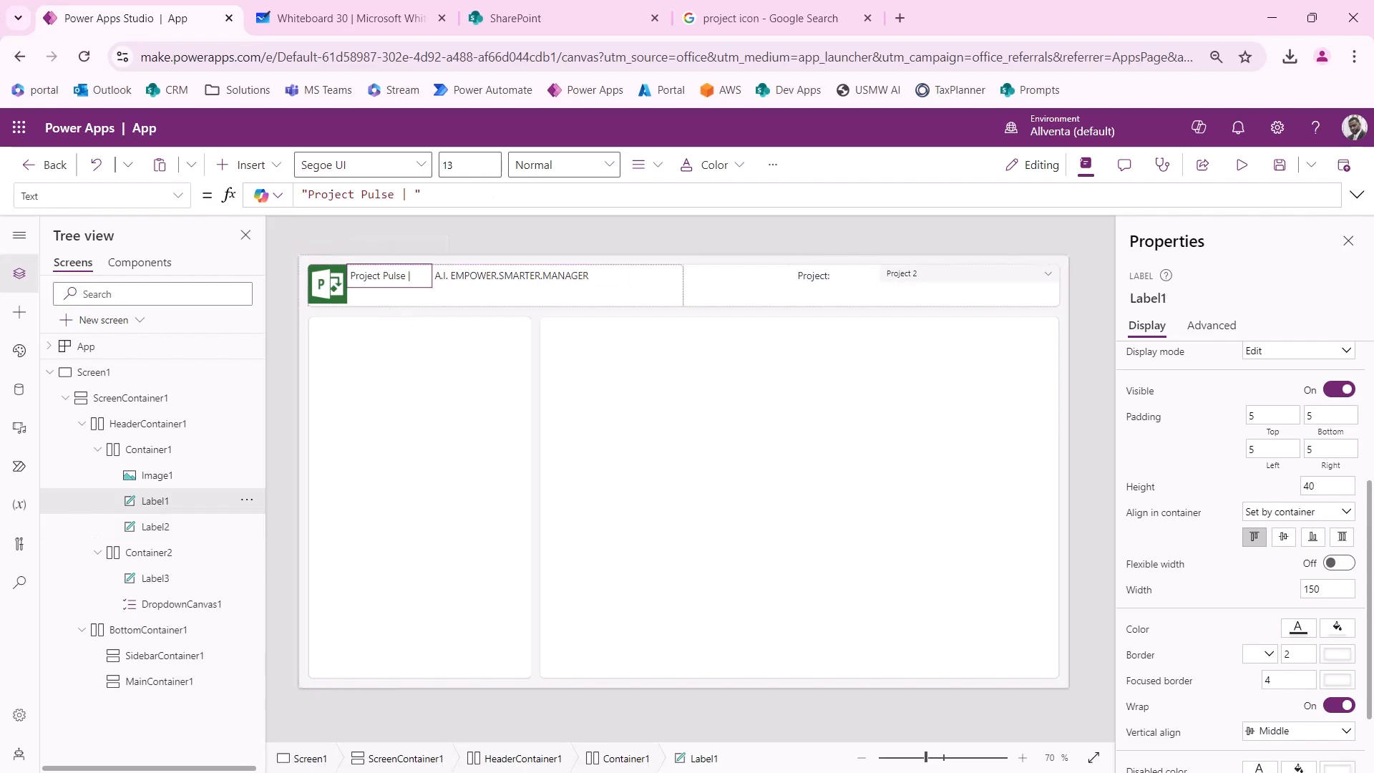
key("alt+Tab")
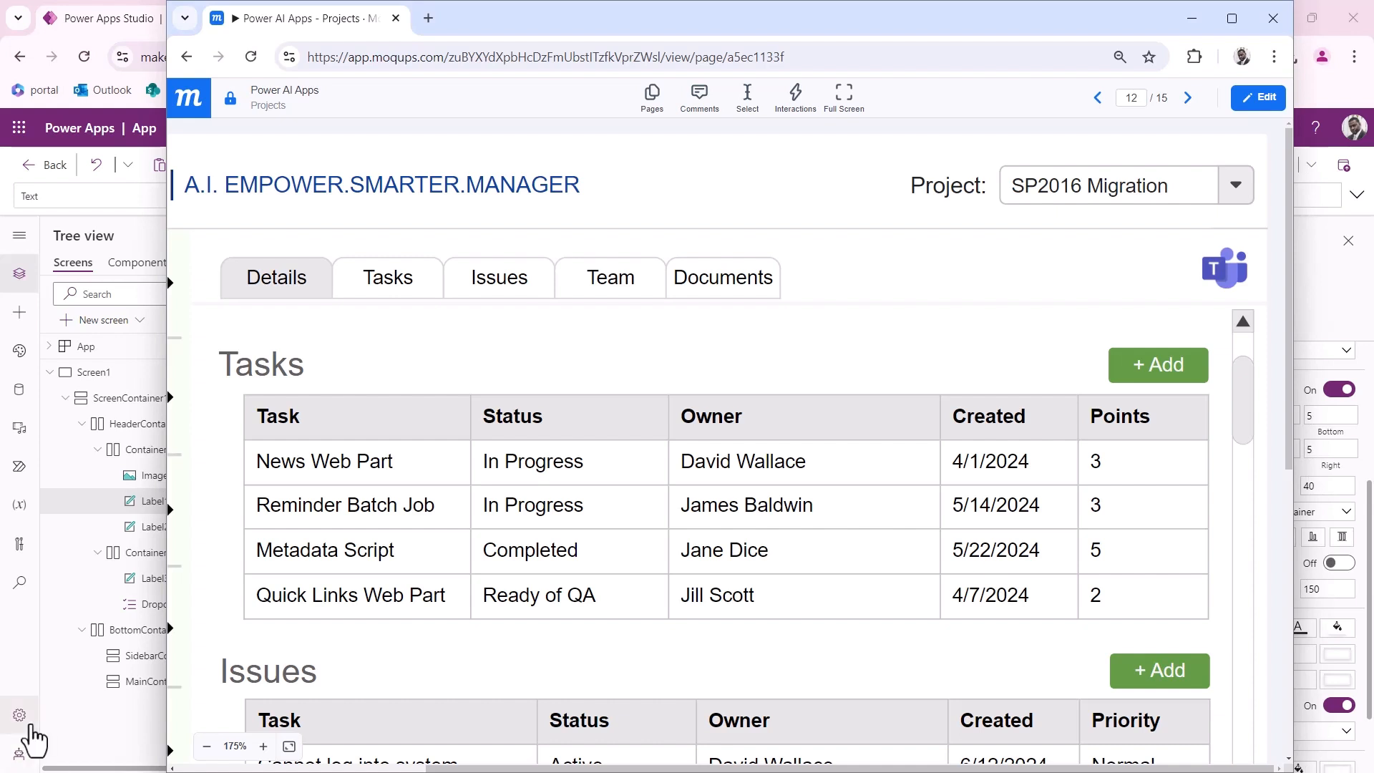
left_click_drag(436, 769, 211, 766)
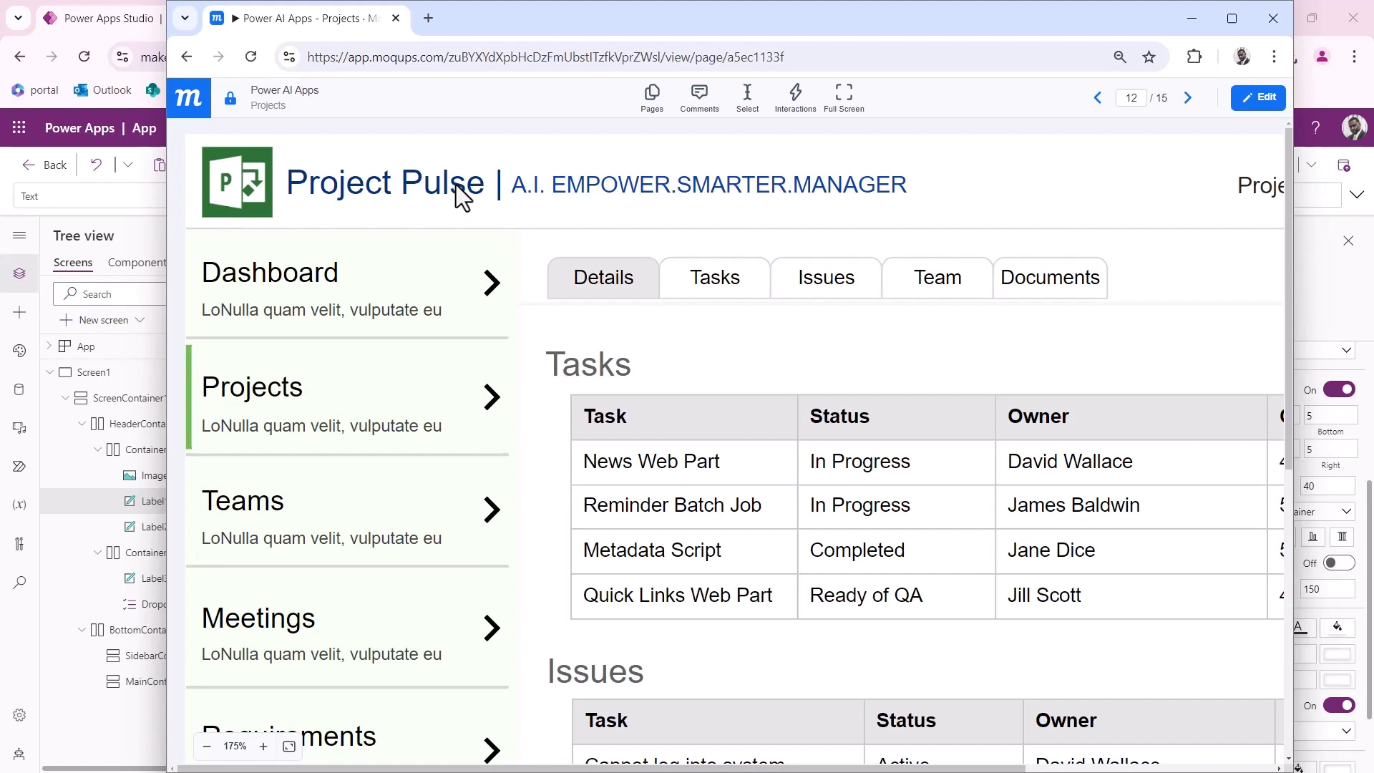
left_click(19, 685)
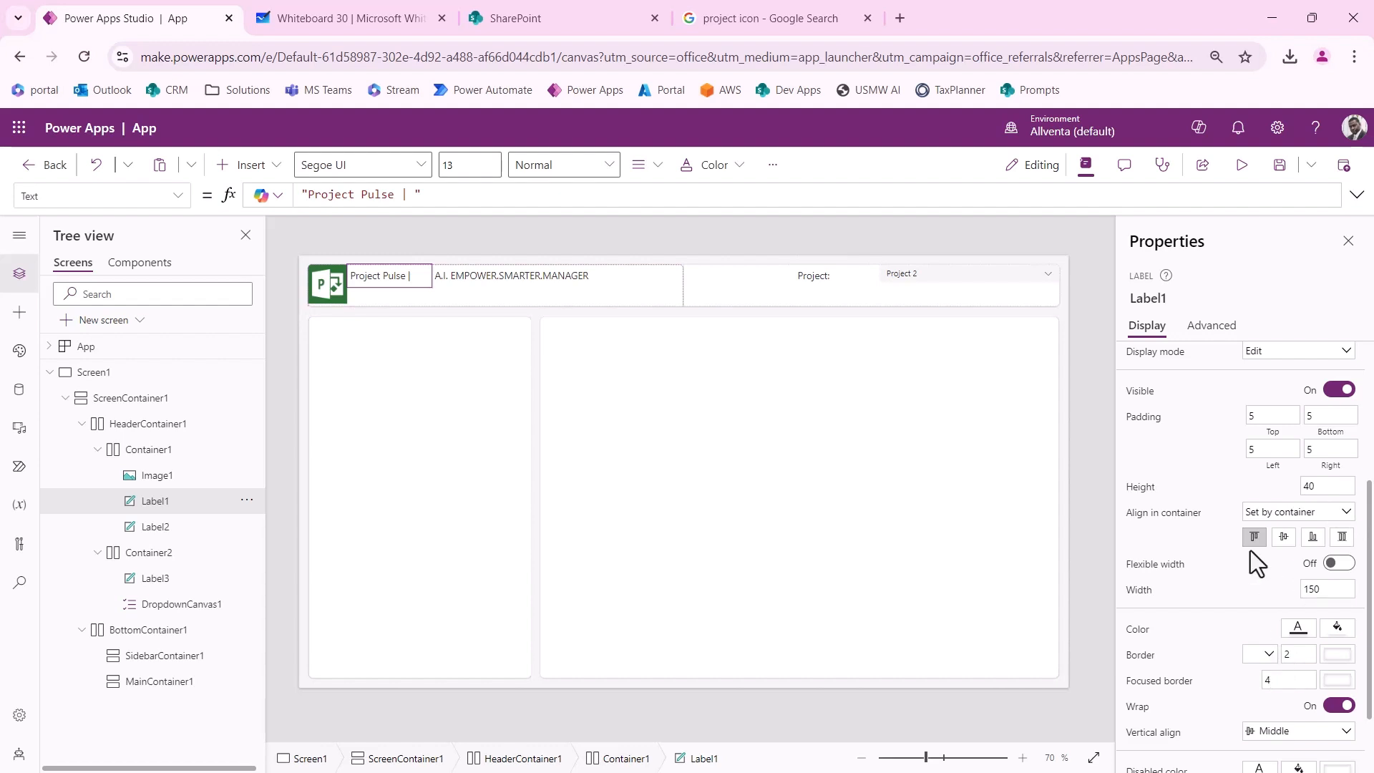
scroll(1260, 478, "down", 1)
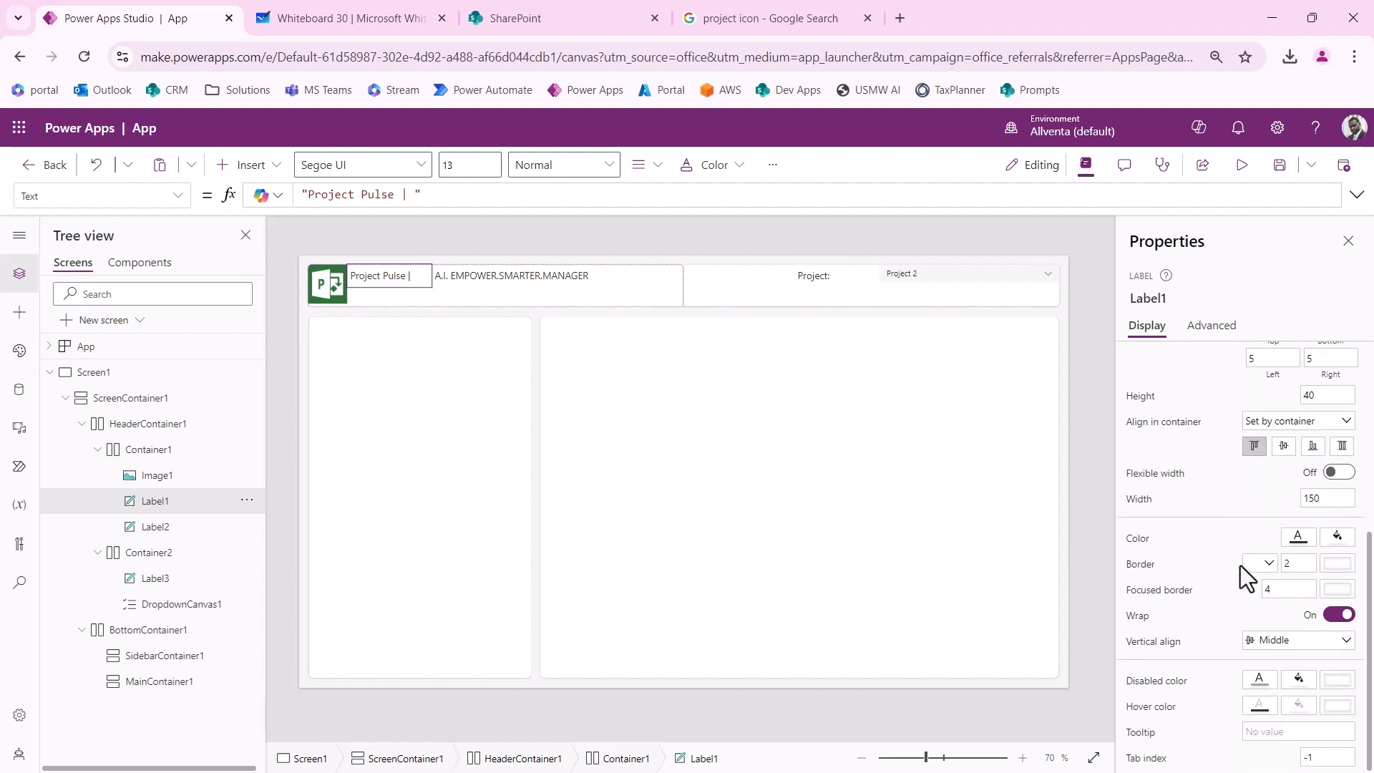
scroll(1278, 539, "up", 1)
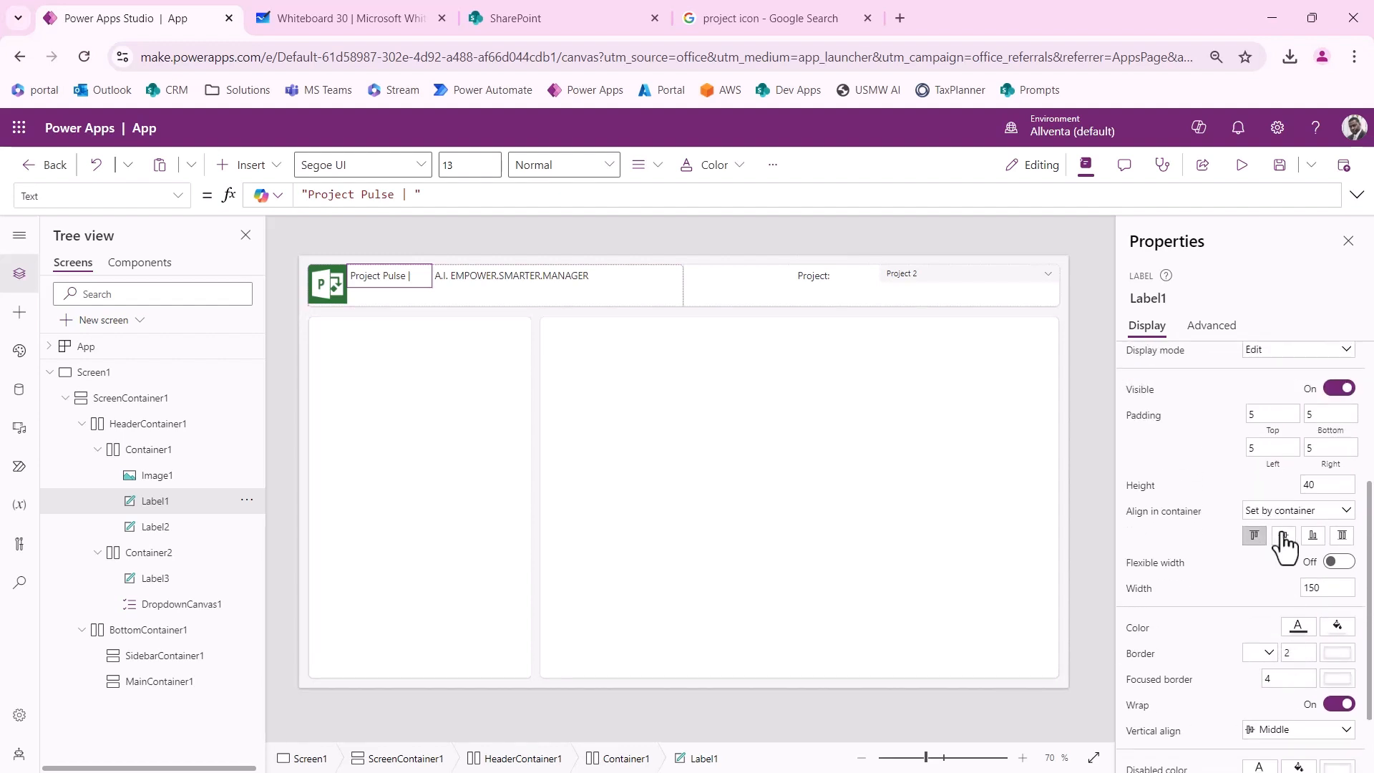
scroll(1282, 521, "up", 1)
scroll(1282, 521, "up", 1)
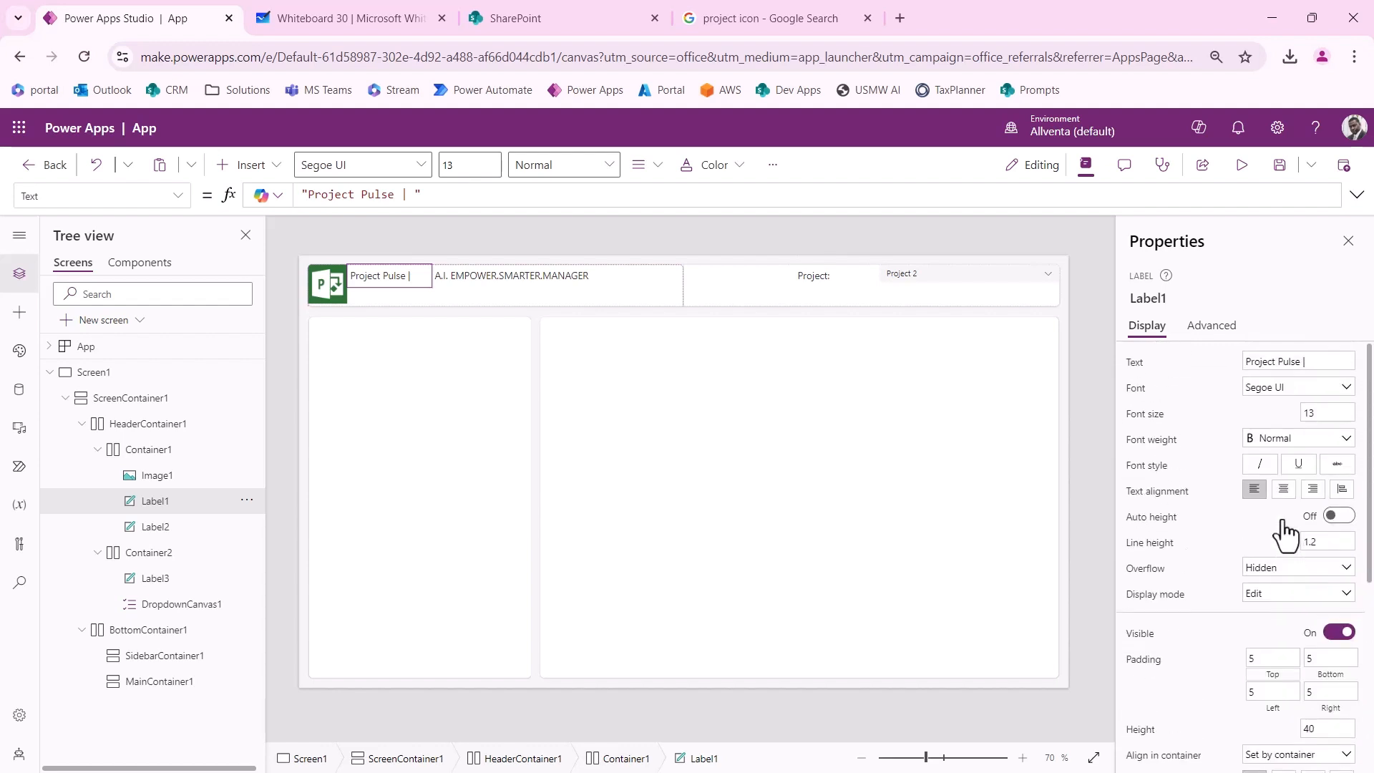
left_click(1320, 412)
type("20")
key("Escape")
left_click(1209, 409)
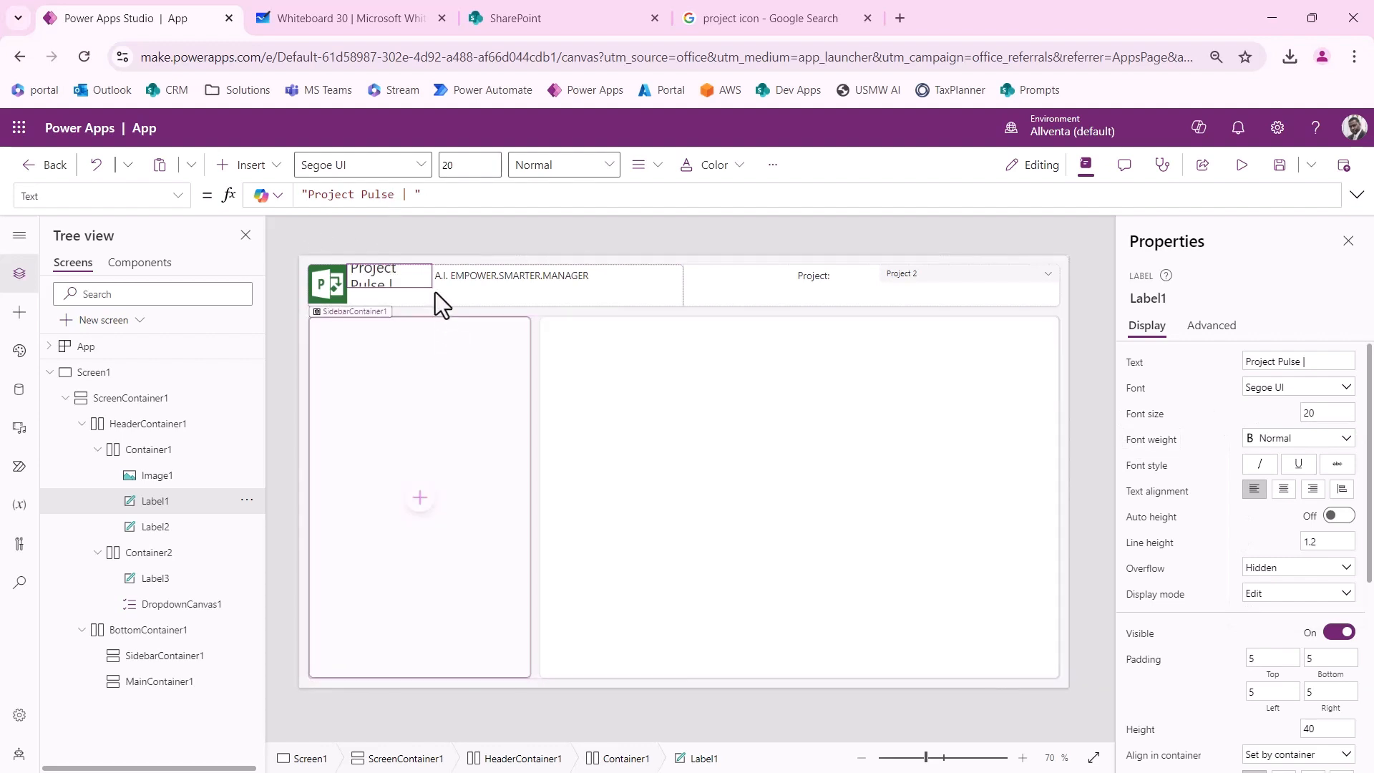
Step: Try a width of 300 for the Project Pulse title in Label1, then reduce it to 175
scroll(1220, 639, "down", 3)
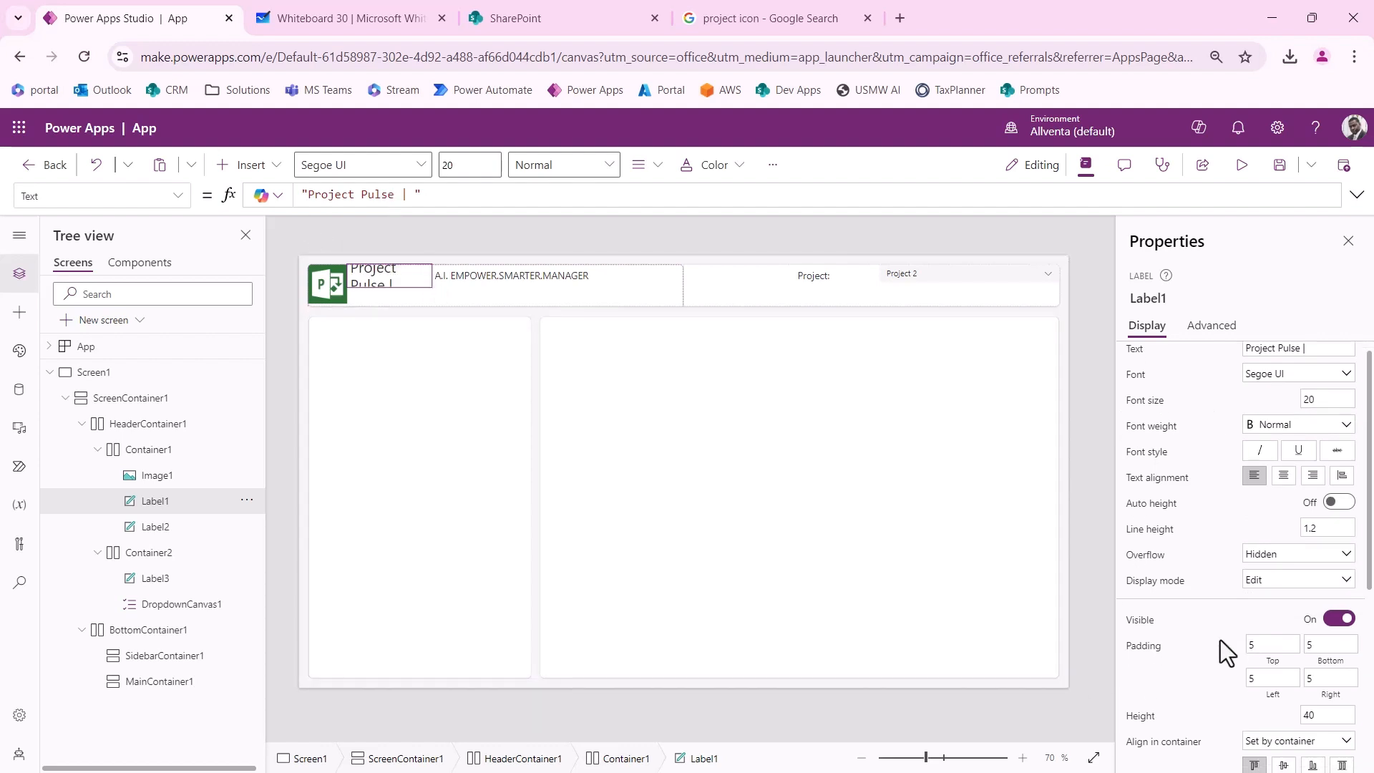
scroll(1226, 652, "down", 2)
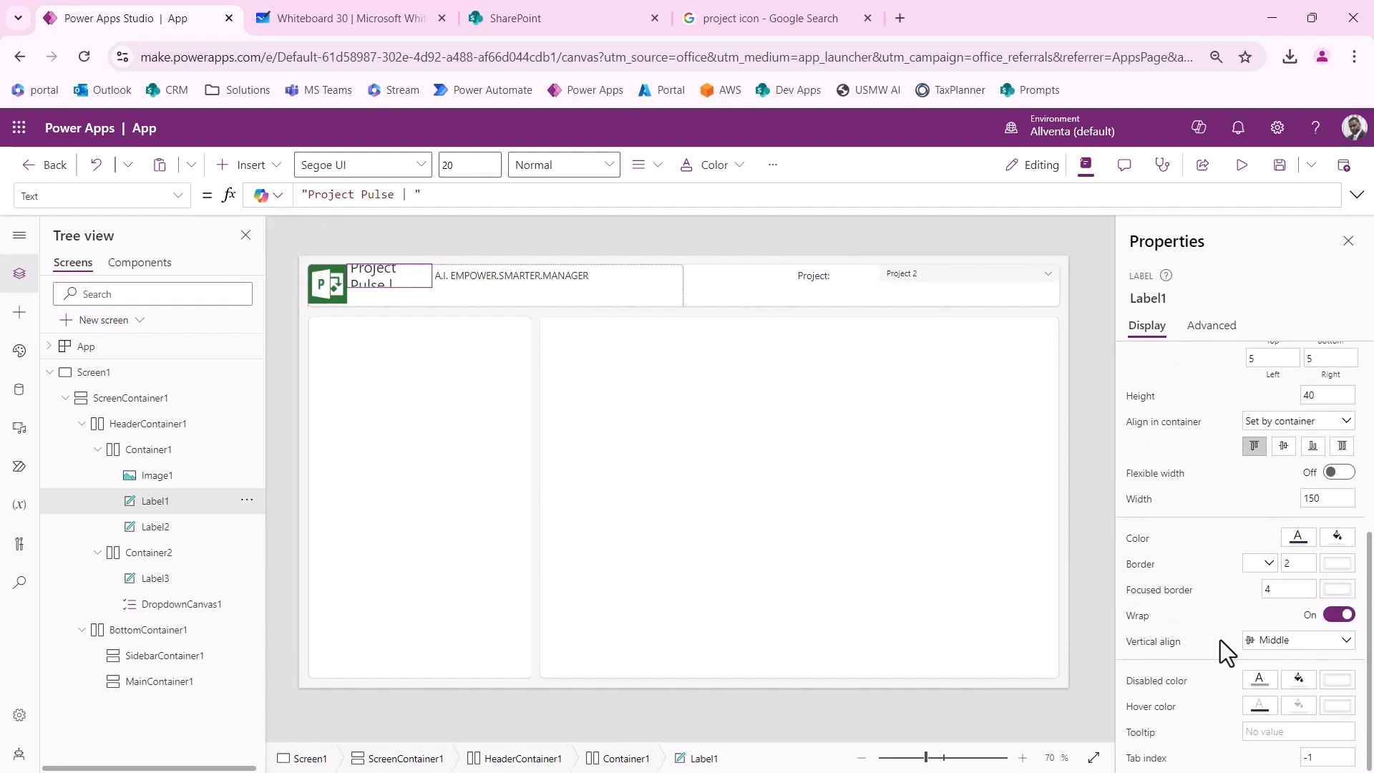
scroll(1220, 640, "up", 3)
scroll(1187, 586, "down", 1)
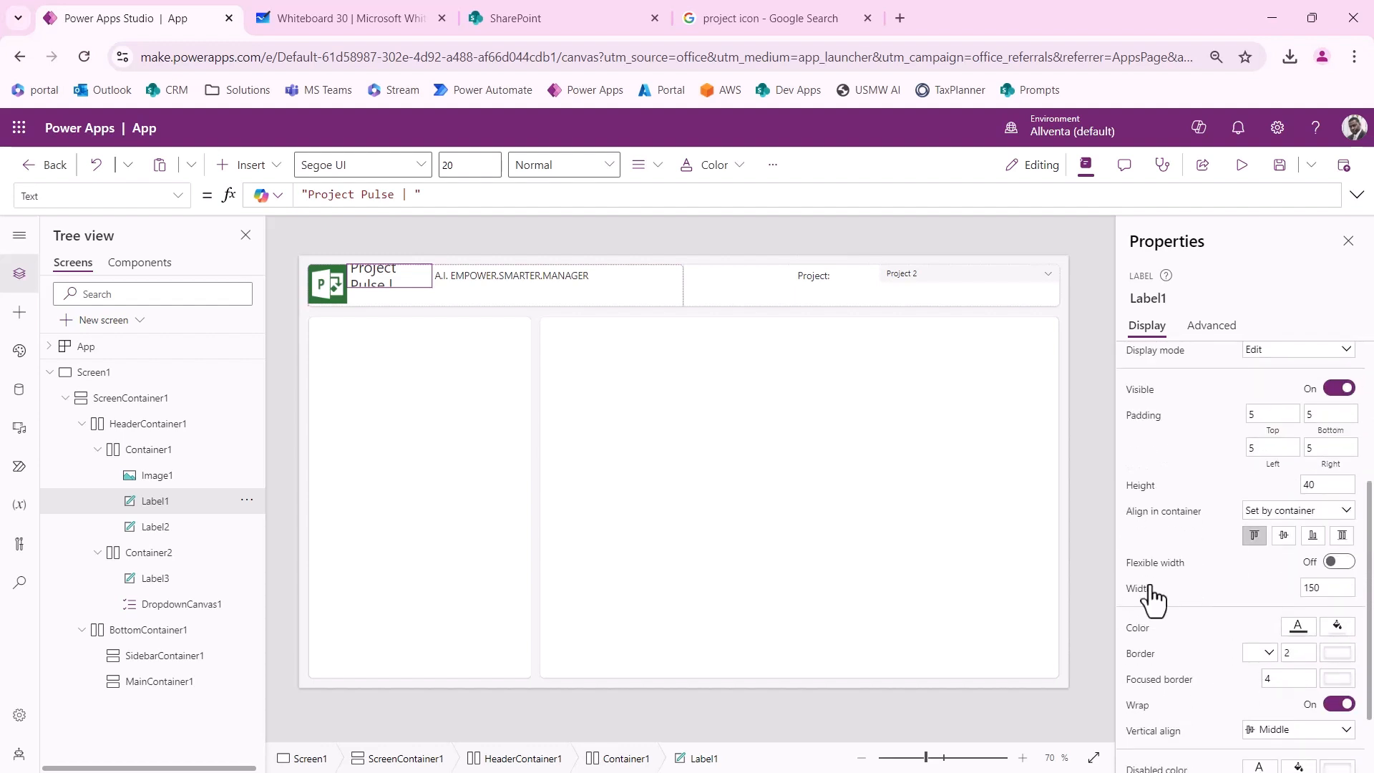
left_click(1324, 587)
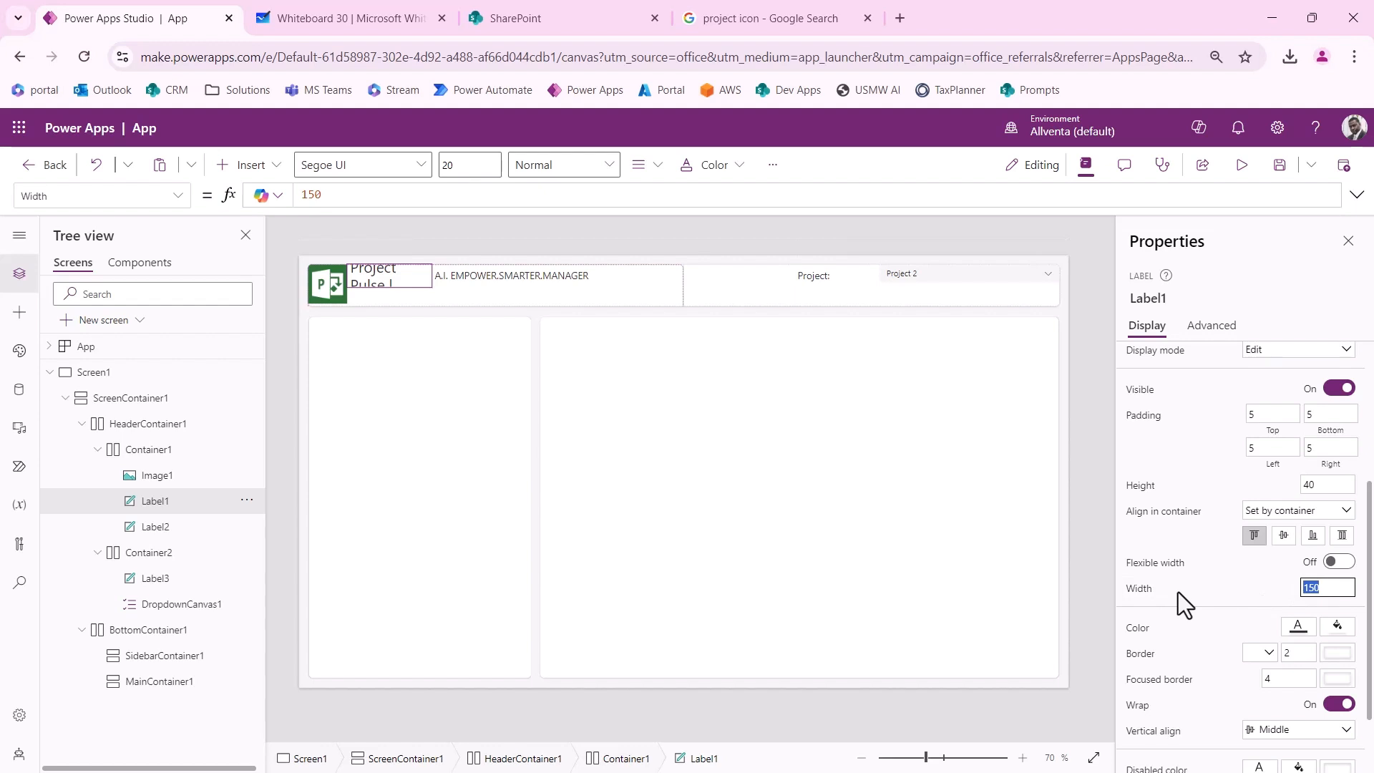
type("300")
key("Return")
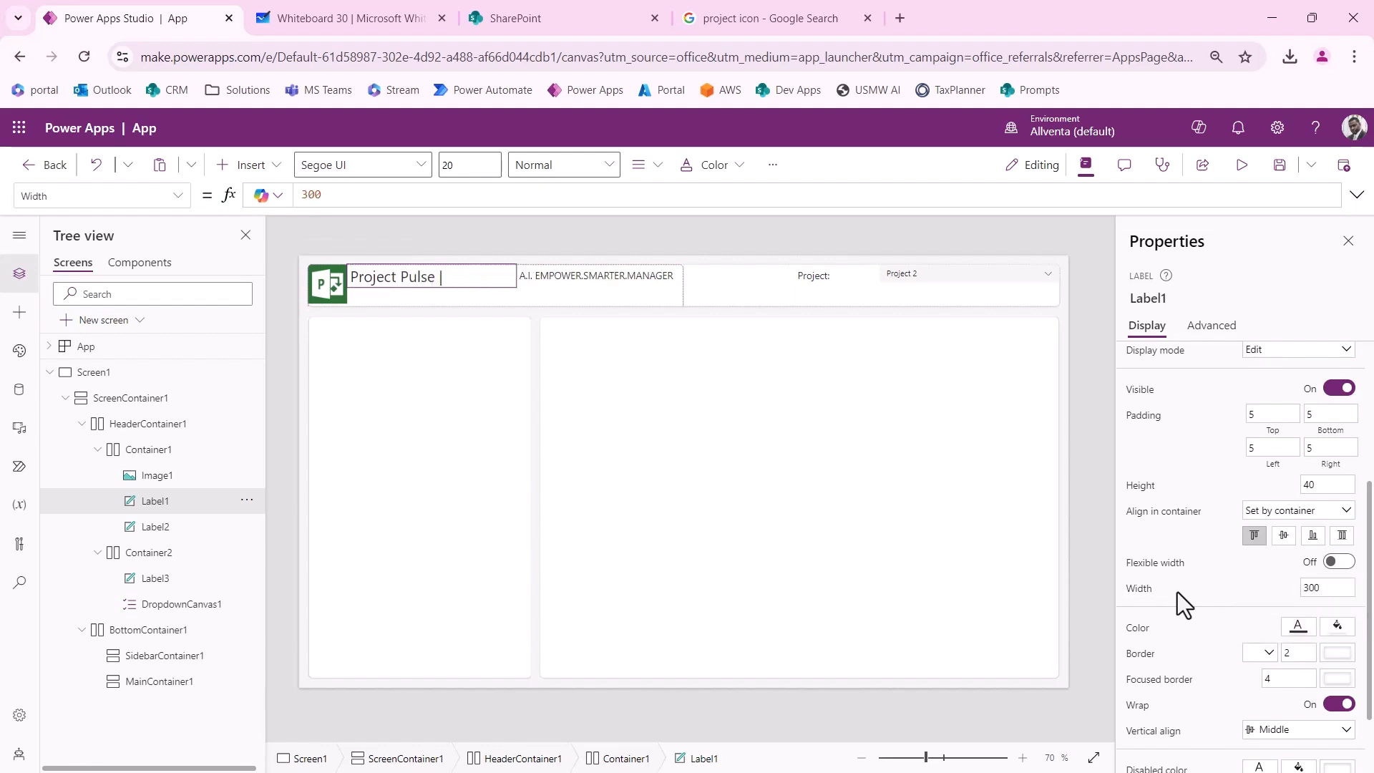
left_click(1304, 588)
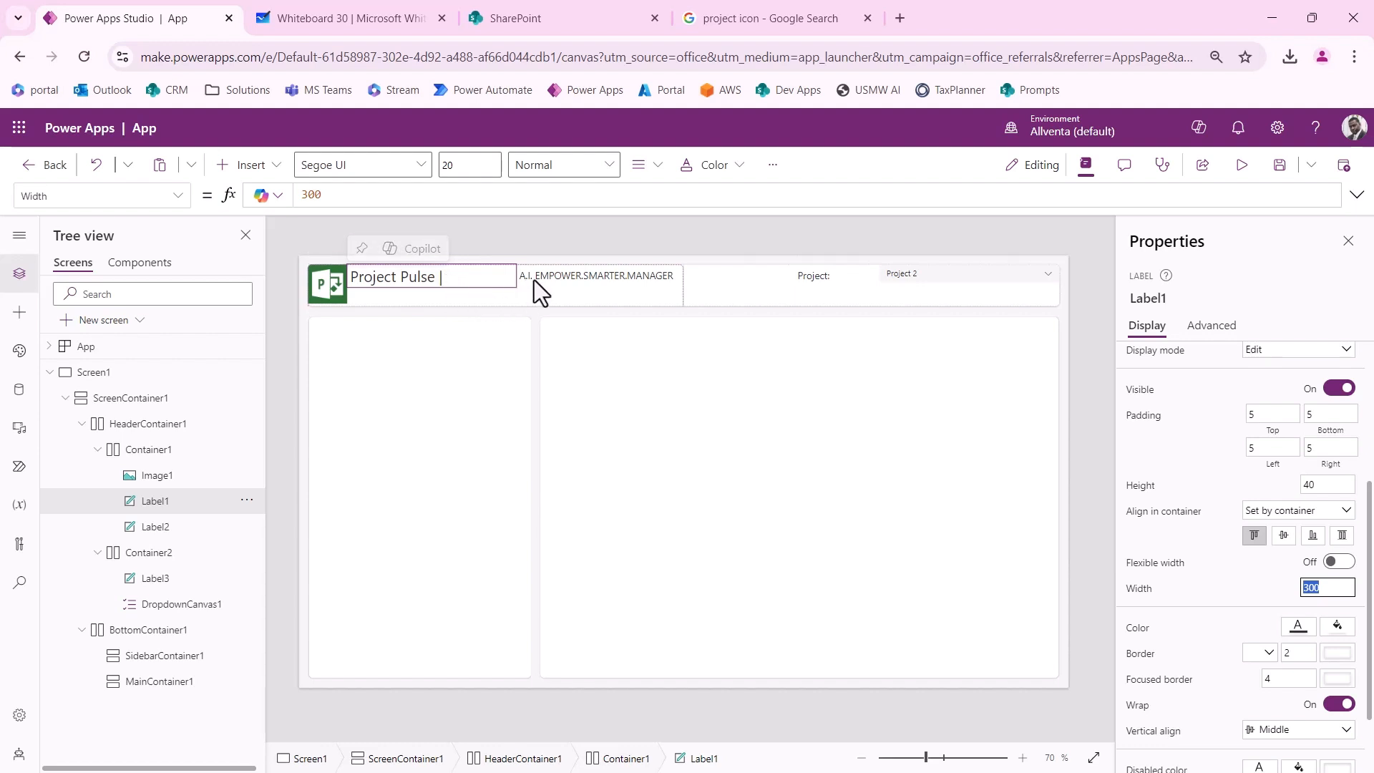
left_click(1318, 588)
left_click_drag(1323, 588, 1277, 588)
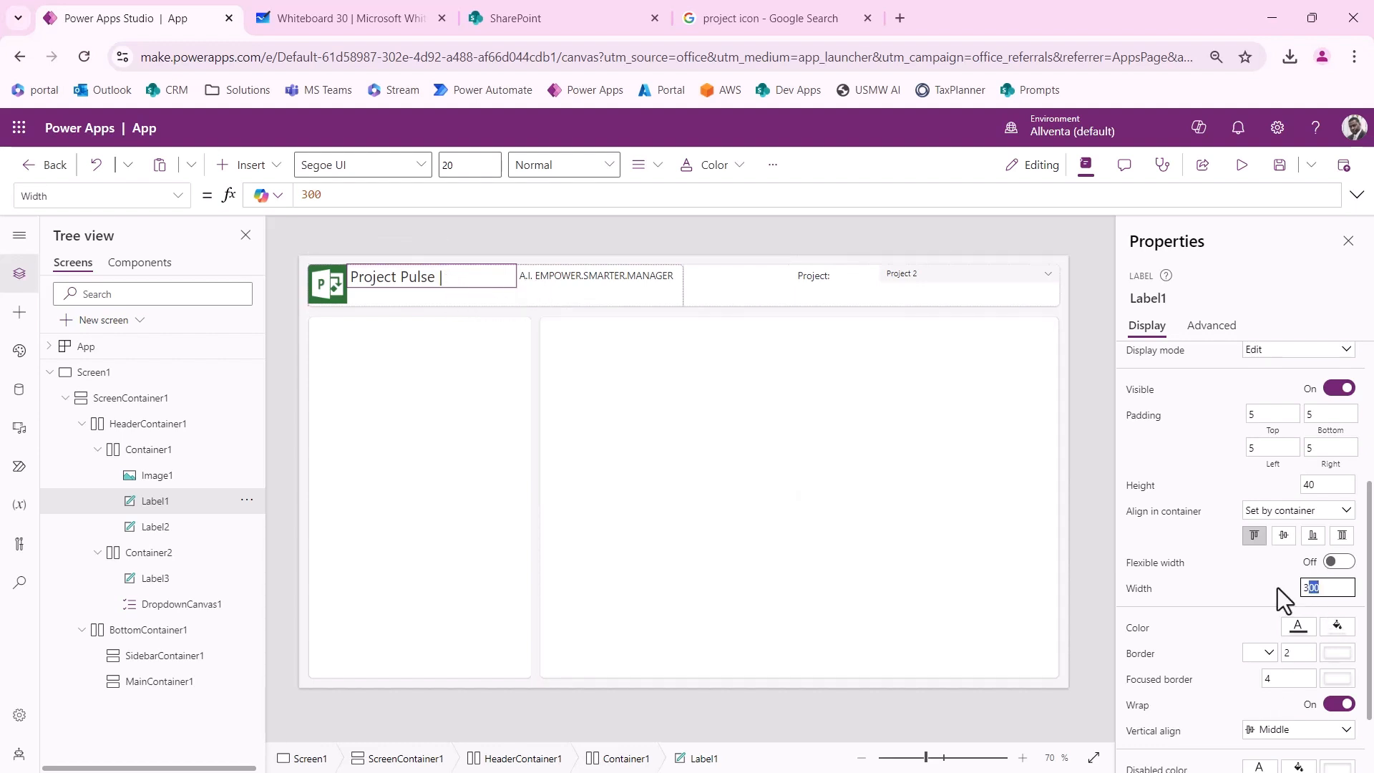
type("280")
left_click(1329, 591)
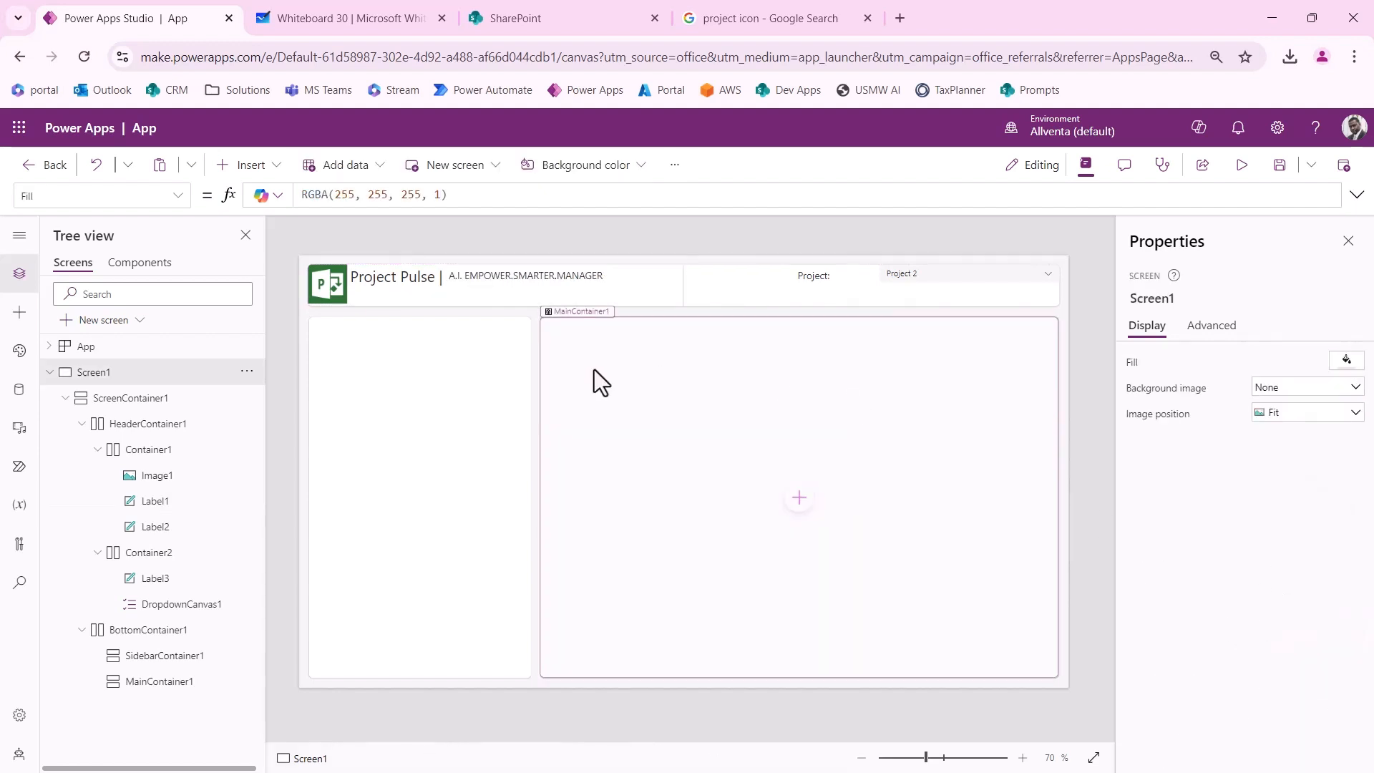
Step: Set Label1's font weight to Semibold and its width to 190
left_click(402, 290)
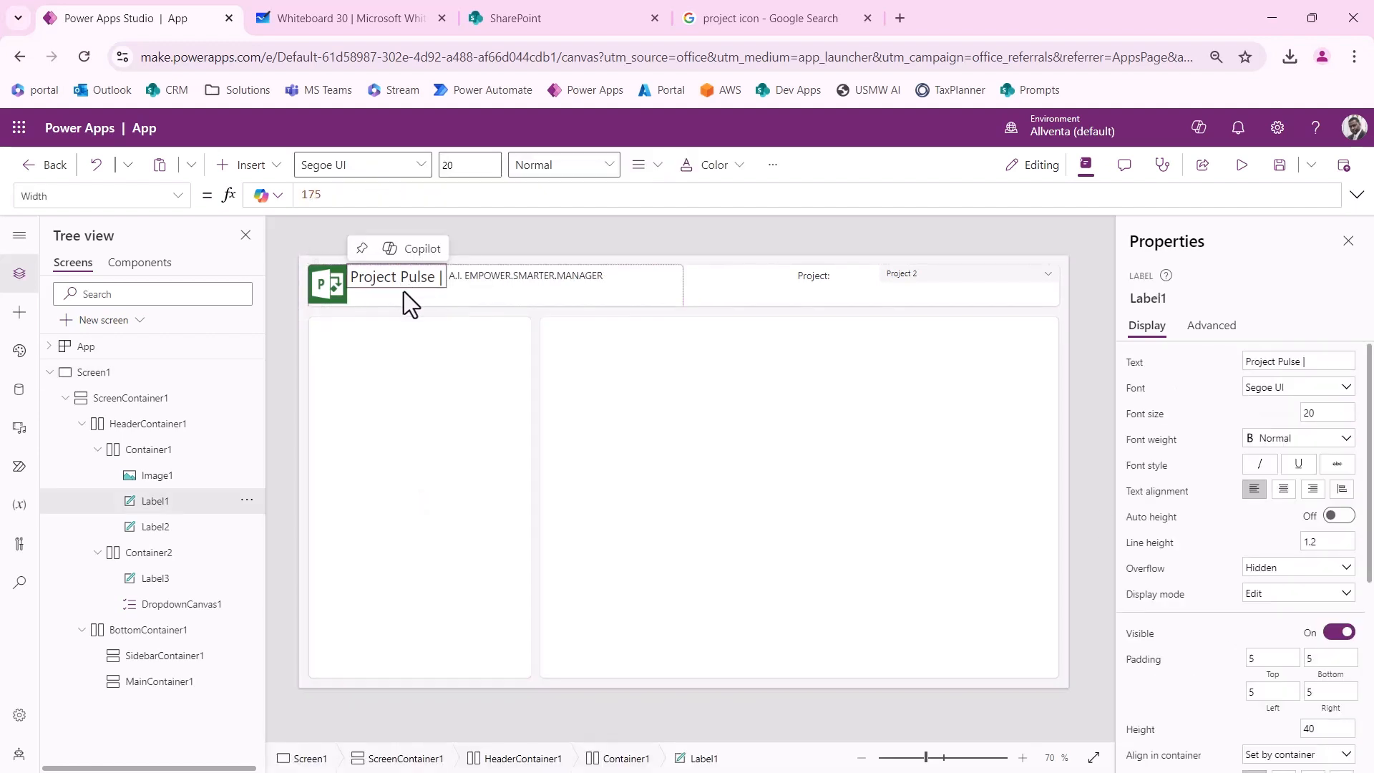
left_click(565, 169)
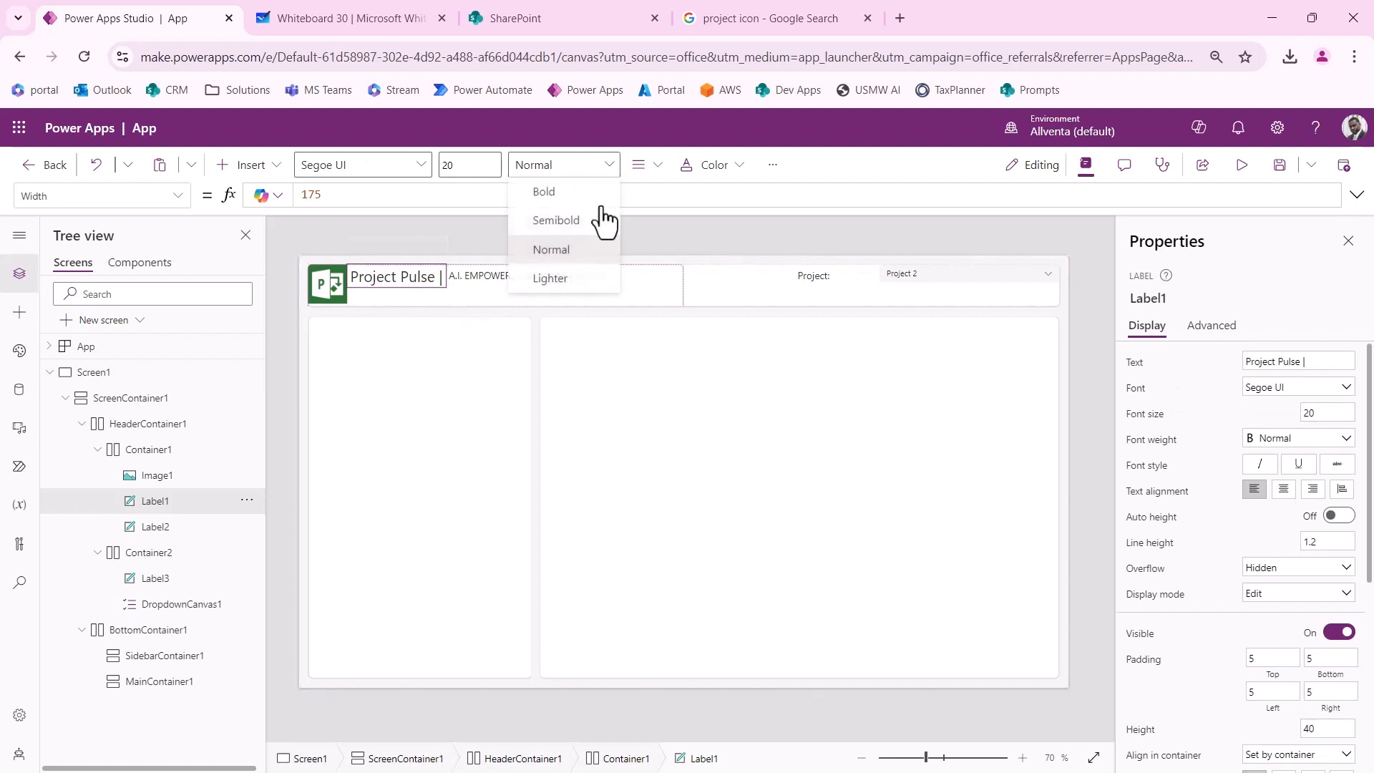
left_click(568, 218)
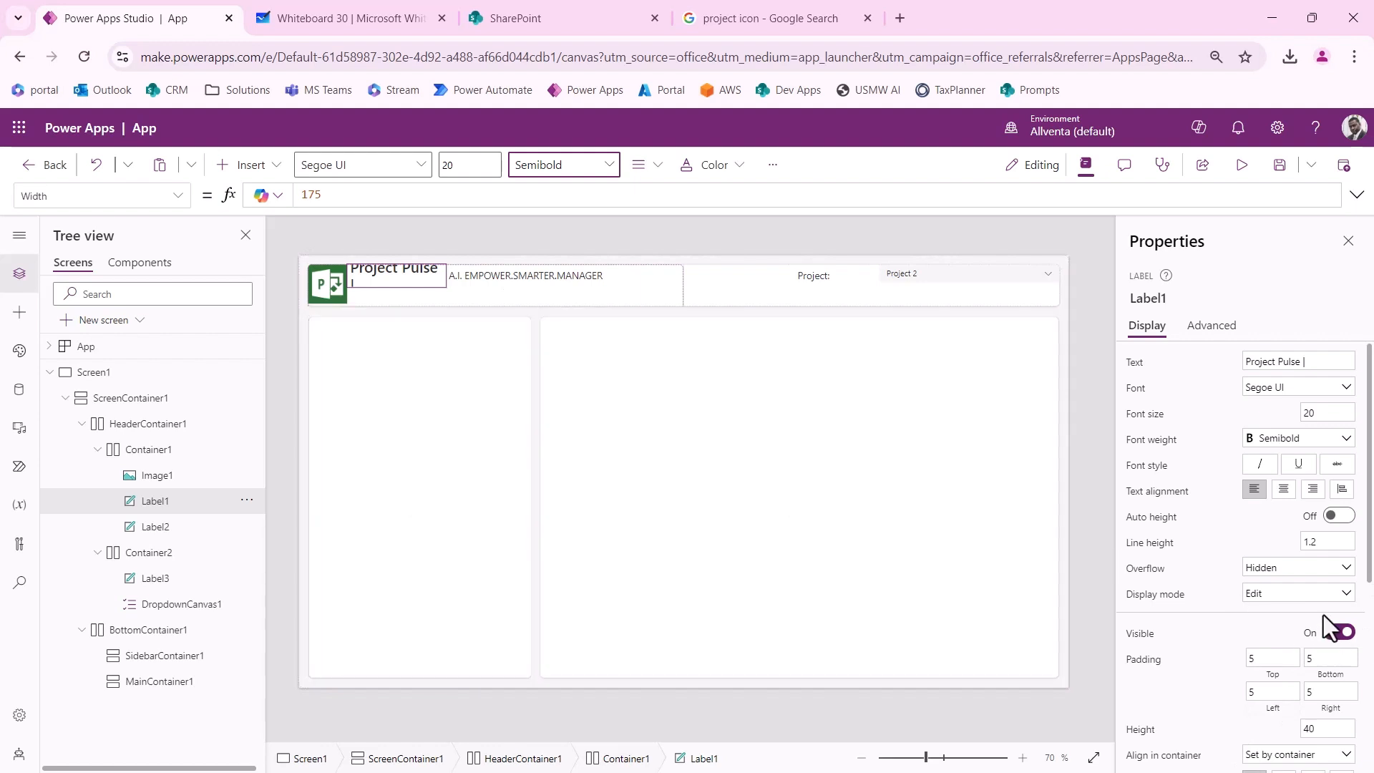
scroll(1257, 628, "down", 2)
scroll(1288, 665, "down", 4)
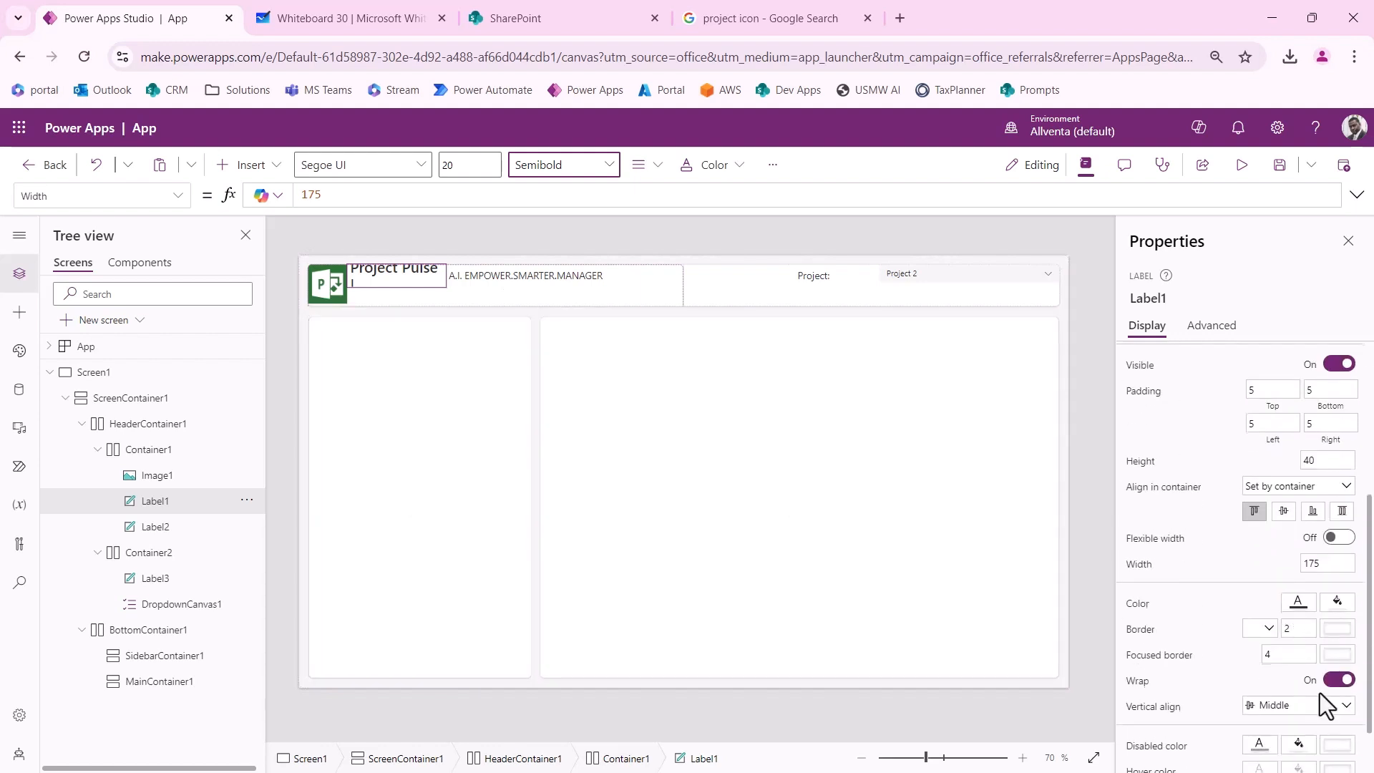
left_click(1325, 563)
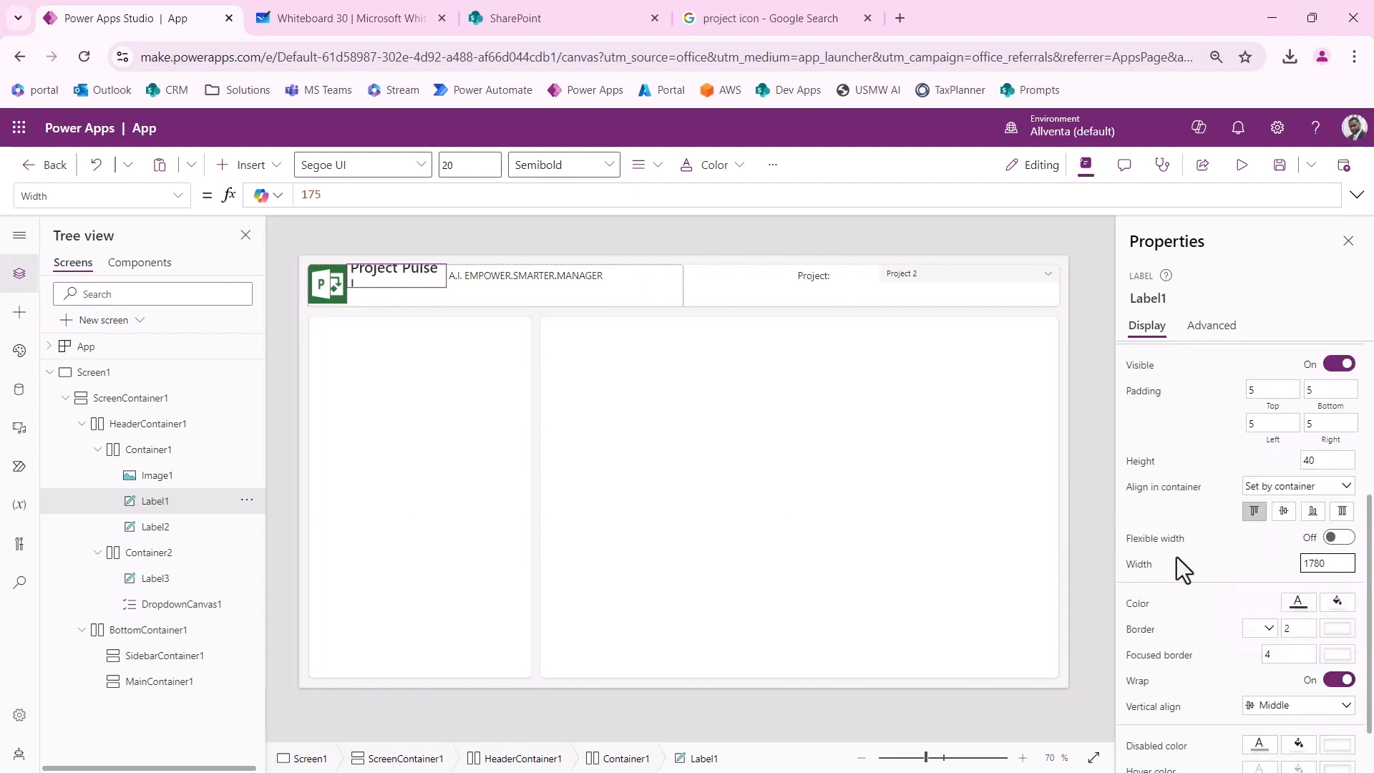
type("190")
key("Return")
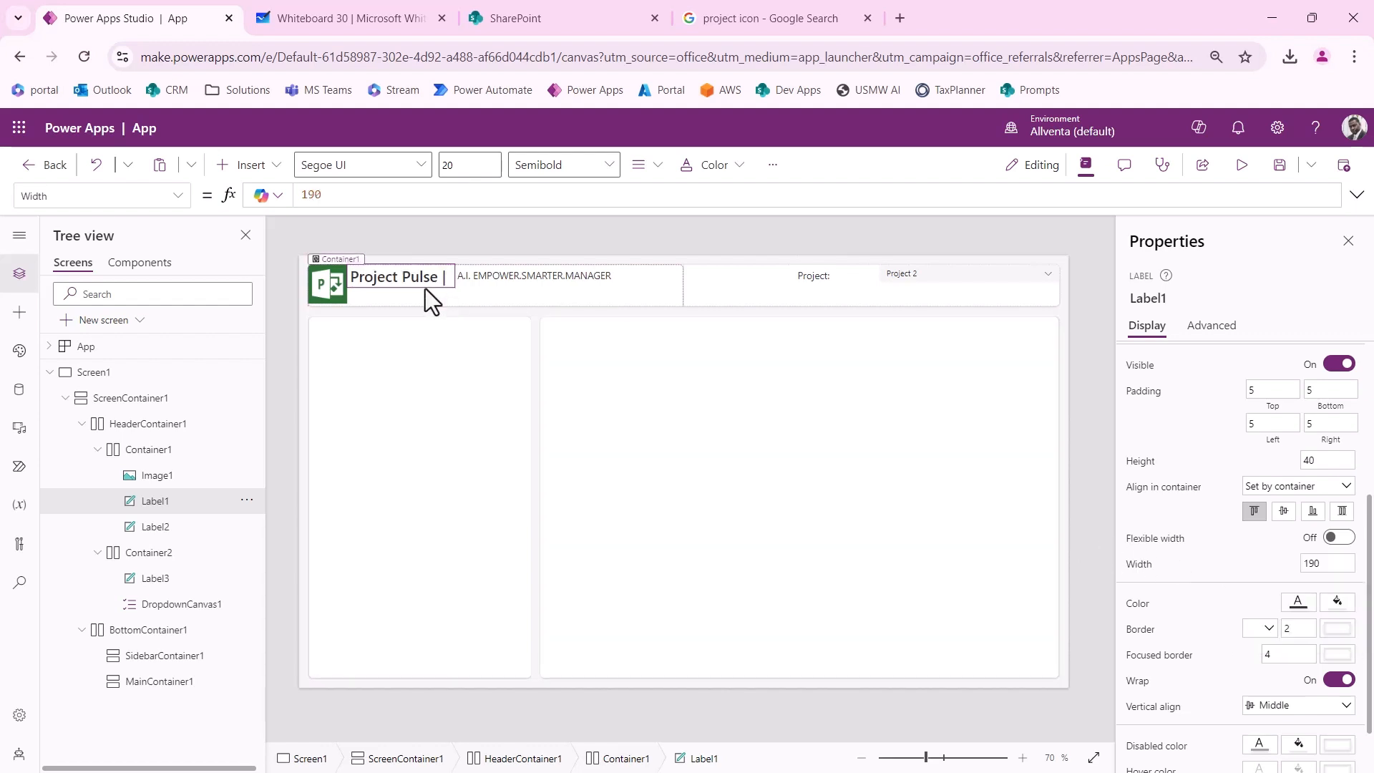
Step: Set the text color of the header title Label1 and the tagline Label2 to dark blue
left_click(719, 166)
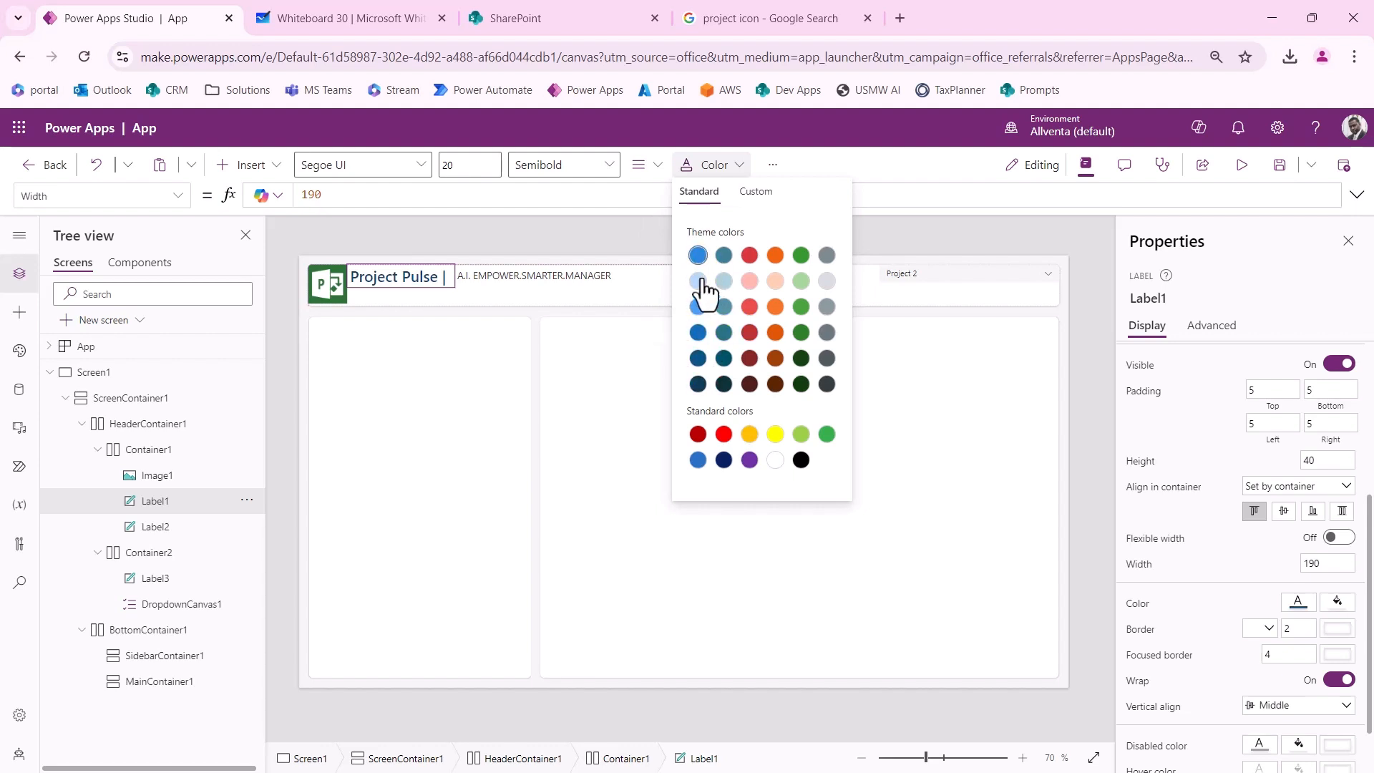
left_click(540, 279)
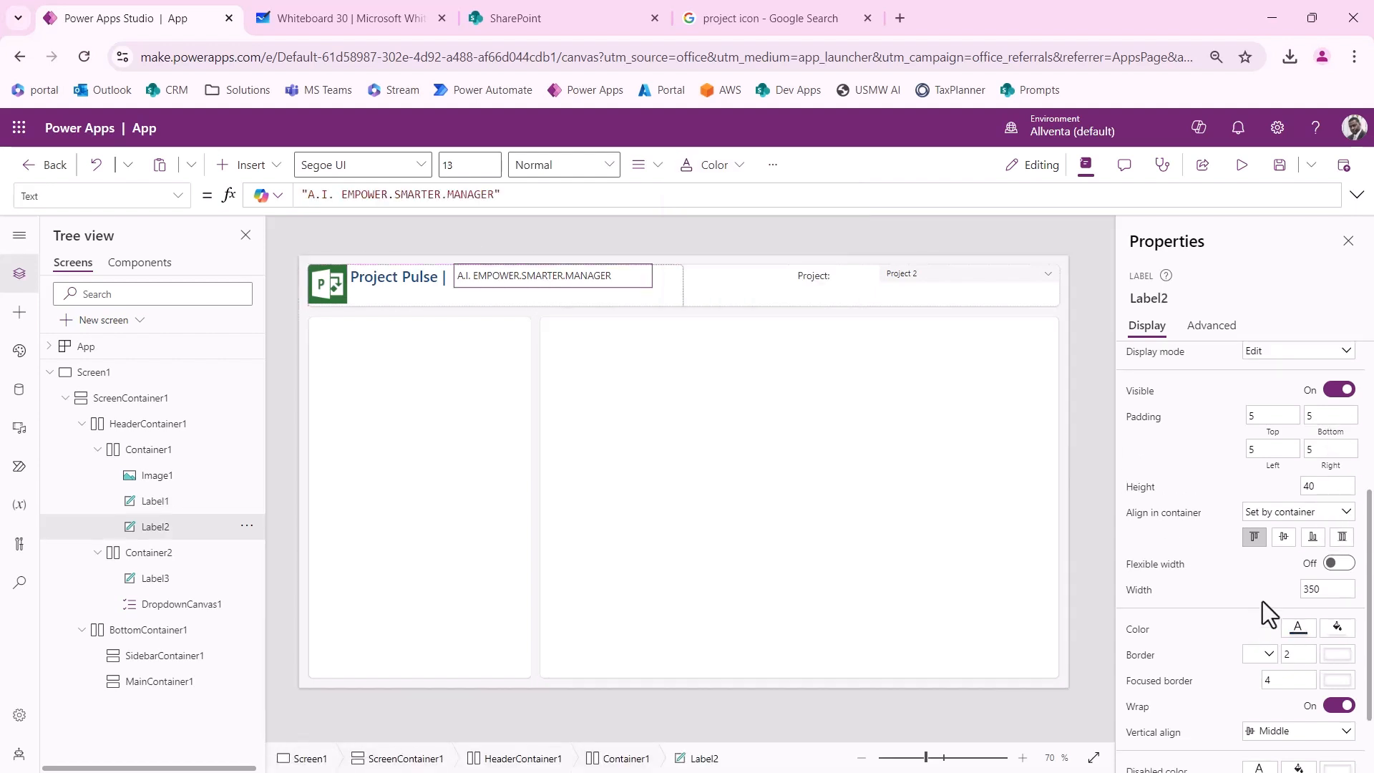
scroll(1225, 468, "down", 1)
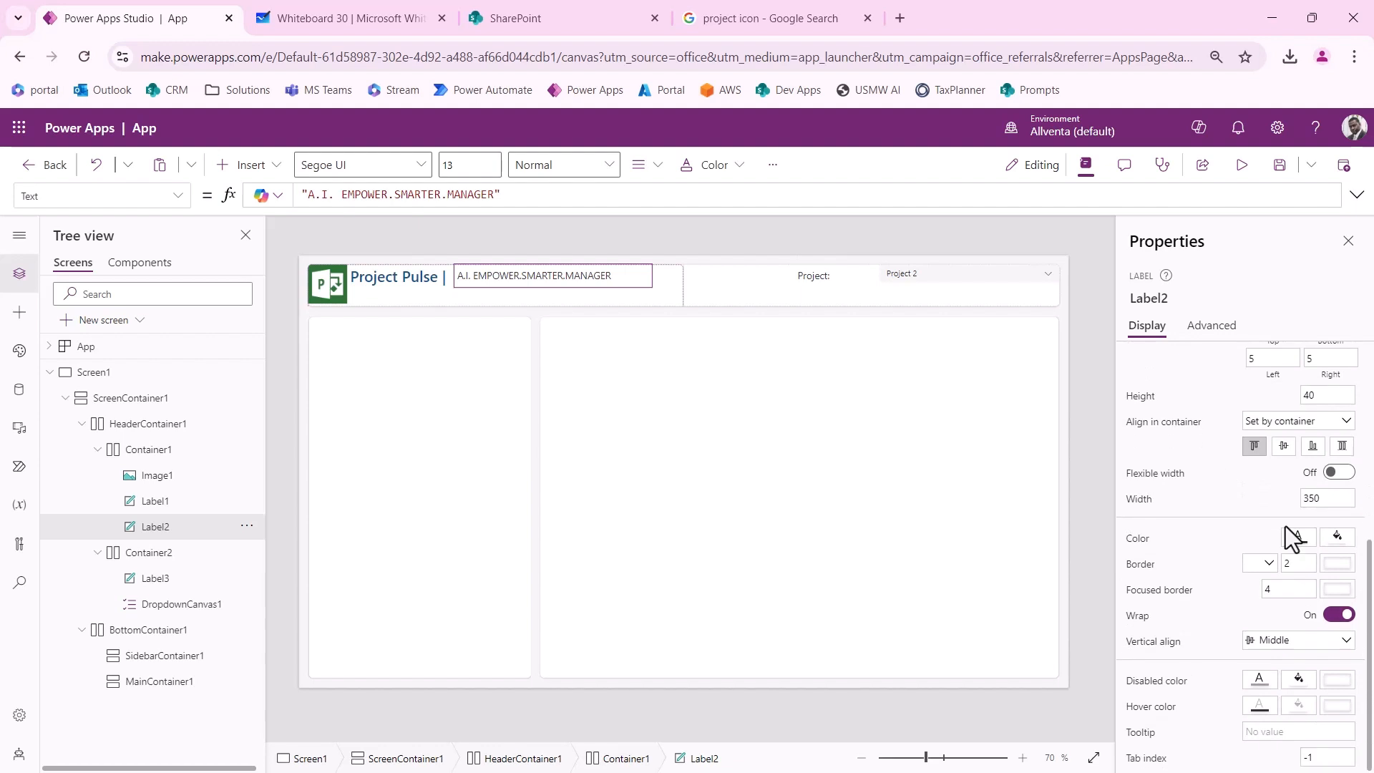
left_click(1298, 538)
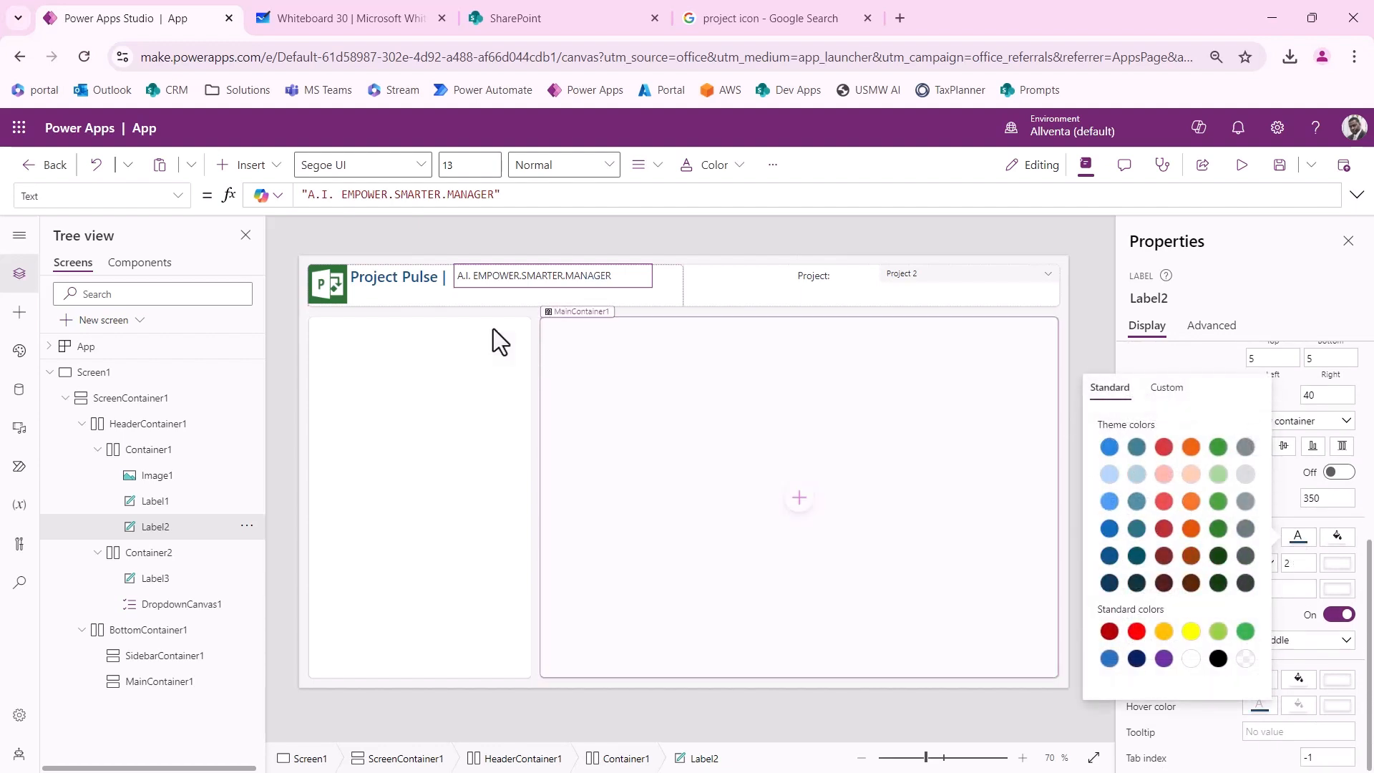
Step: Set the font size of the header tagline Label2 to 15
left_click(460, 165)
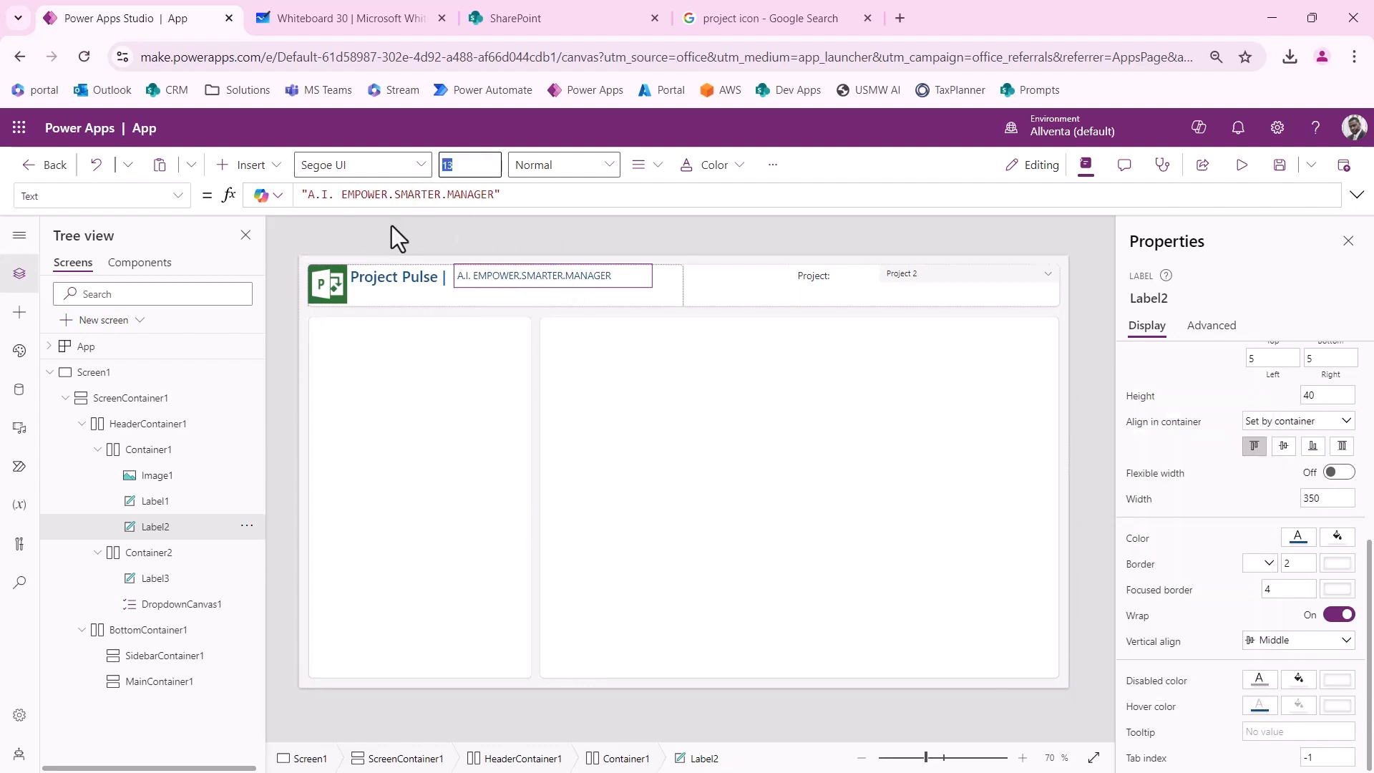
type("15")
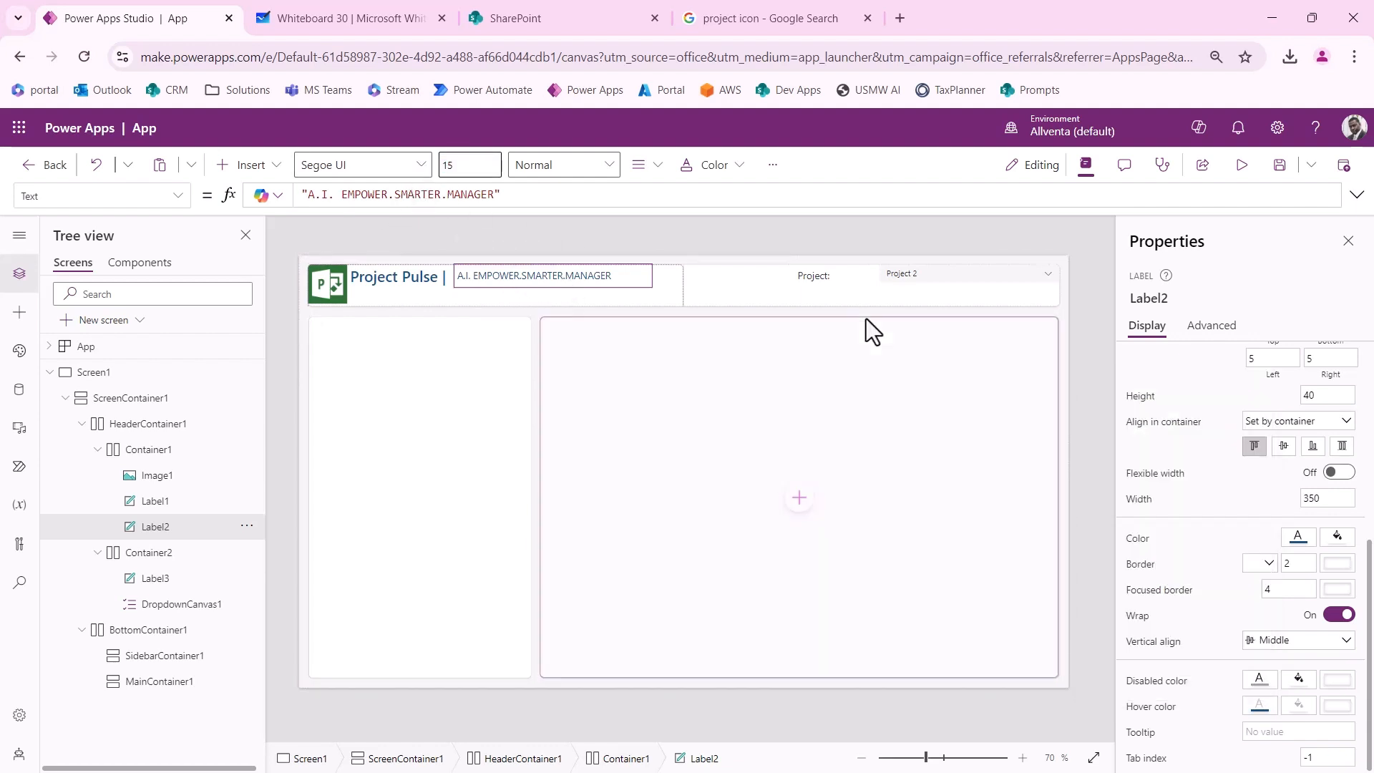
left_click(697, 236)
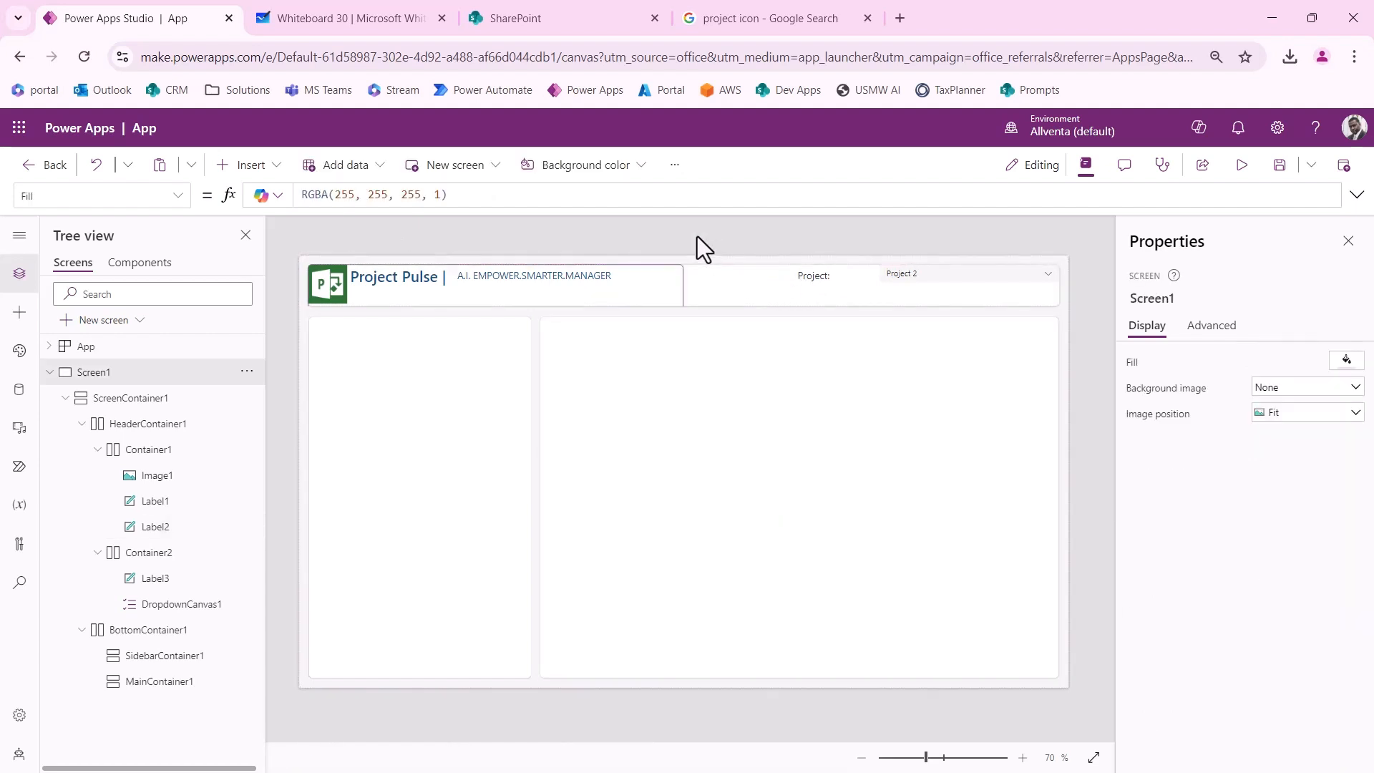
Step: Set the font weight of the tagline Label2 to Semibold
left_click(525, 287)
left_click(420, 284)
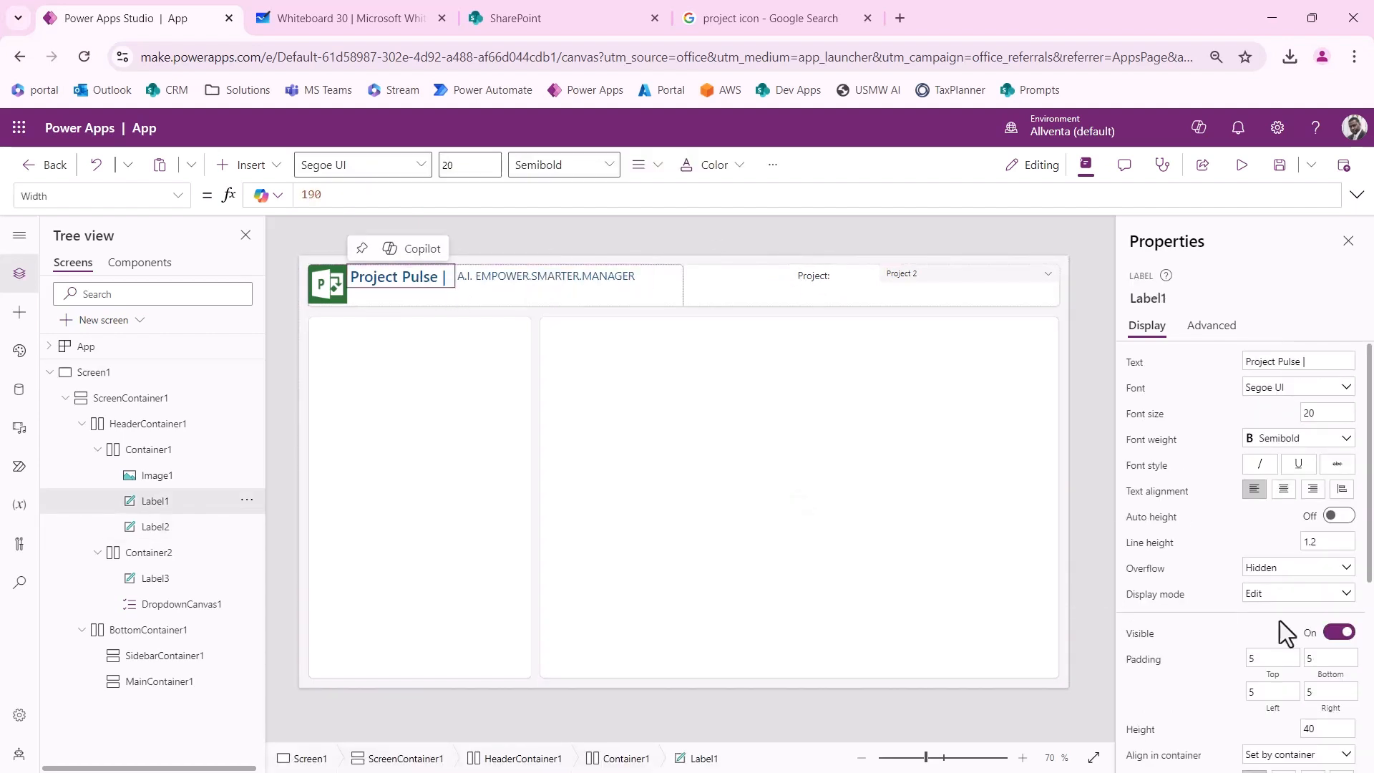
scroll(1297, 625, "down", 4)
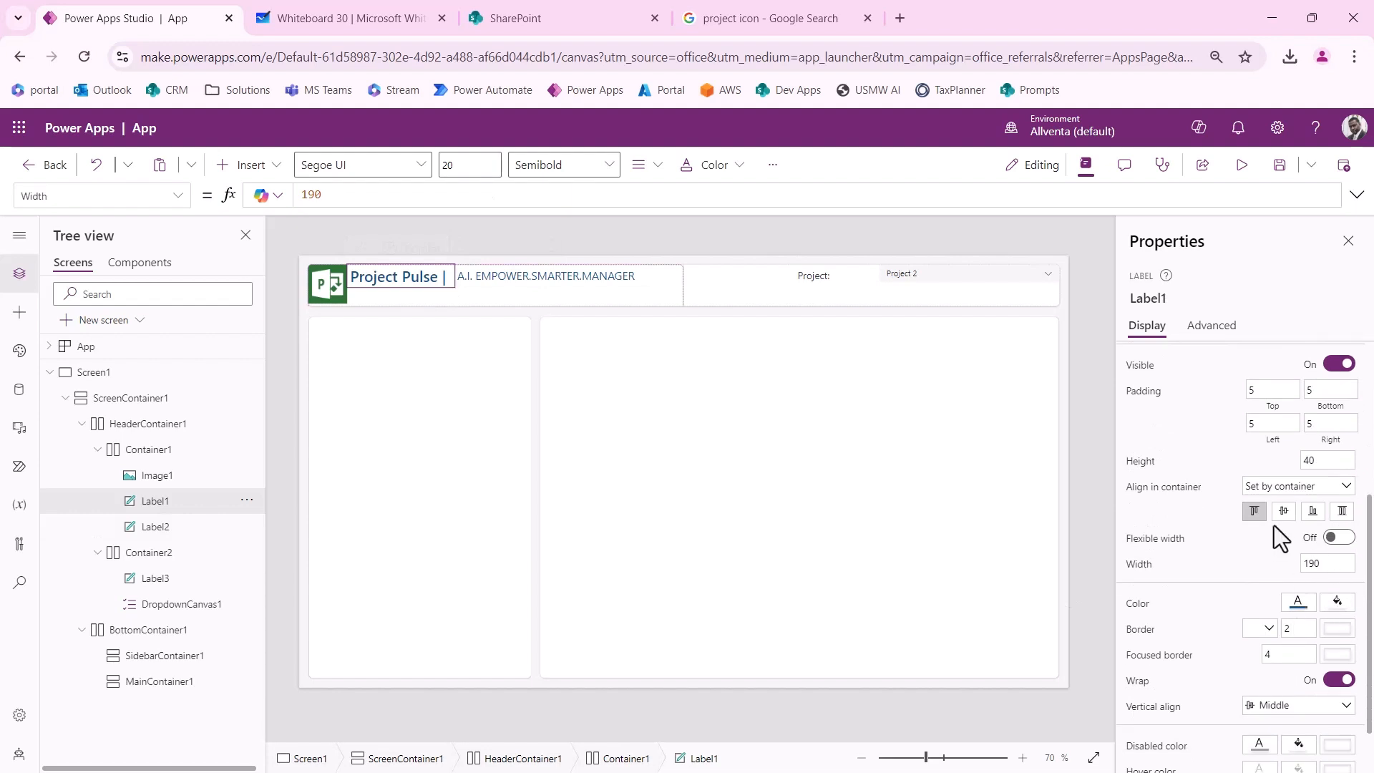
left_click(543, 279)
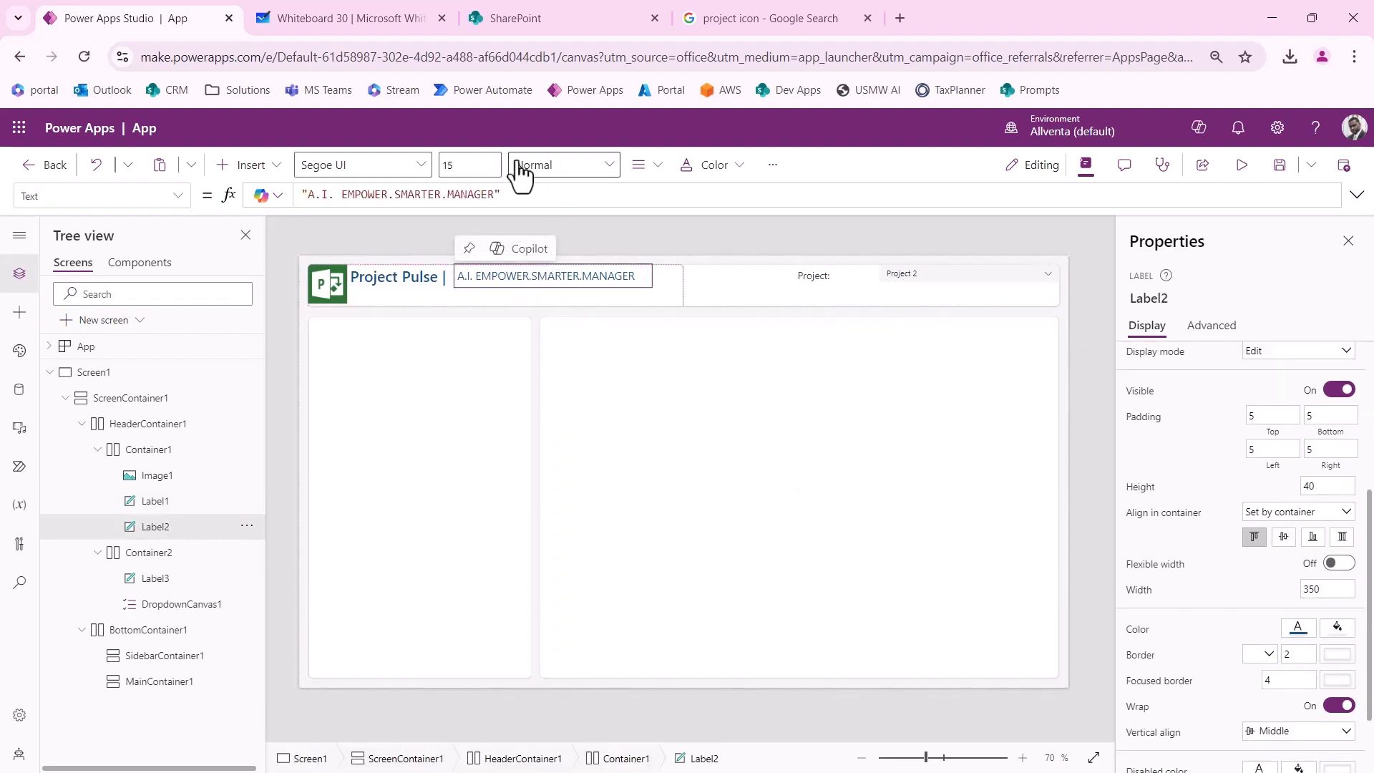
left_click(526, 167)
left_click(558, 223)
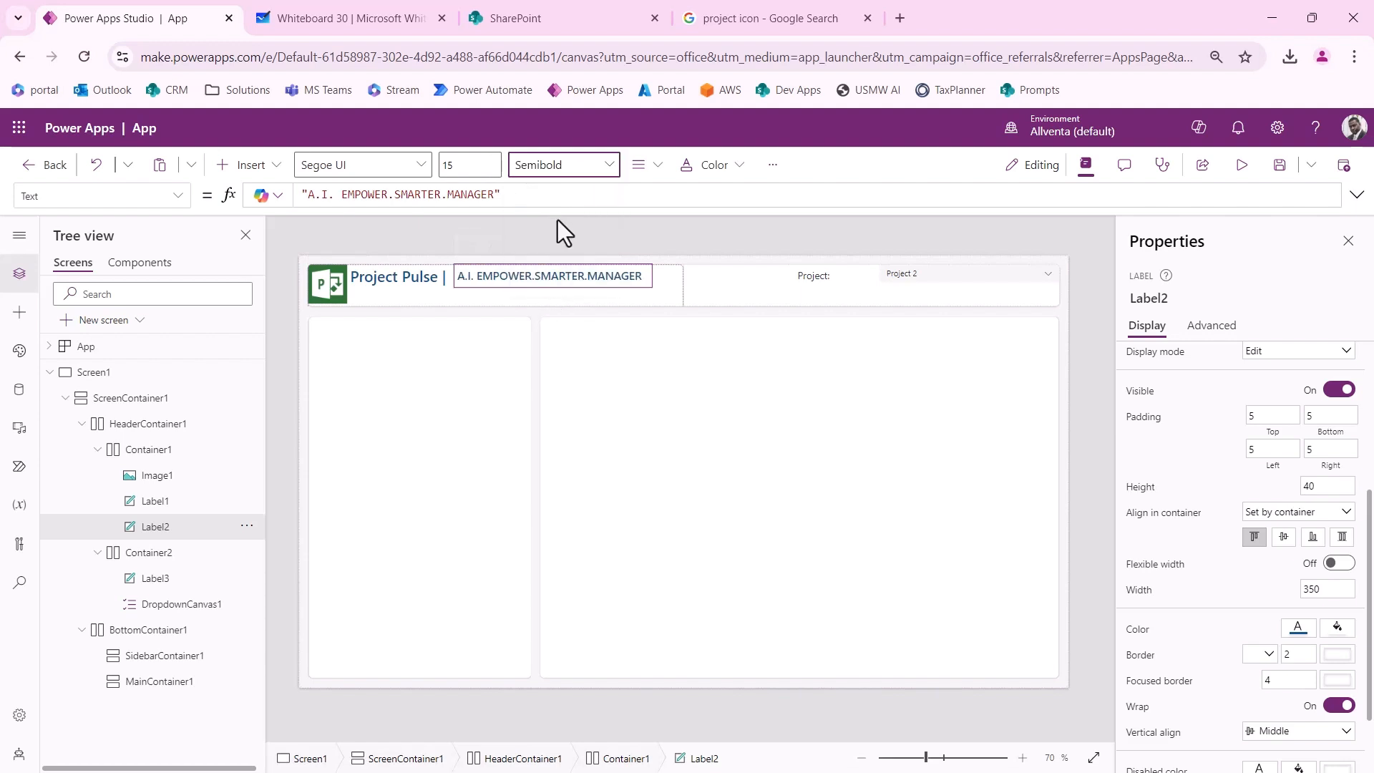
left_click(556, 221)
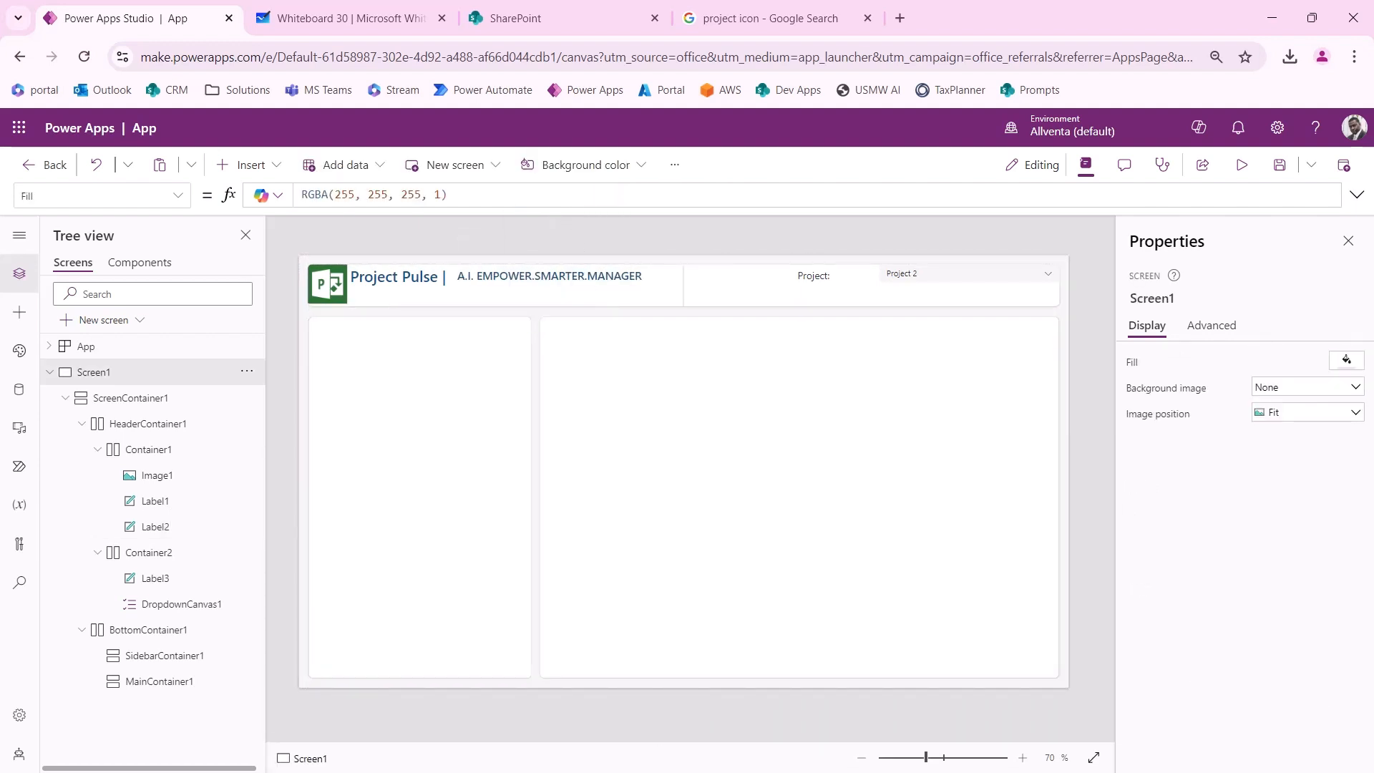
Step: Compare the header with the Moqups mockup and set the Project Pulse title Label1's font size to 24 in Power Apps Studio
key("alt+Tab")
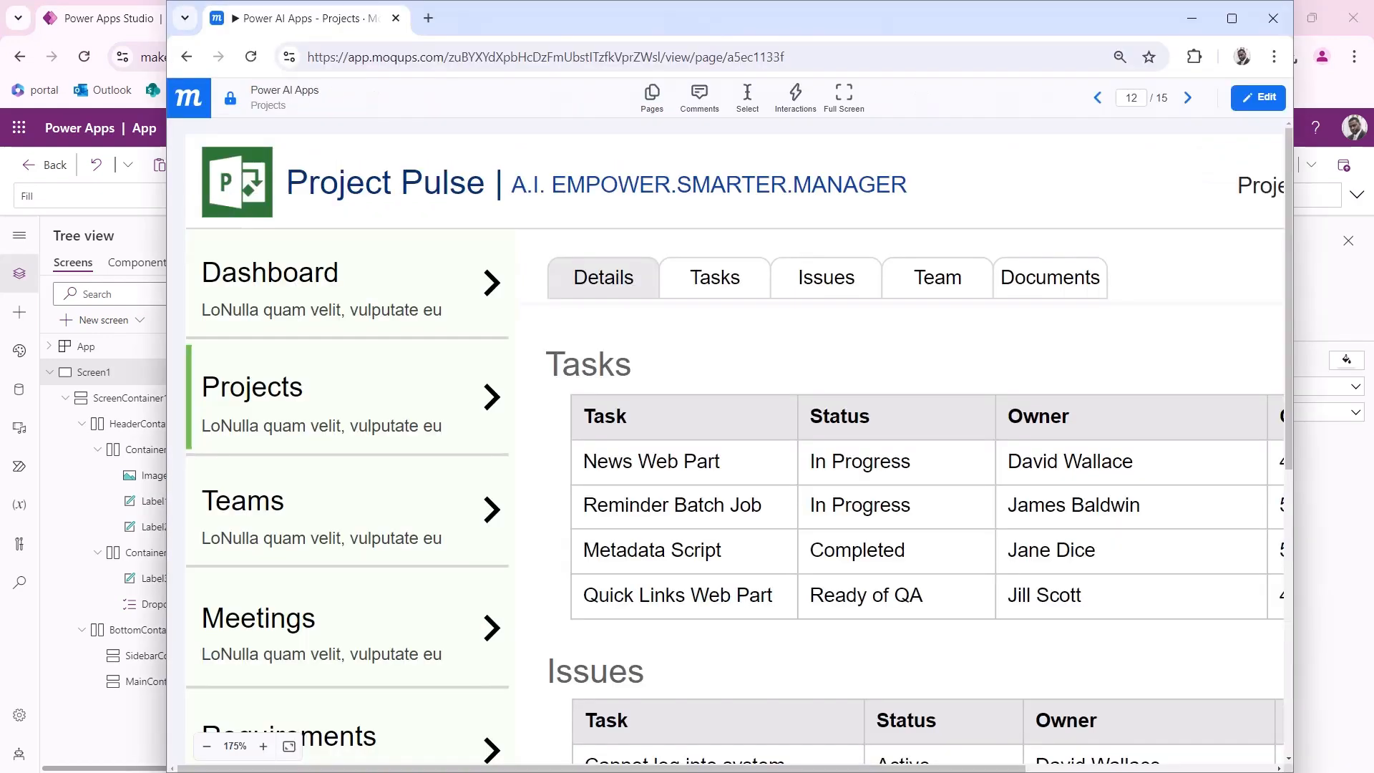
left_click(207, 745)
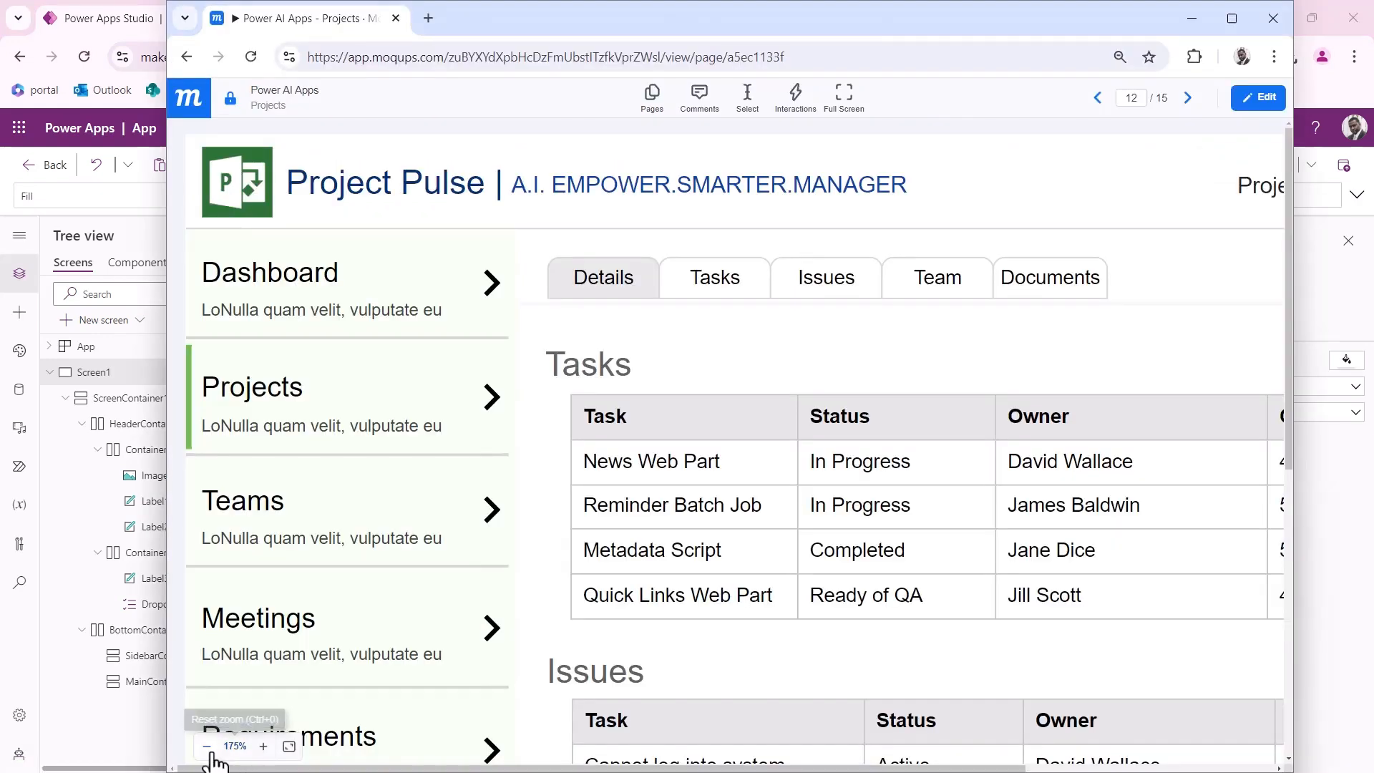
left_click(264, 746)
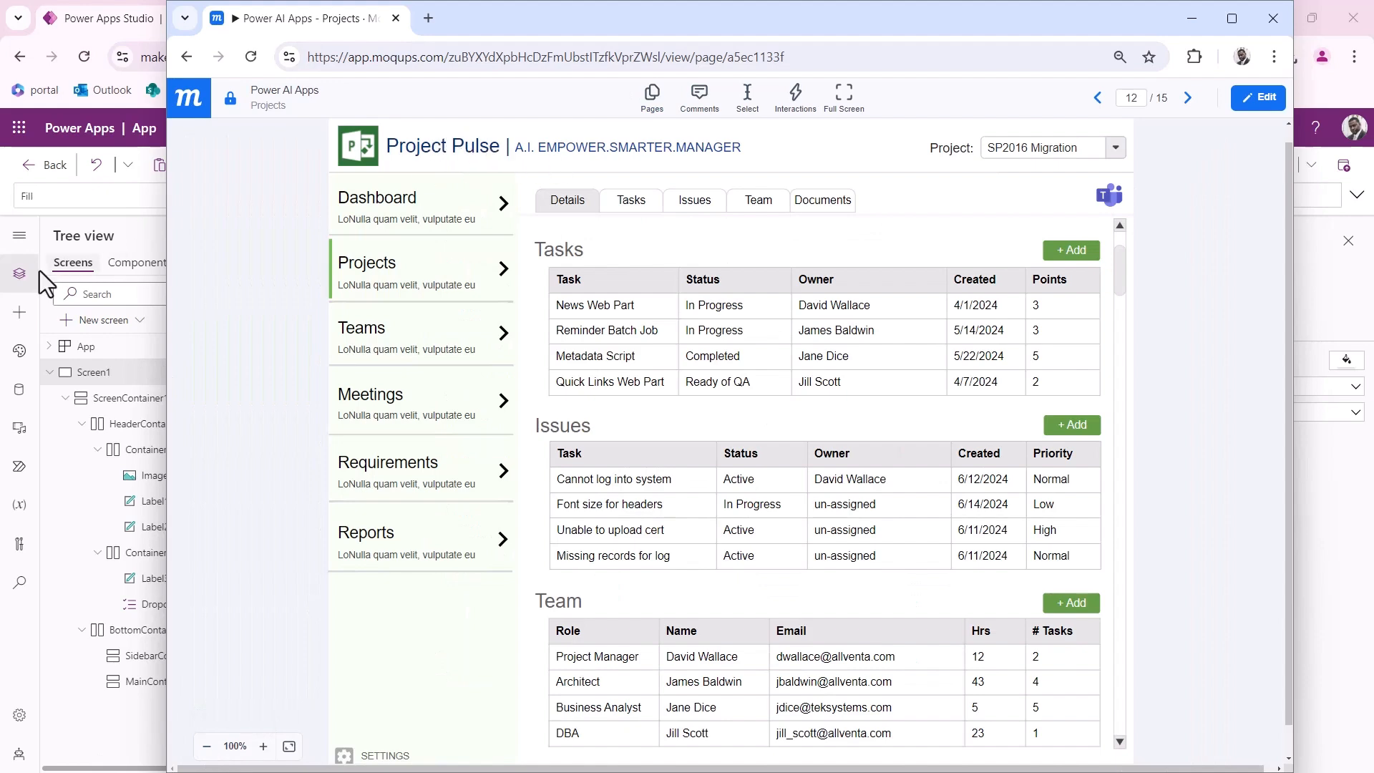
left_click(12, 674)
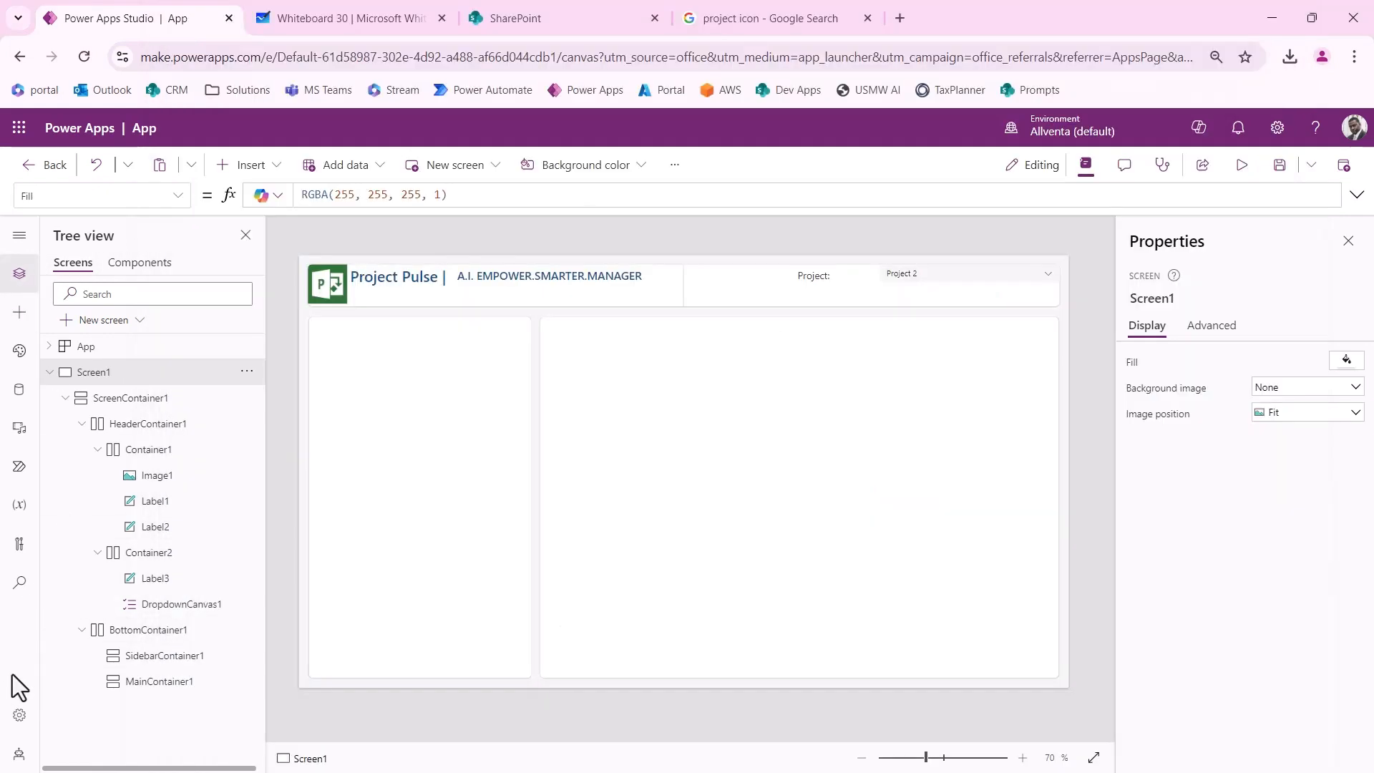
left_click(427, 281)
double_click(451, 166)
type("24")
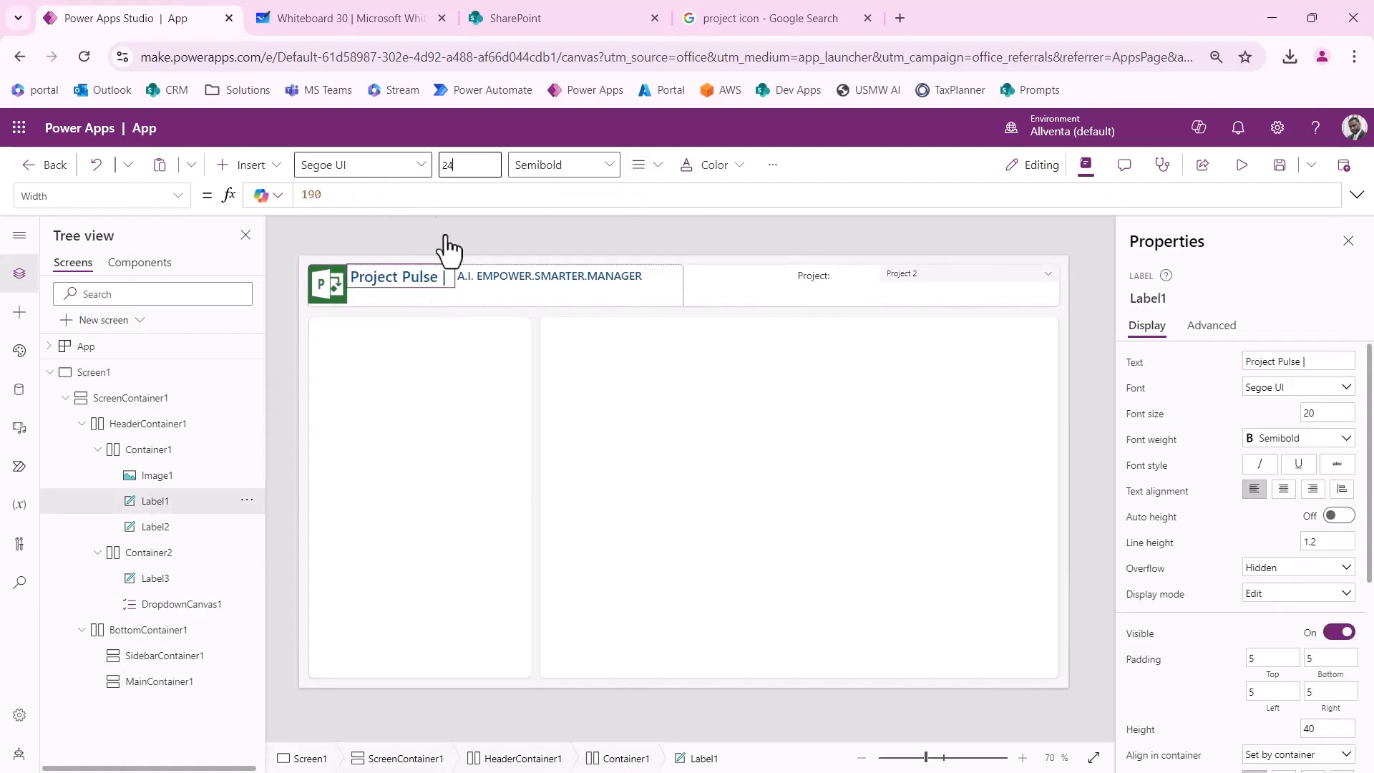
key("Return")
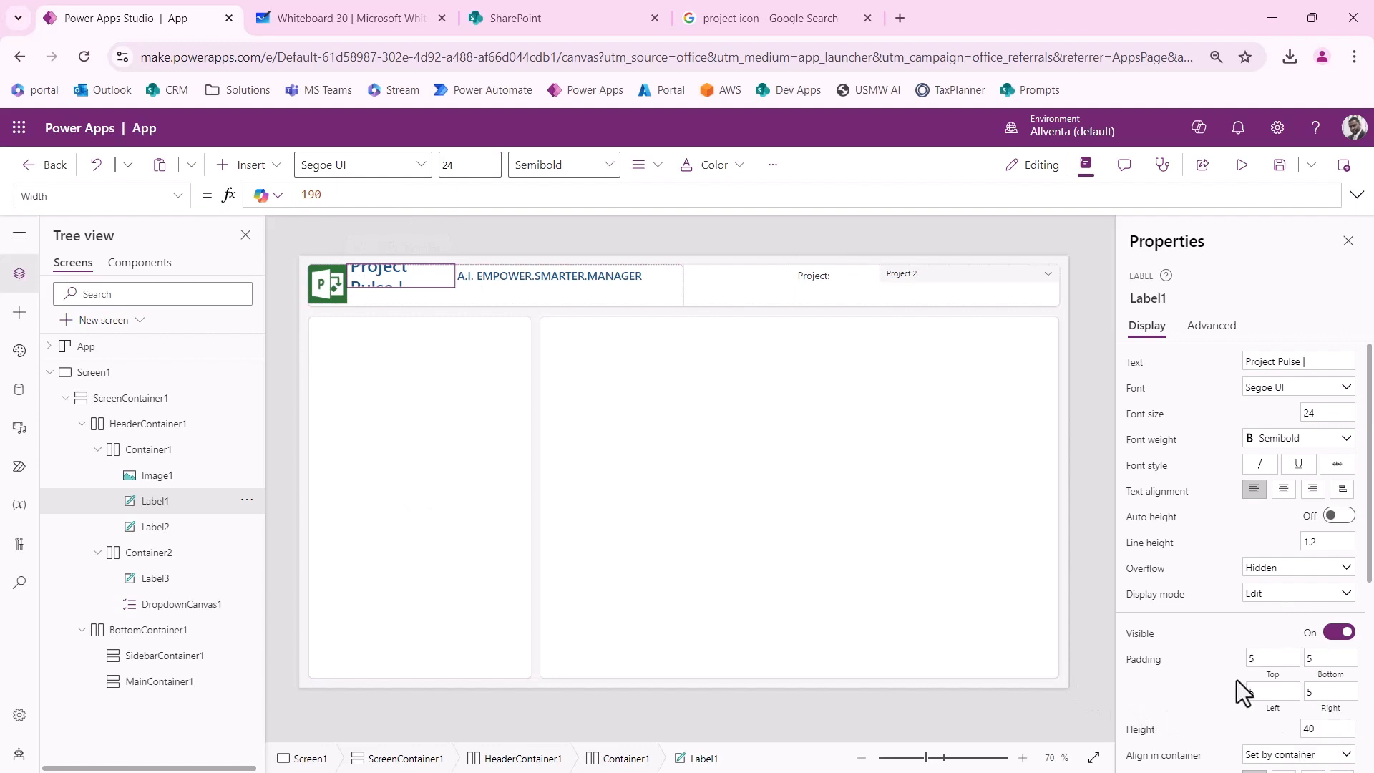
Step: Widen the Project Pulse title Label1 to 230 so its text fits on one line
scroll(1244, 698, "down", 3)
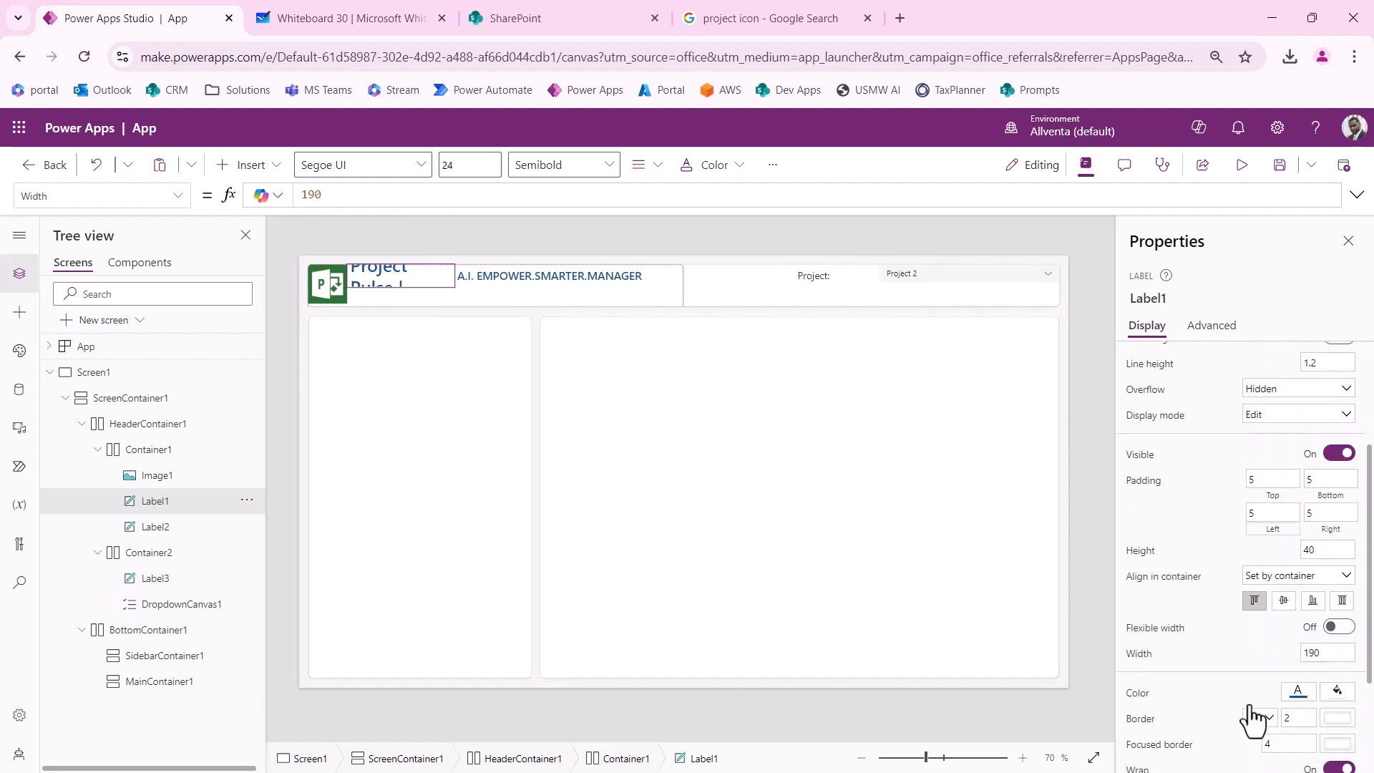
double_click(1319, 654)
type("20")
key("BackSpace")
type("24")
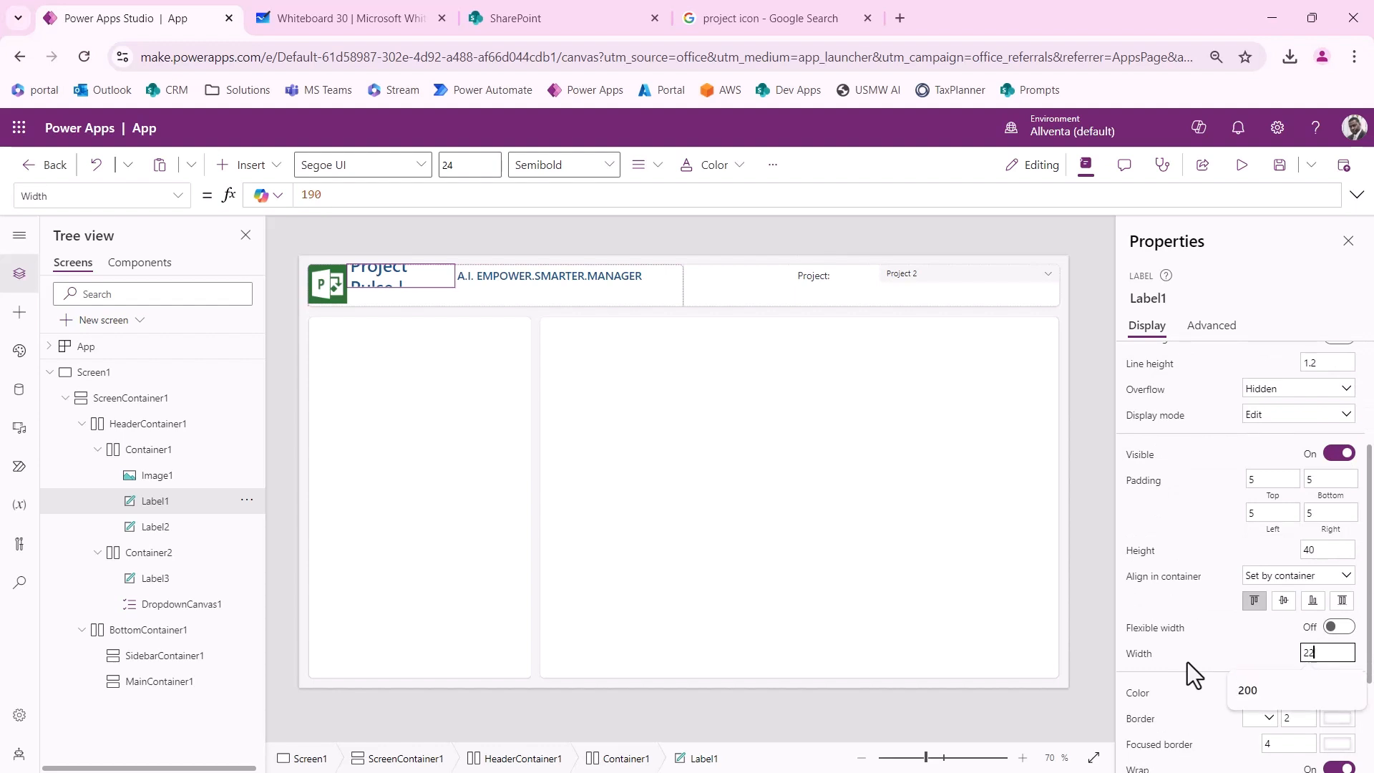
key("BackSpace")
key("BackSpace")
type("40")
key("Return")
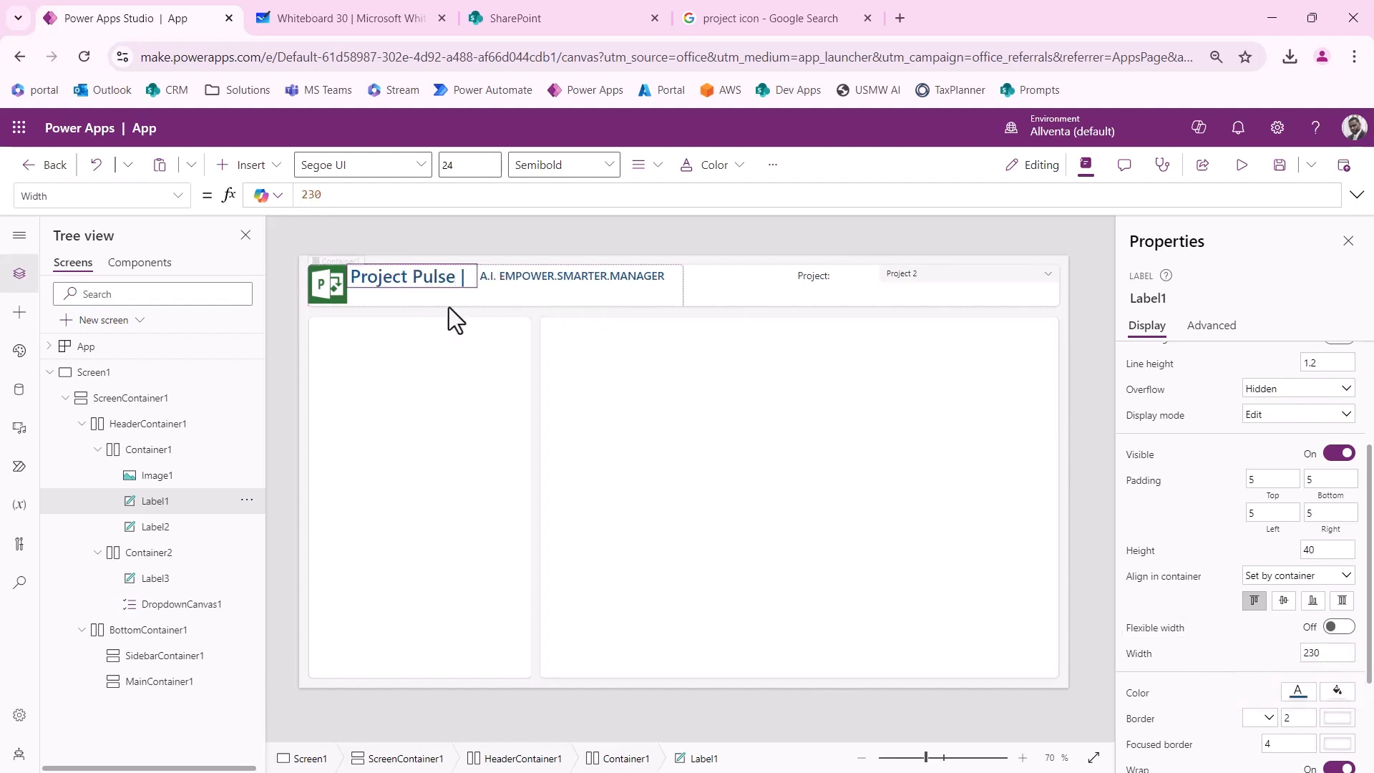
left_click(602, 236)
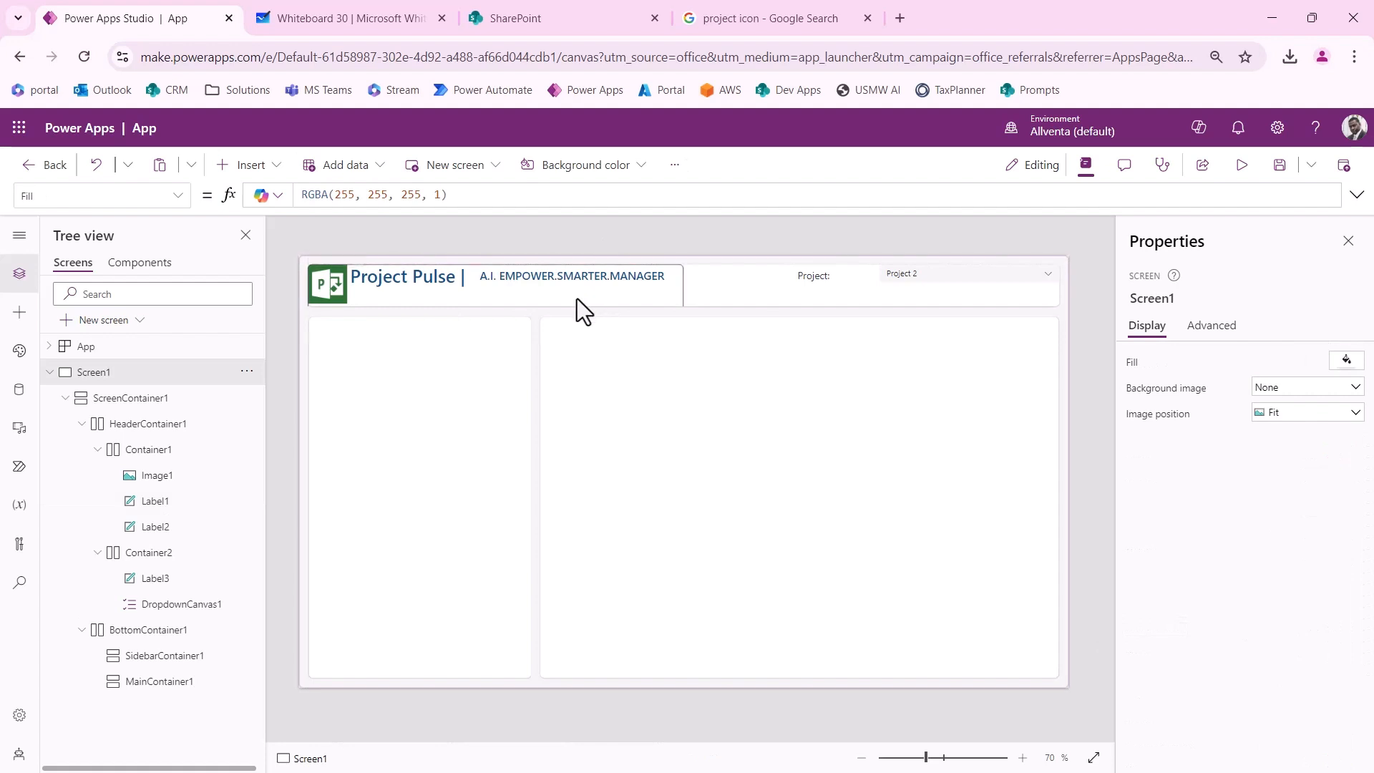
Step: Collapse Container1 and Container2 in the tree and examine how the two containers divide the header
left_click(586, 282)
left_click(717, 288)
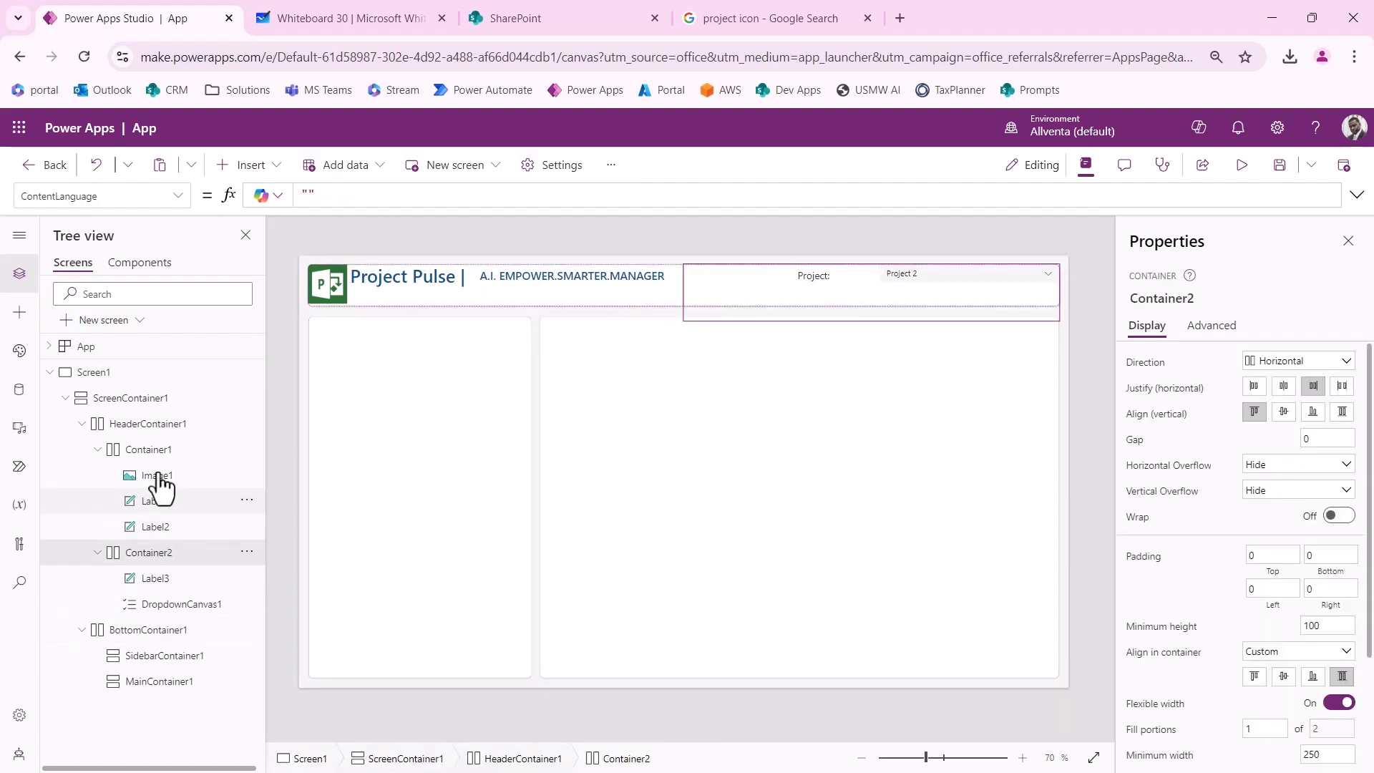
left_click(97, 449)
left_click(97, 475)
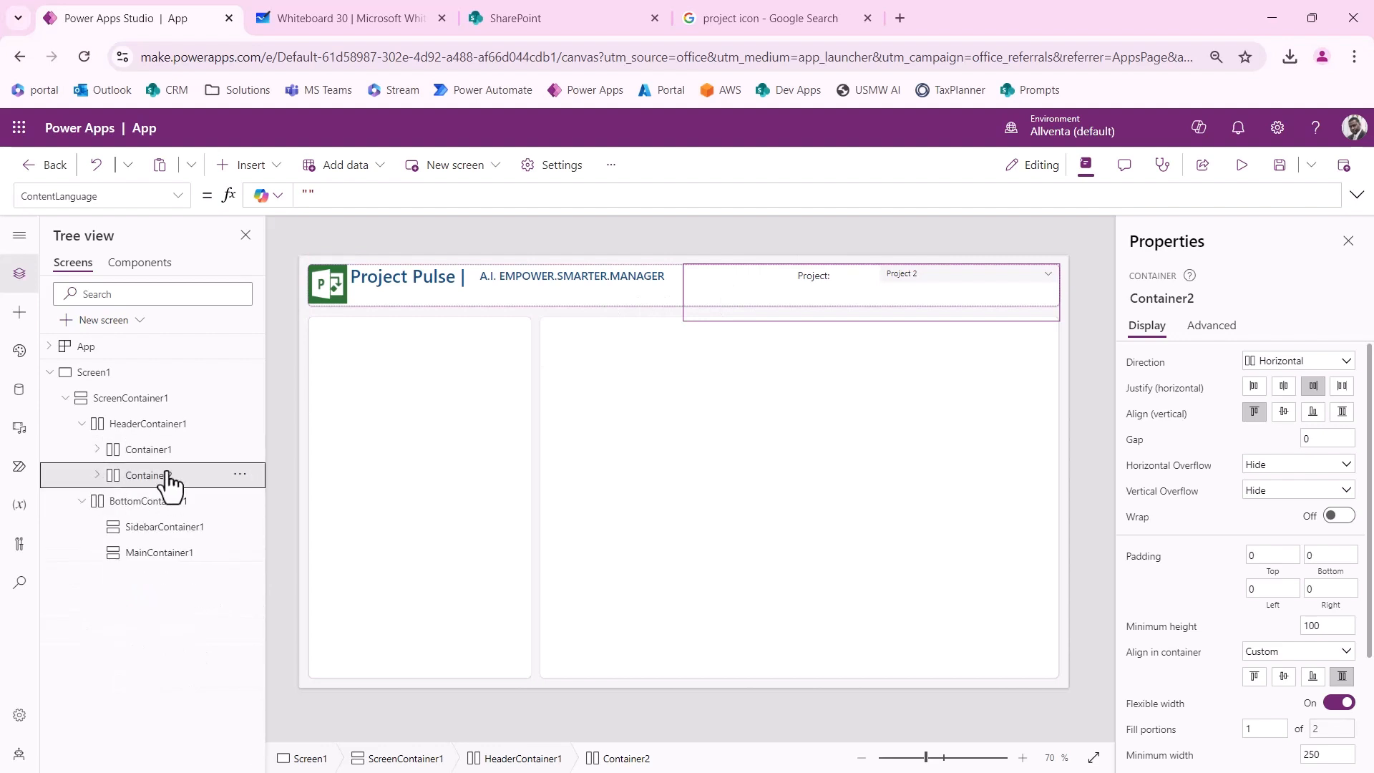
left_click(151, 426)
left_click(148, 450)
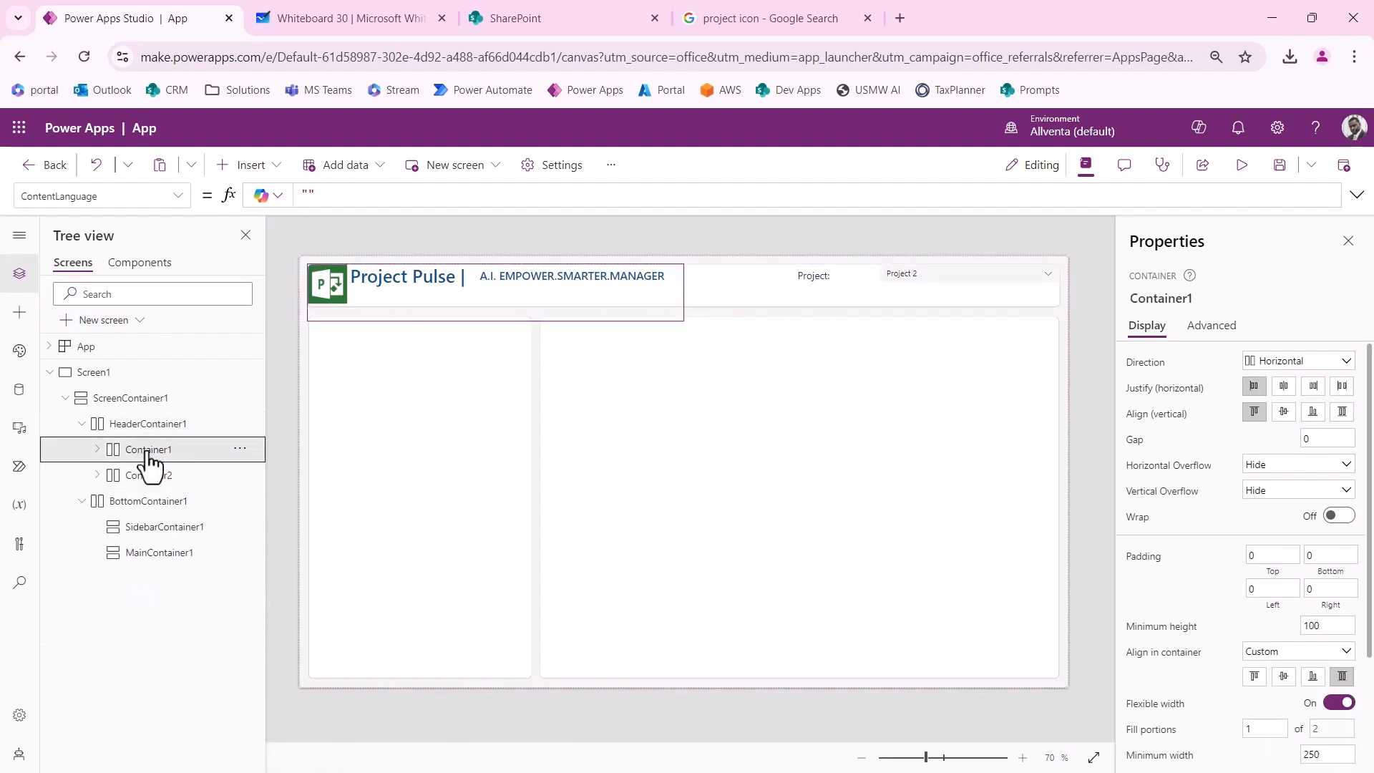
left_click(147, 476)
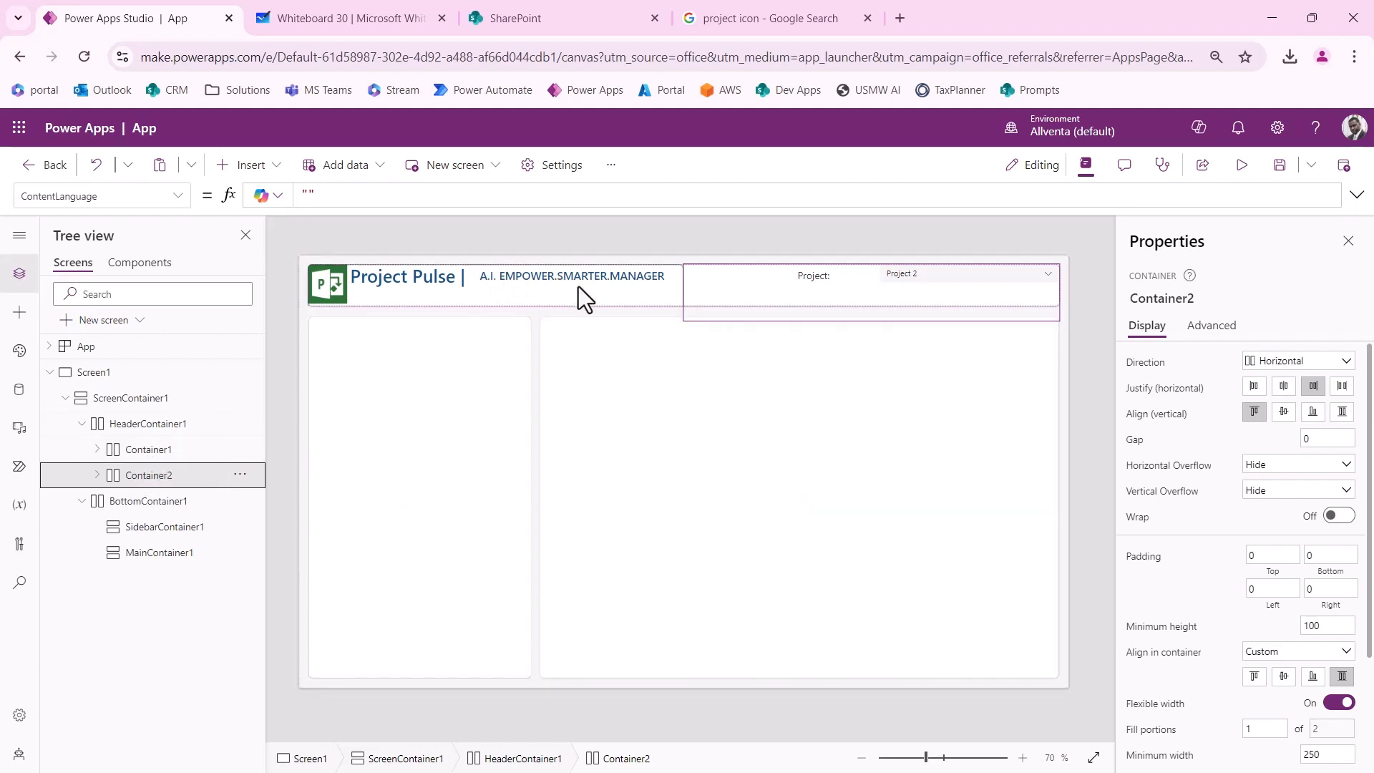
Step: Set the fill portions of the header's Container1 to 3
left_click(161, 450)
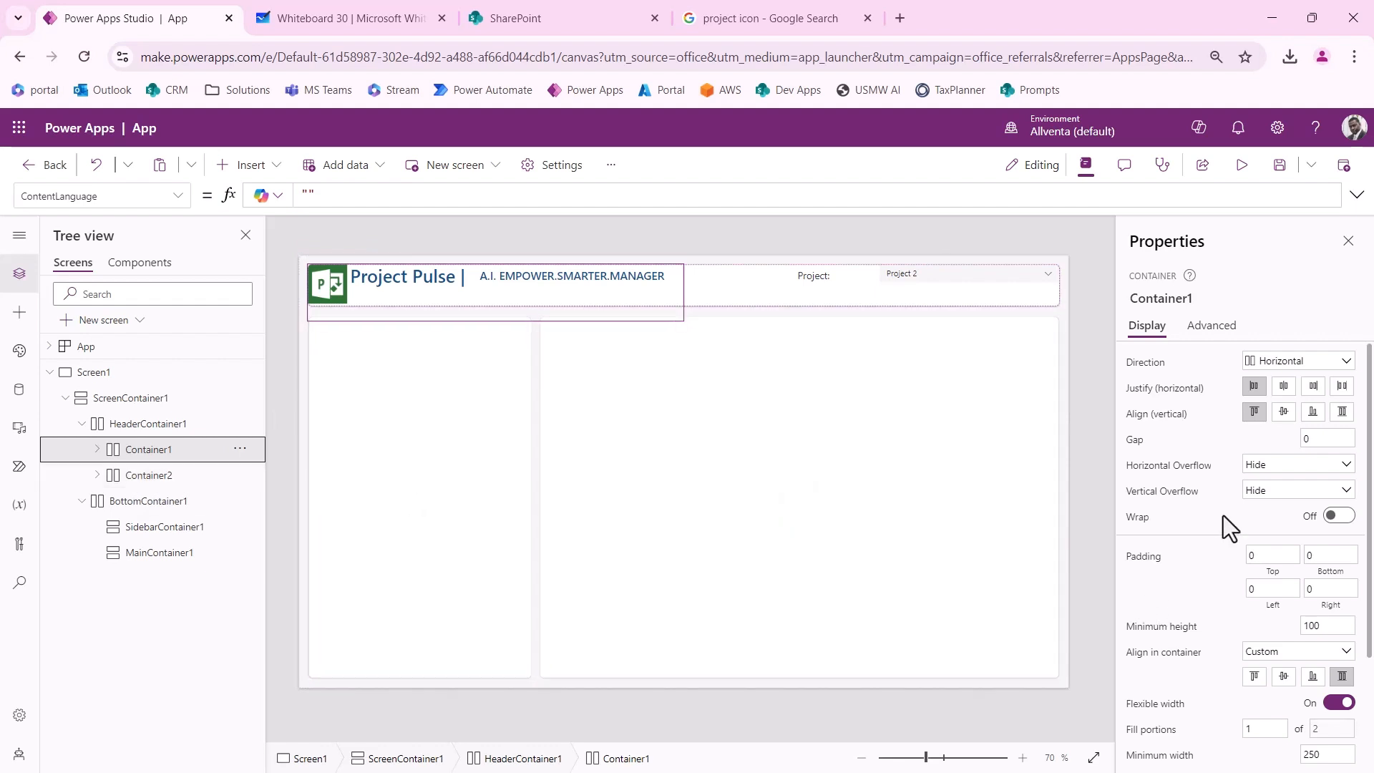
scroll(1221, 515, "down", 2)
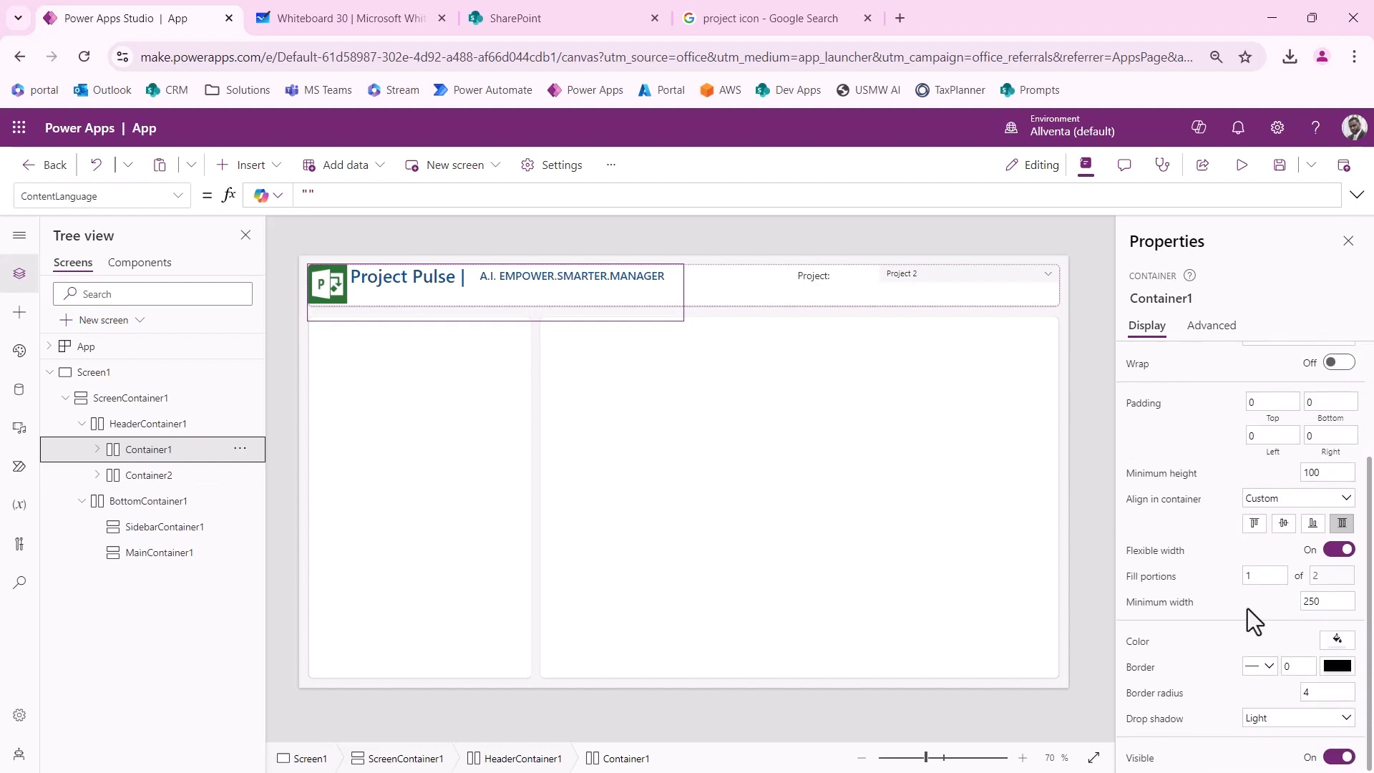
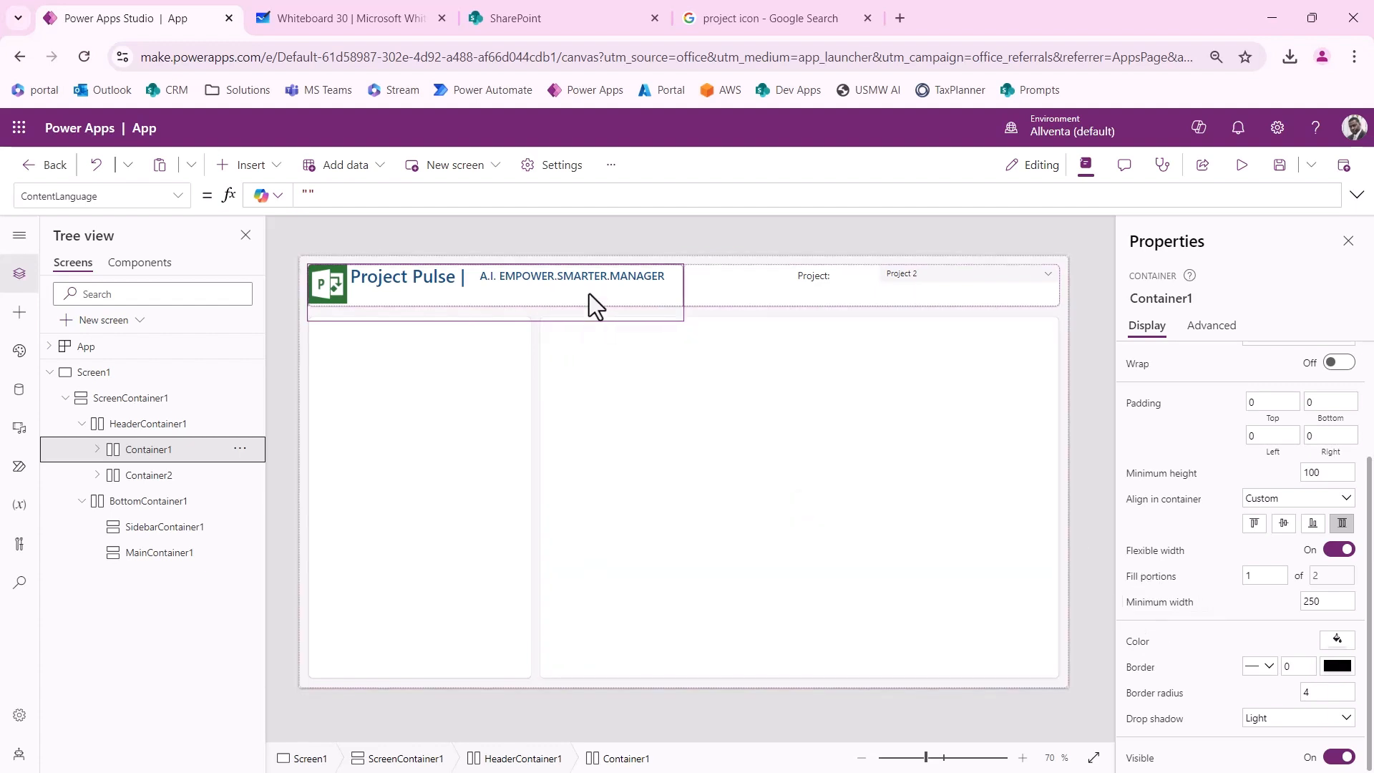
left_click(1256, 573)
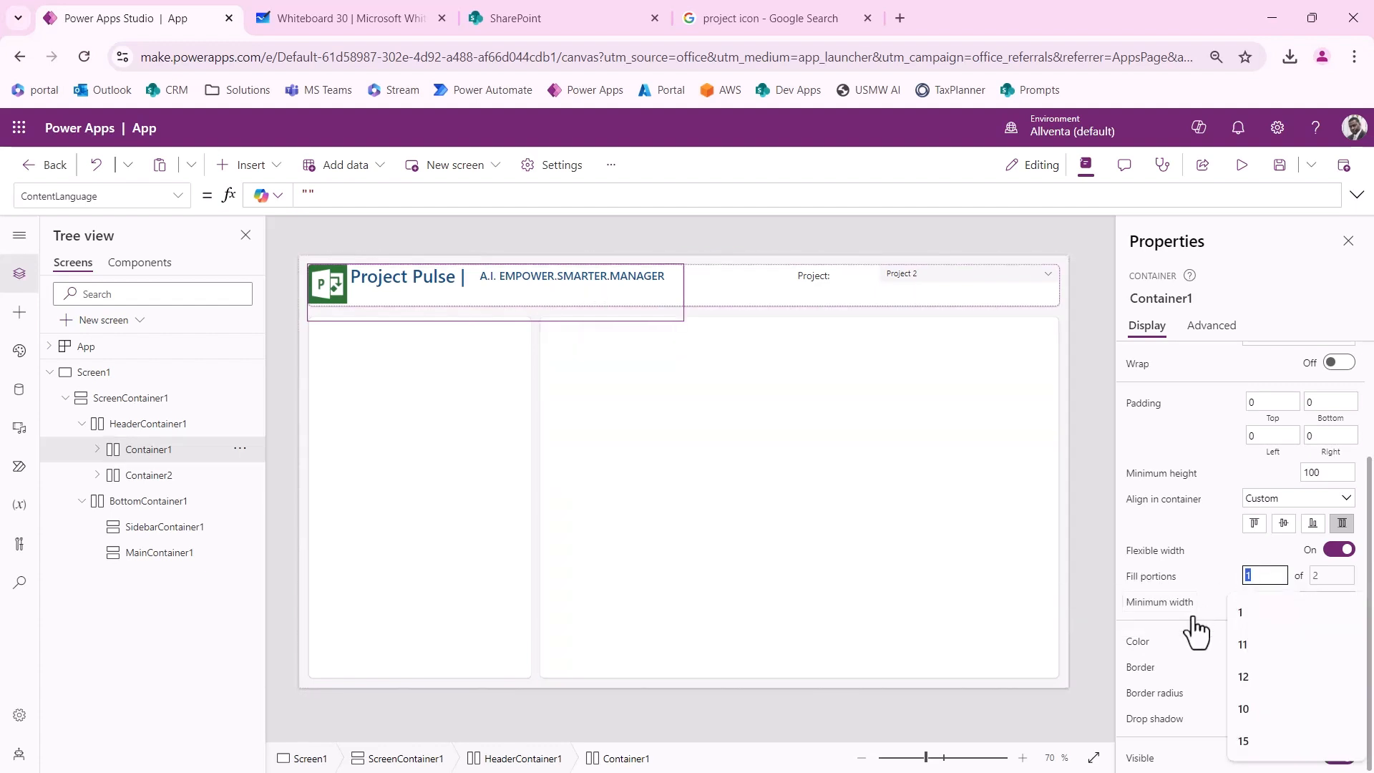
type("3")
left_click(1235, 612)
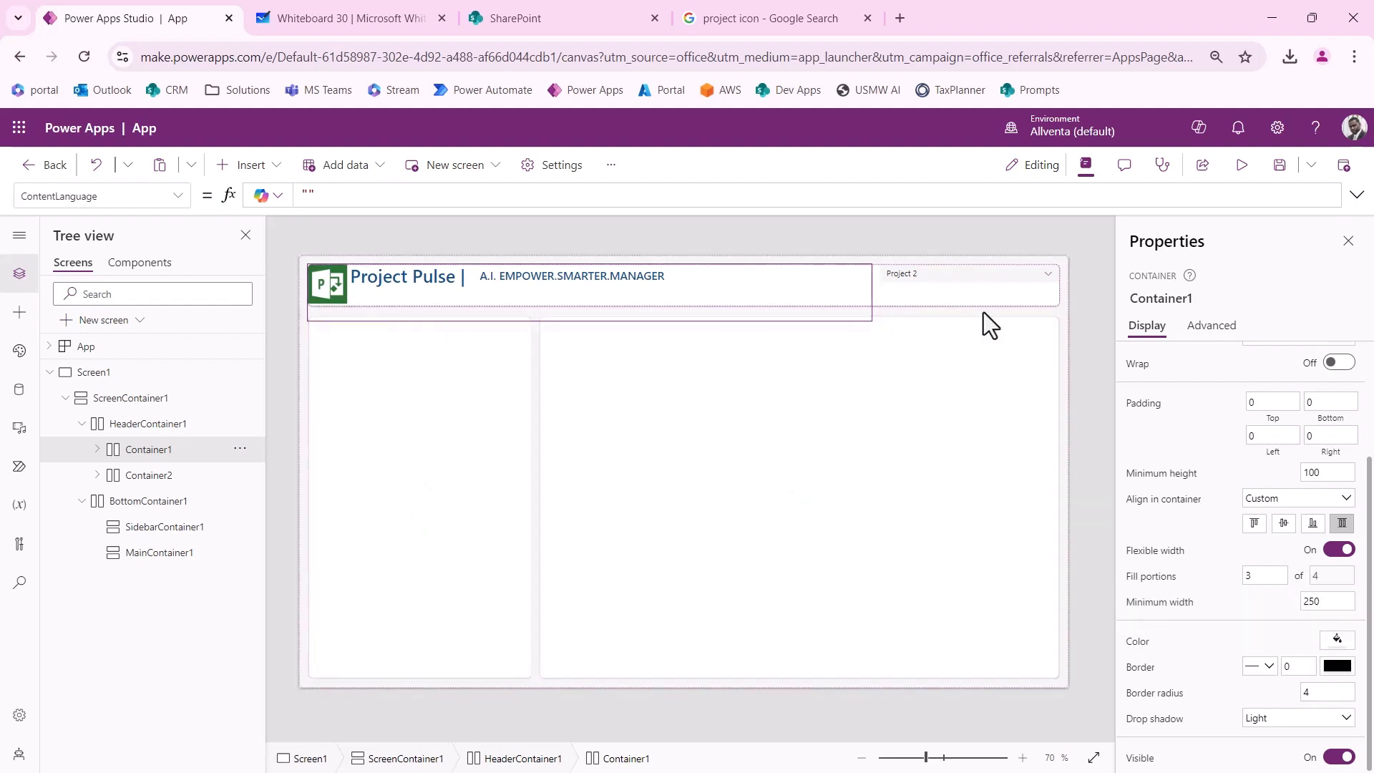
Step: Set the fill portions of the header's Container2 to 2 and compare its extent with Container1
left_click(161, 480)
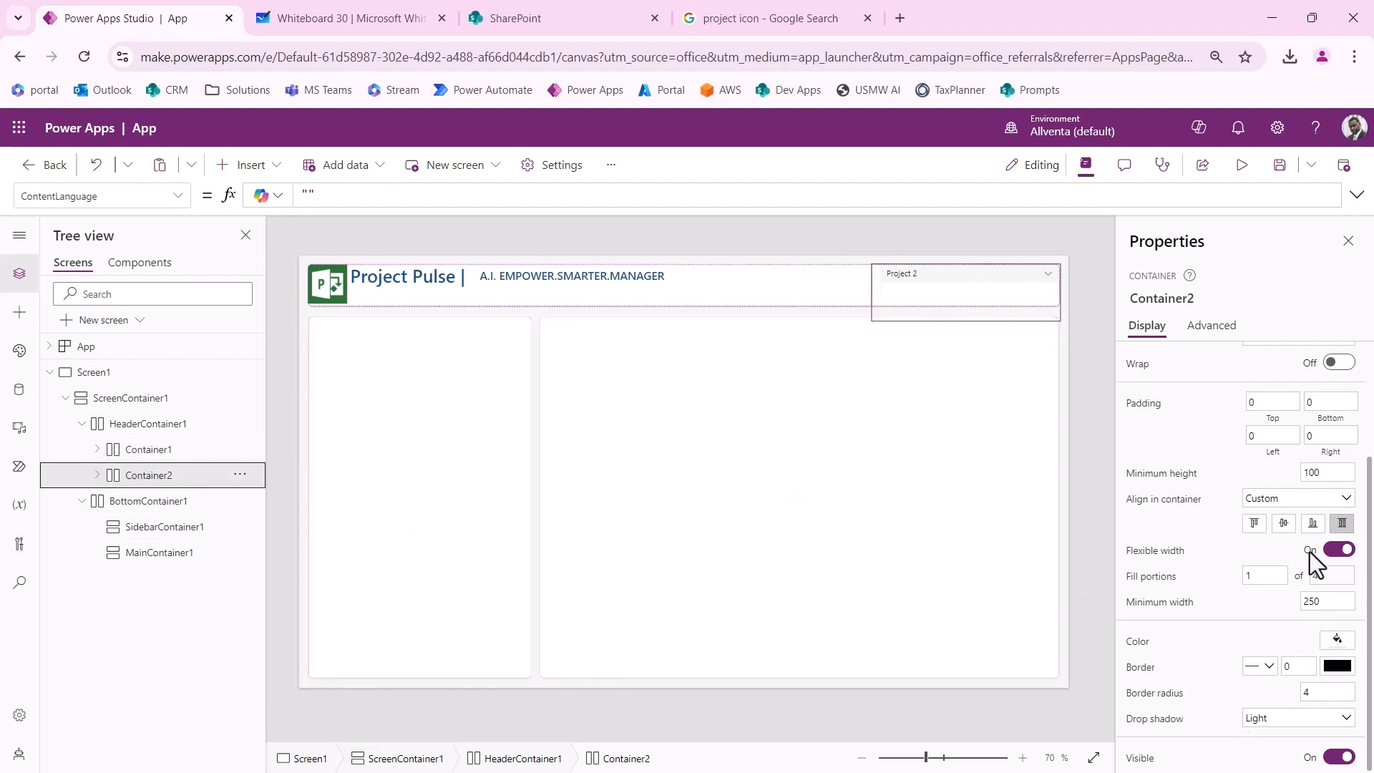
left_click(1268, 577)
type("2")
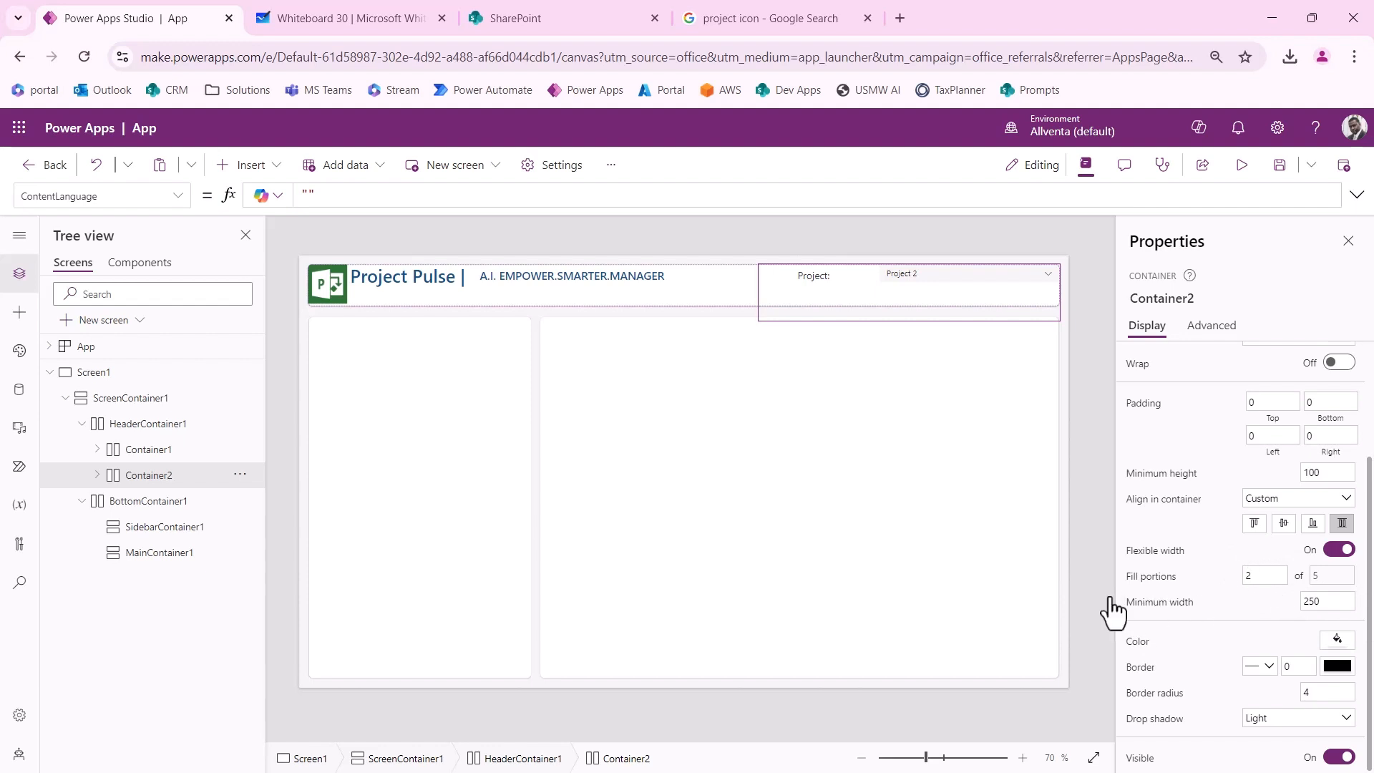
left_click(154, 450)
left_click(148, 477)
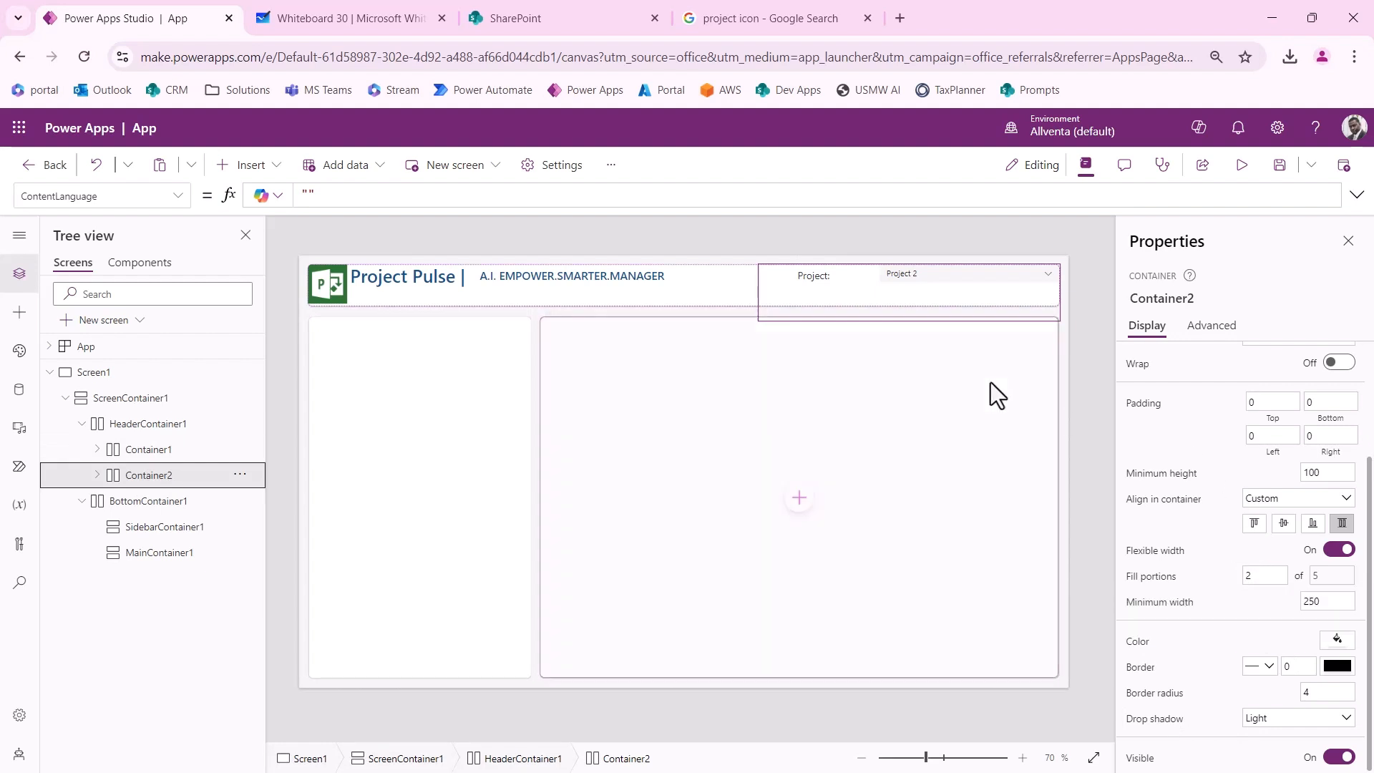
Step: Check the project selector in the Moqups mockup and right-align the text of the Project label Label3 in Power Apps Studio
left_click(815, 276)
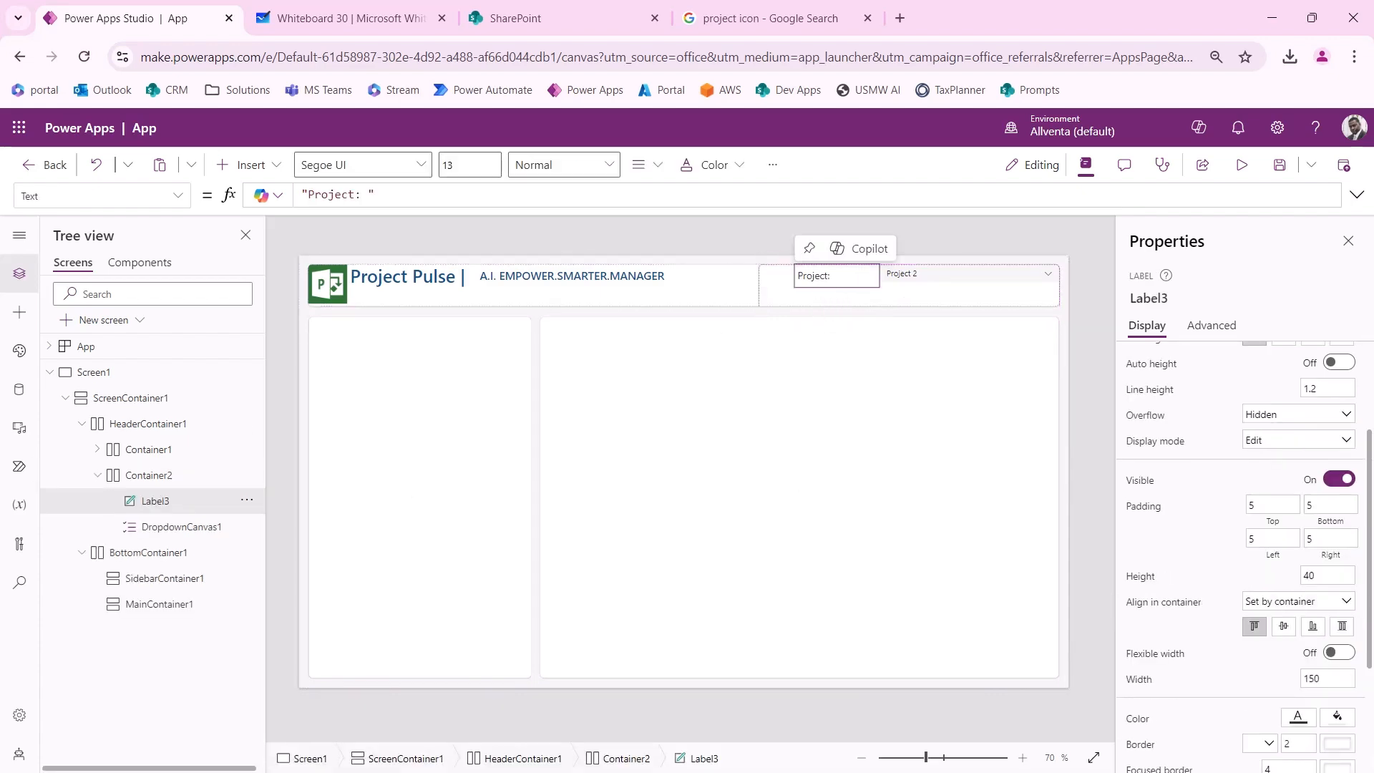
key("alt+Tab")
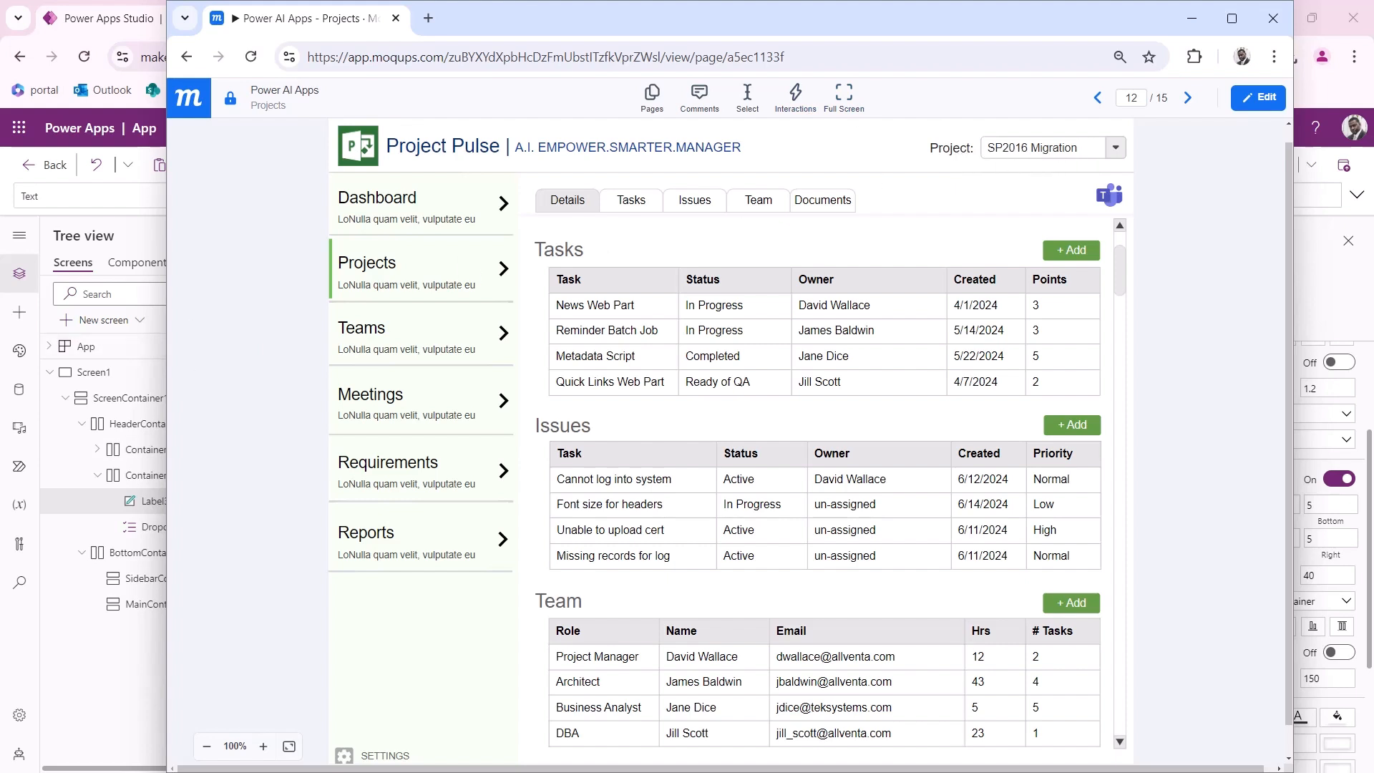
left_click(27, 676)
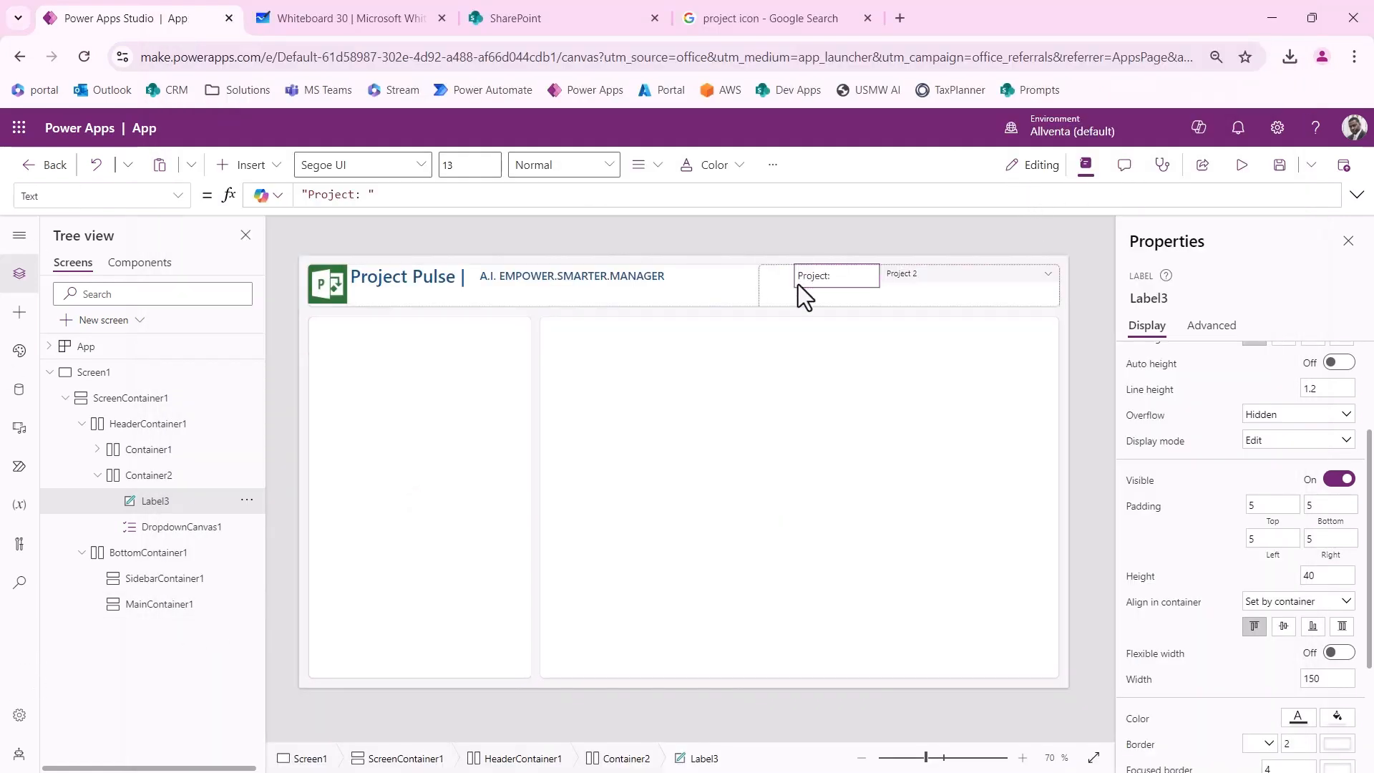
left_click(816, 279)
scroll(1303, 475, "up", 3)
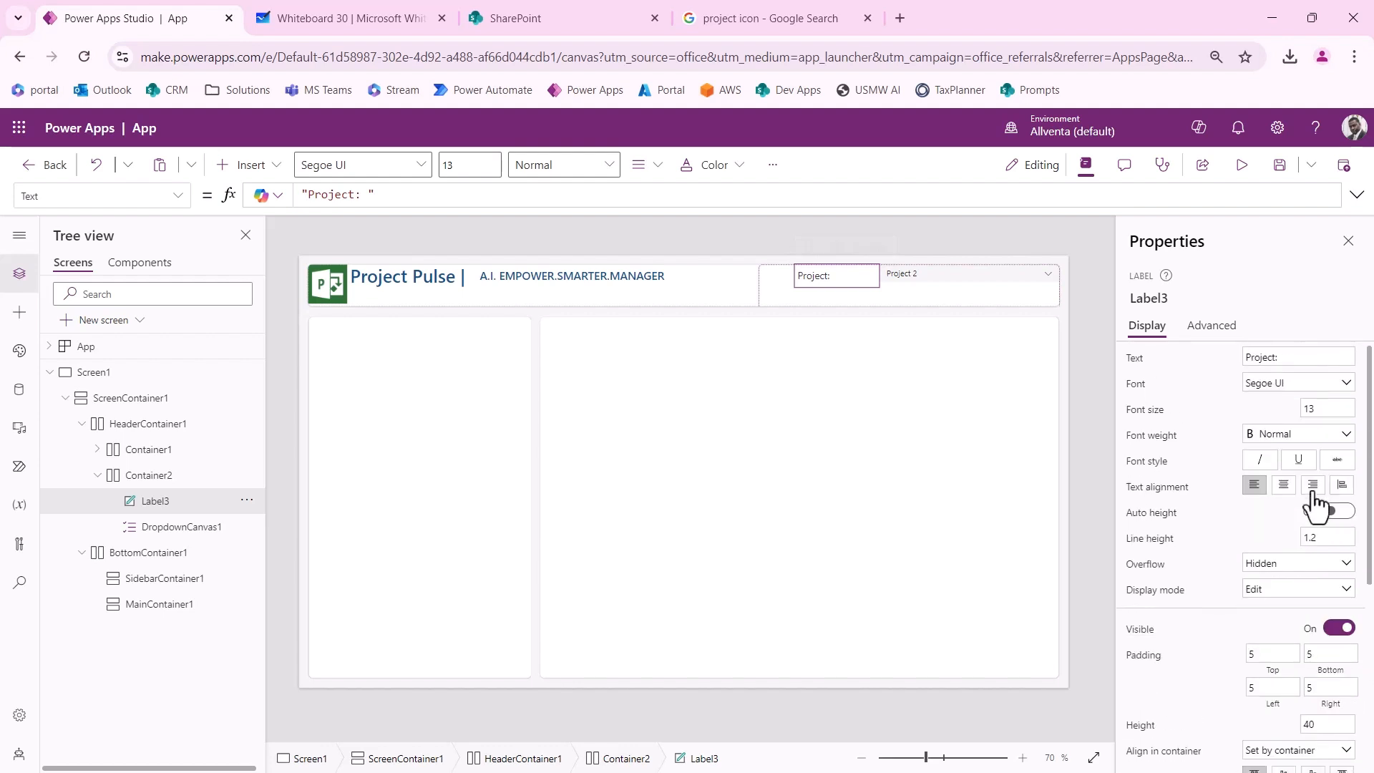
left_click(1315, 491)
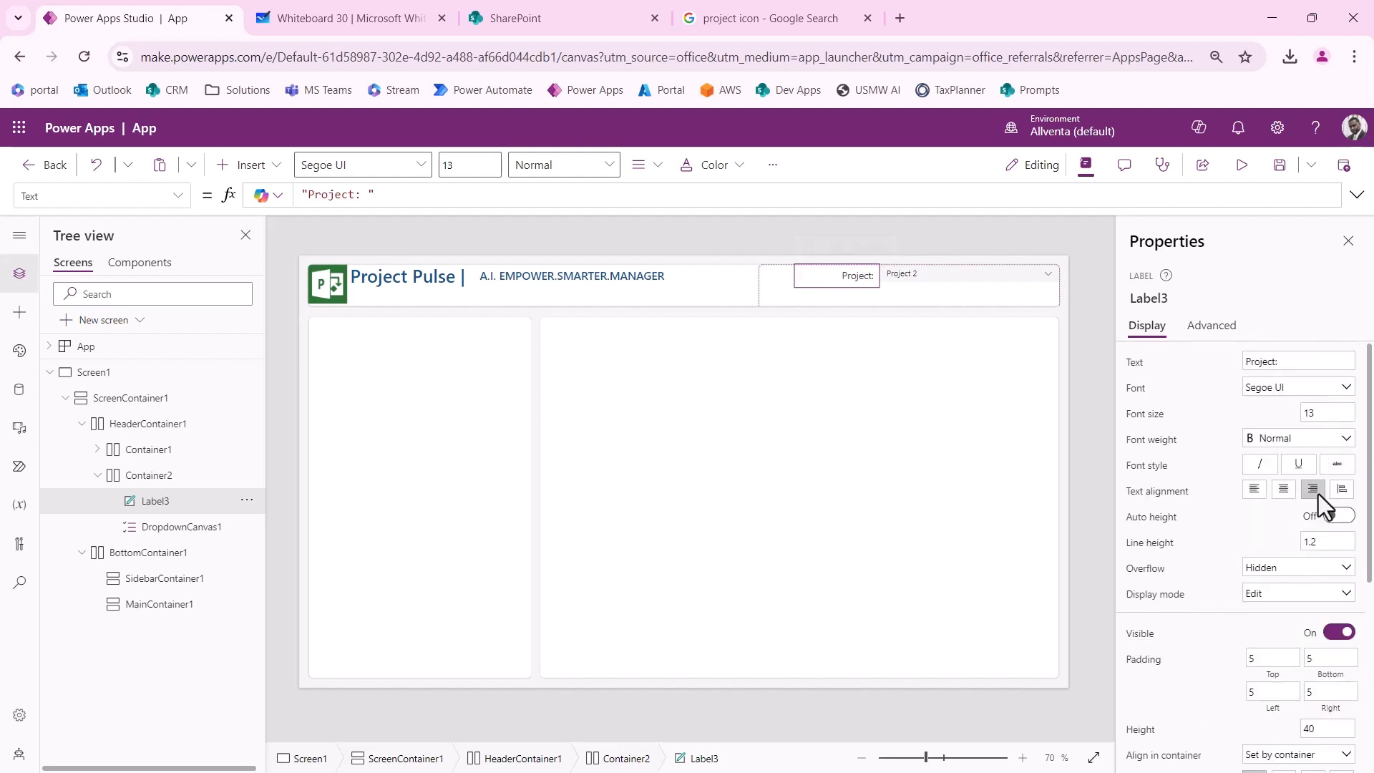
Step: Give the text of the header's Project label Label3 a bolder font weight
left_click(1102, 440)
left_click(850, 276)
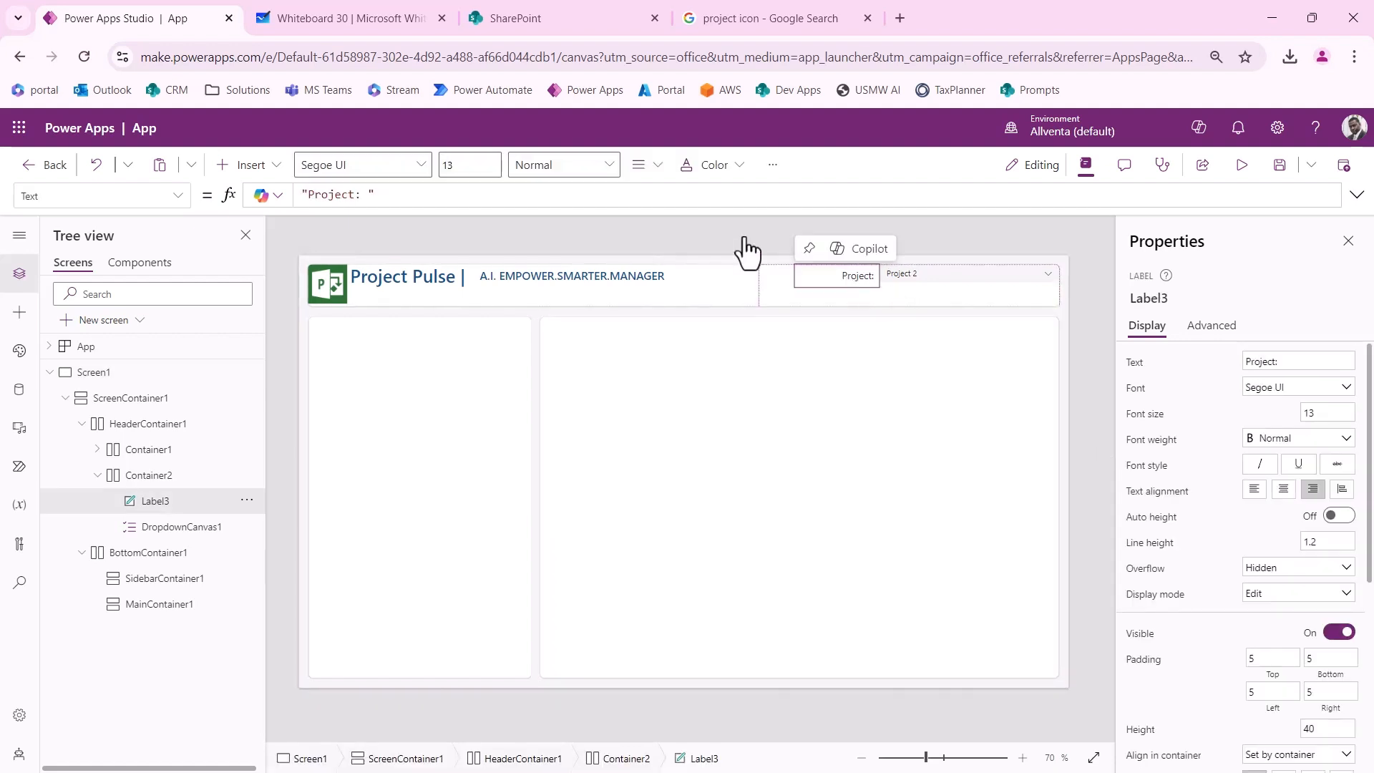
left_click(555, 170)
left_click(574, 222)
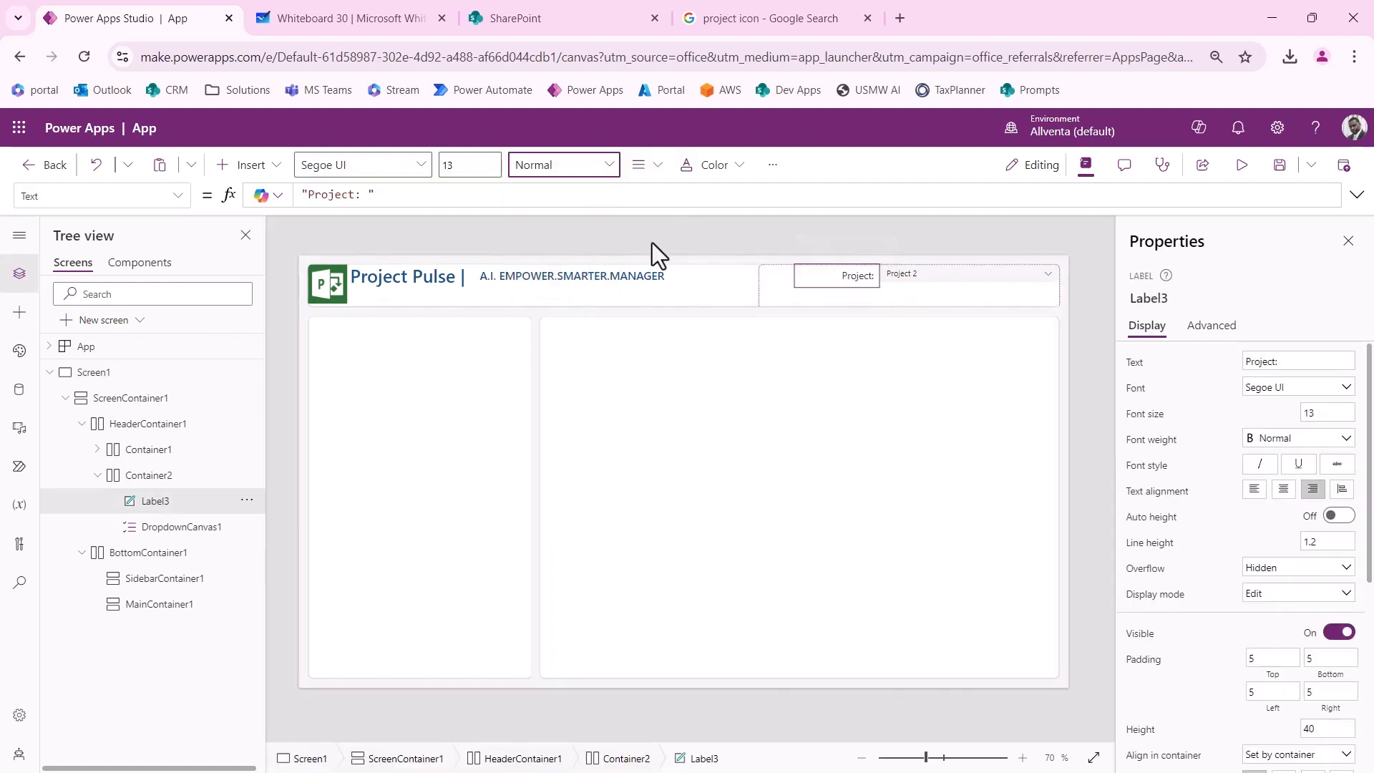
left_click(1101, 433)
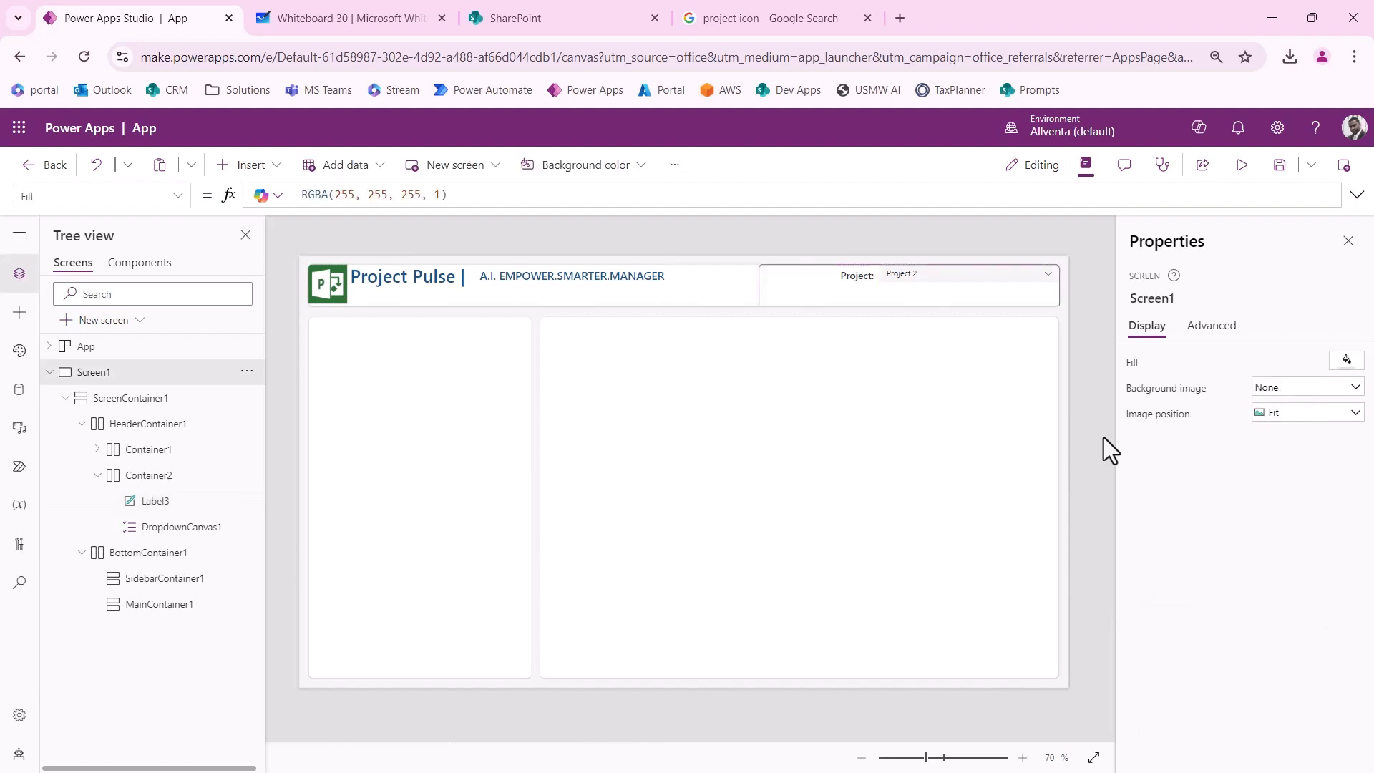
Step: Preview the app at window size and at canvas size
left_click(1022, 757)
left_click(1021, 757)
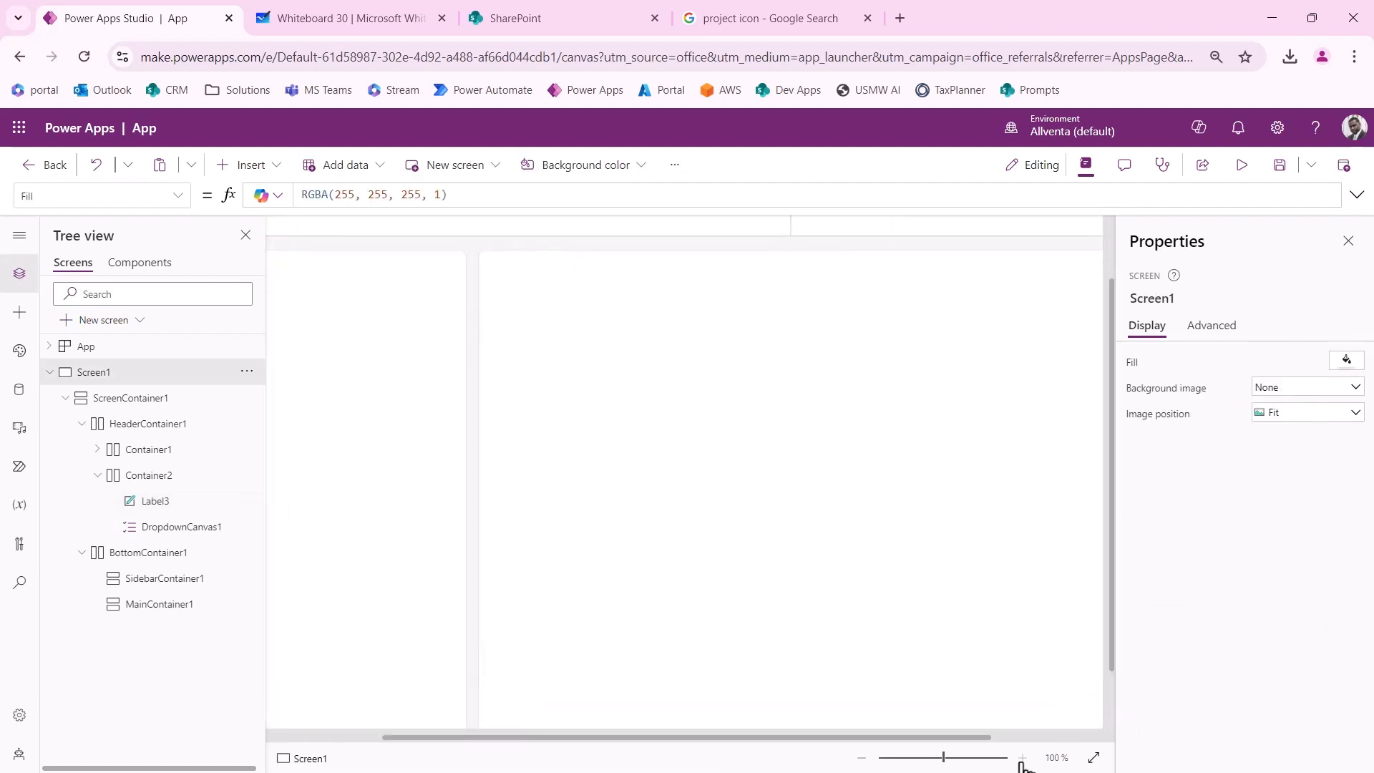
left_click(1093, 757)
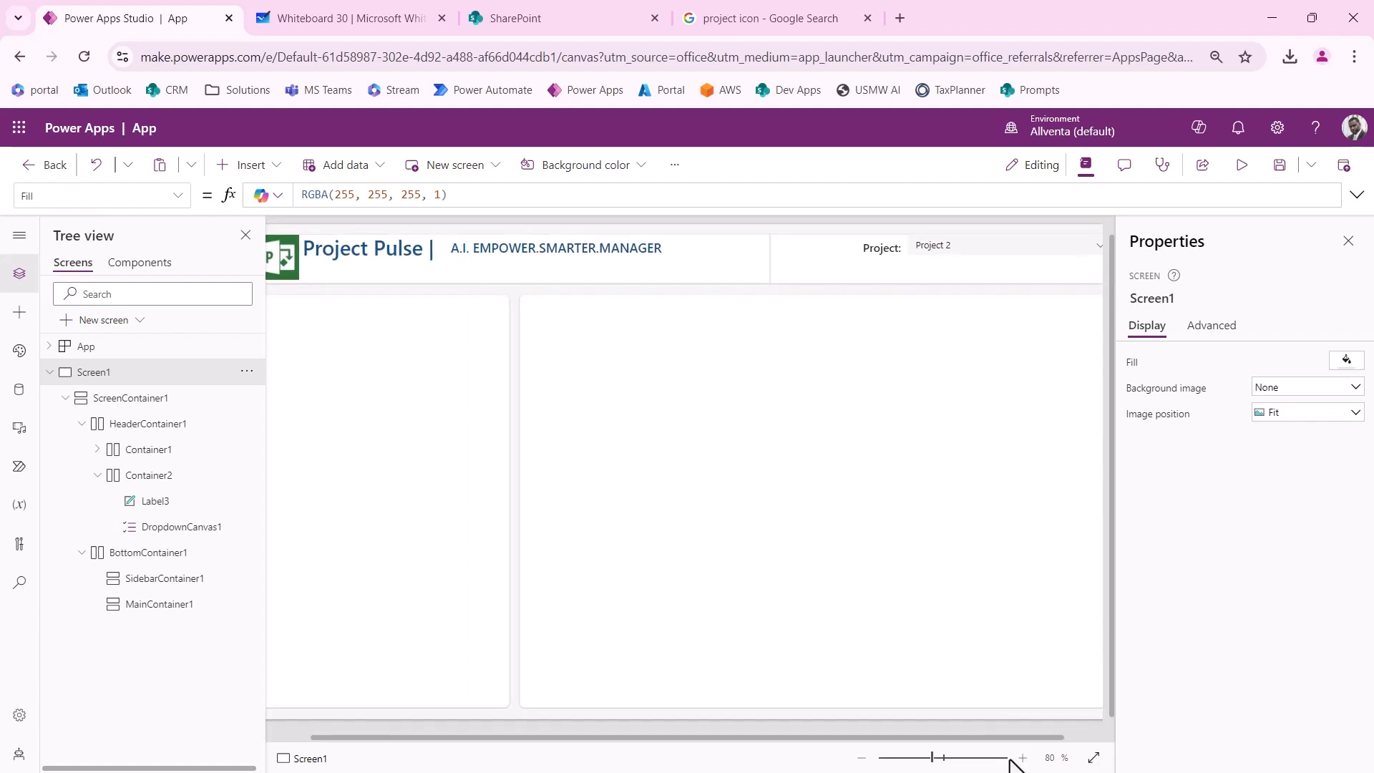
left_click(862, 757)
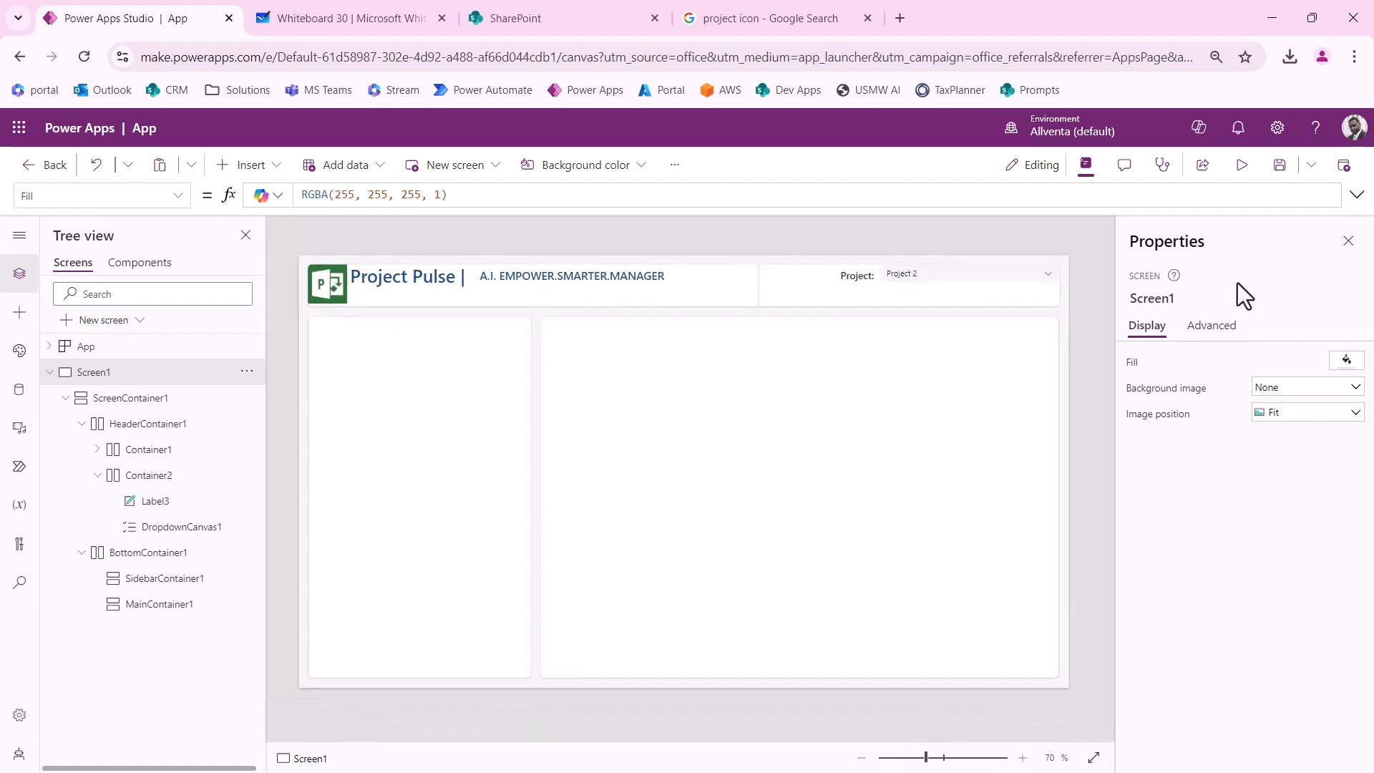
left_click(1242, 169)
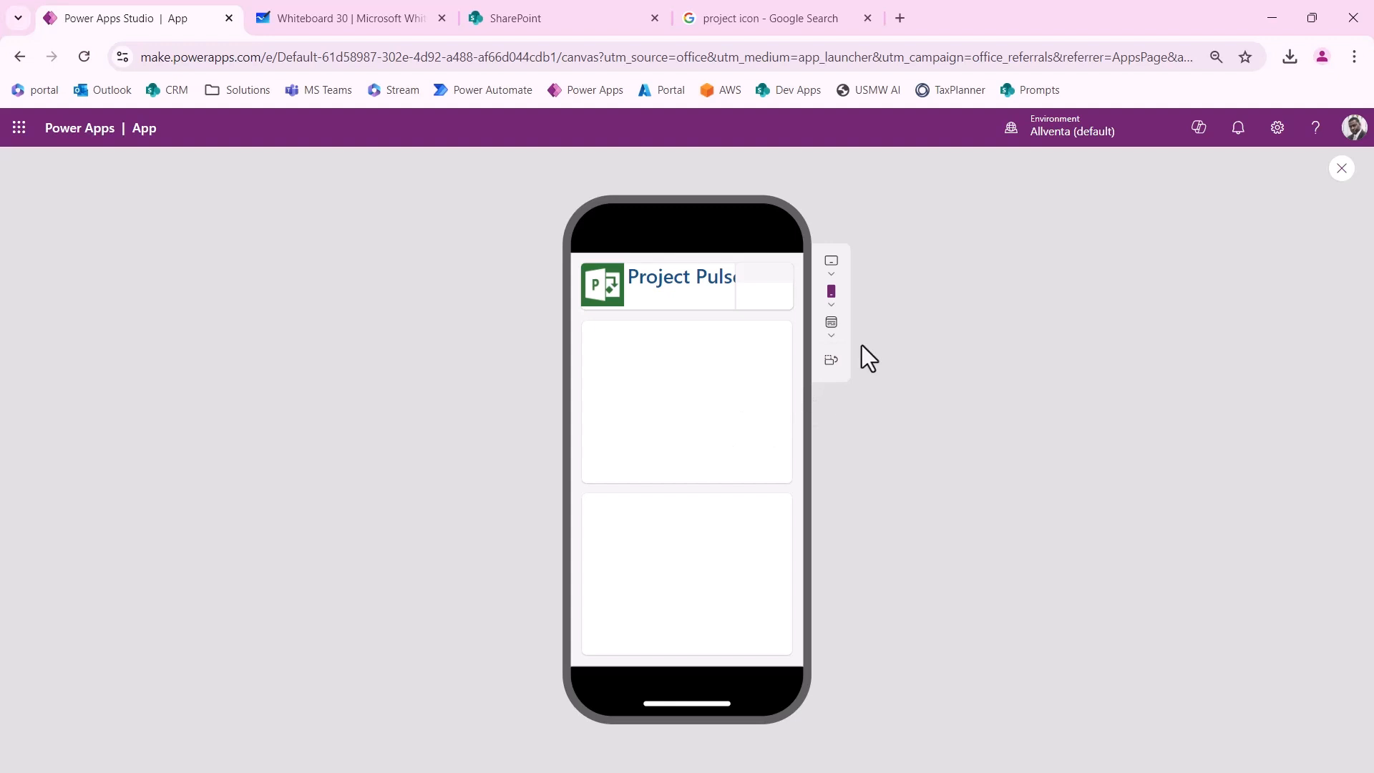
left_click(832, 337)
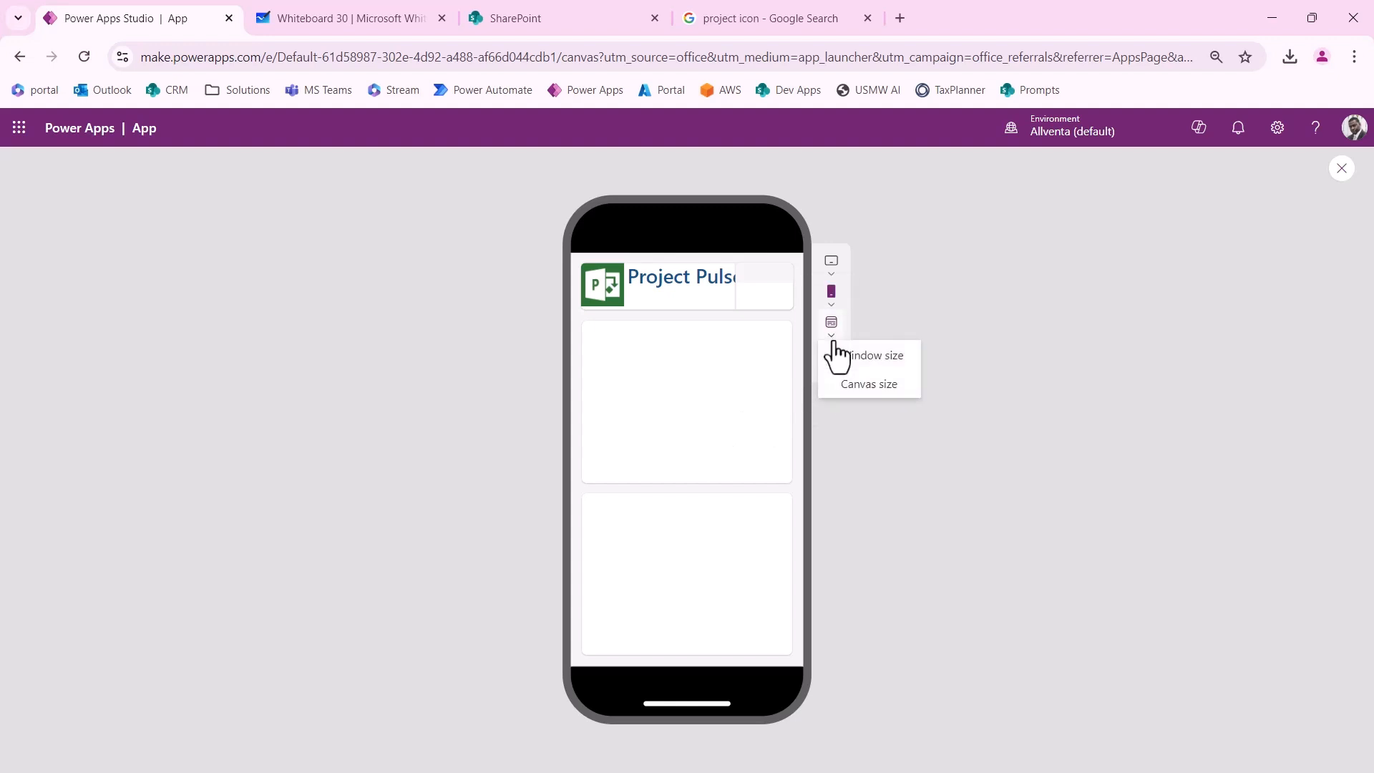
left_click(872, 357)
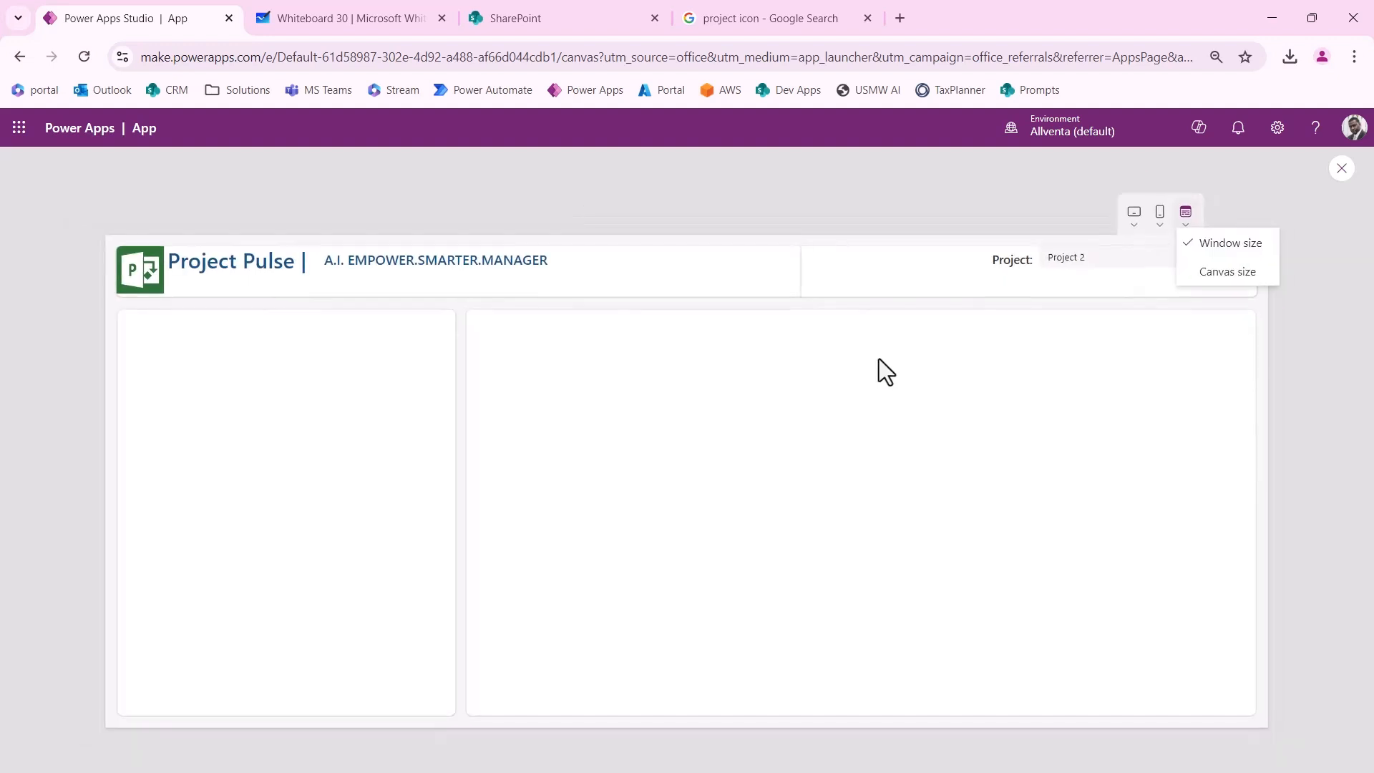
left_click(1225, 274)
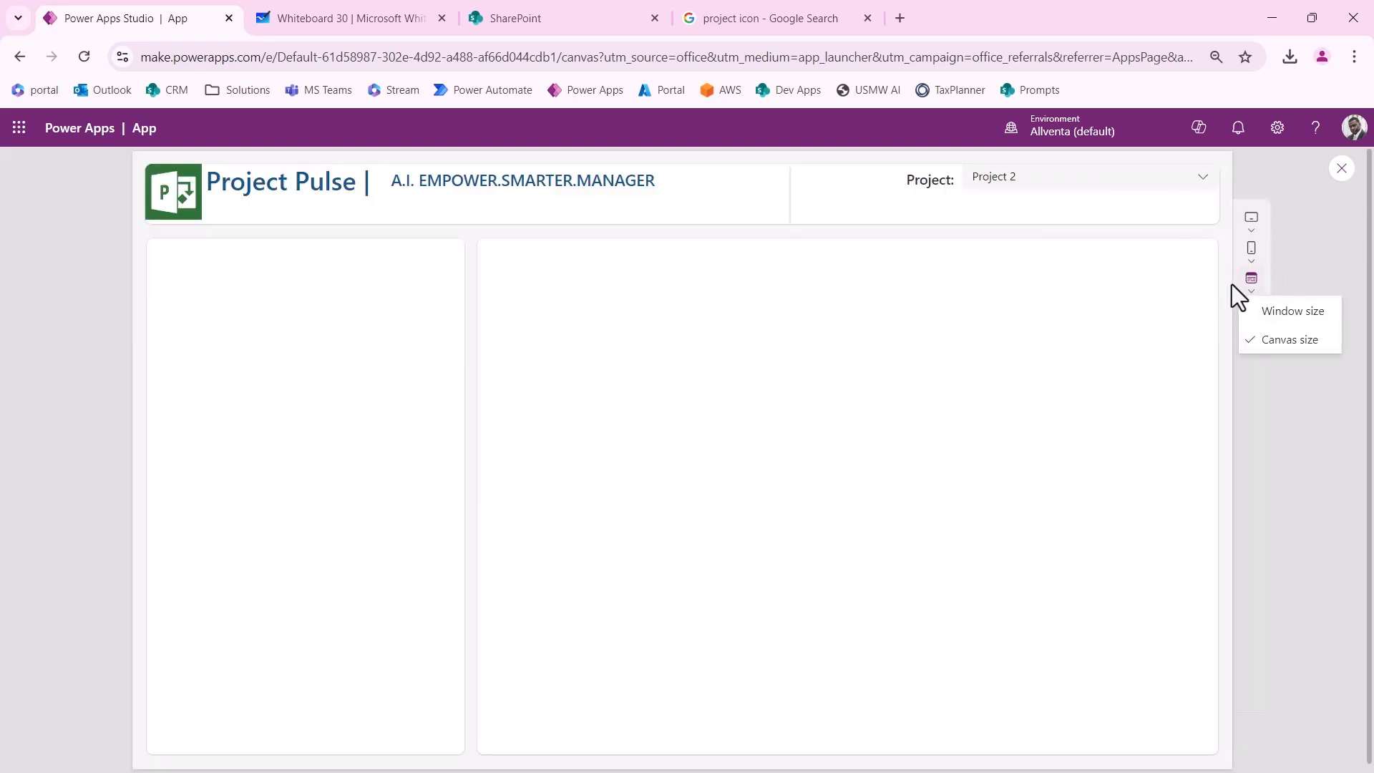
Step: Examine the placement of the header's title and tagline in the preview, and return to editing
left_click(1335, 328)
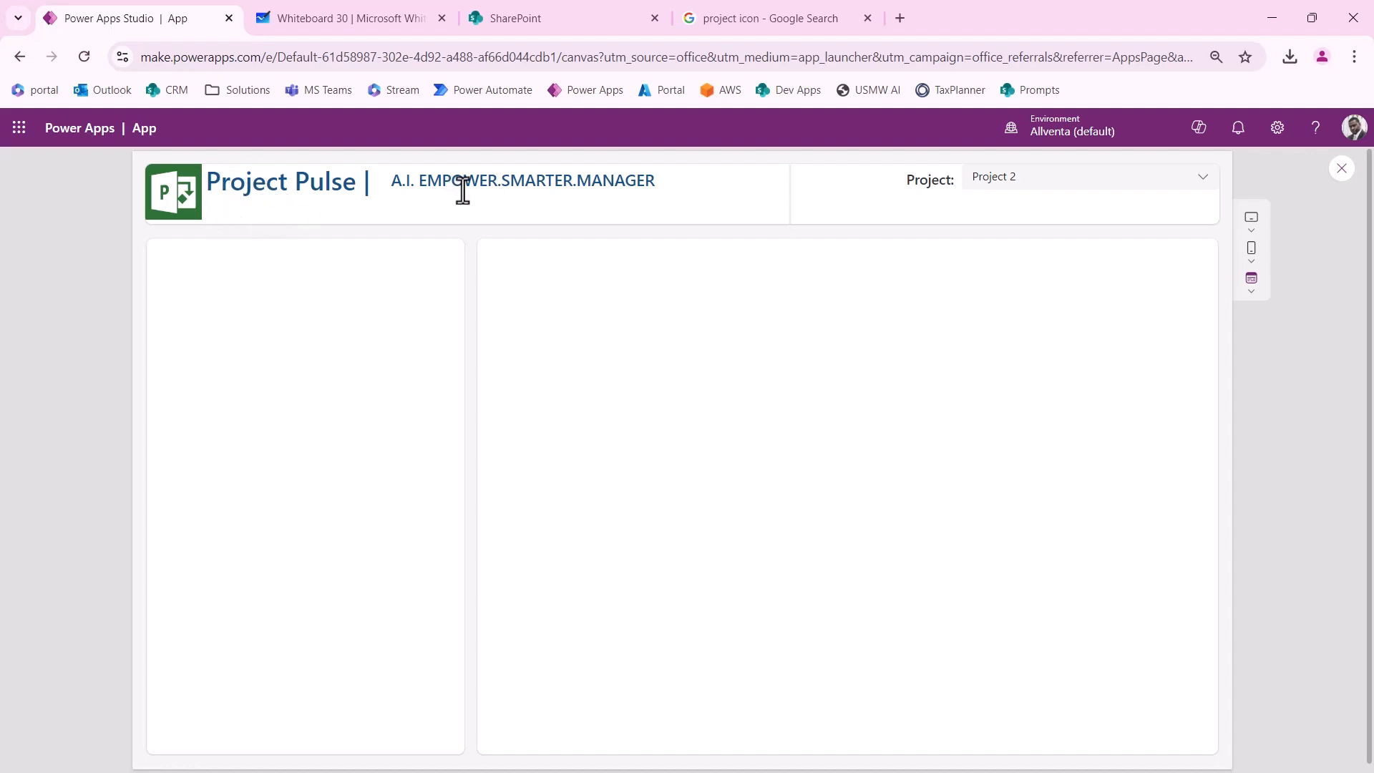
left_click_drag(393, 184, 364, 184)
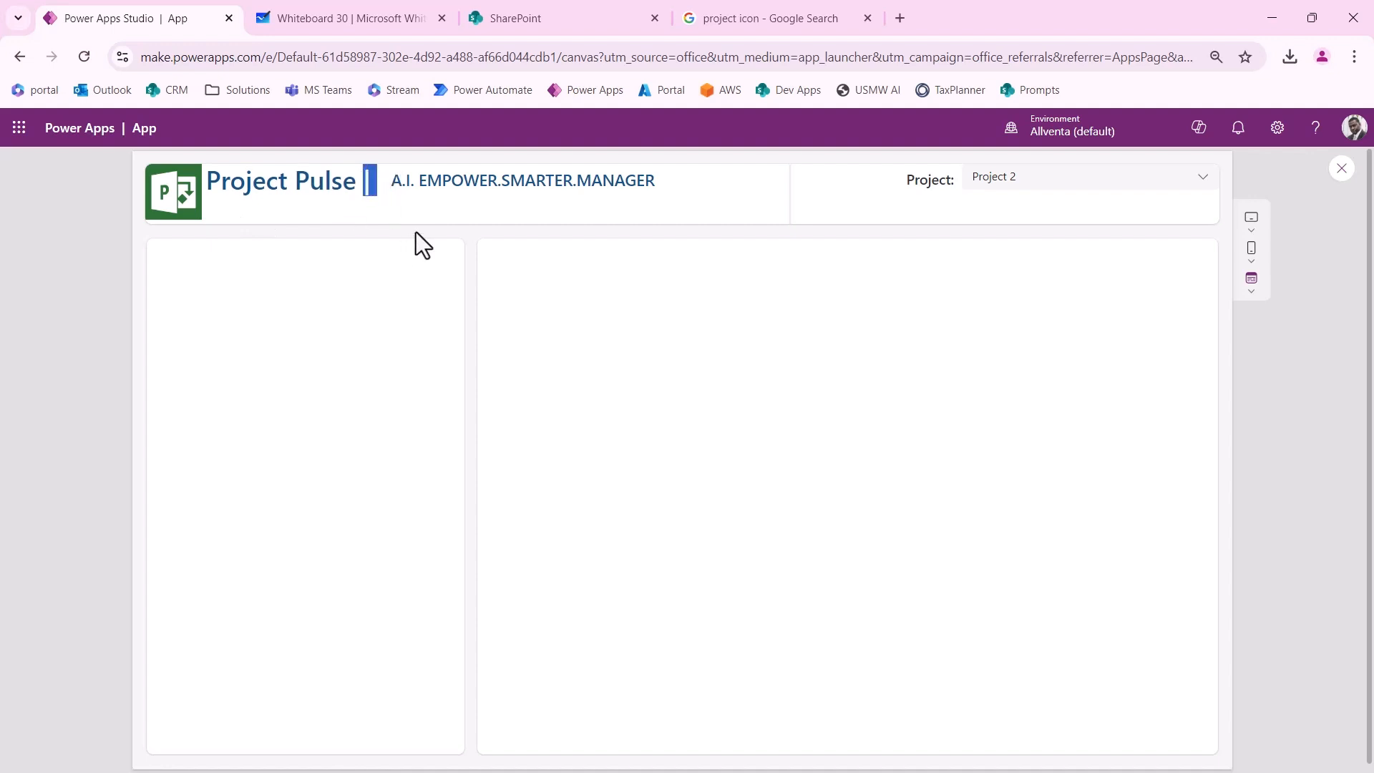
left_click(214, 188)
left_click(1341, 169)
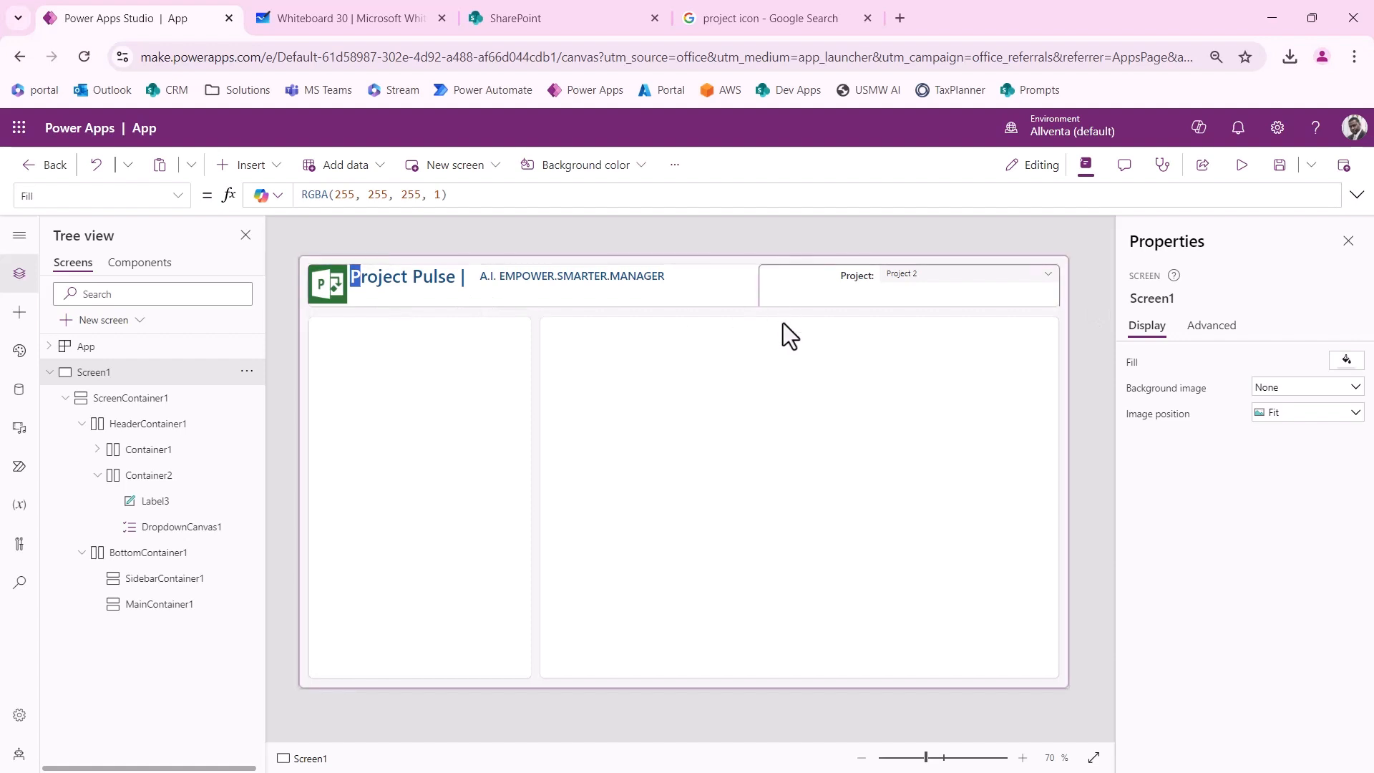
Step: Try centring the contents of HeaderContainer1 vertically, and restore its vertical alignment to Start
left_click(392, 295)
left_click(141, 426)
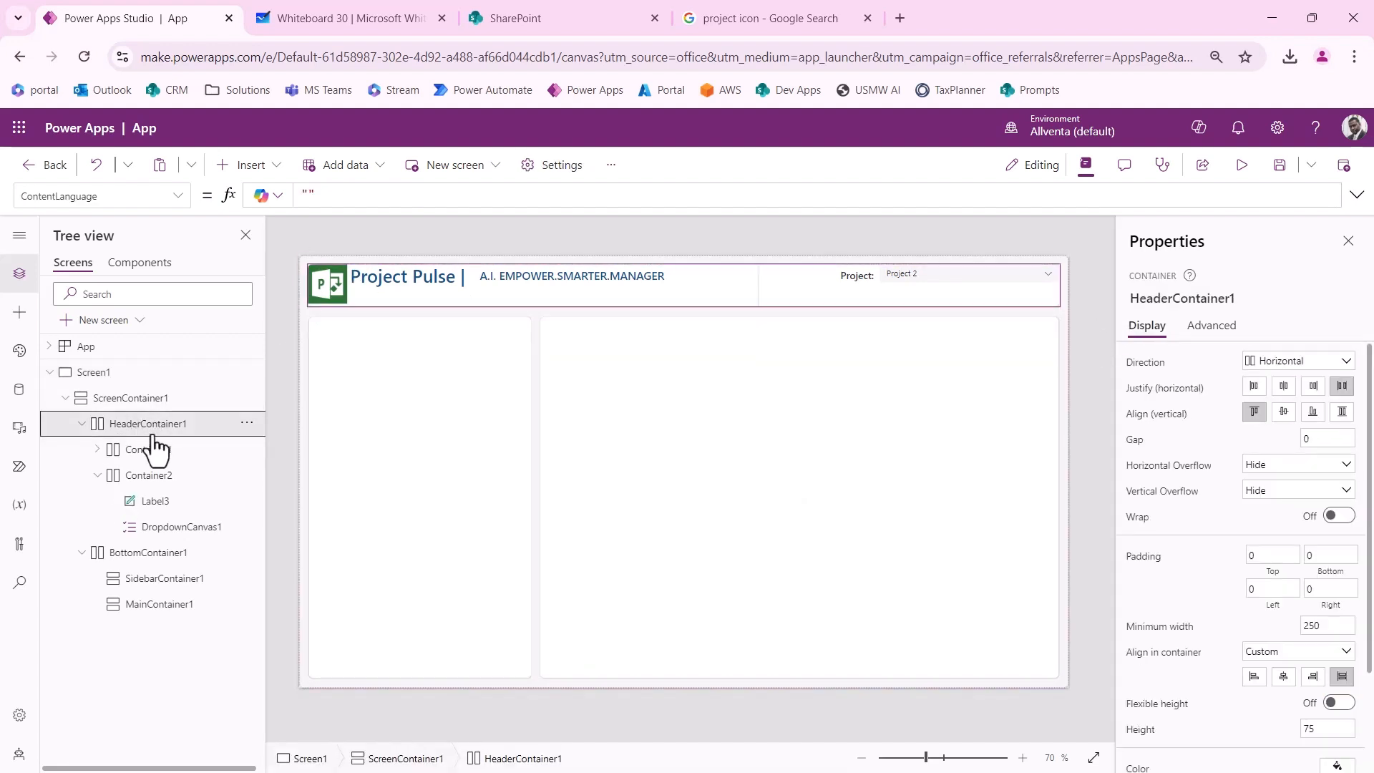
left_click(98, 475)
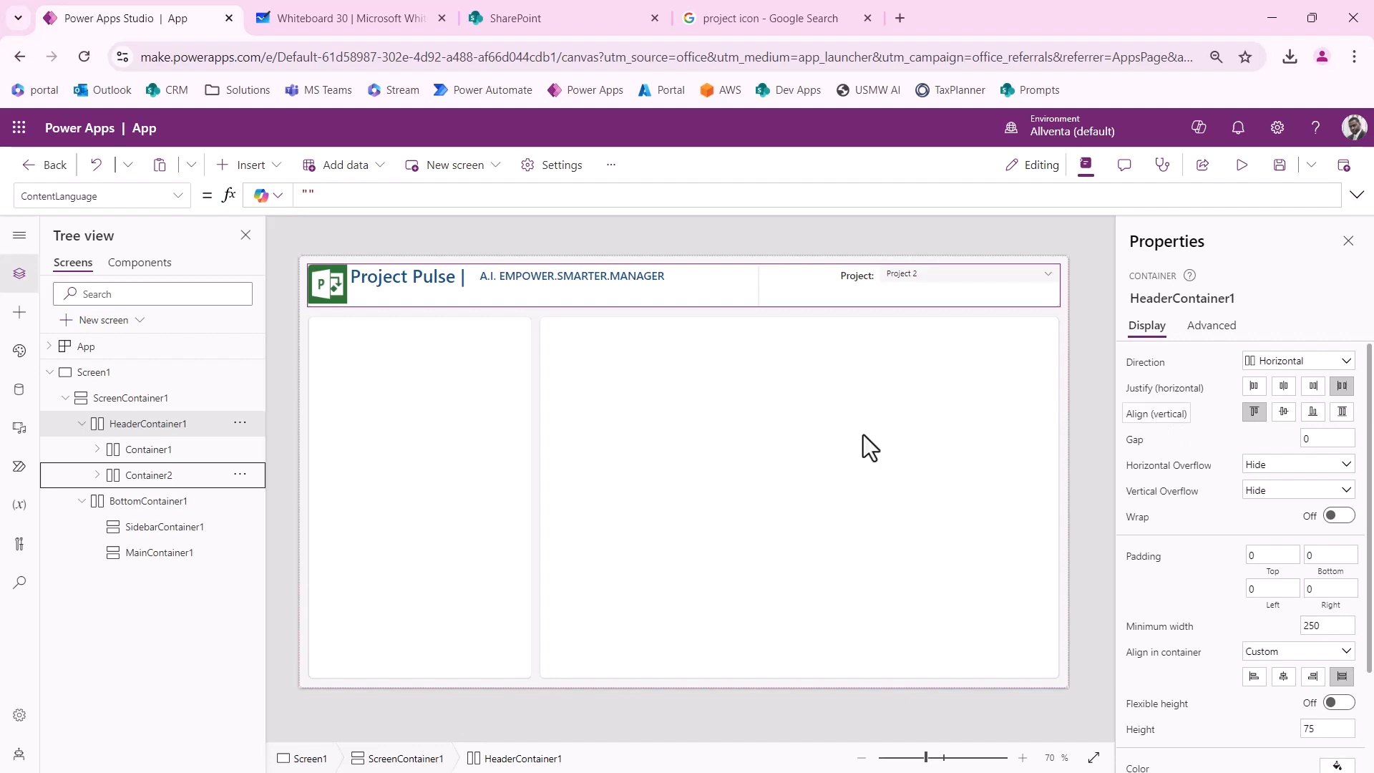
left_click(1283, 412)
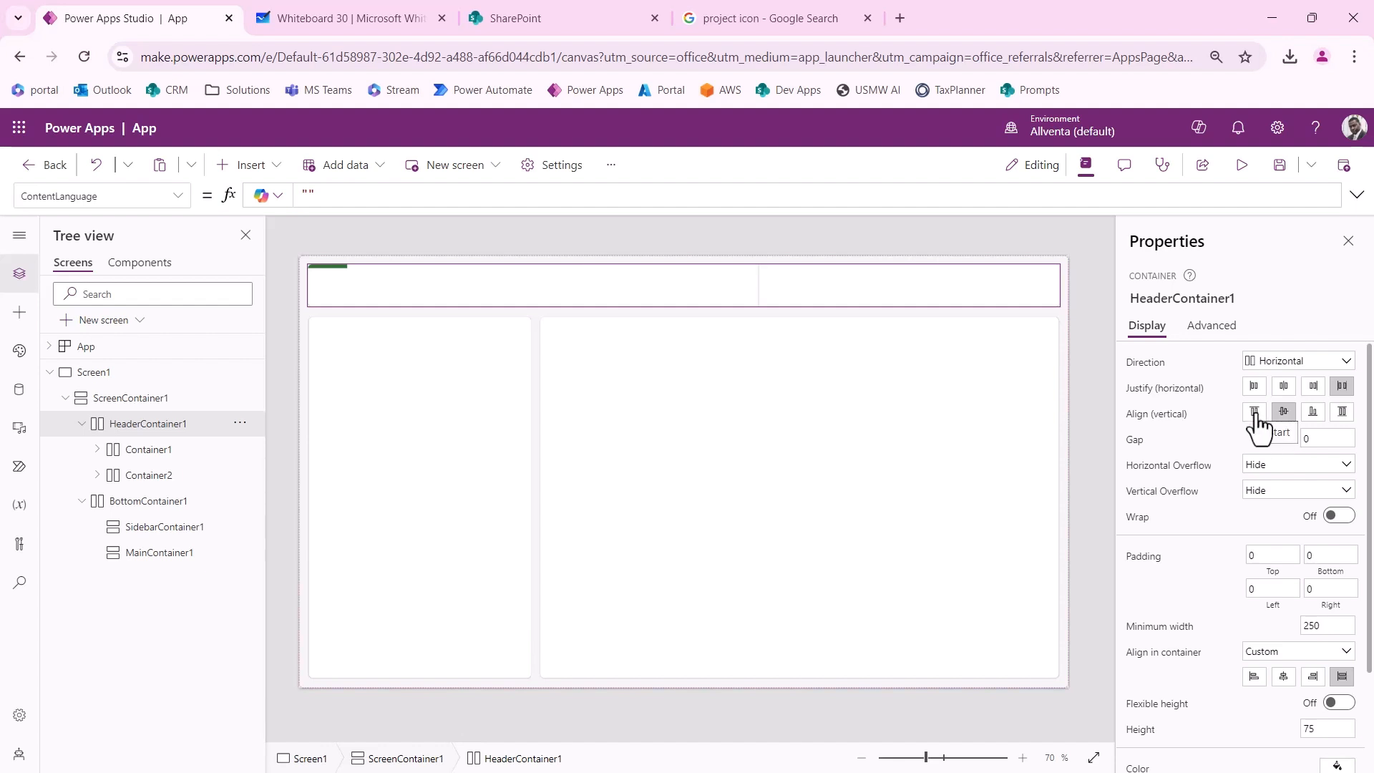
left_click(1255, 417)
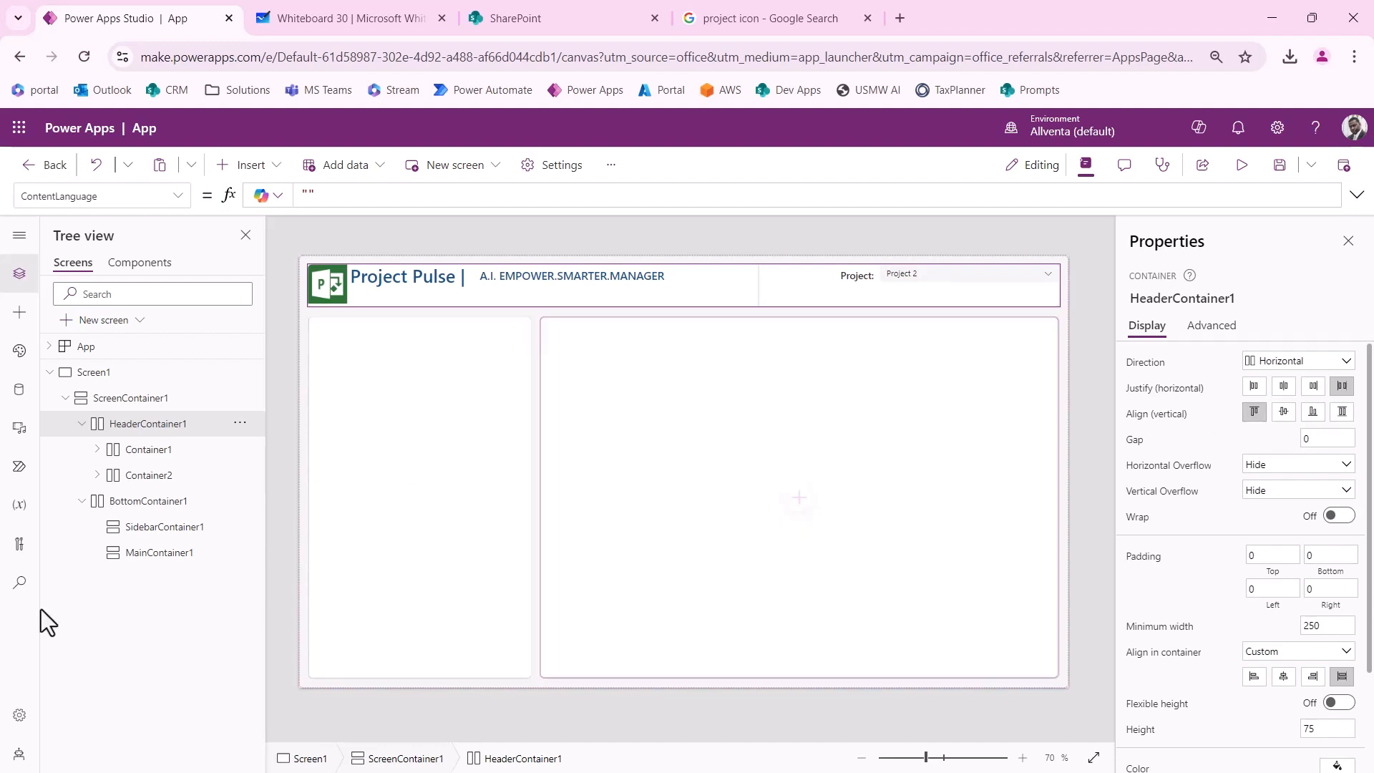
Step: Centre the contents of the header's Container1 vertically and compare its extent with Container2 and HeaderContainer1
left_click(145, 455)
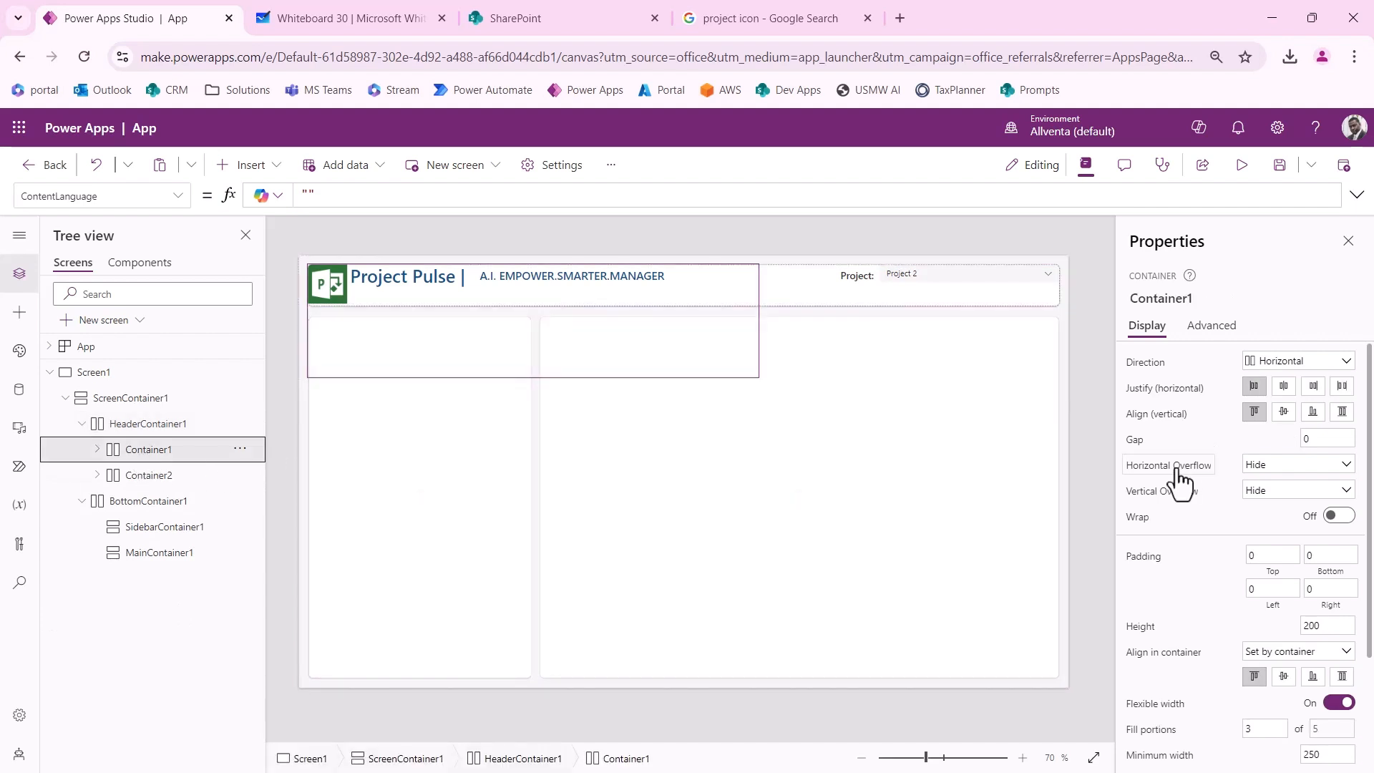
left_click(1283, 413)
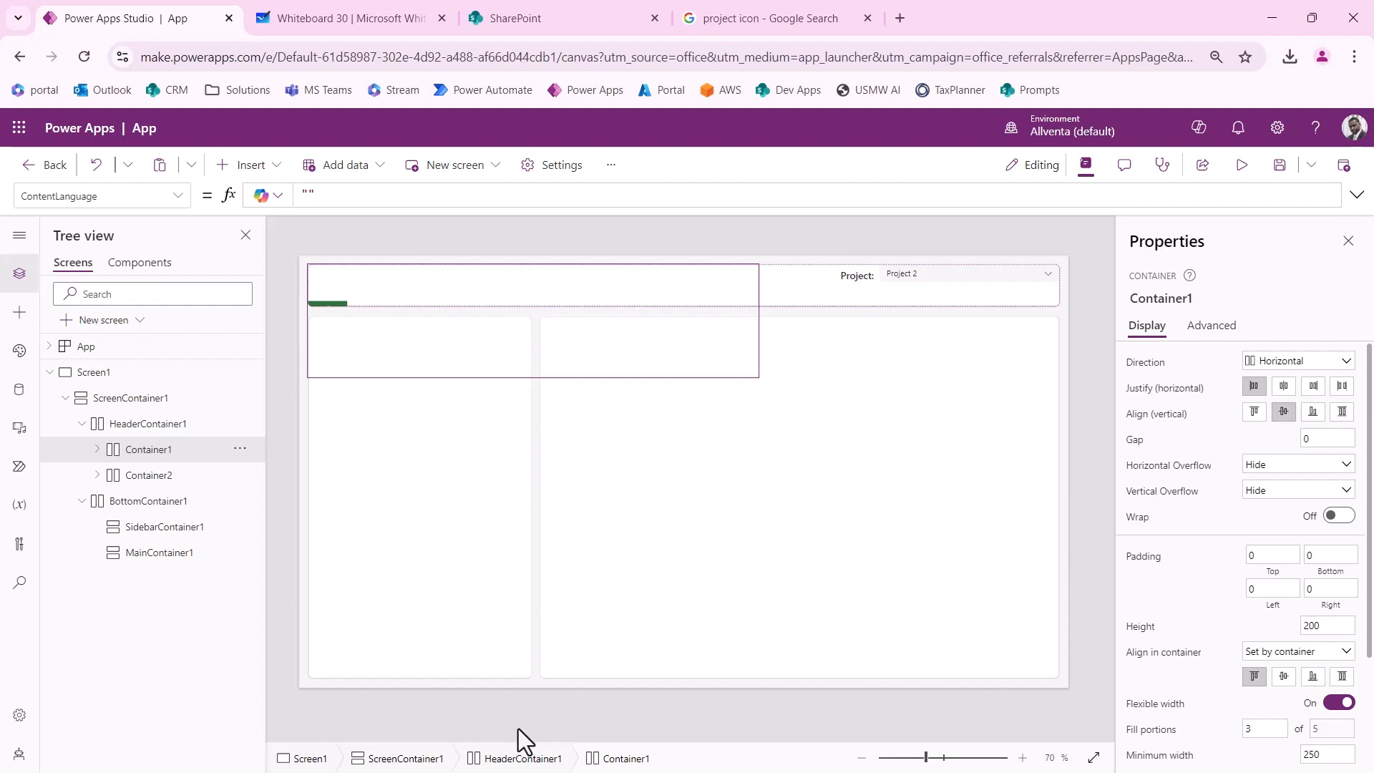
left_click(156, 474)
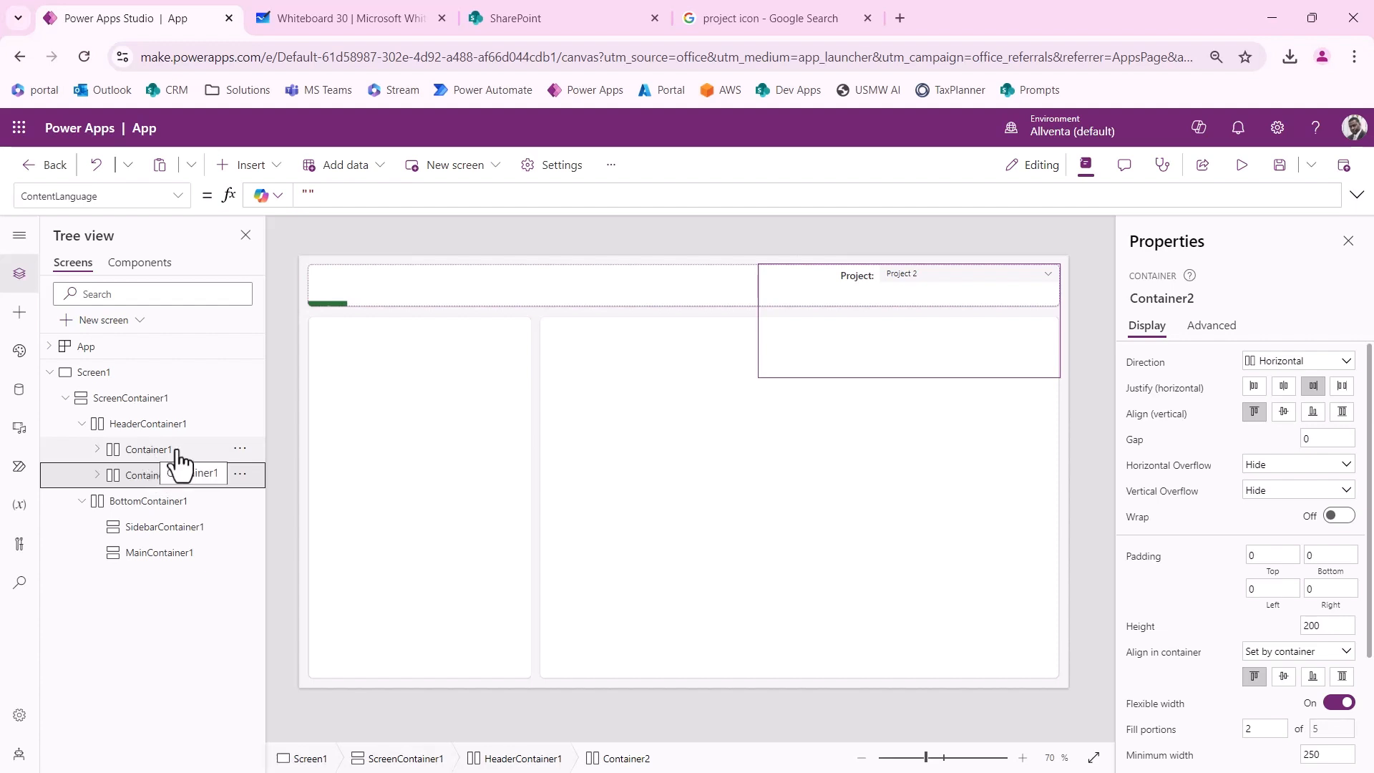
left_click(145, 458)
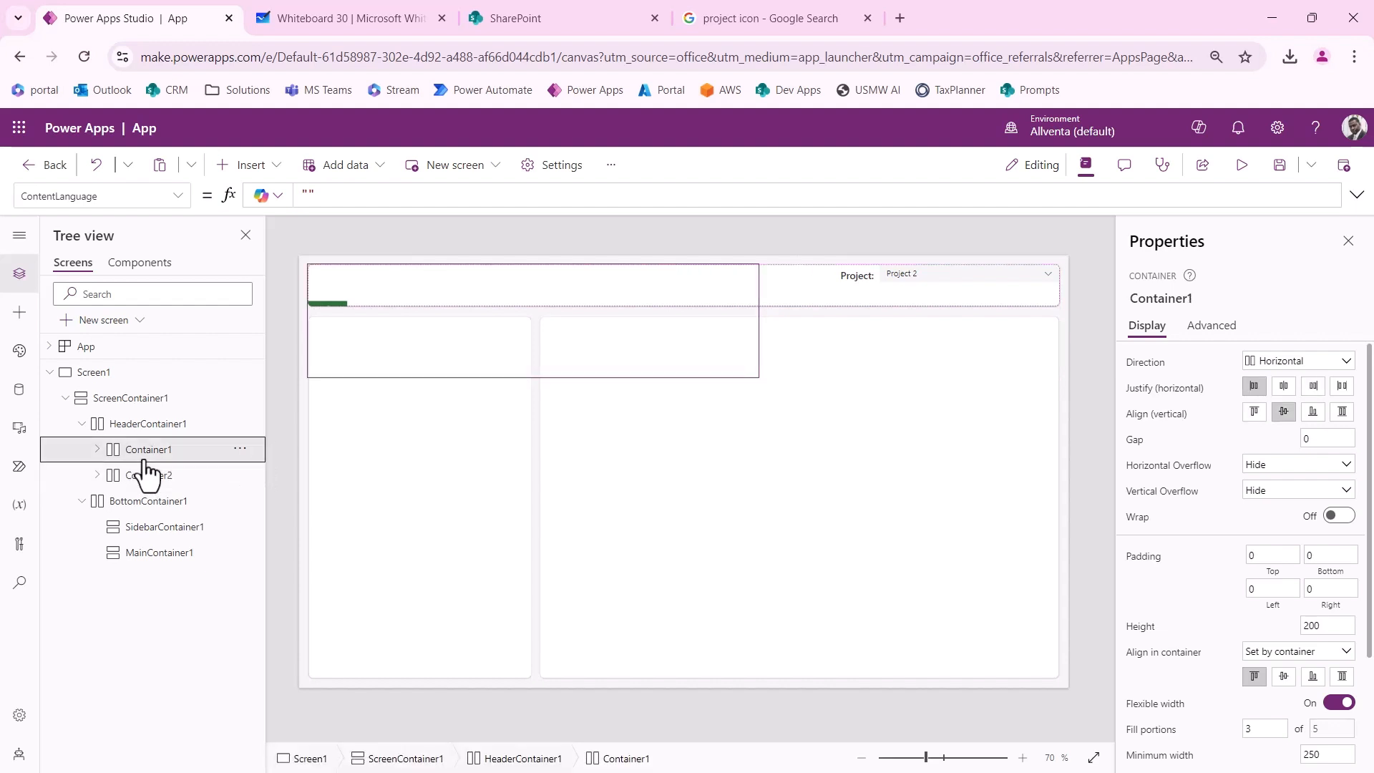
left_click(156, 428)
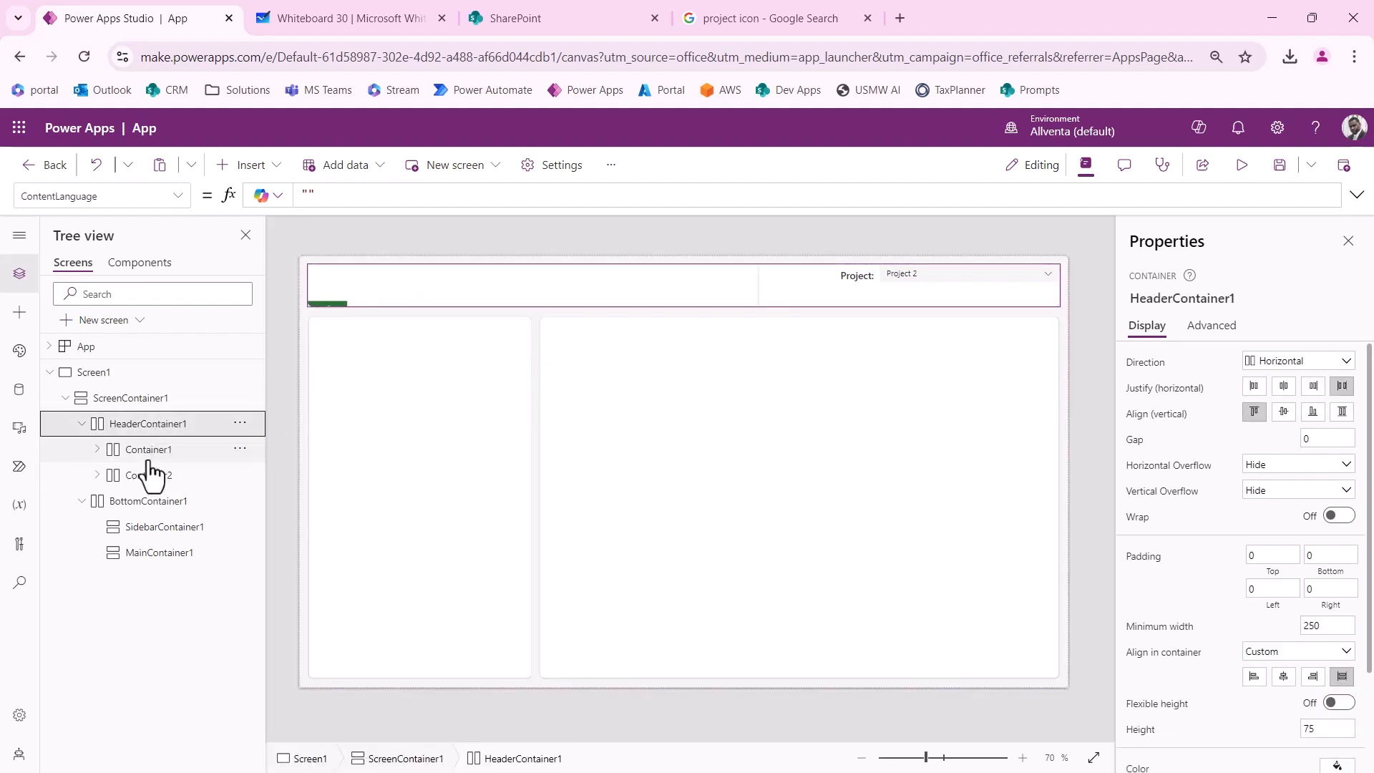
left_click(151, 459)
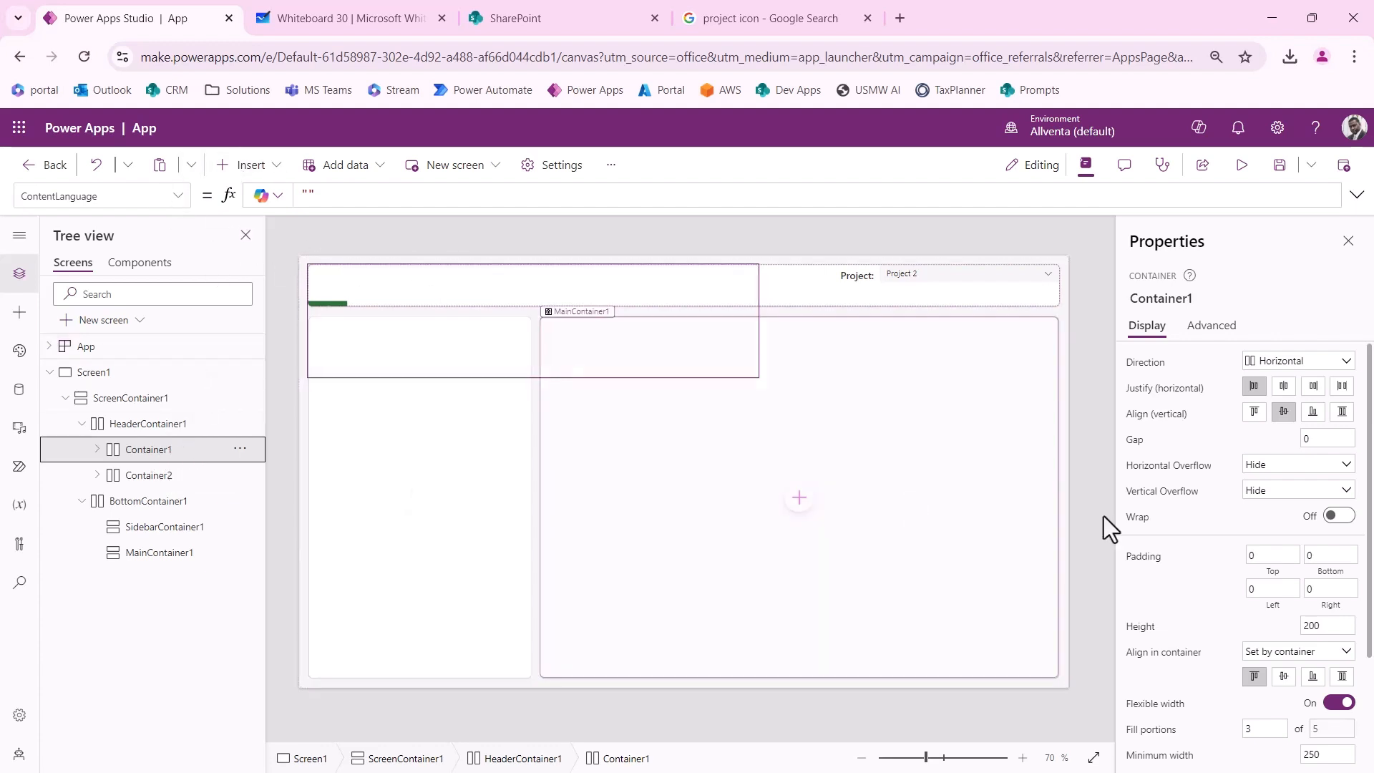
Step: Set the Height formula of the header's Container1 to Parent.Height
left_click(1144, 628)
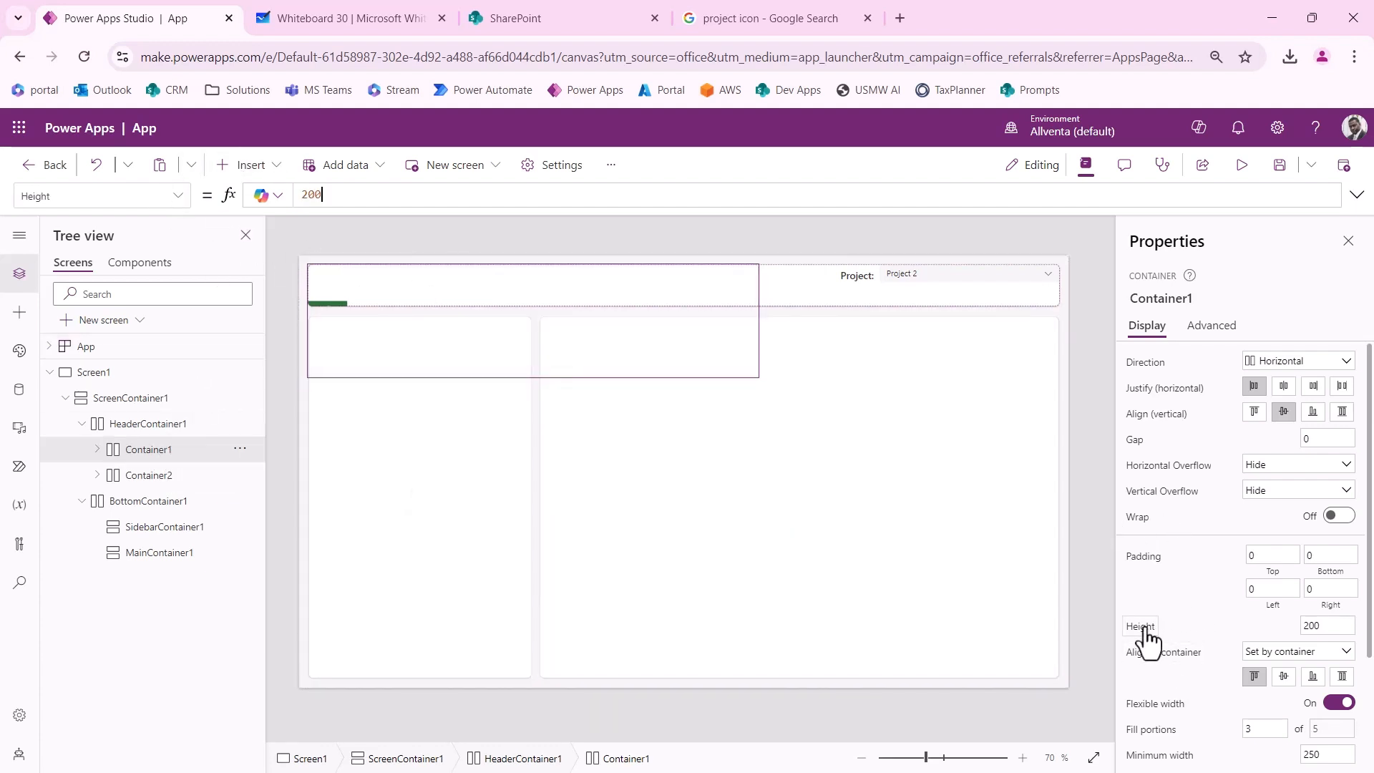
left_click_drag(322, 200, 249, 260)
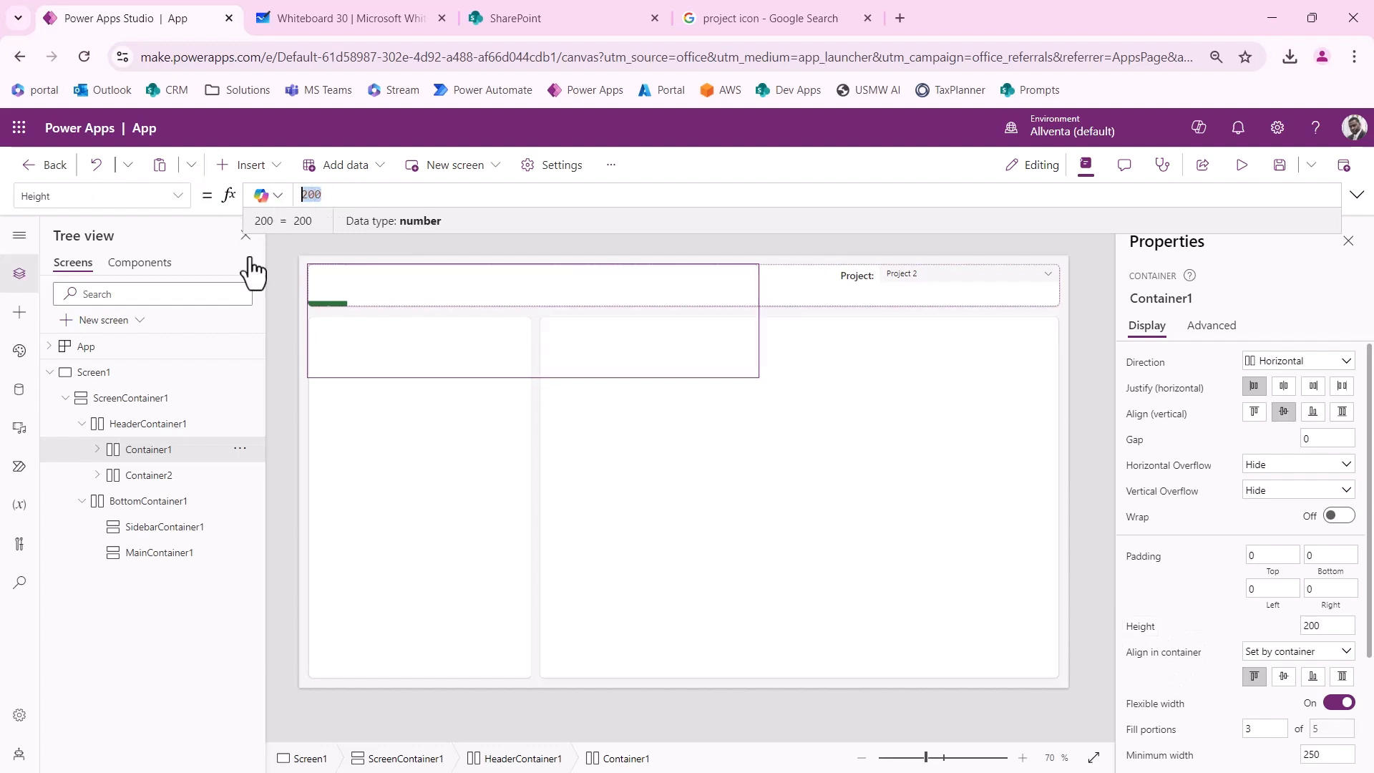
type("Parent.Height")
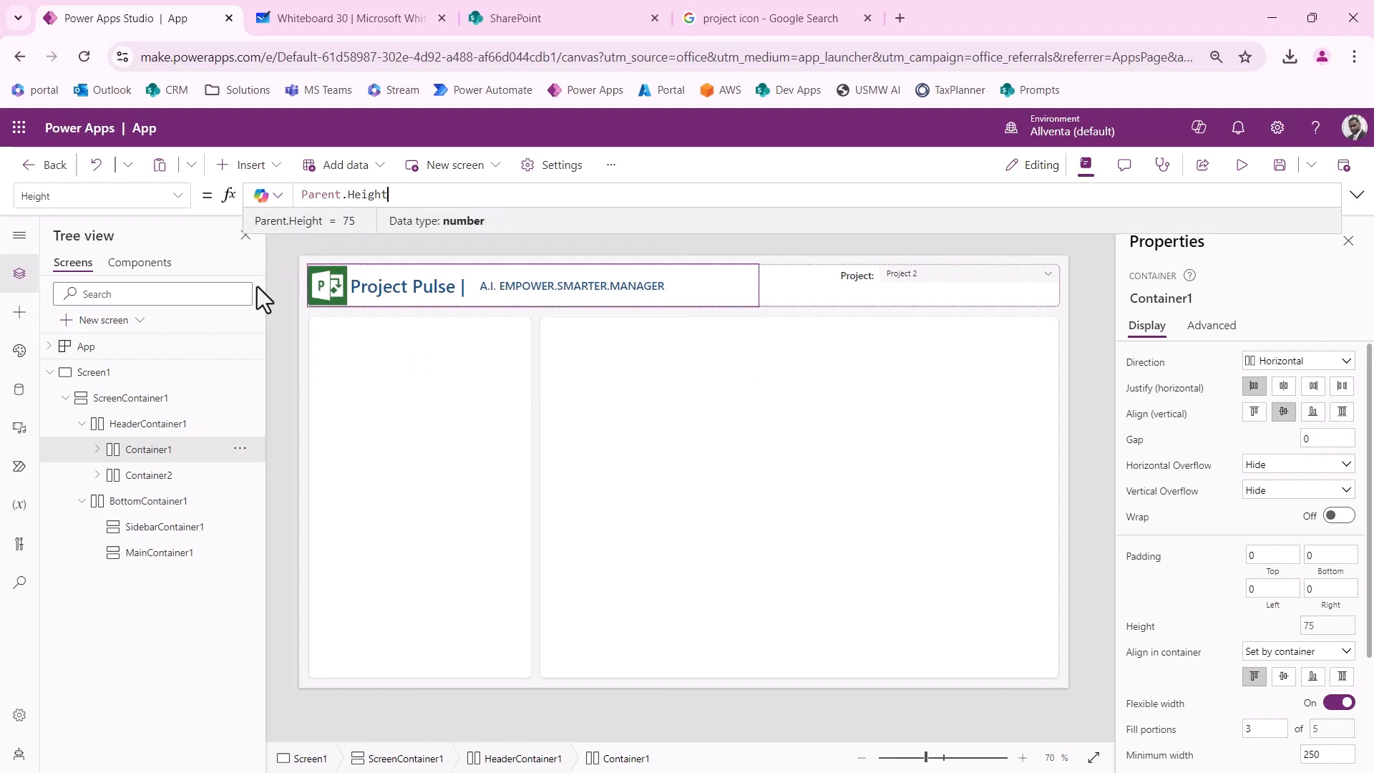
Step: Set the Height formula of the header's Container2 to Parent.Height
left_click(151, 478)
left_click(177, 195)
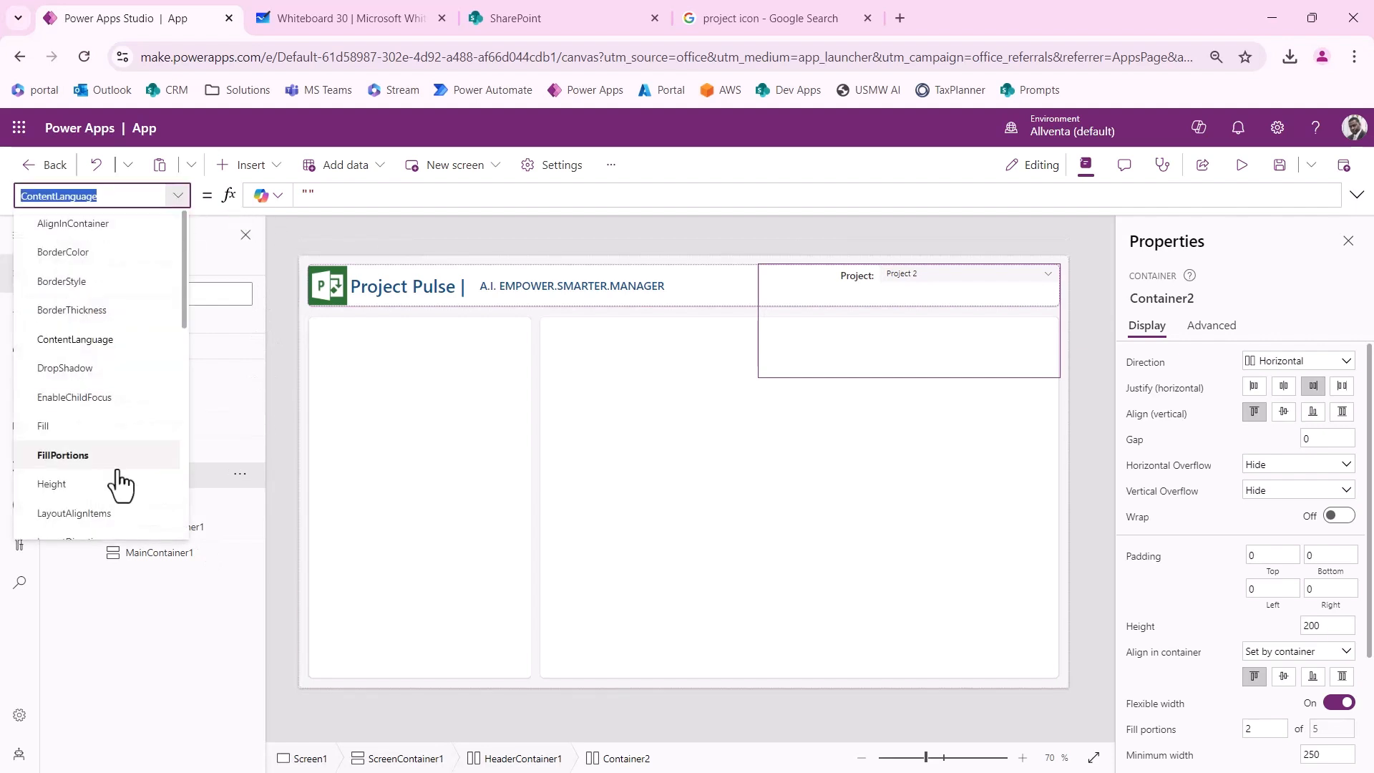
scroll(107, 458, "down", 3)
scroll(86, 386, "up", 5)
left_click(67, 490)
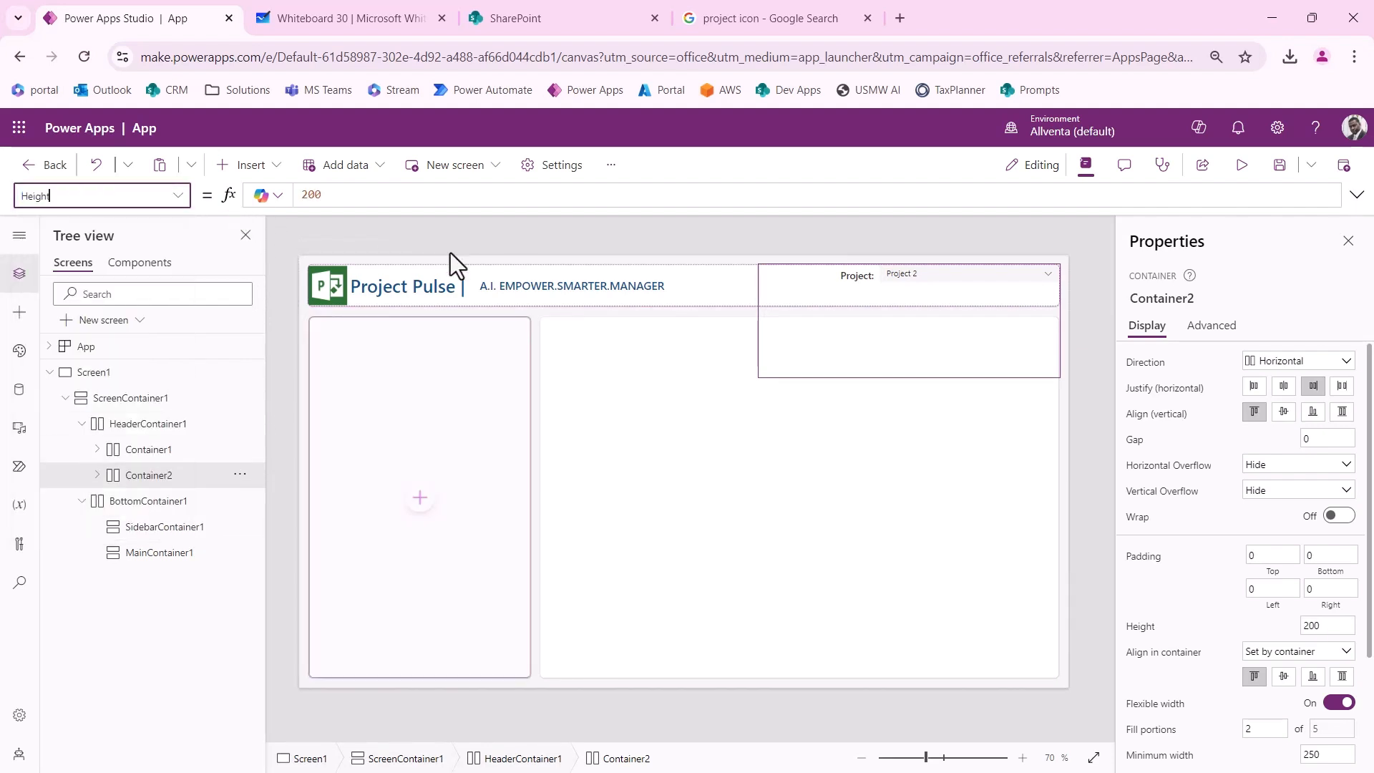
double_click(337, 195)
type("pren")
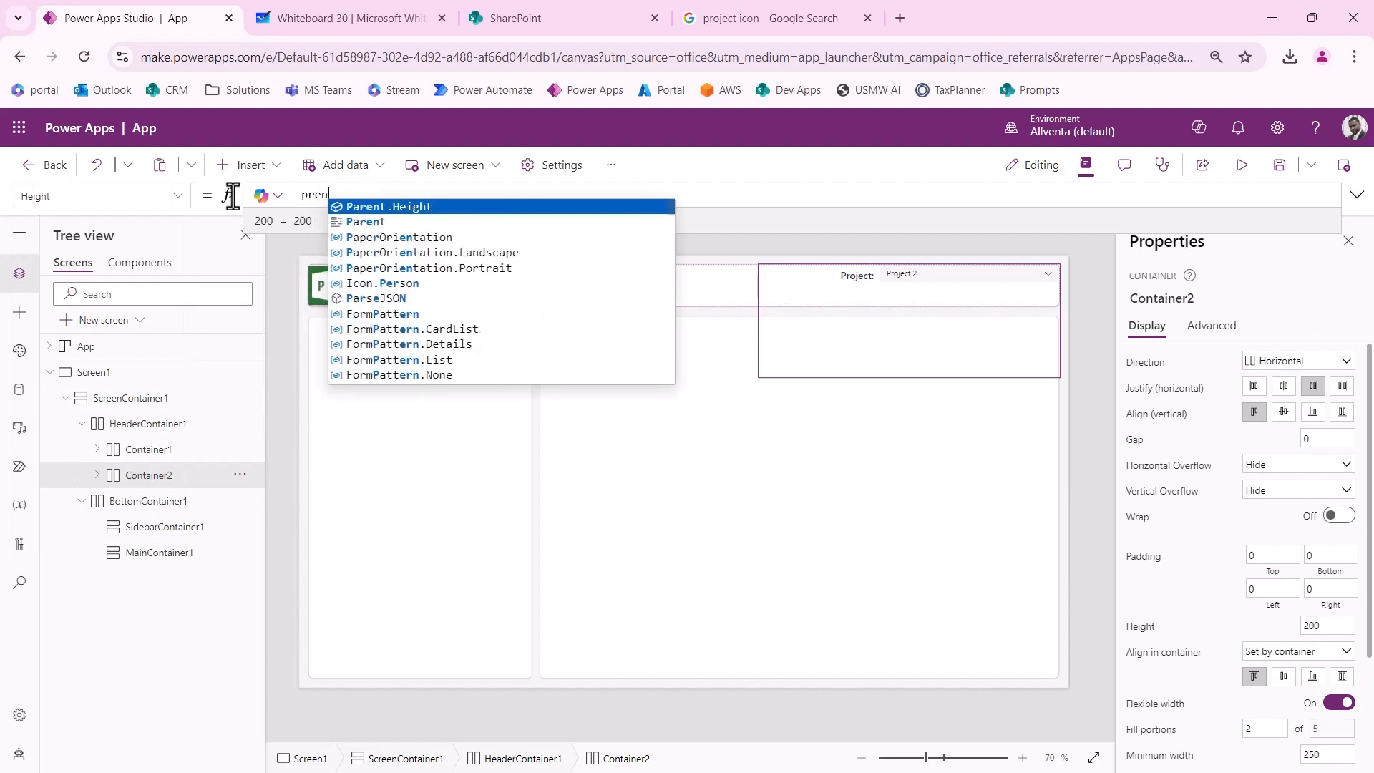
key("Tab")
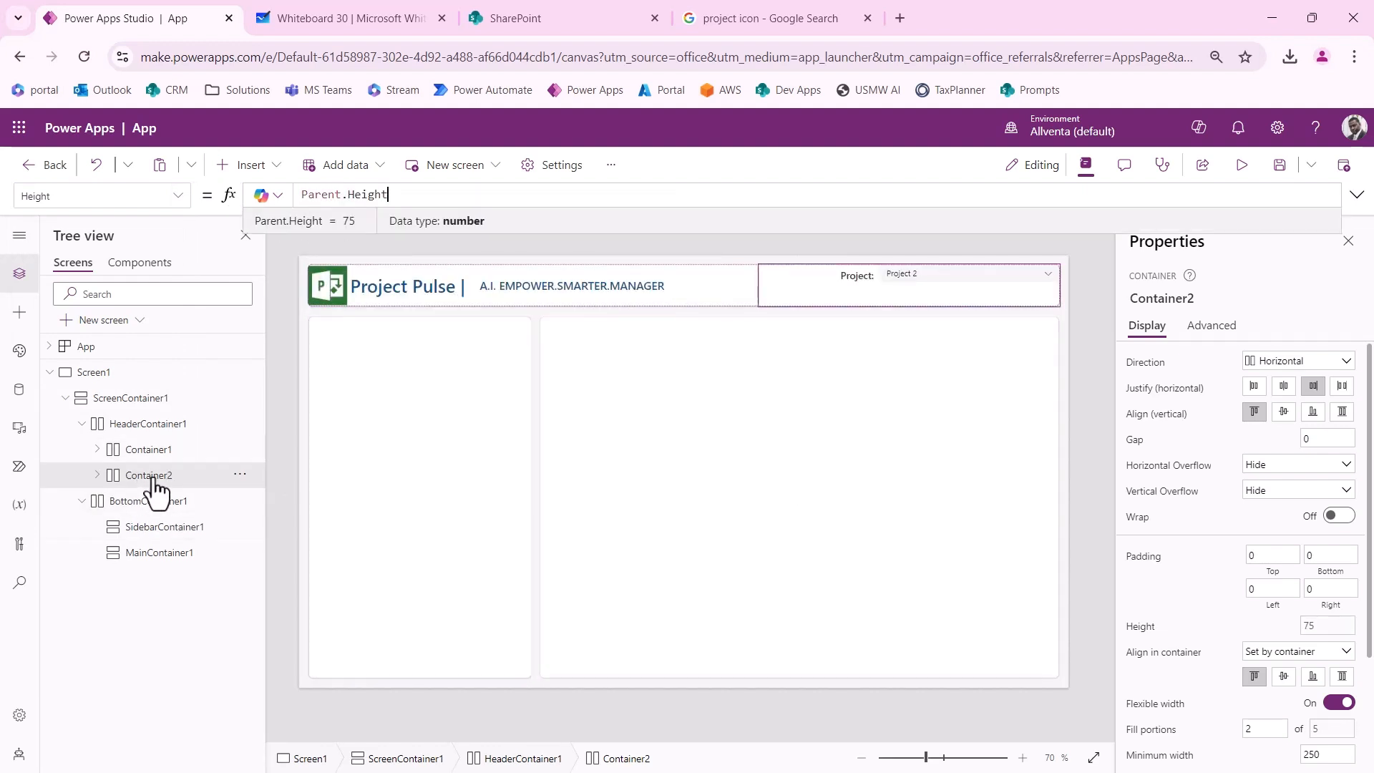
Step: Centre the contents of the header's Container2 vertically and check the project dropdown's choices on the canvas
left_click(1278, 412)
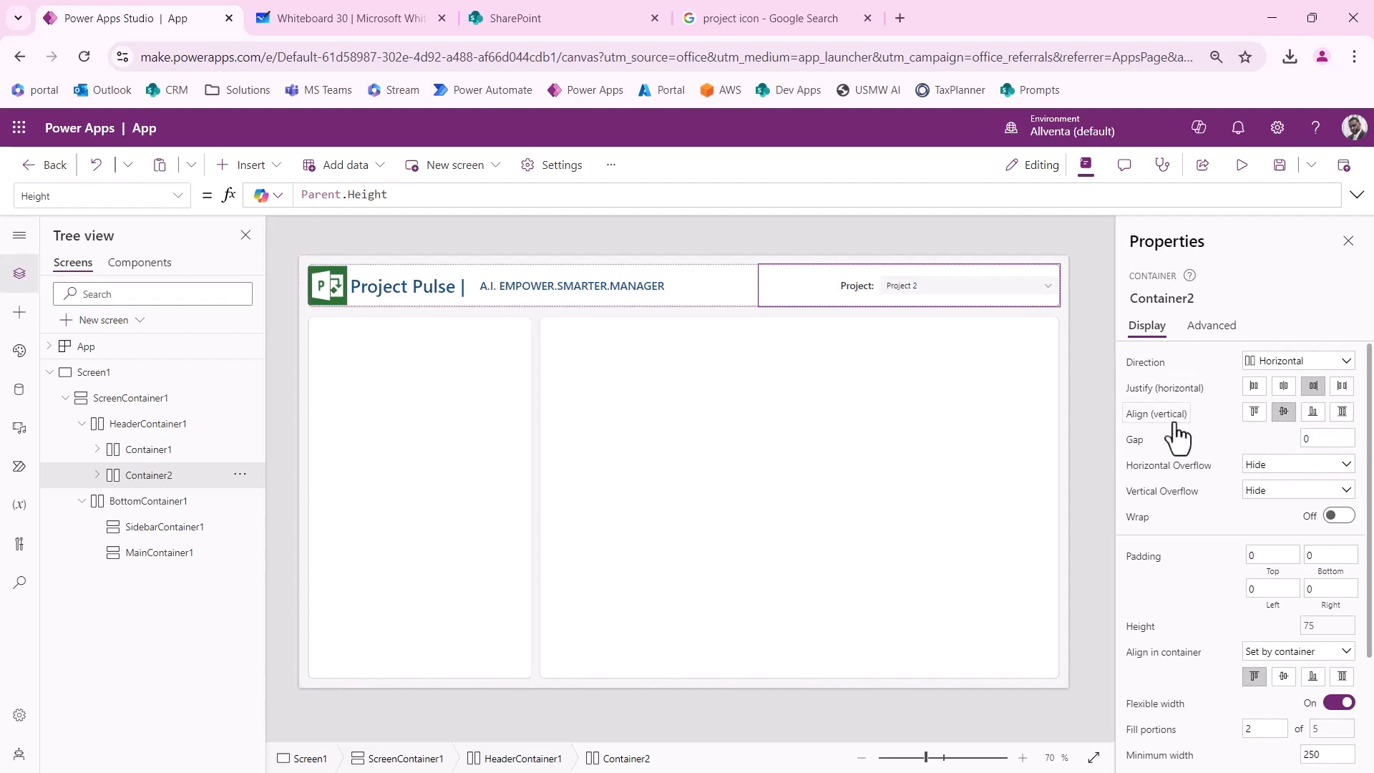
left_click(1100, 392)
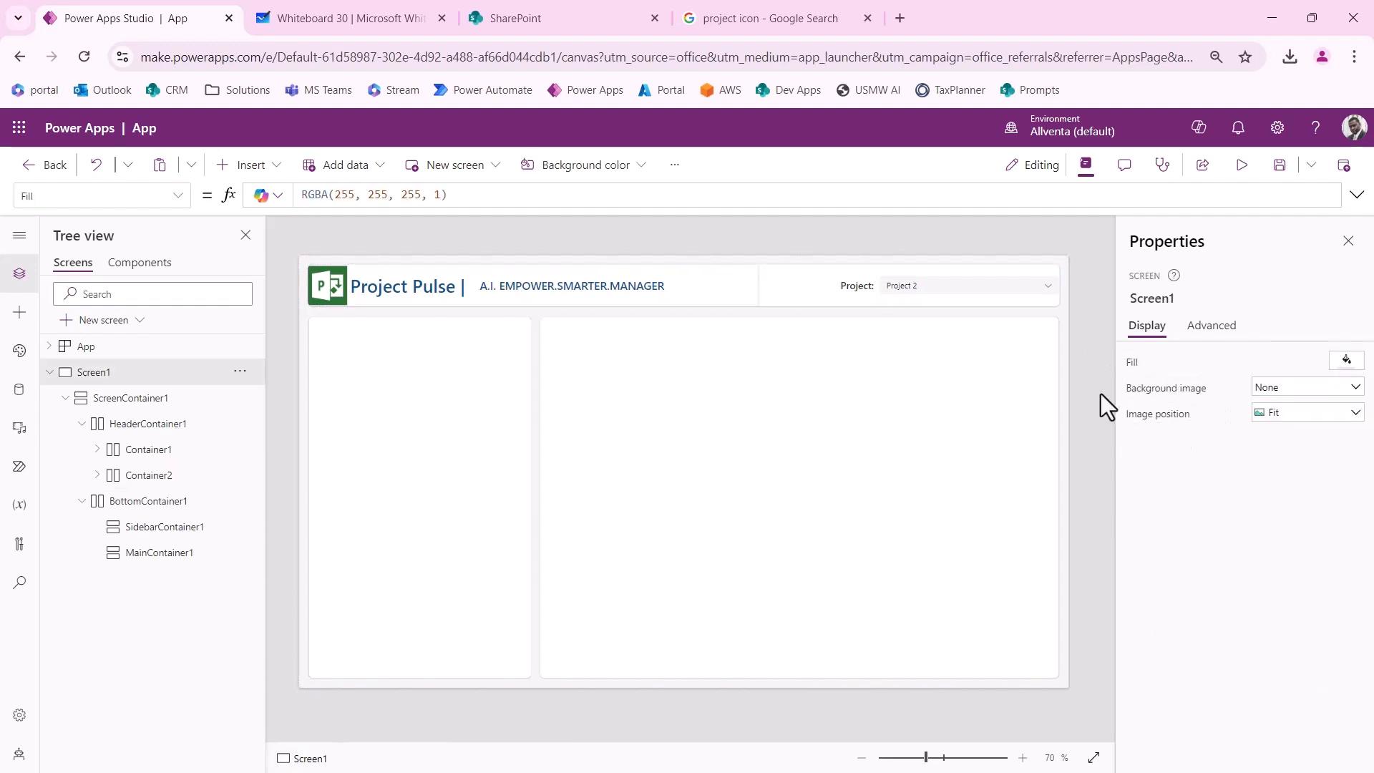
left_click(973, 292)
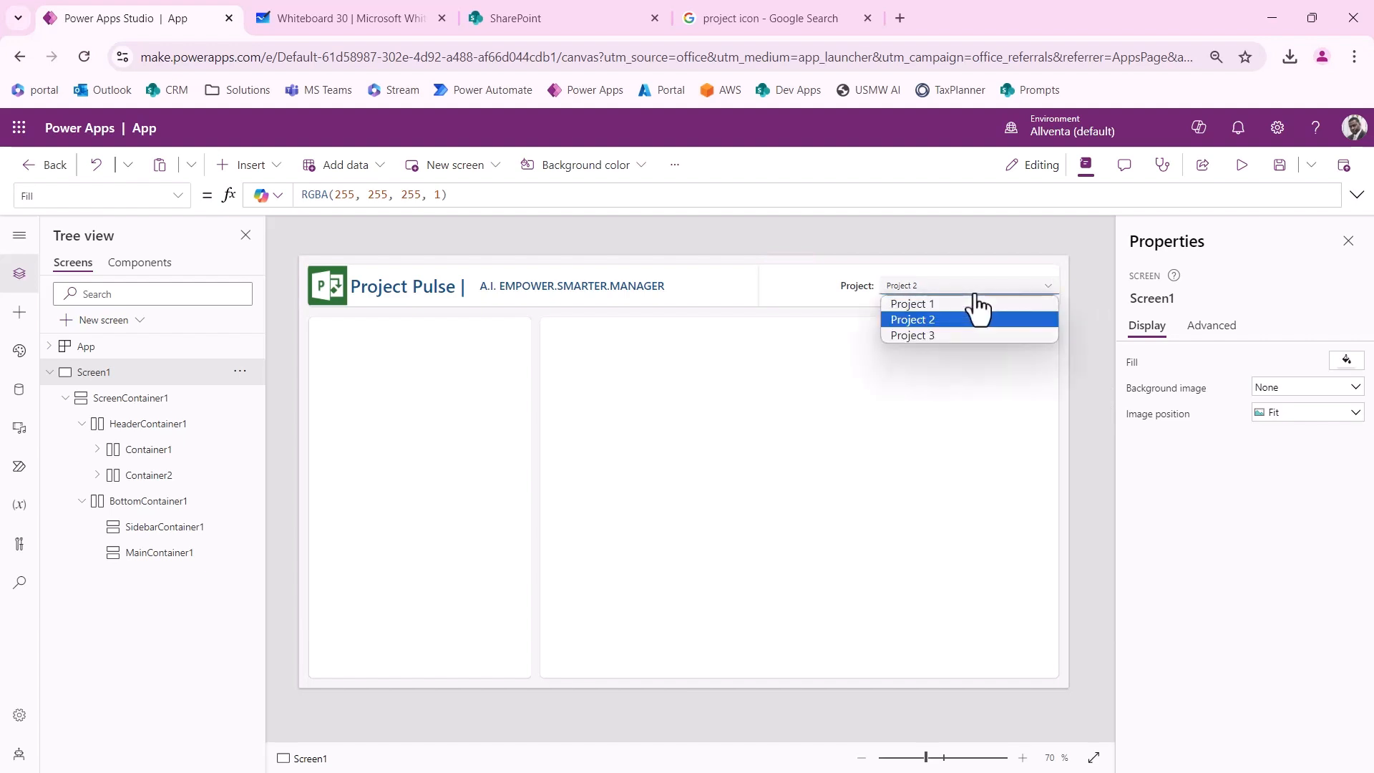
left_click(977, 291)
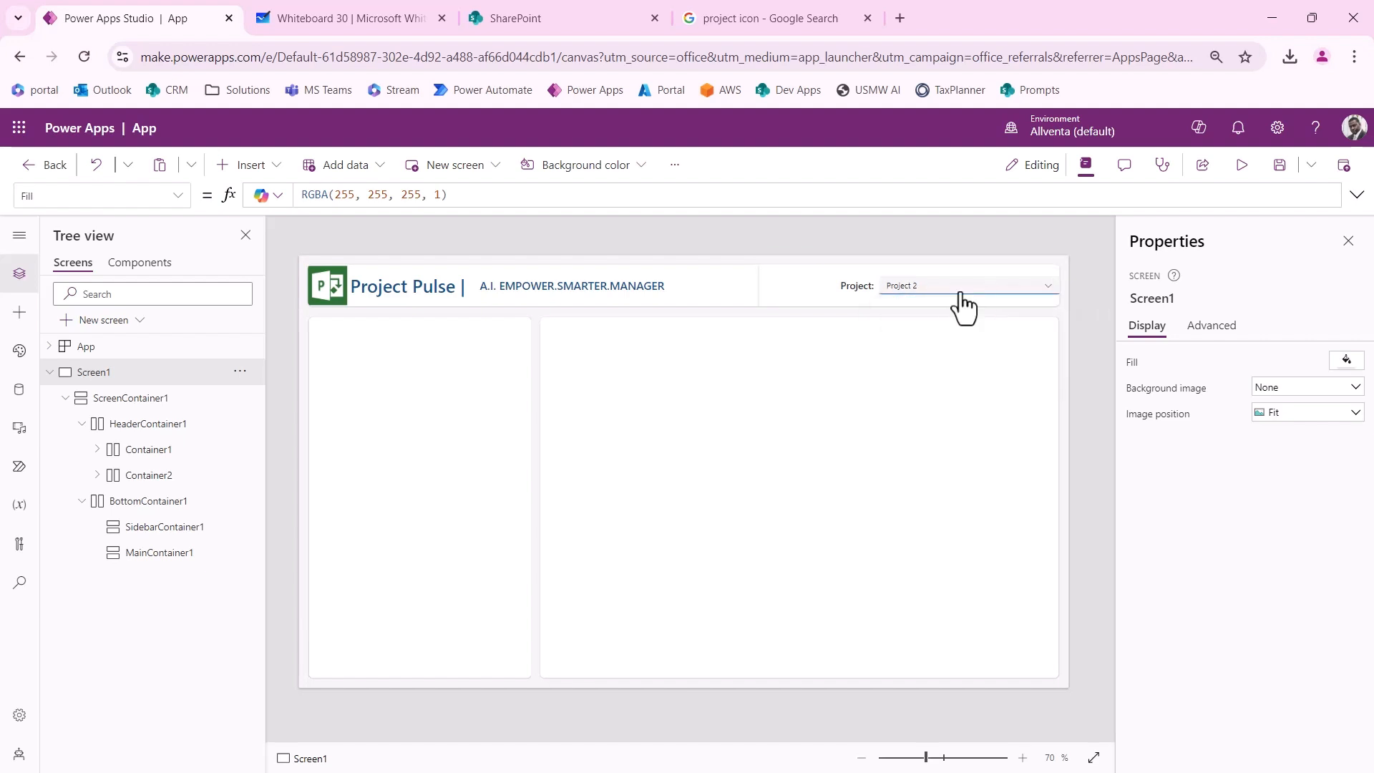
Step: Turn off flexible width for the header's Container2, giving it a fixed width of 500
left_click(159, 477)
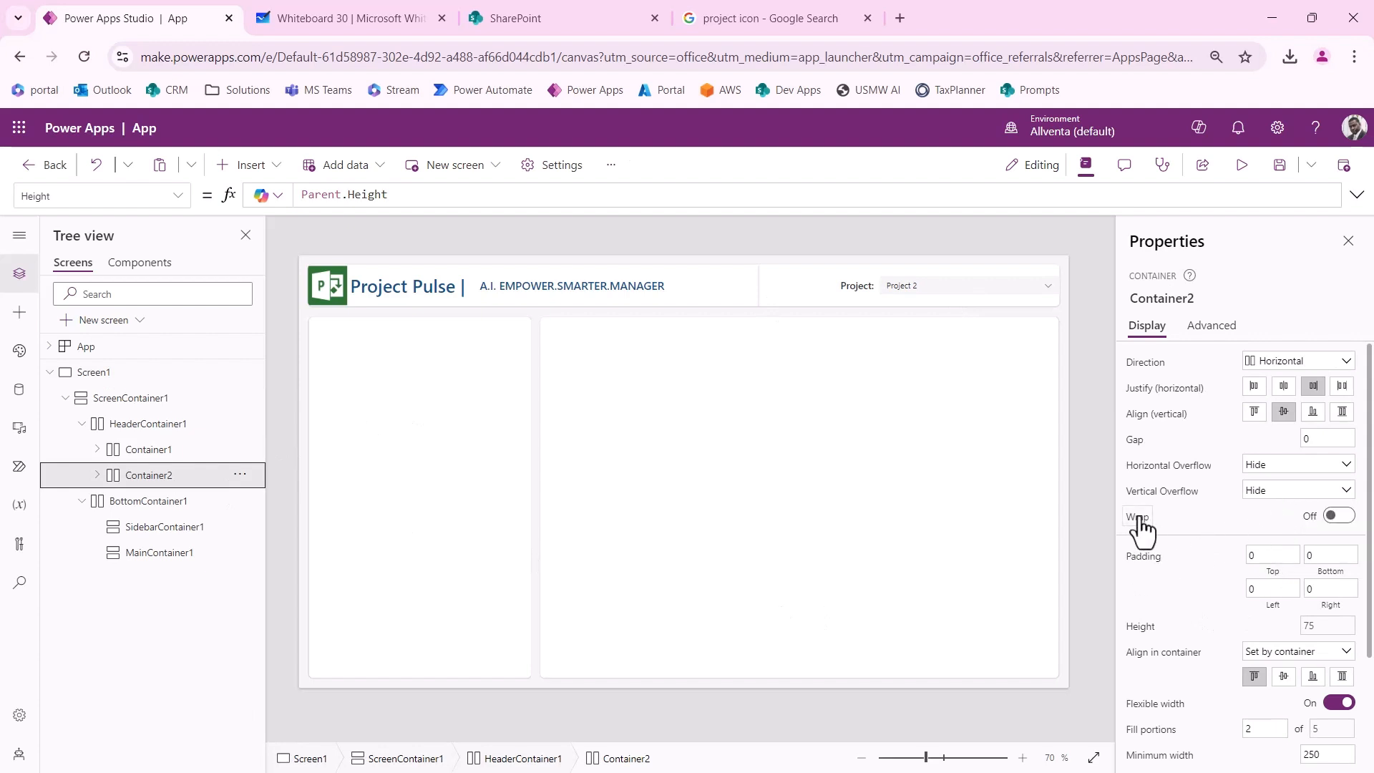
scroll(1141, 512, "down", 2)
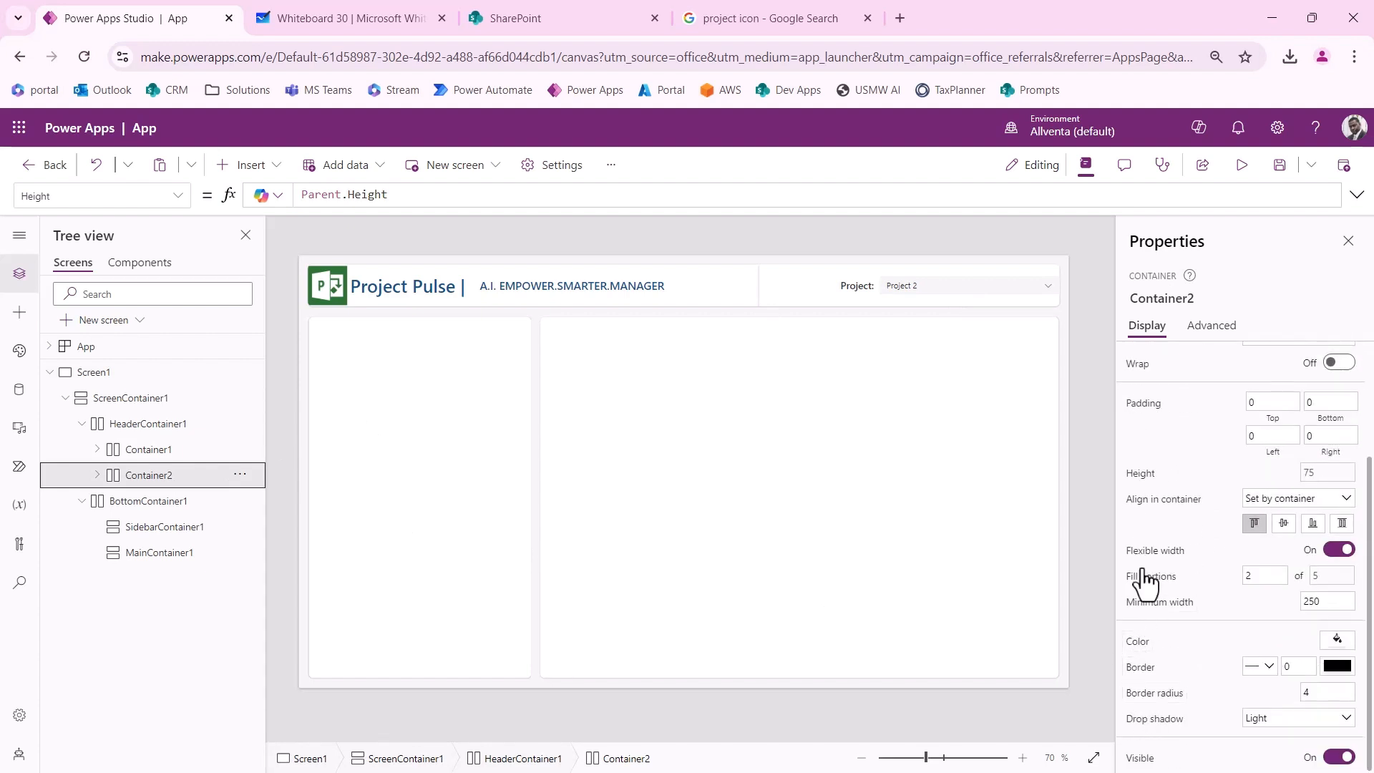
scroll(1145, 669, "up", 2)
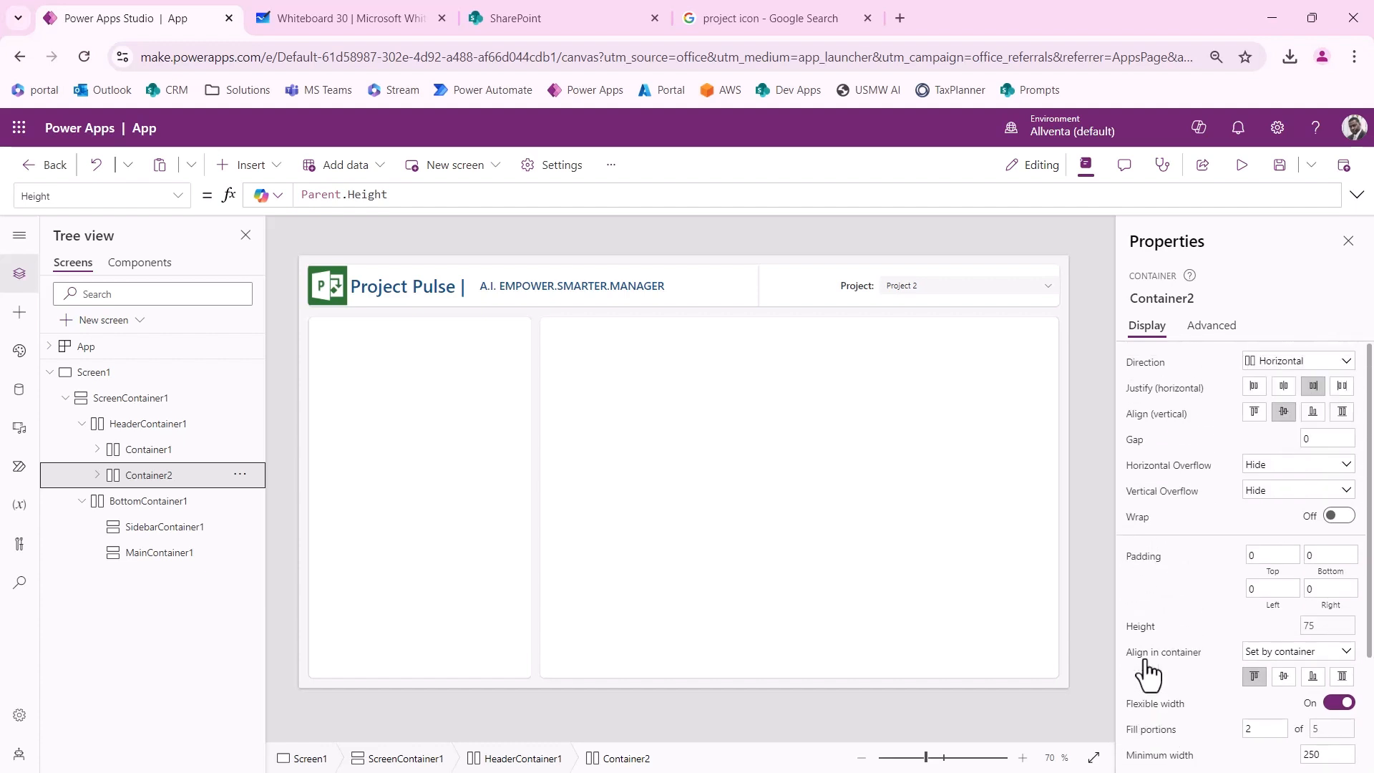
scroll(1143, 476, "down", 1)
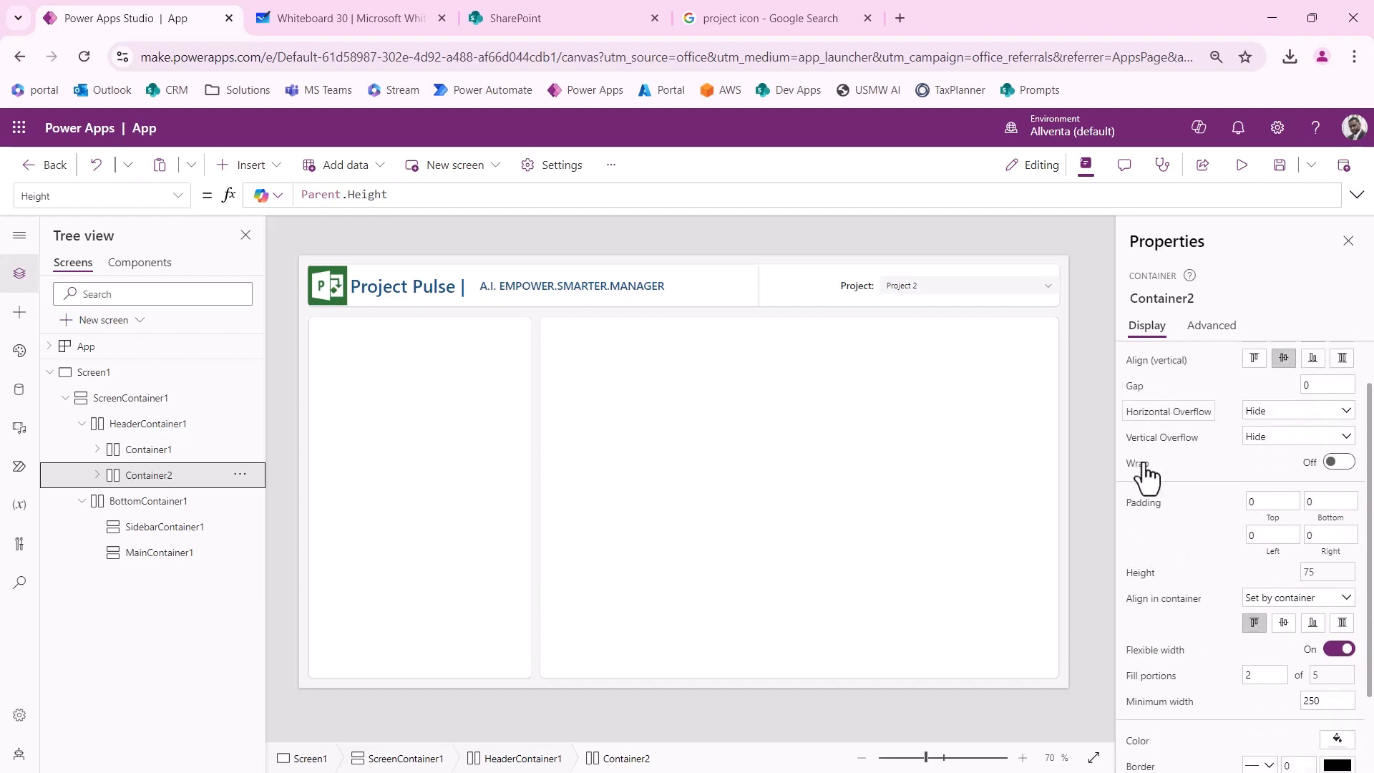
scroll(1144, 480, "down", 2)
scroll(1164, 608, "up", 2)
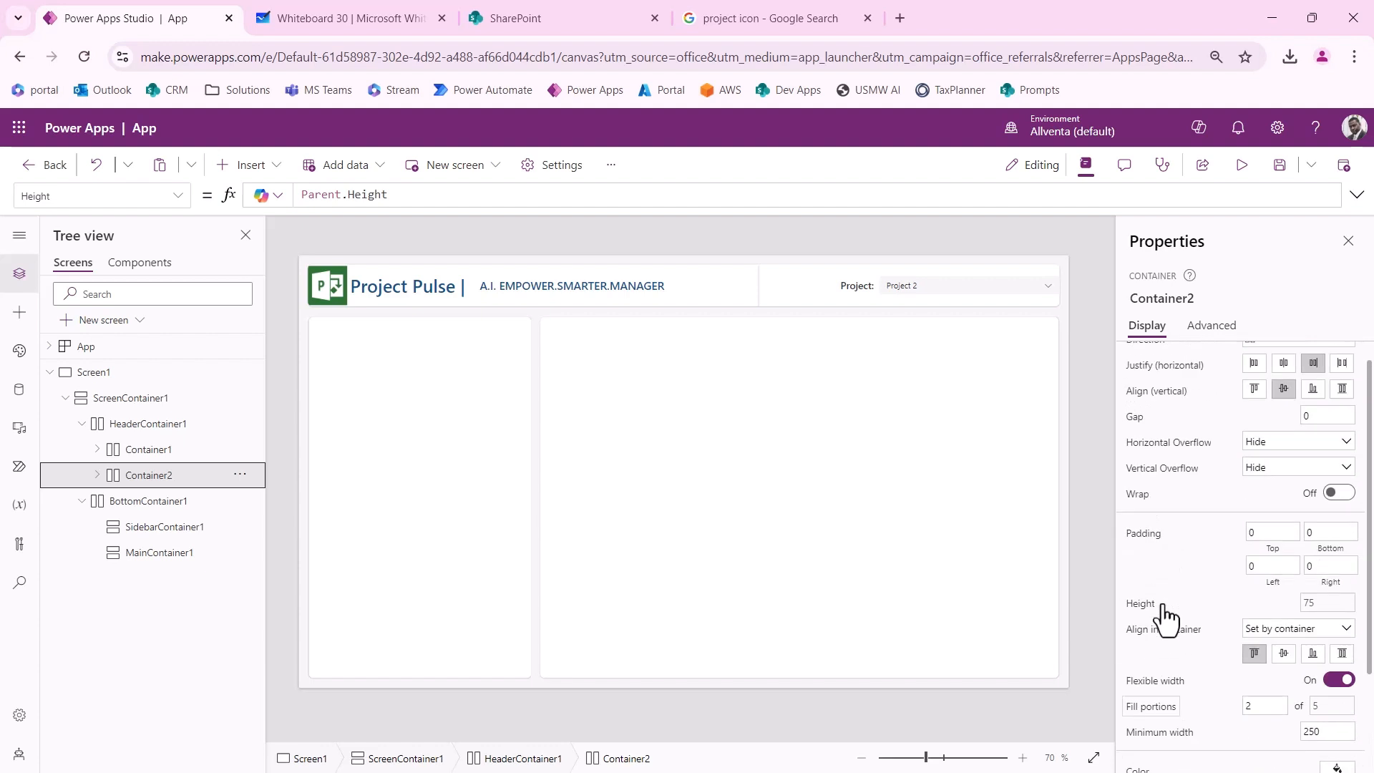
scroll(1160, 583, "down", 2)
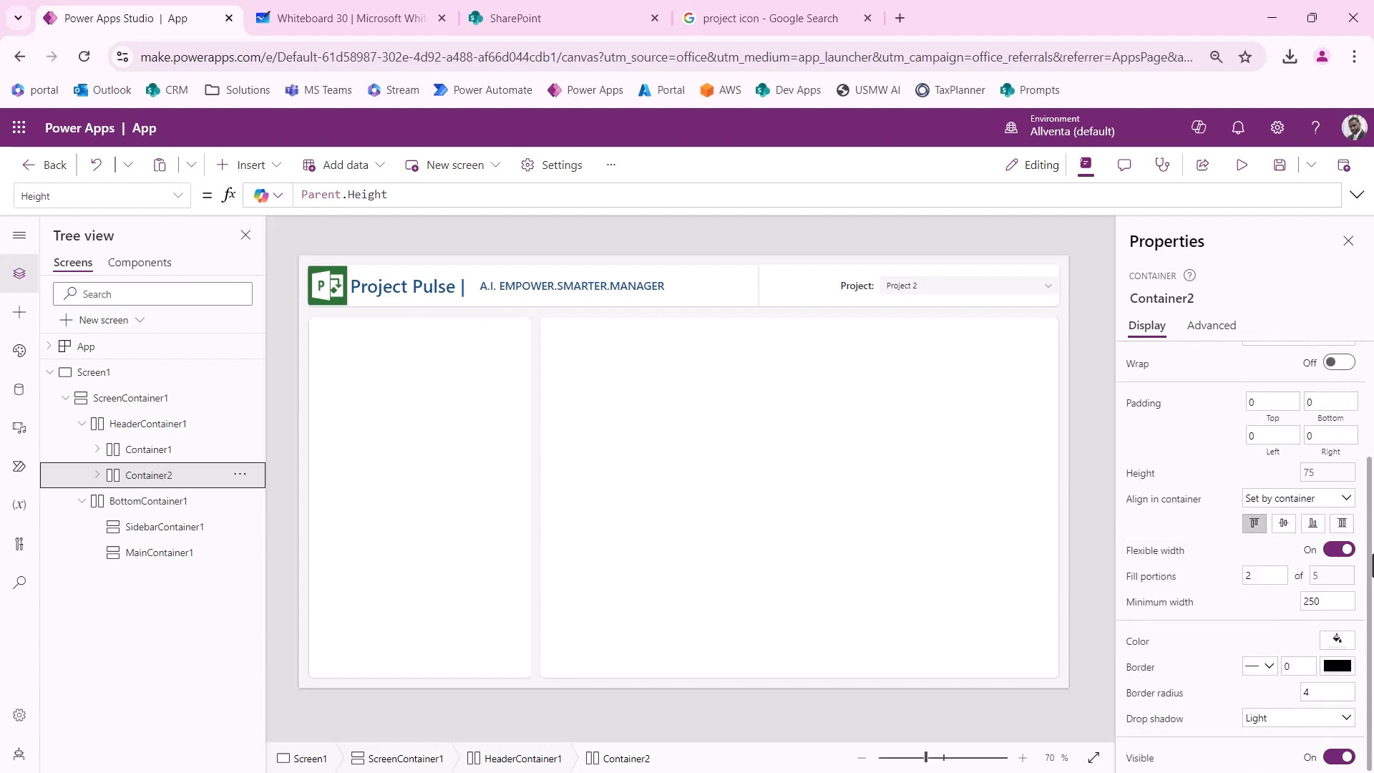
left_click(1339, 553)
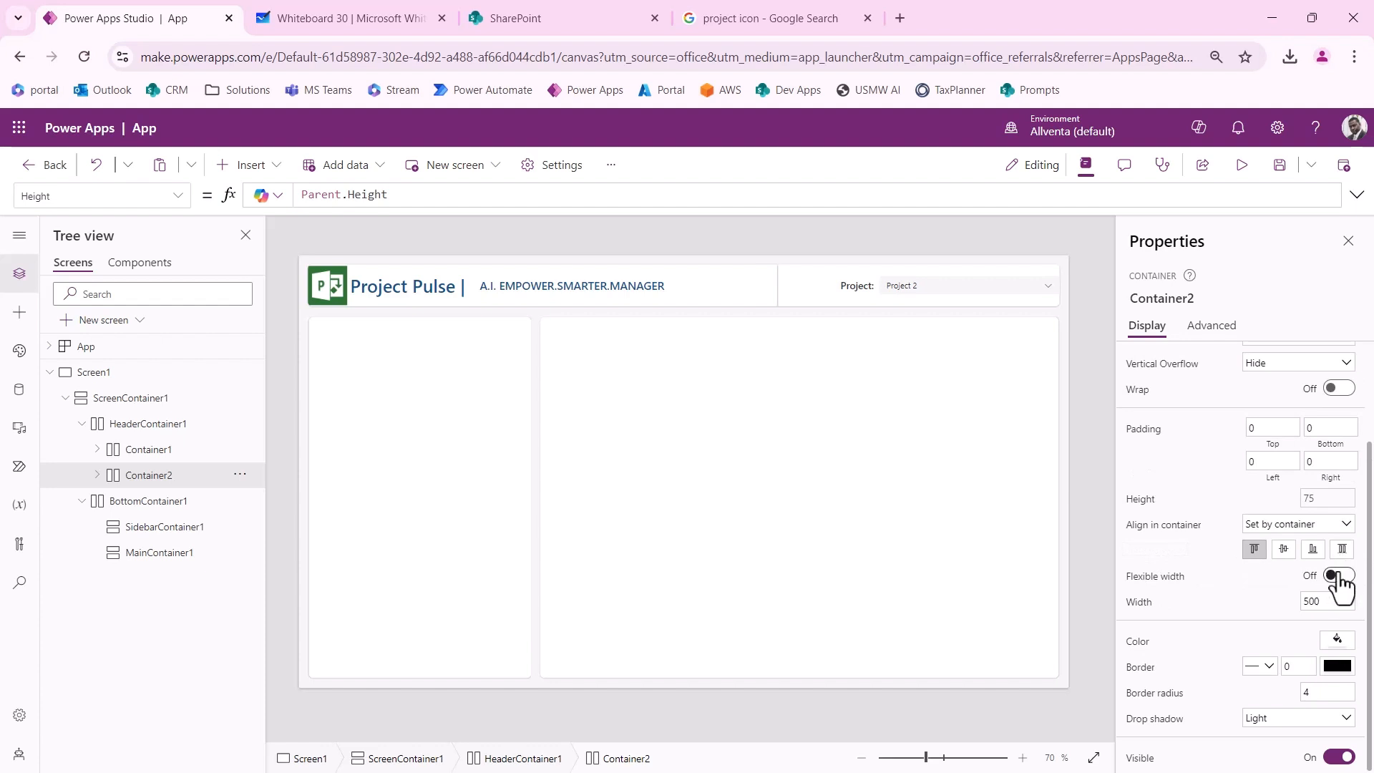
left_click(1338, 574)
left_click(1339, 577)
left_click(1339, 577)
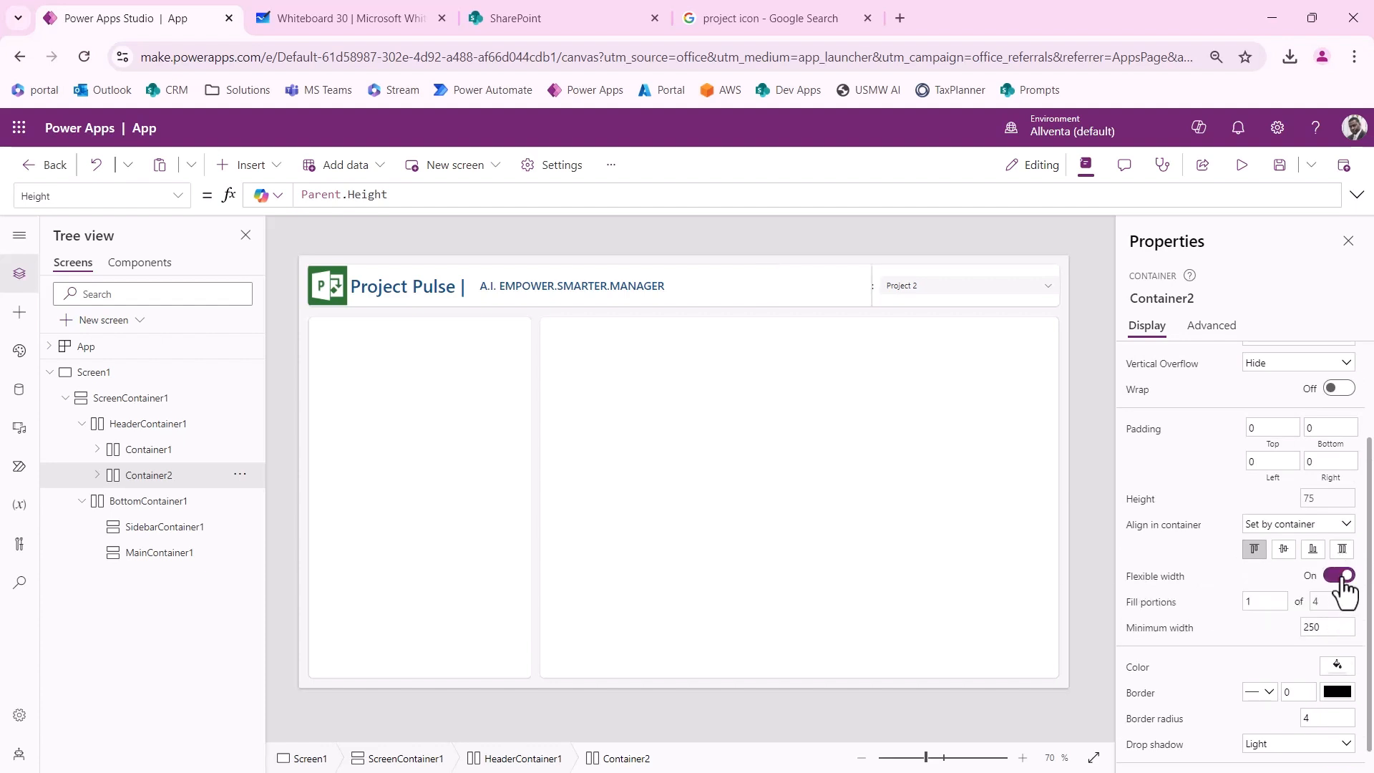
left_click(1340, 577)
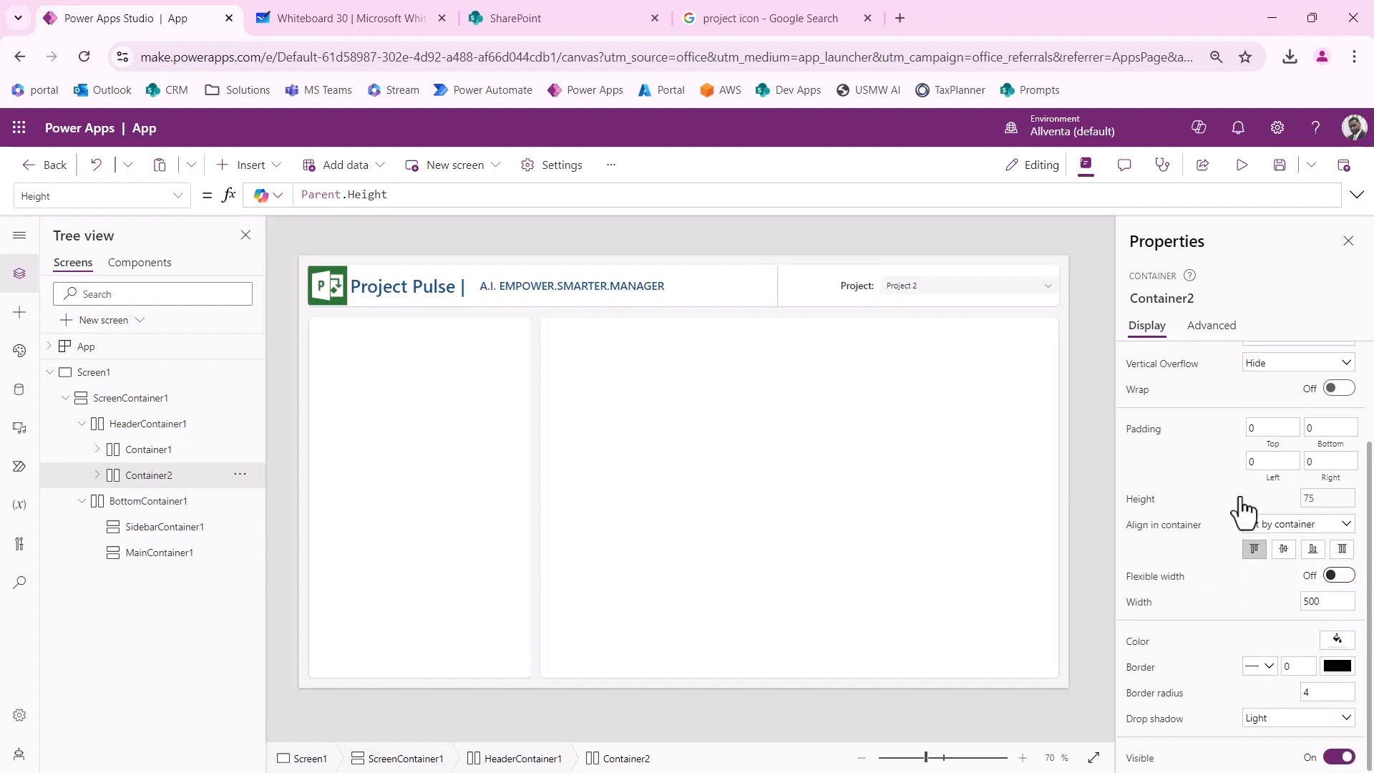
Step: Set the width of the project dropdown in the header's Container2 to 240
left_click(970, 291)
left_click(970, 292)
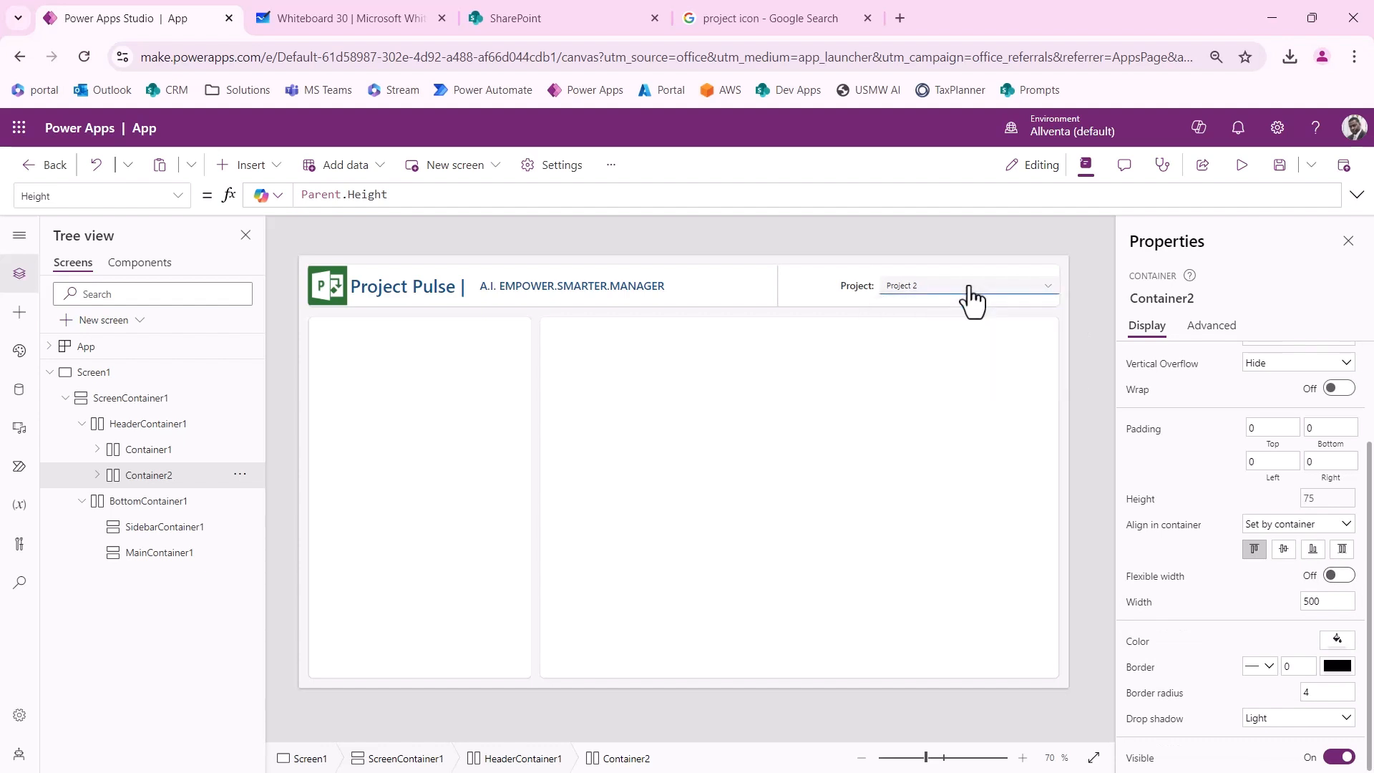
left_click(97, 475)
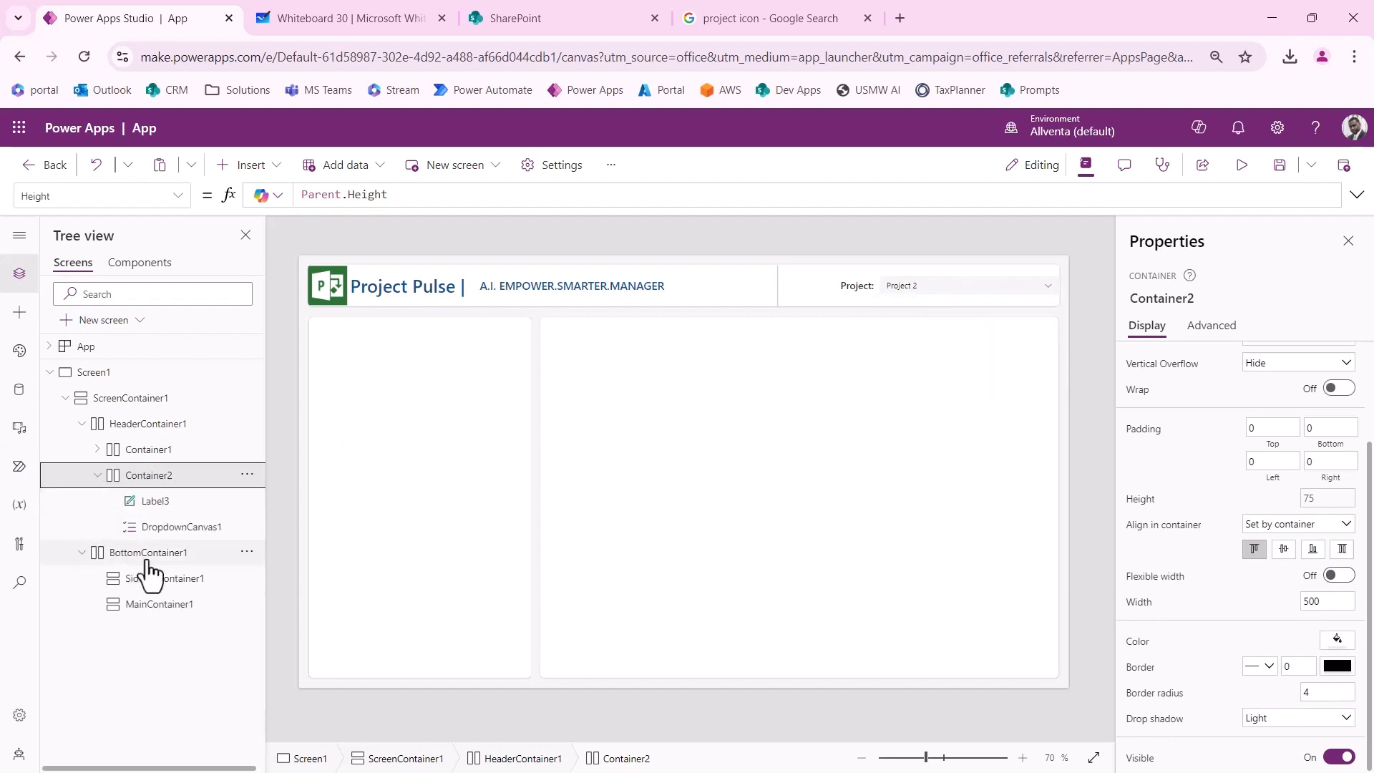
left_click(162, 529)
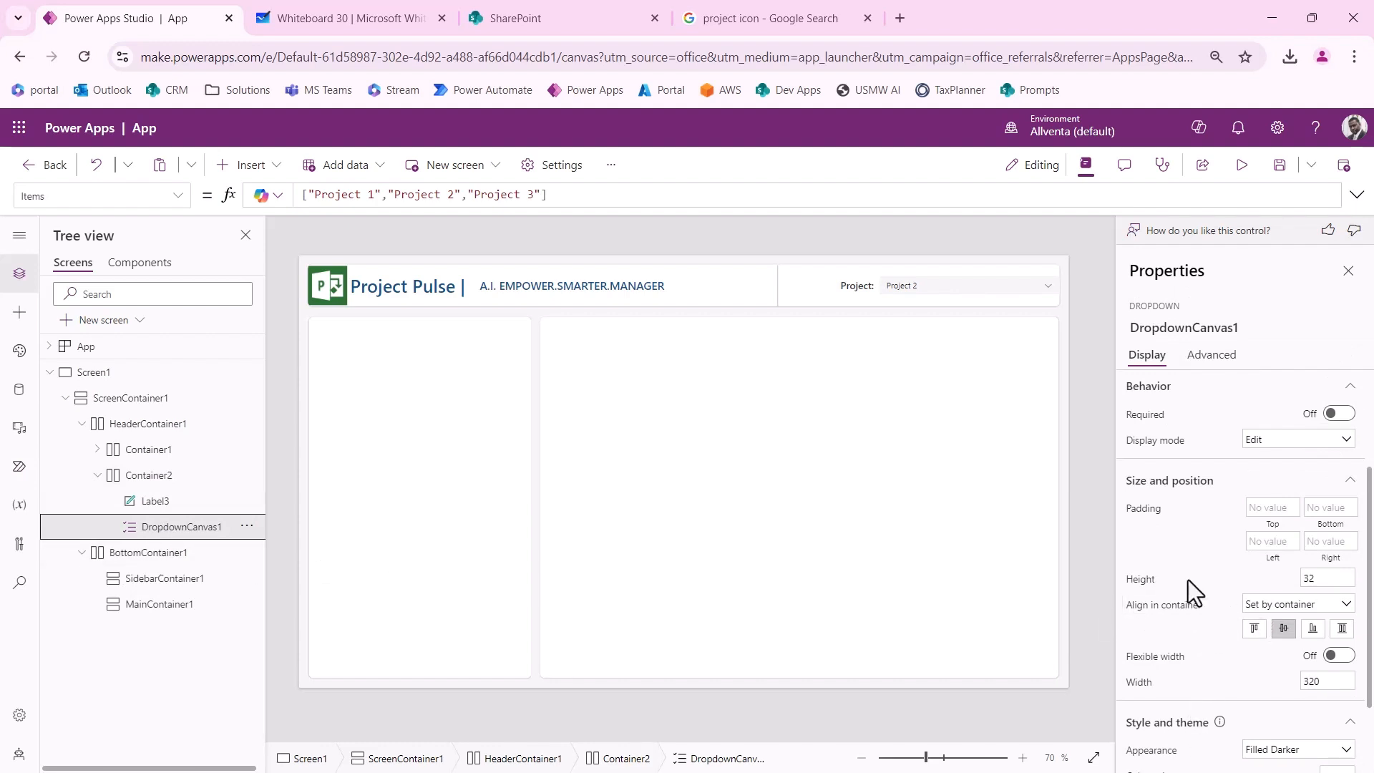
scroll(1177, 665, "down", 1)
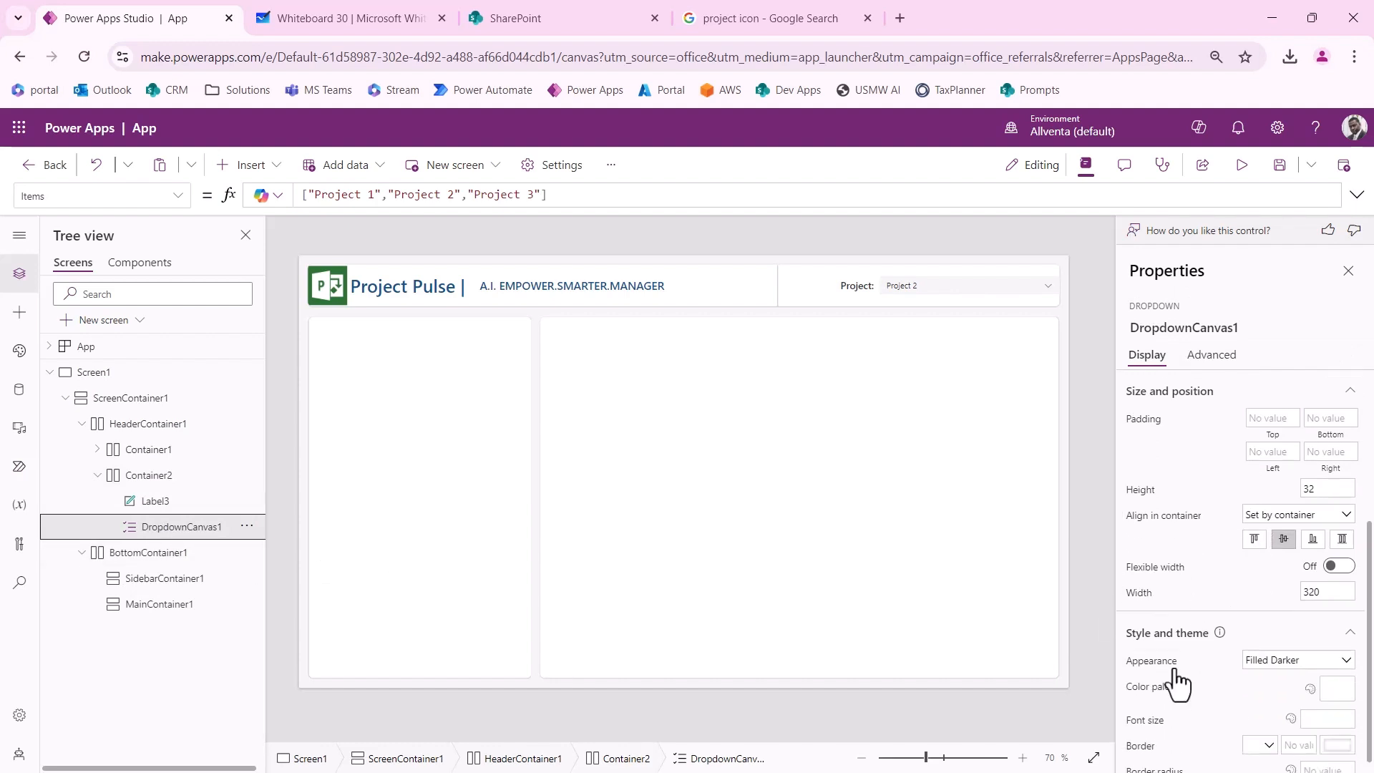
left_click(1144, 604)
left_click(1332, 591)
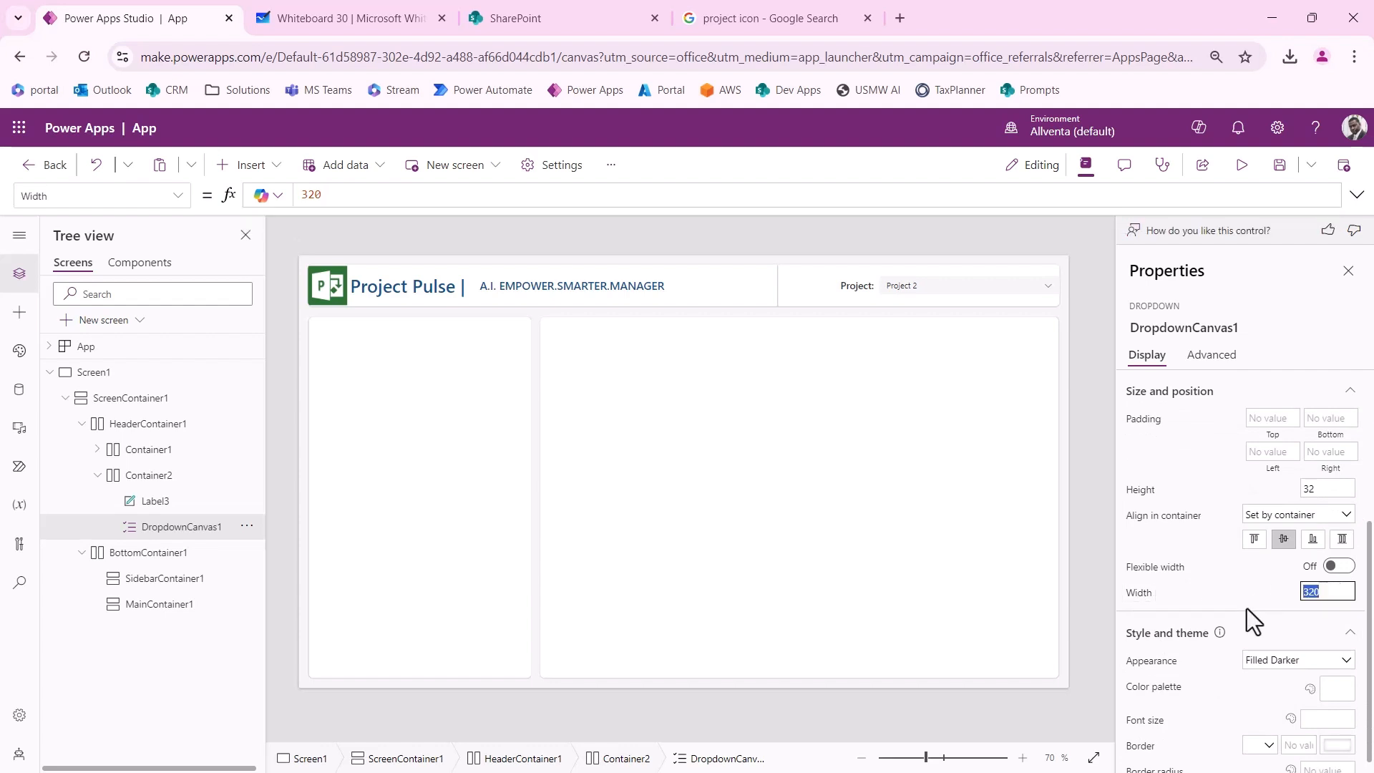
type("240")
key("Return")
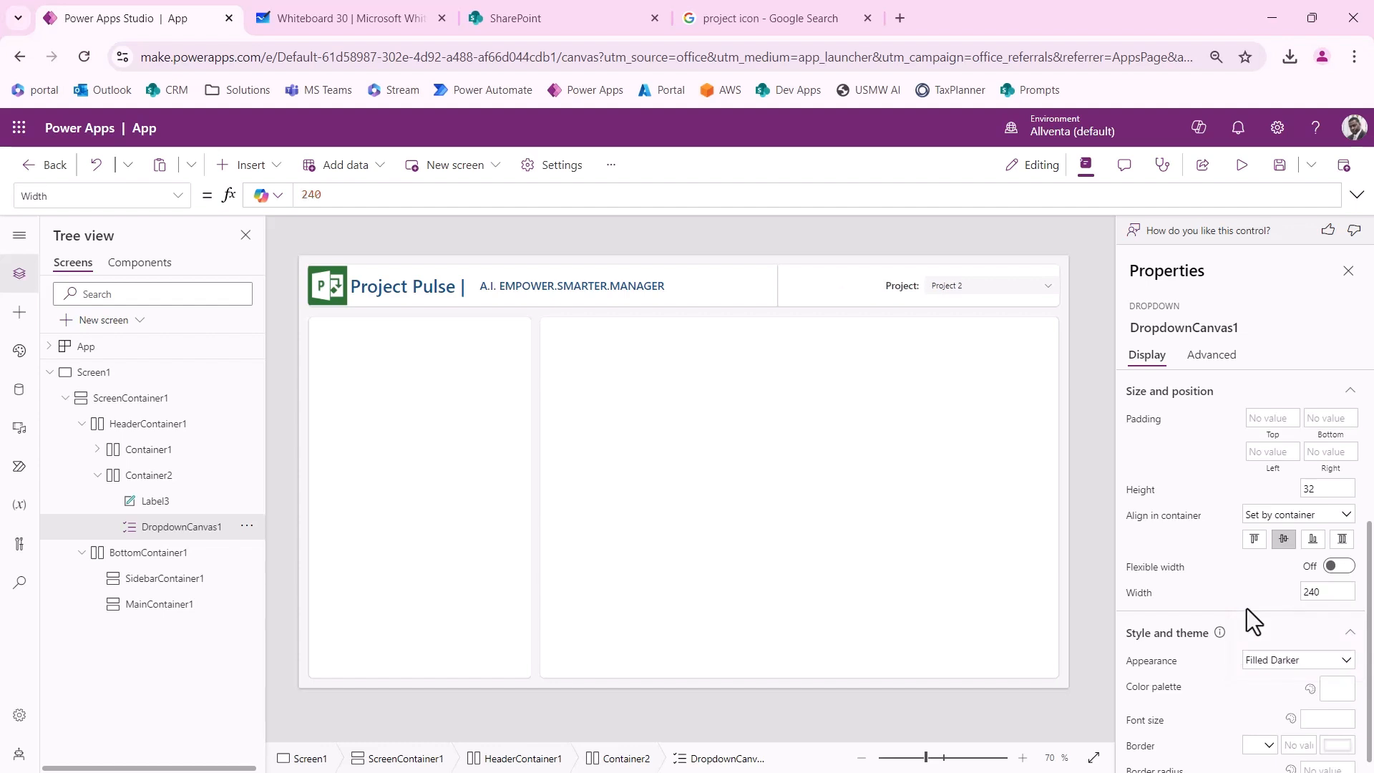
Step: Try a width of 200 on the project dropdown, and set it back to 240
left_click(1320, 592)
type("200")
key("Return")
left_click(1316, 592)
type("240")
key("Return")
Step: Preview the running app to check the header layout, and return to editing
left_click(1087, 535)
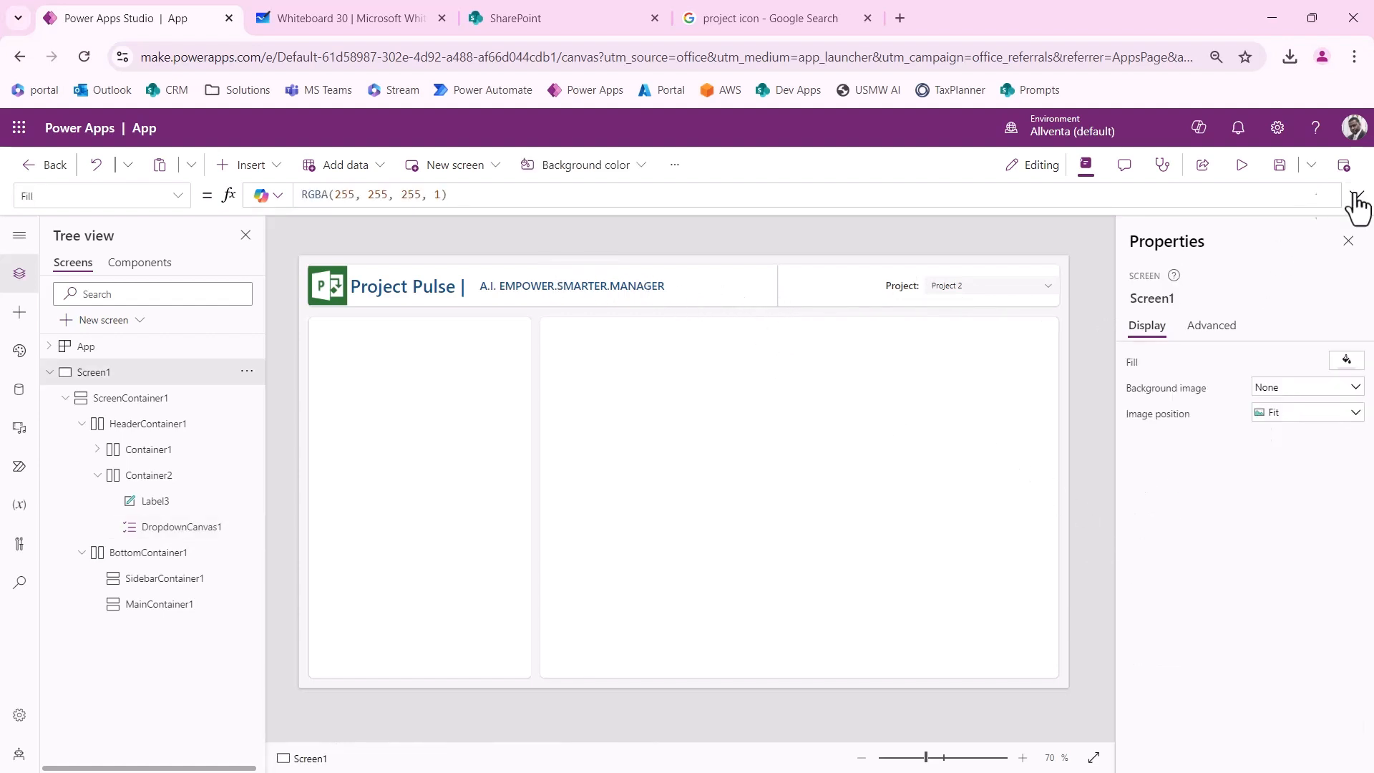
left_click(1242, 171)
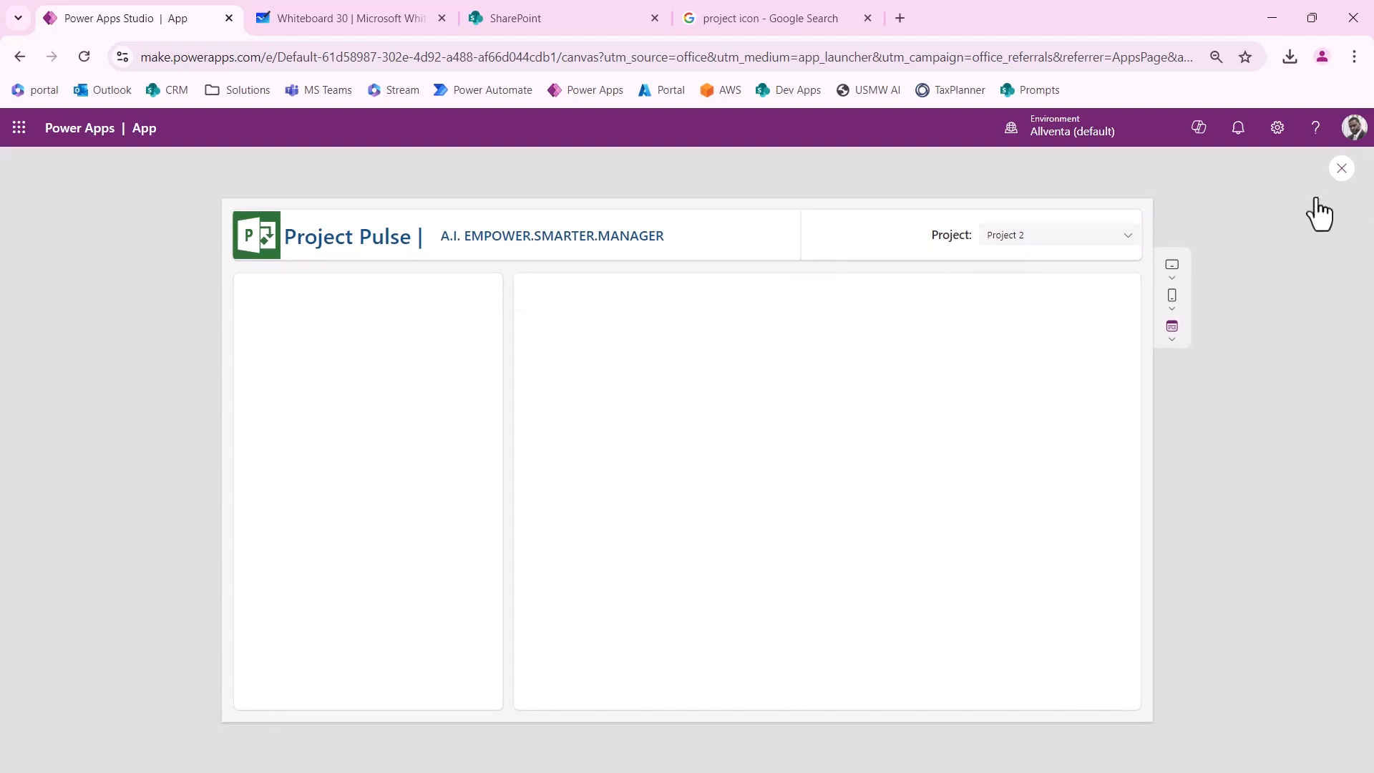
left_click(1341, 169)
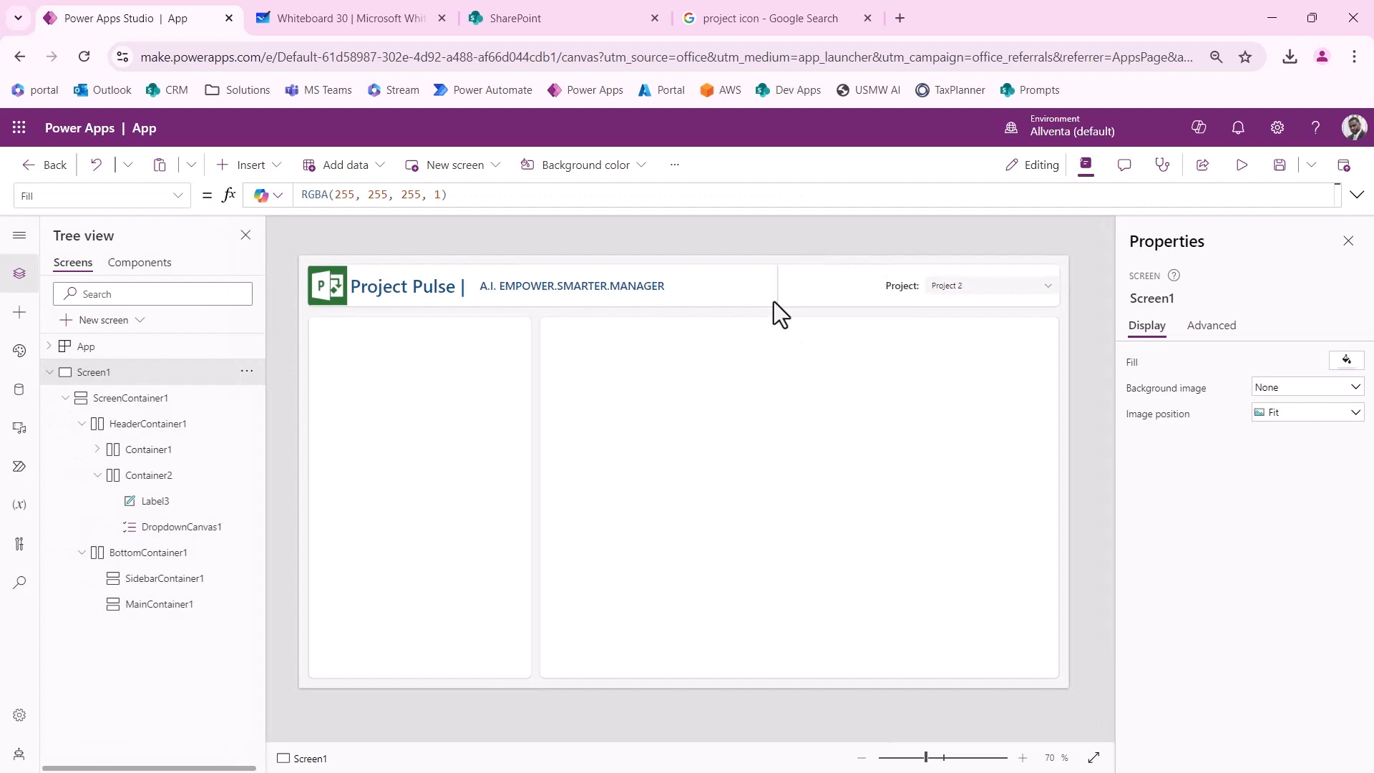
Step: Set the drop shadow of the header's Container1 to None
left_click(161, 459)
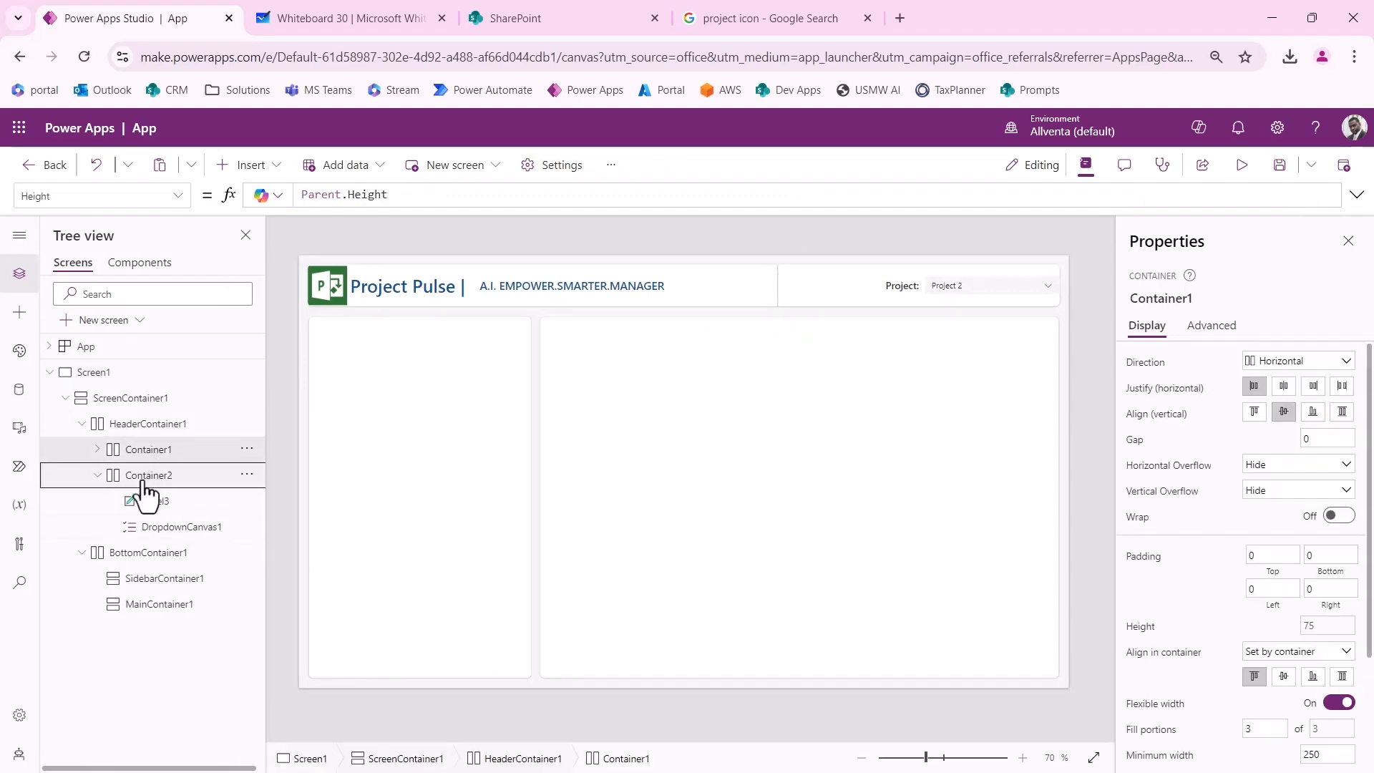
left_click(152, 474)
left_click(97, 475)
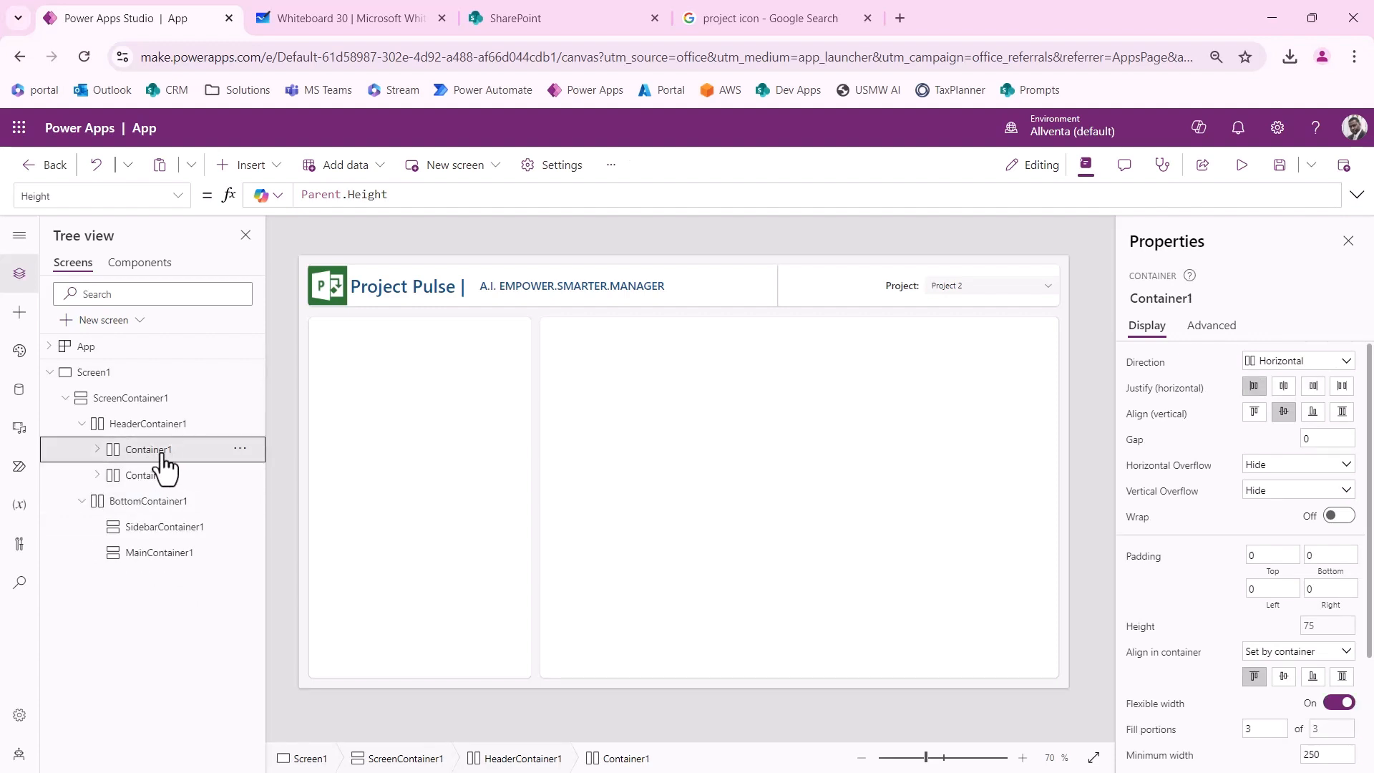
scroll(1287, 637, "down", 2)
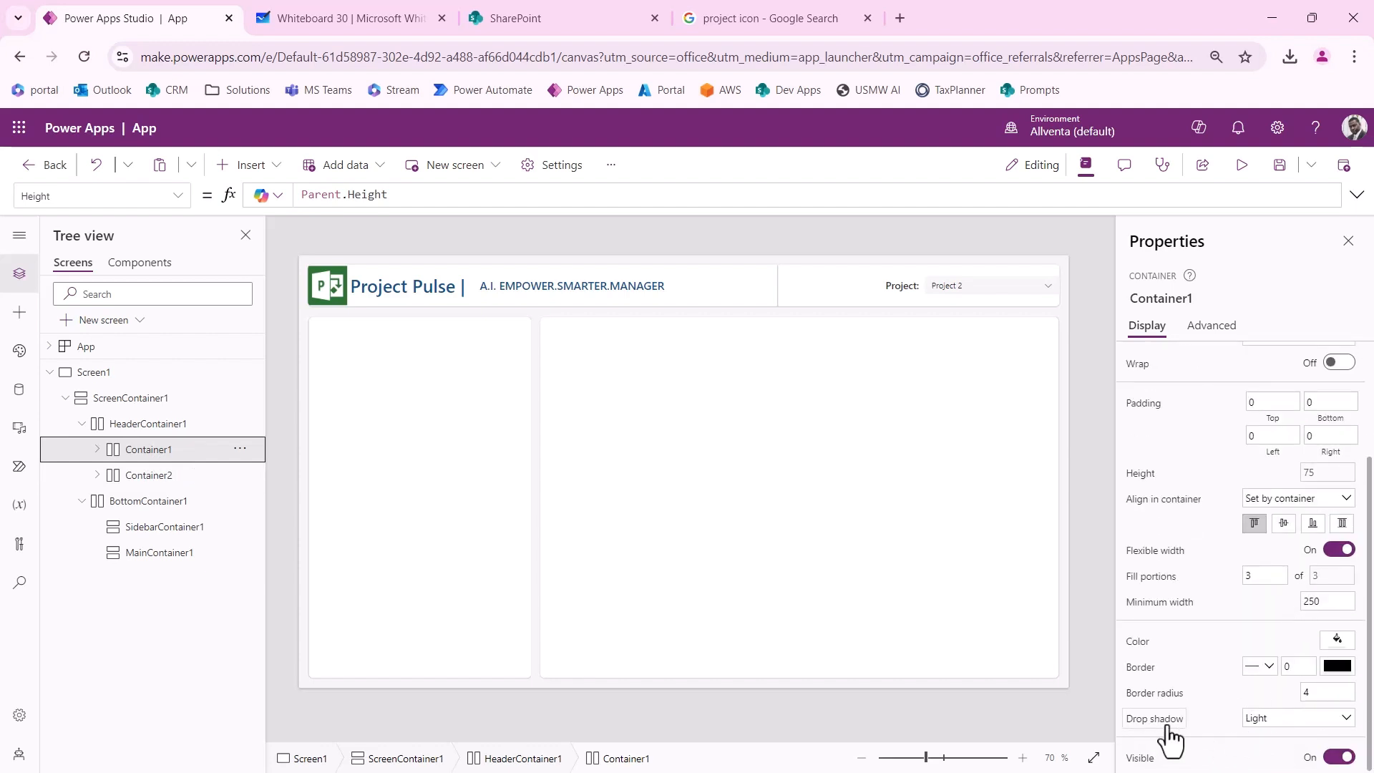
left_click(1265, 720)
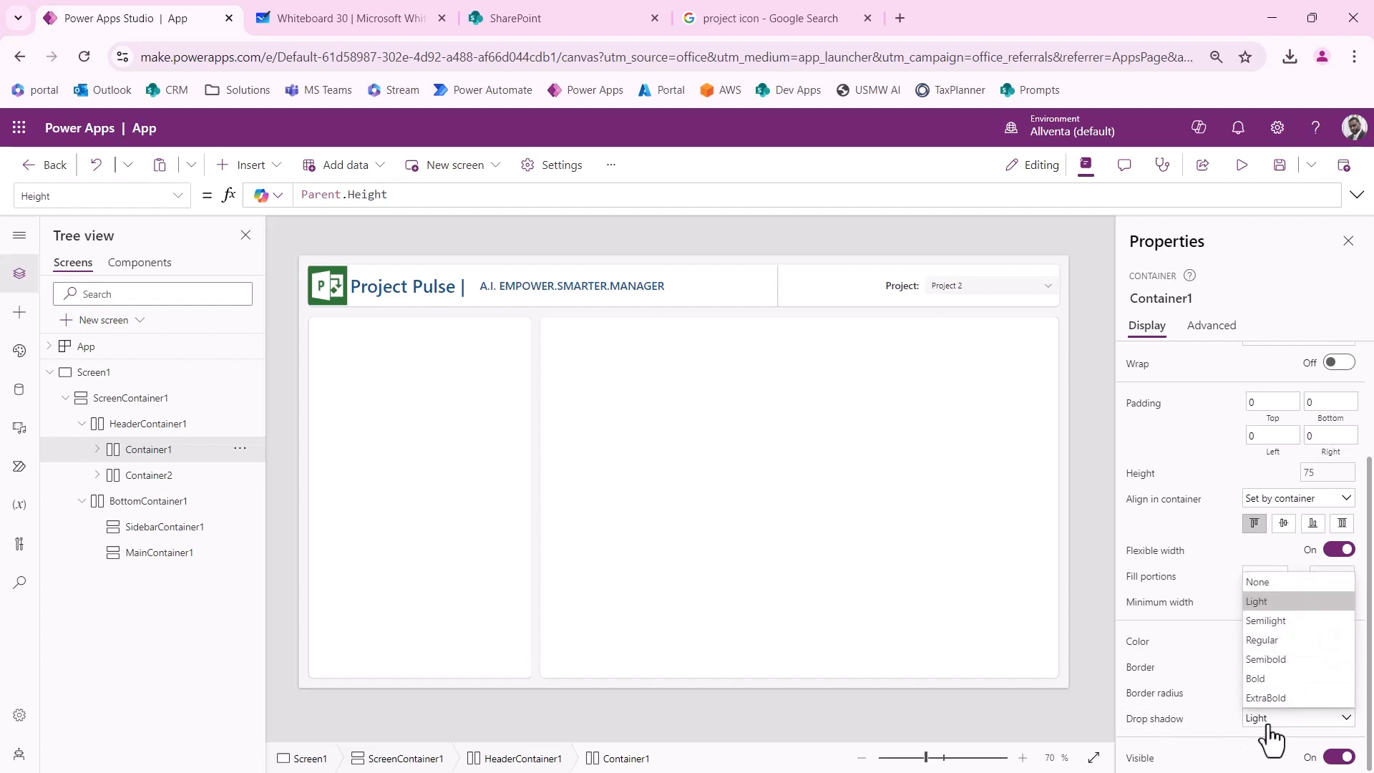
left_click(1274, 584)
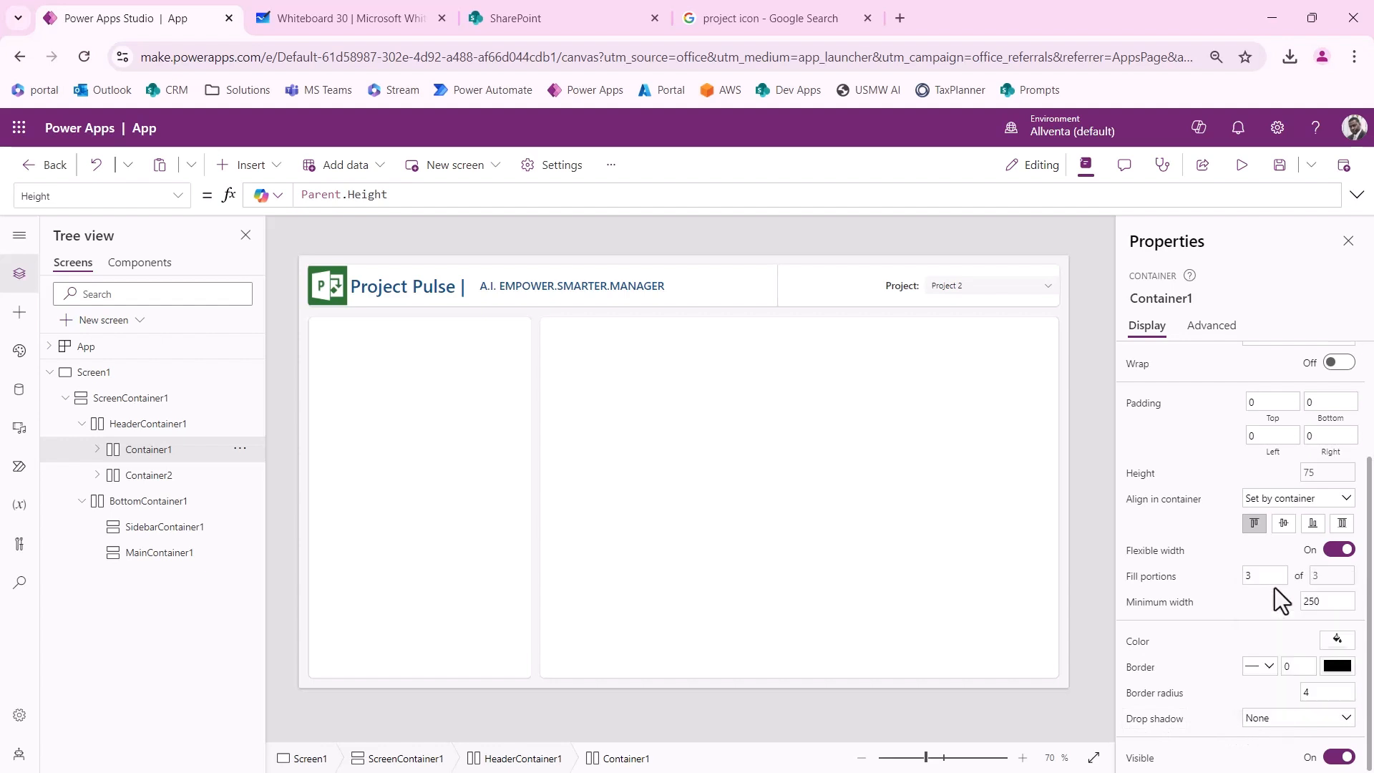
Step: Set the drop shadow of the header's Container2 to None
left_click(156, 478)
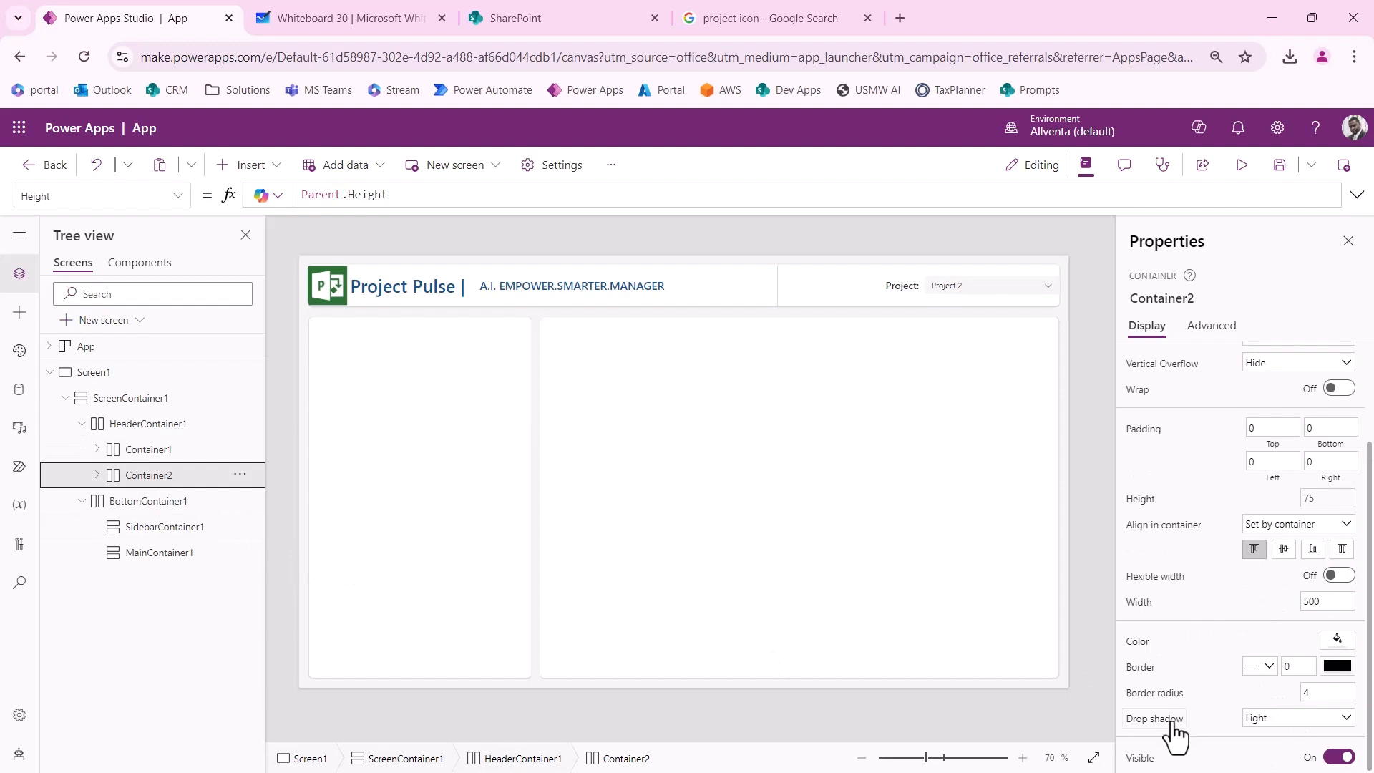
left_click(1296, 719)
left_click(1255, 585)
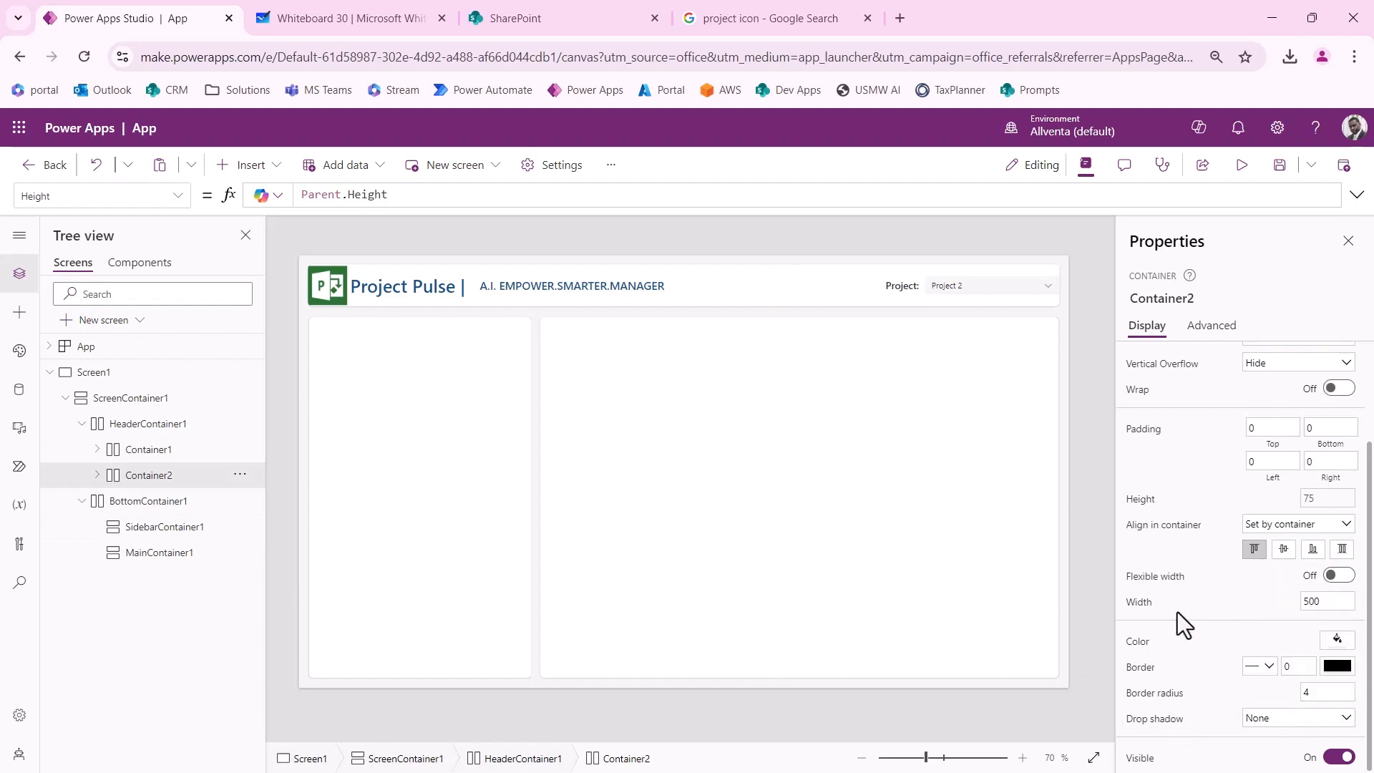
left_click(1114, 595)
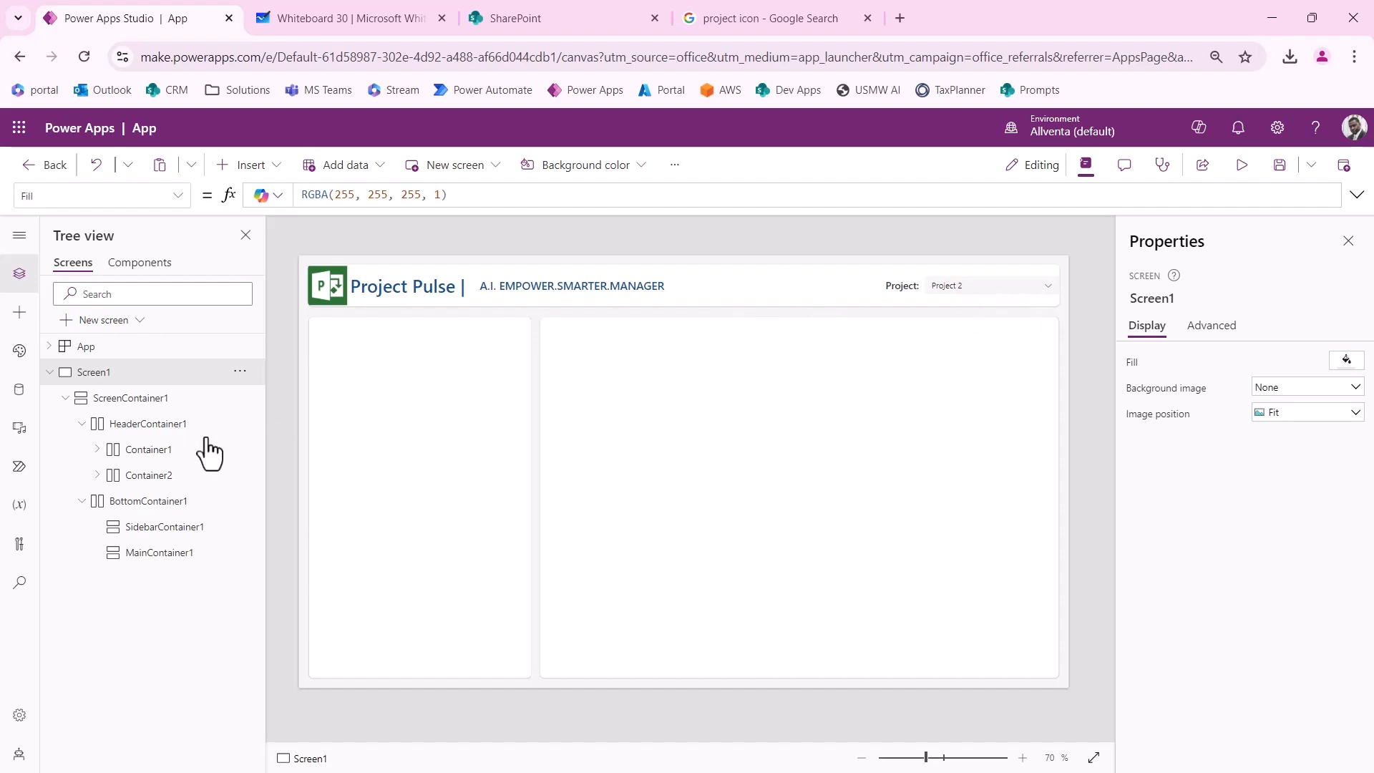
Step: Set the right and left padding of HeaderContainer1 to 10
left_click(141, 428)
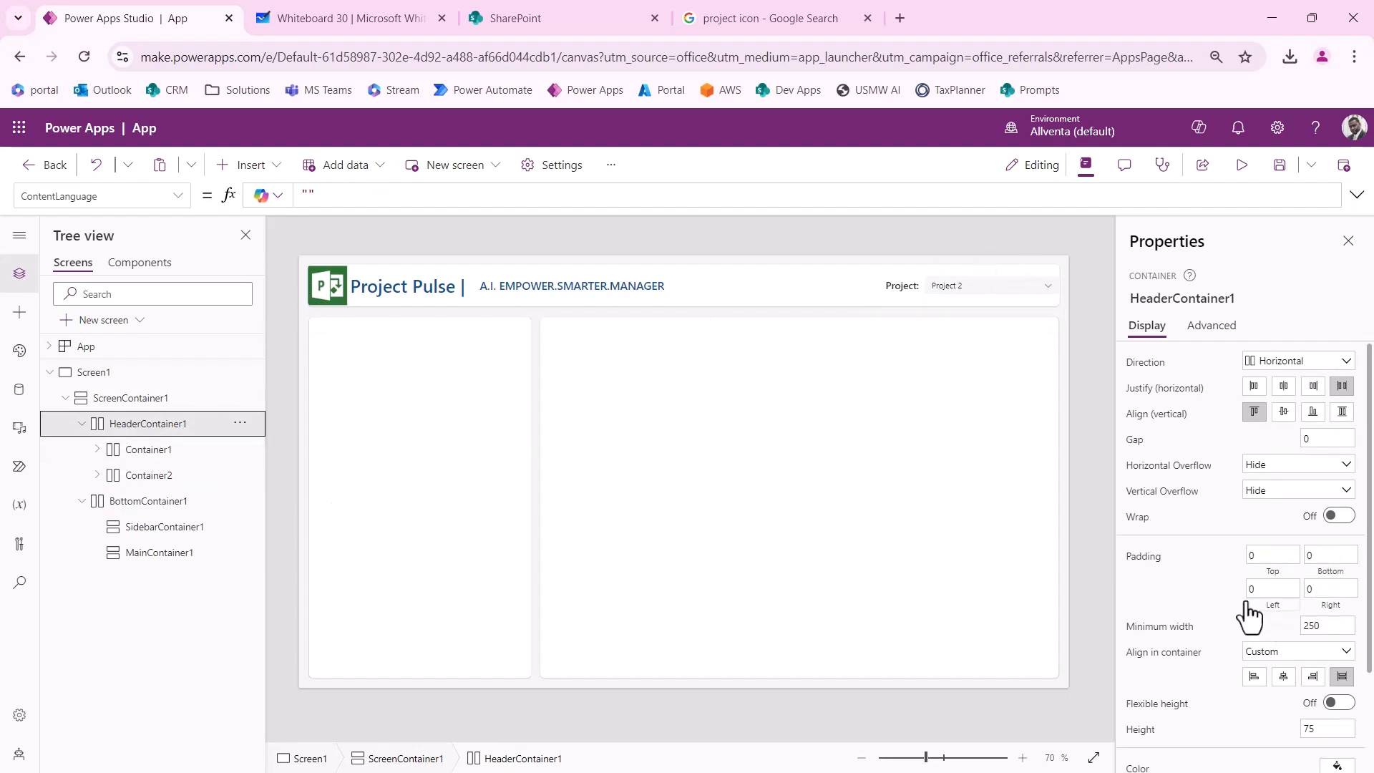
left_click(1323, 586)
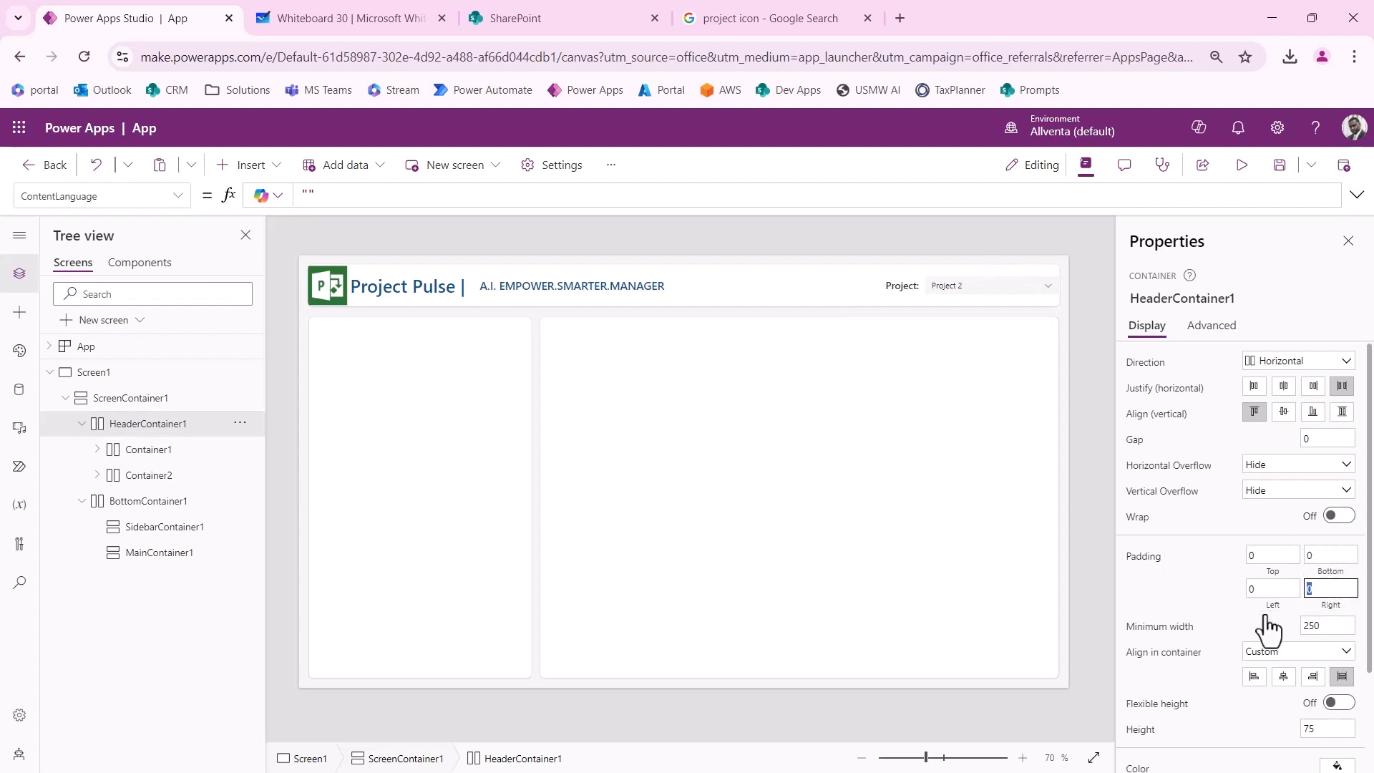
type("10")
left_click(1217, 594)
left_click(1259, 590)
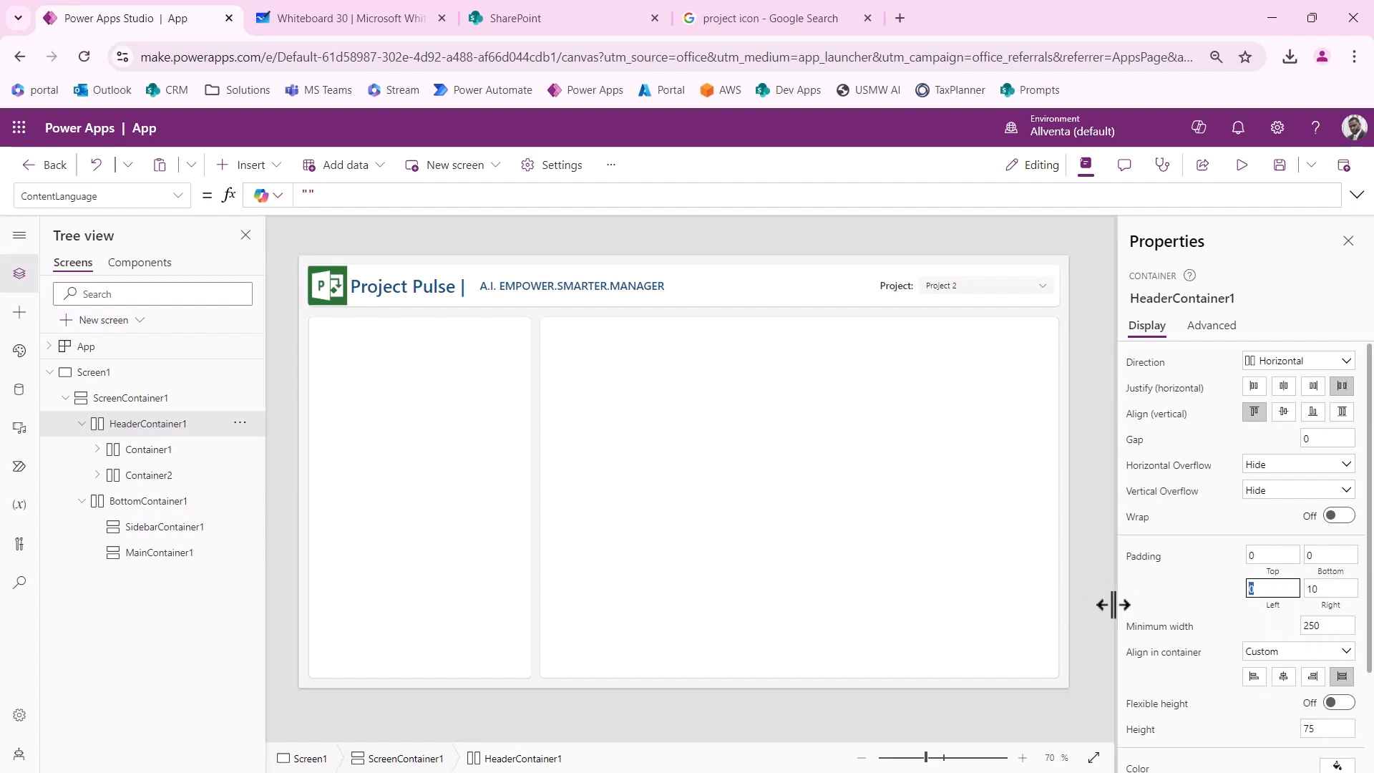
type("10")
left_click(1182, 600)
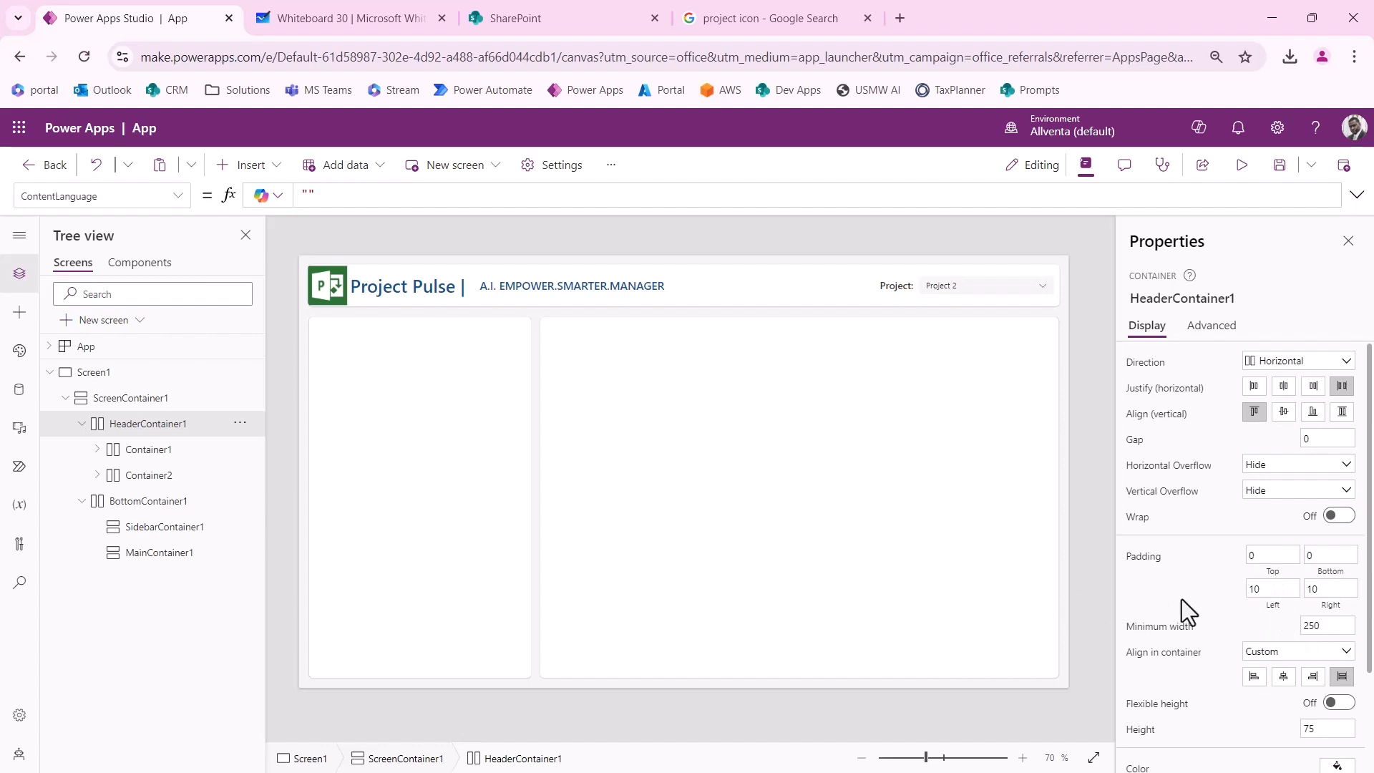
left_click(1096, 499)
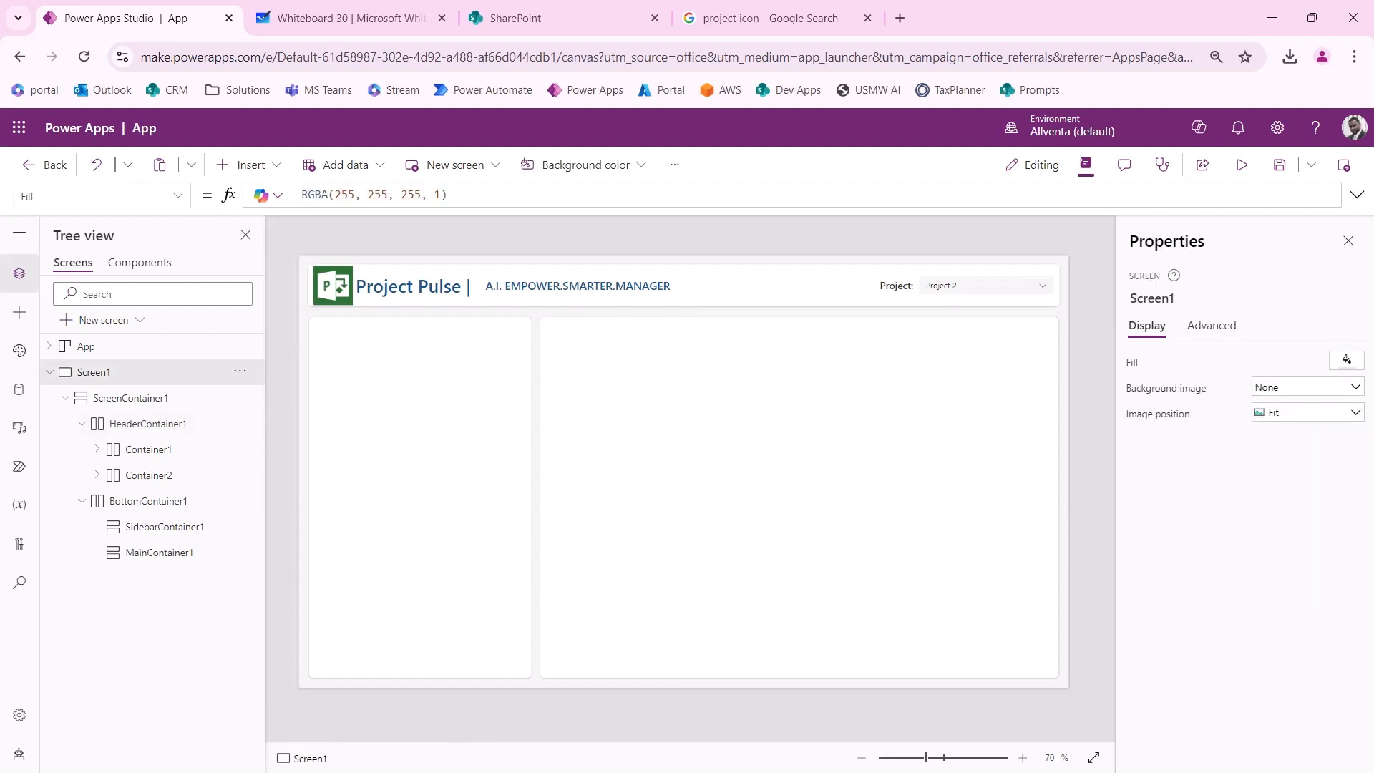
Step: Switch to the Moqups mockup to compare its header, and inspect the app's tagline and Project Pulse labels
key("alt+Tab")
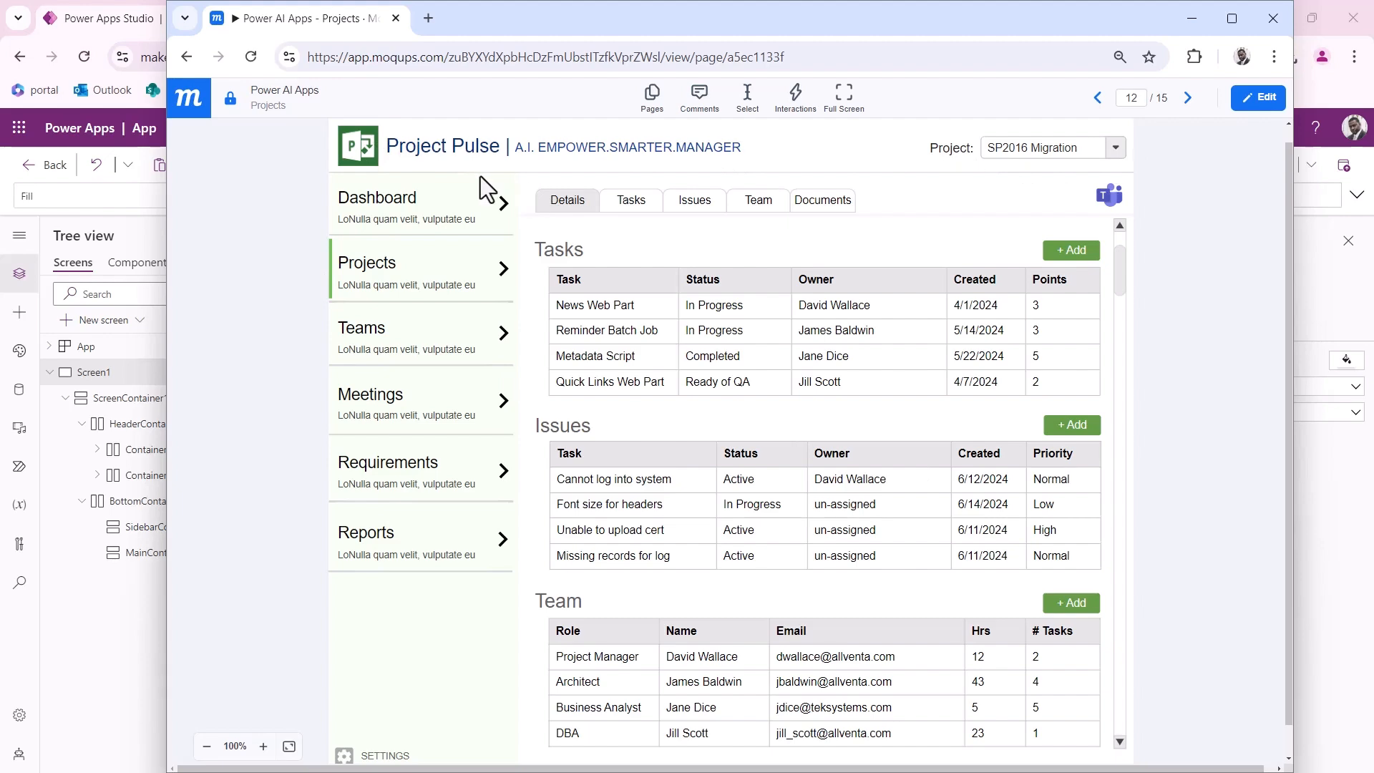
left_click(83, 711)
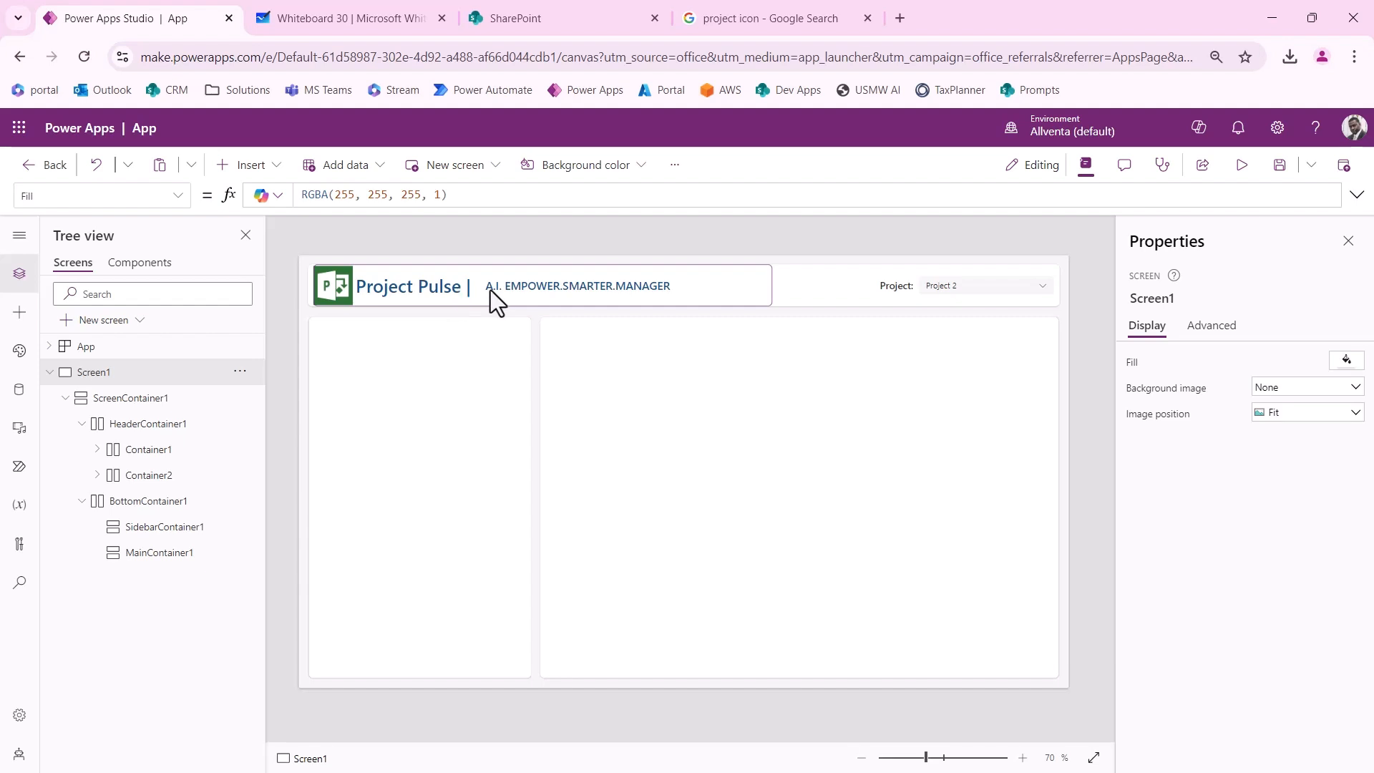
left_click(508, 289)
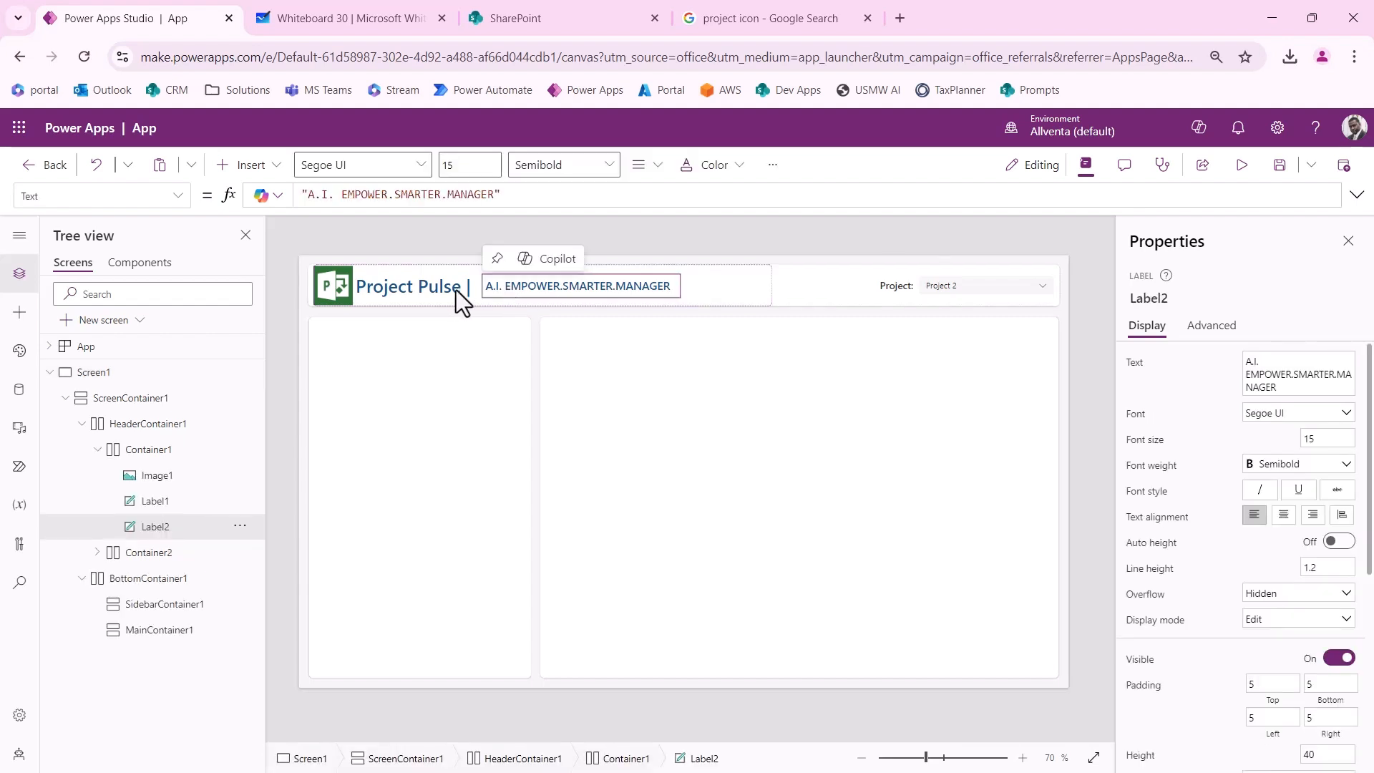
left_click(473, 289)
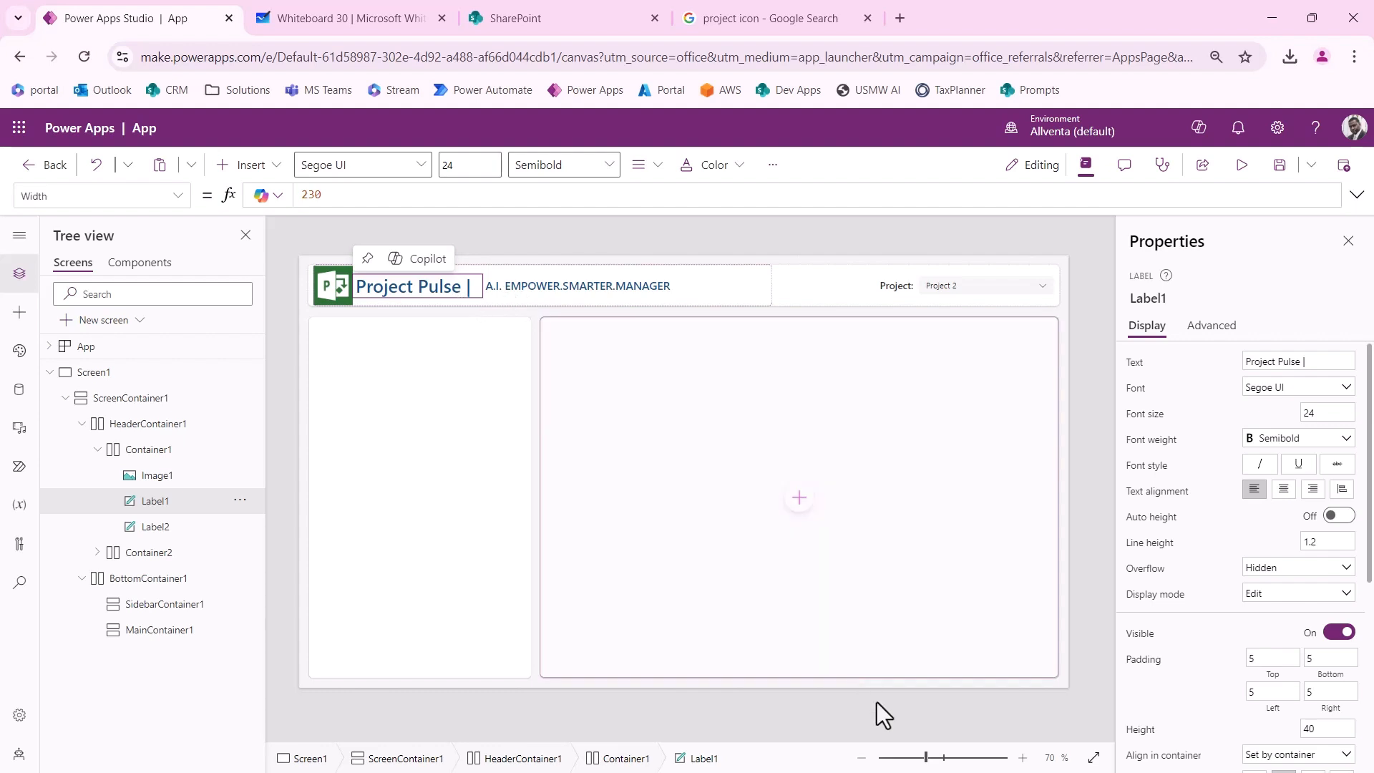
Step: Set the font size of the header's Project Pulse label to 28
scroll(1235, 658, "down", 3)
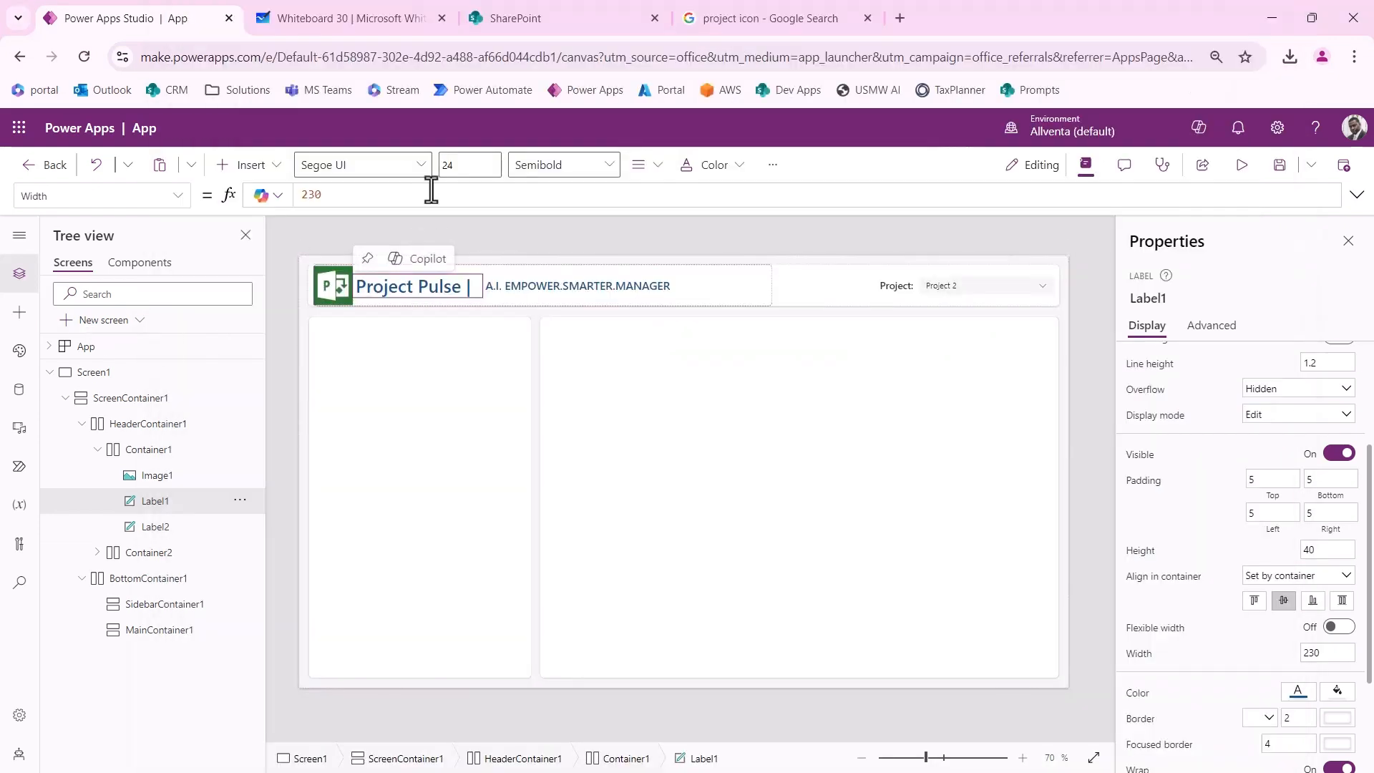
left_click(465, 165)
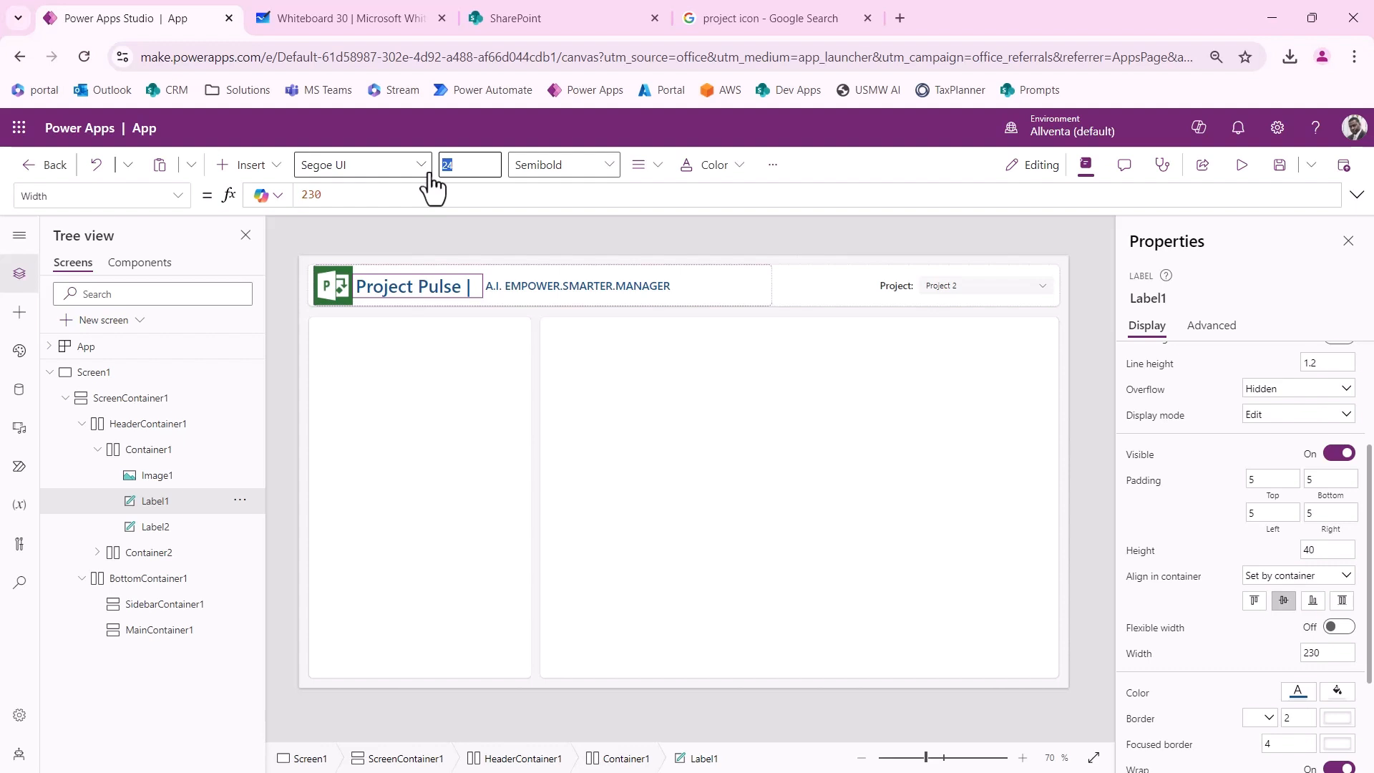
type("28")
left_click(440, 234)
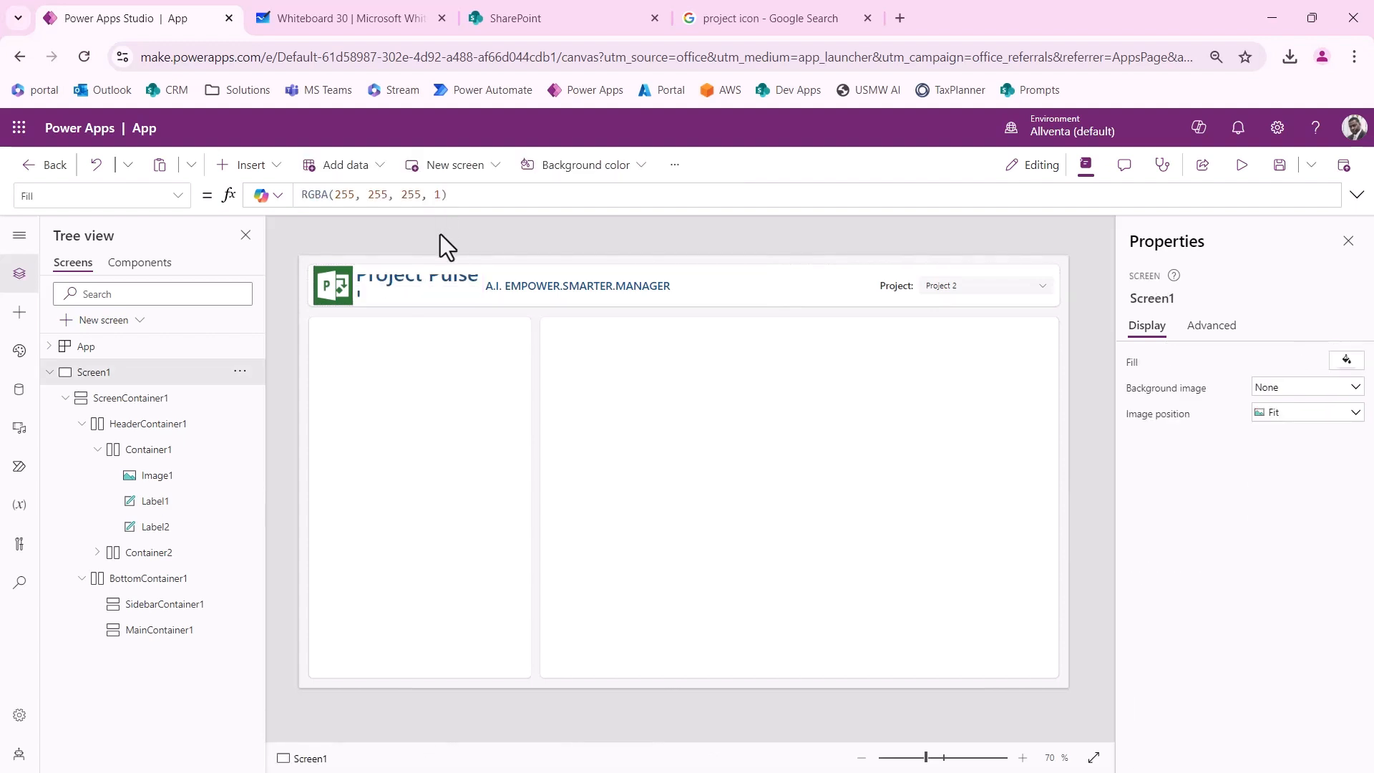
left_click(453, 282)
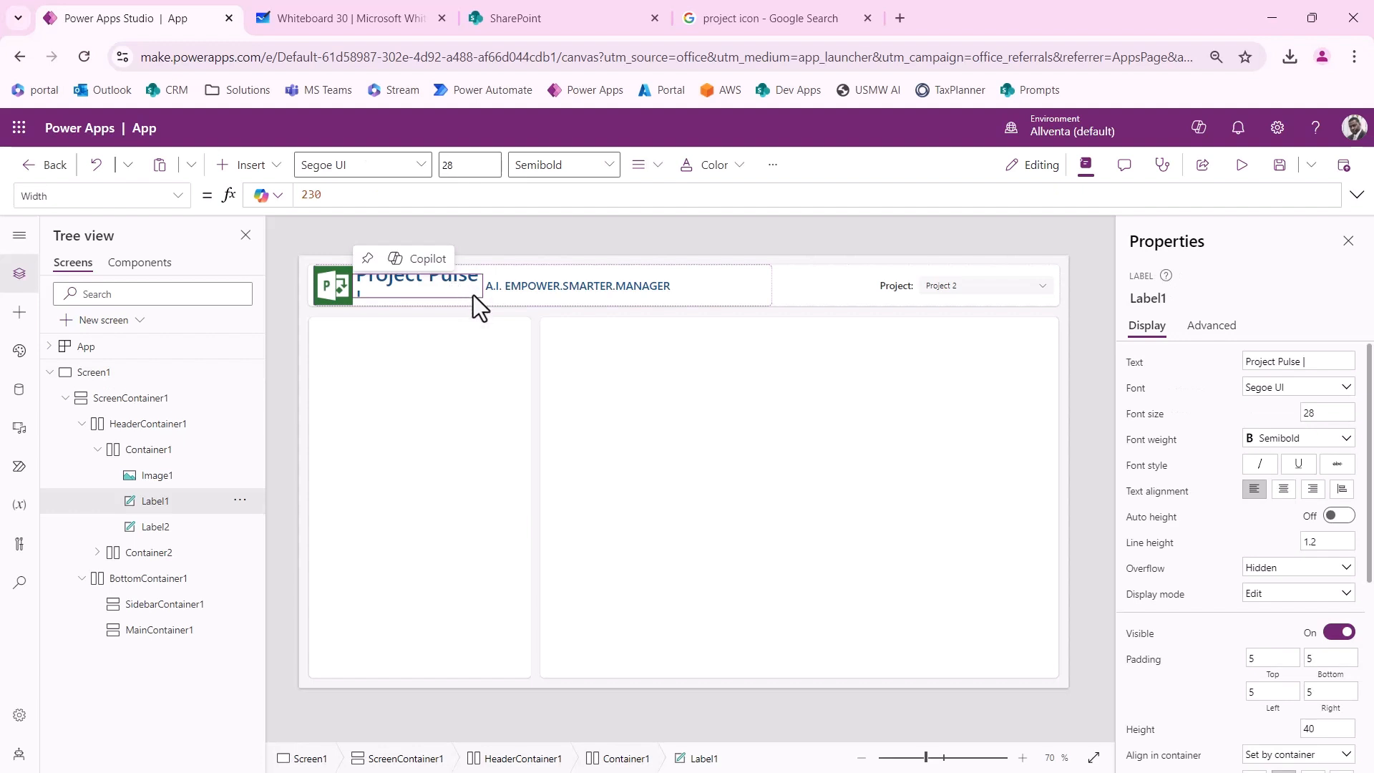
Step: Set the font size of the A.I. EMPOWER.SMARTER.MANAGER tagline label to 18
left_click(522, 286)
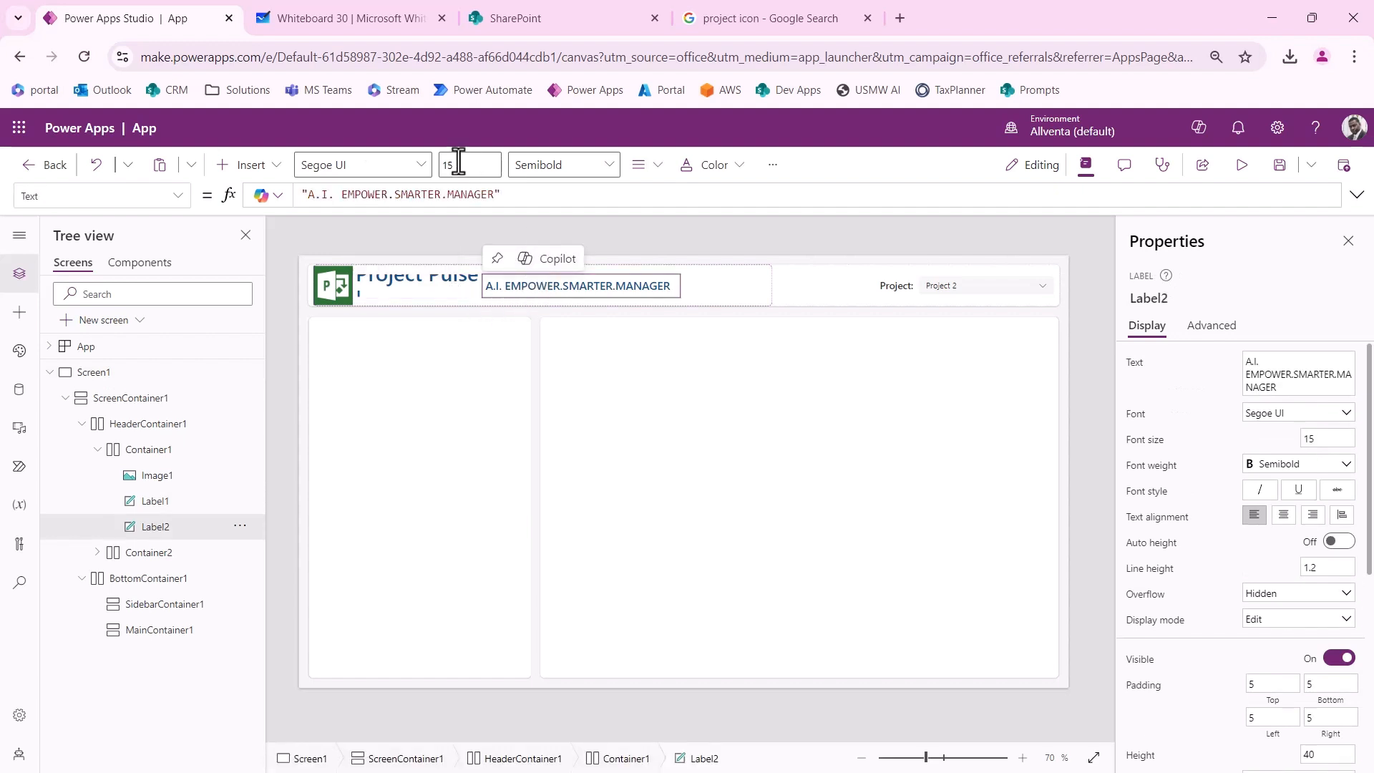
left_click(451, 165)
type("18")
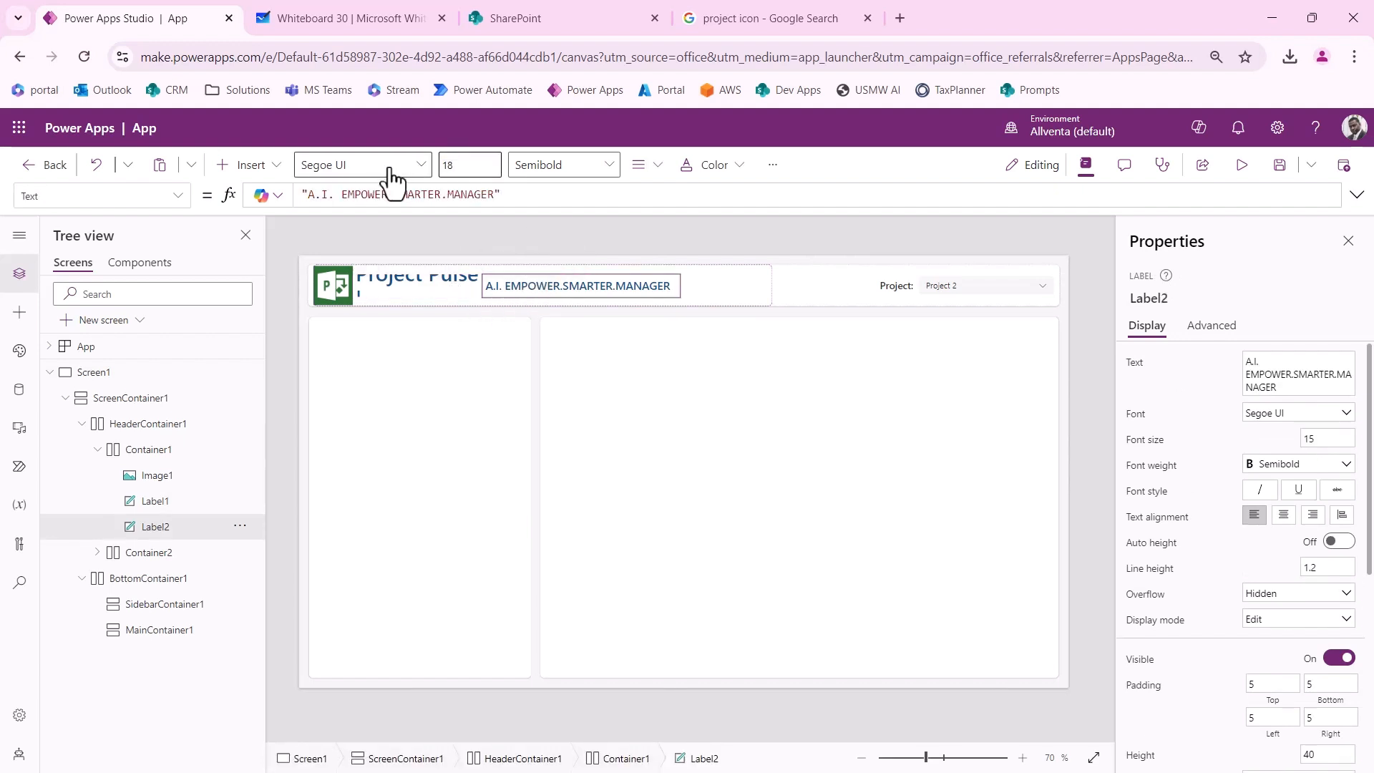
left_click(427, 246)
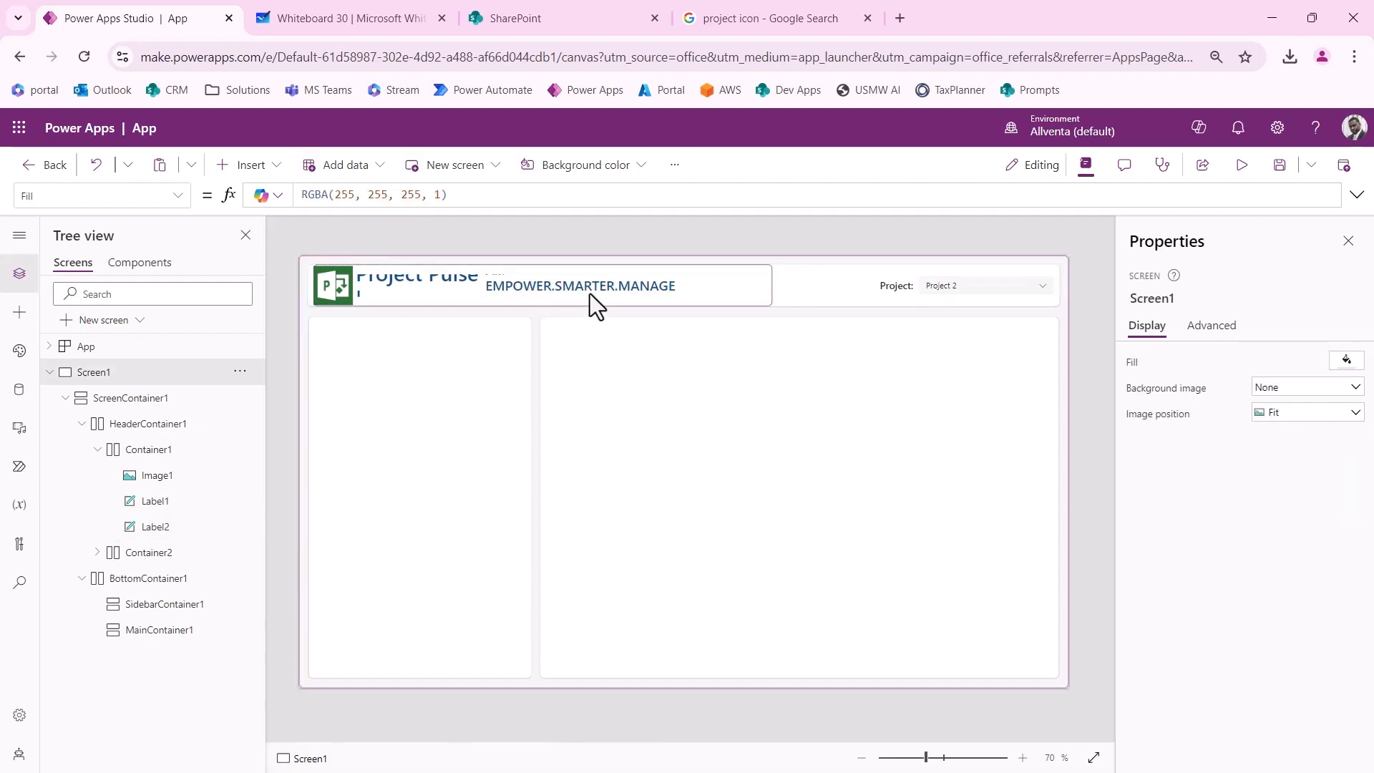
left_click(565, 289)
Step: Widen the Project Pulse label, trying 240 first and settling on a width of 250
left_click(446, 289)
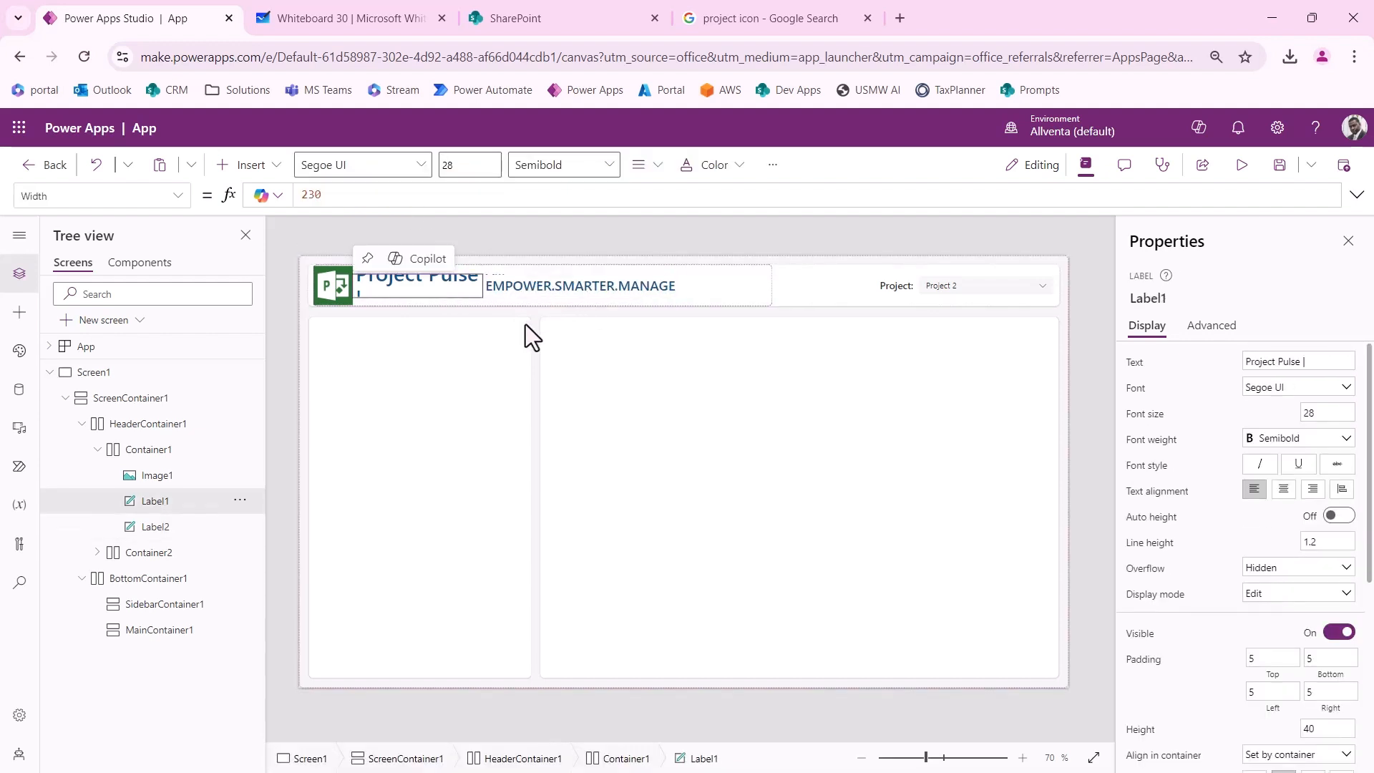
scroll(1180, 686, "down", 5)
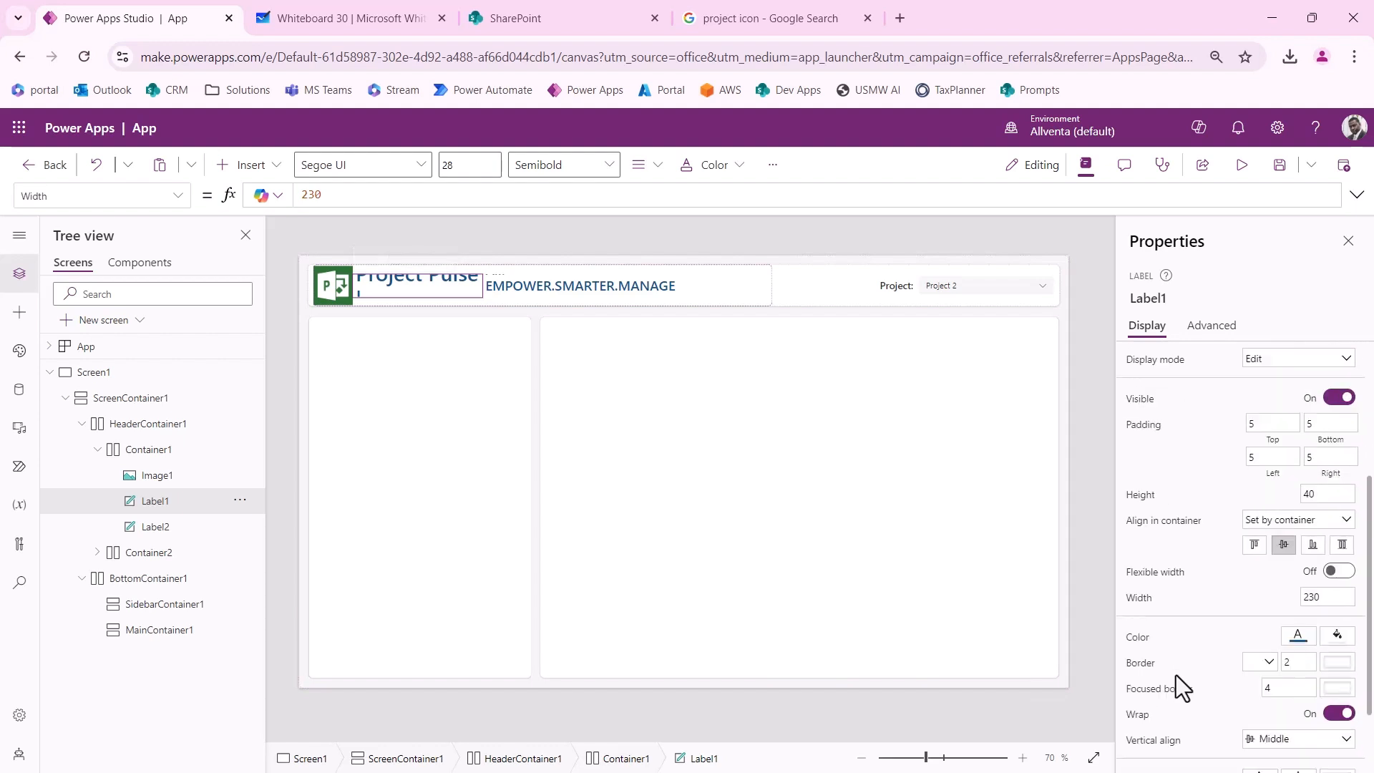
left_click(1328, 500)
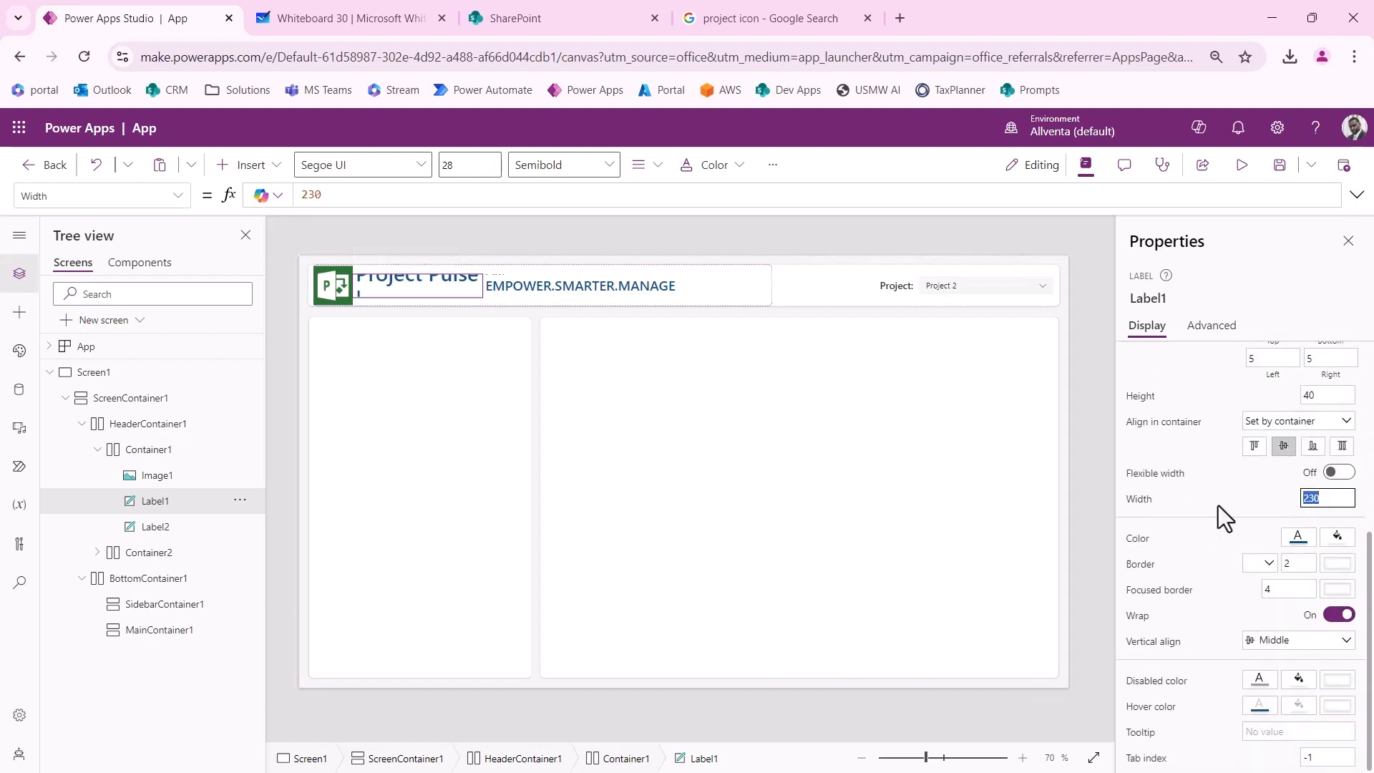
type("240")
key("Return")
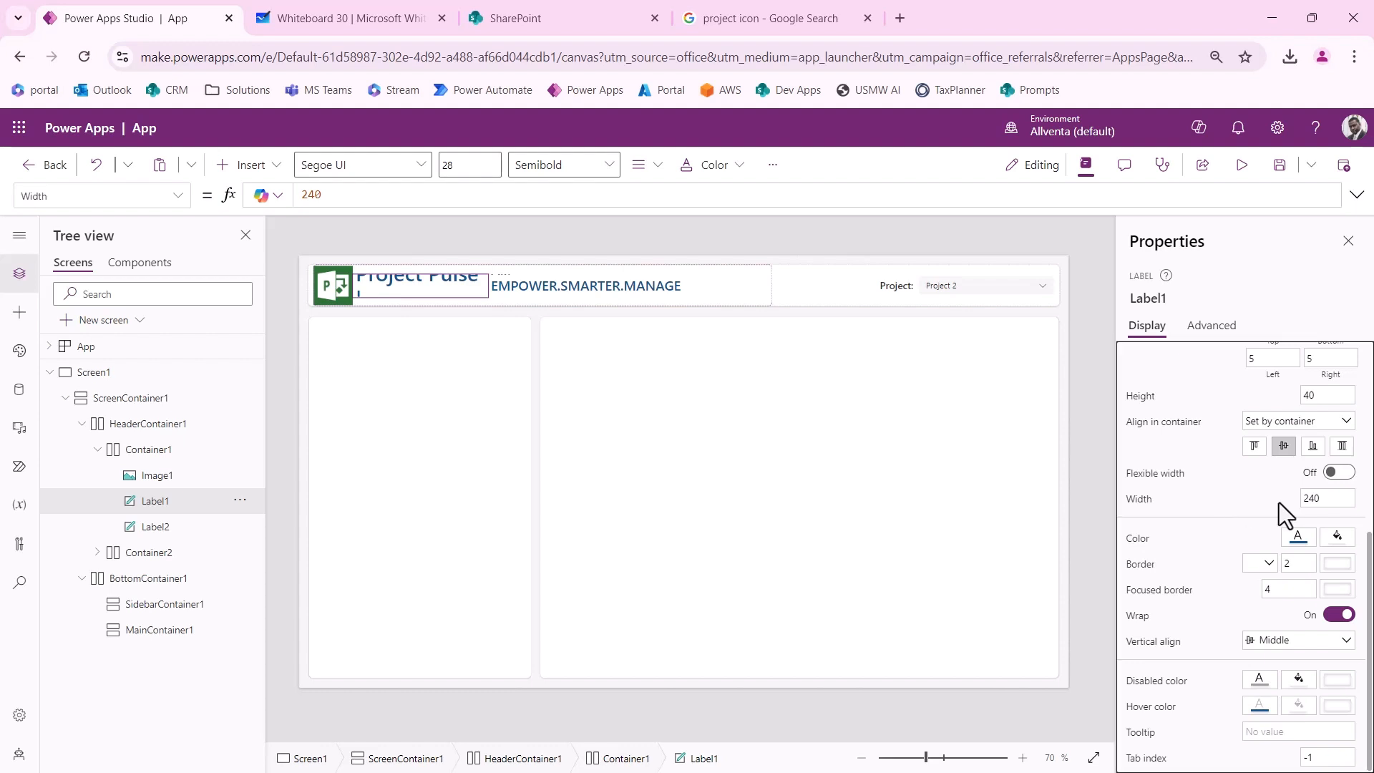
left_click(1317, 502)
type("25")
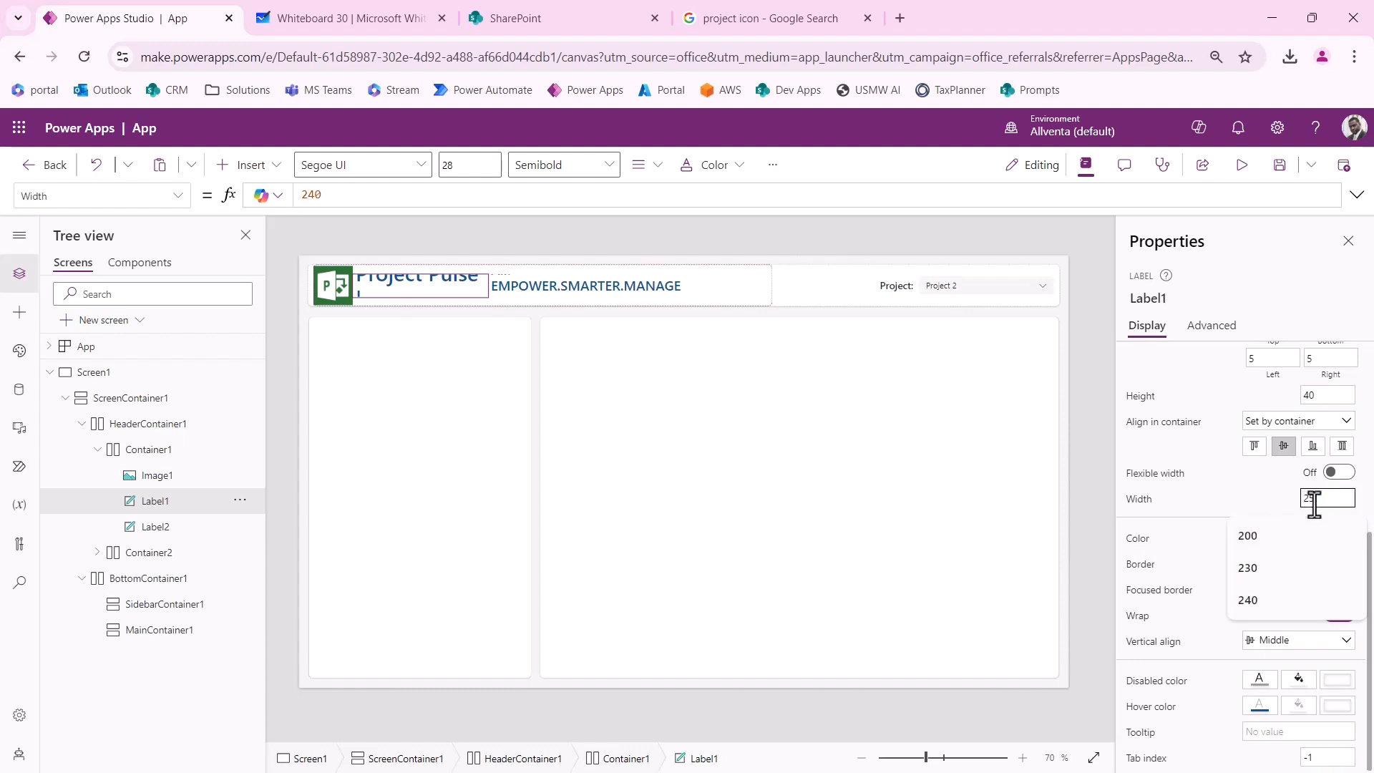
type("0")
key("Return")
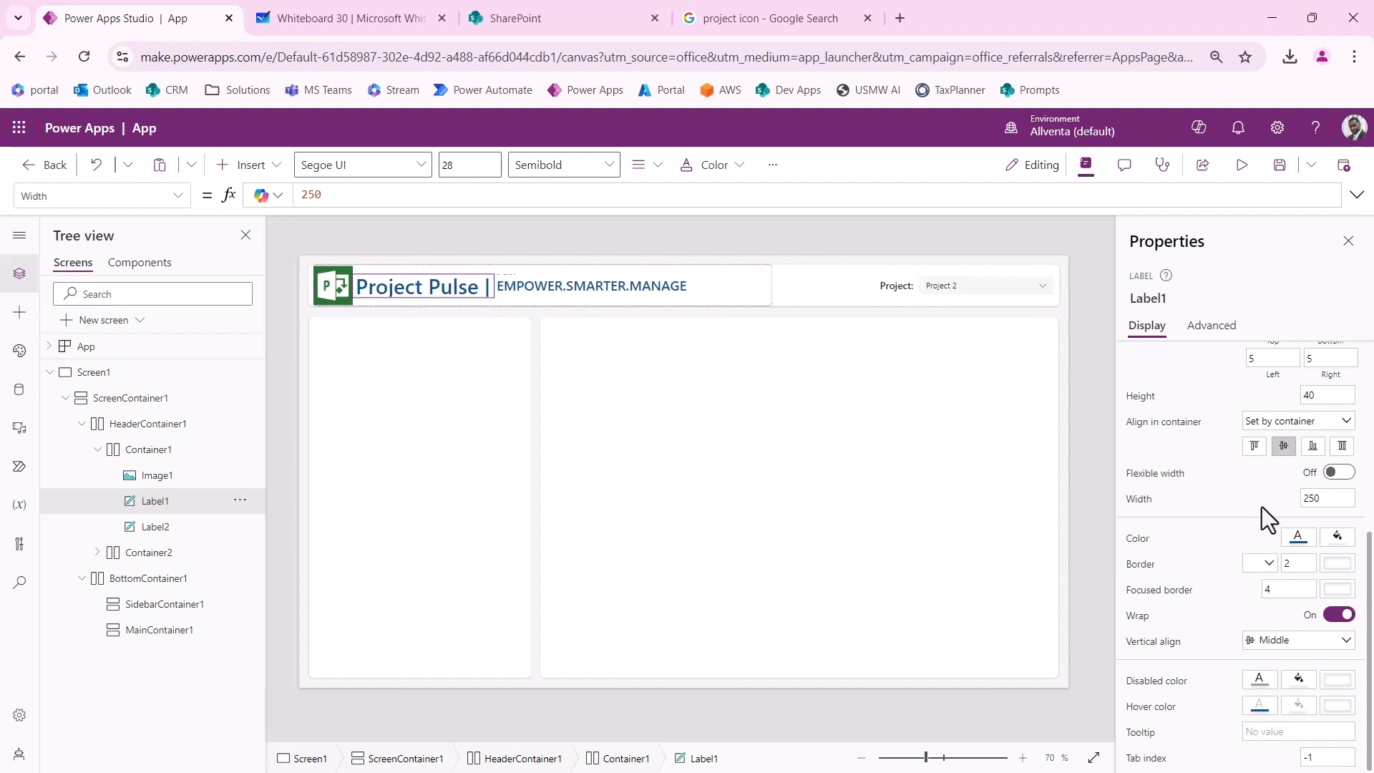
Step: Widen the A.I. EMPOWER.SMARTER.MANAGER tagline label, trying 400 first and settling on a width of 440
left_click(640, 290)
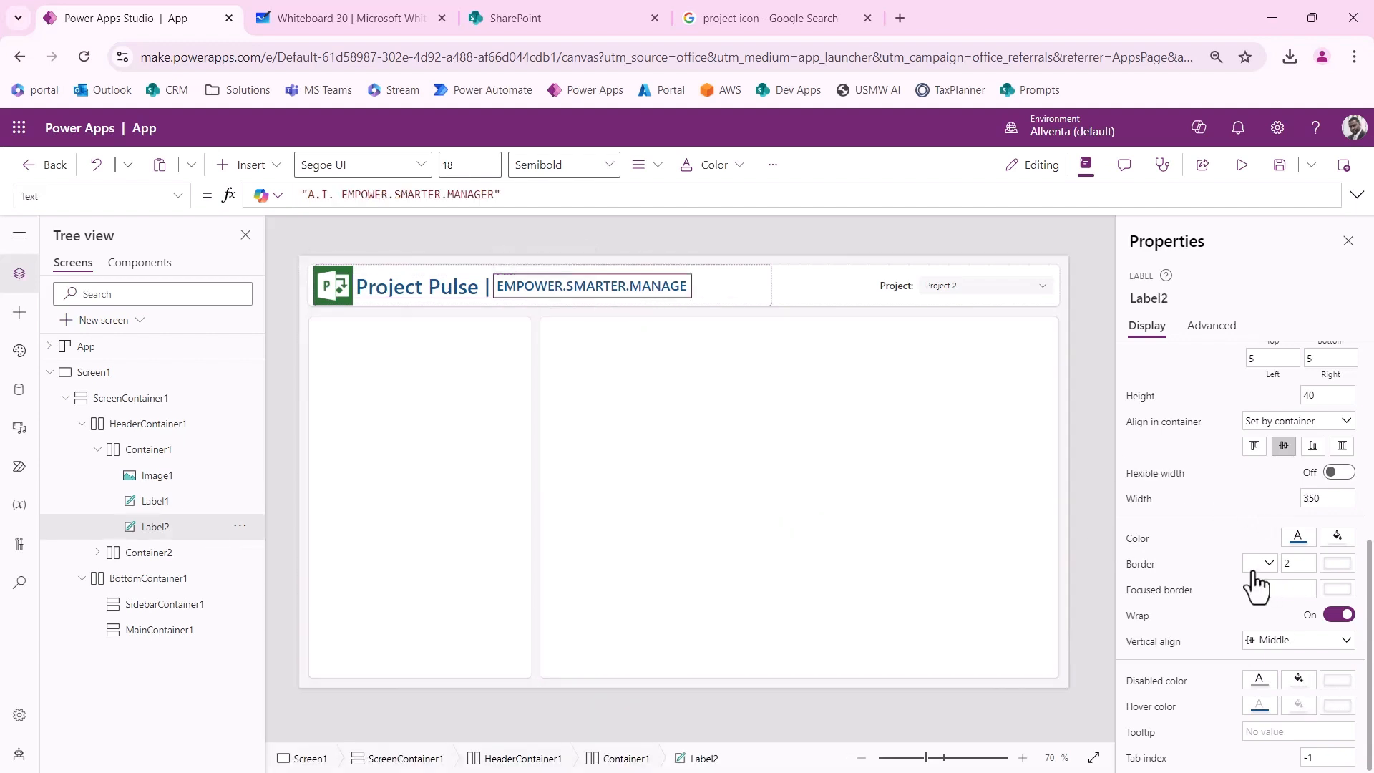
scroll(1216, 594, "up", 1)
left_click(1331, 587)
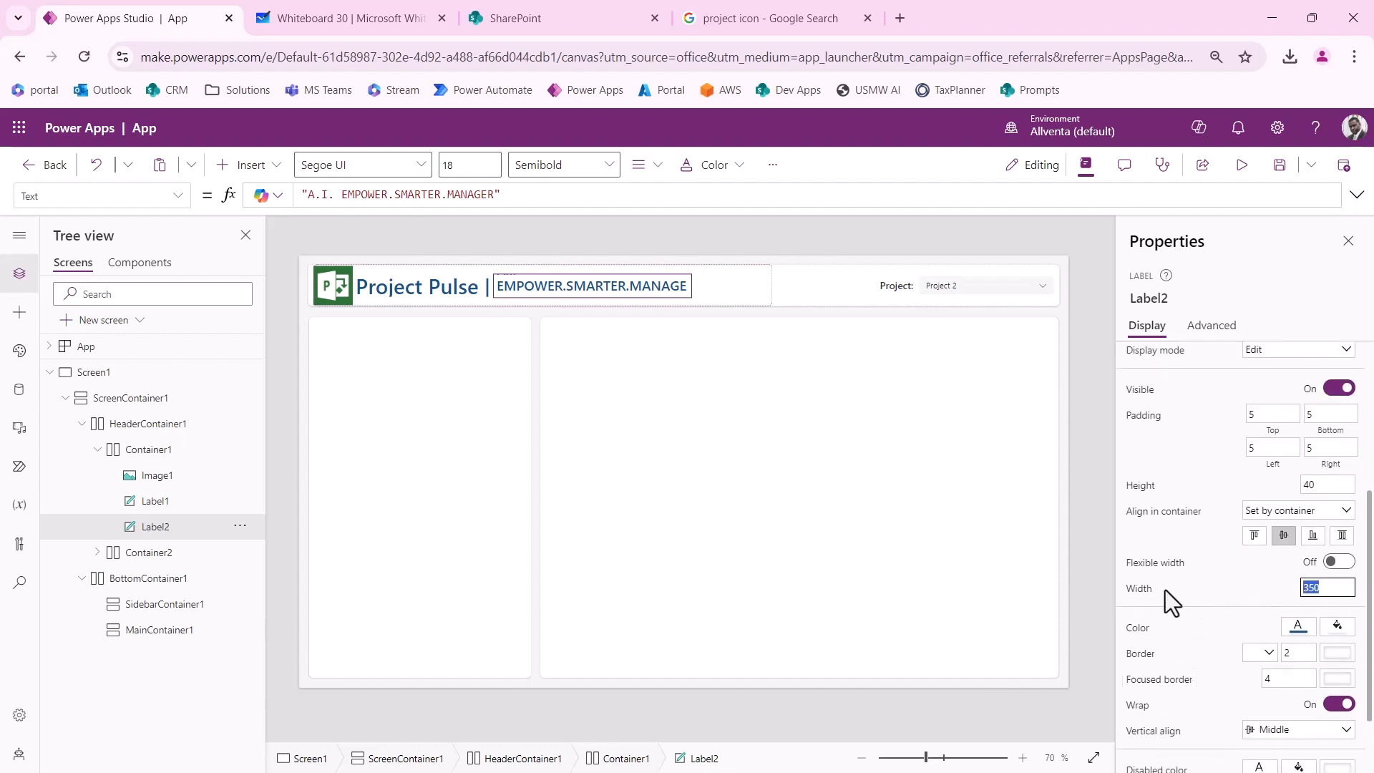
type("400")
key("Return")
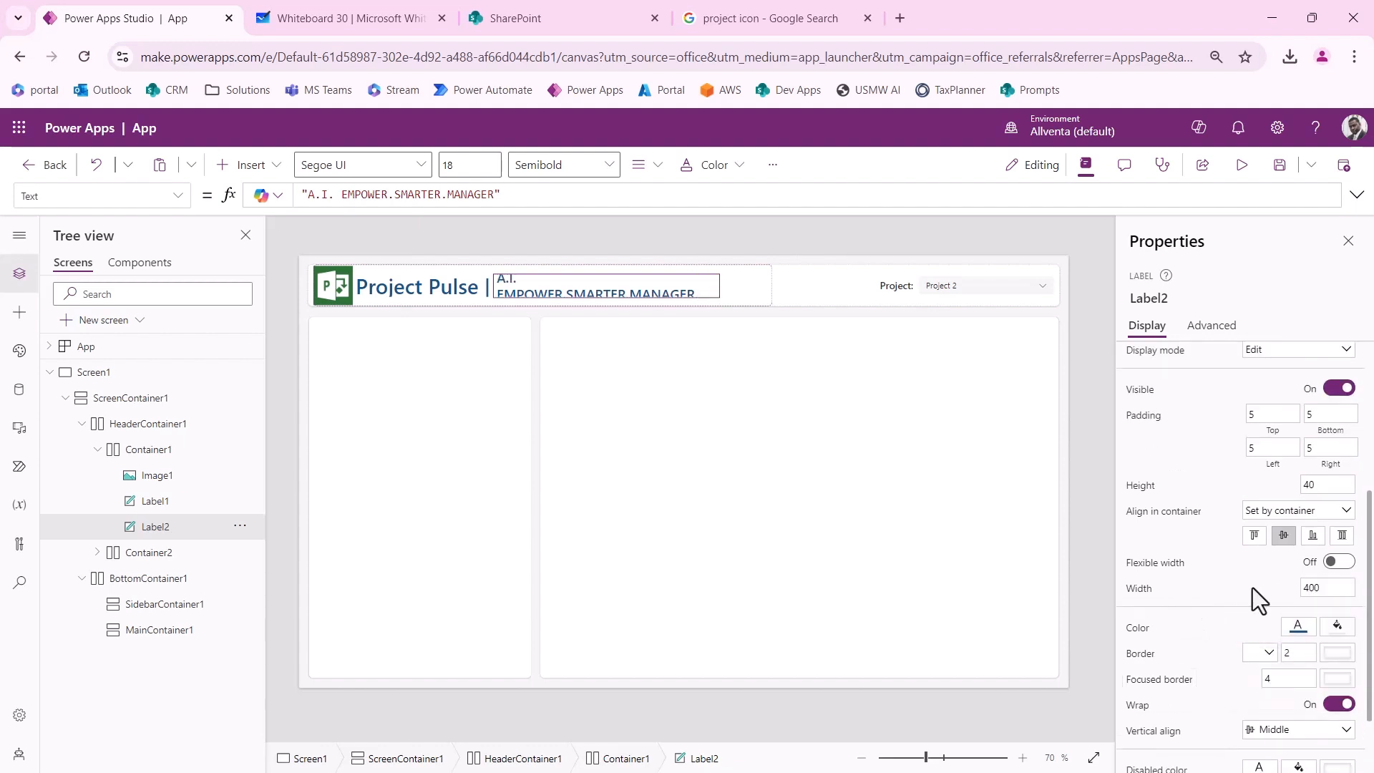
left_click_drag(1327, 588, 1204, 588)
type("440")
key("Return")
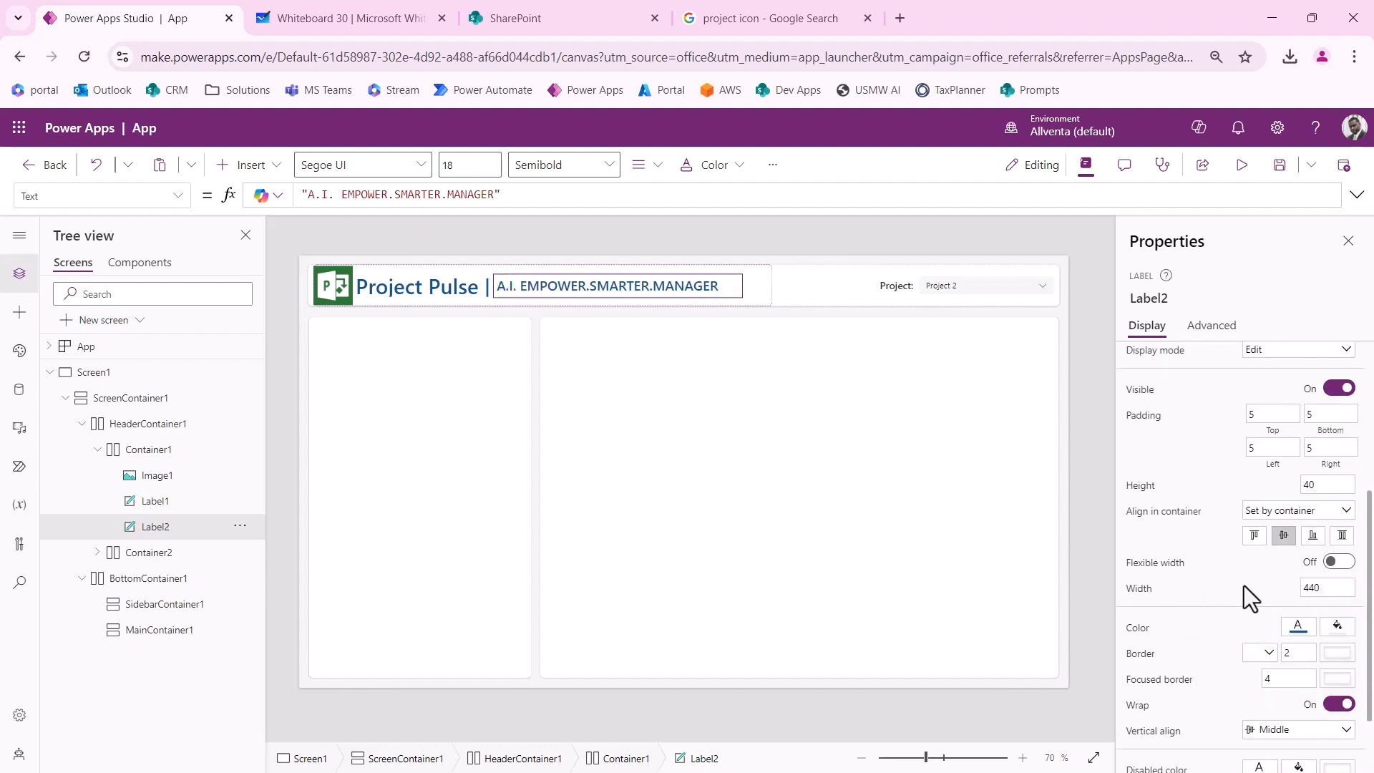
left_click(1089, 595)
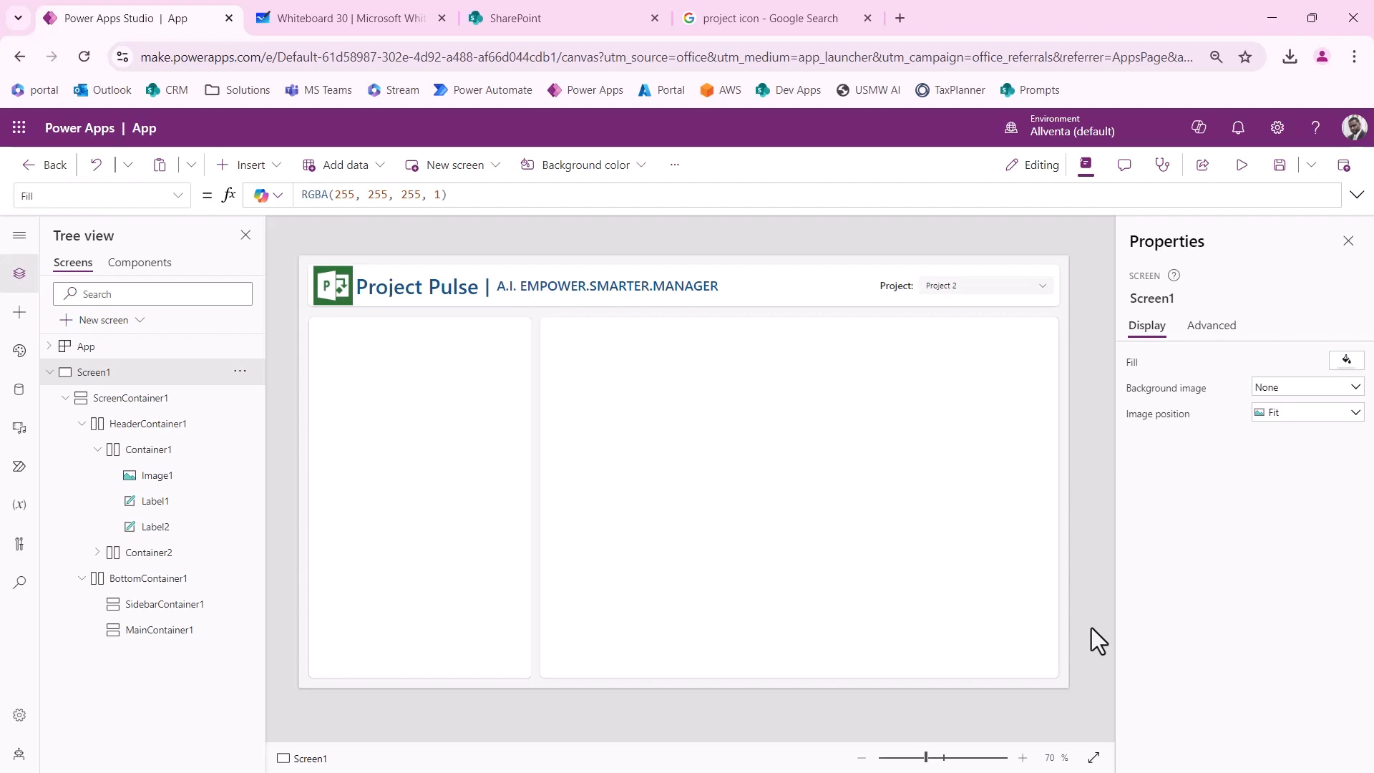
Step: Turn on auto height for both the Project Pulse label and the tagline label in the header
left_click(430, 292)
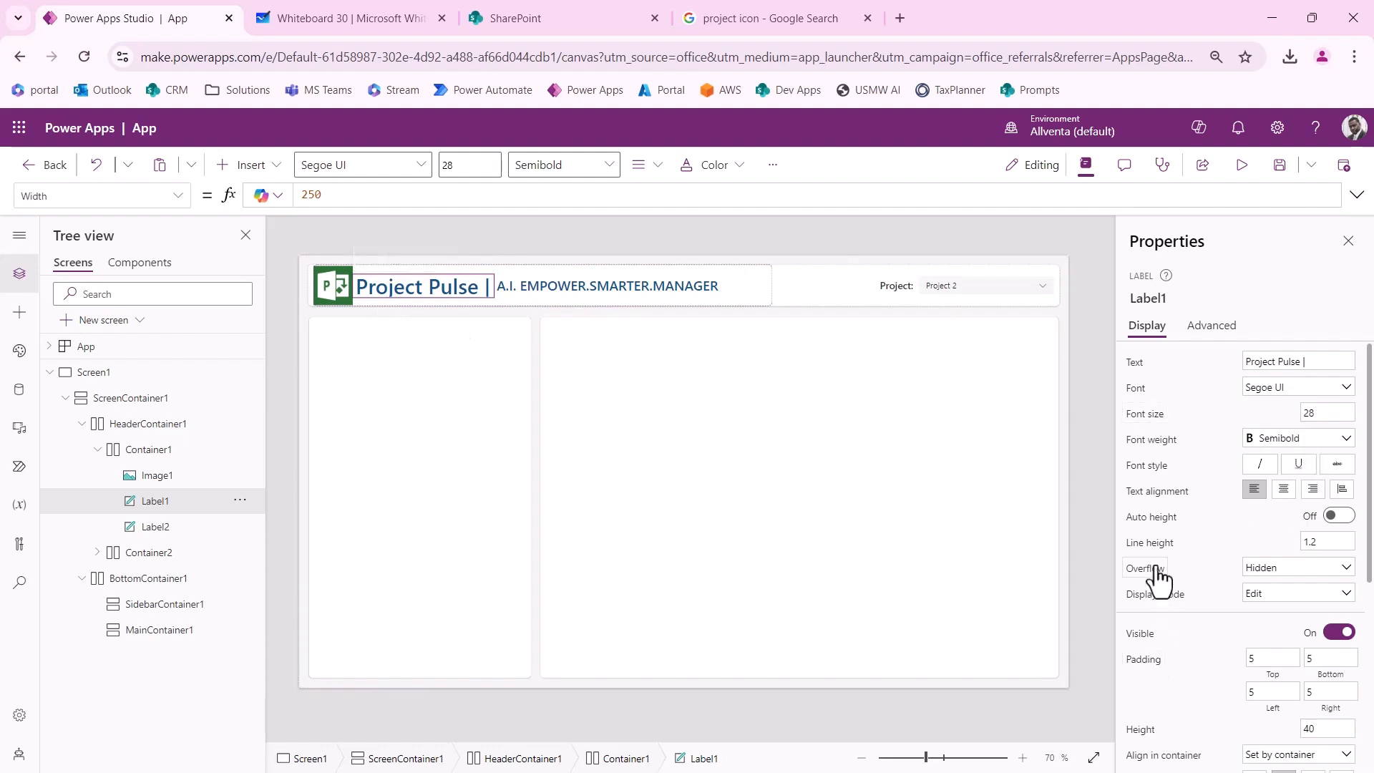
left_click(1342, 516)
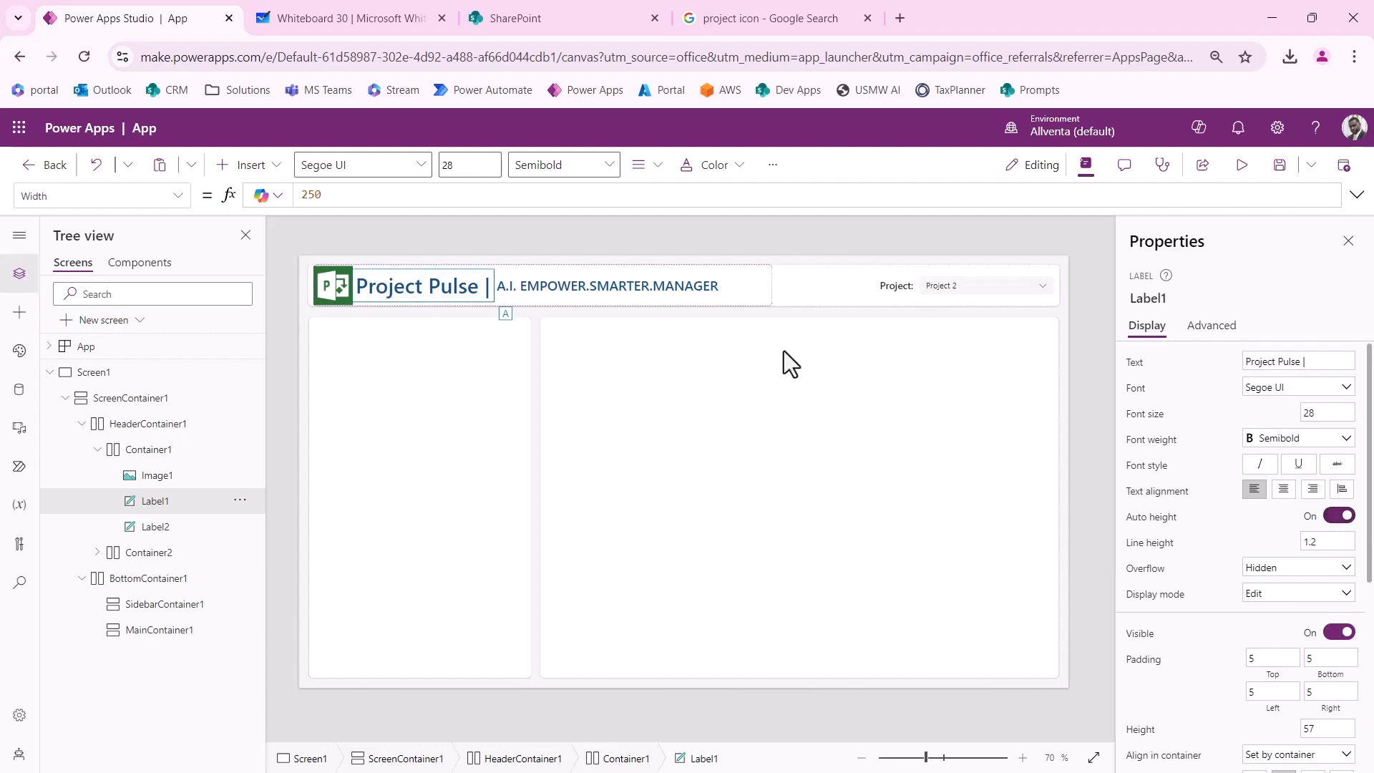
left_click(604, 289)
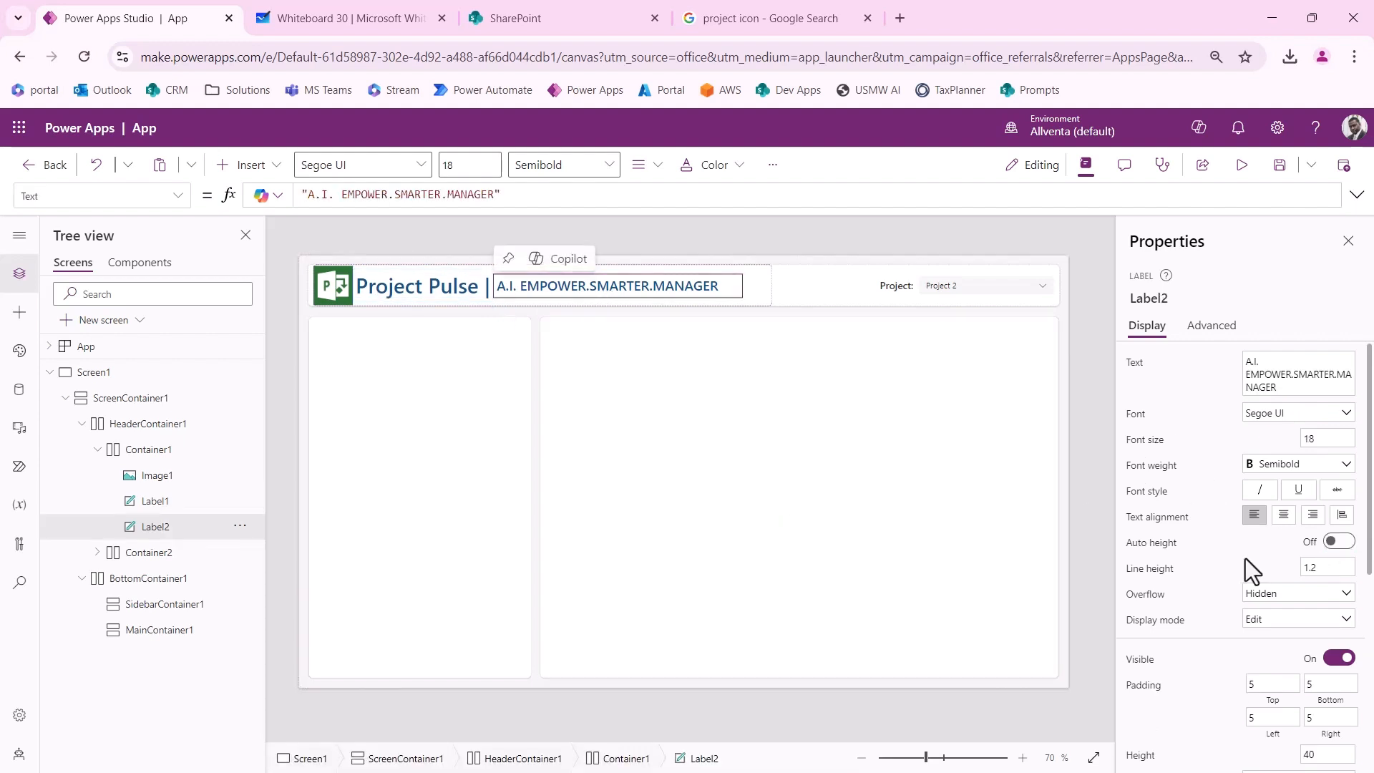
left_click(1339, 542)
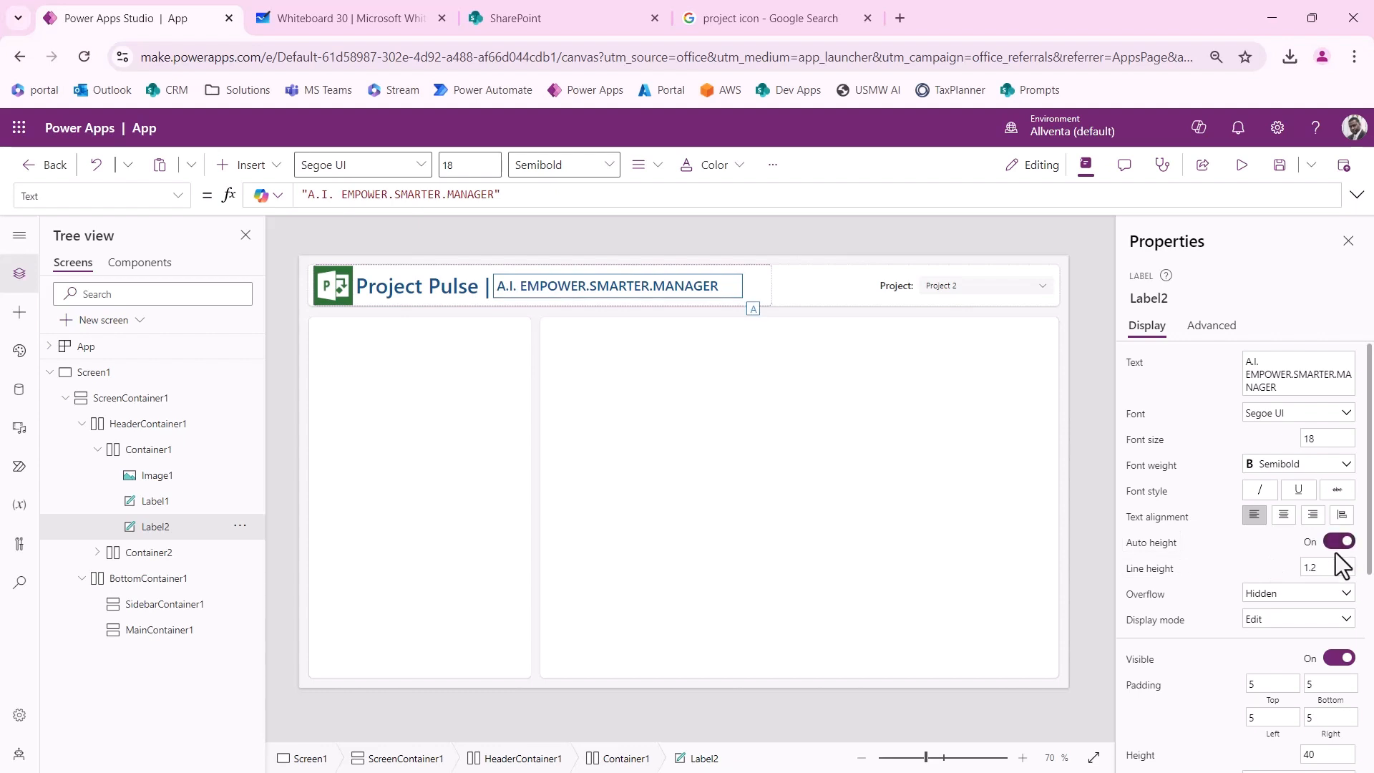
left_click(1098, 453)
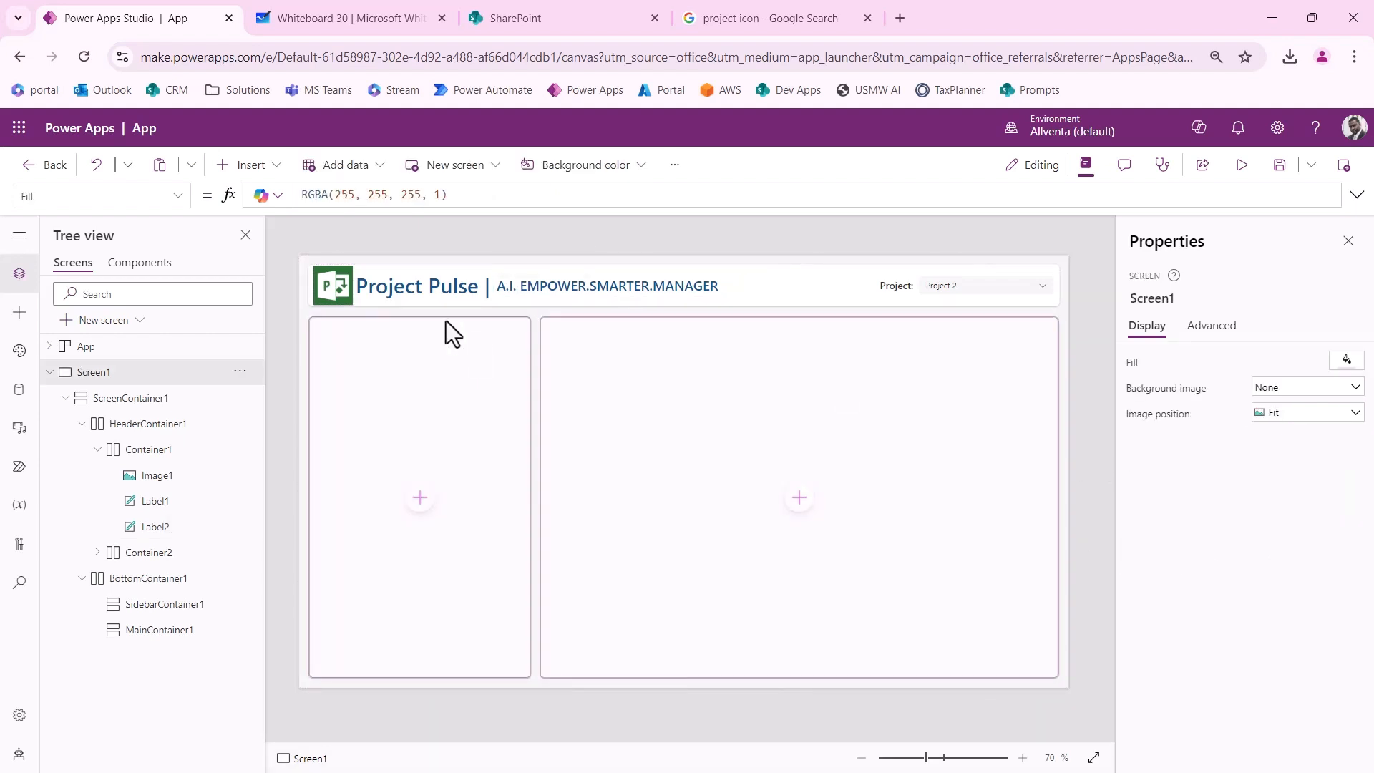